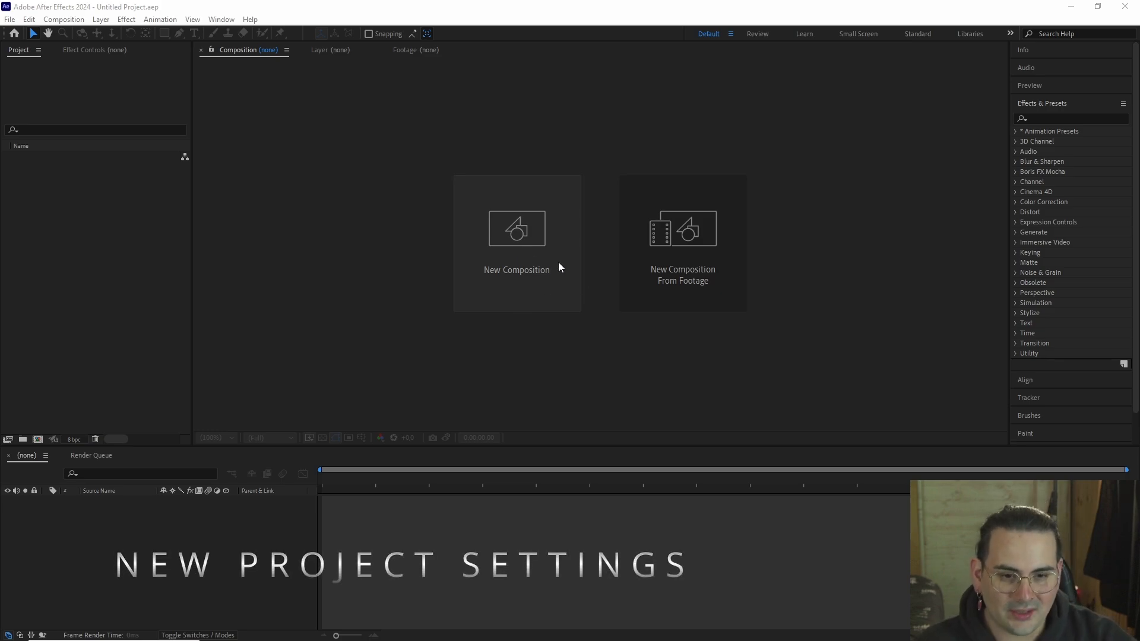
- Start a new composition named Cap1 and keep the Social Media Portrait HD 1080x1920 30 fps preset
{"action": "left_click", "coordinate": [525, 255]}
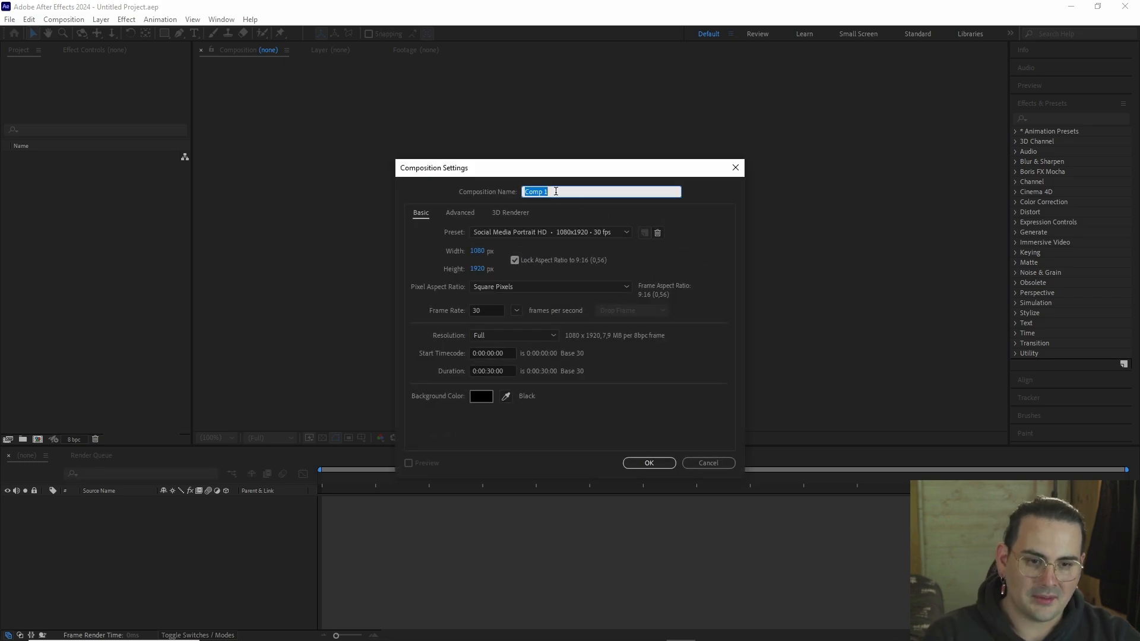
{"action": "type", "text": "Cap1"}
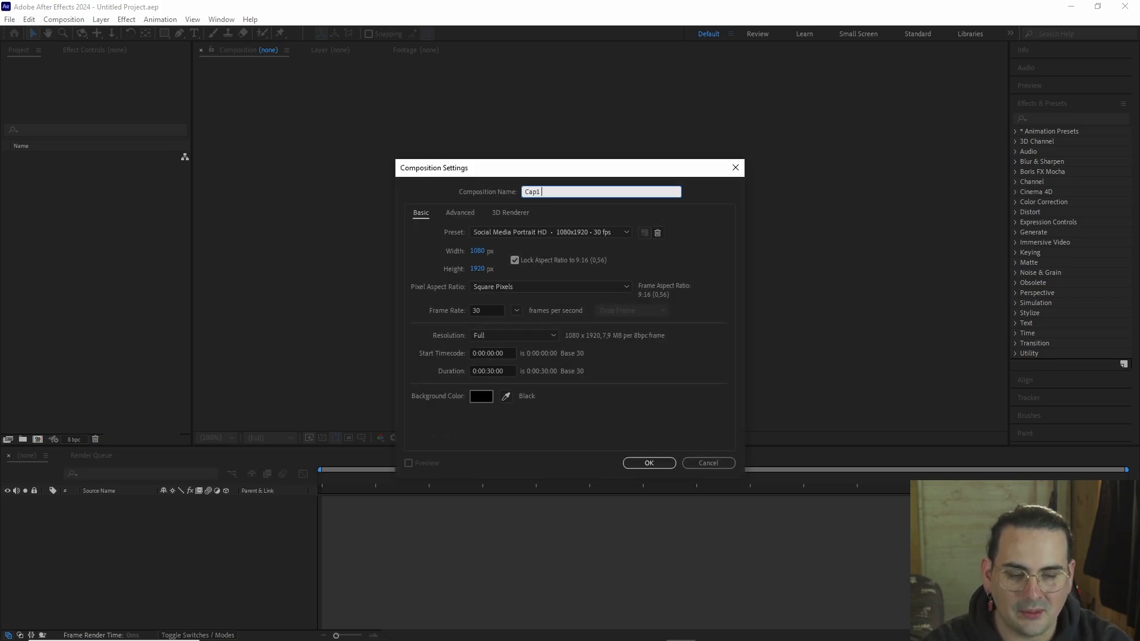
{"action": "left_click", "coordinate": [606, 211]}
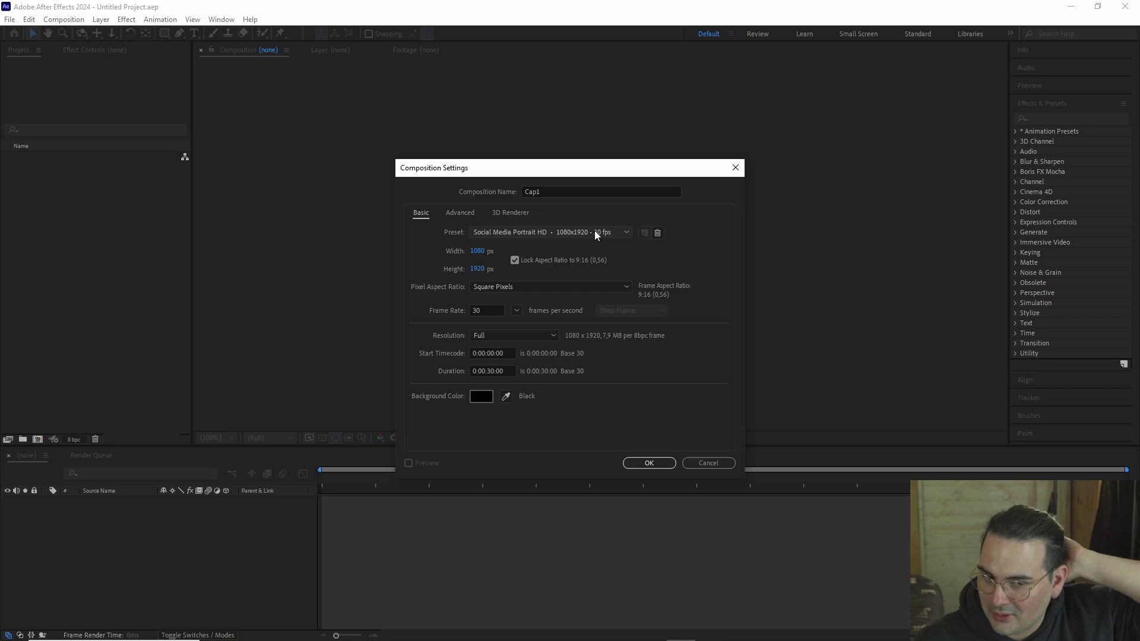
{"action": "left_click", "coordinate": [561, 232]}
{"action": "left_click", "coordinate": [560, 232]}
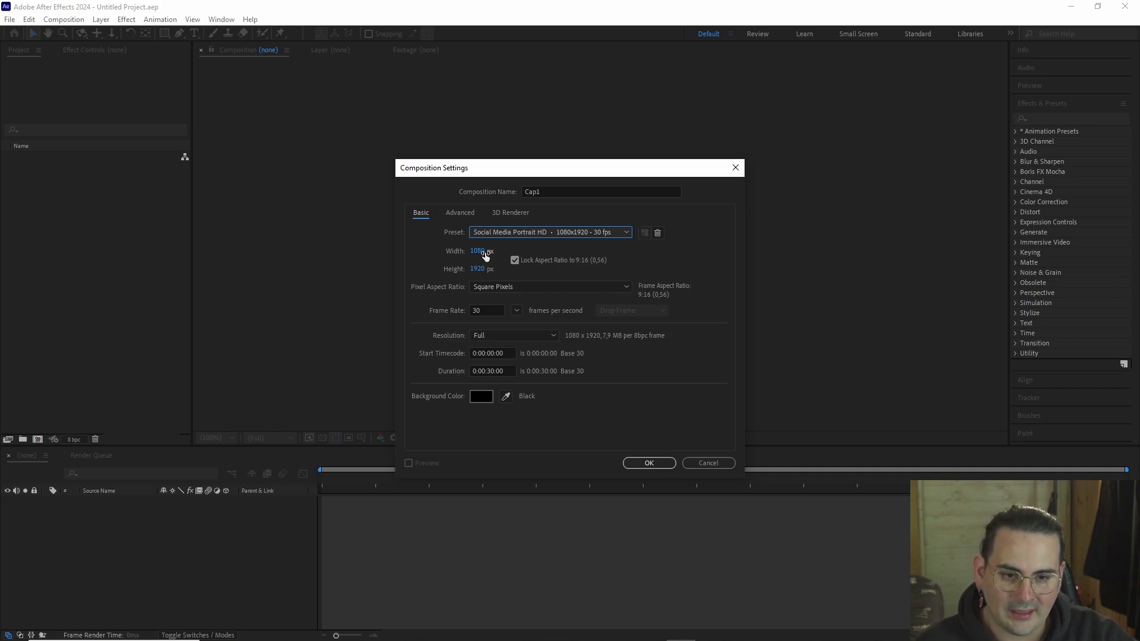
- Unlock the aspect ratio and try a composition height of 2016 px
{"action": "left_click", "coordinate": [519, 260]}
{"action": "left_click_drag", "start_coordinate": [477, 268], "coordinate": [550, 280]}
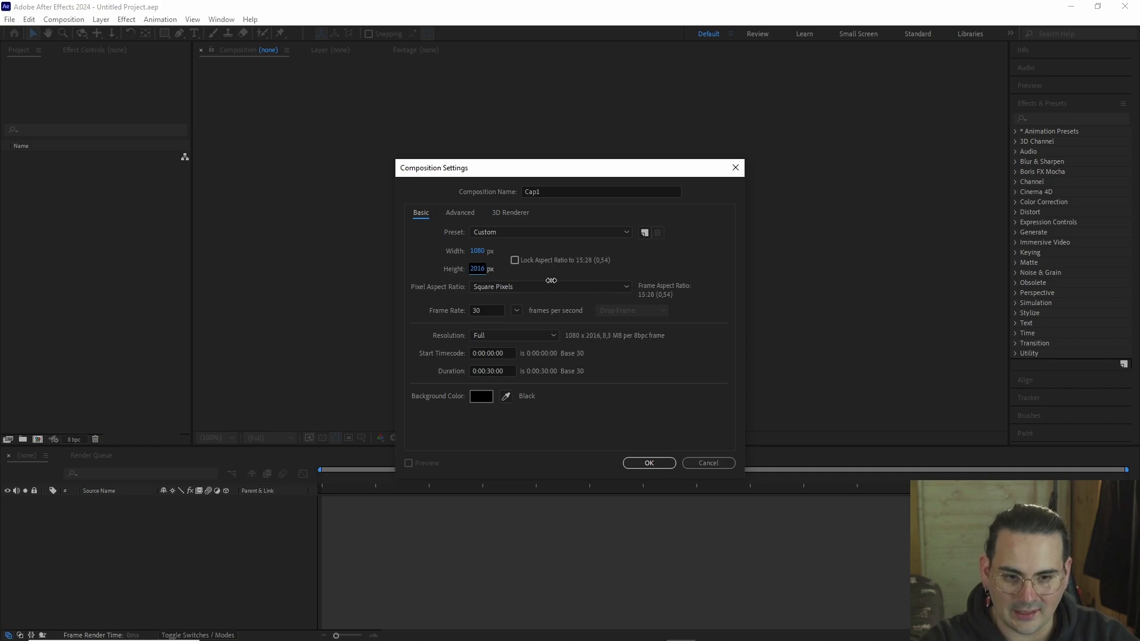
{"action": "left_click", "coordinate": [485, 270]}
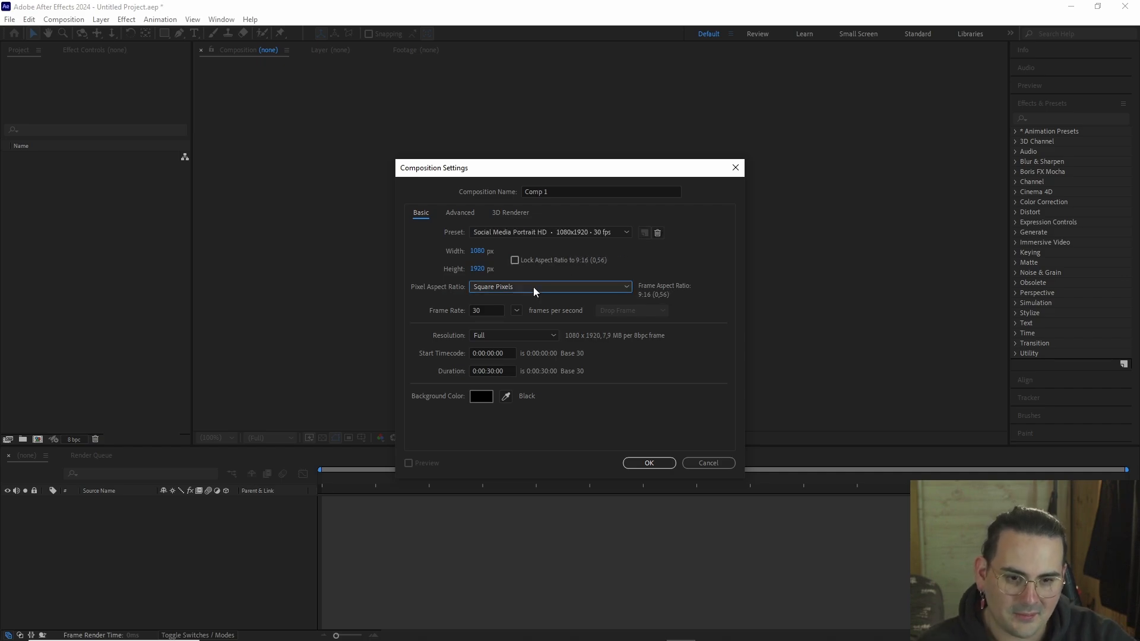
- Choose Square Pixels as the composition's pixel aspect ratio and 30 frames per second as its frame rate
{"action": "left_click", "coordinate": [519, 286]}
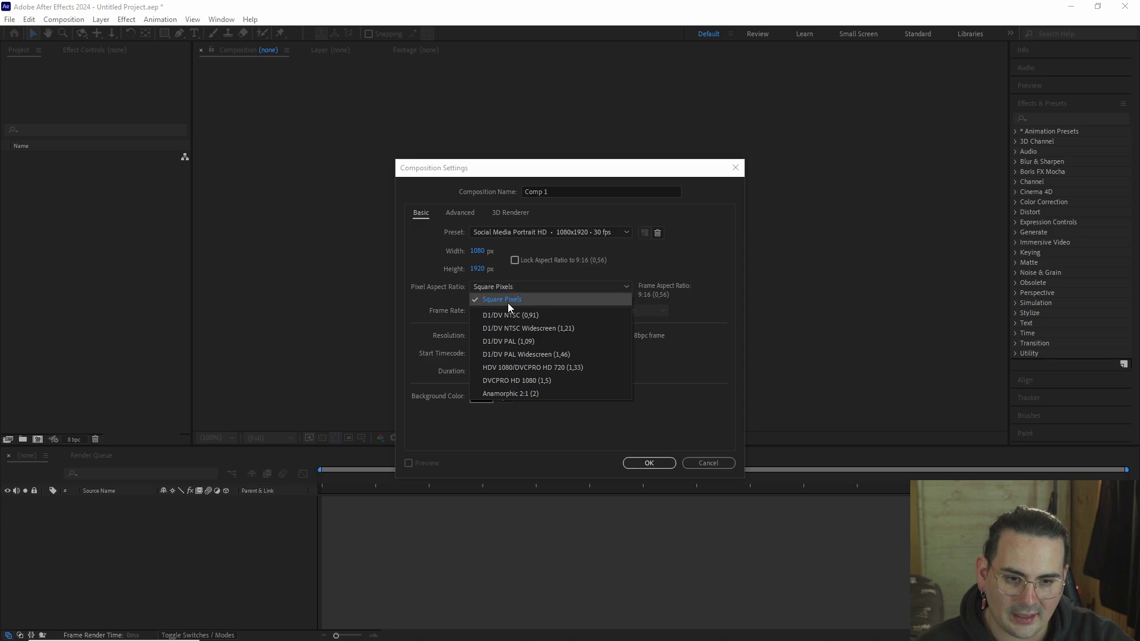
{"action": "left_click", "coordinate": [520, 301]}
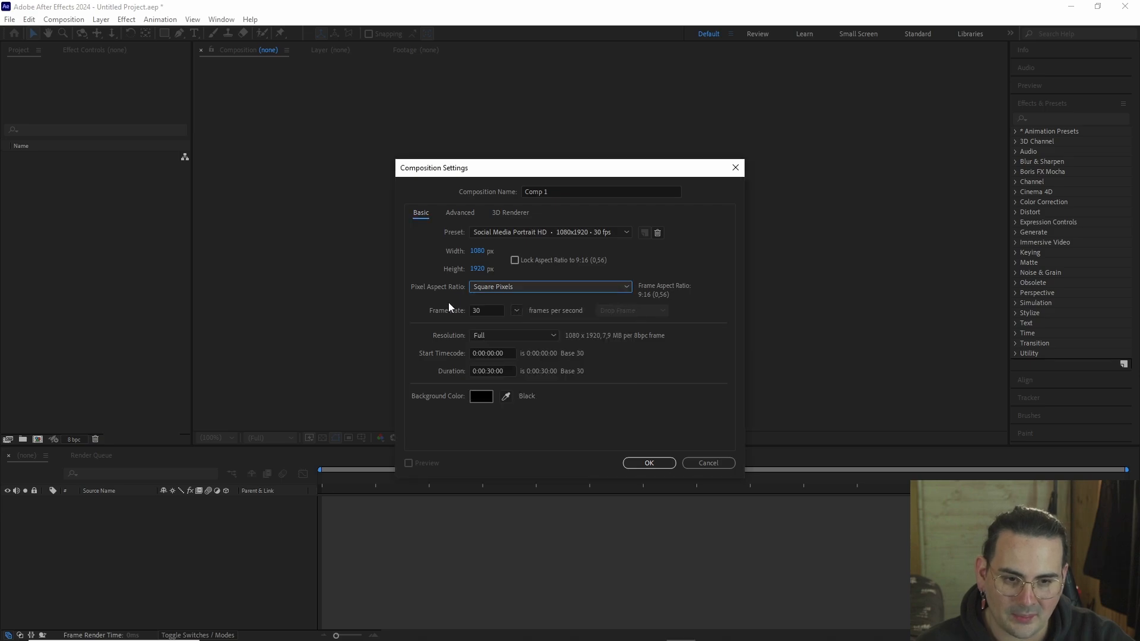
{"action": "left_click", "coordinate": [516, 311]}
{"action": "left_click", "coordinate": [515, 311]}
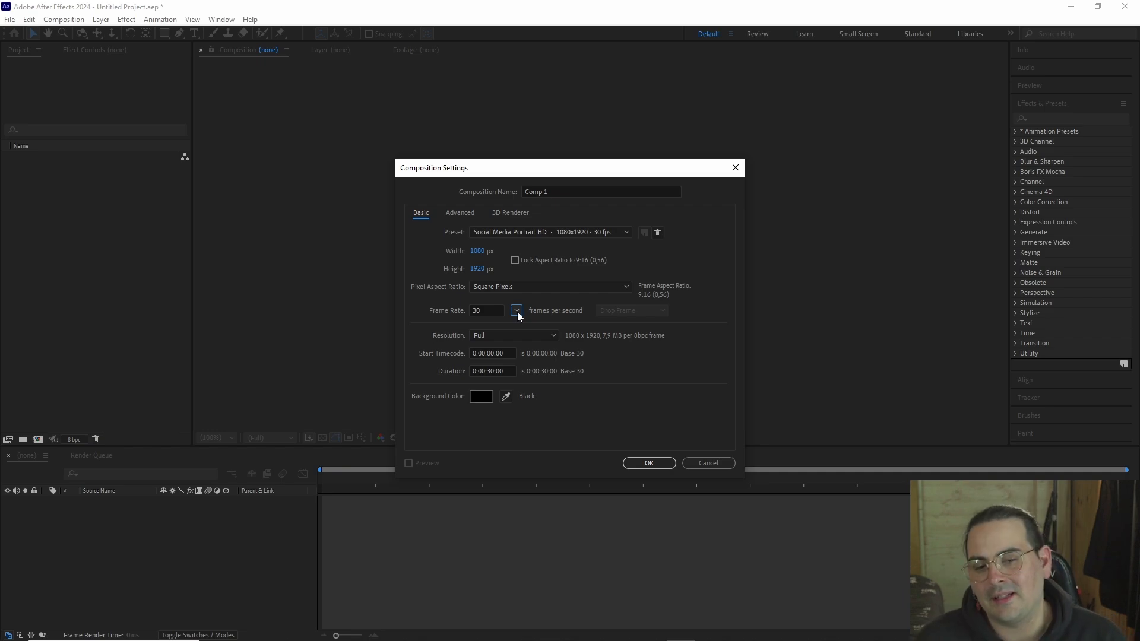
{"action": "left_click", "coordinate": [517, 310]}
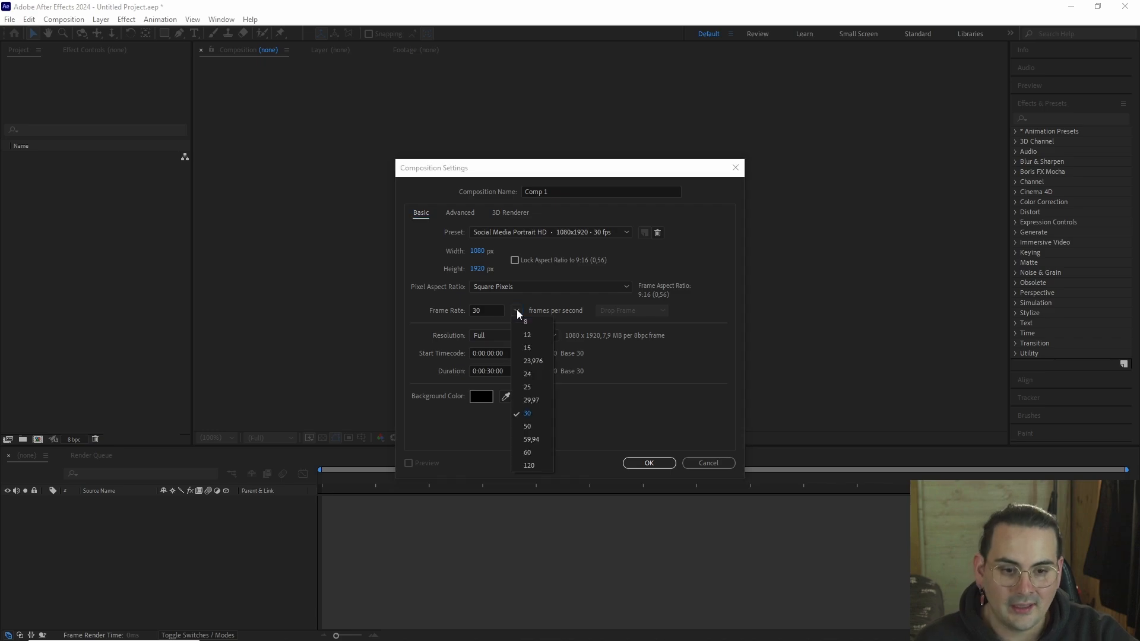
{"action": "left_click", "coordinate": [529, 415]}
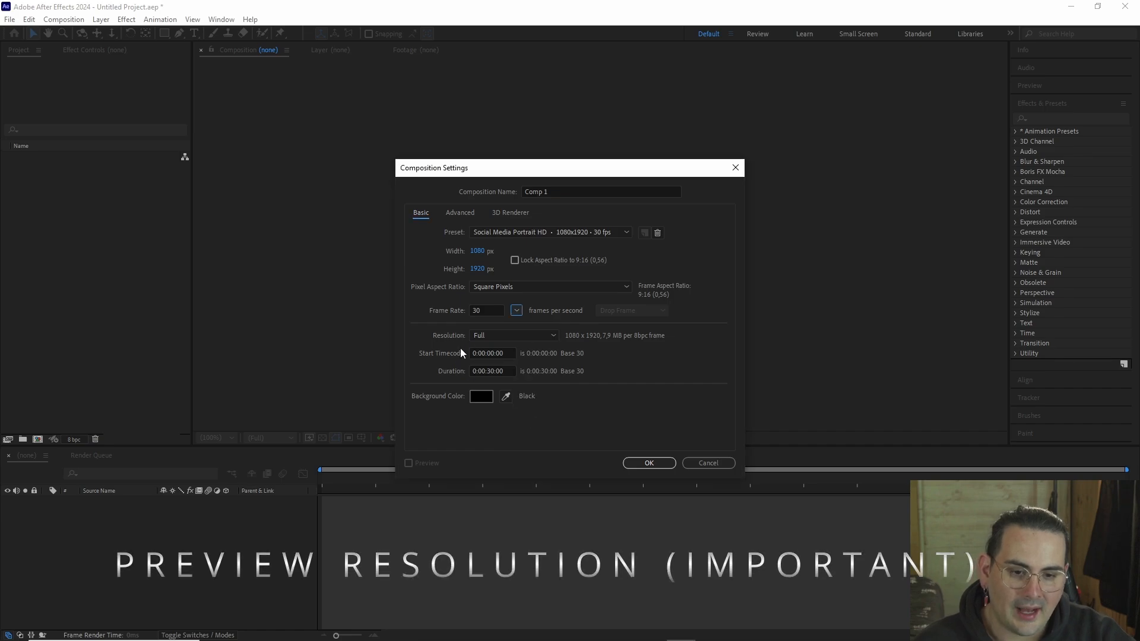
- Review the preview resolution options available for the composition while keeping Full
{"action": "left_click", "coordinate": [552, 336]}
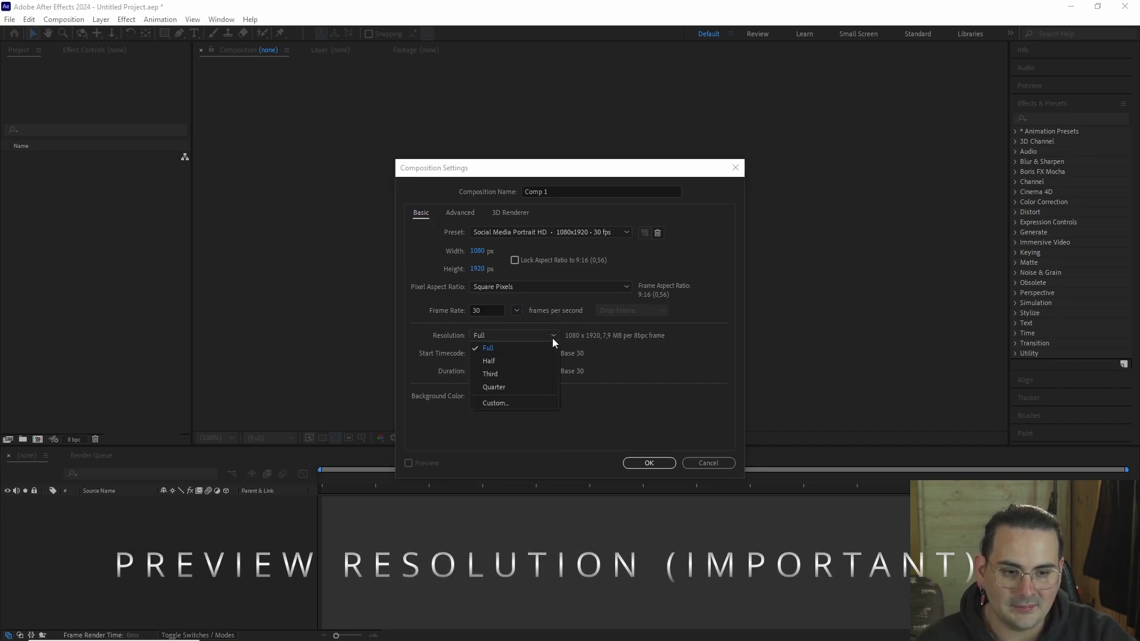
{"action": "left_click", "coordinate": [551, 336]}
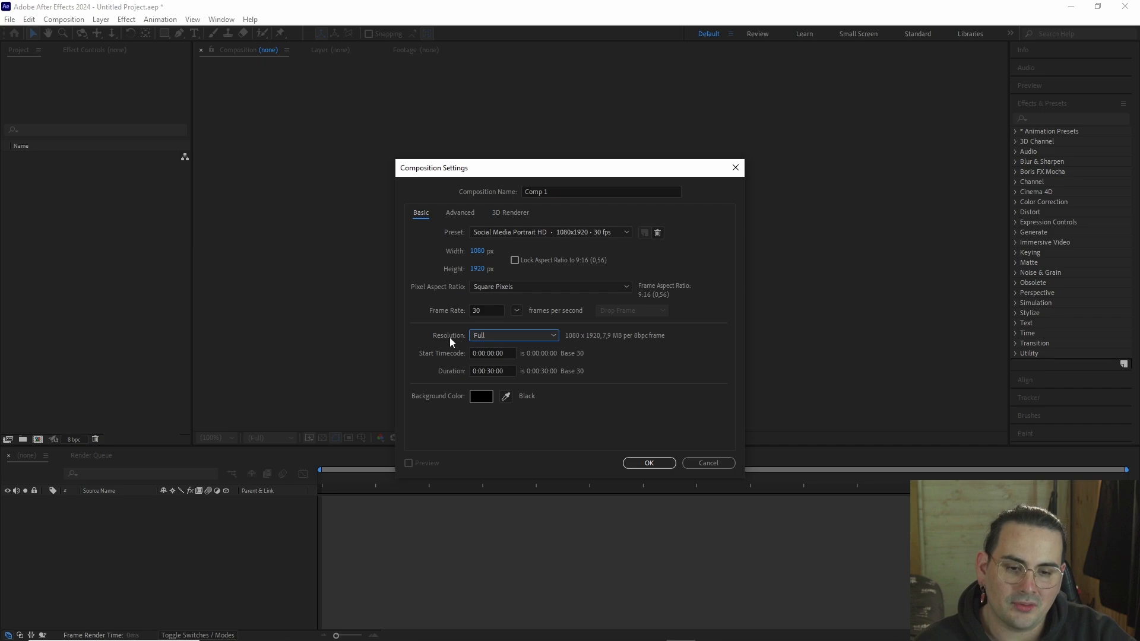
{"action": "left_click", "coordinate": [520, 336]}
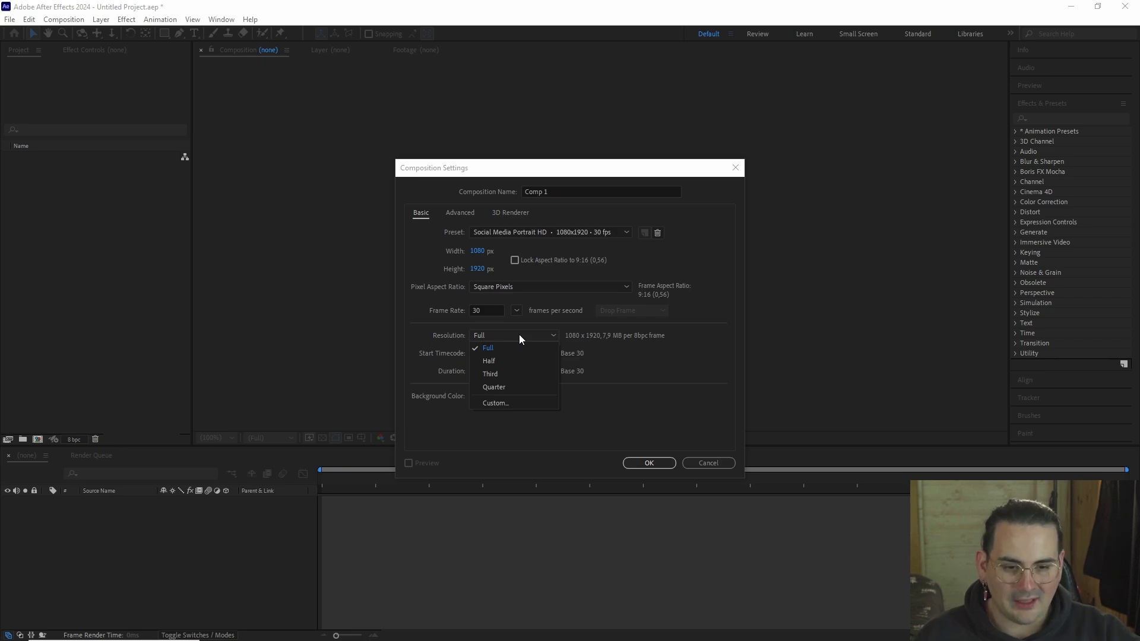
{"action": "left_click", "coordinate": [440, 342]}
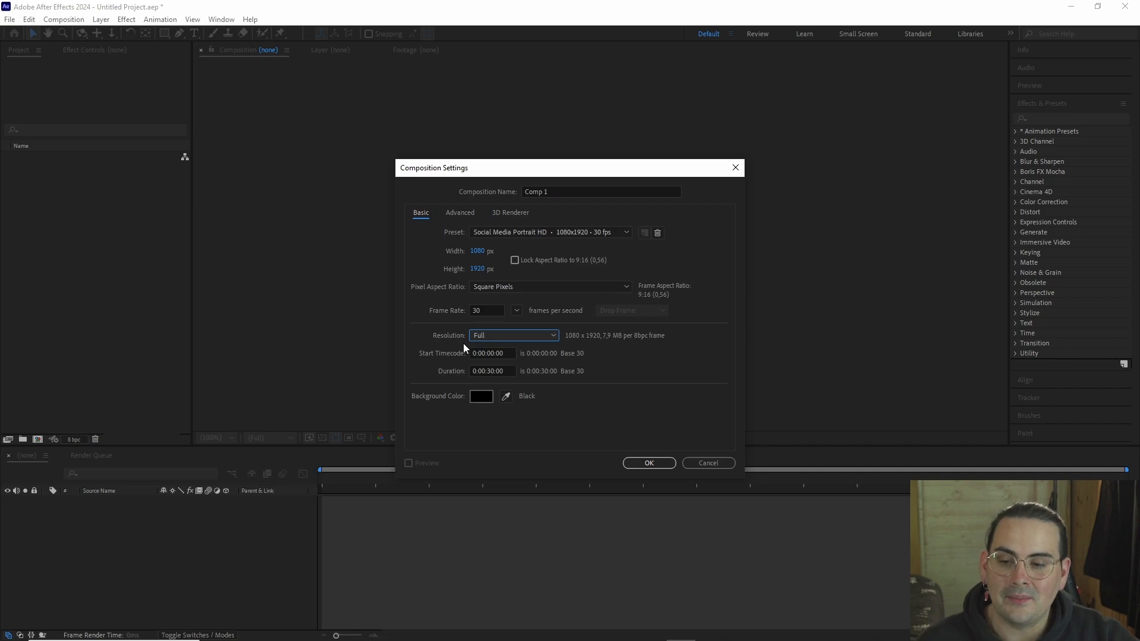
{"action": "left_click", "coordinate": [497, 340]}
{"action": "left_click", "coordinate": [498, 340]}
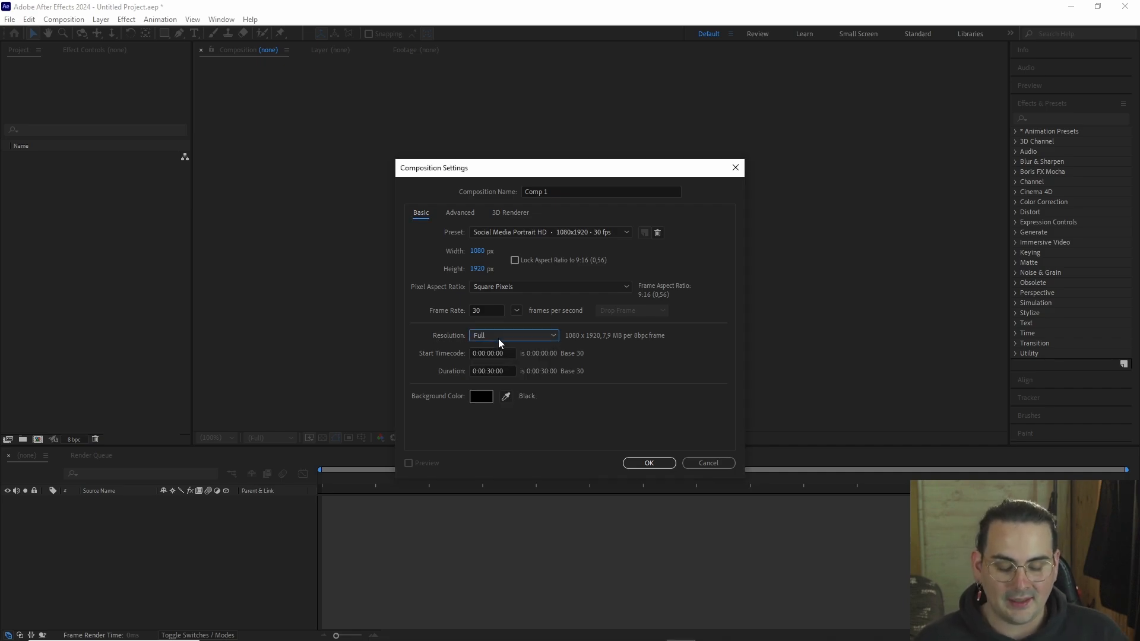
{"action": "left_click", "coordinate": [497, 339]}
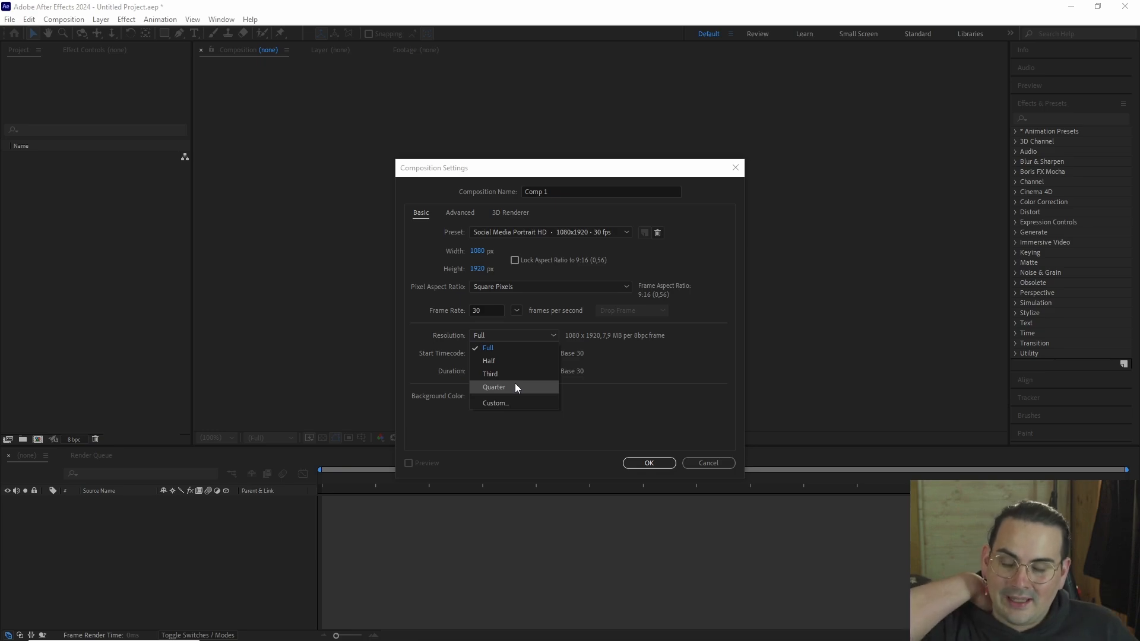
{"action": "left_click", "coordinate": [430, 363]}
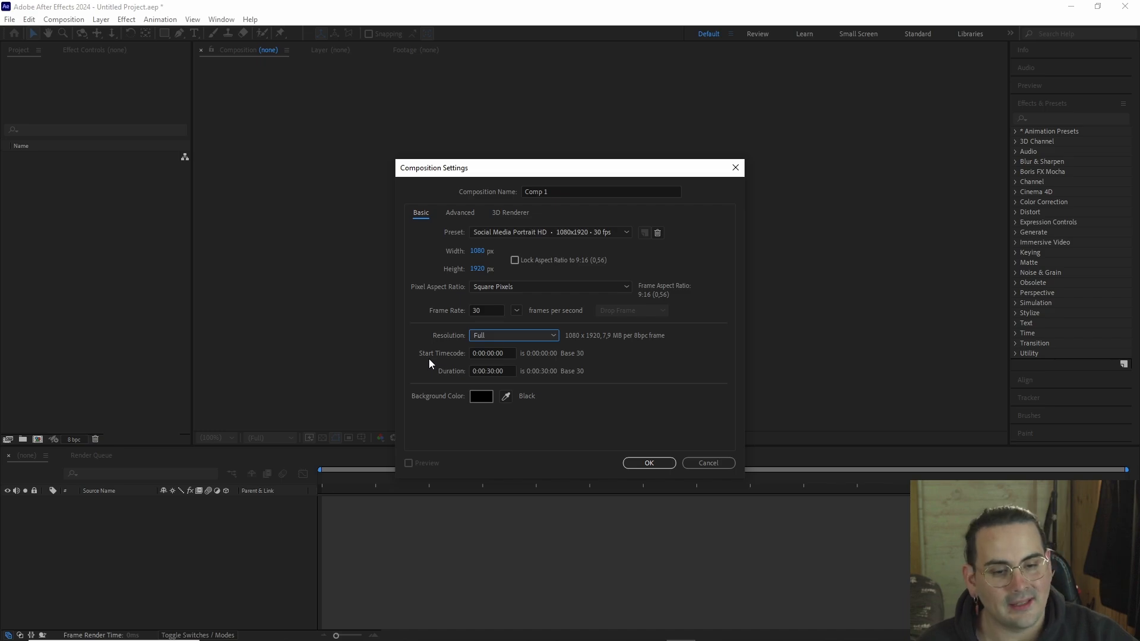
- Try a composition duration of 0:00:00:00
{"action": "left_click", "coordinate": [497, 370]}
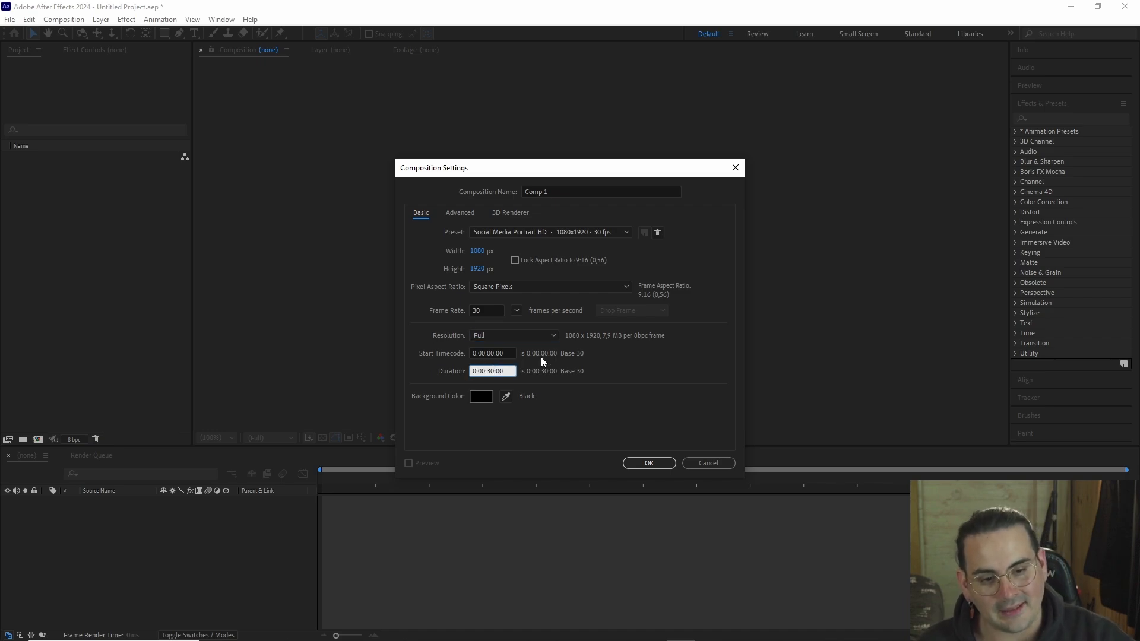
{"action": "key", "text": "BackSpace"}
{"action": "key", "text": "BackSpace"}
{"action": "type", "text": "00"}
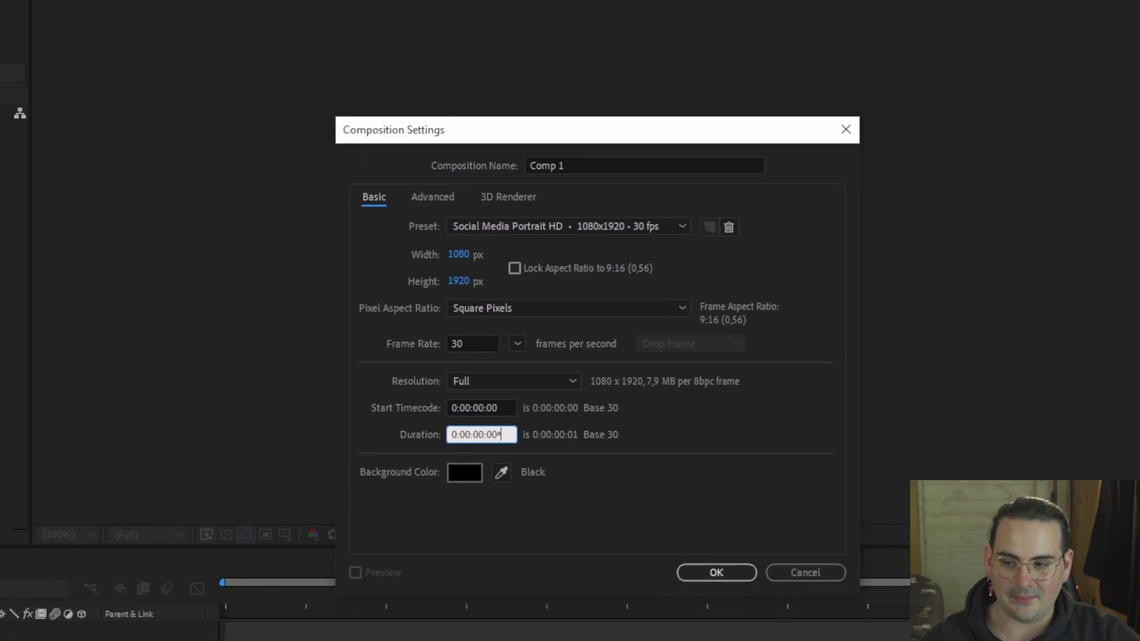
{"action": "left_click", "coordinate": [495, 387]}
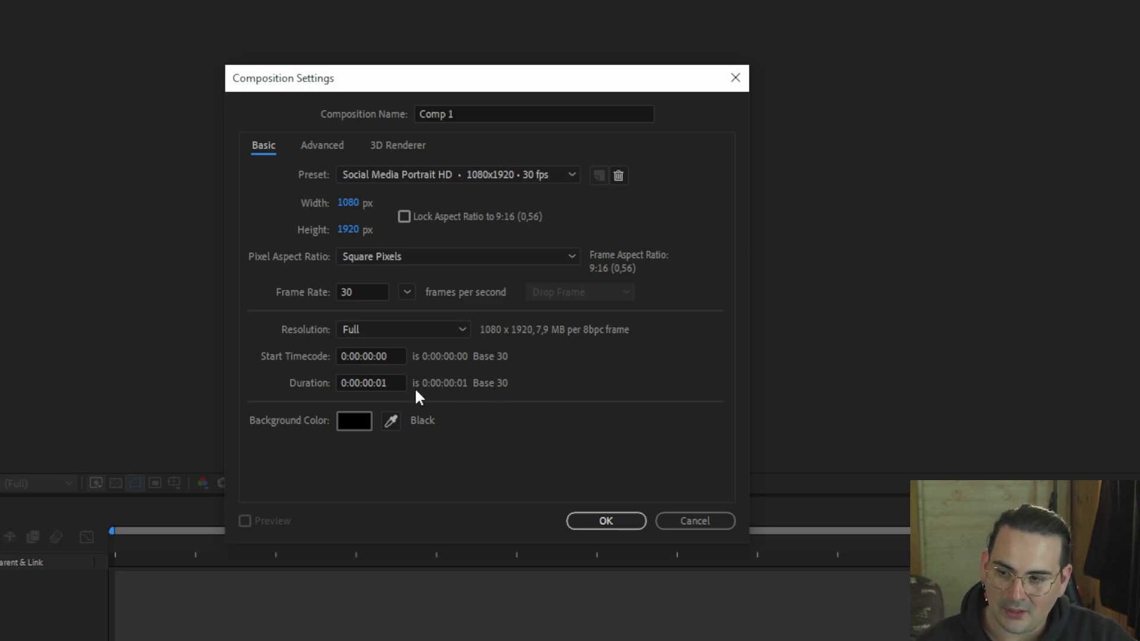
{"action": "left_click", "coordinate": [389, 383]}
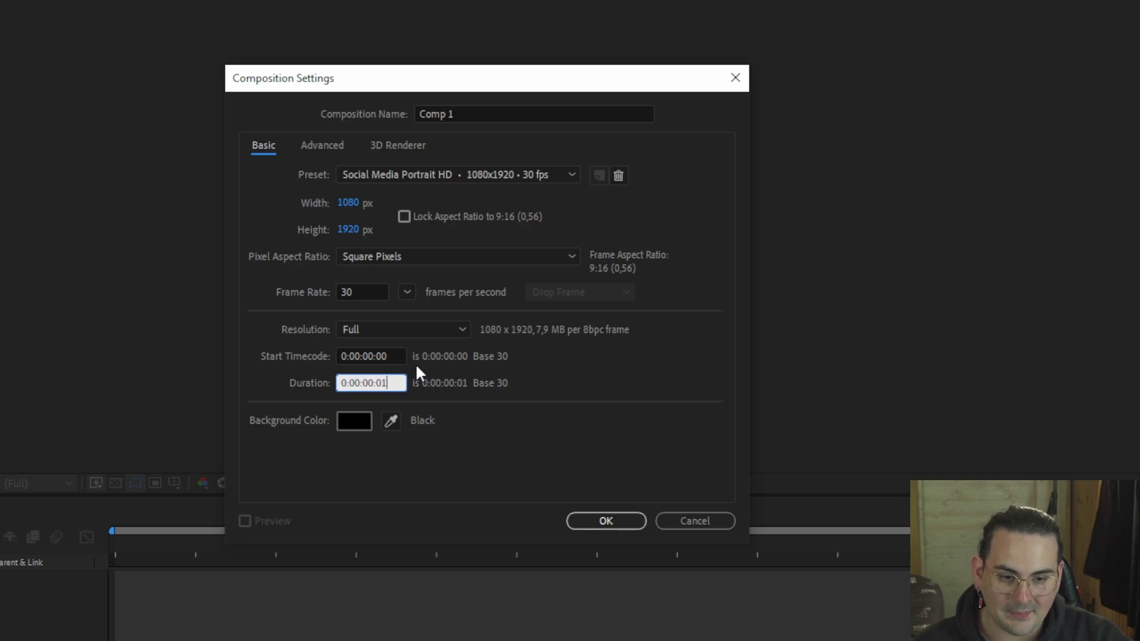
{"action": "key", "text": "Return"}
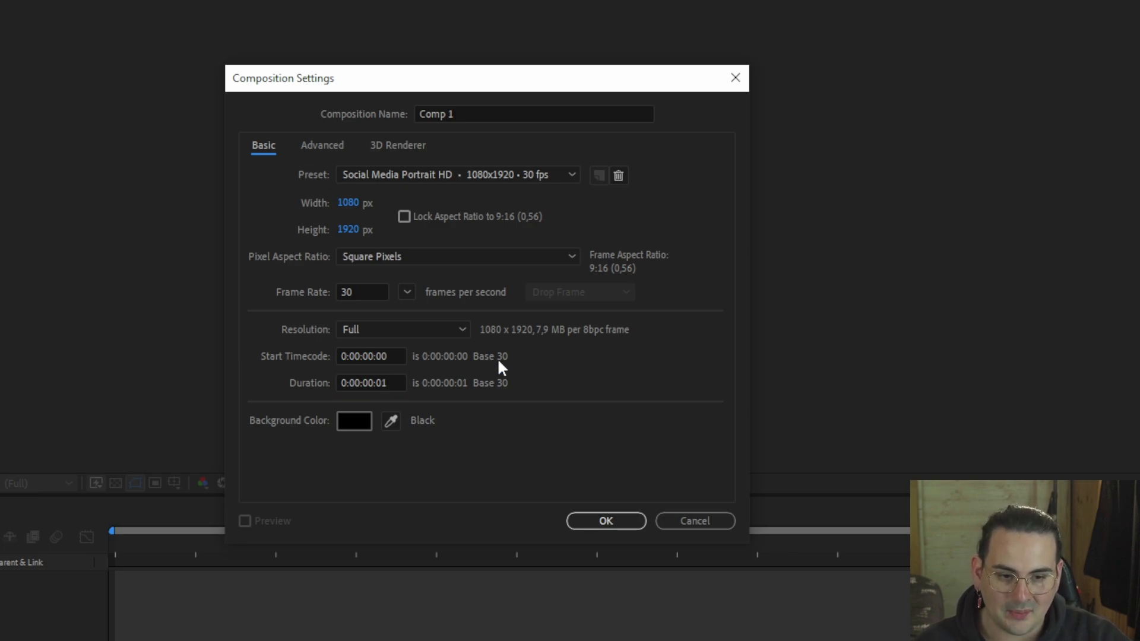
- Set the composition duration to 30 frames by entering 0:00:00:30
{"action": "left_click", "coordinate": [402, 385]}
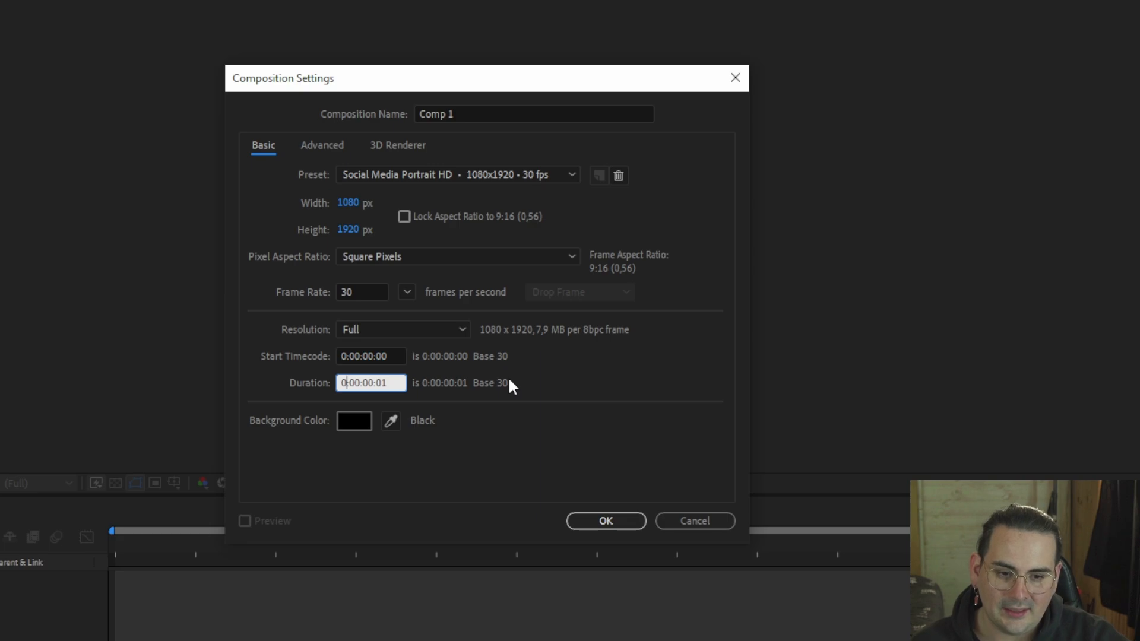
{"action": "key", "text": "Right"}
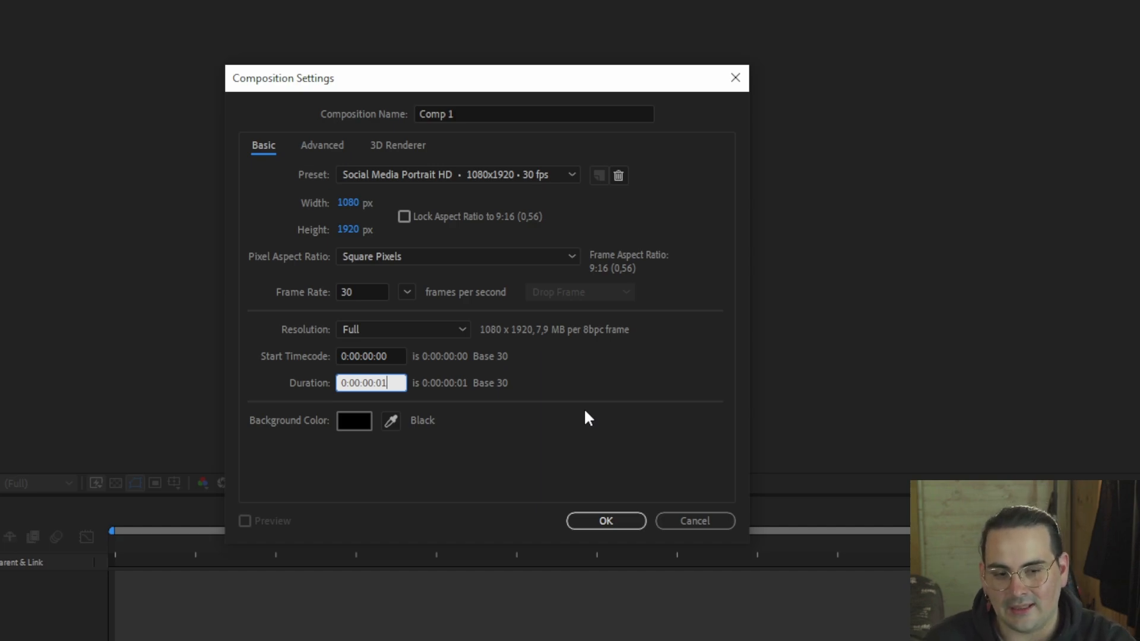
{"action": "key", "text": "BackSpace"}
{"action": "key", "text": "BackSpace"}
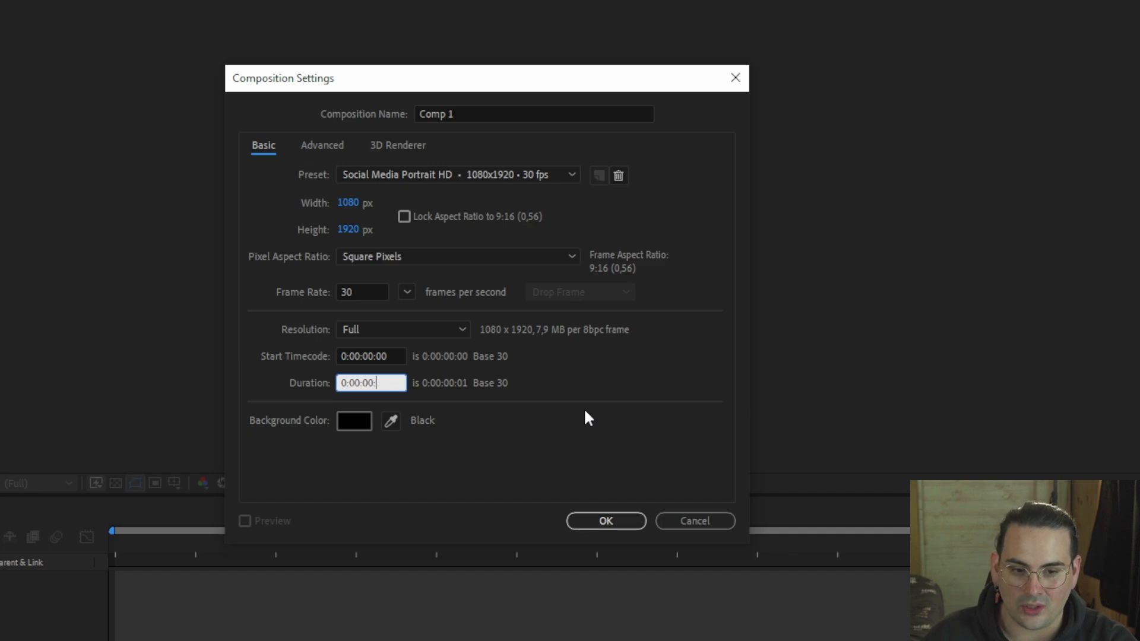
{"action": "type", "text": "30"}
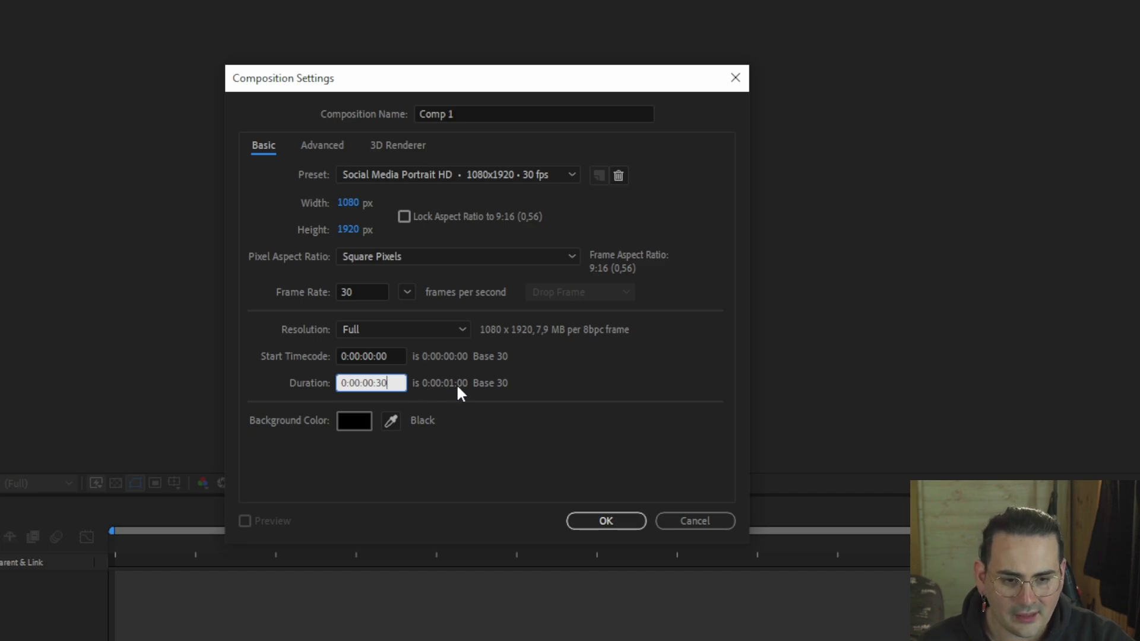
{"action": "left_click", "coordinate": [496, 392]}
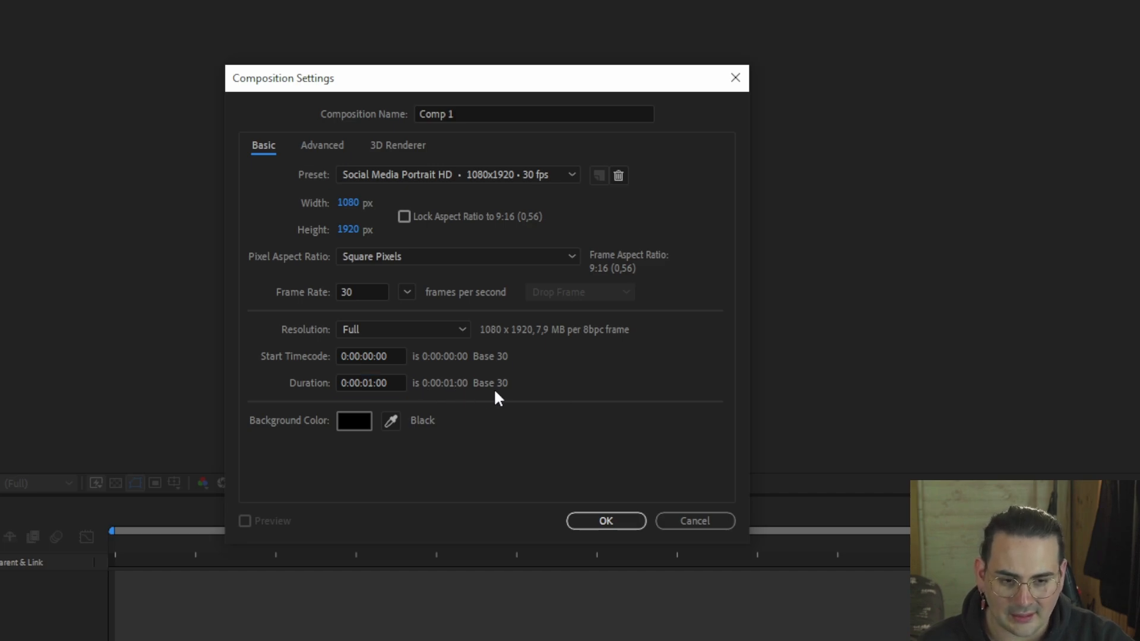
- Set the composition duration to 60 frames by entering 0:00:00:60
{"action": "left_click", "coordinate": [397, 382]}
{"action": "key", "text": "Left"}
{"action": "key", "text": "Left"}
{"action": "key", "text": "Left"}
{"action": "key", "text": "BackSpace"}
{"action": "type", "text": "0"}
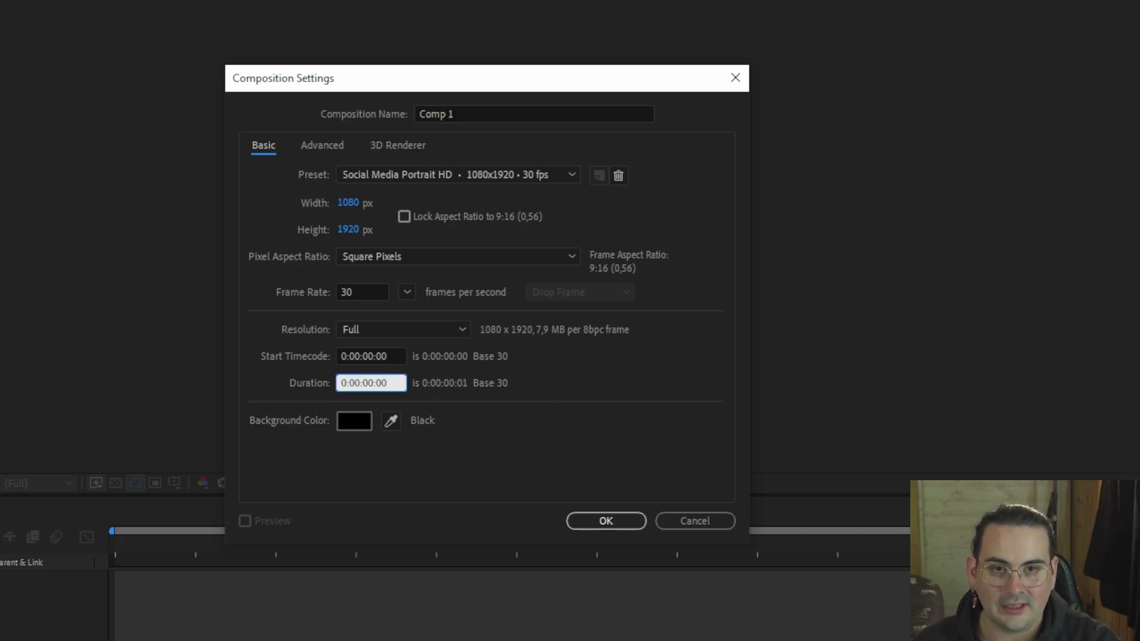
{"action": "key", "text": "BackSpace"}
{"action": "key", "text": "BackSpace"}
{"action": "type", "text": "60"}
{"action": "left_click", "coordinate": [545, 392]}
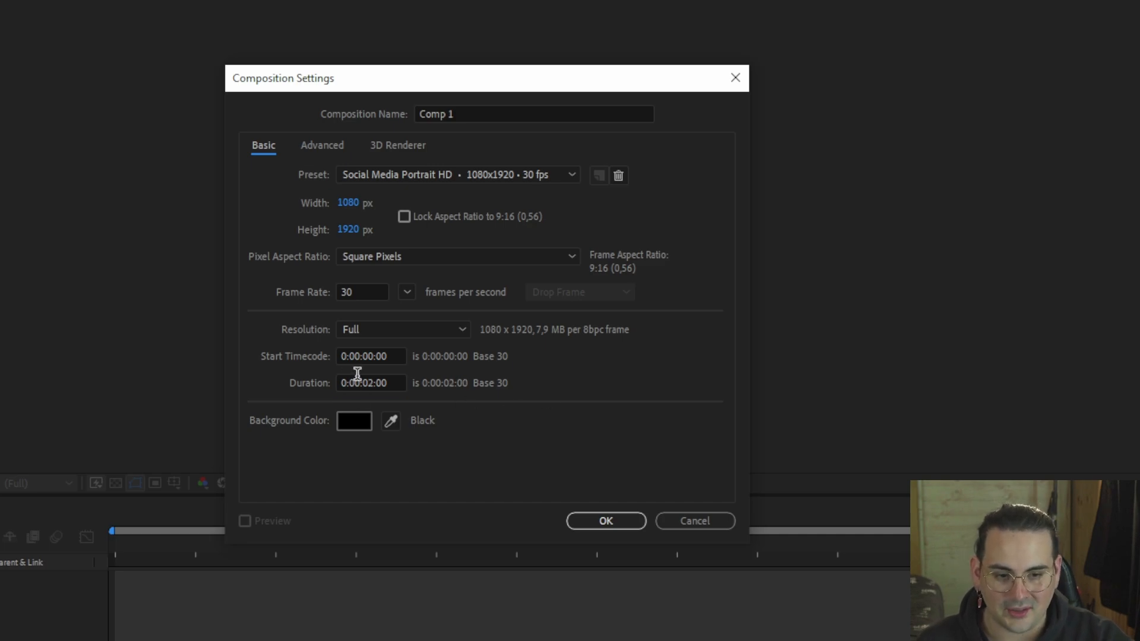
- Set the composition duration to 15 seconds (0:00:15:00) and create the composition
{"action": "left_click", "coordinate": [402, 383]}
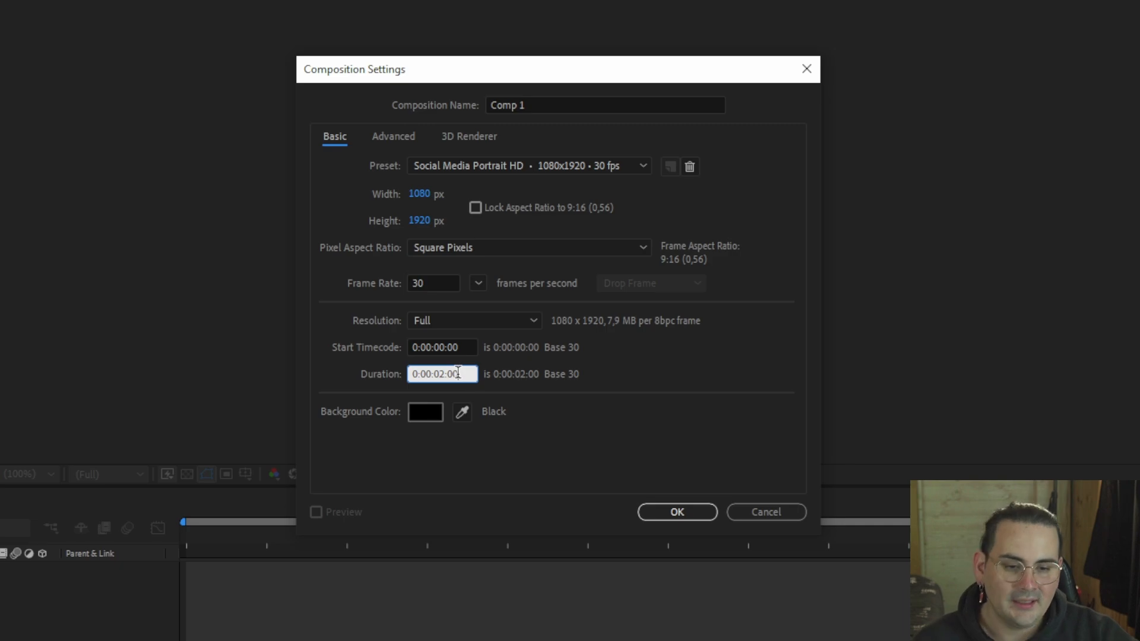
{"action": "key", "text": "BackSpace"}
{"action": "key", "text": "BackSpace"}
{"action": "key", "text": "BackSpace"}
{"action": "type", "text": "15"}
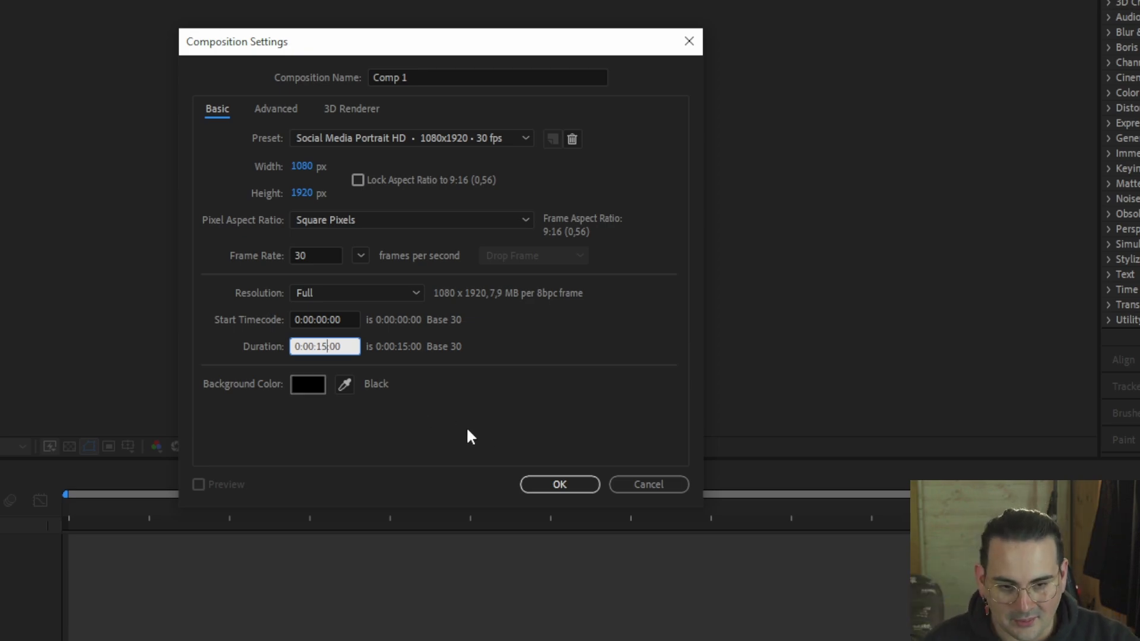
{"action": "left_click", "coordinate": [560, 484]}
{"action": "left_click", "coordinate": [560, 484]}
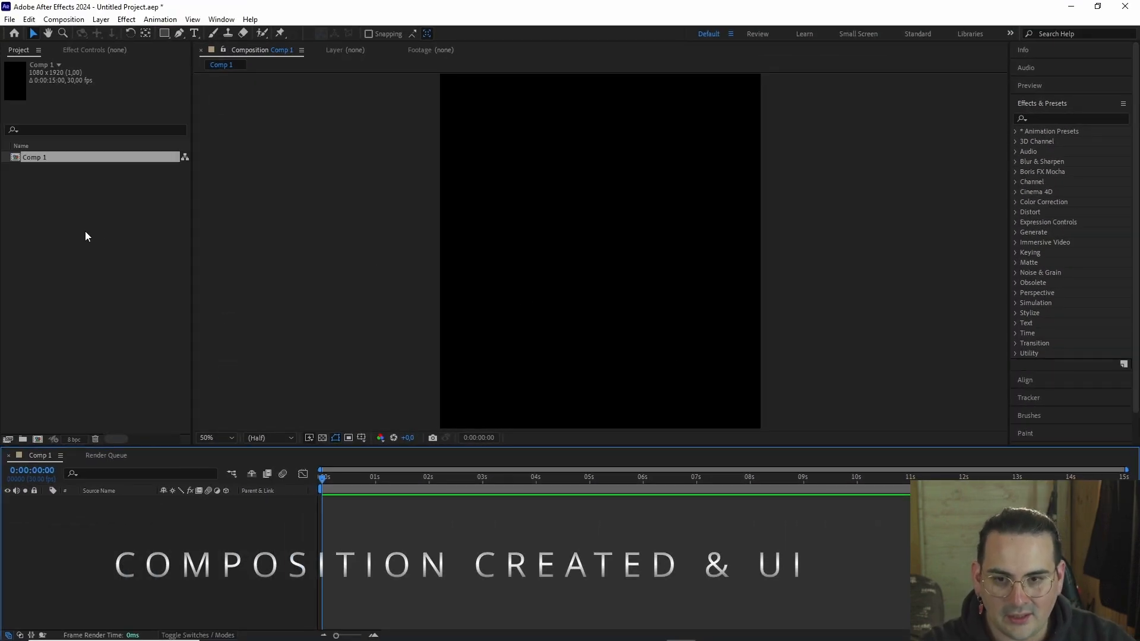
- Select the new Comp 1 among the project items and look over its empty timeline
{"action": "left_click", "coordinate": [150, 174]}
{"action": "left_click", "coordinate": [80, 155]}
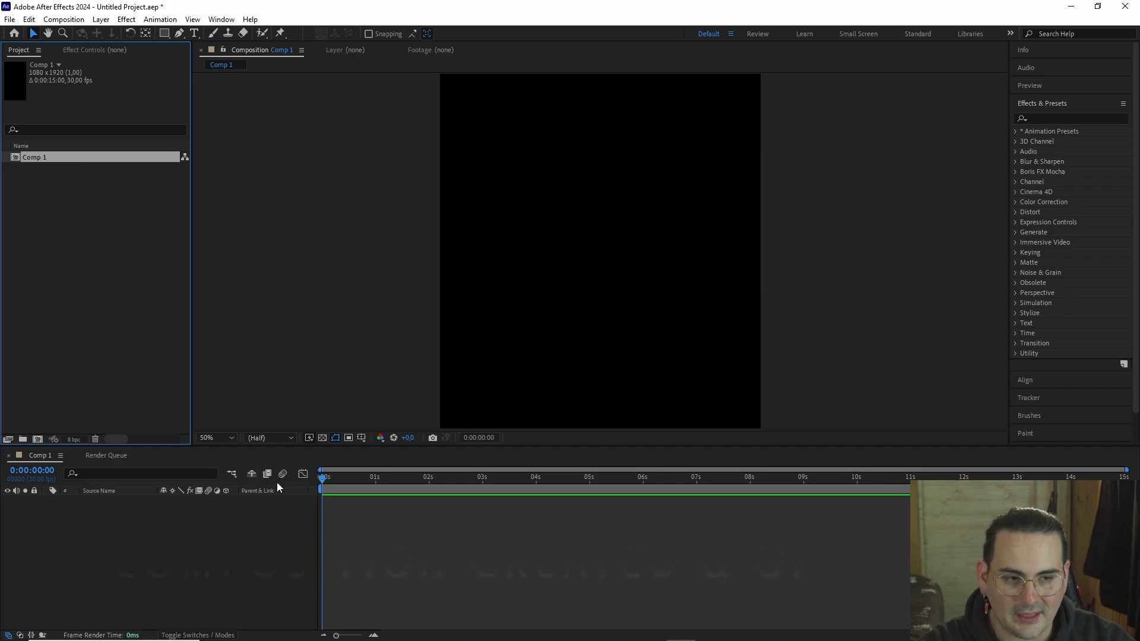
{"action": "left_click", "coordinate": [284, 539]}
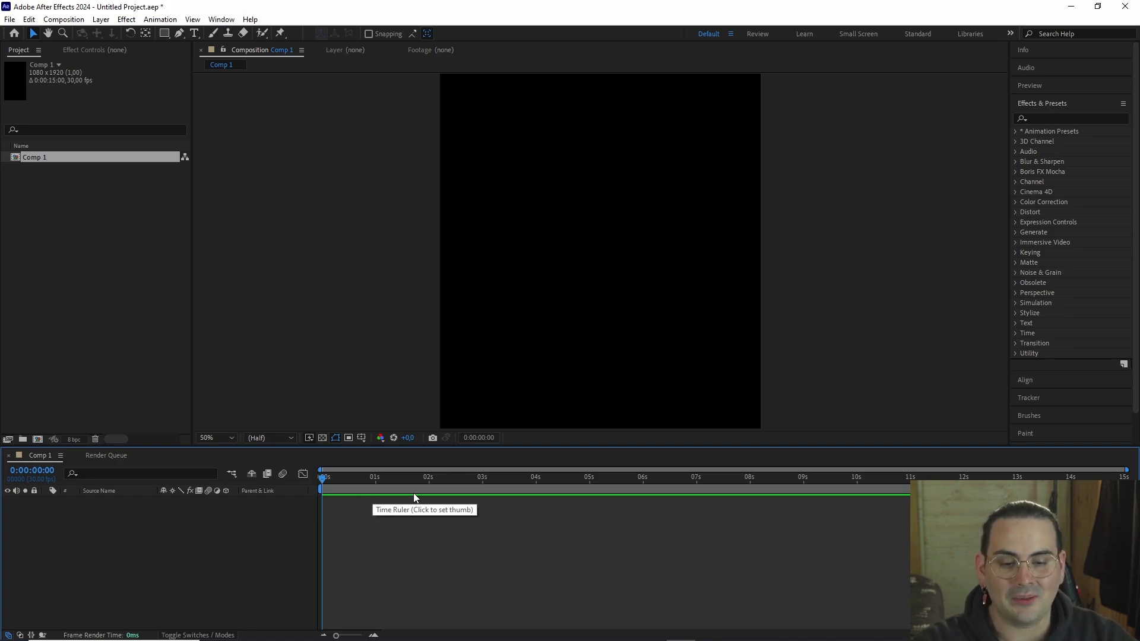
- Preview the empty composition from its start and return the time indicator to the first frame
{"action": "mouse_move", "coordinate": [325, 480]}
{"action": "left_mouse_down"}
{"action": "mouse_move", "coordinate": [408, 480]}
{"action": "mouse_move", "coordinate": [324, 482]}
{"action": "left_mouse_up"}
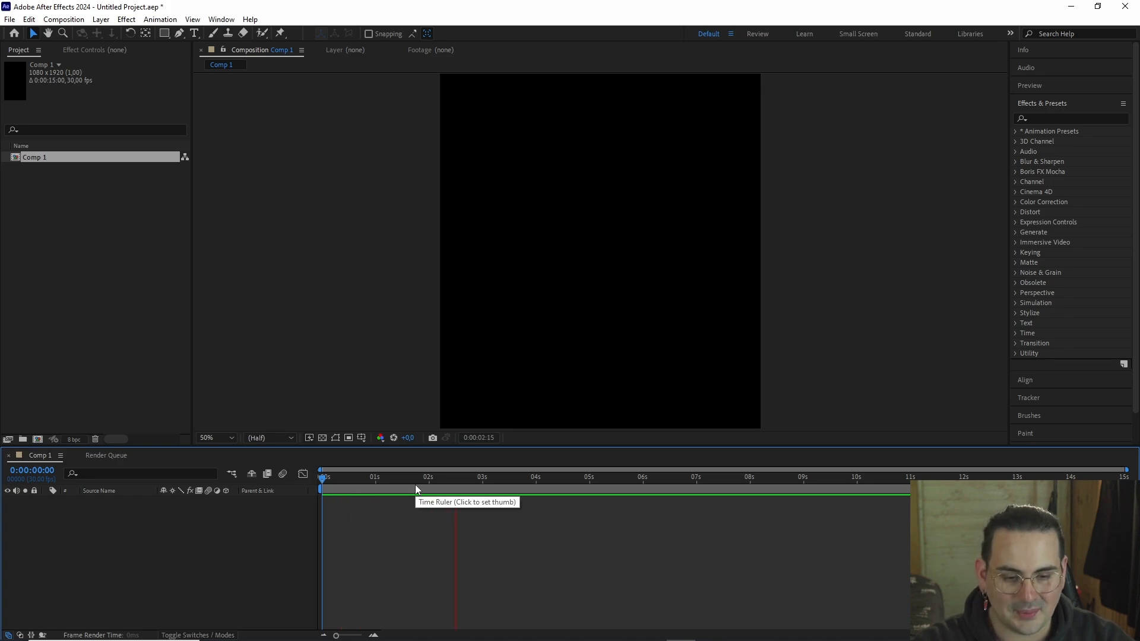
{"action": "left_click", "coordinate": [387, 479]}
{"action": "key", "text": "Home"}
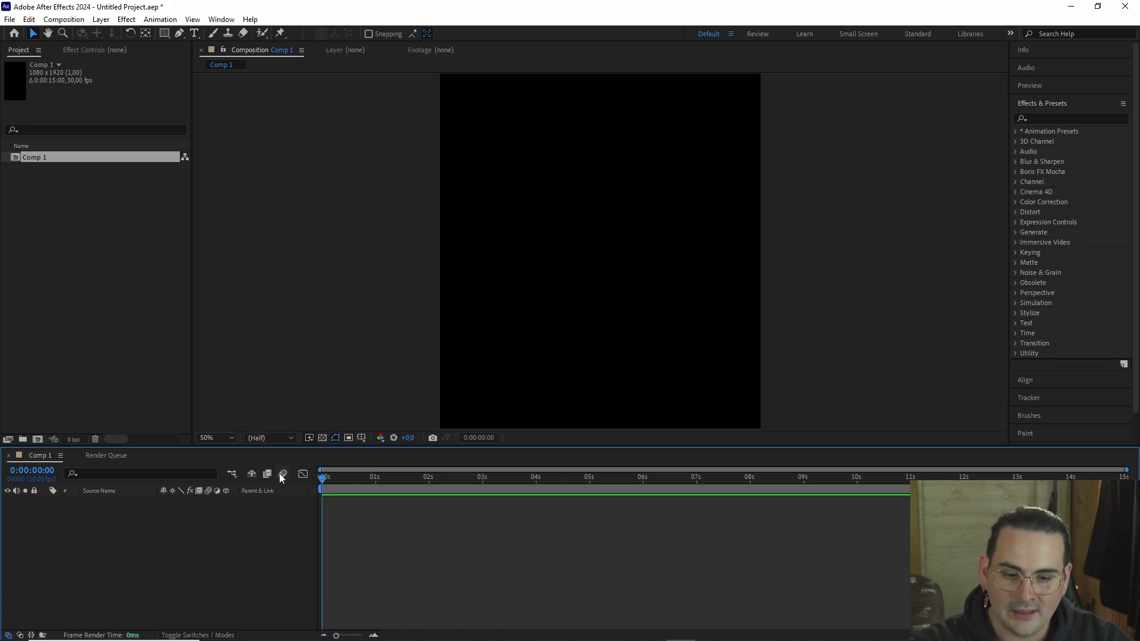
- Rename the Comp 1 composition in the project as "Composo Cap1"
{"action": "right_click", "coordinate": [43, 164]}
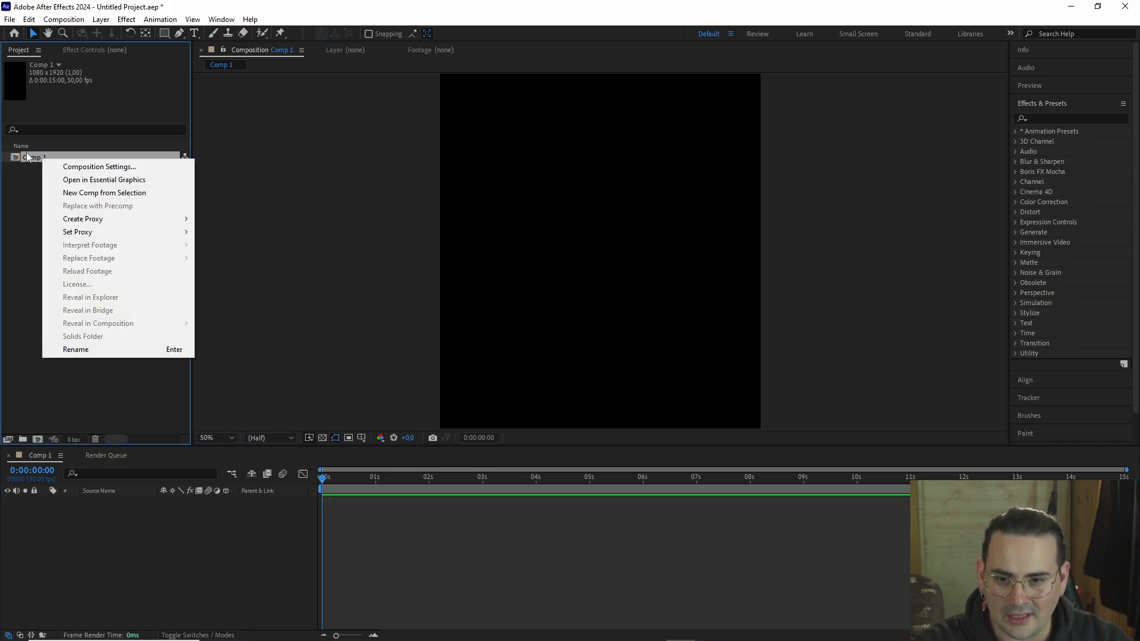
{"action": "left_click", "coordinate": [104, 350]}
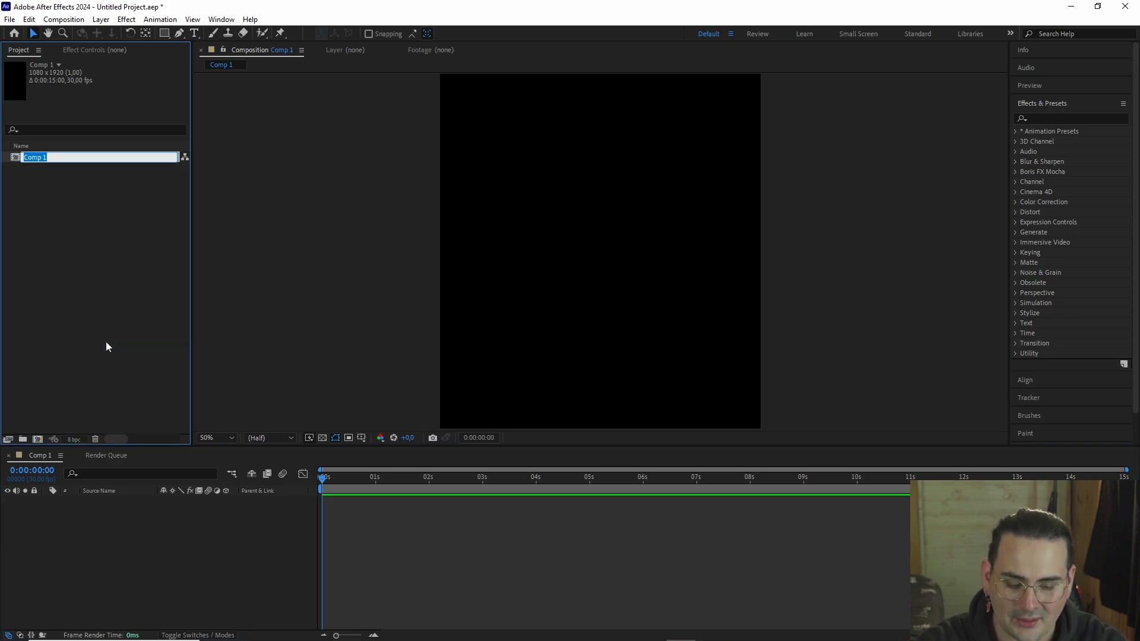
{"action": "type", "text": "Composo clase 1"}
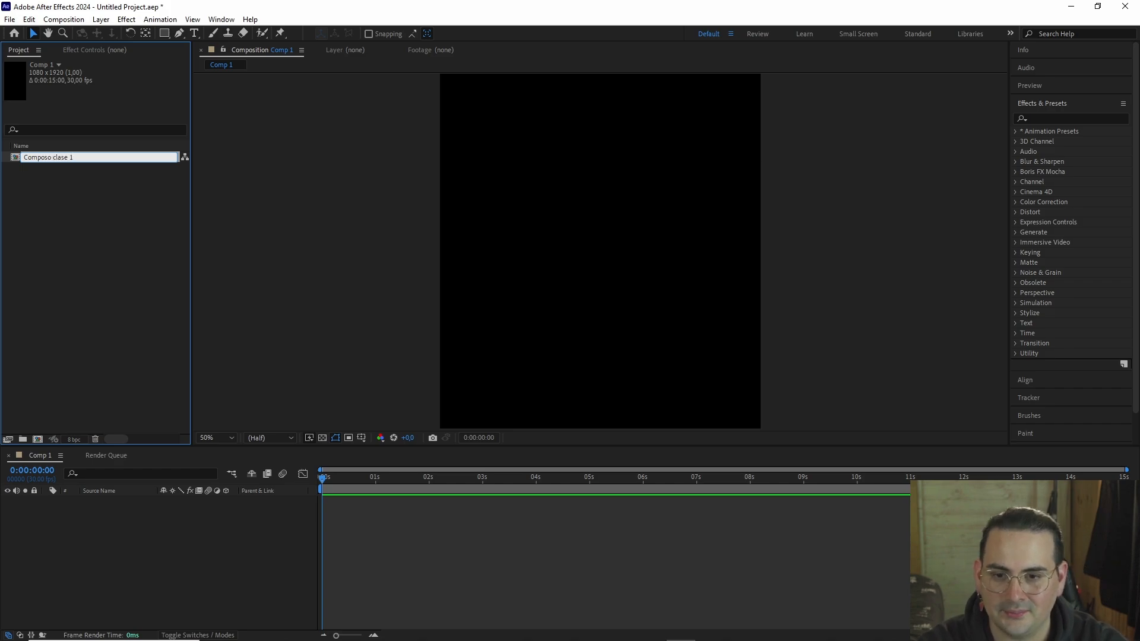
{"action": "key", "text": "BackSpace"}
{"action": "key", "text": "BackSpace"}
{"action": "key", "text": "BackSpace"}
{"action": "key", "text": "BackSpace"}
{"action": "key", "text": "BackSpace"}
{"action": "key", "text": "BackSpace"}
{"action": "key", "text": "BackSpace"}
{"action": "key", "text": "BackSpace"}
{"action": "type", "text": "C"}
{"action": "key", "text": "BackSpace"}
{"action": "type", "text": "Cap1"}
{"action": "key", "text": "Return"}
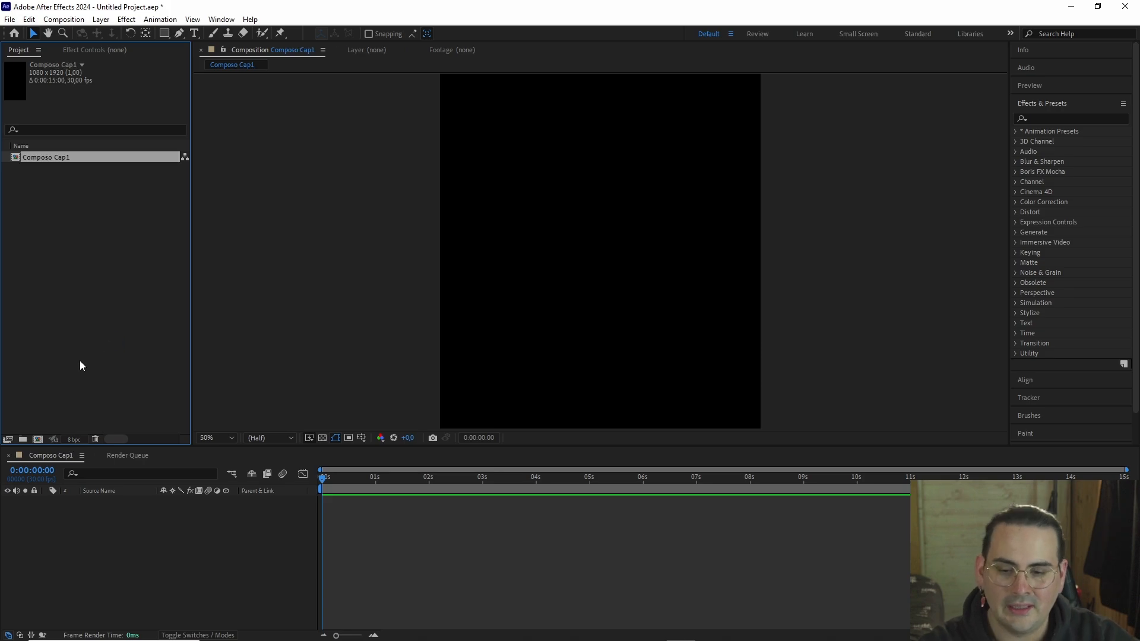
- Deselect the composition and view the options for creating or importing items in the empty project area
{"action": "left_click", "coordinate": [89, 347]}
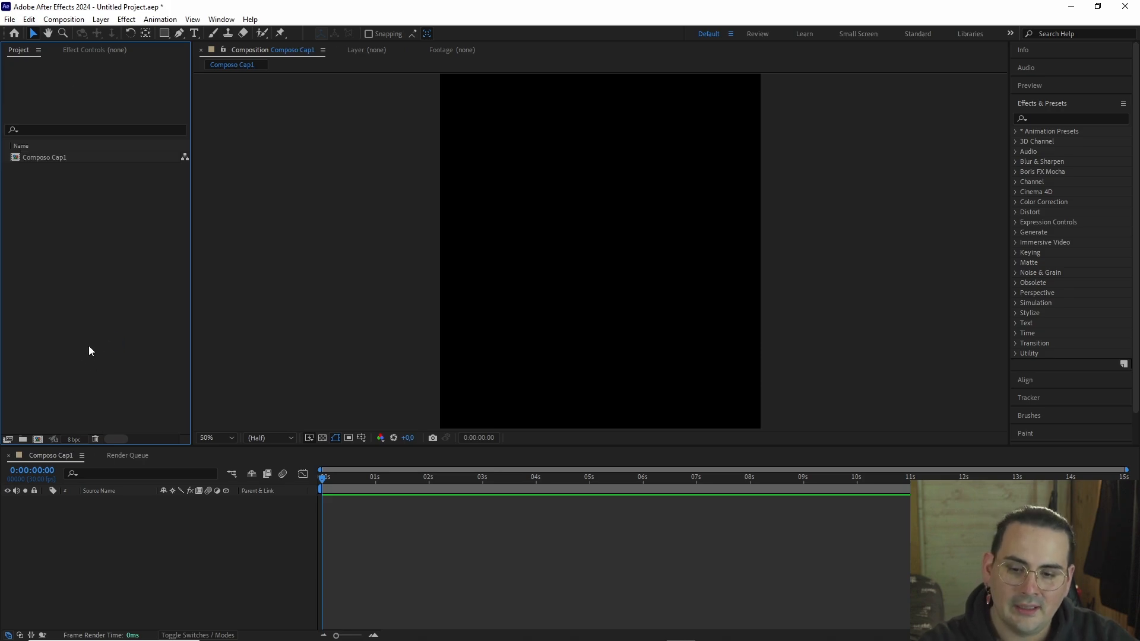
{"action": "right_click", "coordinate": [113, 255]}
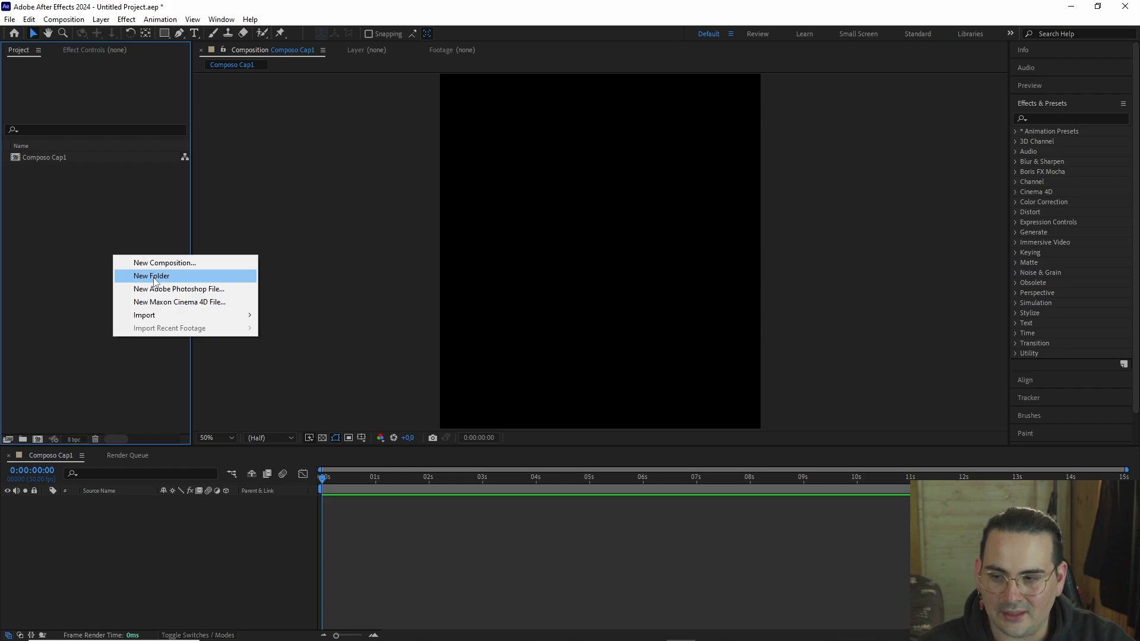
{"action": "left_click", "coordinate": [125, 224]}
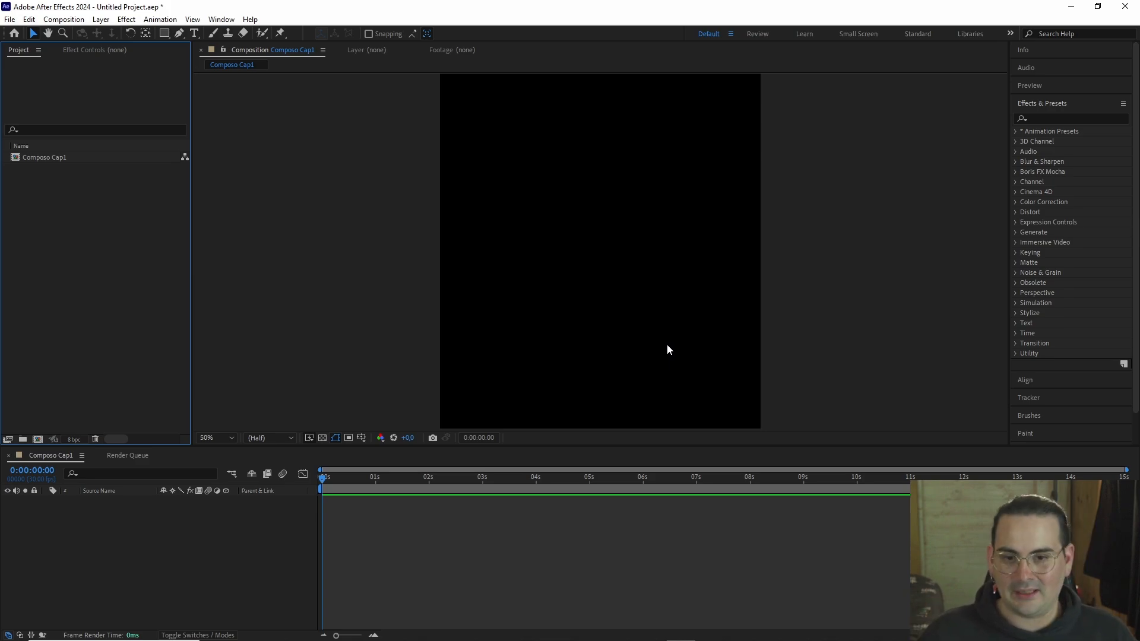
- Zoom the composition out, view the empty Layer and Footage viewers, and return to the Composition viewer
{"action": "key", "text": "comma"}
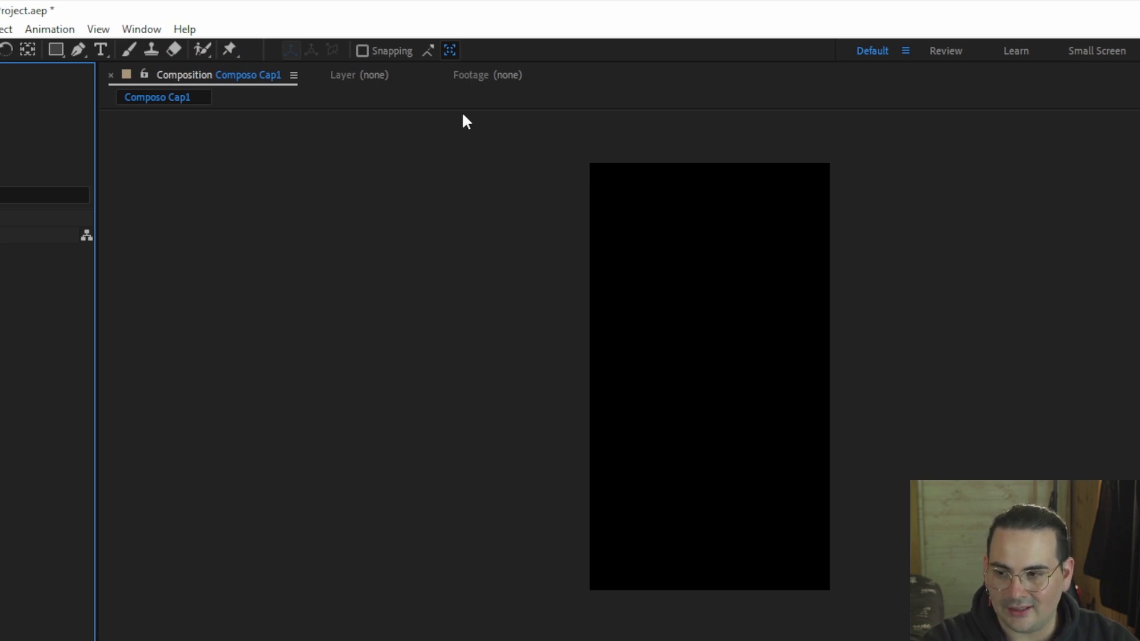
{"action": "left_click", "coordinate": [342, 75]}
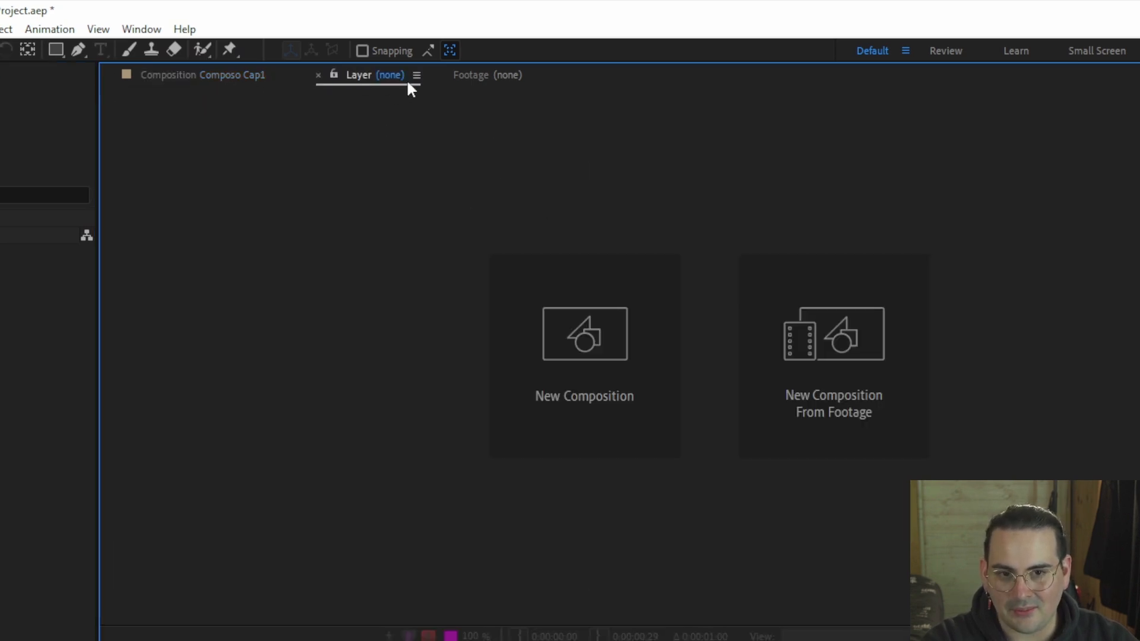
{"action": "left_click", "coordinate": [480, 76]}
{"action": "left_click", "coordinate": [157, 77]}
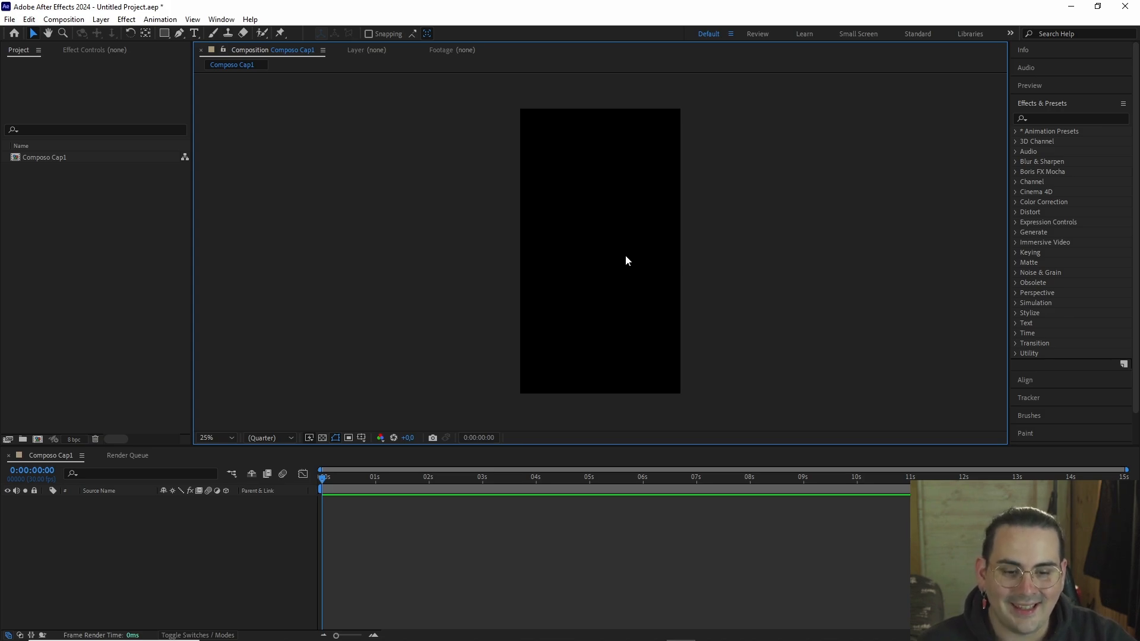
- Examine the composition frame in the viewer at different magnifications and positions
{"action": "left_click_drag", "start_coordinate": [617, 254], "coordinate": [548, 246]}
{"action": "left_click_drag", "start_coordinate": [672, 244], "coordinate": [523, 263]}
{"action": "key", "text": "v"}
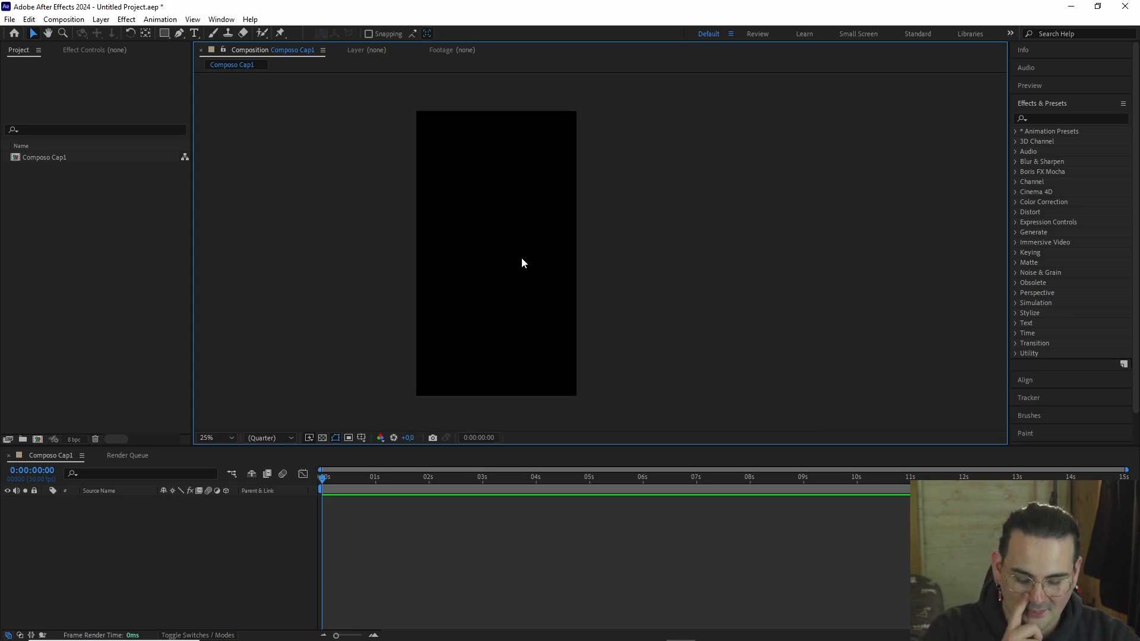
{"action": "scroll", "coordinate": [520, 266], "scroll_direction": "up", "scroll_amount": 3}
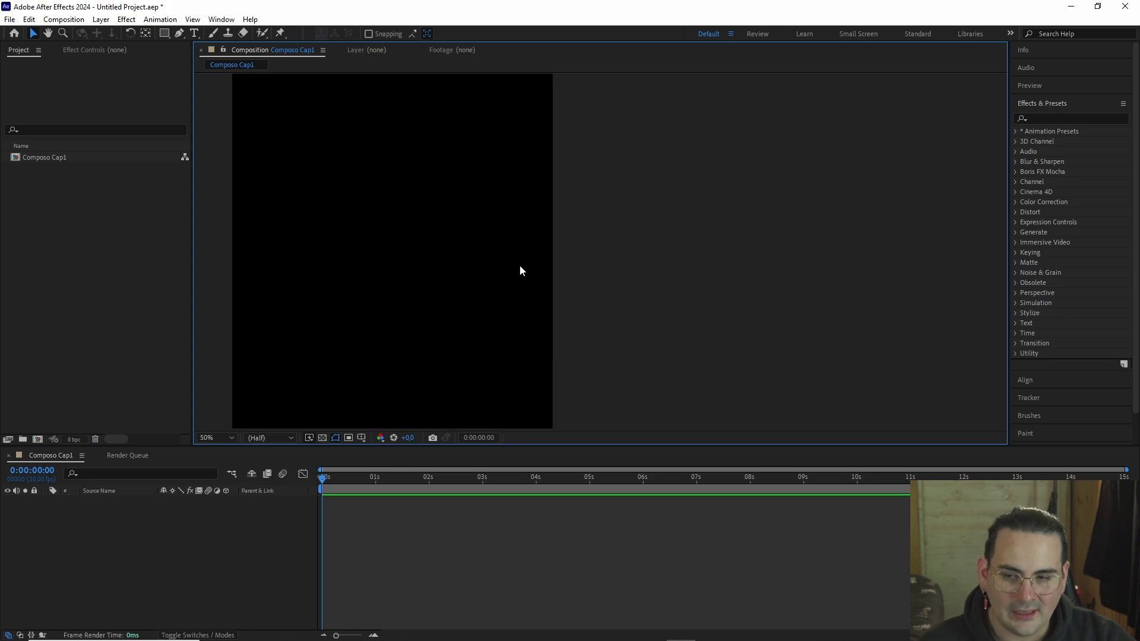
{"action": "scroll", "coordinate": [521, 266], "scroll_direction": "down", "scroll_amount": 1}
{"action": "left_click_drag", "start_coordinate": [521, 266], "coordinate": [654, 259]}
{"action": "scroll", "coordinate": [600, 259], "scroll_direction": "down", "scroll_amount": 4}
{"action": "scroll", "coordinate": [598, 259], "scroll_direction": "up", "scroll_amount": 6}
{"action": "scroll", "coordinate": [597, 259], "scroll_direction": "down", "scroll_amount": 4}
{"action": "scroll", "coordinate": [596, 259], "scroll_direction": "up", "scroll_amount": 4}
{"action": "scroll", "coordinate": [597, 259], "scroll_direction": "down", "scroll_amount": 2}
{"action": "scroll", "coordinate": [597, 258], "scroll_direction": "up", "scroll_amount": 2}
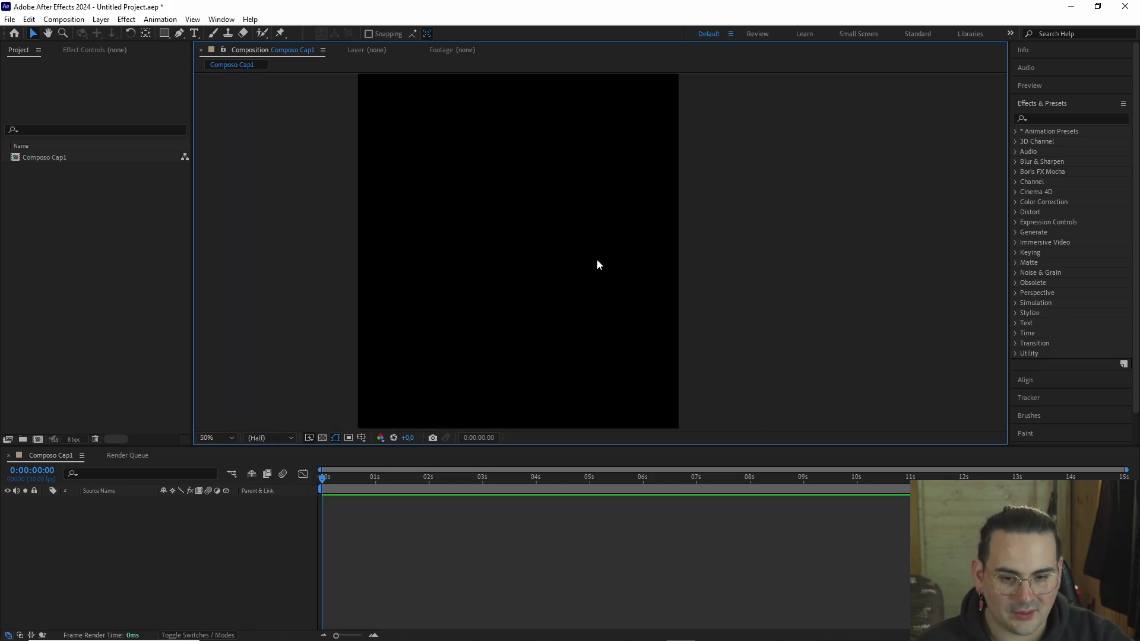
{"action": "scroll", "coordinate": [596, 259], "scroll_direction": "down", "scroll_amount": 3}
{"action": "scroll", "coordinate": [596, 259], "scroll_direction": "up", "scroll_amount": 1}
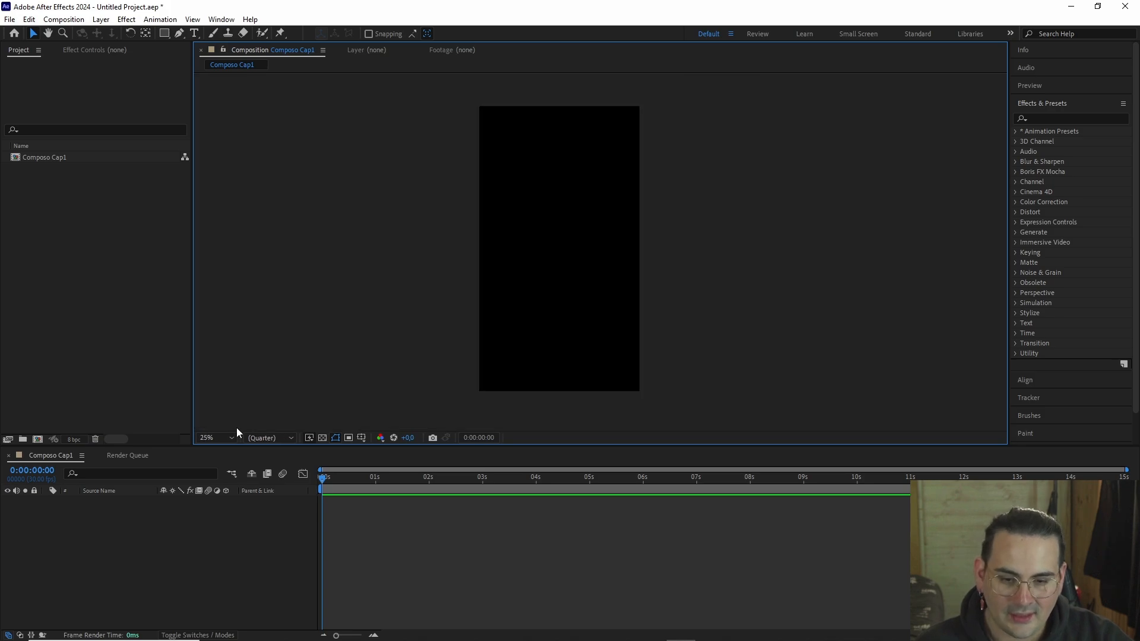
- Make the Composition viewer slightly taller than before and set its magnification to Fit up to 100%
{"action": "left_click_drag", "start_coordinate": [590, 447], "coordinate": [712, 591]}
{"action": "scroll", "coordinate": [594, 402], "scroll_direction": "up", "scroll_amount": 1}
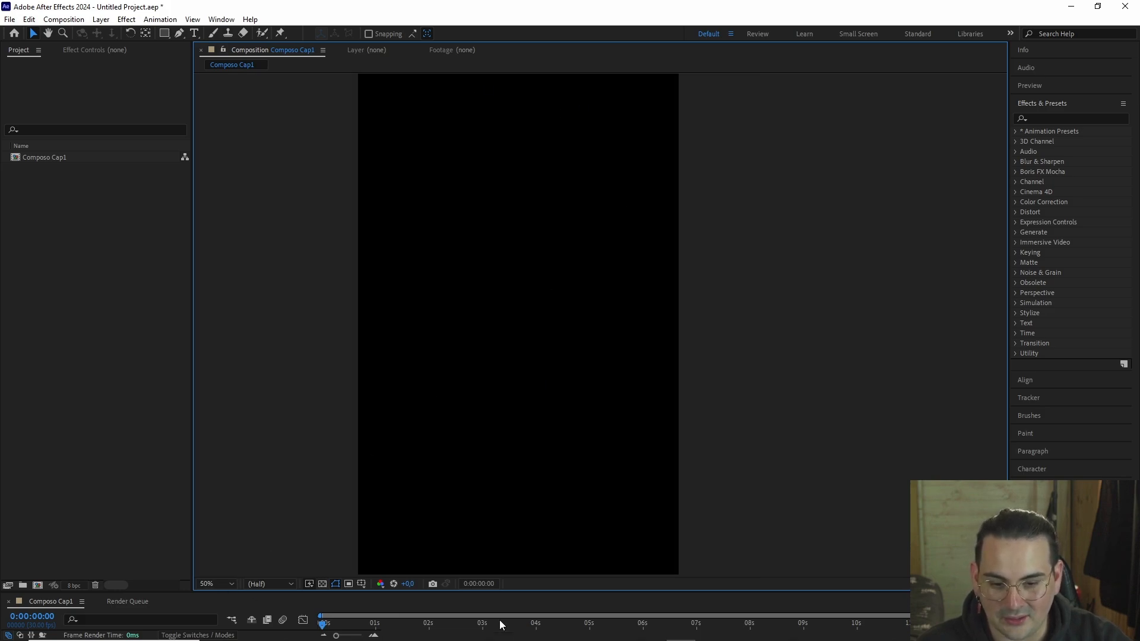
{"action": "left_click_drag", "start_coordinate": [508, 593], "coordinate": [541, 481]}
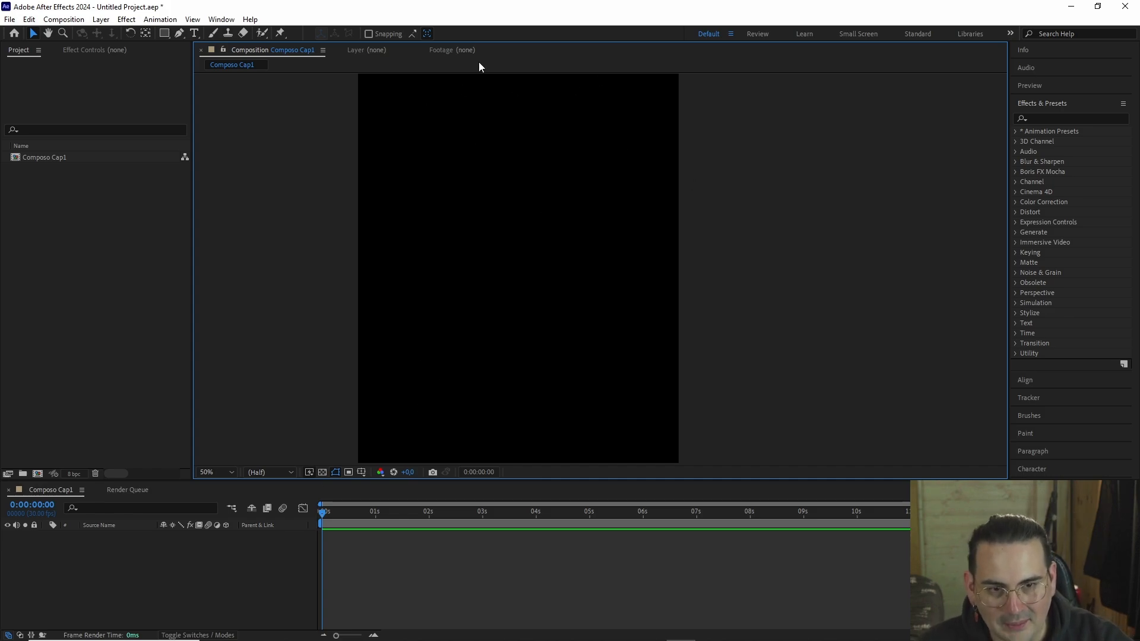
{"action": "left_click", "coordinate": [223, 474]}
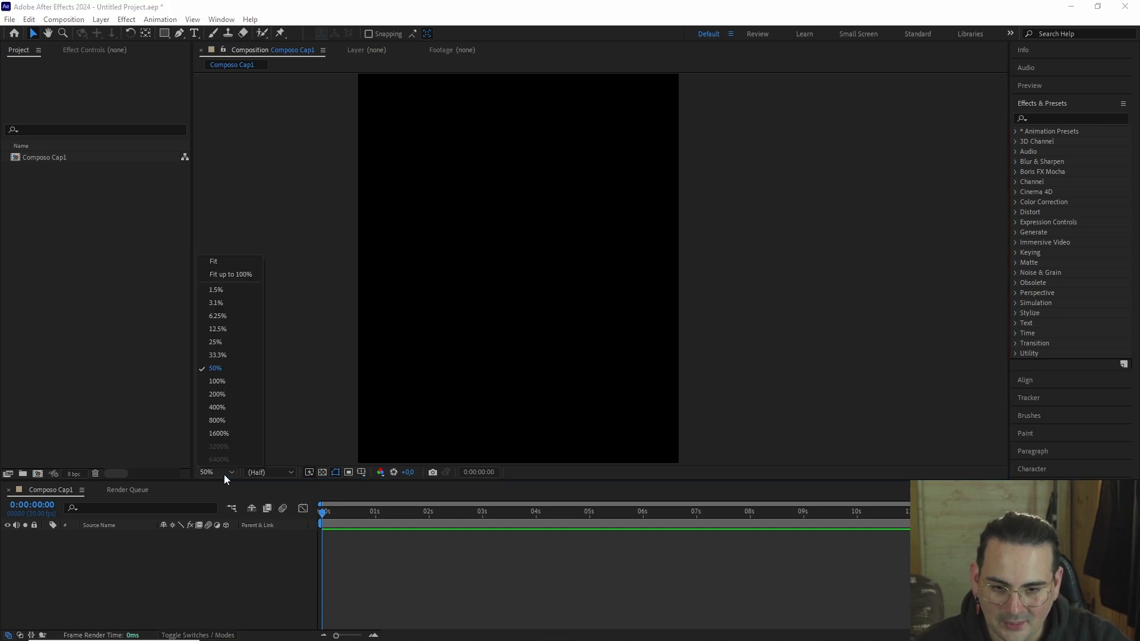
{"action": "left_click", "coordinate": [240, 274]}
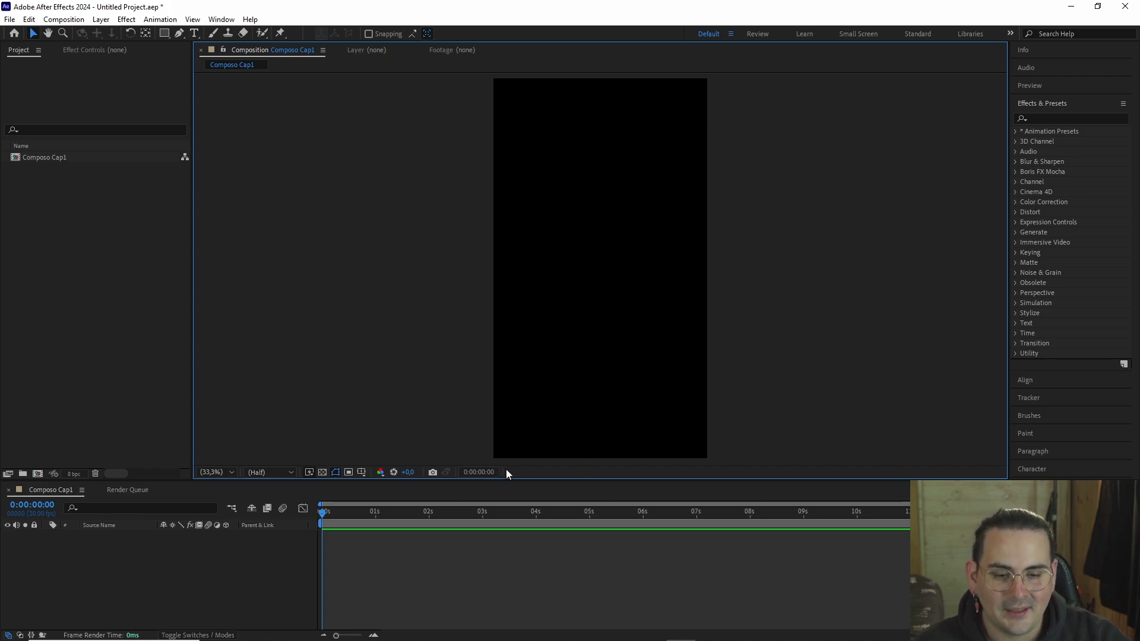
- Enlarge the Composition viewer downward and widen the project area enough to show the Type and Size columns
{"action": "left_click_drag", "start_coordinate": [526, 479], "coordinate": [650, 504]}
{"action": "left_click_drag", "start_coordinate": [191, 298], "coordinate": [766, 350]}
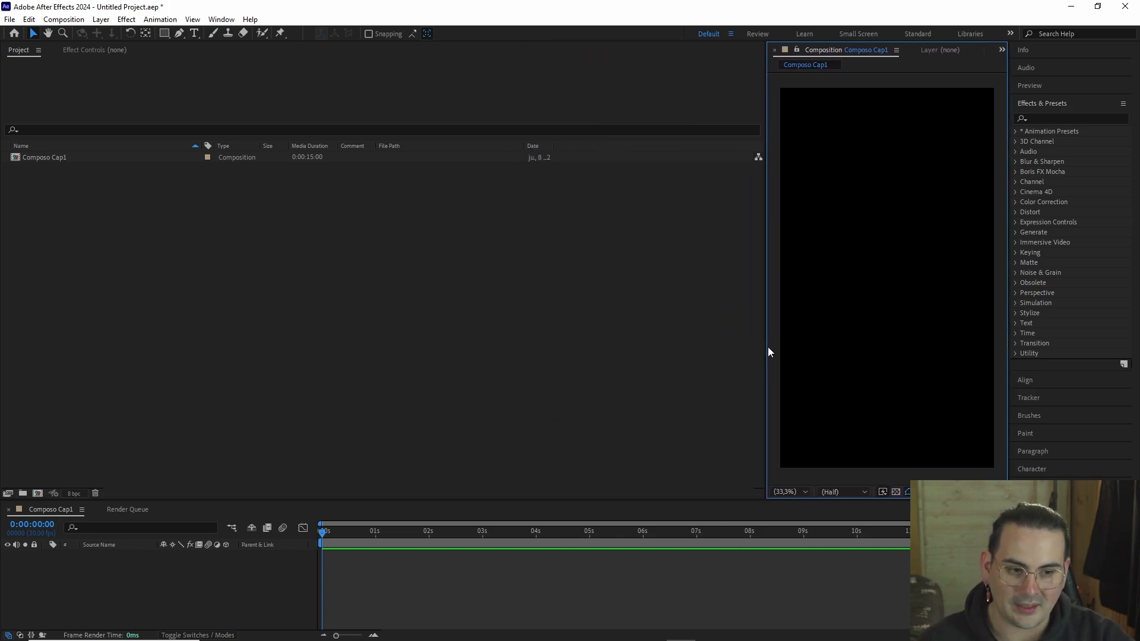
{"action": "left_click_drag", "start_coordinate": [764, 348], "coordinate": [340, 353]}
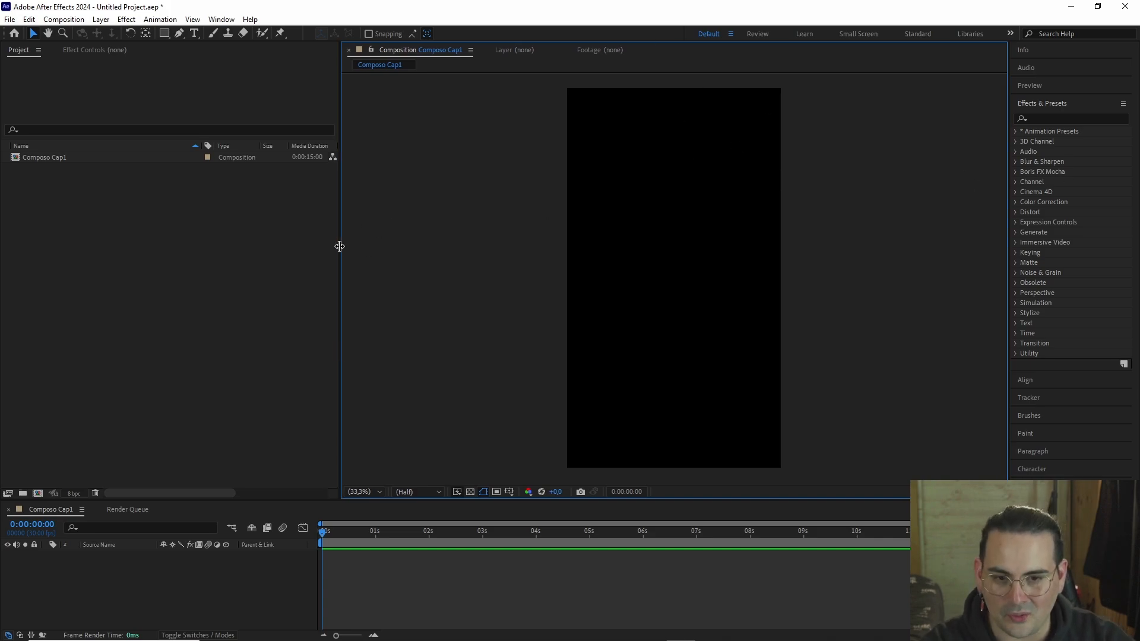
{"action": "left_click_drag", "start_coordinate": [339, 246], "coordinate": [307, 247]}
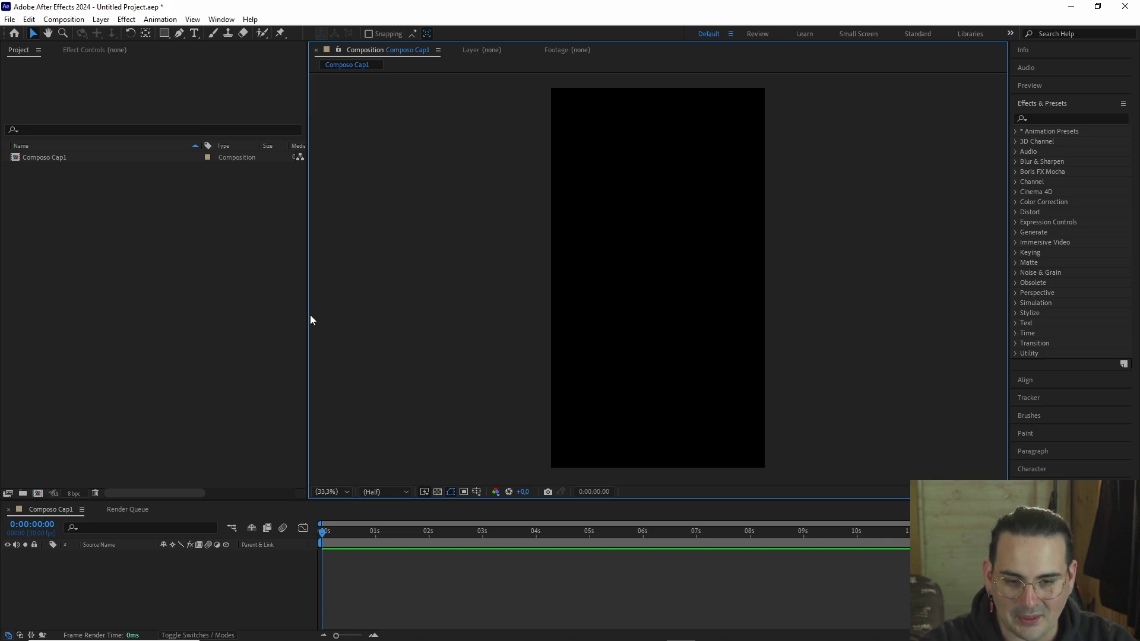
{"action": "left_click_drag", "start_coordinate": [306, 320], "coordinate": [290, 321]}
- View the list of available workspaces and the options for resetting and saving the layout
{"action": "left_click", "coordinate": [222, 19]}
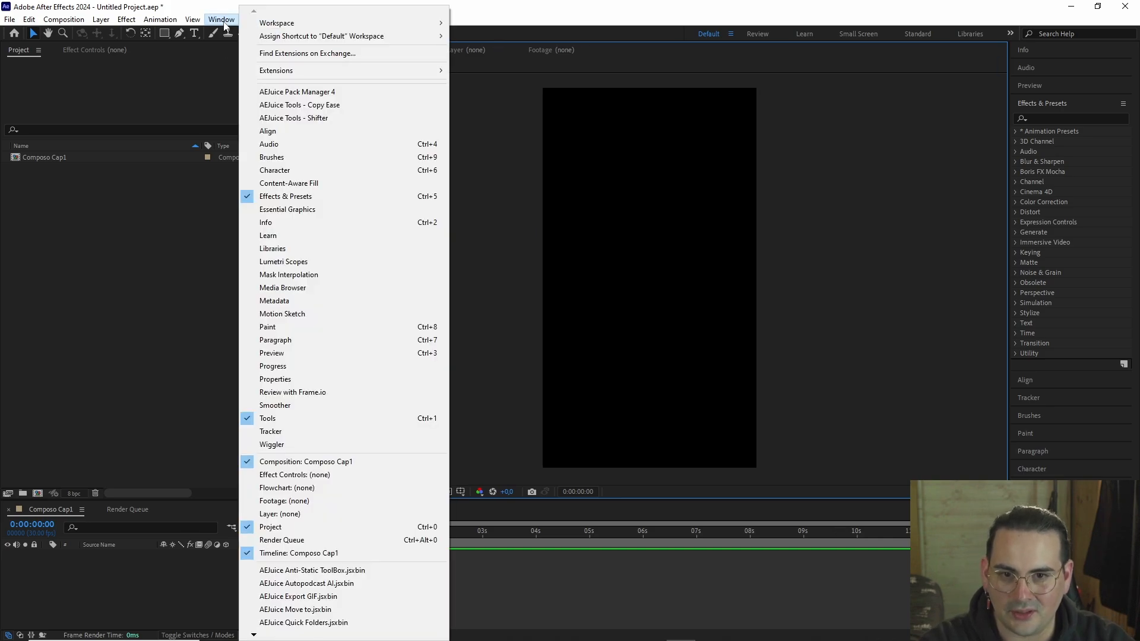
{"action": "mouse_move", "coordinate": [344, 24]}
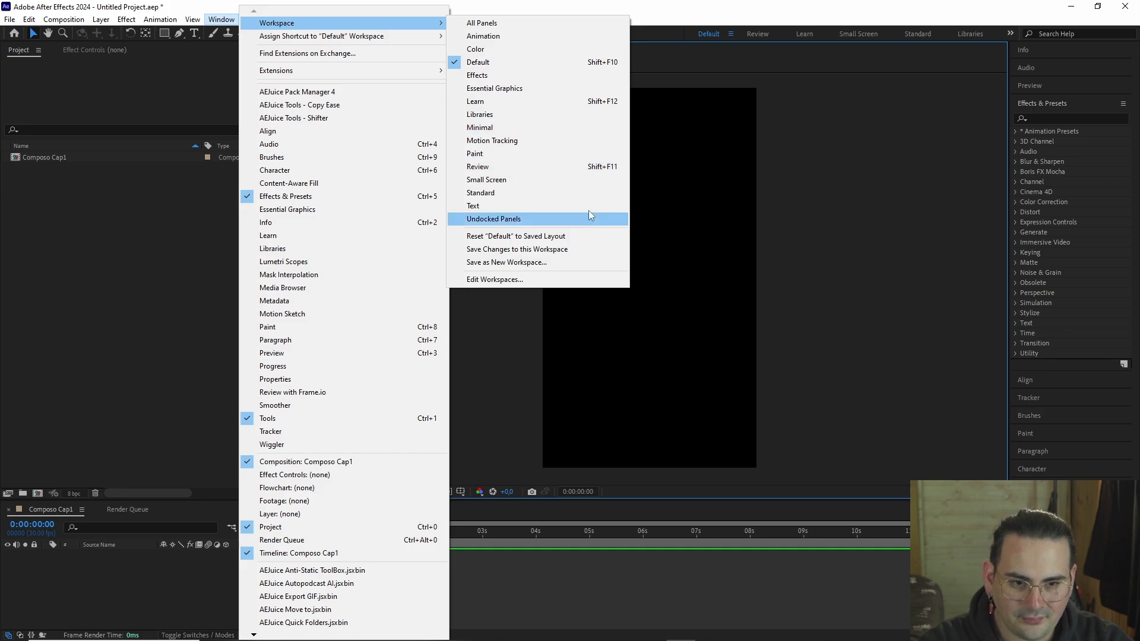
{"action": "left_click", "coordinate": [742, 17]}
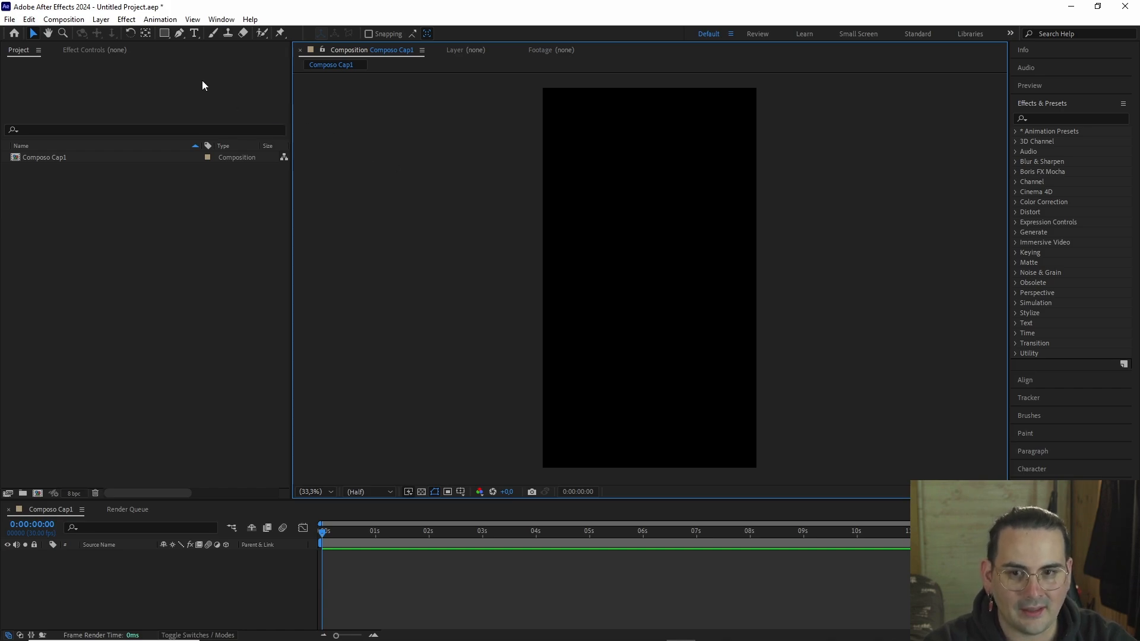
- Draw a red rectangle about 558 x 390 px across the composition's middle and move the floating Properties window nearer to it
{"action": "left_click", "coordinate": [164, 33]}
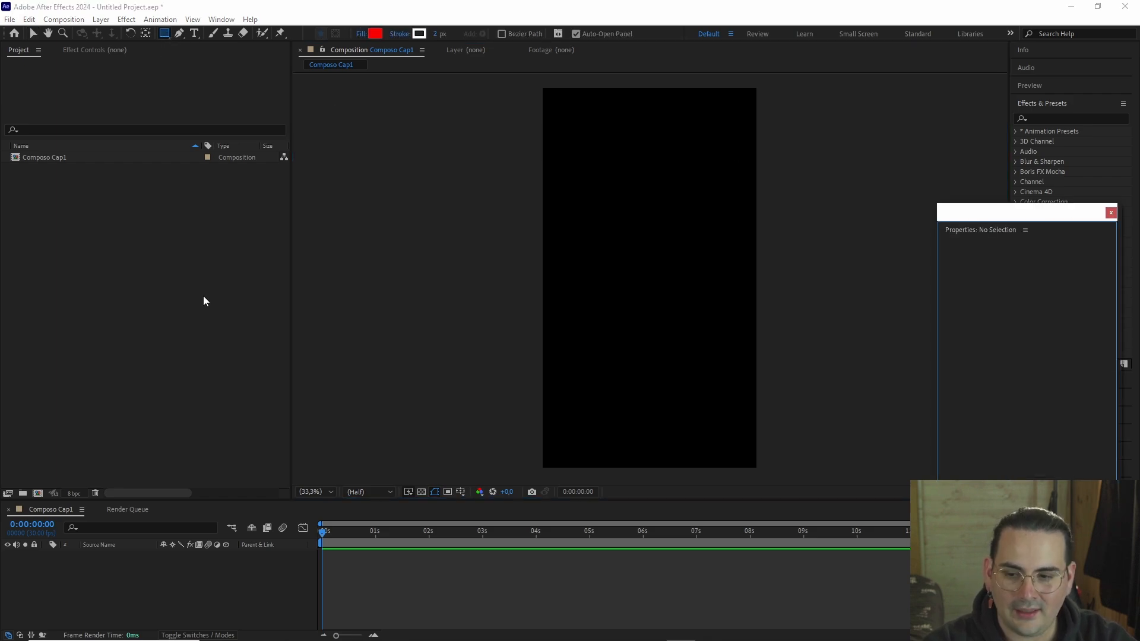
{"action": "mouse_move", "coordinate": [1029, 221]}
{"action": "left_mouse_down"}
{"action": "mouse_move", "coordinate": [1007, 219]}
{"action": "mouse_move", "coordinate": [1043, 220]}
{"action": "left_mouse_up"}
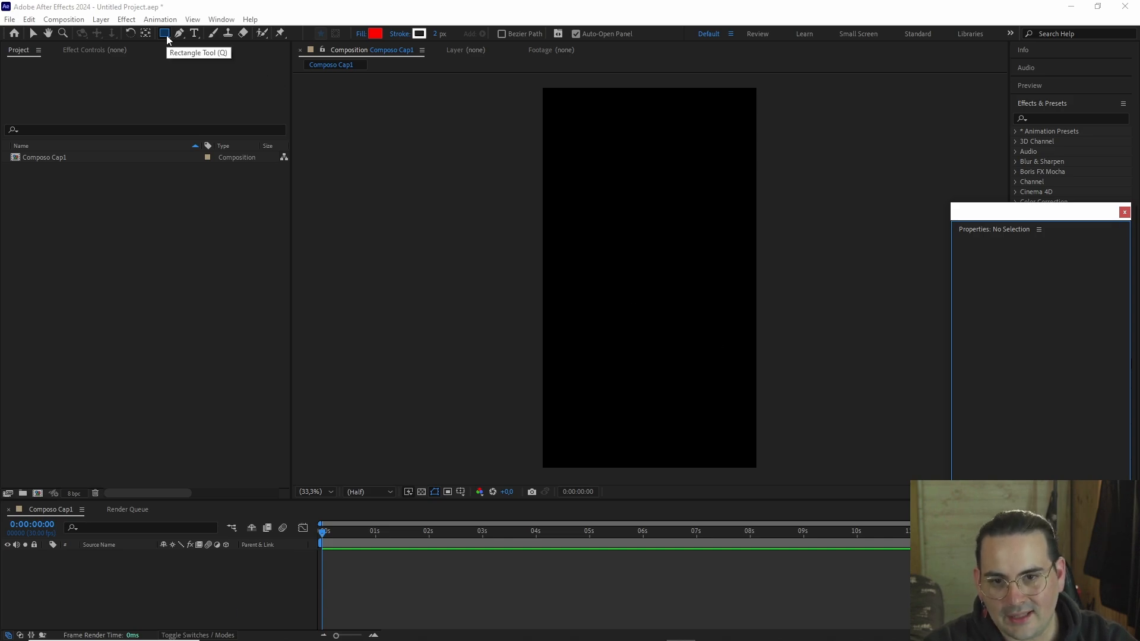
{"action": "left_click", "coordinate": [596, 232]}
{"action": "left_click_drag", "start_coordinate": [596, 232], "coordinate": [705, 307]}
{"action": "left_click_drag", "start_coordinate": [1006, 211], "coordinate": [931, 174]}
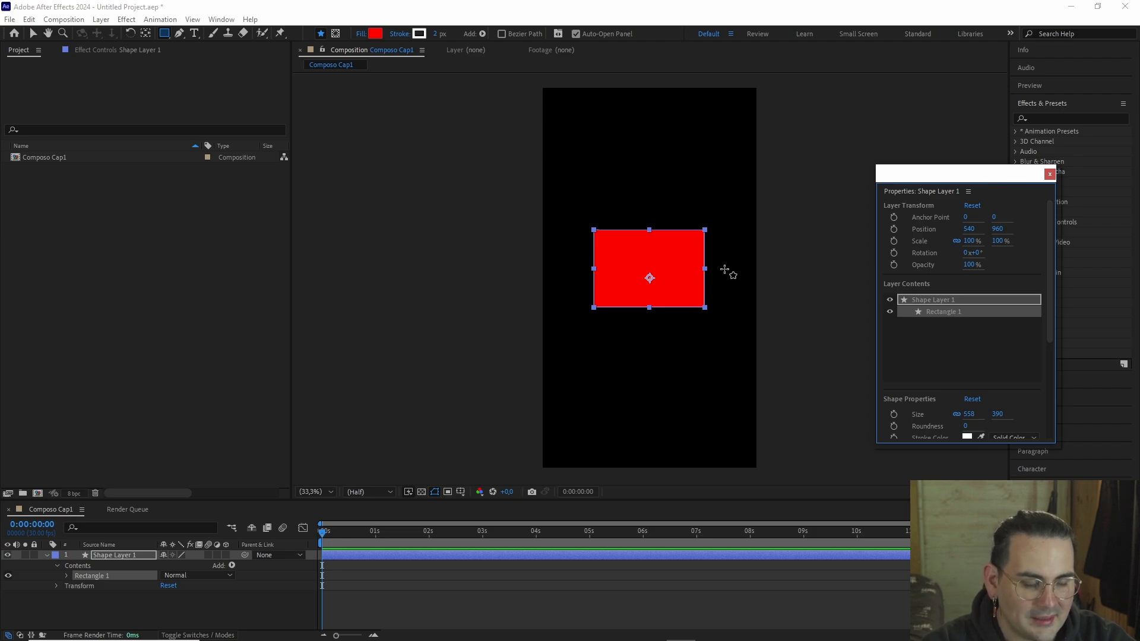
- Look through the rectangle's shape properties and set the shape layer's scale to 140%
{"action": "scroll", "coordinate": [970, 348], "scroll_direction": "down", "scroll_amount": 3}
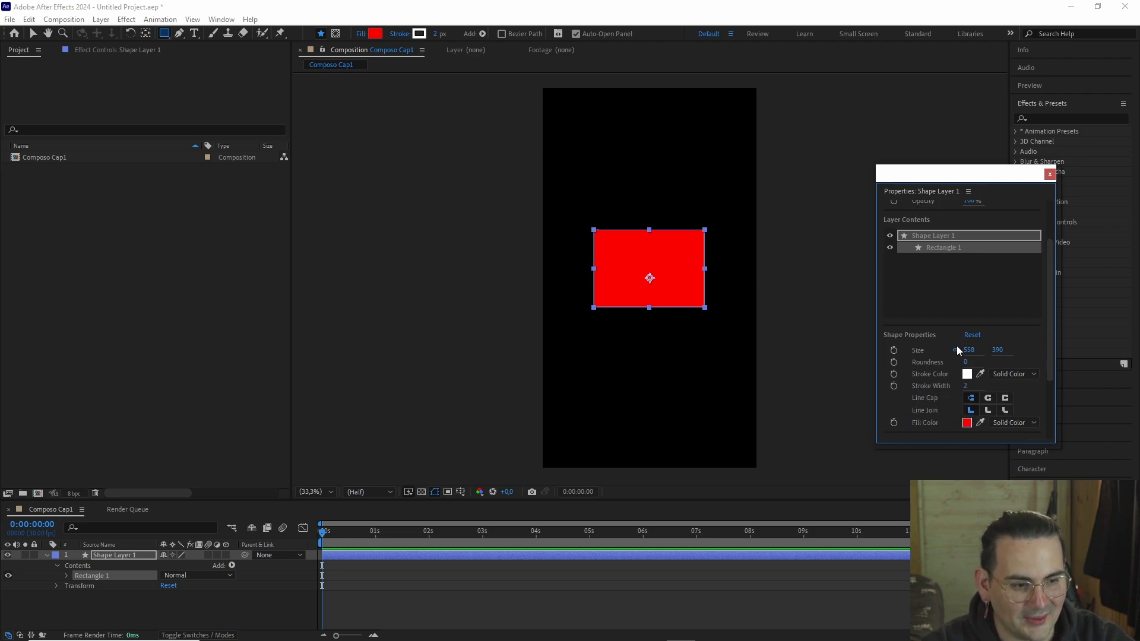
{"action": "scroll", "coordinate": [956, 345], "scroll_direction": "up", "scroll_amount": 2}
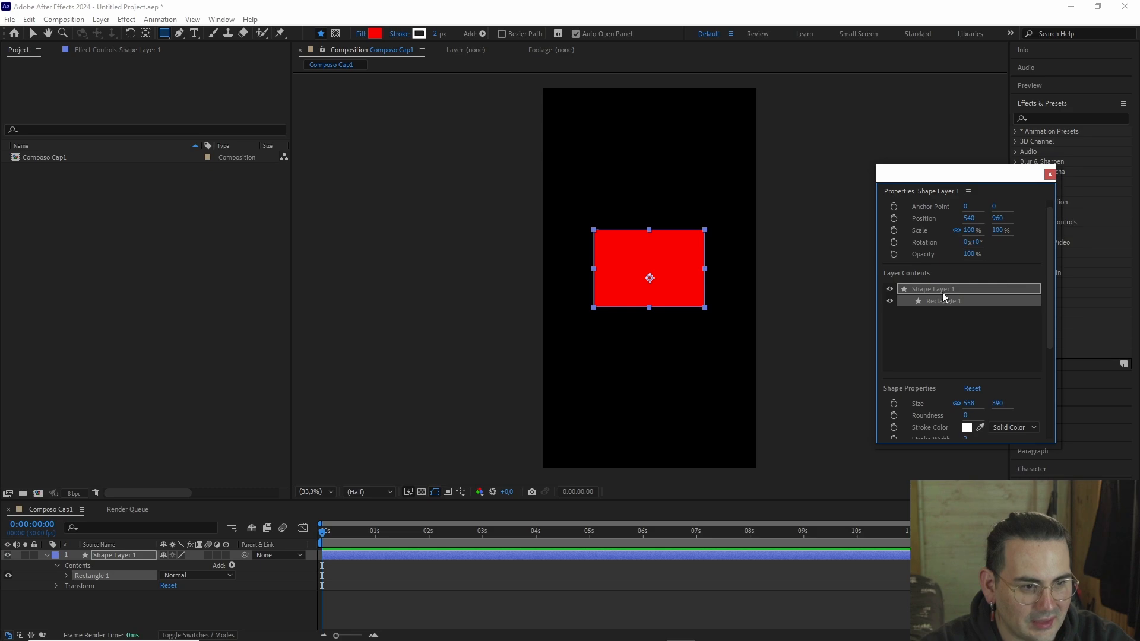
{"action": "mouse_move", "coordinate": [969, 230]}
{"action": "left_mouse_down"}
{"action": "mouse_move", "coordinate": [986, 235]}
{"action": "mouse_move", "coordinate": [950, 230]}
{"action": "mouse_move", "coordinate": [972, 235]}
{"action": "mouse_move", "coordinate": [980, 254]}
{"action": "mouse_move", "coordinate": [966, 231]}
{"action": "left_mouse_up"}
{"action": "scroll", "coordinate": [738, 272], "scroll_direction": "up", "scroll_amount": 3}
{"action": "scroll", "coordinate": [683, 272], "scroll_direction": "down", "scroll_amount": 2}
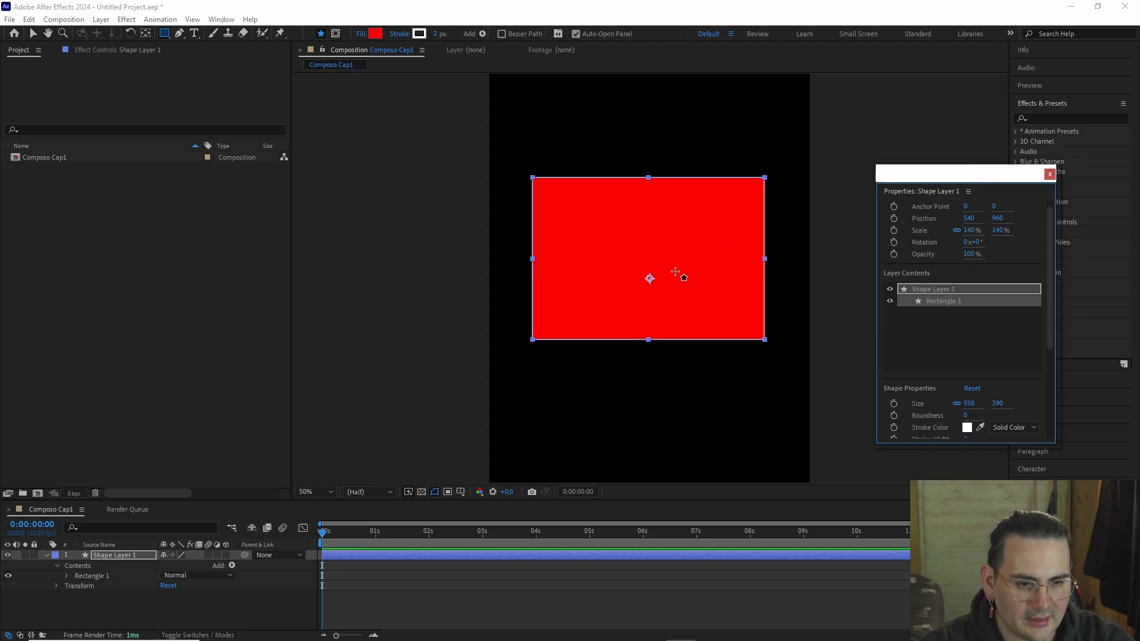
- With the Selection tool, move the rectangle layer to about position 532, 988 and adjust its scale to about 129.7% by 127.9%
{"action": "key", "text": "v"}
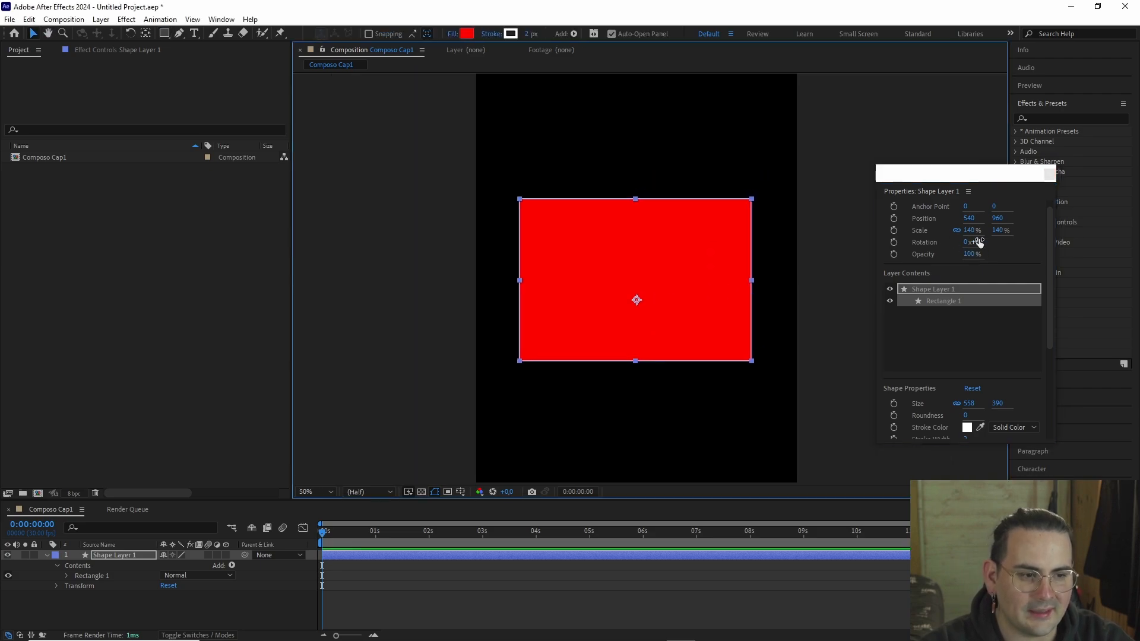
{"action": "scroll", "coordinate": [726, 269], "scroll_direction": "down", "scroll_amount": 2}
{"action": "scroll", "coordinate": [725, 269], "scroll_direction": "up", "scroll_amount": 2}
{"action": "scroll", "coordinate": [726, 268], "scroll_direction": "down", "scroll_amount": 2}
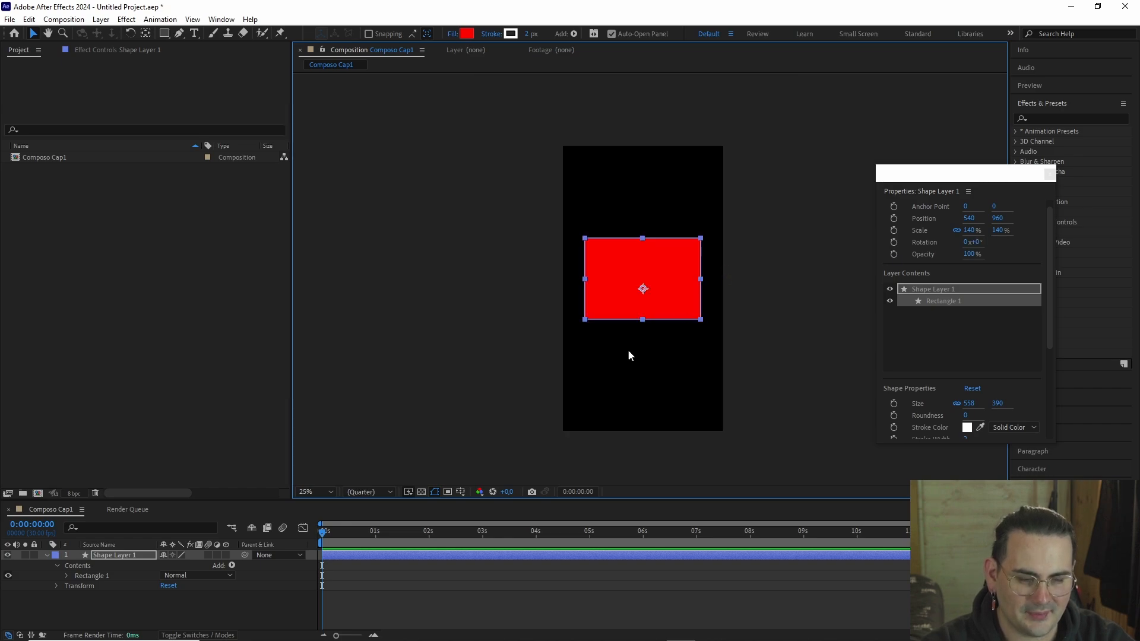
{"action": "left_click_drag", "start_coordinate": [662, 261], "coordinate": [710, 245]}
{"action": "mouse_move", "coordinate": [966, 235]}
{"action": "left_mouse_down"}
{"action": "mouse_move", "coordinate": [950, 234]}
{"action": "mouse_move", "coordinate": [985, 234]}
{"action": "mouse_move", "coordinate": [967, 236]}
{"action": "mouse_move", "coordinate": [962, 253]}
{"action": "mouse_move", "coordinate": [950, 223]}
{"action": "mouse_move", "coordinate": [987, 230]}
{"action": "mouse_move", "coordinate": [957, 241]}
{"action": "mouse_move", "coordinate": [986, 241]}
{"action": "left_mouse_up"}
{"action": "mouse_move", "coordinate": [688, 261]}
{"action": "left_mouse_down"}
{"action": "mouse_move", "coordinate": [672, 262]}
{"action": "mouse_move", "coordinate": [683, 261]}
{"action": "left_mouse_up"}
{"action": "left_click_drag", "start_coordinate": [967, 234], "coordinate": [962, 236]}
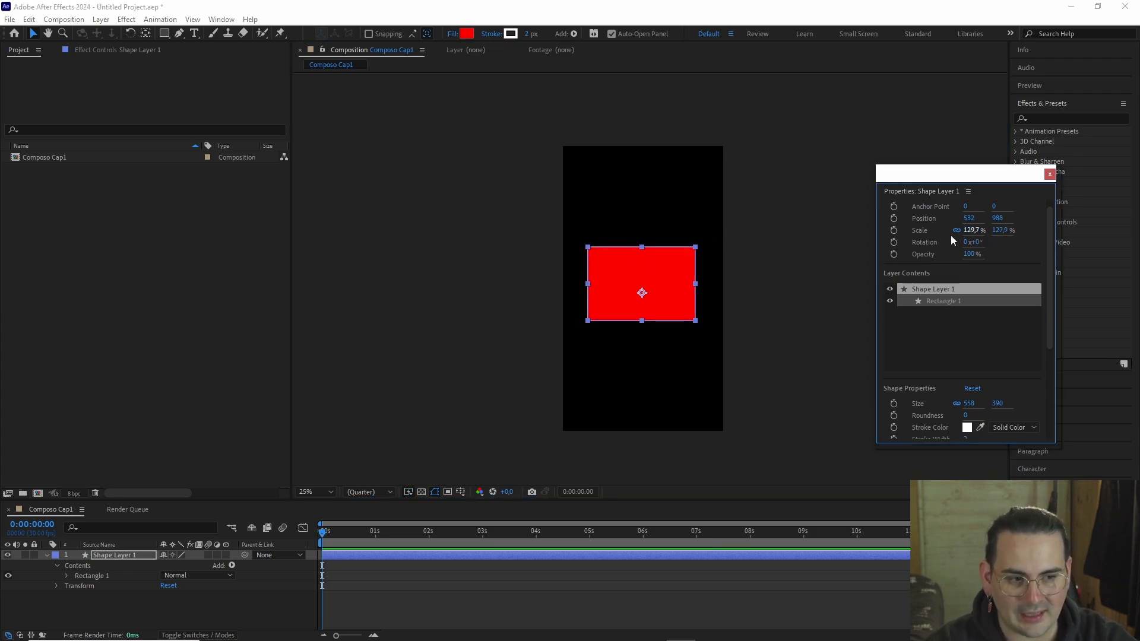
- Move the rectangle layer to about position 512, 960, stretch it to about 181.4% by 53.8% scale, and close the Properties window
{"action": "left_click_drag", "start_coordinate": [986, 233], "coordinate": [971, 233]}
{"action": "left_click_drag", "start_coordinate": [669, 283], "coordinate": [697, 263]}
{"action": "left_click_drag", "start_coordinate": [675, 242], "coordinate": [723, 266]}
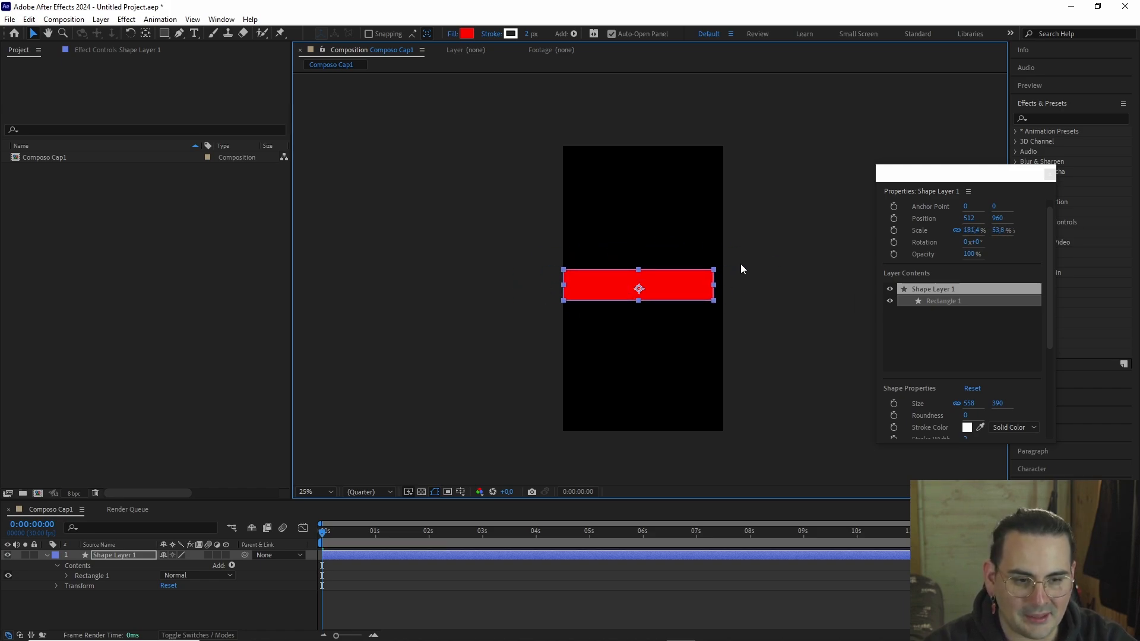
{"action": "left_click", "coordinate": [1050, 174]}
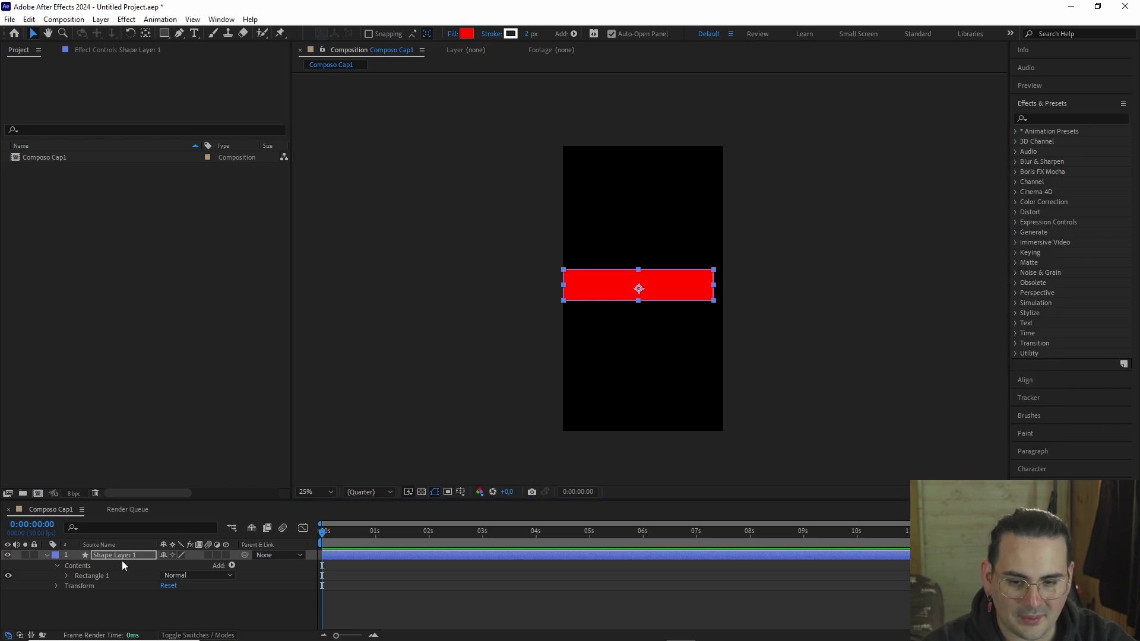
- Collapse the shape layer's contents in the timeline and move the rectangle layer to about position 552, 956
{"action": "left_click", "coordinate": [51, 567]}
{"action": "left_click", "coordinate": [57, 566]}
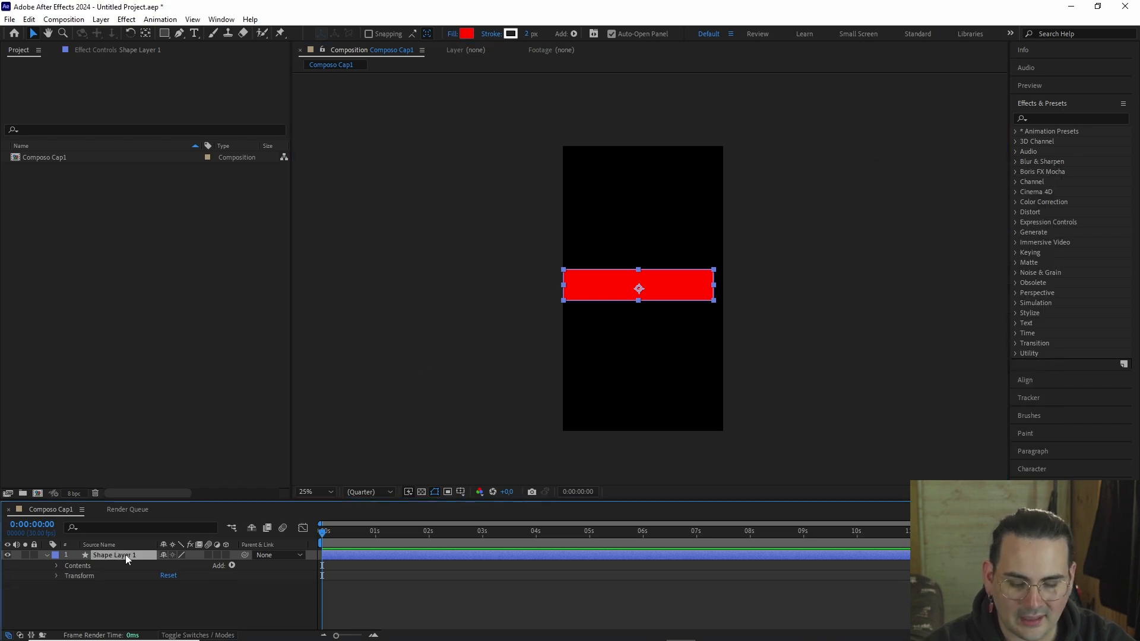
{"action": "left_click_drag", "start_coordinate": [674, 288], "coordinate": [680, 287]}
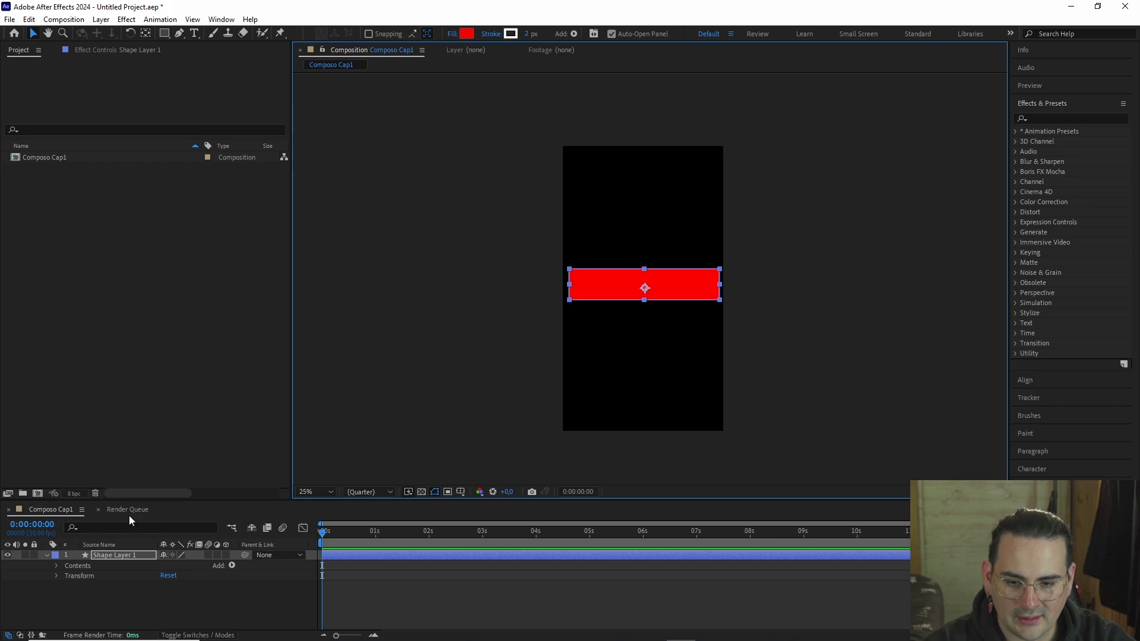
{"action": "left_click", "coordinate": [107, 555]}
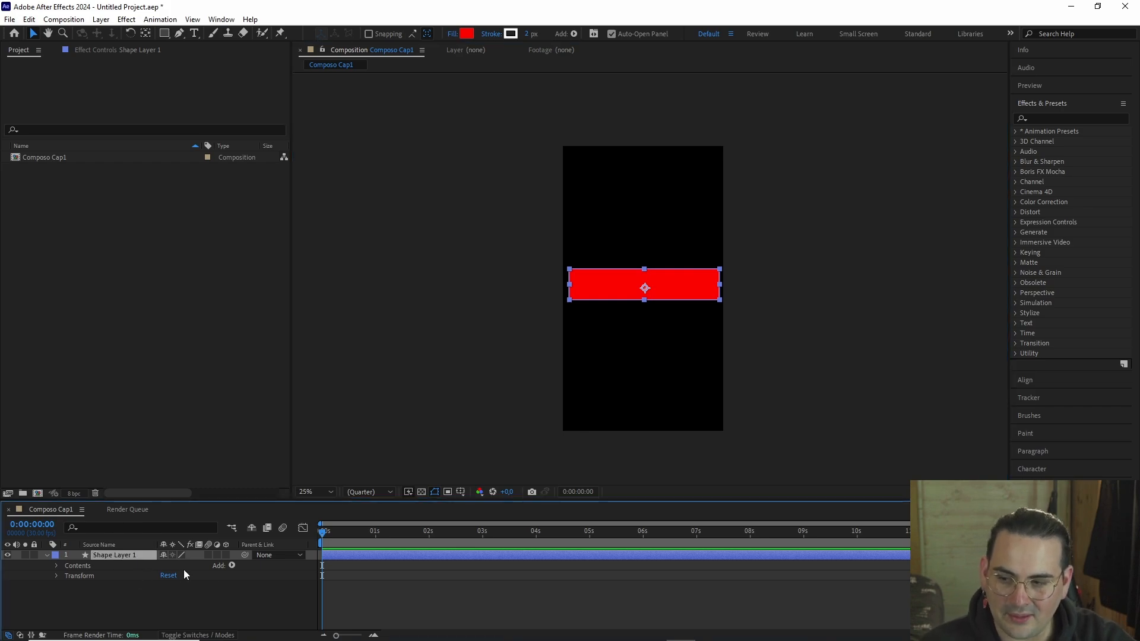
- Enlarge the timeline area upward and preview the composition's playback from the start
{"action": "left_click_drag", "start_coordinate": [415, 502], "coordinate": [424, 455]}
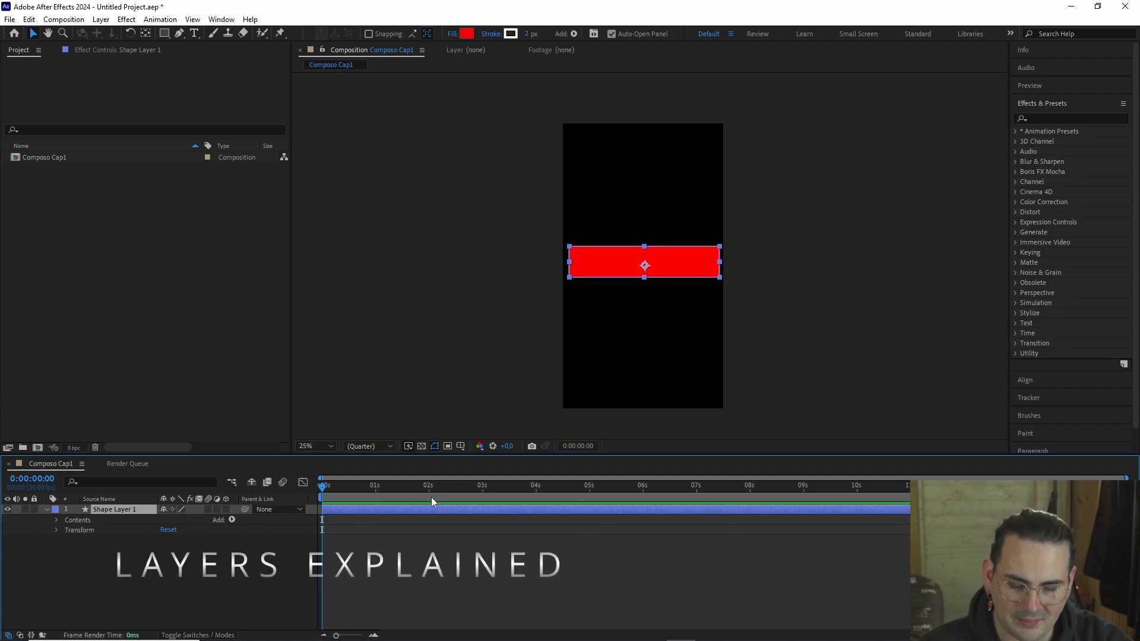
{"action": "key", "text": "space"}
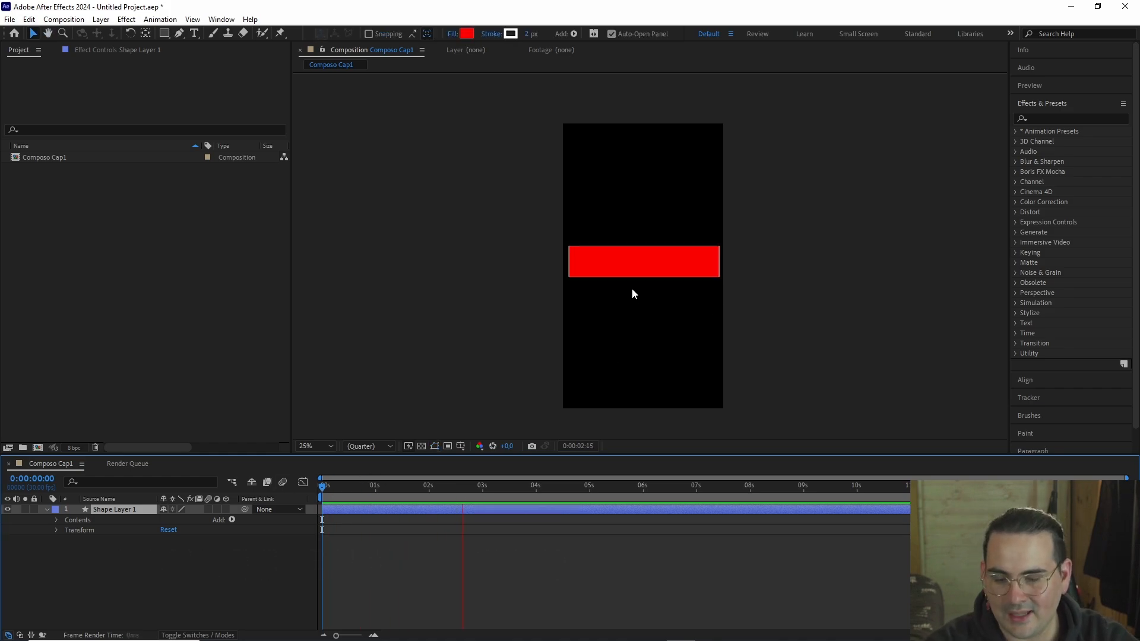
{"action": "key", "text": "space"}
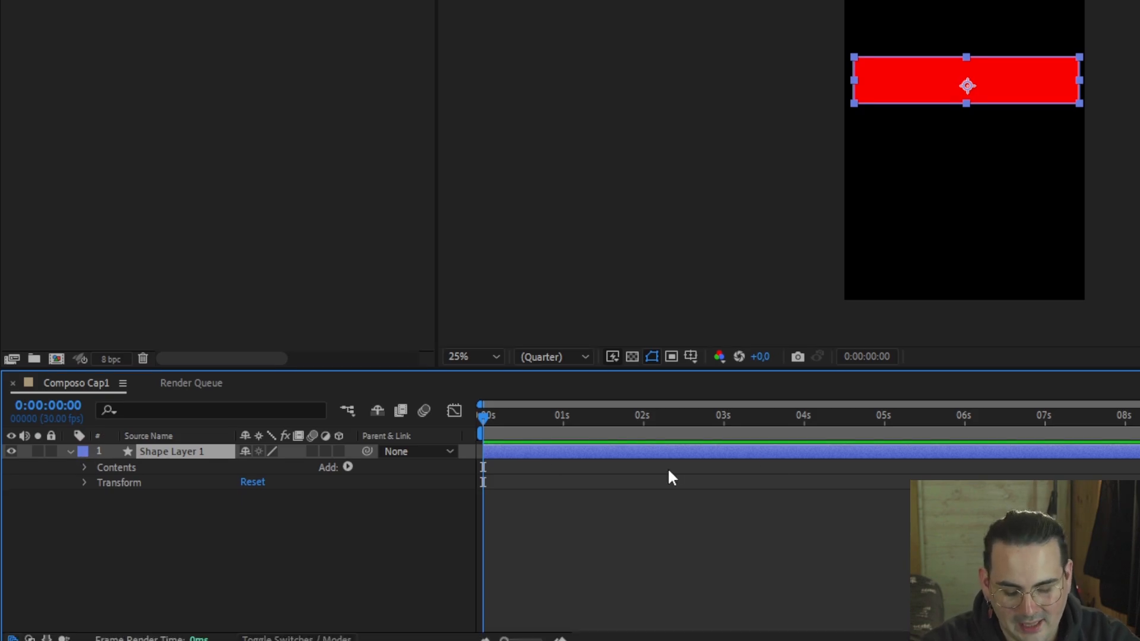
- Set the shape layer's label colour to Red
{"action": "left_click", "coordinate": [83, 454]}
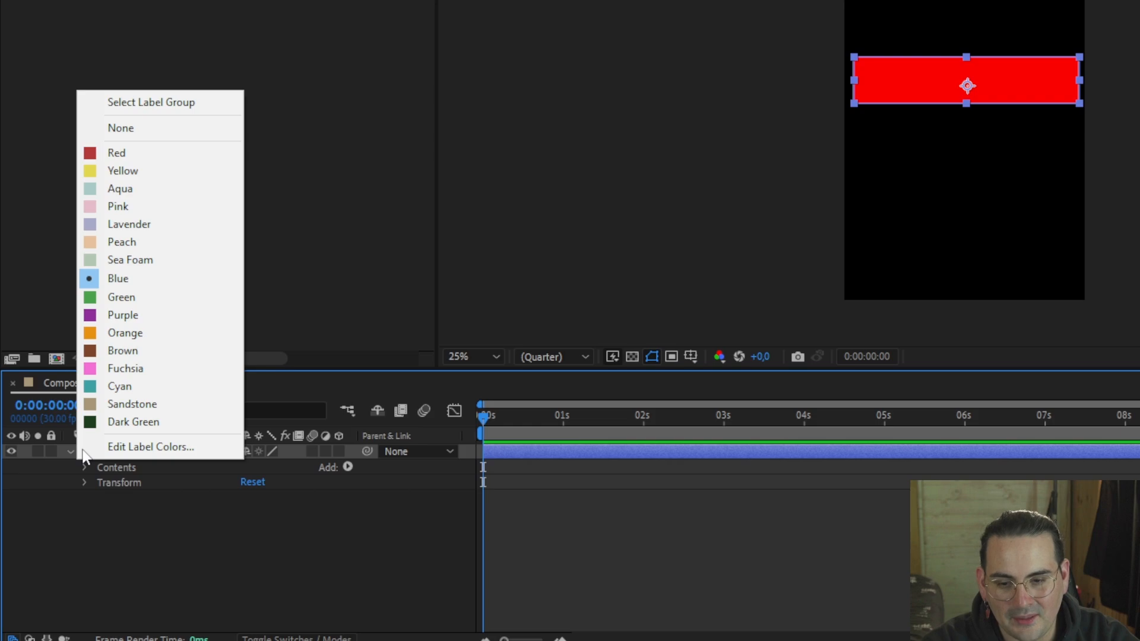
{"action": "left_click", "coordinate": [66, 506]}
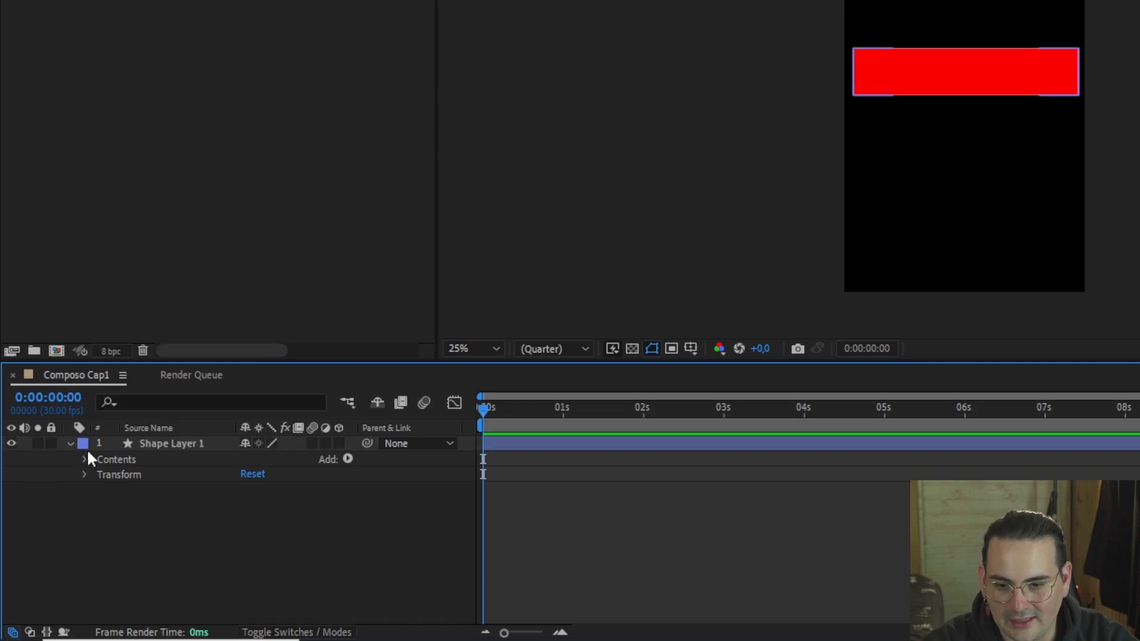
{"action": "left_click", "coordinate": [84, 445]}
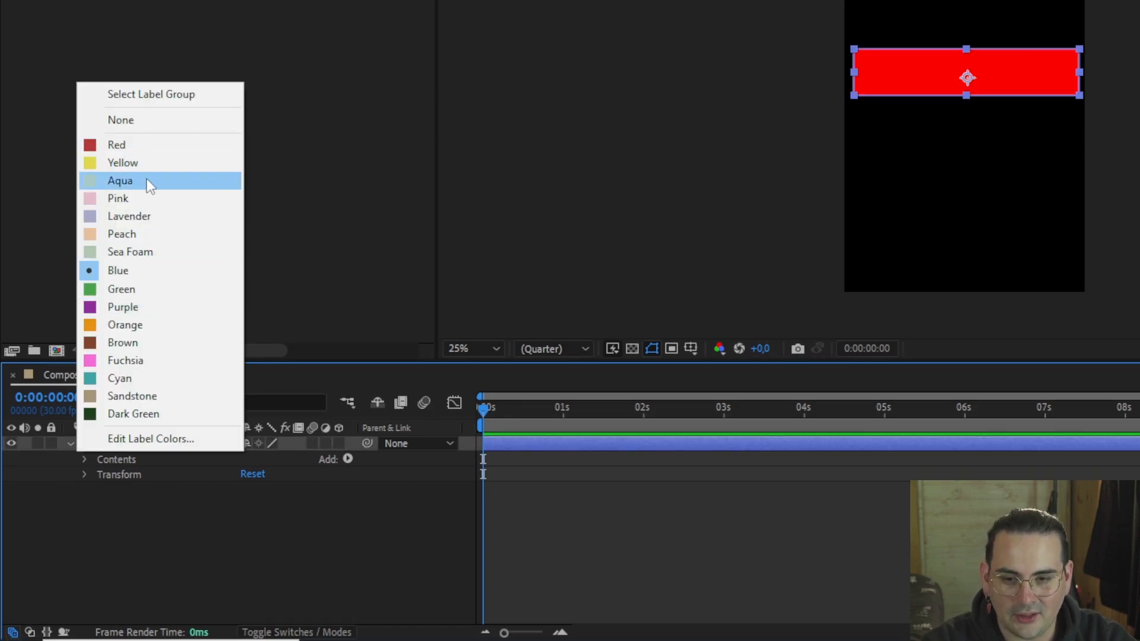
{"action": "left_click", "coordinate": [150, 145]}
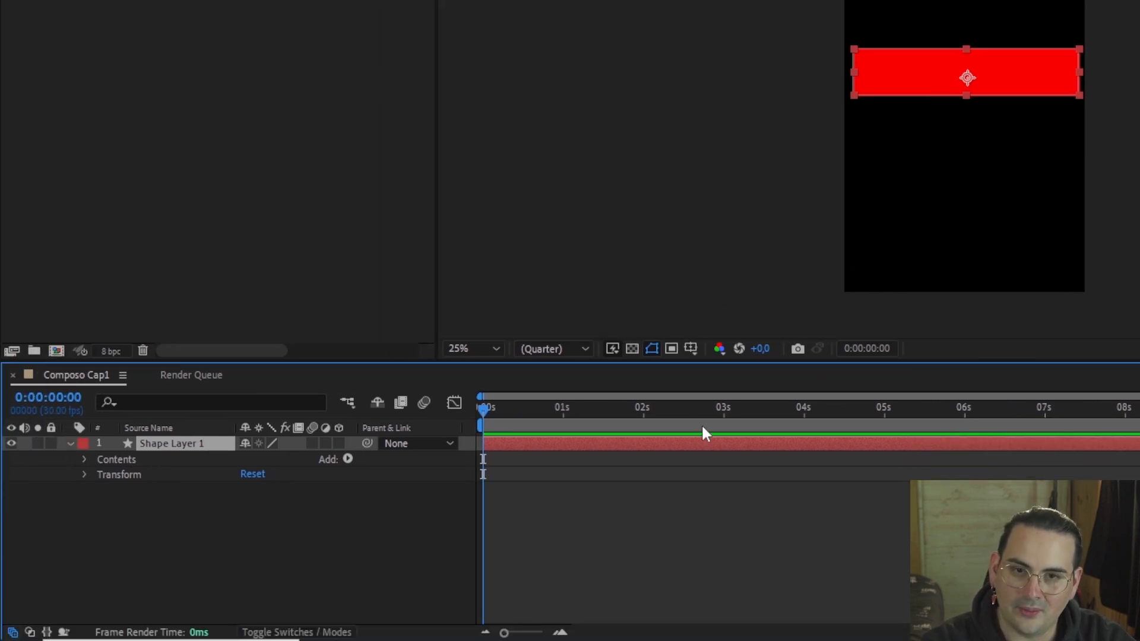
- Scrub the playhead through the whole composition and park it at 0:00:01:29
{"action": "left_click_drag", "start_coordinate": [485, 411], "coordinate": [520, 453]}
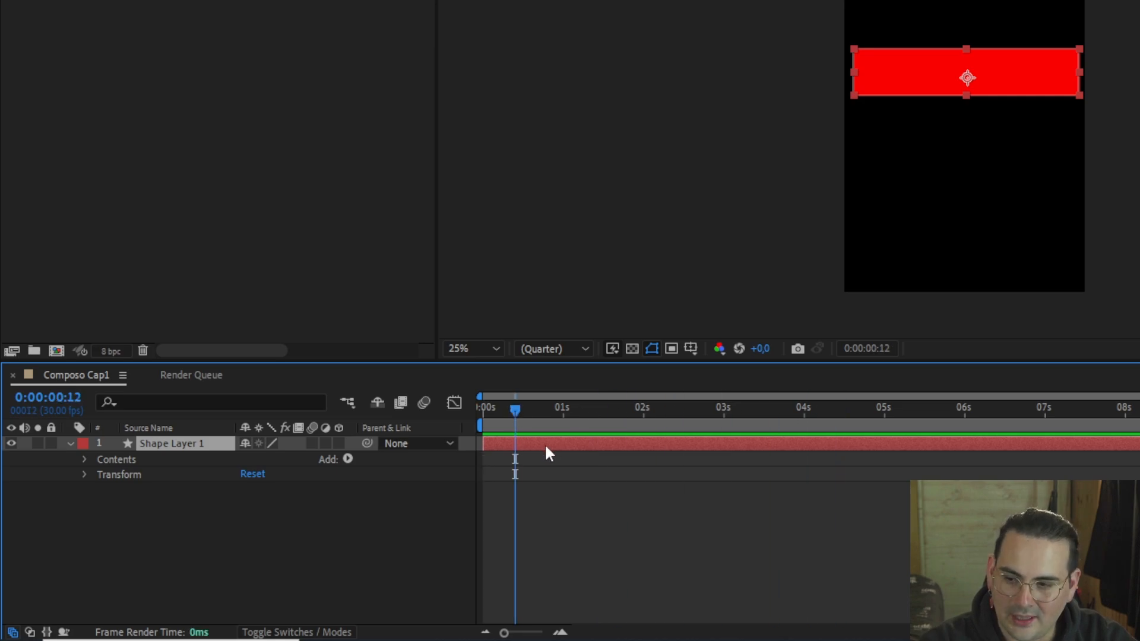
{"action": "left_click_drag", "start_coordinate": [507, 410], "coordinate": [478, 414]}
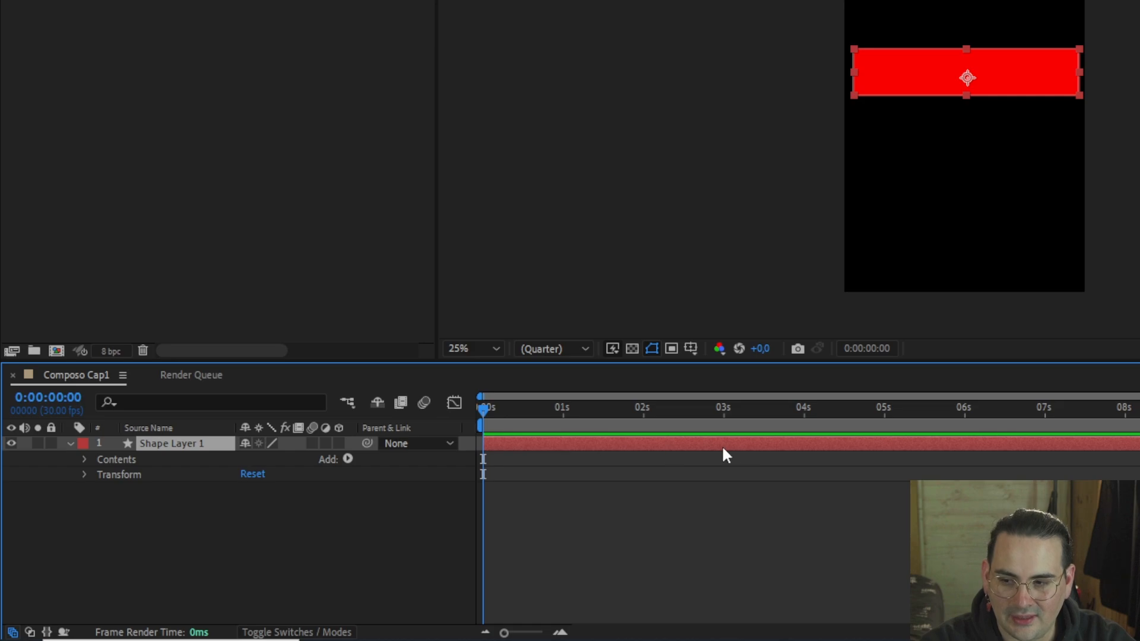
{"action": "left_click_drag", "start_coordinate": [487, 409], "coordinate": [1139, 418]}
{"action": "left_click_drag", "start_coordinate": [1008, 422], "coordinate": [27, 429]}
{"action": "left_click_drag", "start_coordinate": [154, 433], "coordinate": [313, 428]}
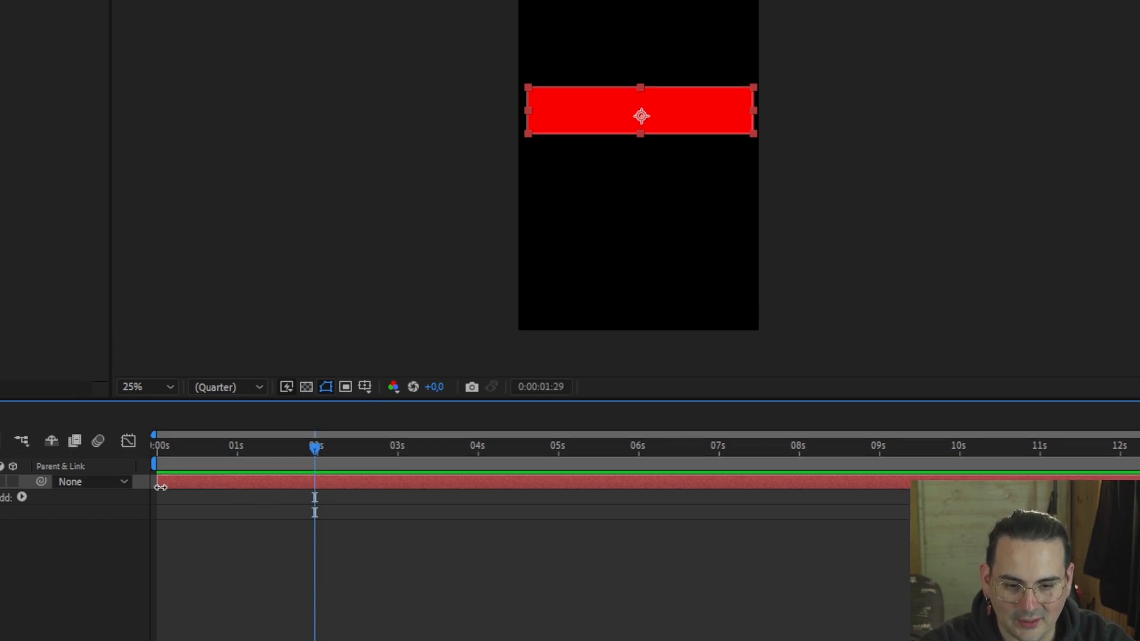
- Trim the shape layer to start at about 2 seconds and end at about 4.2 seconds, and preview it
{"action": "left_click_drag", "start_coordinate": [160, 486], "coordinate": [493, 475]}
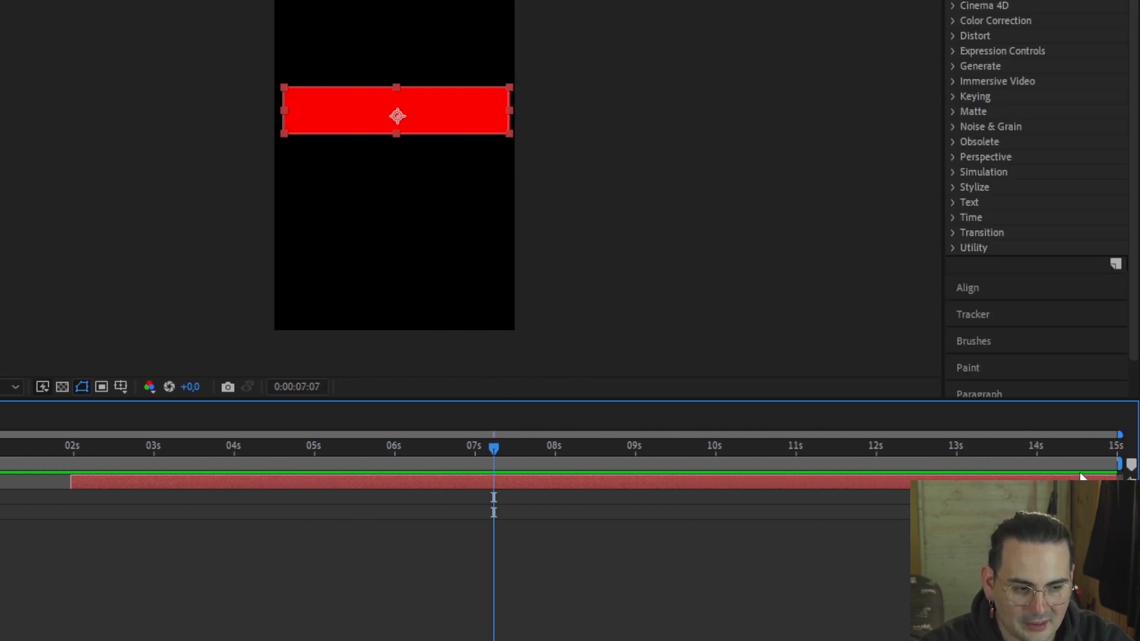
{"action": "left_click_drag", "start_coordinate": [1116, 479], "coordinate": [183, 463]}
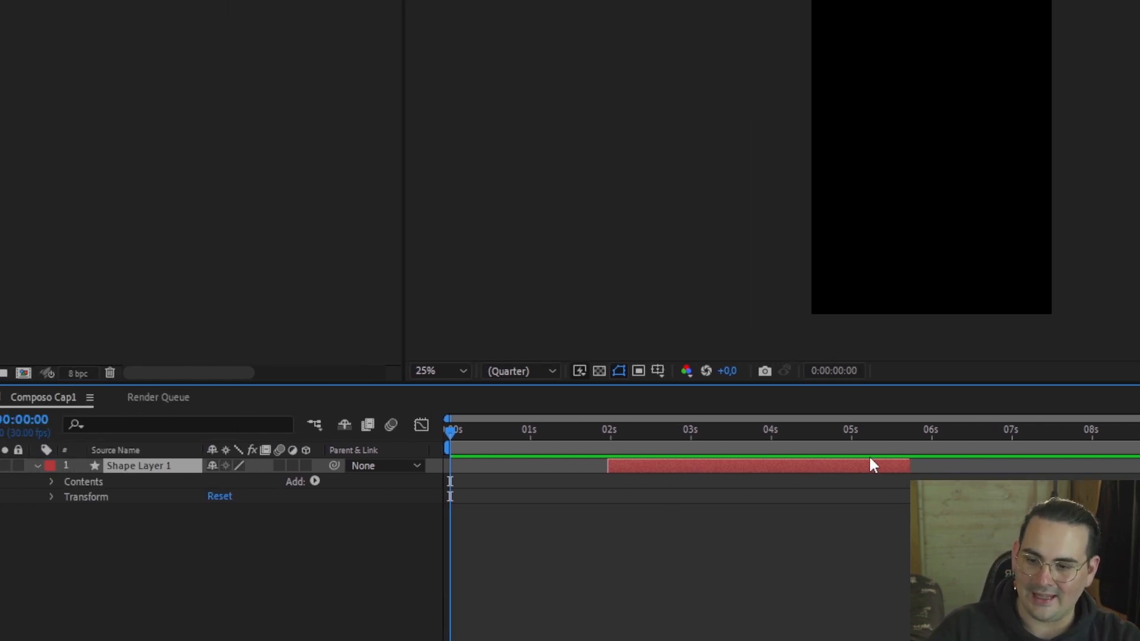
{"action": "left_click_drag", "start_coordinate": [909, 470], "coordinate": [789, 469]}
{"action": "key", "text": "space"}
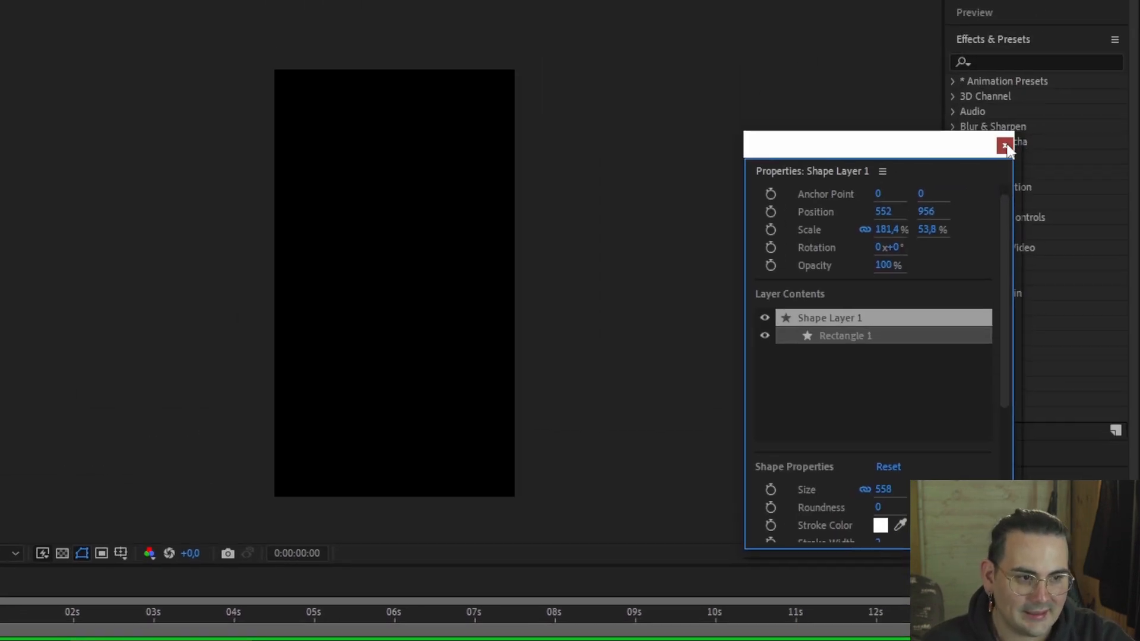
- Close the floating Properties window and delete the shape layer from the composition
{"action": "left_click", "coordinate": [1005, 146]}
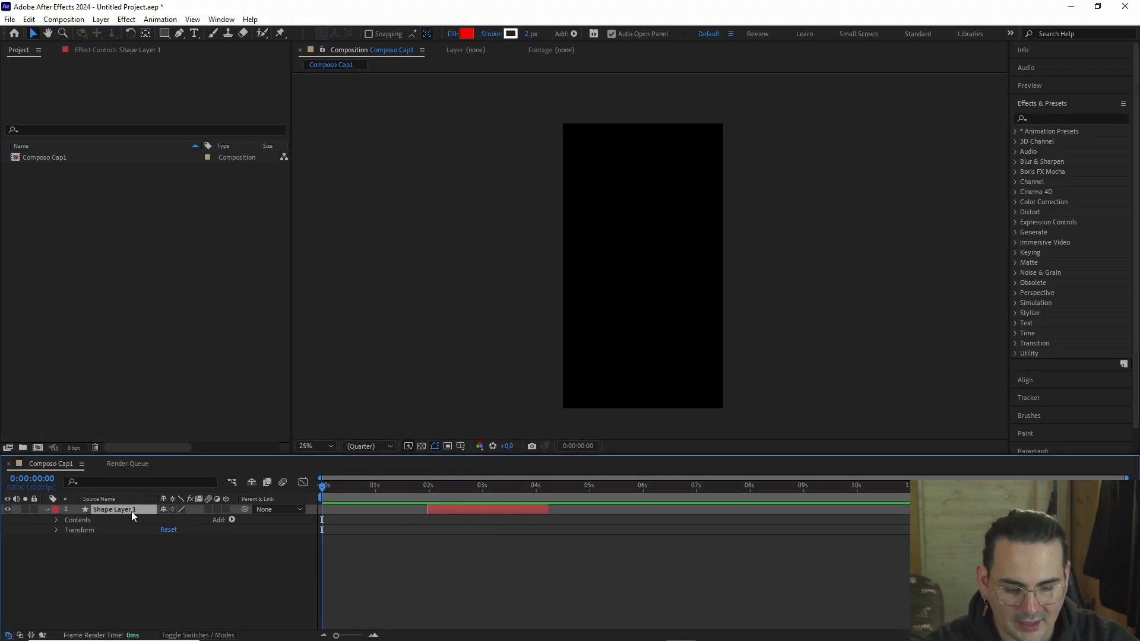
{"action": "key", "text": "Delete"}
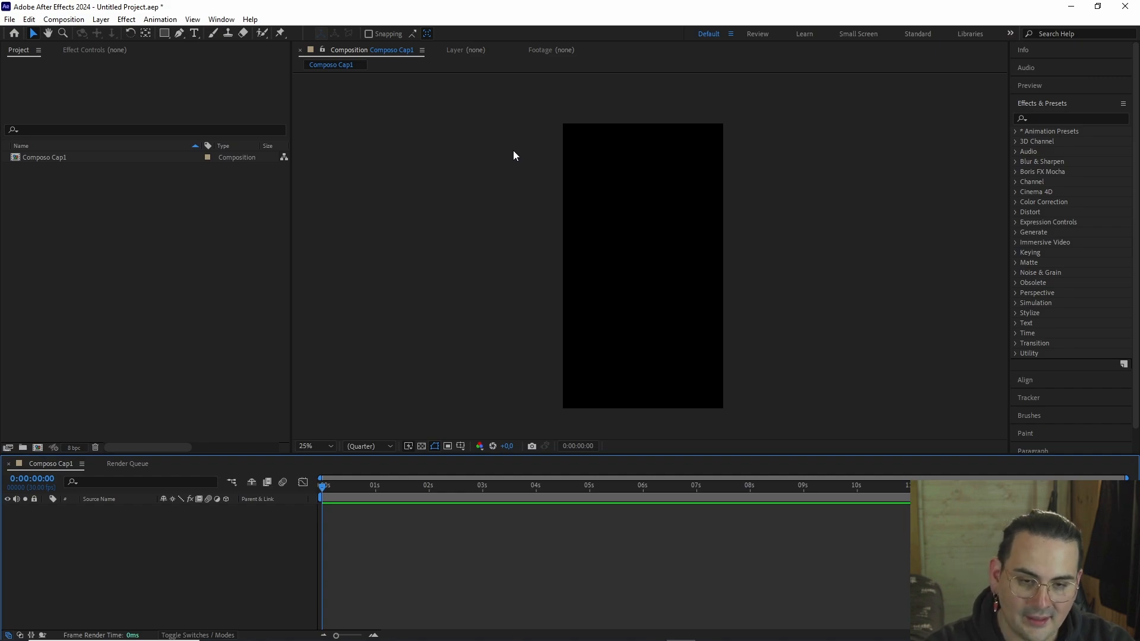
- Add a text layer reading ALINWAN STUDIOS in the upper middle of the composition with the Type tool
{"action": "key", "text": "ctrl+t"}
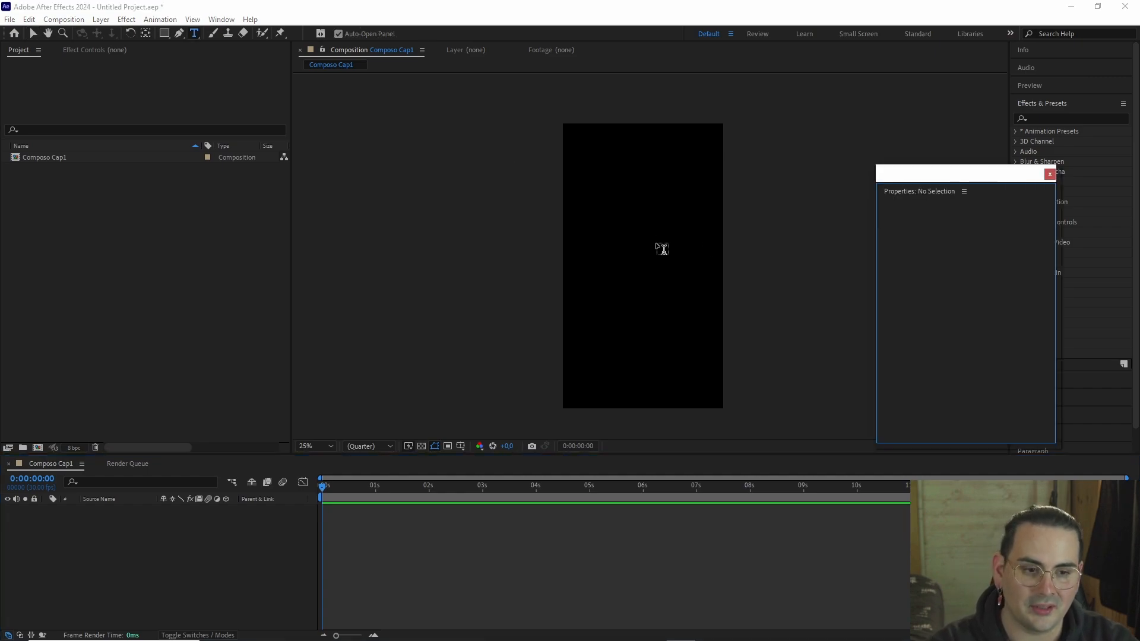
{"action": "left_click", "coordinate": [610, 252]}
{"action": "type", "text": "ALINWAN STUDIOS"}
{"action": "scroll", "coordinate": [607, 248], "scroll_direction": "up", "scroll_amount": 2}
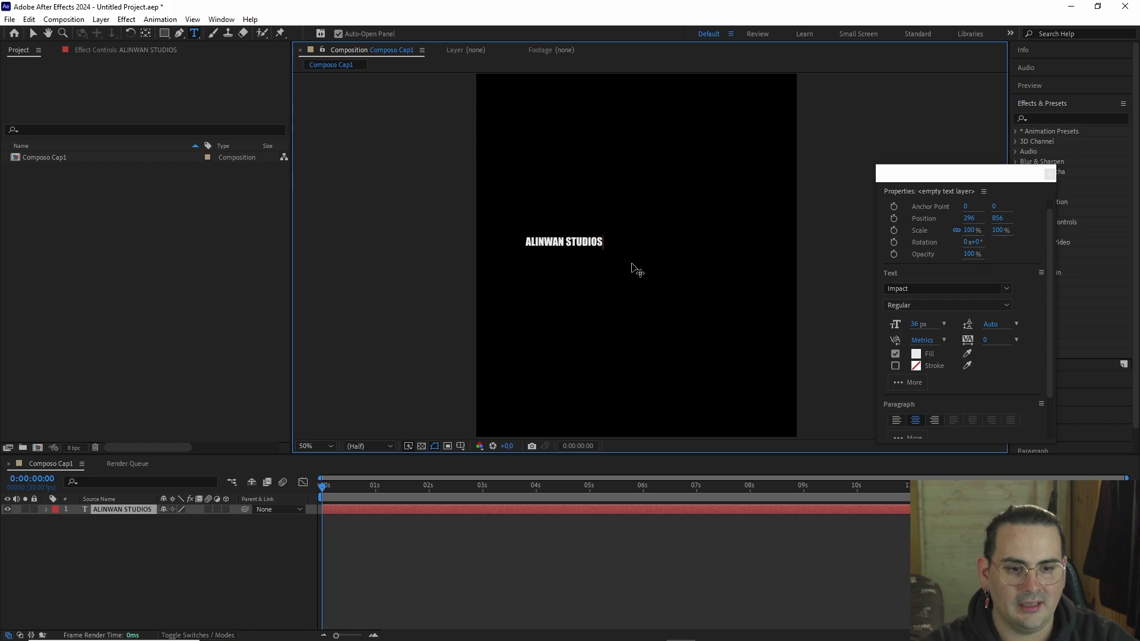
- Magnify the composition view to 100% on the ALINWAN STUDIOS text and bring the floating Properties window closer to it
{"action": "triple_click", "coordinate": [593, 241]}
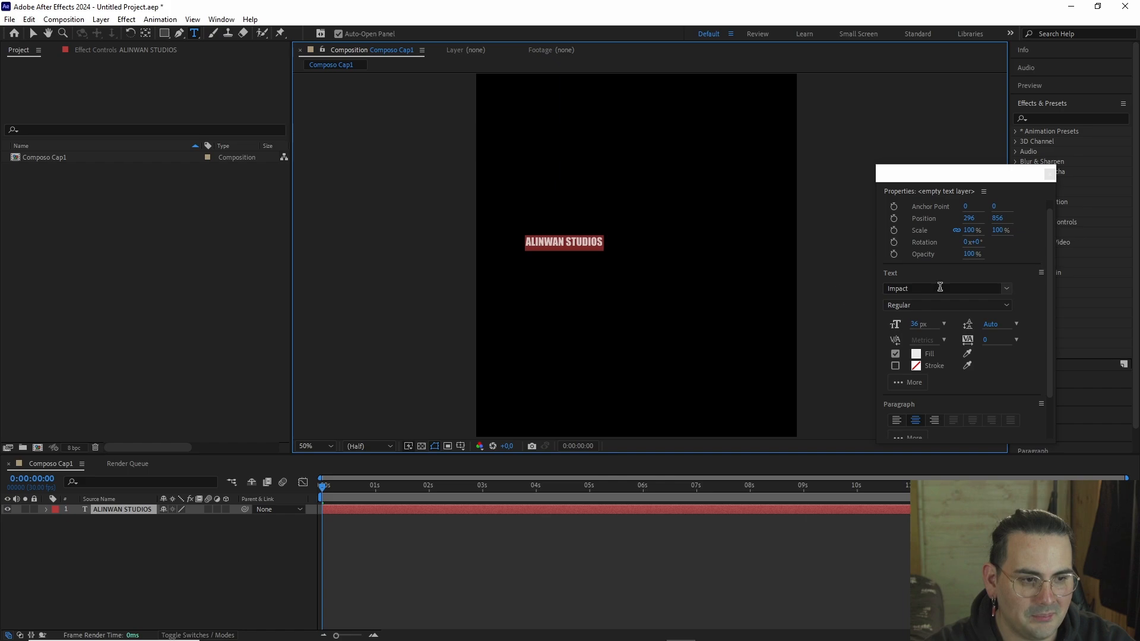
{"action": "left_click_drag", "start_coordinate": [974, 176], "coordinate": [945, 156]}
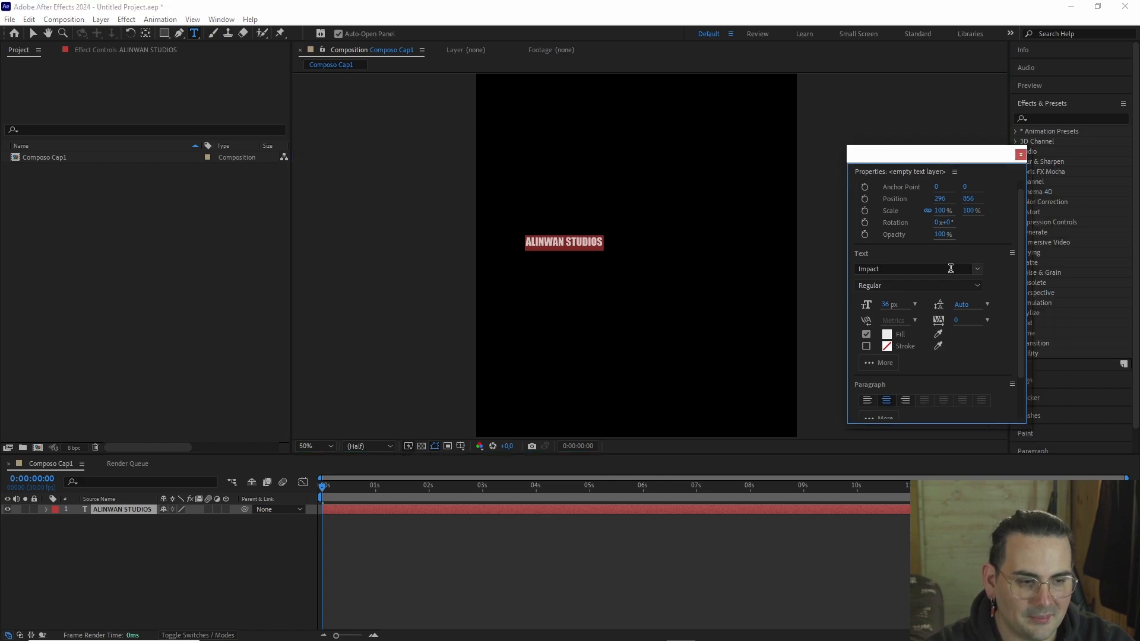
{"action": "key", "text": "slash"}
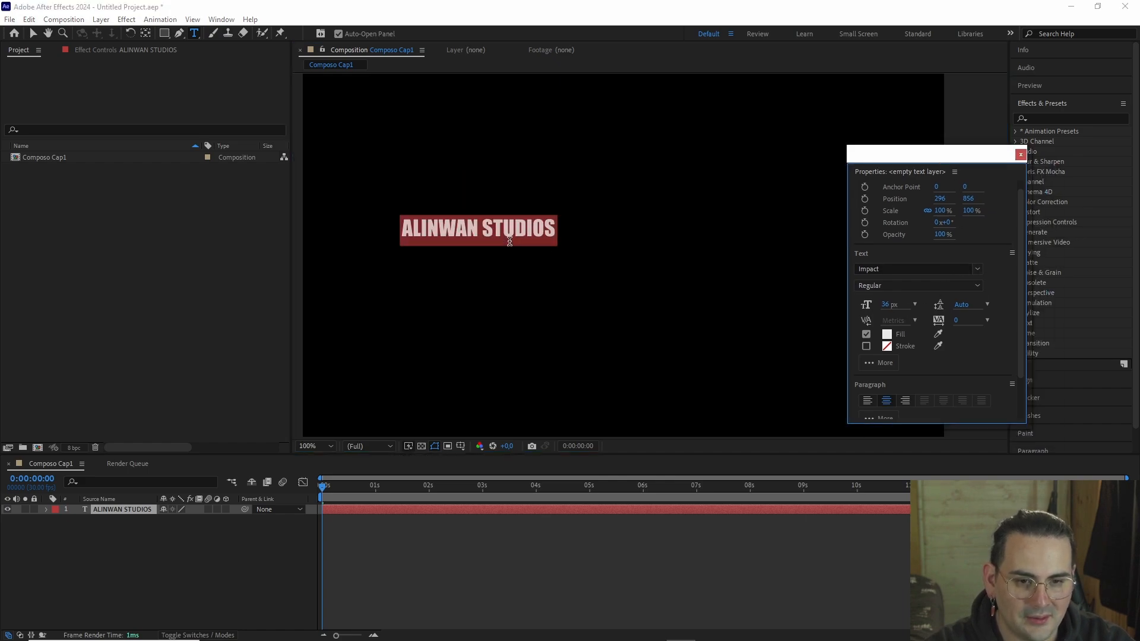
{"action": "left_click_drag", "start_coordinate": [569, 236], "coordinate": [636, 242]}
{"action": "left_click", "coordinate": [620, 234]}
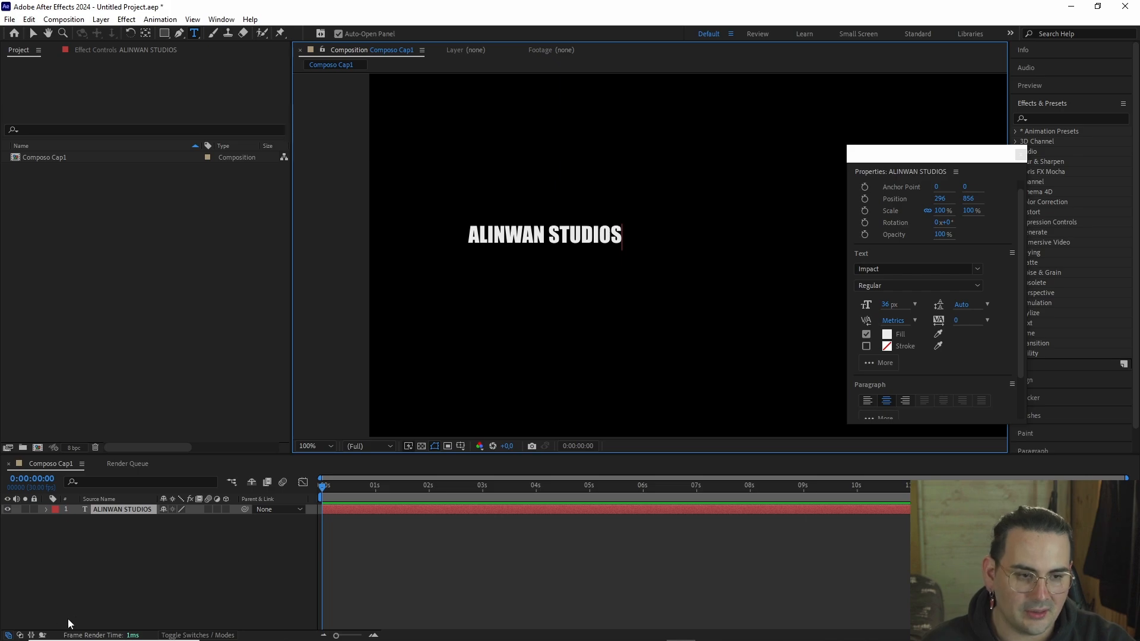
{"action": "left_click", "coordinate": [196, 601]}
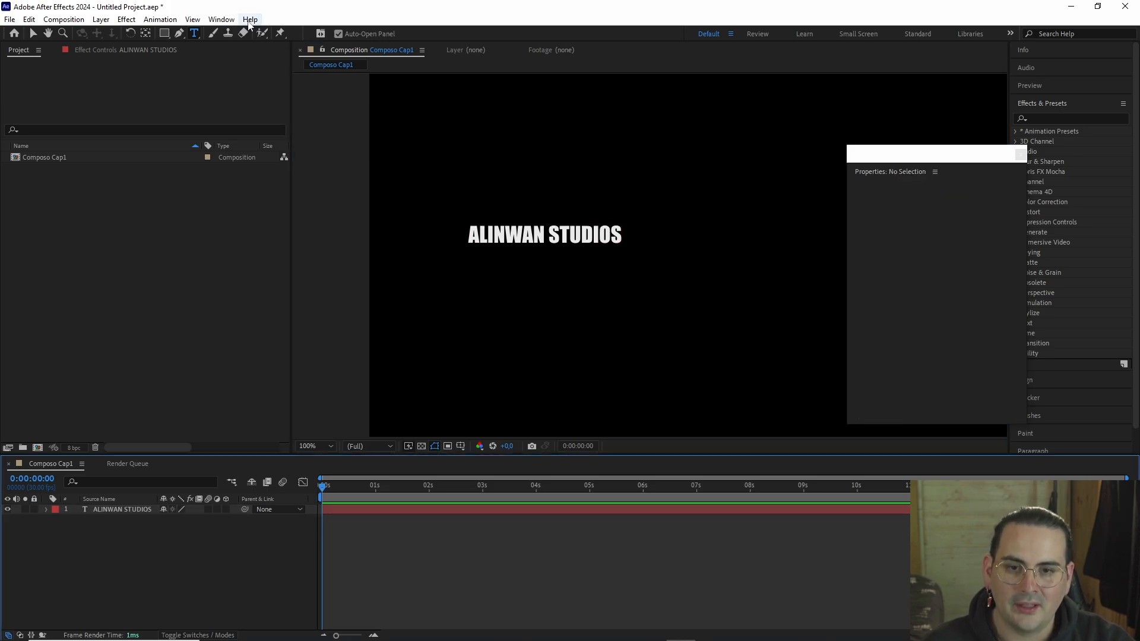
{"action": "left_click", "coordinate": [602, 233]}
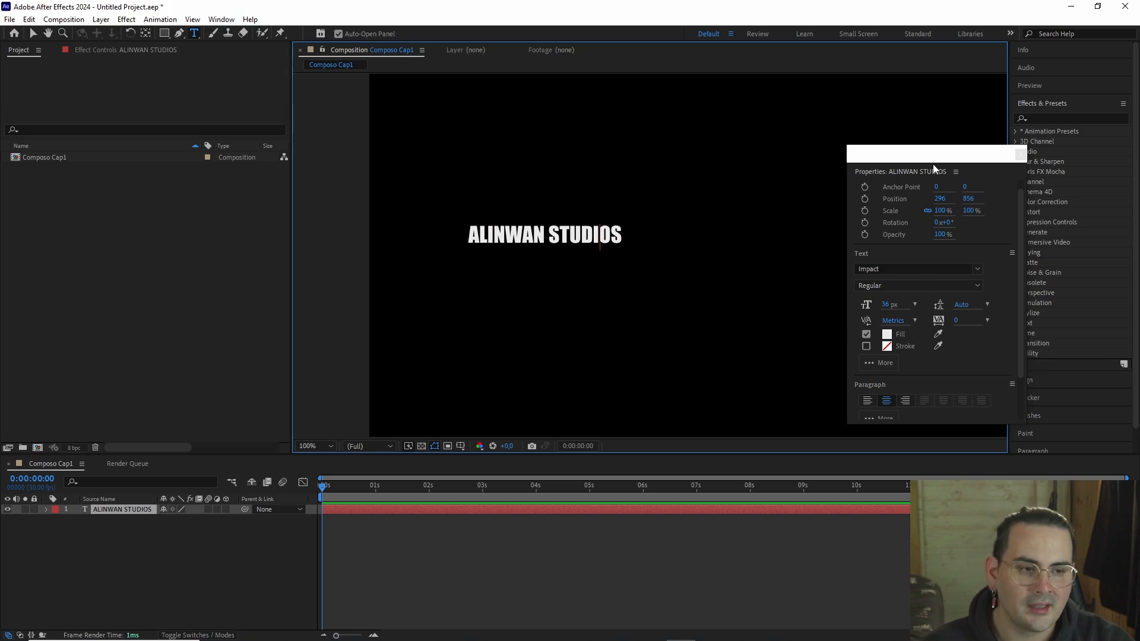
{"action": "left_click_drag", "start_coordinate": [930, 168], "coordinate": [892, 144]}
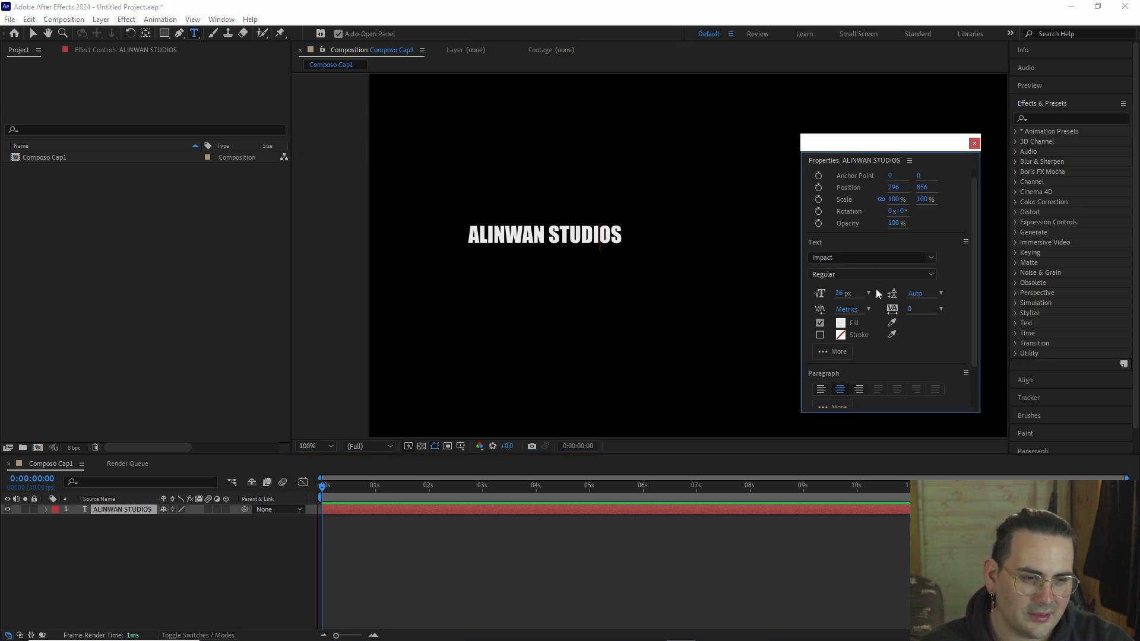
- Try to change the text layer's fill colour to DD5151 with only the text cursor placed in it
{"action": "left_click", "coordinate": [841, 324]}
{"action": "mouse_move", "coordinate": [524, 275]}
{"action": "left_mouse_down"}
{"action": "mouse_move", "coordinate": [545, 265]}
{"action": "mouse_move", "coordinate": [523, 272]}
{"action": "left_mouse_up"}
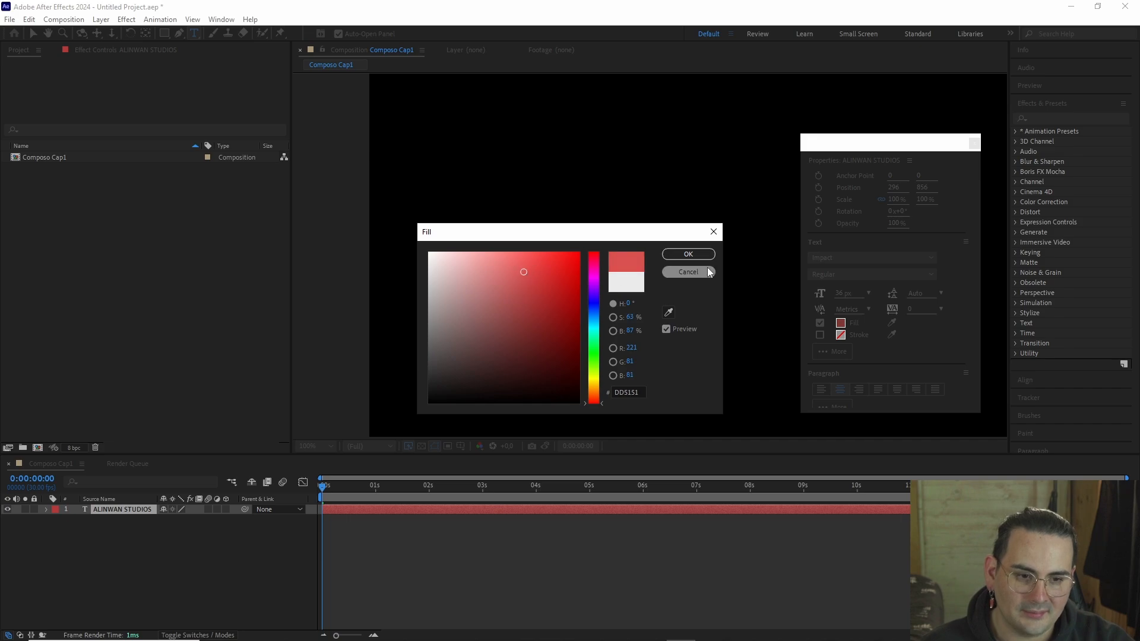
{"action": "left_click", "coordinate": [688, 254]}
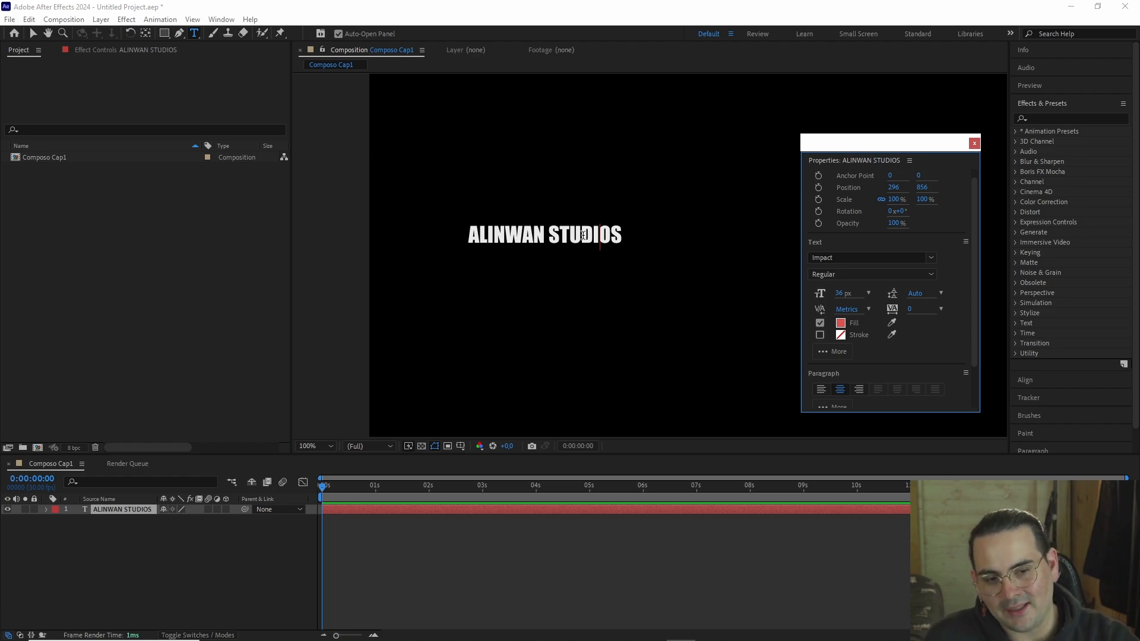
- Select the word STUDIOS in the text and set its fill colour to the light red E25A5A
{"action": "left_click_drag", "start_coordinate": [548, 235], "coordinate": [813, 238]}
{"action": "left_click", "coordinate": [840, 323]}
{"action": "left_click", "coordinate": [519, 269]}
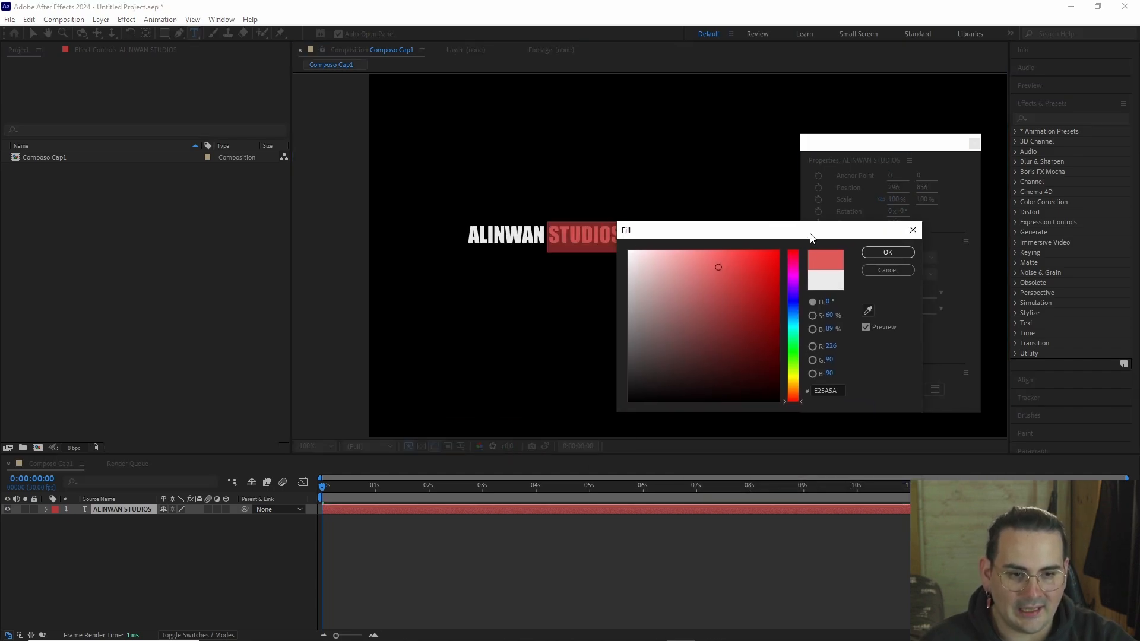
{"action": "left_click", "coordinate": [867, 252]}
{"action": "left_click", "coordinate": [505, 240]}
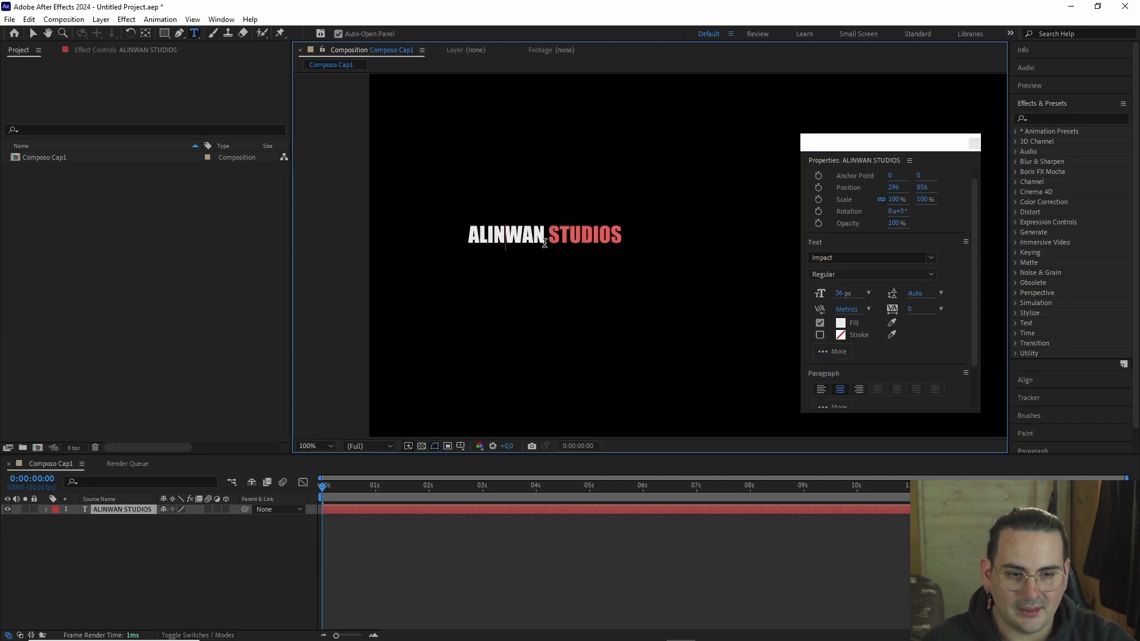
{"action": "left_click_drag", "start_coordinate": [544, 238], "coordinate": [640, 239]}
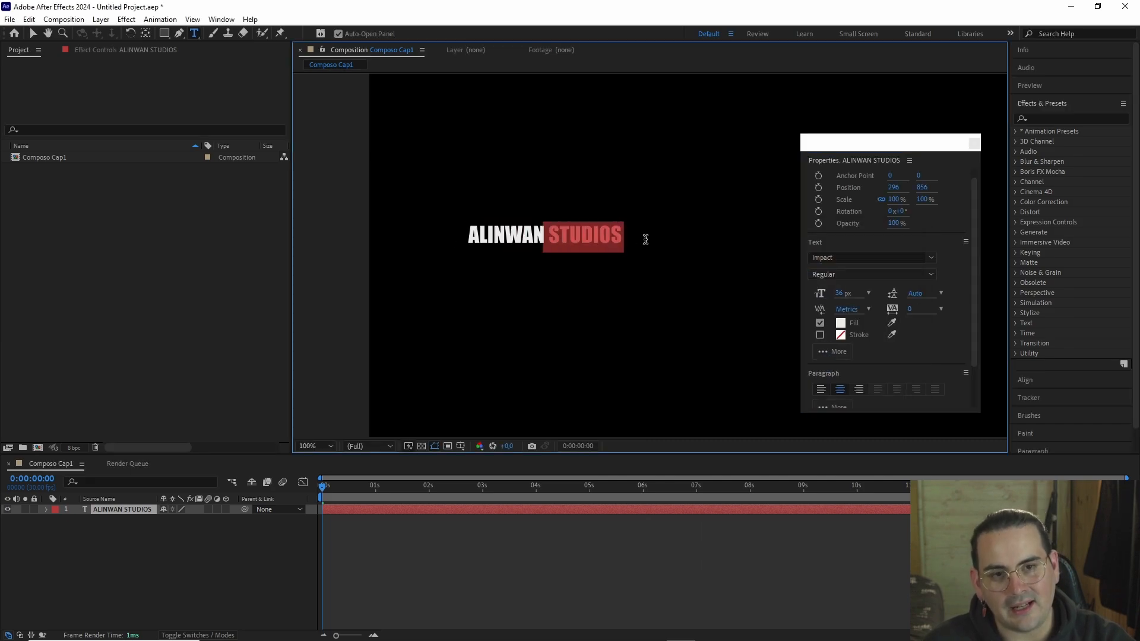
{"action": "left_click", "coordinate": [525, 234]}
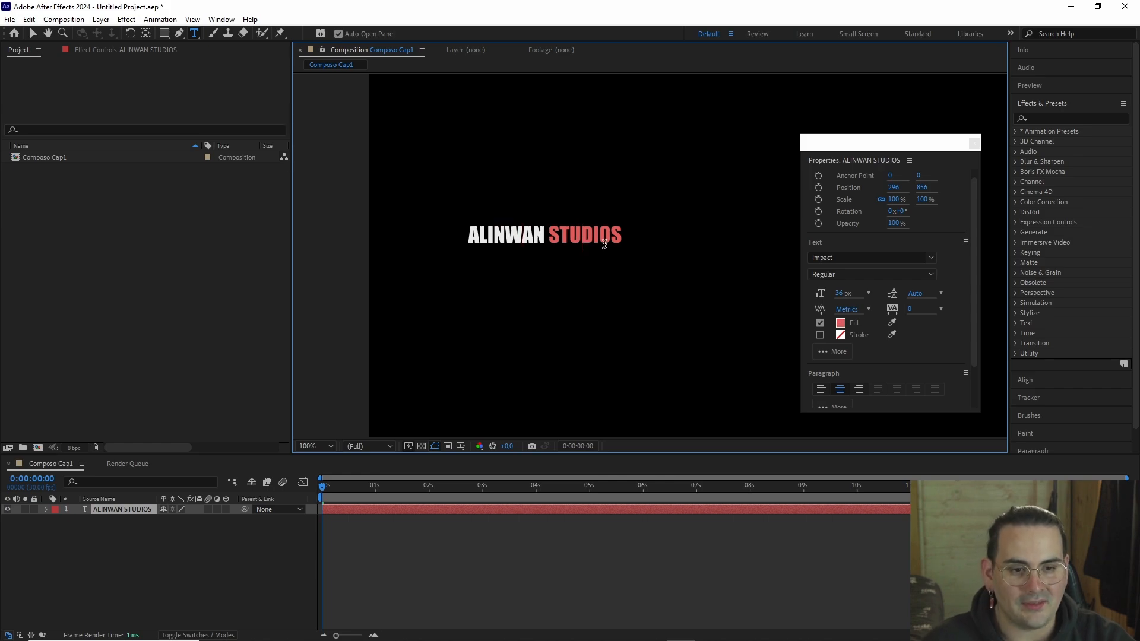
- Select the whole ALINWAN STUDIOS text and set its font size to 51 px and its tracking to 28
{"action": "triple_click", "coordinate": [598, 234]}
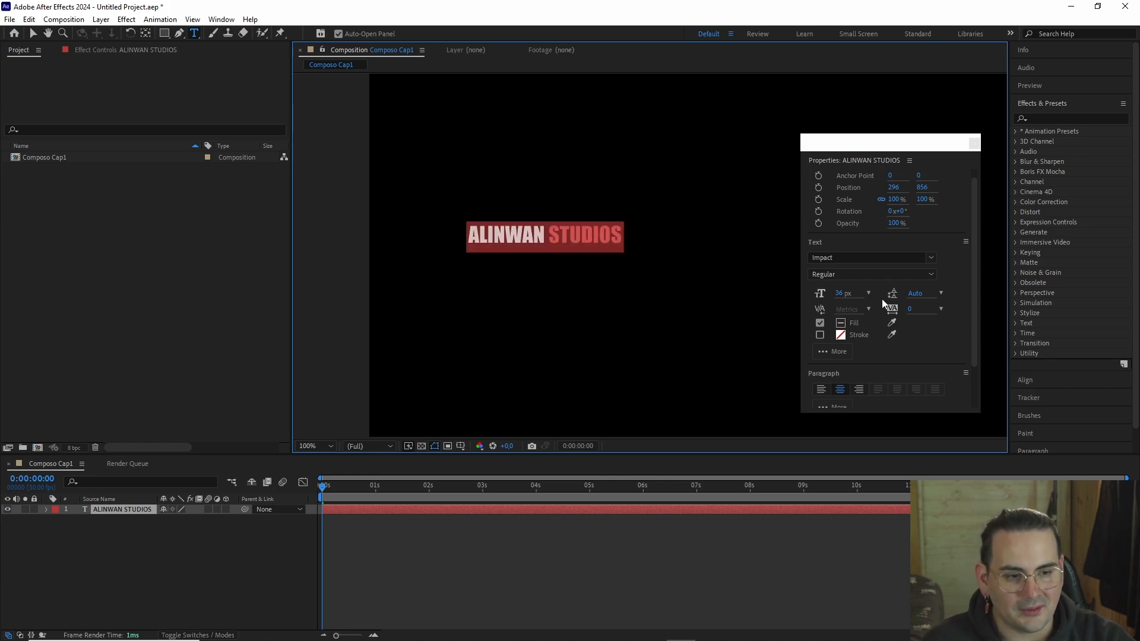
{"action": "left_click_drag", "start_coordinate": [838, 293], "coordinate": [945, 322]}
{"action": "left_click", "coordinate": [941, 310]}
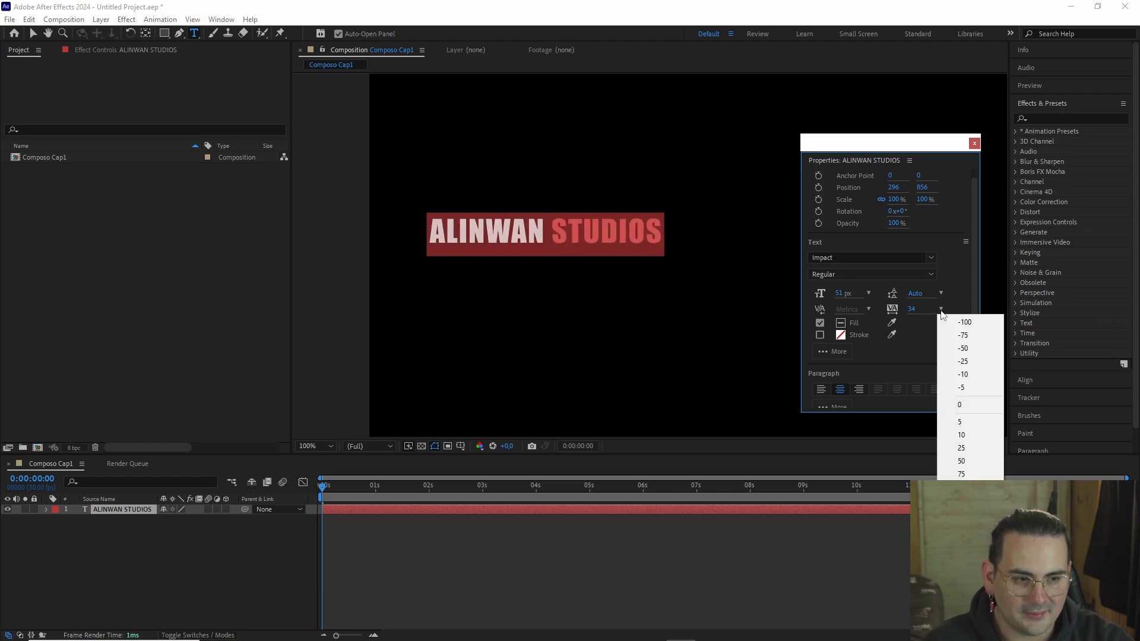
{"action": "left_click", "coordinate": [910, 309]}
{"action": "type", "text": "40"}
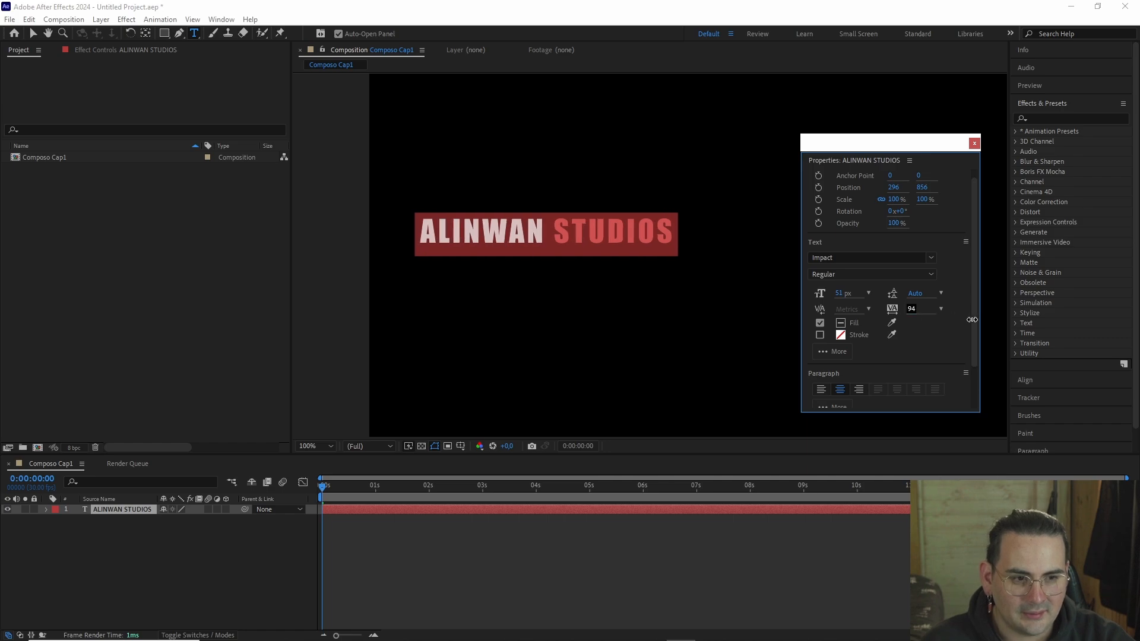
{"action": "left_click_drag", "start_coordinate": [916, 311], "coordinate": [892, 309]}
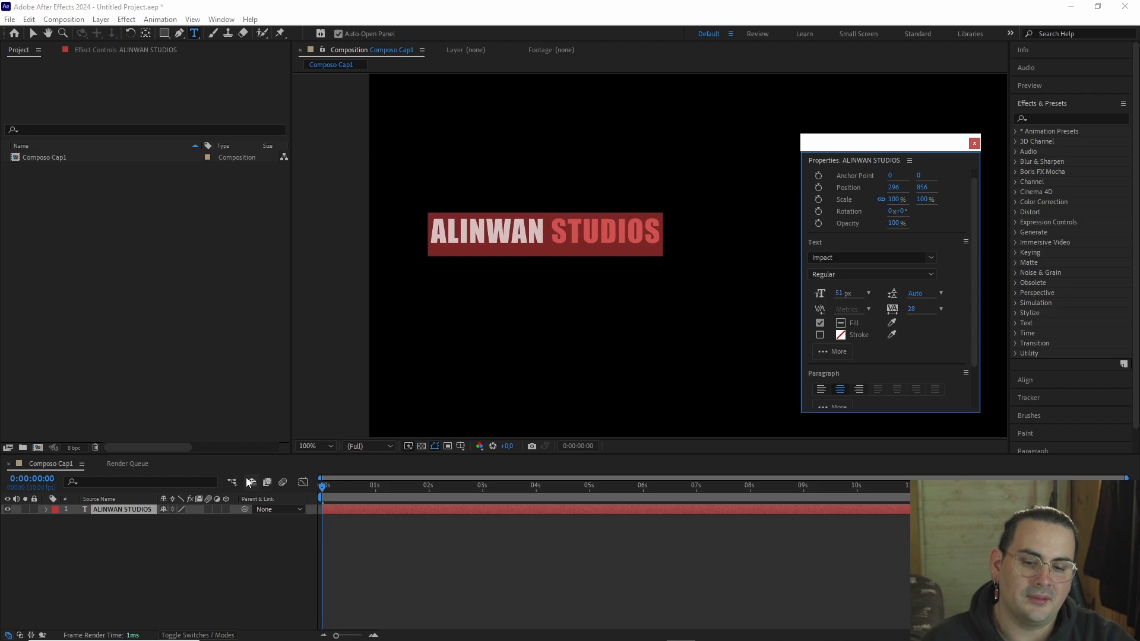
{"action": "left_click", "coordinate": [148, 537]}
{"action": "left_click", "coordinate": [158, 508]}
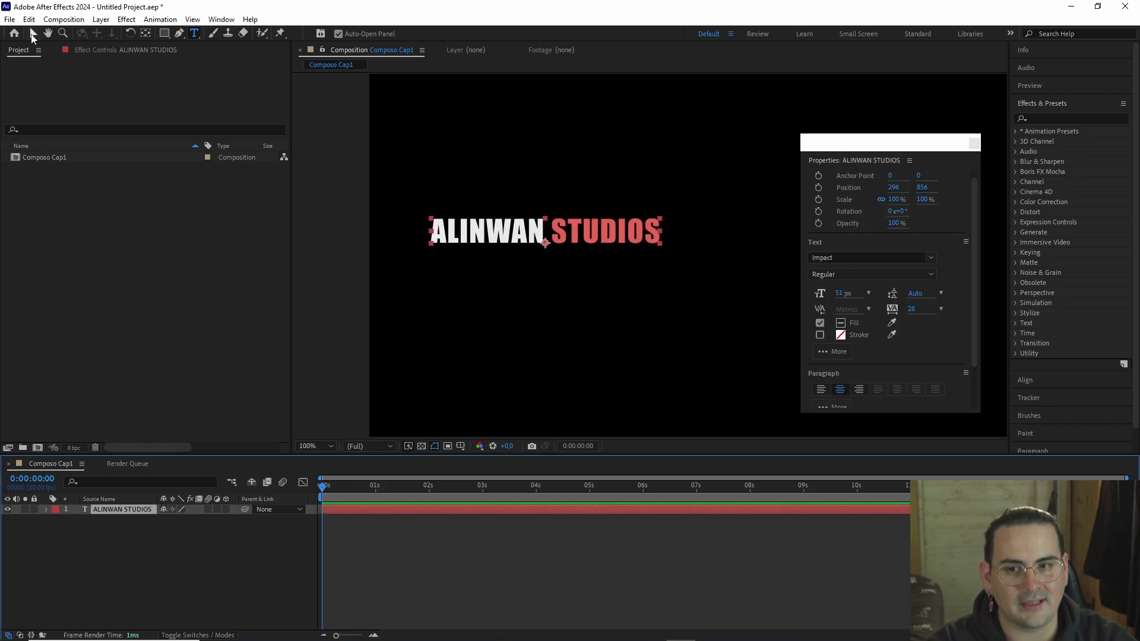
- Move the text layer with the Selection tool towards the middle of the composition, at about position 512, 940
{"action": "key", "text": "v"}
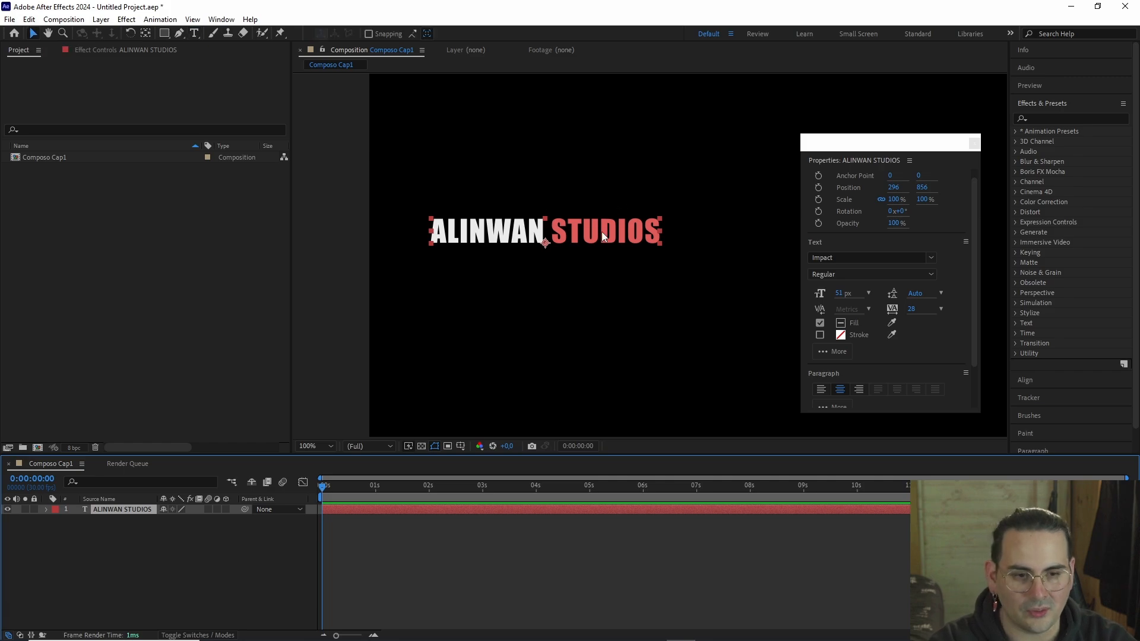
{"action": "key", "text": "comma"}
{"action": "key", "text": "comma"}
{"action": "left_click_drag", "start_coordinate": [634, 253], "coordinate": [668, 266]}
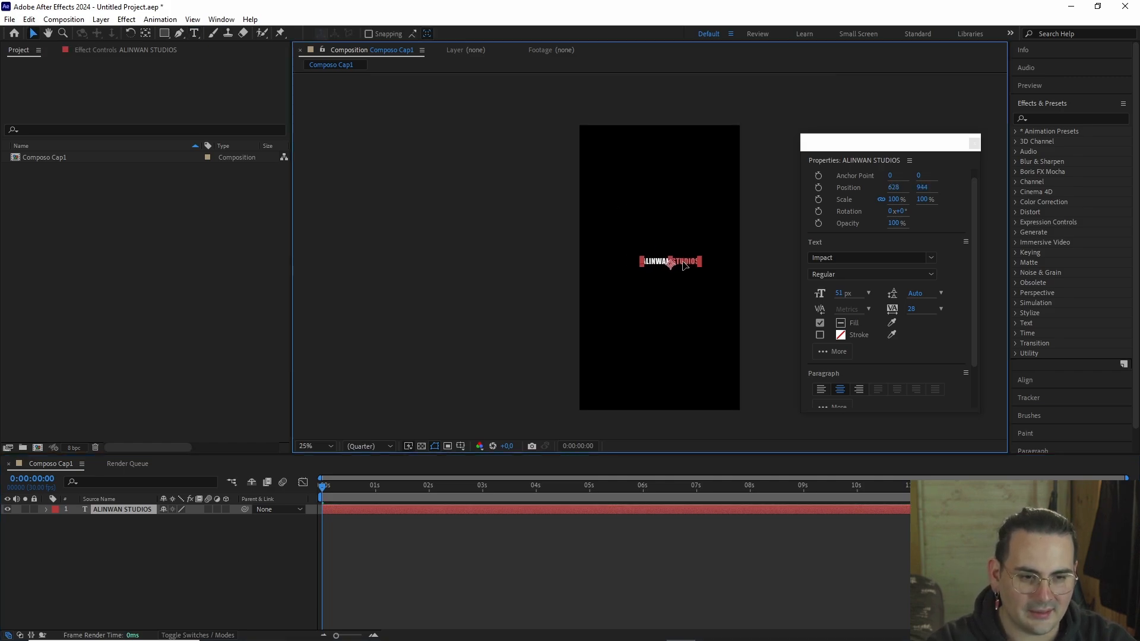
{"action": "key", "text": "period"}
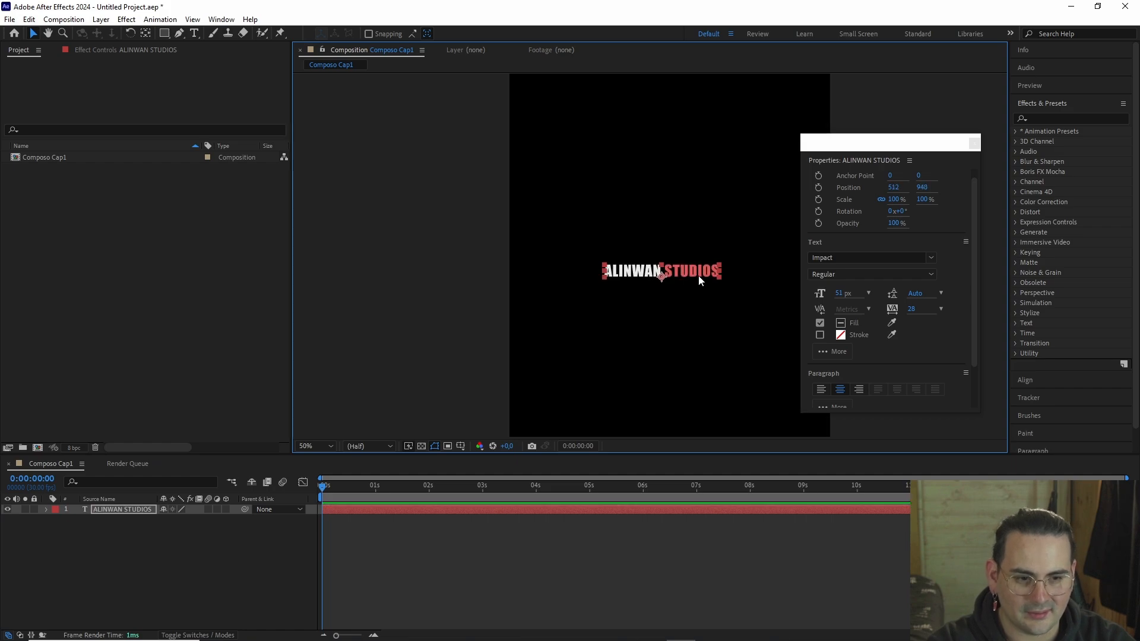
{"action": "key", "text": "comma"}
{"action": "key", "text": "period"}
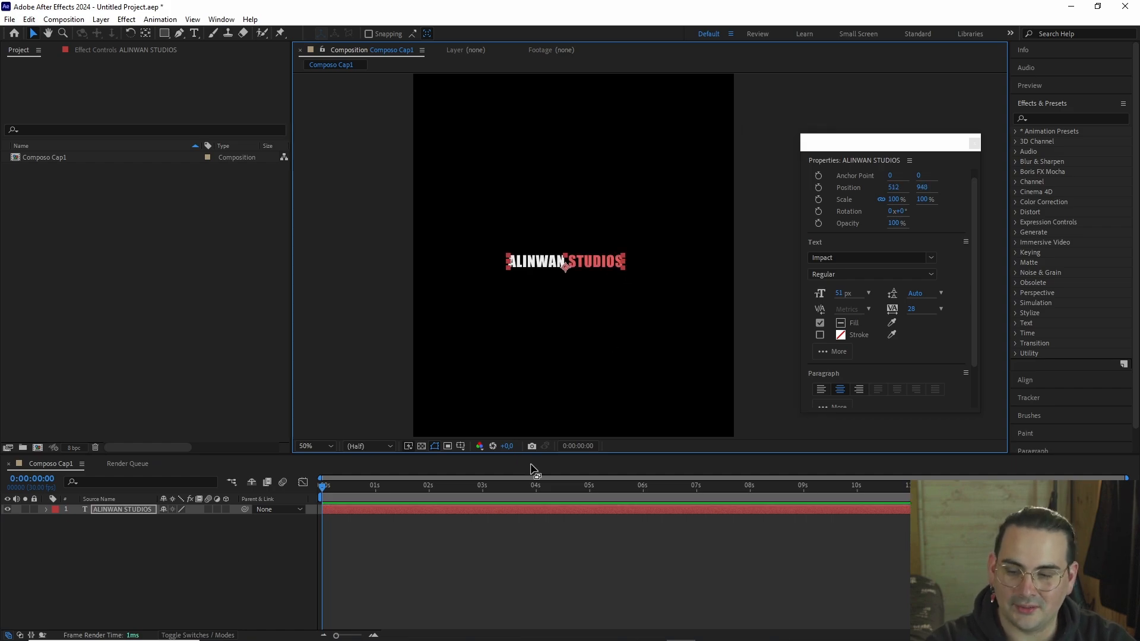
- Enlarge the composition viewing area, scale the text layer to 208% and place it at about 550, 944
{"action": "left_click_drag", "start_coordinate": [555, 453], "coordinate": [563, 503]}
{"action": "left_click_drag", "start_coordinate": [663, 333], "coordinate": [682, 336]}
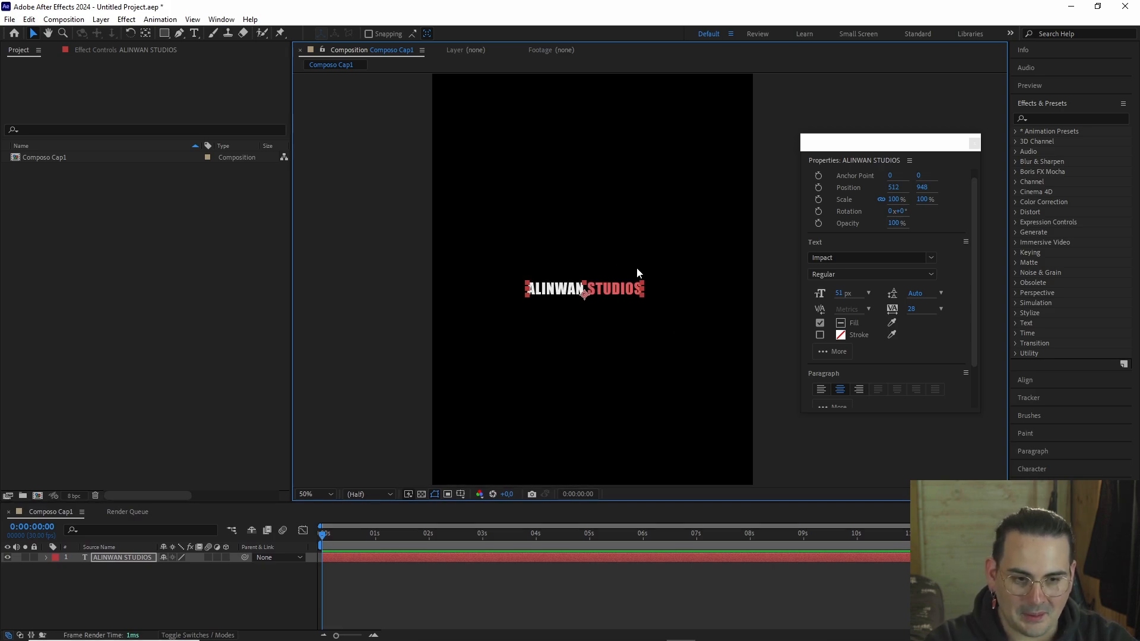
{"action": "left_click_drag", "start_coordinate": [893, 199], "coordinate": [940, 209]}
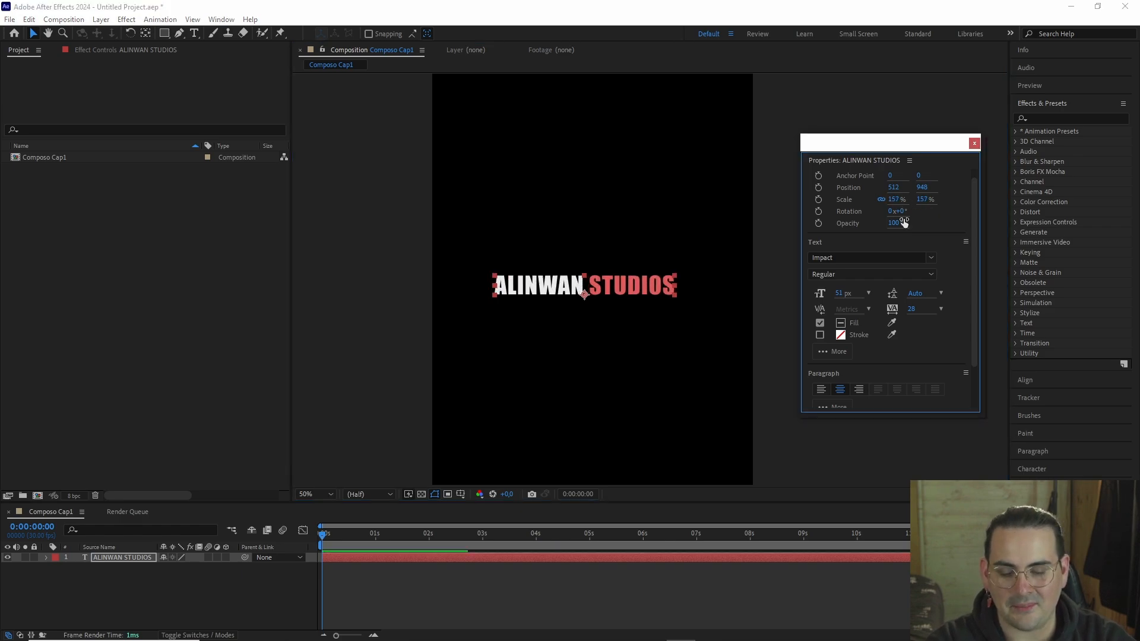
{"action": "left_click_drag", "start_coordinate": [633, 285], "coordinate": [645, 283]}
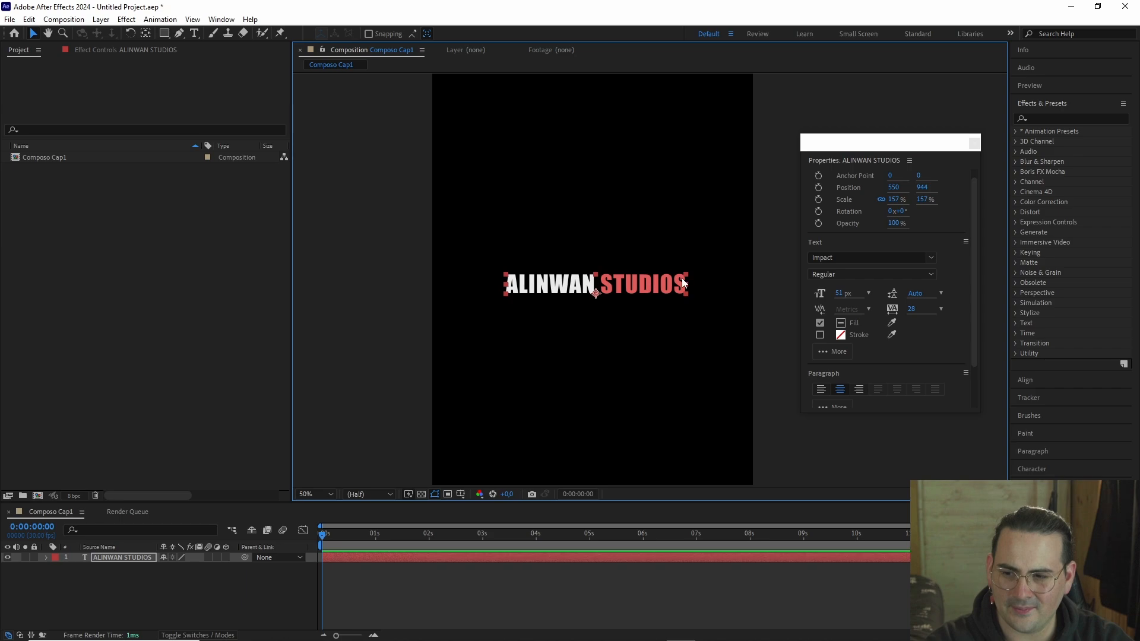
{"action": "left_click_drag", "start_coordinate": [896, 203], "coordinate": [929, 203]}
{"action": "scroll", "coordinate": [687, 298], "scroll_direction": "down", "scroll_amount": 1}
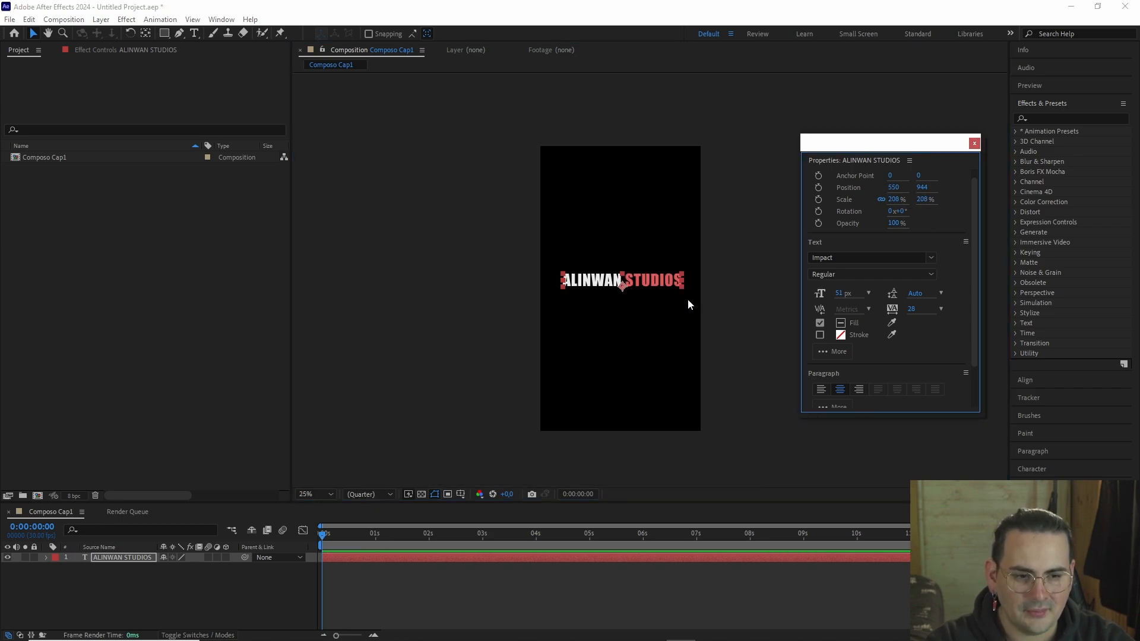
{"action": "scroll", "coordinate": [688, 304], "scroll_direction": "up", "scroll_amount": 1}
{"action": "scroll", "coordinate": [687, 299], "scroll_direction": "up", "scroll_amount": 1}
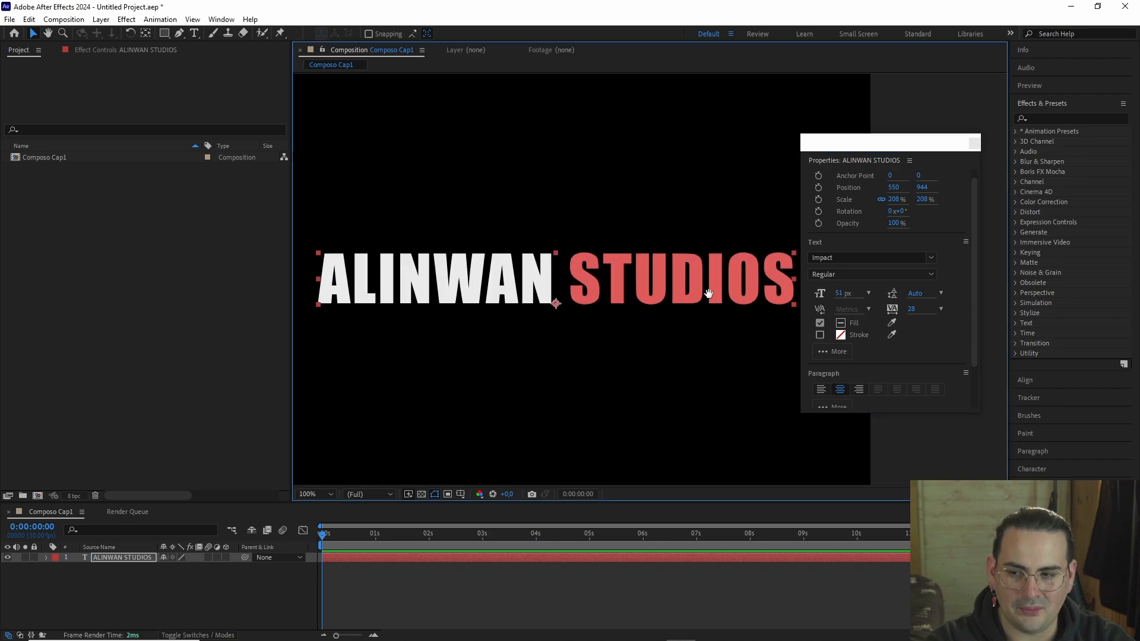
- Widen the Composition panel and move the floating Properties window clear of the text
{"action": "left_click_drag", "start_coordinate": [294, 279], "coordinate": [253, 279]}
{"action": "mouse_move", "coordinate": [635, 307]}
{"action": "left_mouse_down"}
{"action": "mouse_move", "coordinate": [612, 304]}
{"action": "mouse_move", "coordinate": [637, 303]}
{"action": "left_mouse_up"}
{"action": "left_click_drag", "start_coordinate": [935, 146], "coordinate": [987, 146]}
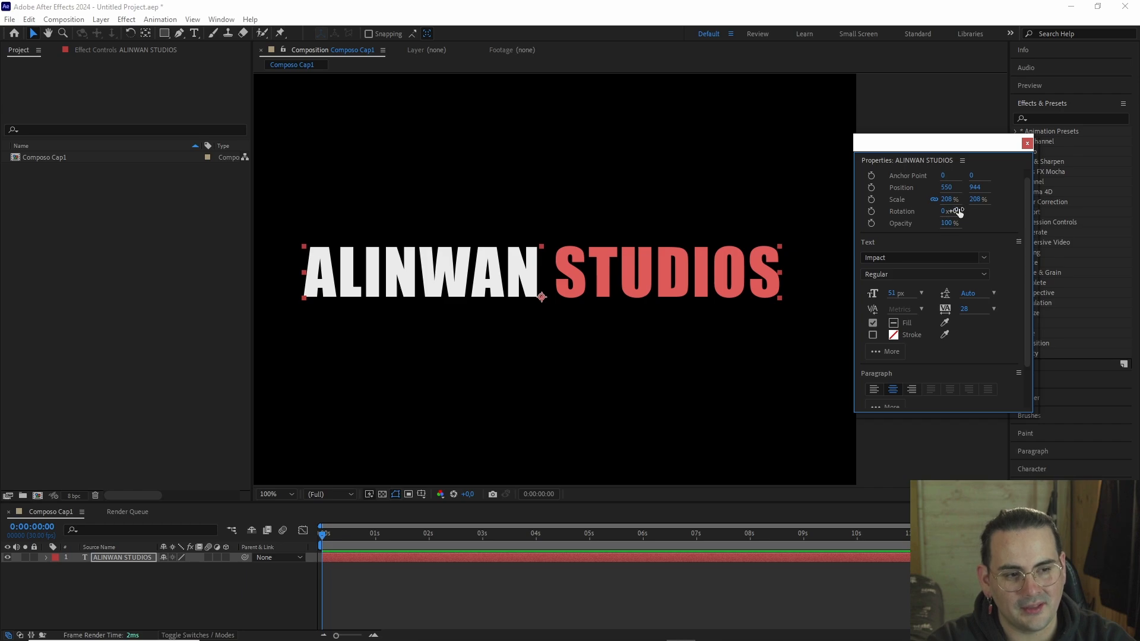
- Try rotating the text layer to about 230° around its baseline anchor point, and return the rotation to 0°
{"action": "scroll", "coordinate": [540, 280], "scroll_direction": "down", "scroll_amount": 2}
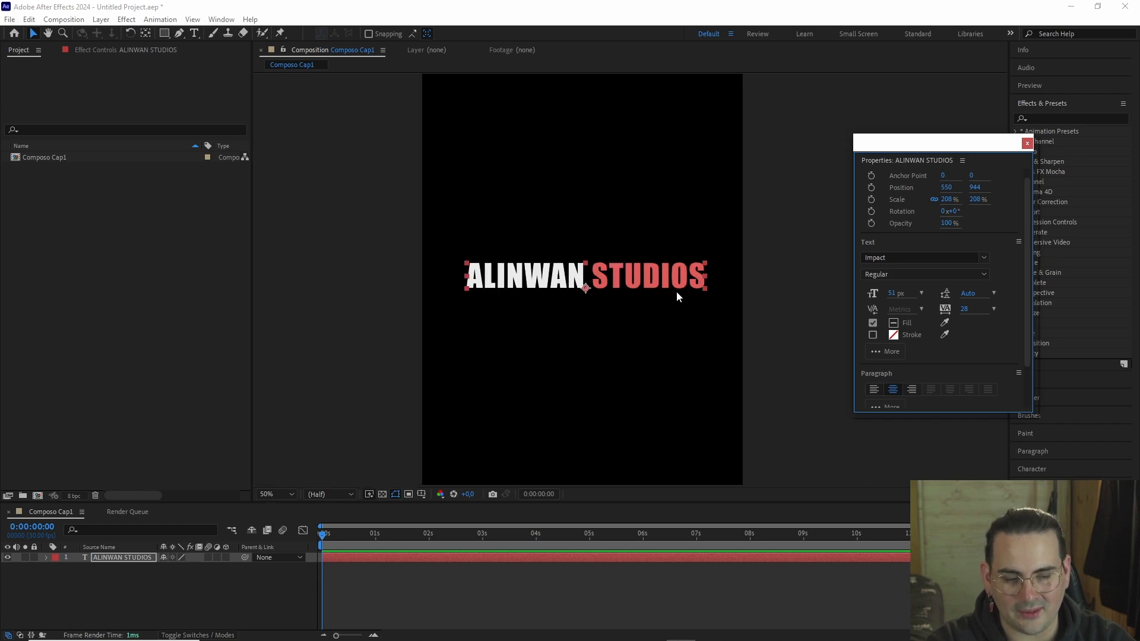
{"action": "left_click_drag", "start_coordinate": [959, 210], "coordinate": [605, 297]}
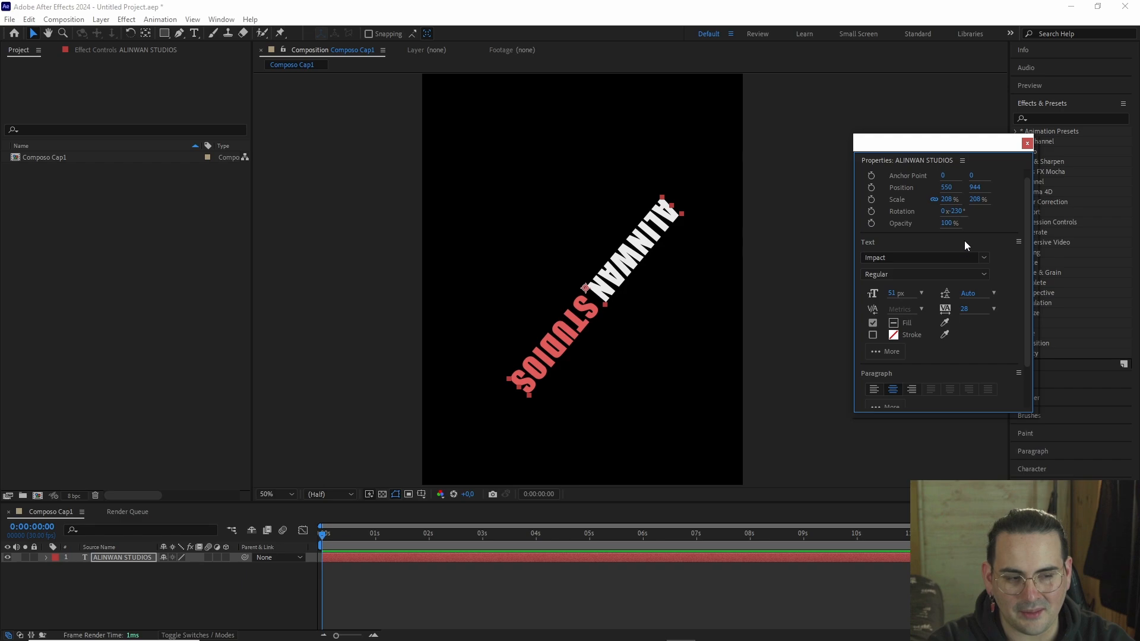
{"action": "left_click_drag", "start_coordinate": [964, 312], "coordinate": [1075, 298]}
{"action": "key", "text": "ctrl+z"}
{"action": "left_click_drag", "start_coordinate": [953, 210], "coordinate": [903, 229]}
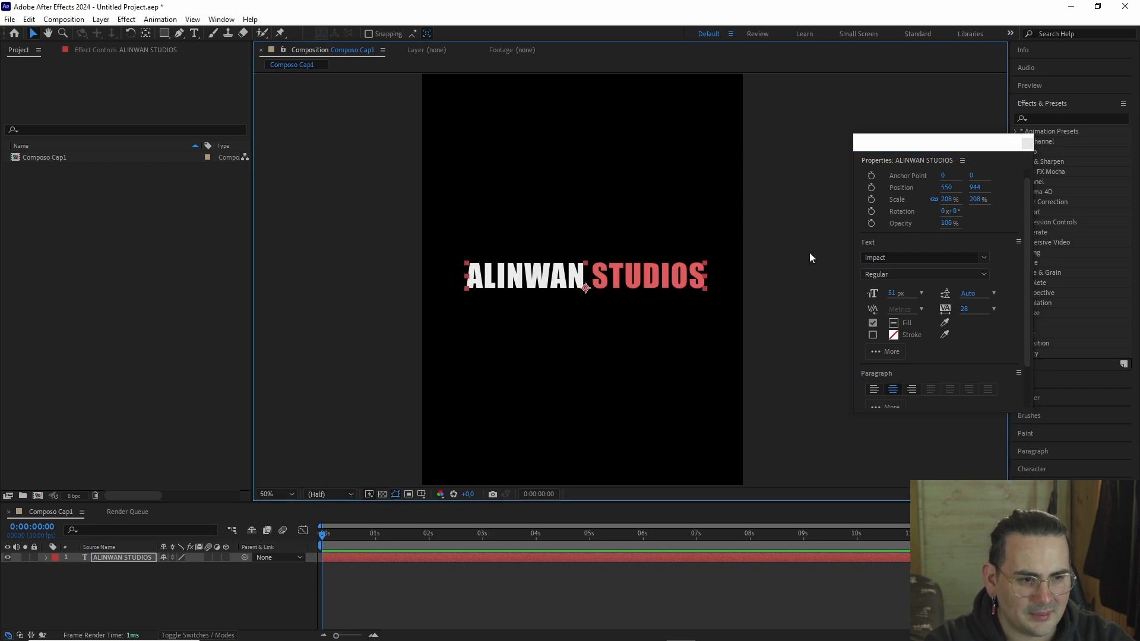
- Move the text layer's anchor point from the baseline to the centre of the text with the Pan Behind tool
{"action": "scroll", "coordinate": [594, 290], "scroll_direction": "up", "scroll_amount": 2}
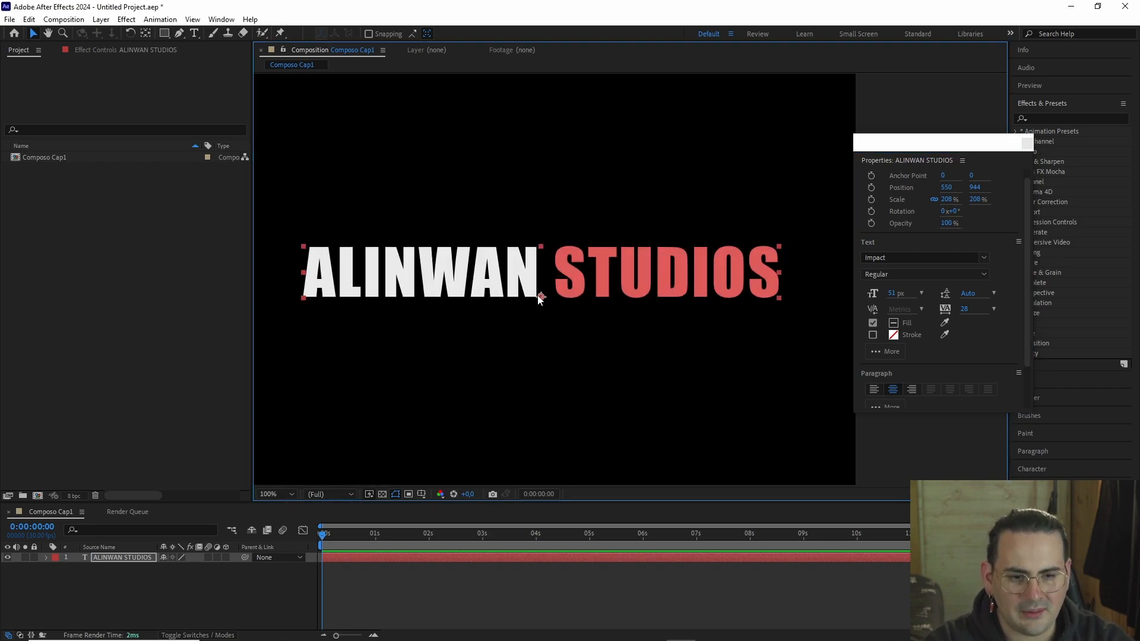
{"action": "scroll", "coordinate": [906, 304], "scroll_direction": "down", "scroll_amount": 1}
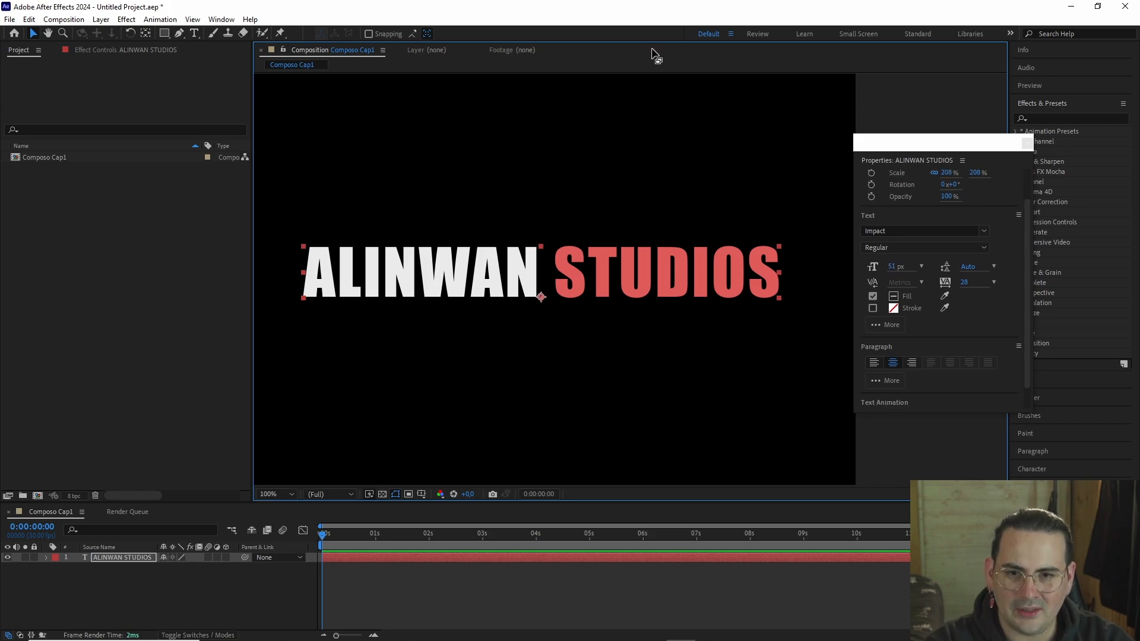
{"action": "left_click", "coordinate": [146, 35]}
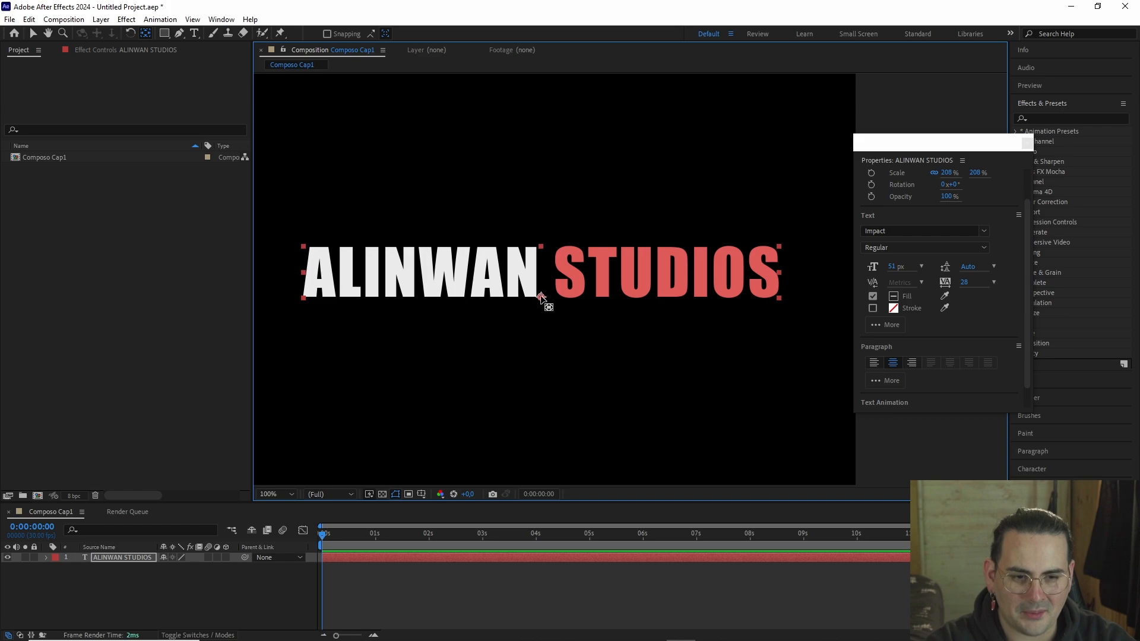
{"action": "left_click_drag", "start_coordinate": [542, 297], "coordinate": [683, 283]}
{"action": "left_click_drag", "start_coordinate": [441, 266], "coordinate": [541, 277]}
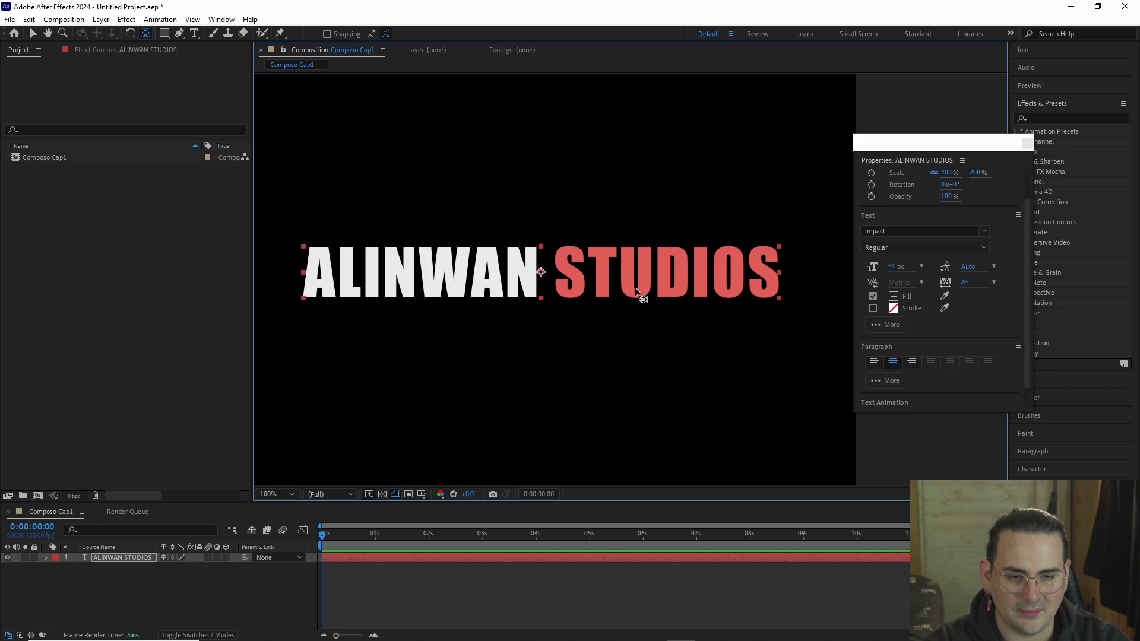
- Move the text layer slightly up and to the right in the composition with the Selection tool
{"action": "key", "text": "v"}
{"action": "scroll", "coordinate": [602, 285], "scroll_direction": "down", "scroll_amount": 2}
{"action": "left_click_drag", "start_coordinate": [601, 282], "coordinate": [612, 255]}
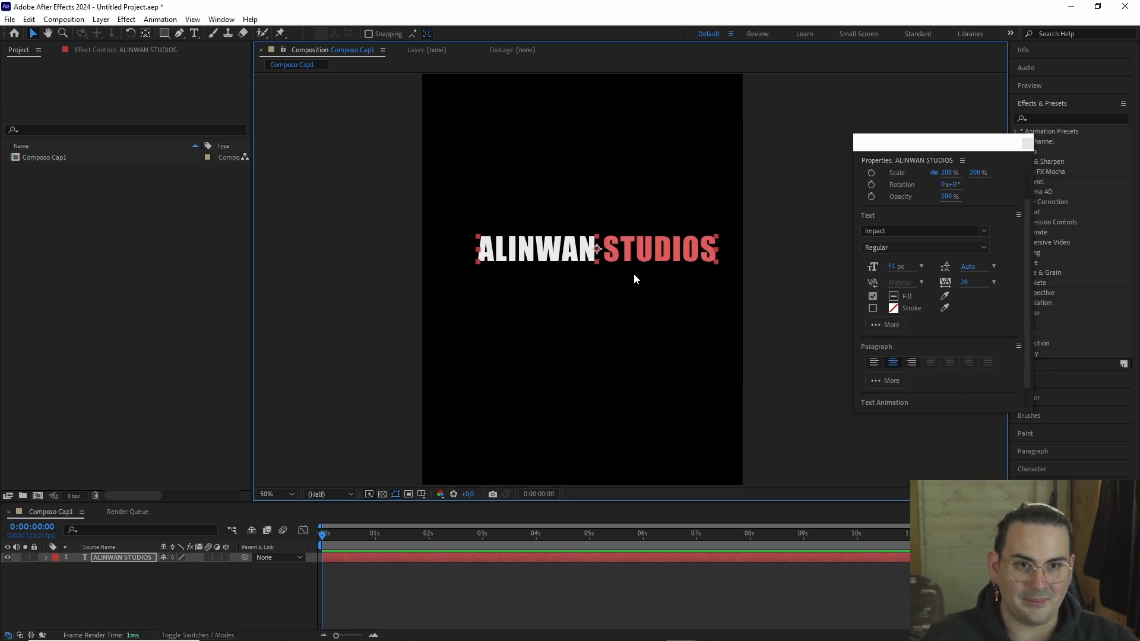
- Try rotating the text layer around its centred anchor point, return it to 0°, and set its scale to 220%
{"action": "left_click_drag", "start_coordinate": [950, 184], "coordinate": [866, 199]}
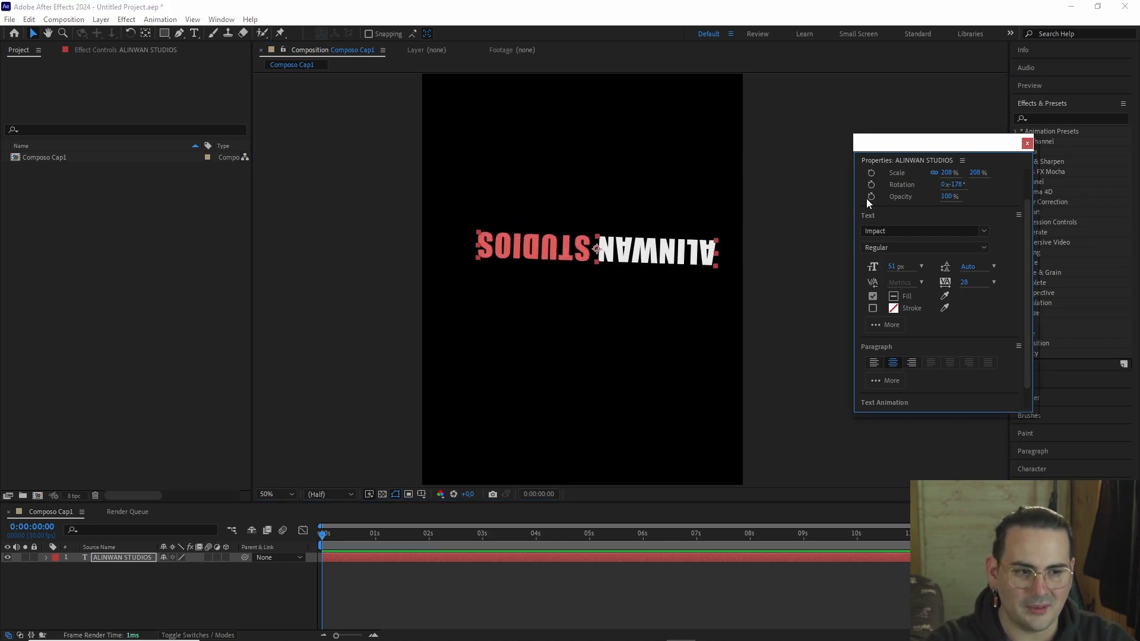
{"action": "mouse_move", "coordinate": [946, 173]}
{"action": "left_mouse_down"}
{"action": "mouse_move", "coordinate": [899, 190]}
{"action": "mouse_move", "coordinate": [953, 193]}
{"action": "mouse_move", "coordinate": [954, 176]}
{"action": "left_mouse_up"}
{"action": "scroll", "coordinate": [951, 229], "scroll_direction": "up", "scroll_amount": 1}
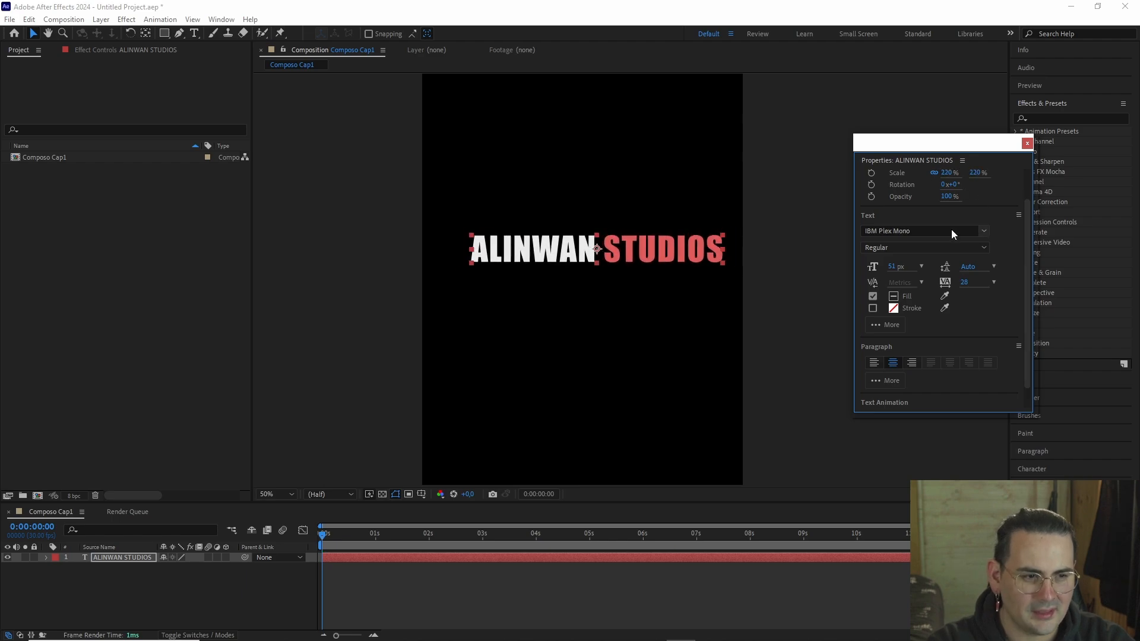
{"action": "scroll", "coordinate": [950, 229], "scroll_direction": "down", "scroll_amount": 1}
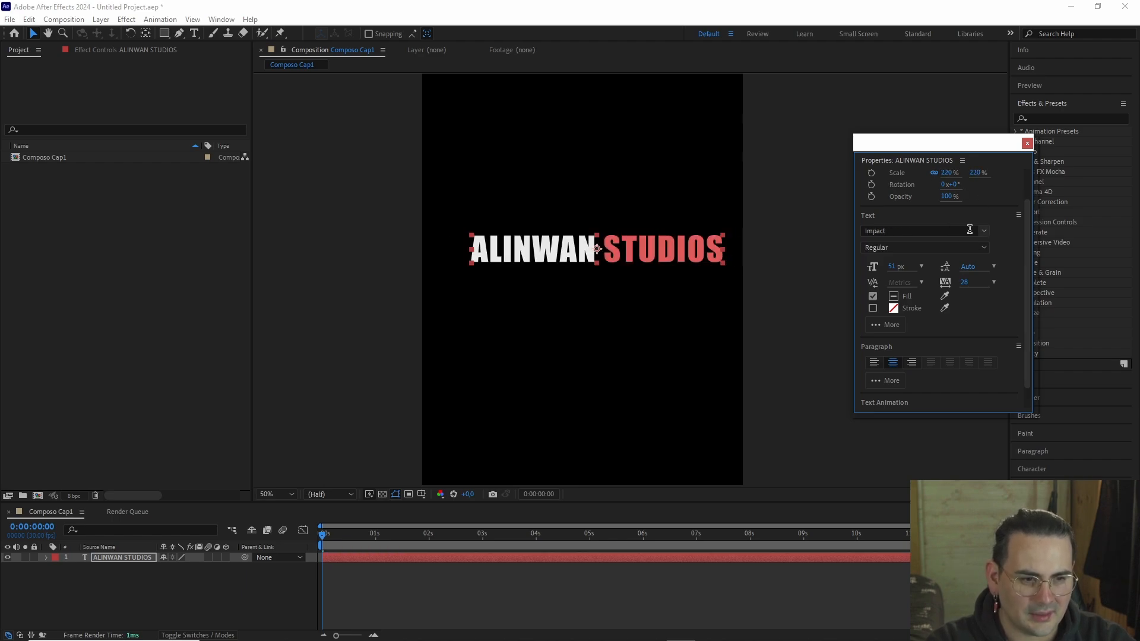
- Close the floating Properties window and look through the Transform commands available for the text layer
{"action": "left_click", "coordinate": [1027, 144]}
{"action": "left_click_drag", "start_coordinate": [328, 538], "coordinate": [300, 538]}
{"action": "right_click", "coordinate": [579, 249]}
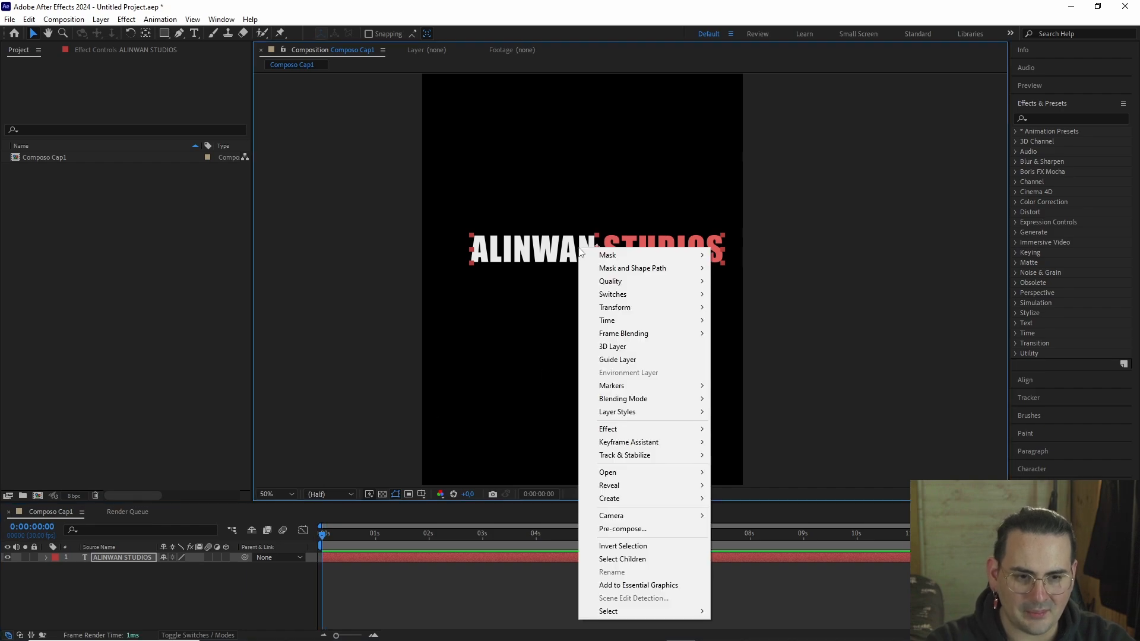
{"action": "mouse_move", "coordinate": [651, 309]}
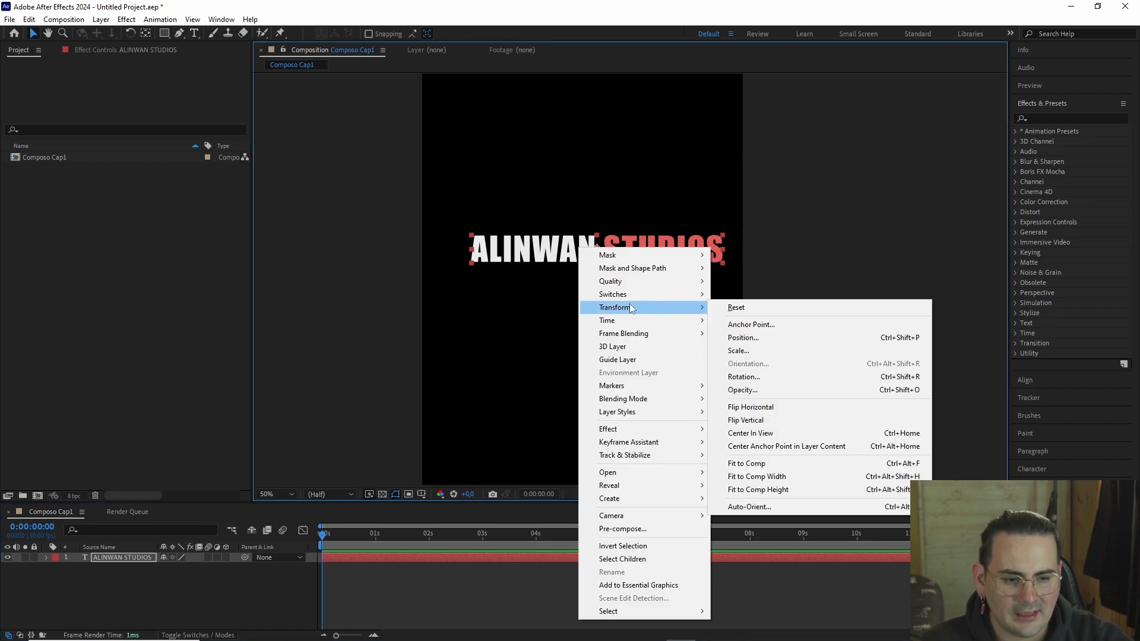
{"action": "key", "text": "Escape"}
- Move the text layer's anchor point off-centre onto the letters of ALINWAN with the Pan Behind tool
{"action": "scroll", "coordinate": [630, 291], "scroll_direction": "up", "scroll_amount": 2}
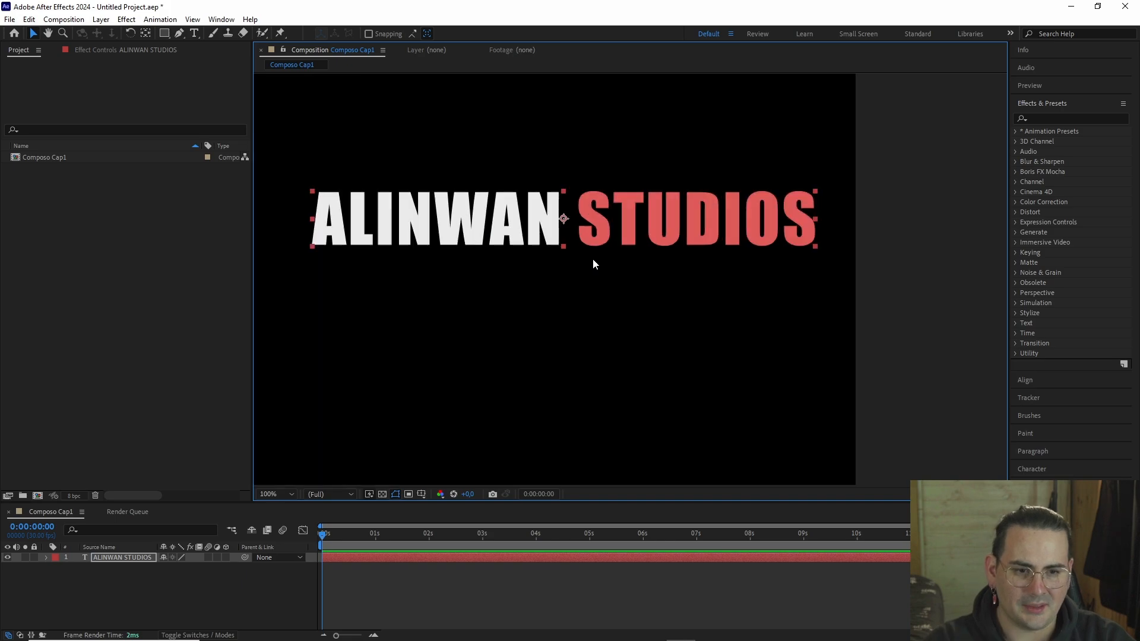
{"action": "left_click", "coordinate": [146, 33]}
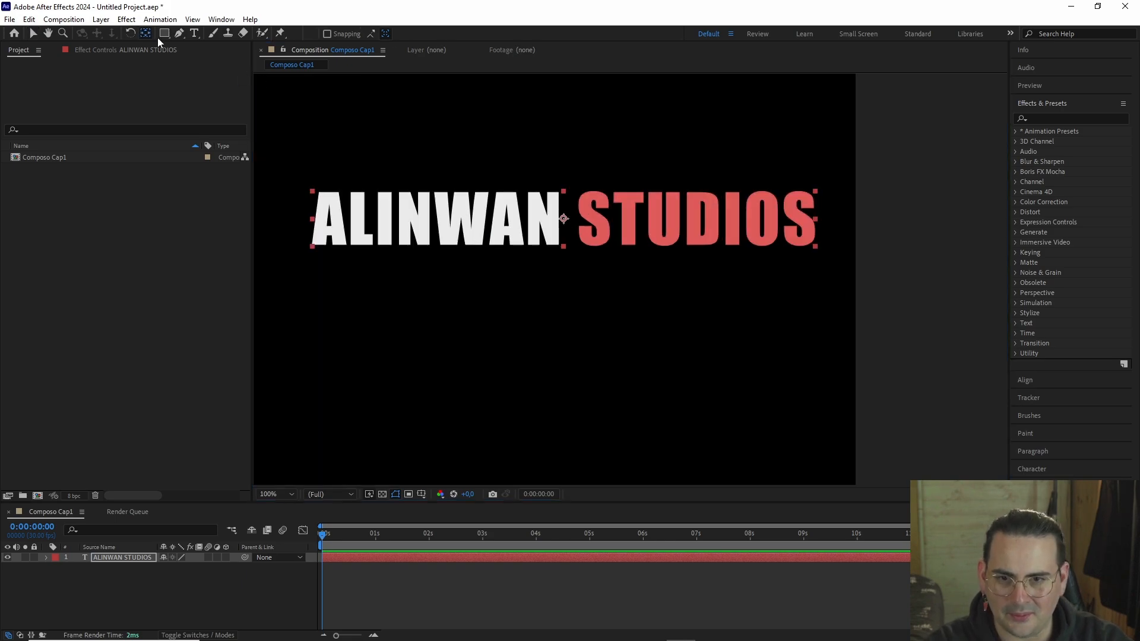
{"action": "left_click_drag", "start_coordinate": [419, 223], "coordinate": [396, 224]}
{"action": "scroll", "coordinate": [534, 234], "scroll_direction": "down", "scroll_amount": 1}
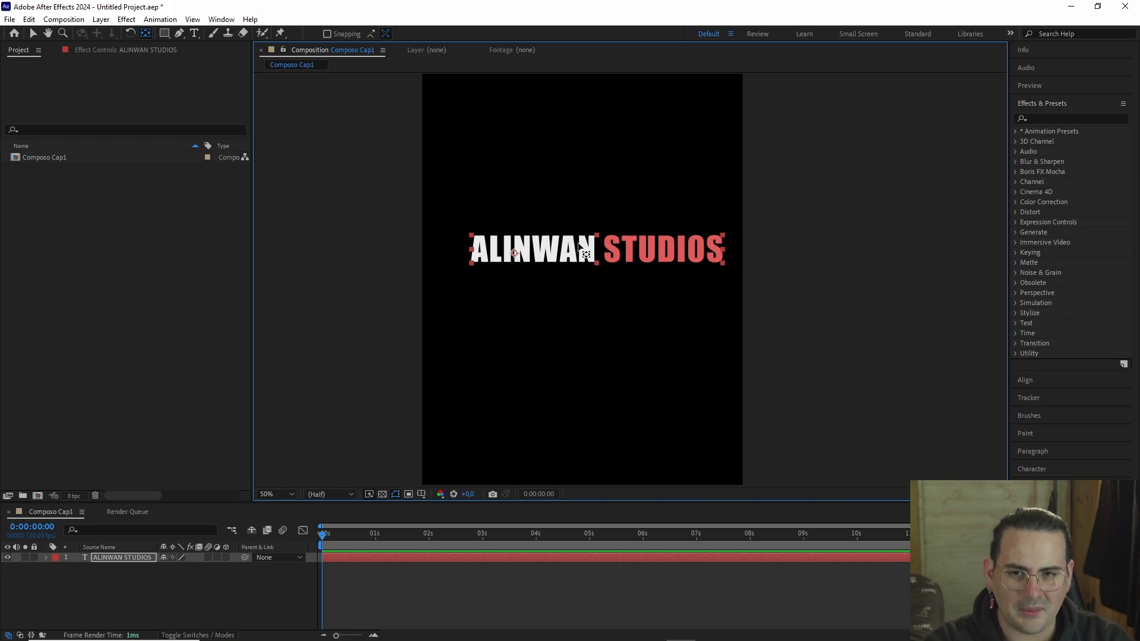
- Move the text layer up into the upper third of the composition with the Selection tool
{"action": "key", "text": "v"}
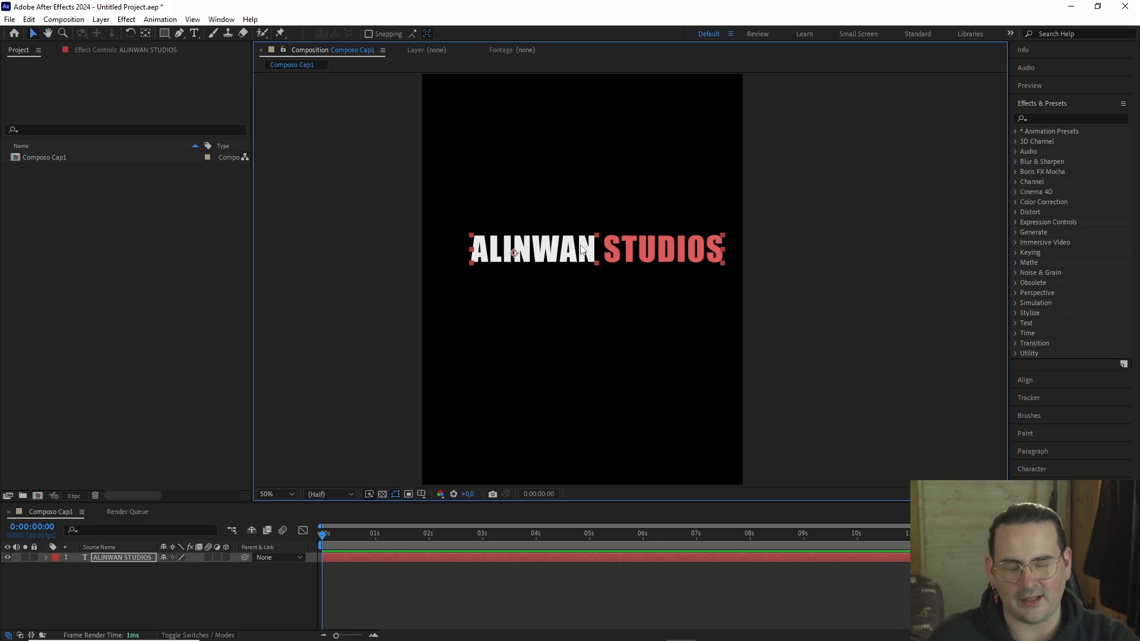
{"action": "left_click_drag", "start_coordinate": [589, 248], "coordinate": [566, 224]}
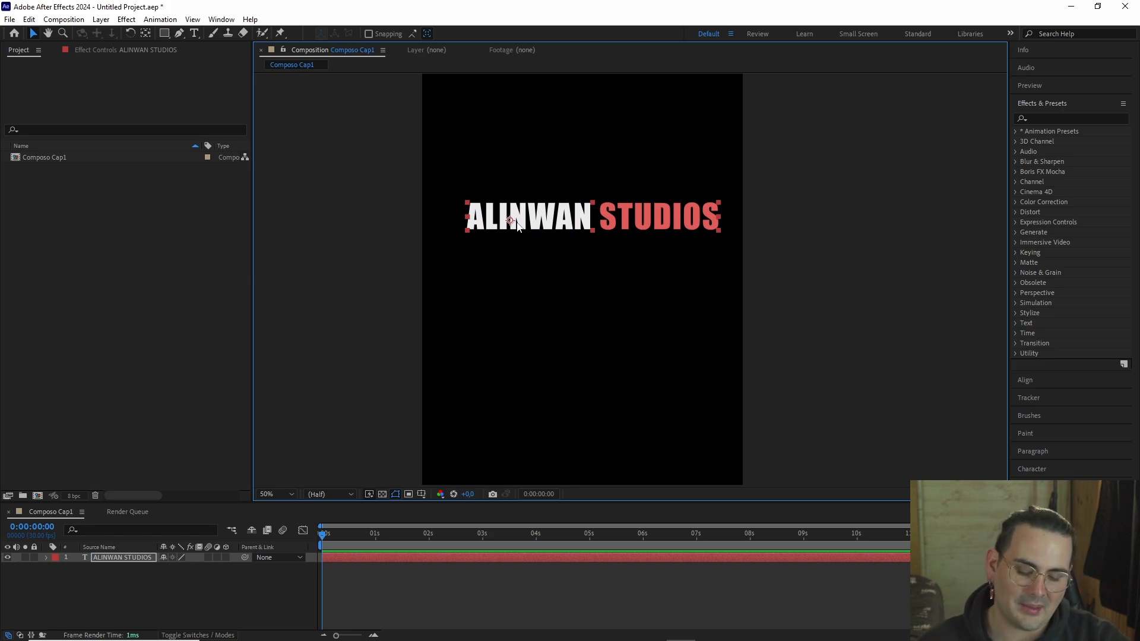
{"action": "mouse_move", "coordinate": [583, 214]}
{"action": "left_mouse_down"}
{"action": "mouse_move", "coordinate": [622, 199]}
{"action": "mouse_move", "coordinate": [581, 202]}
{"action": "left_mouse_up"}
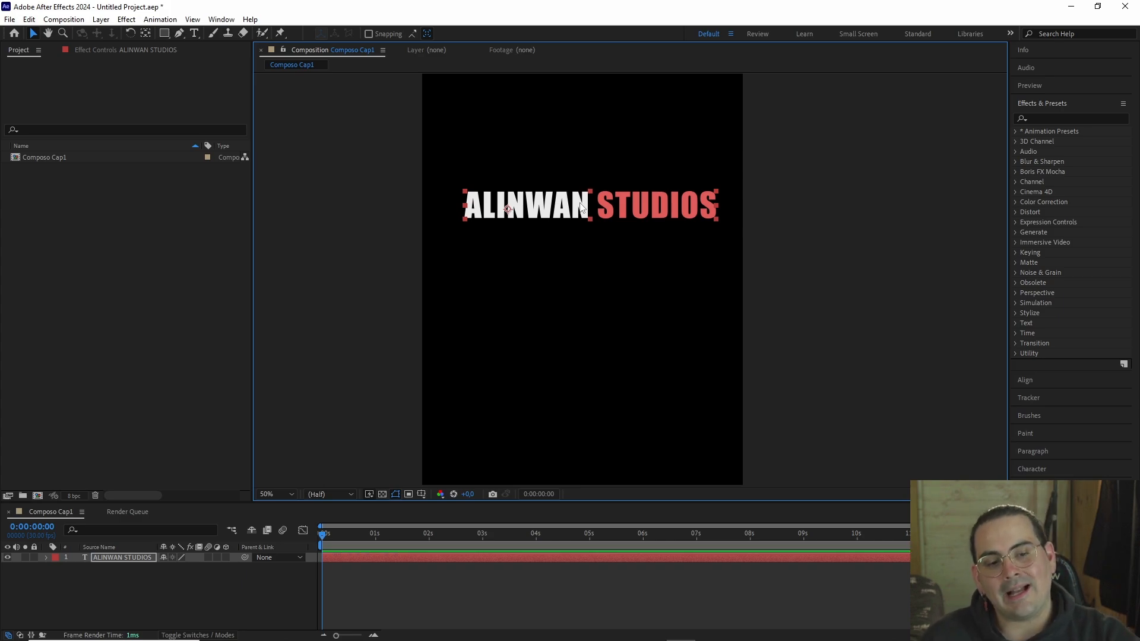
- Centre the text layer's anchor point within its content with the Center Anchor Point in Layer Content command
{"action": "right_click", "coordinate": [579, 209]}
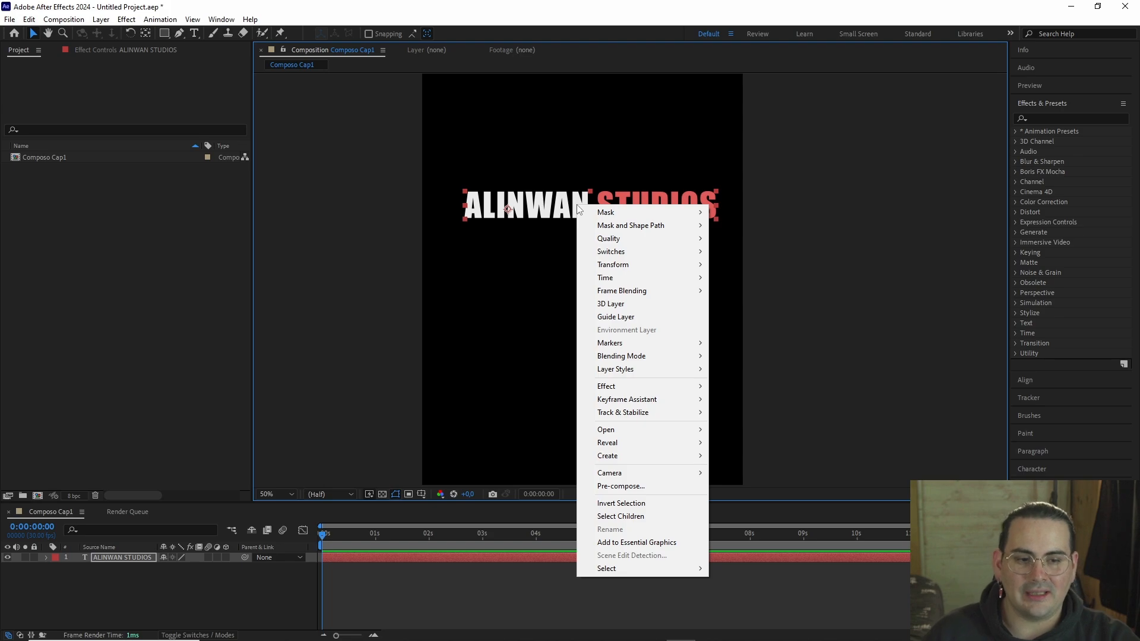
{"action": "mouse_move", "coordinate": [652, 240]}
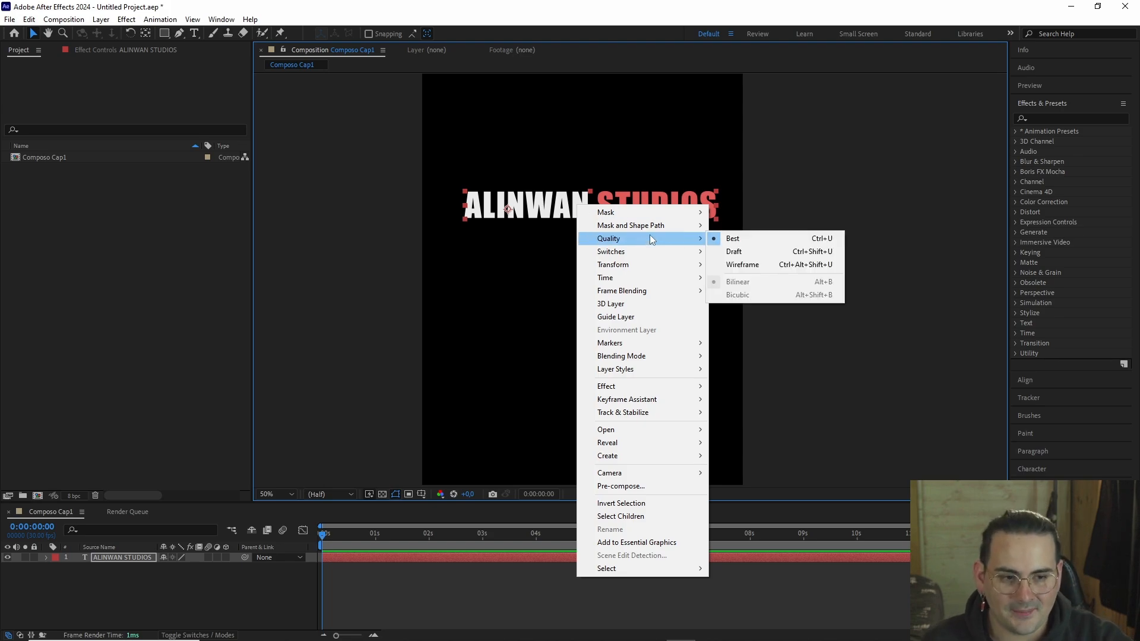
{"action": "mouse_move", "coordinate": [654, 259]}
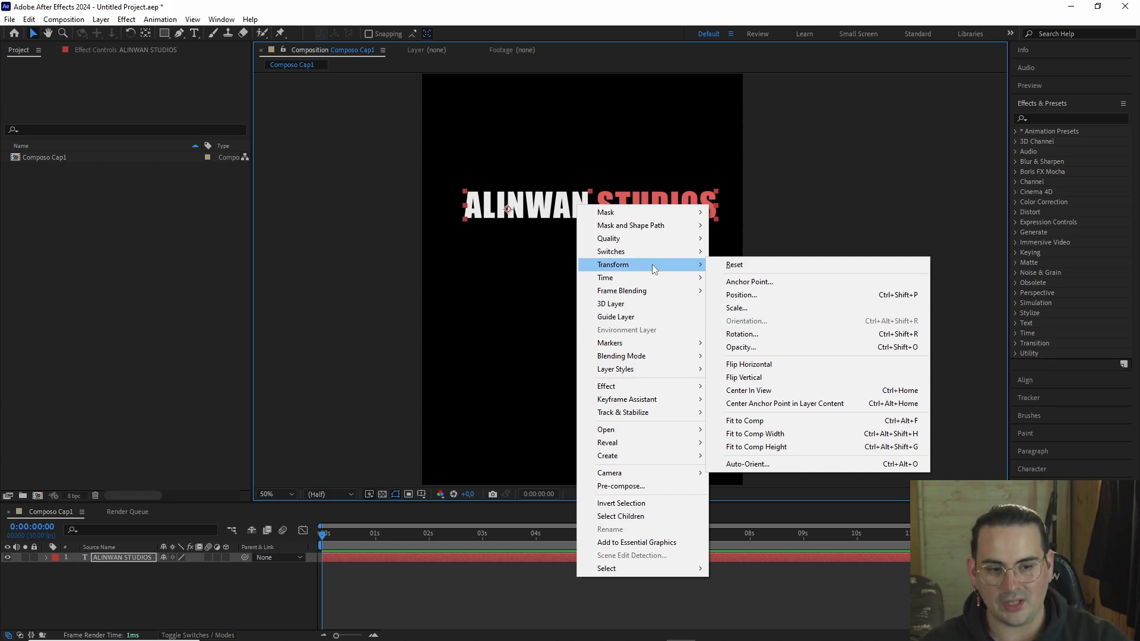
{"action": "right_click", "coordinate": [559, 202]}
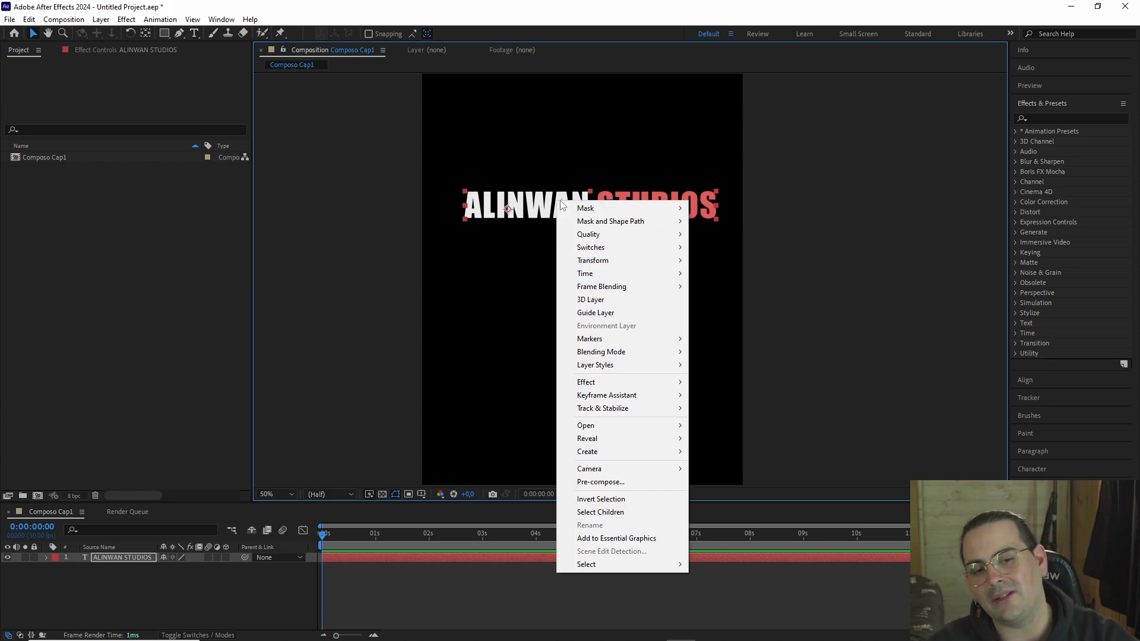
{"action": "mouse_move", "coordinate": [560, 205]}
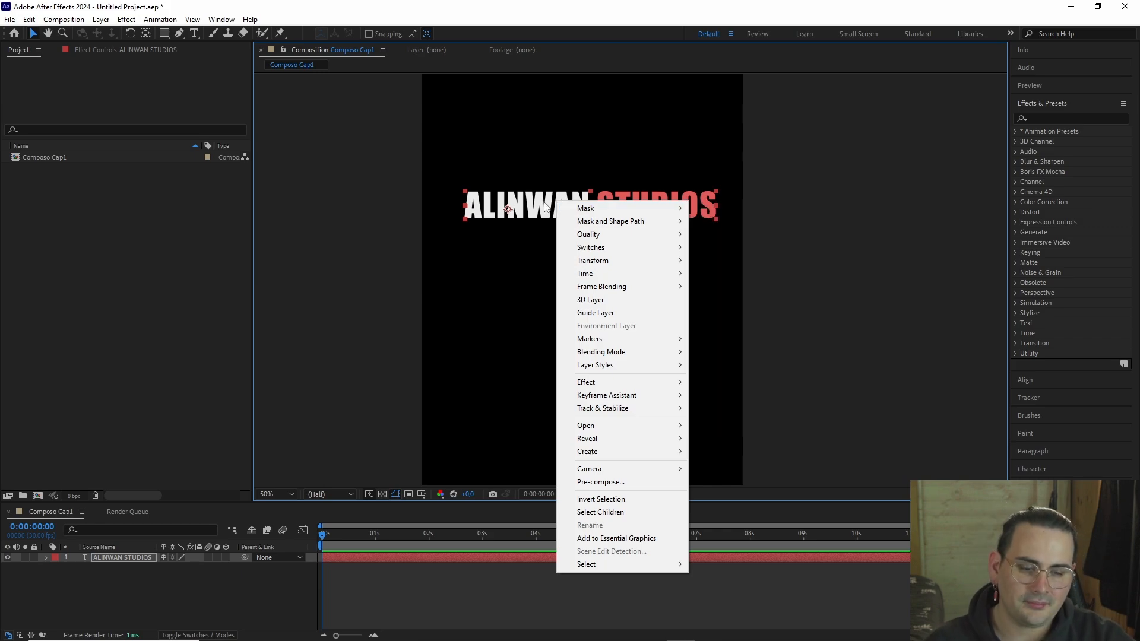
{"action": "right_click", "coordinate": [551, 202]}
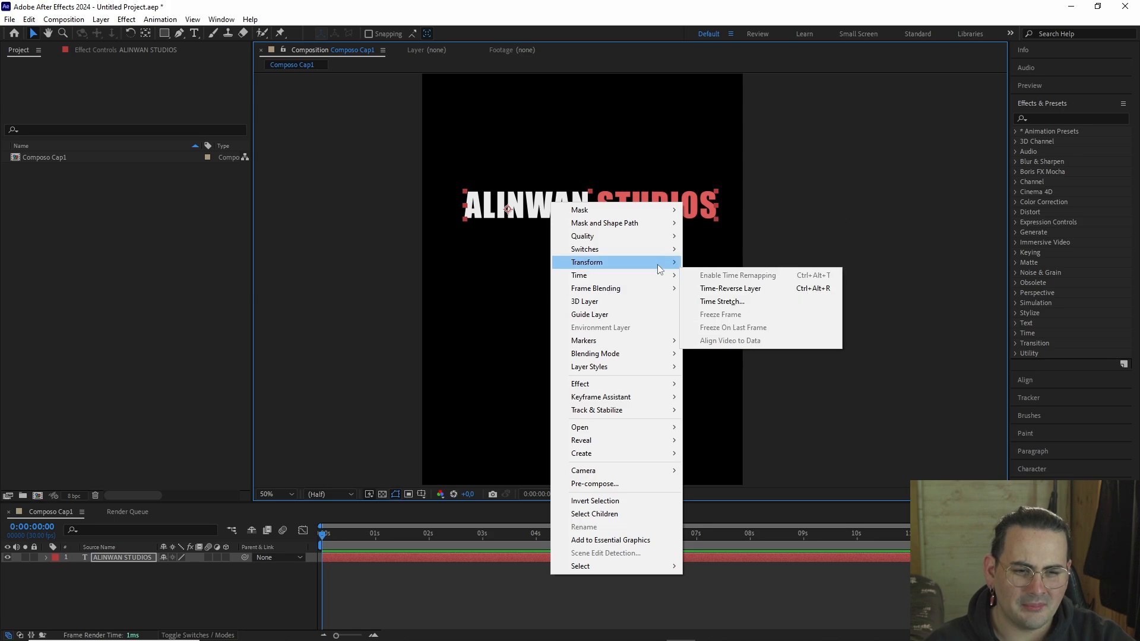
{"action": "mouse_move", "coordinate": [658, 265]}
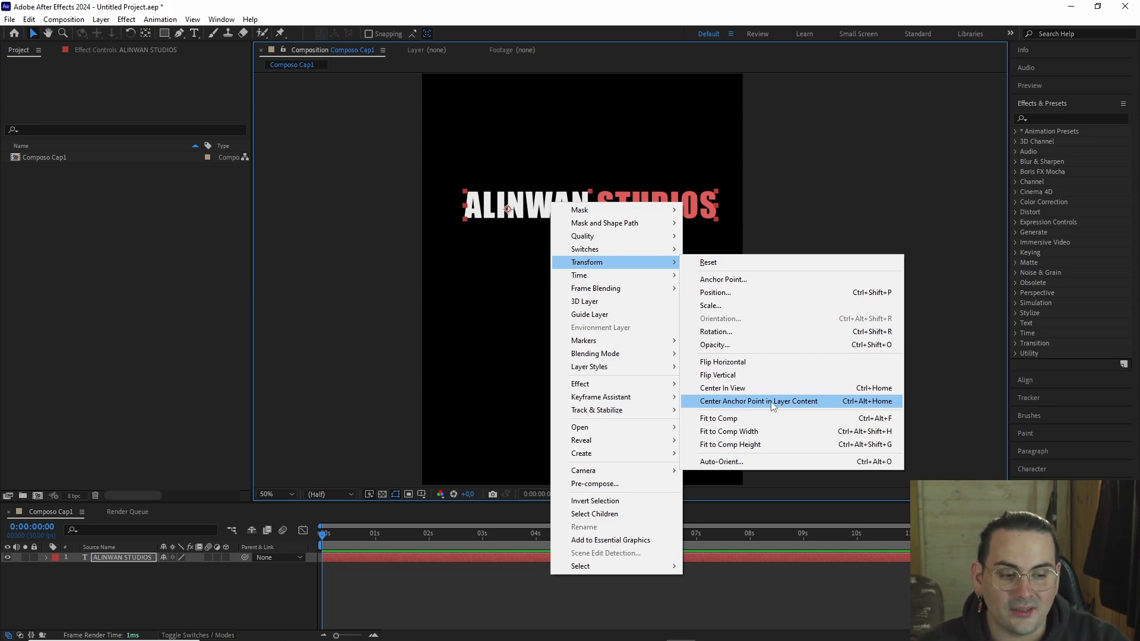
{"action": "left_click", "coordinate": [772, 402]}
{"action": "key", "text": "/"}
{"action": "left_click_drag", "start_coordinate": [595, 307], "coordinate": [615, 377]}
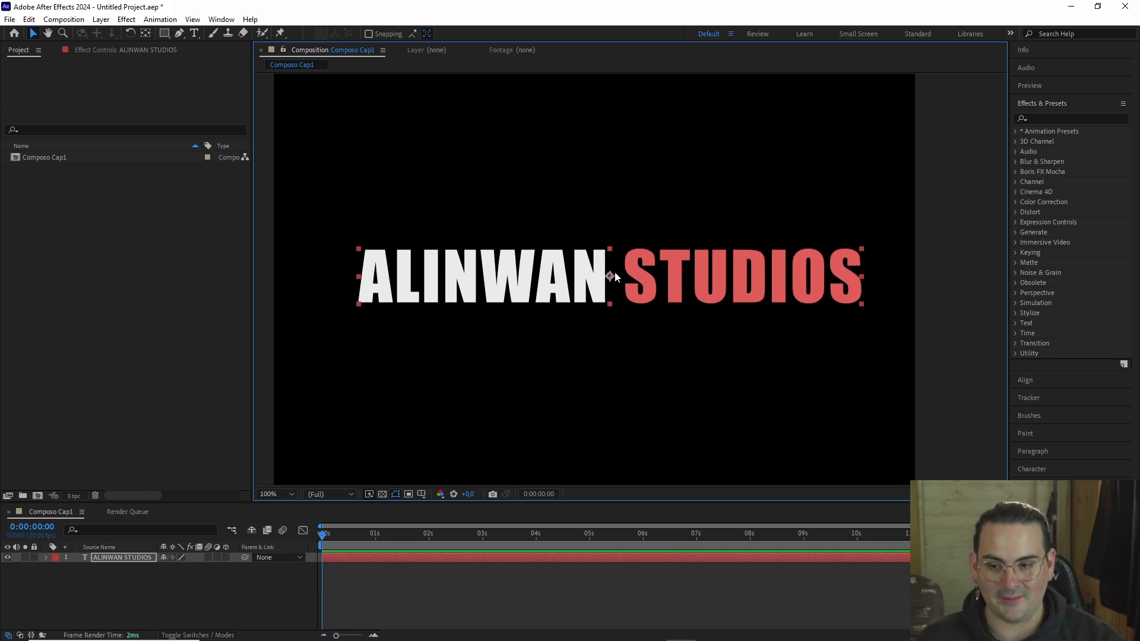
{"action": "scroll", "coordinate": [604, 291], "scroll_direction": "down", "scroll_amount": 2}
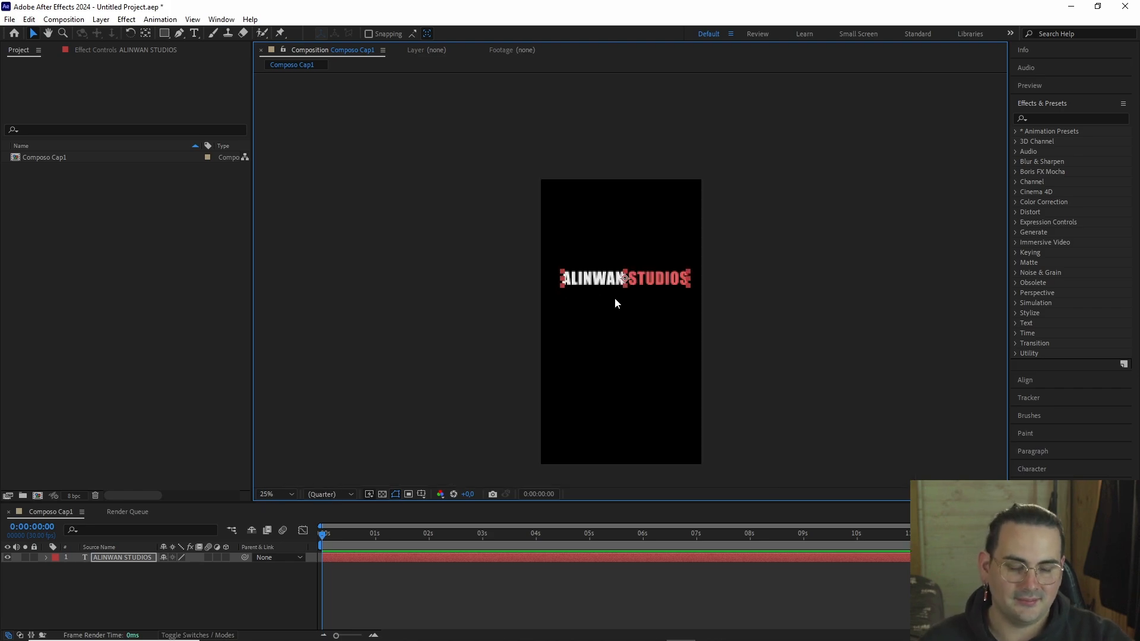
{"action": "scroll", "coordinate": [623, 301], "scroll_direction": "up", "scroll_amount": 2}
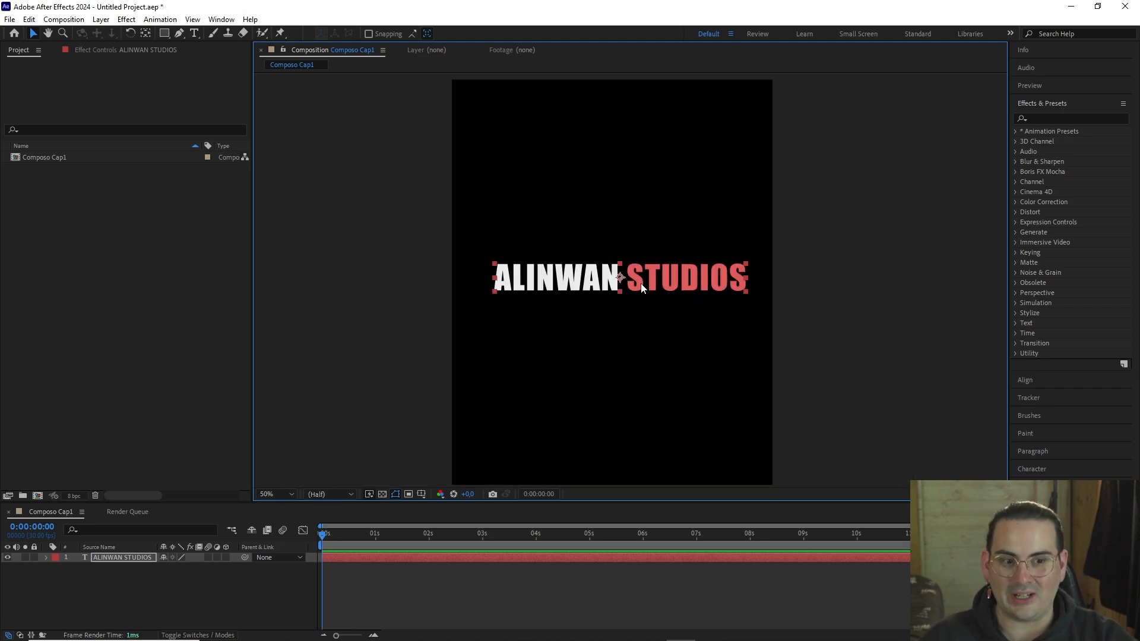
- Try flipping the ALINWAN STUDIOS text layer horizontally, and flip it back to its readable orientation
{"action": "right_click", "coordinate": [638, 280]}
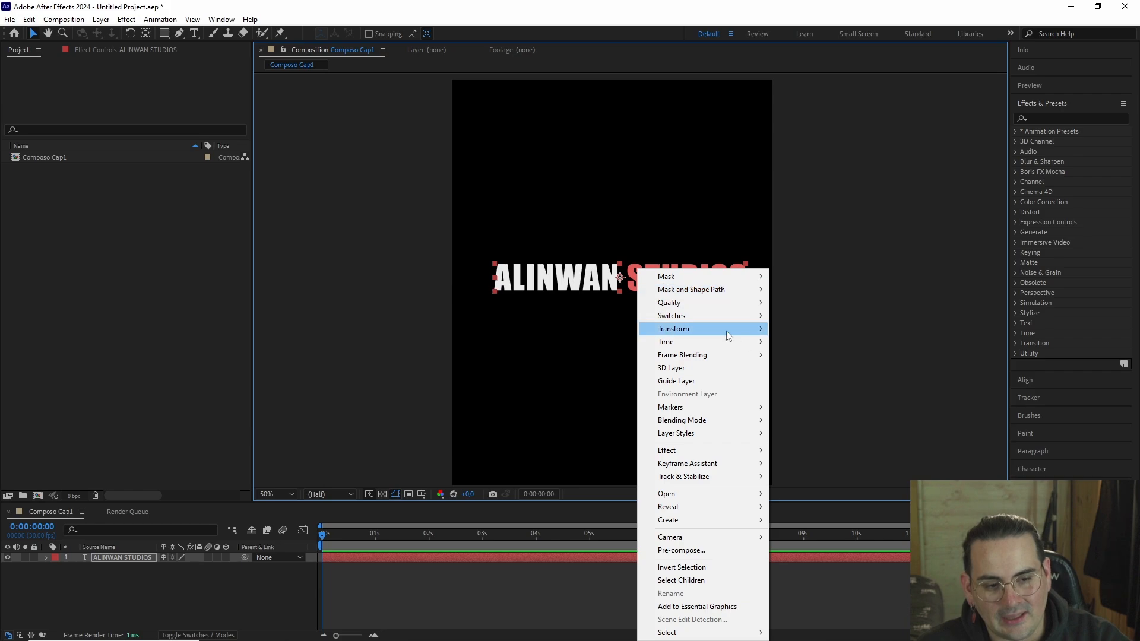
{"action": "mouse_move", "coordinate": [742, 331]}
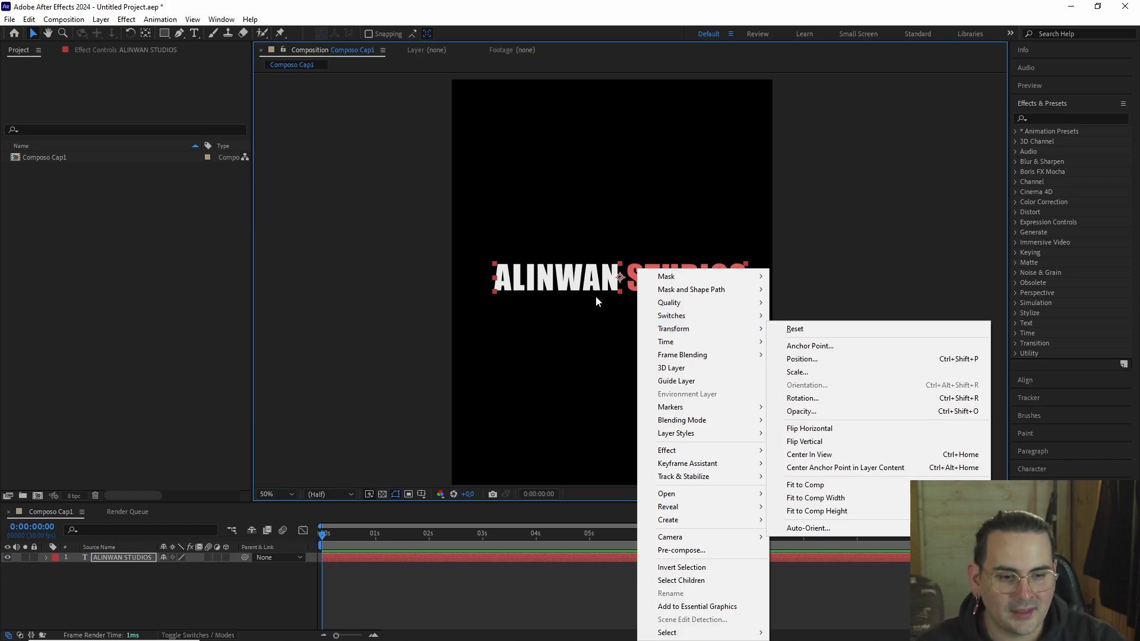
{"action": "right_click", "coordinate": [609, 277]}
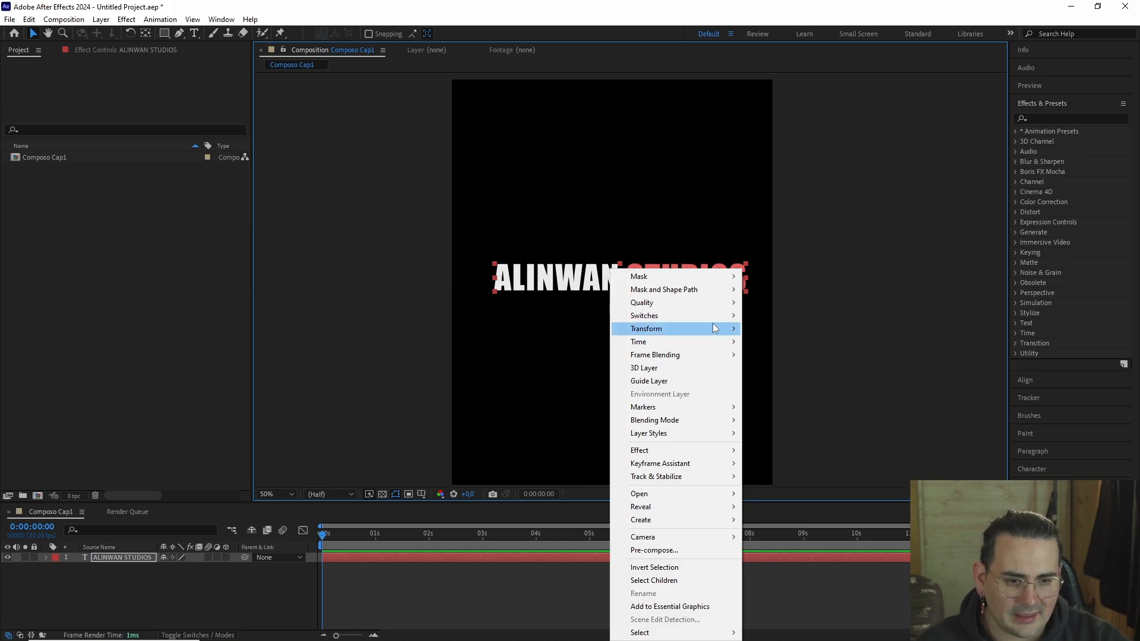
{"action": "right_click", "coordinate": [577, 279]}
{"action": "mouse_move", "coordinate": [641, 330]}
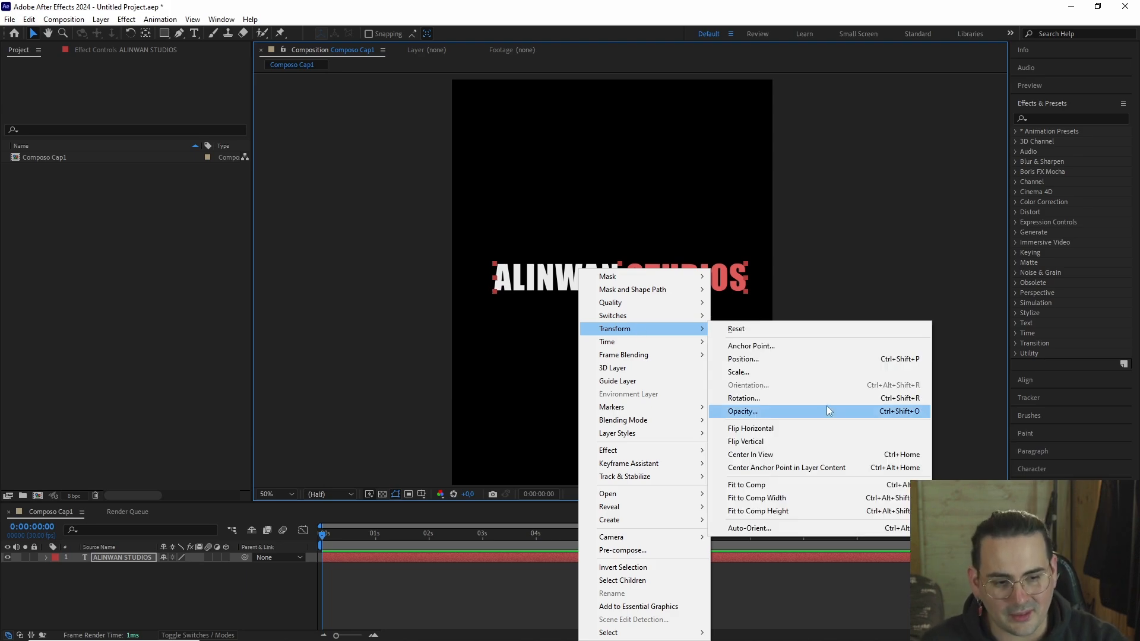
{"action": "left_click", "coordinate": [783, 428]}
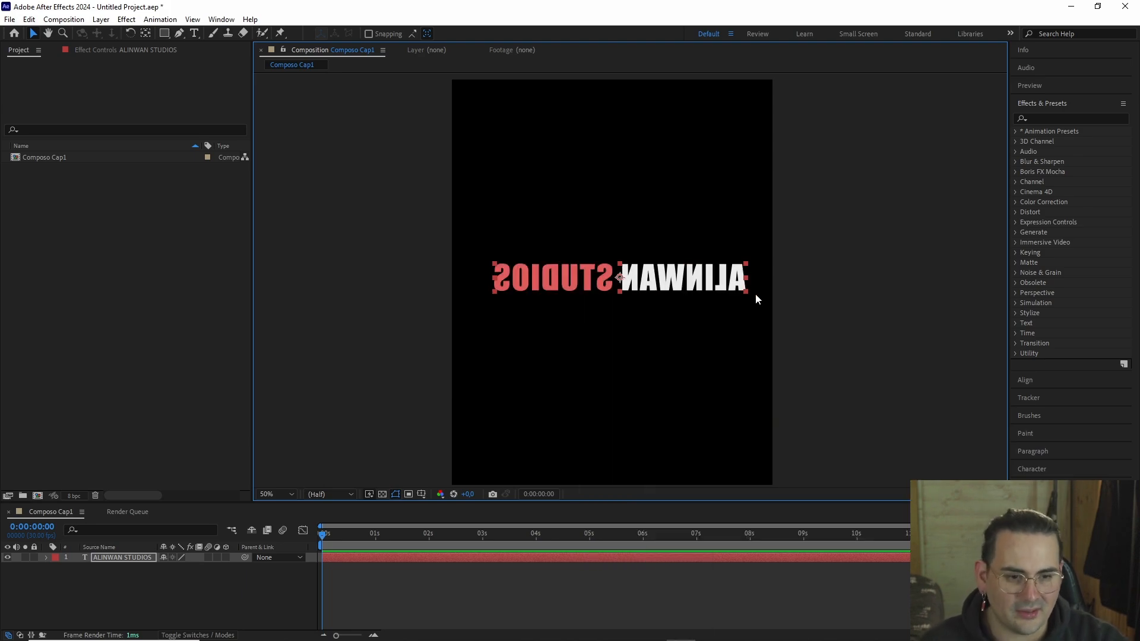
{"action": "right_click", "coordinate": [691, 278]}
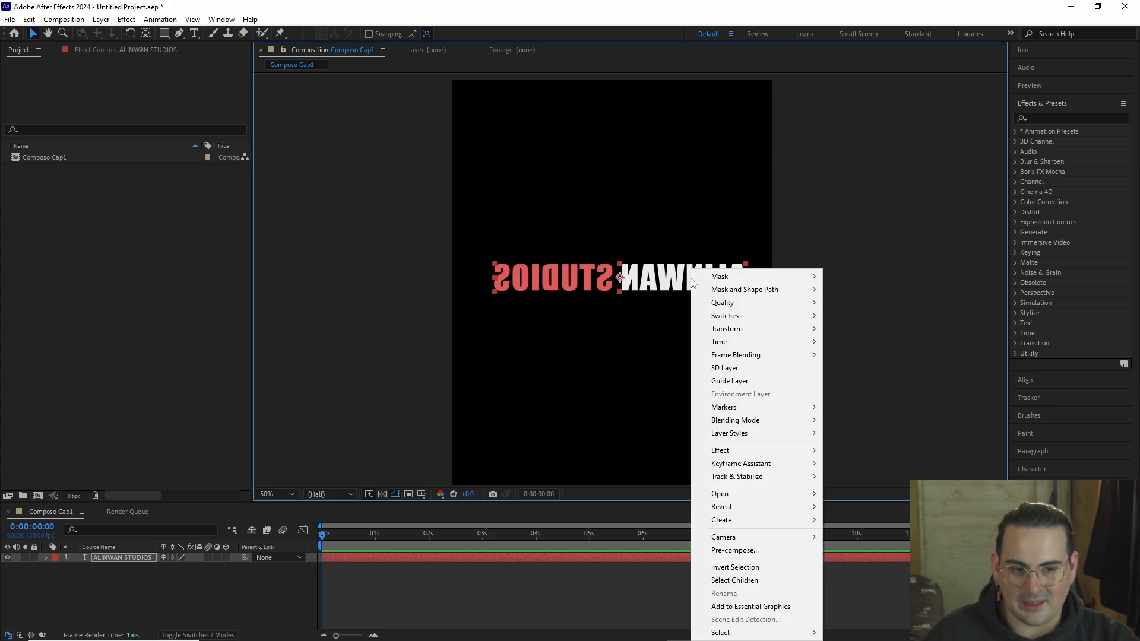
{"action": "mouse_move", "coordinate": [781, 333]}
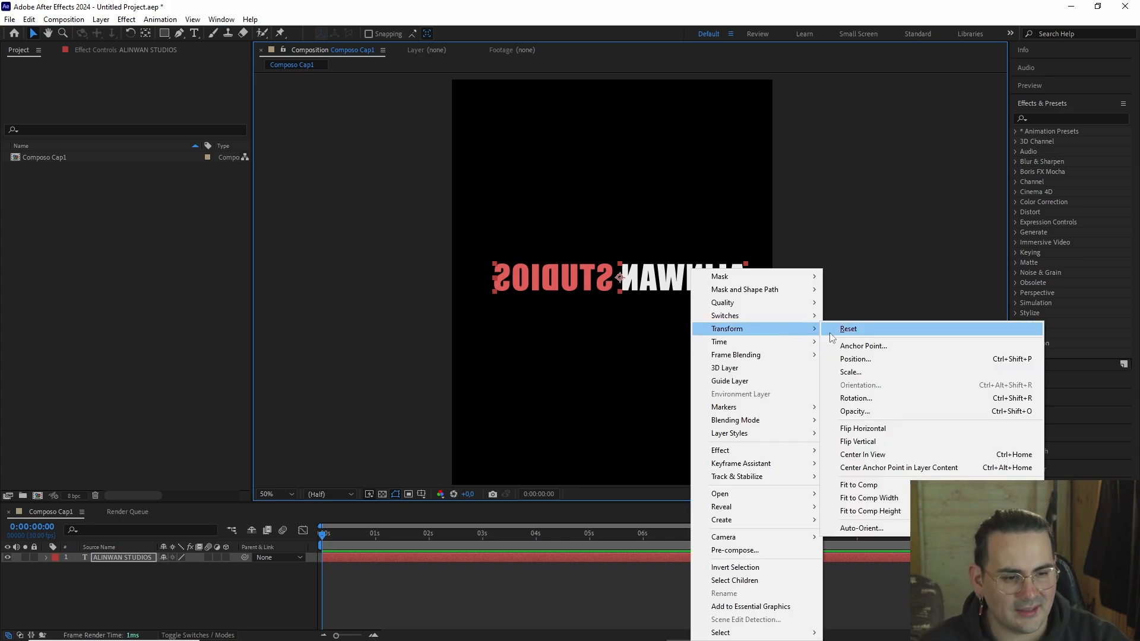
{"action": "left_click", "coordinate": [902, 432]}
- Try flipping the text layer vertically and horizontally so it is both upside down and mirrored
{"action": "right_click", "coordinate": [654, 279]}
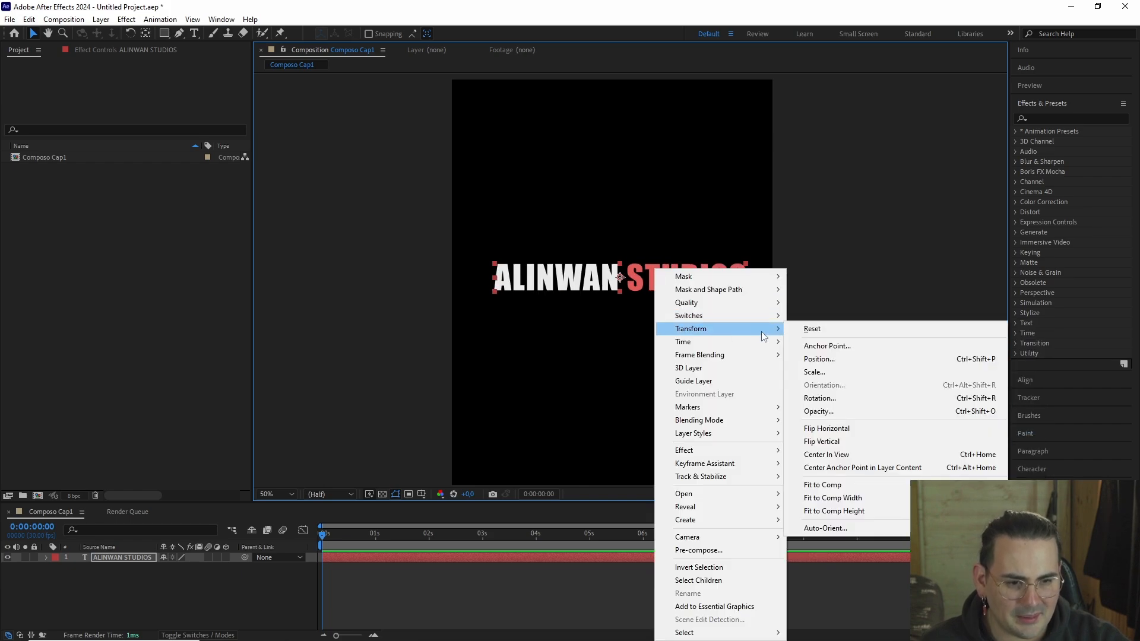
{"action": "left_click", "coordinate": [849, 441]}
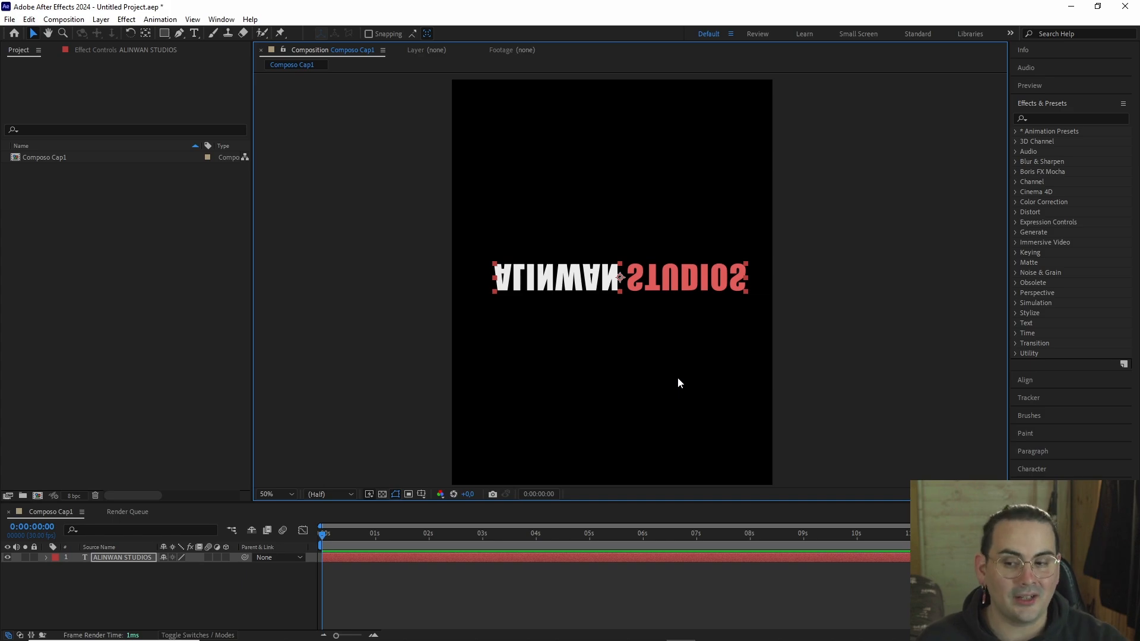
{"action": "right_click", "coordinate": [630, 282]}
{"action": "mouse_move", "coordinate": [714, 329]}
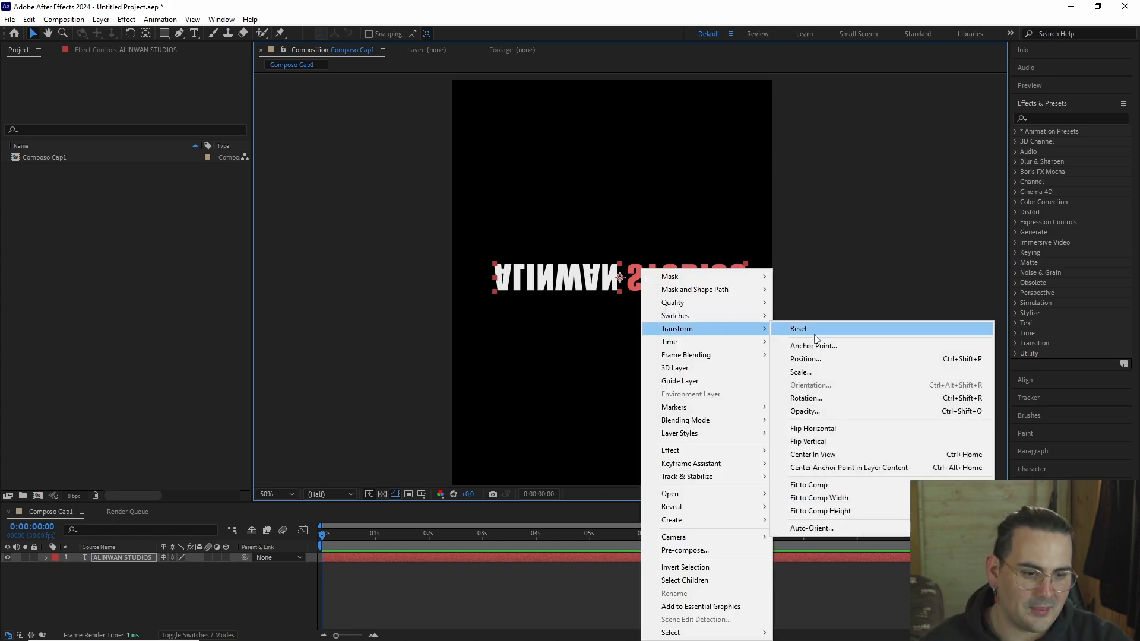
{"action": "left_click", "coordinate": [855, 433]}
{"action": "key", "text": "/"}
- Reverse both flips with Flip Vertical and Flip Horizontal to restore the text layer's normal orientation
{"action": "right_click", "coordinate": [668, 300]}
{"action": "mouse_move", "coordinate": [750, 333]}
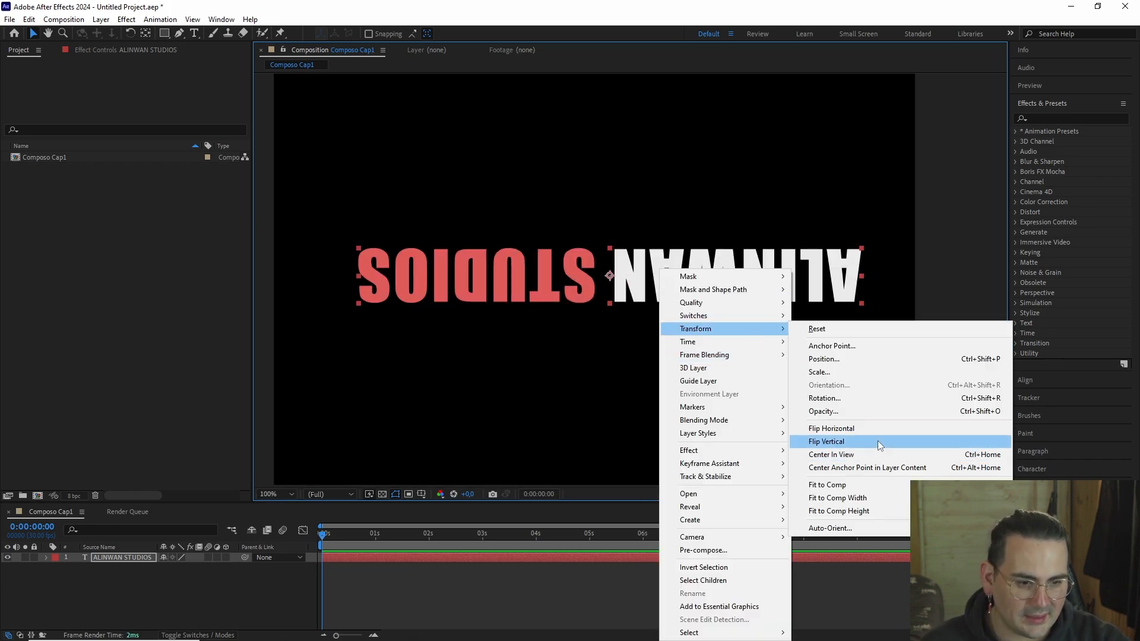
{"action": "left_click", "coordinate": [878, 440]}
{"action": "right_click", "coordinate": [737, 364]}
{"action": "mouse_move", "coordinate": [840, 333]}
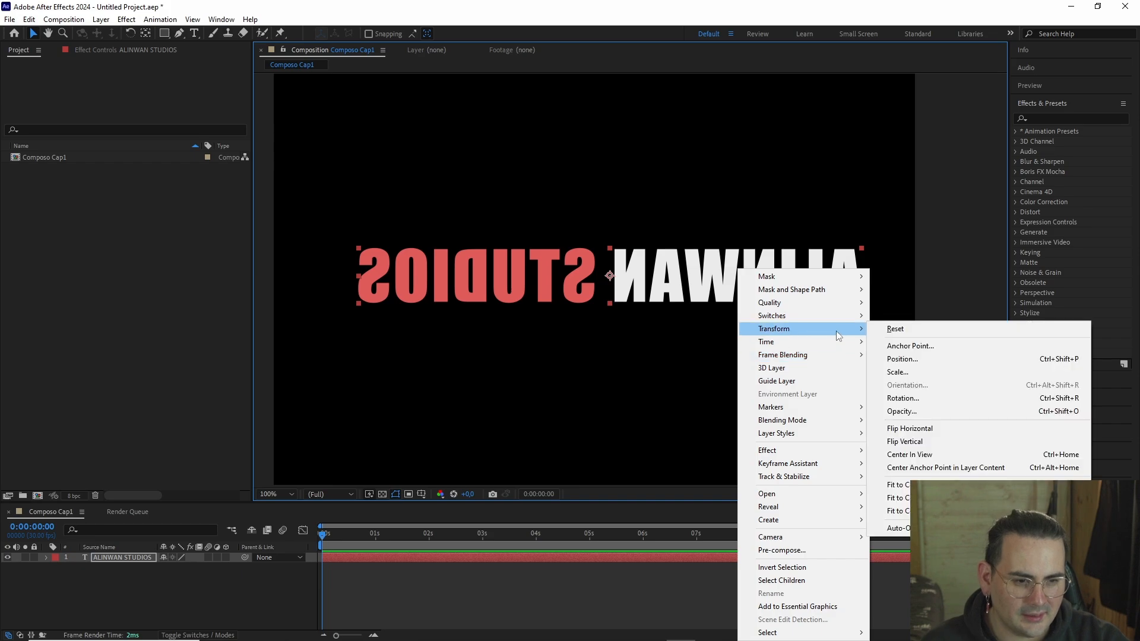
{"action": "left_click", "coordinate": [936, 429]}
{"action": "scroll", "coordinate": [822, 373], "scroll_direction": "down", "scroll_amount": 3}
{"action": "scroll", "coordinate": [771, 360], "scroll_direction": "up", "scroll_amount": 2}
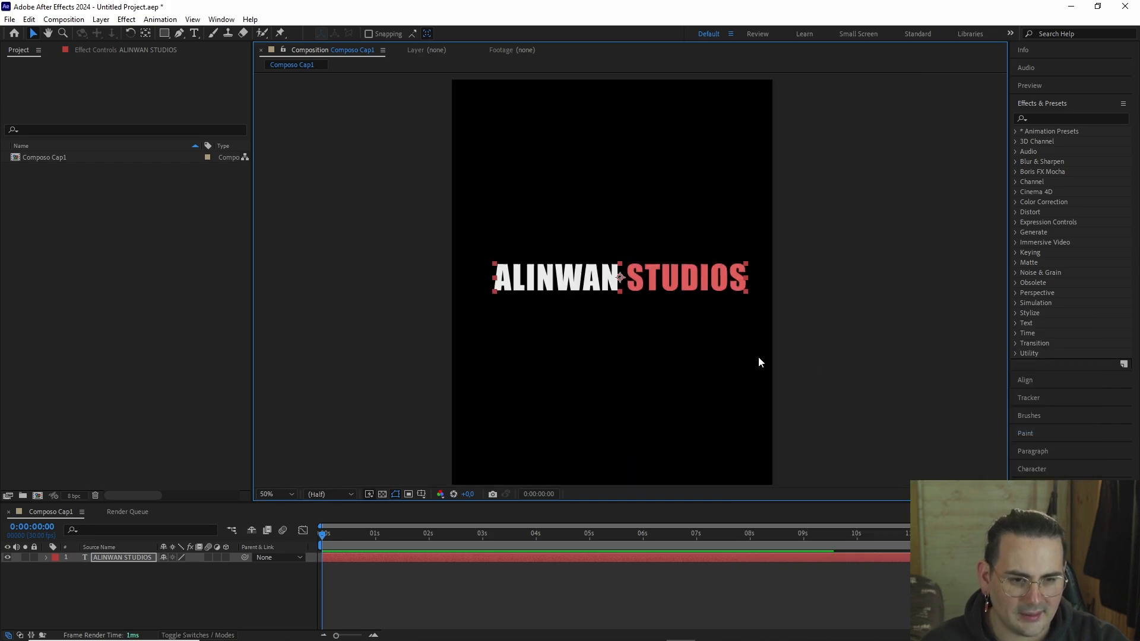
{"action": "scroll", "coordinate": [636, 356], "scroll_direction": "down", "scroll_amount": 2}
- Centre the text layer in the composition with the Center In View command and check its placement up close
{"action": "left_click_drag", "start_coordinate": [596, 282], "coordinate": [595, 282]}
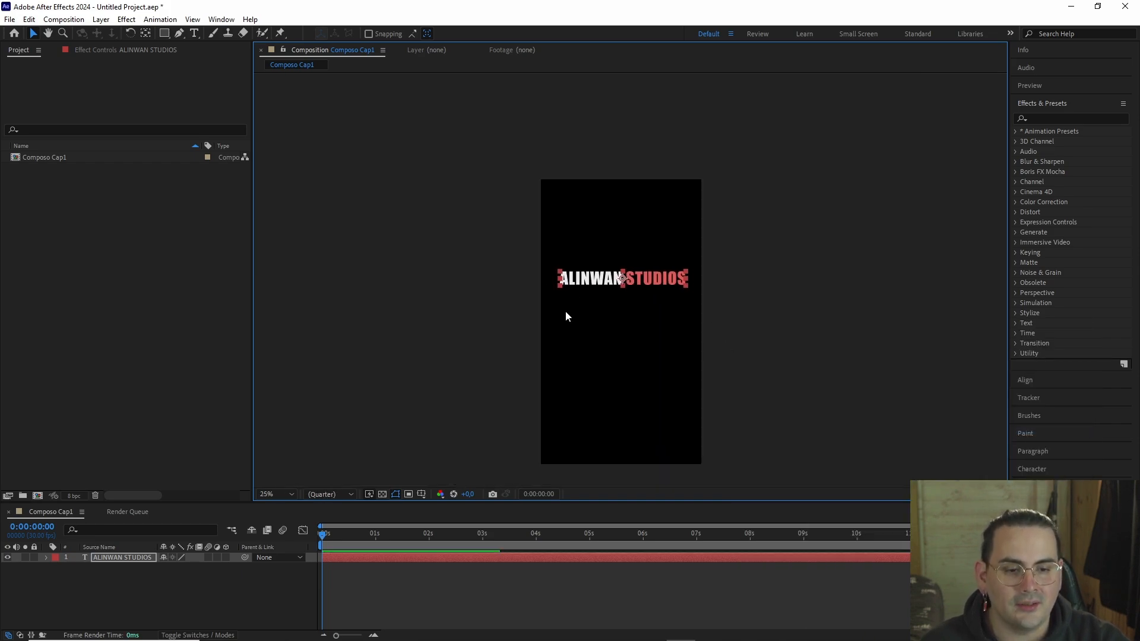
{"action": "right_click", "coordinate": [609, 282]}
{"action": "mouse_move", "coordinate": [694, 329]}
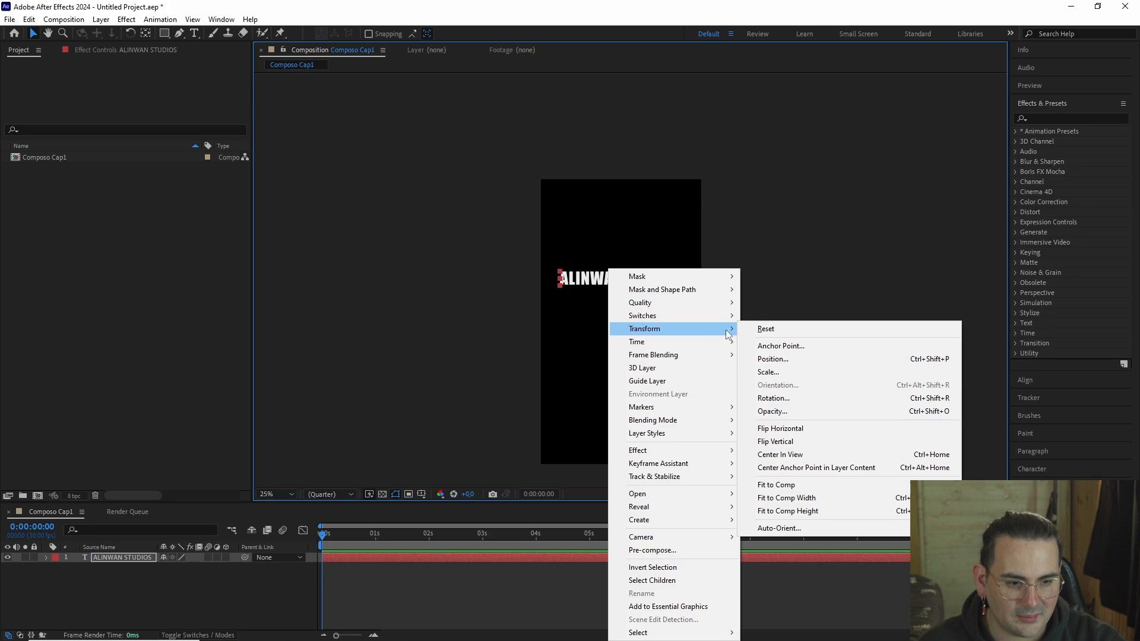
{"action": "left_click", "coordinate": [805, 454]}
{"action": "scroll", "coordinate": [625, 364], "scroll_direction": "up", "scroll_amount": 1}
{"action": "scroll", "coordinate": [625, 365], "scroll_direction": "down", "scroll_amount": 1}
{"action": "left_click_drag", "start_coordinate": [642, 365], "coordinate": [639, 345]}
{"action": "scroll", "coordinate": [639, 345], "scroll_direction": "up", "scroll_amount": 1}
{"action": "left_click_drag", "start_coordinate": [567, 254], "coordinate": [566, 275]}
{"action": "scroll", "coordinate": [643, 234], "scroll_direction": "down", "scroll_amount": 1}
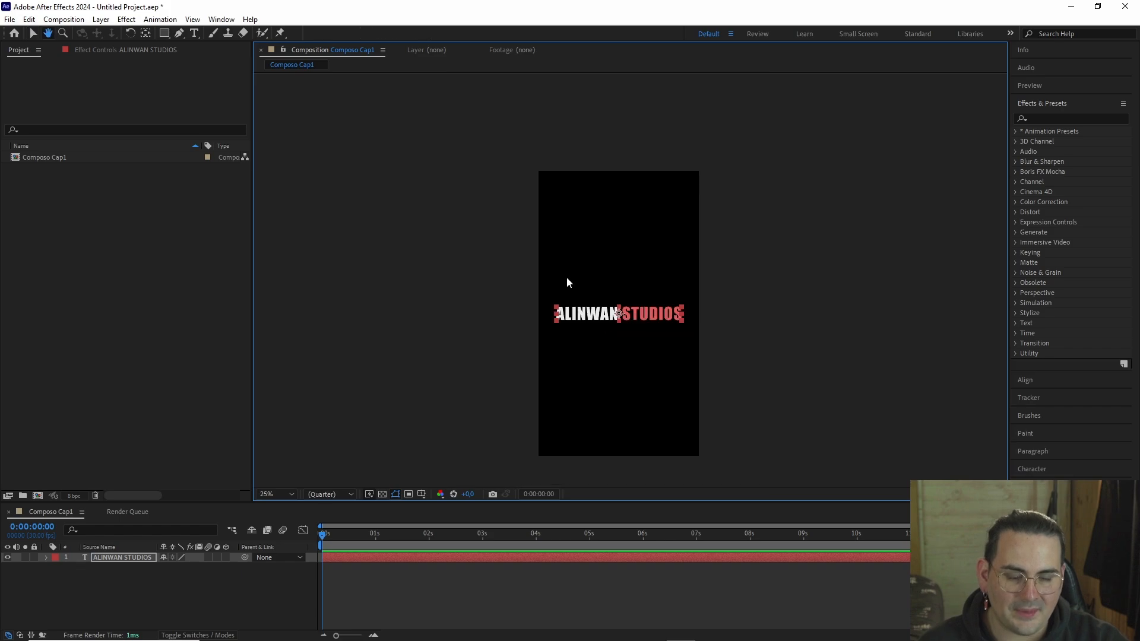
{"action": "left_click_drag", "start_coordinate": [643, 234], "coordinate": [643, 216]}
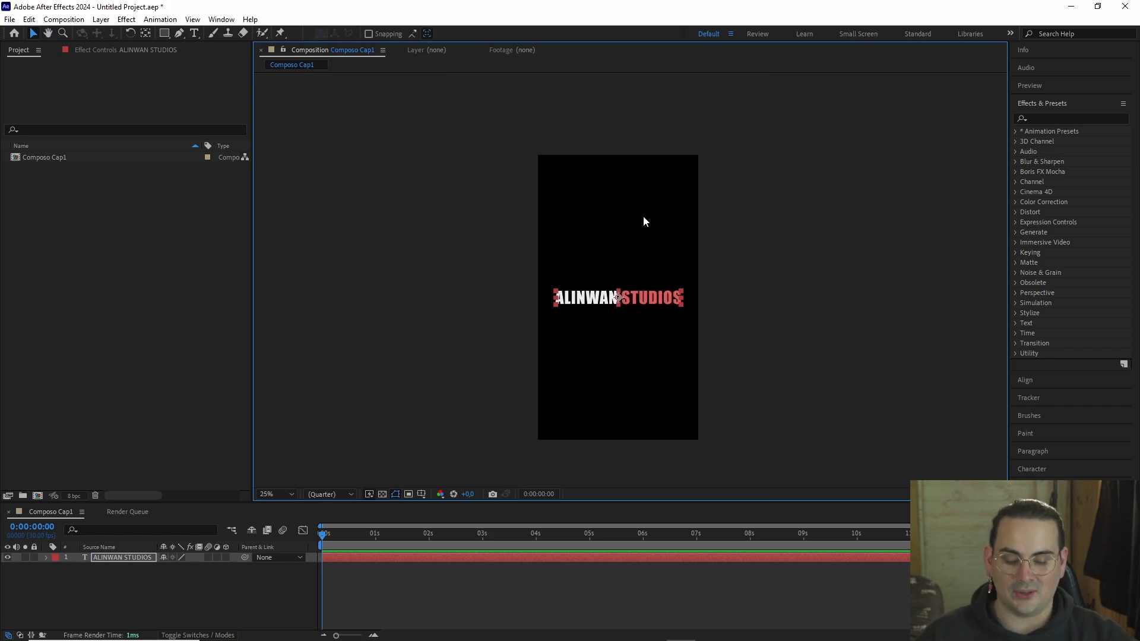
{"action": "scroll", "coordinate": [622, 297], "scroll_direction": "up", "scroll_amount": 6}
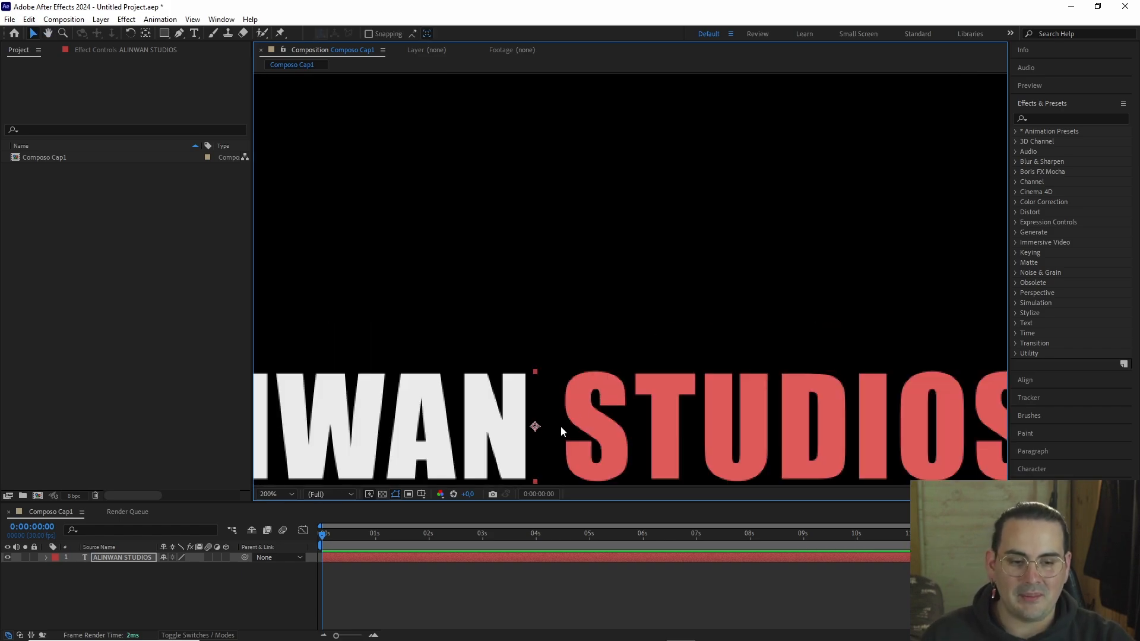
{"action": "scroll", "coordinate": [542, 400], "scroll_direction": "down", "scroll_amount": 2}
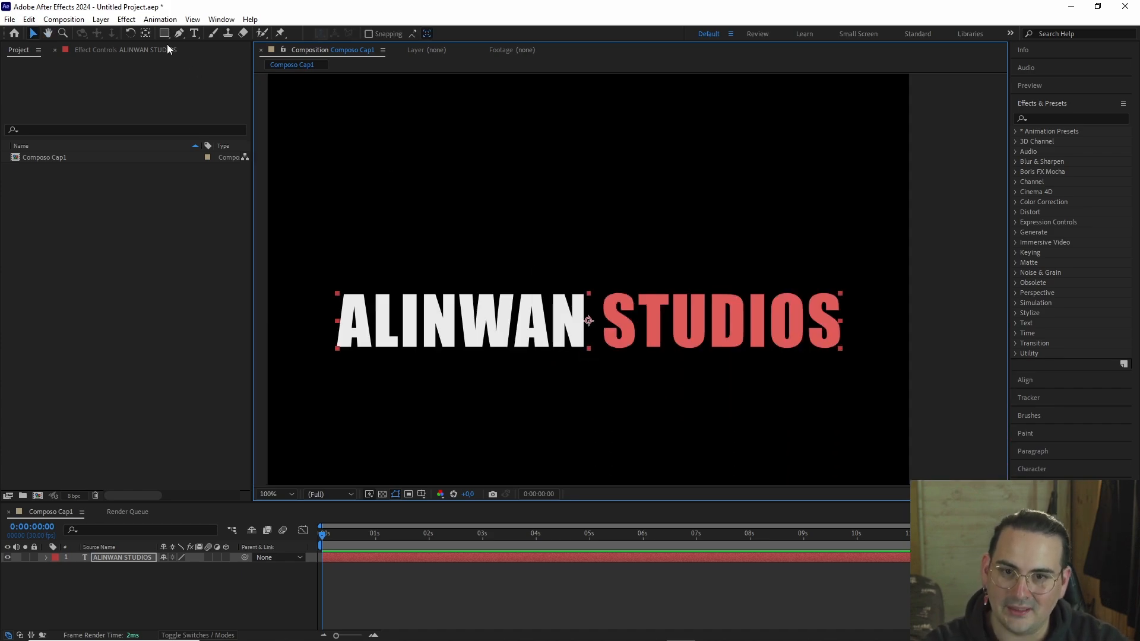
- Move the text layer's anchor point down to the lower edge of the text with the Pan Behind tool, and return to the Selection tool
{"action": "left_click", "coordinate": [145, 33]}
{"action": "left_click_drag", "start_coordinate": [589, 323], "coordinate": [592, 346]}
{"action": "scroll", "coordinate": [606, 339], "scroll_direction": "down", "scroll_amount": 4}
{"action": "scroll", "coordinate": [632, 308], "scroll_direction": "up", "scroll_amount": 2}
{"action": "key", "text": "v"}
- Apply Center In View to the text layer while its anchor point sits at the text's lower edge
{"action": "right_click", "coordinate": [623, 298]}
{"action": "mouse_move", "coordinate": [721, 330]}
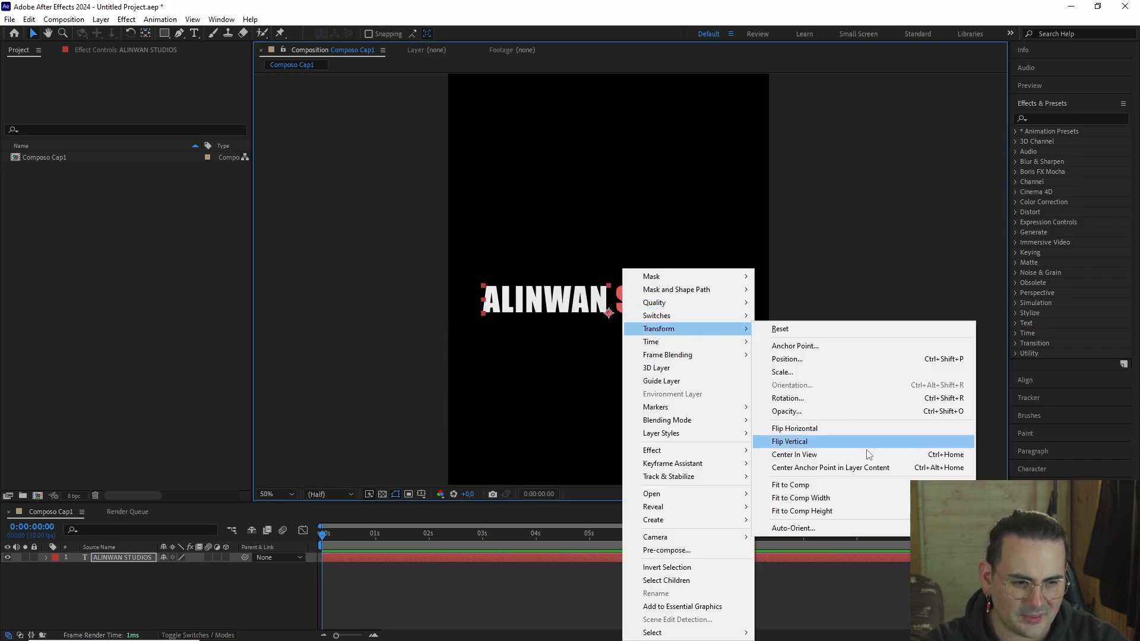
{"action": "left_click", "coordinate": [814, 455]}
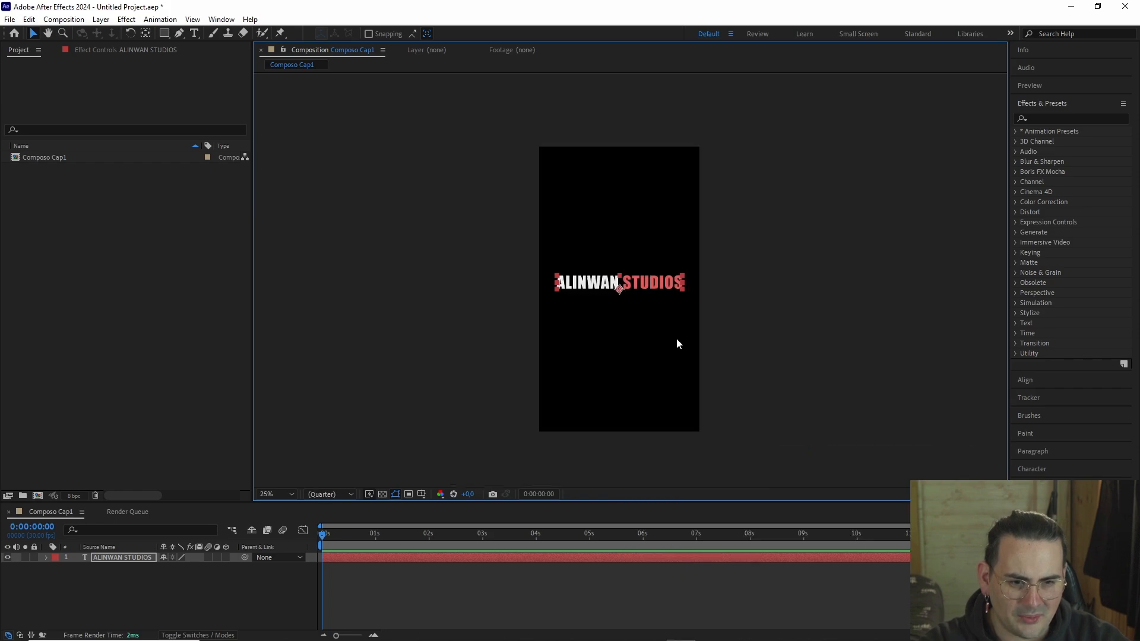
{"action": "scroll", "coordinate": [630, 314], "scroll_direction": "down", "scroll_amount": 2}
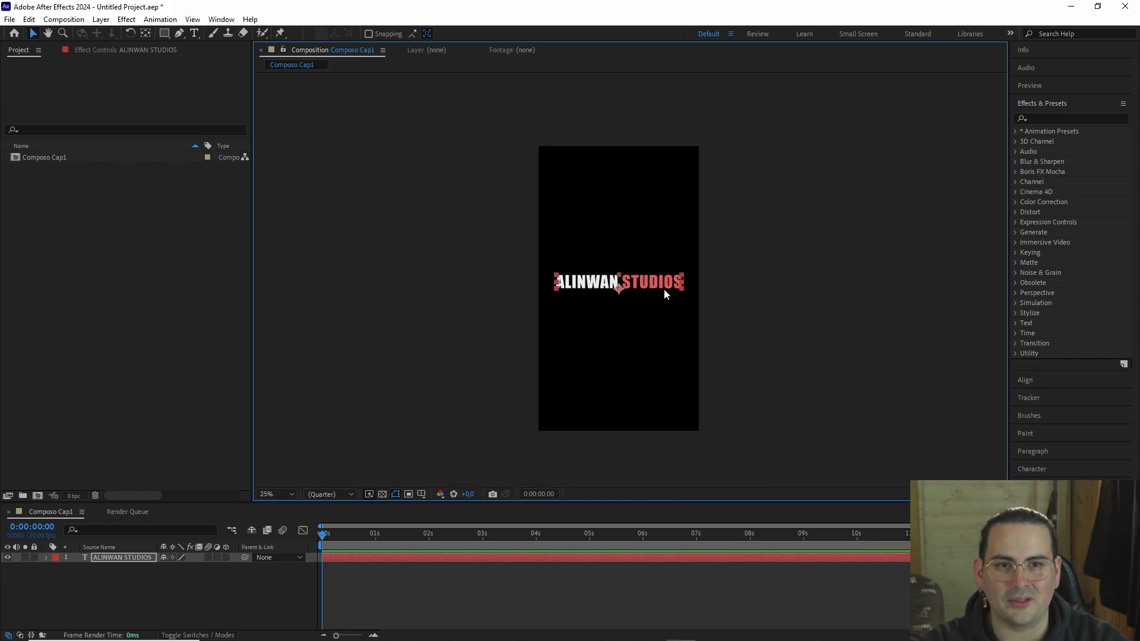
{"action": "scroll", "coordinate": [647, 287], "scroll_direction": "up", "scroll_amount": 2}
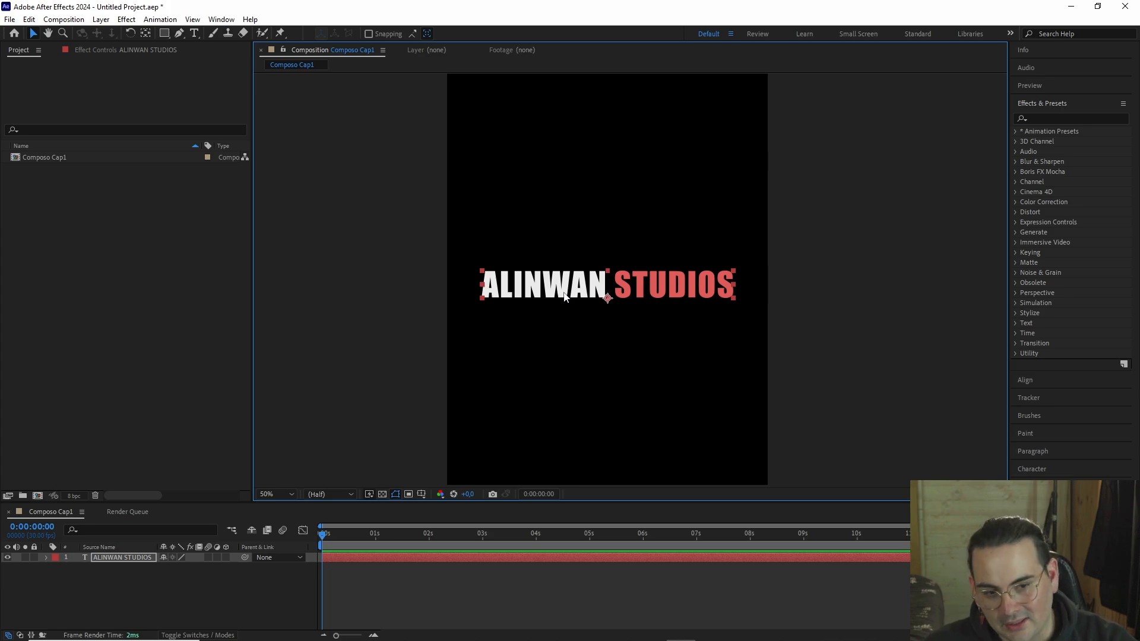
- Centre the anchor point in the text layer's content and apply Center In View to place the text exactly mid-composition
{"action": "right_click", "coordinate": [605, 288]}
{"action": "mouse_move", "coordinate": [711, 334]}
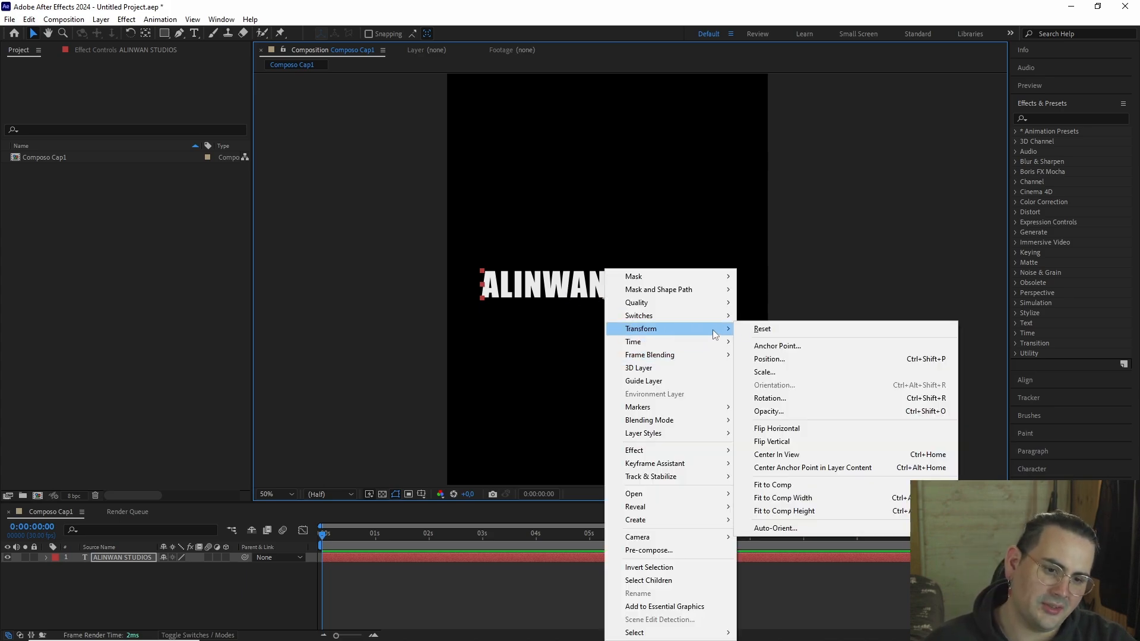
{"action": "left_click", "coordinate": [827, 470]}
{"action": "right_click", "coordinate": [614, 286]}
{"action": "mouse_move", "coordinate": [706, 331]}
{"action": "left_click", "coordinate": [810, 454]}
{"action": "key", "text": "comma"}
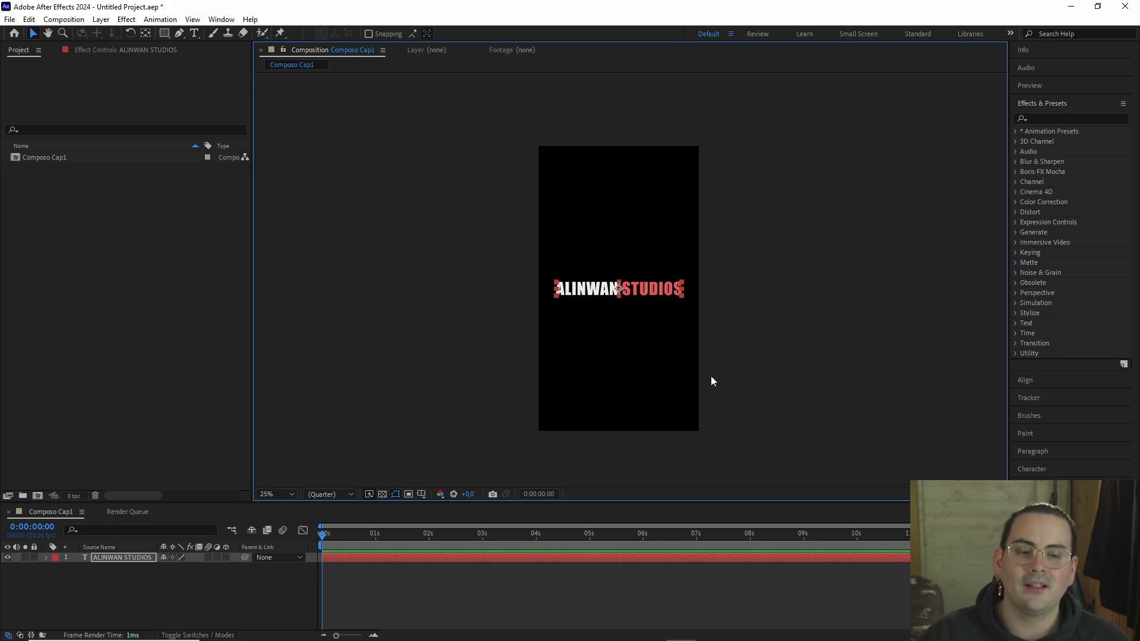
- Examine the text layer's anchor point and centring up close at 50% and 100% magnification
{"action": "key", "text": "period"}
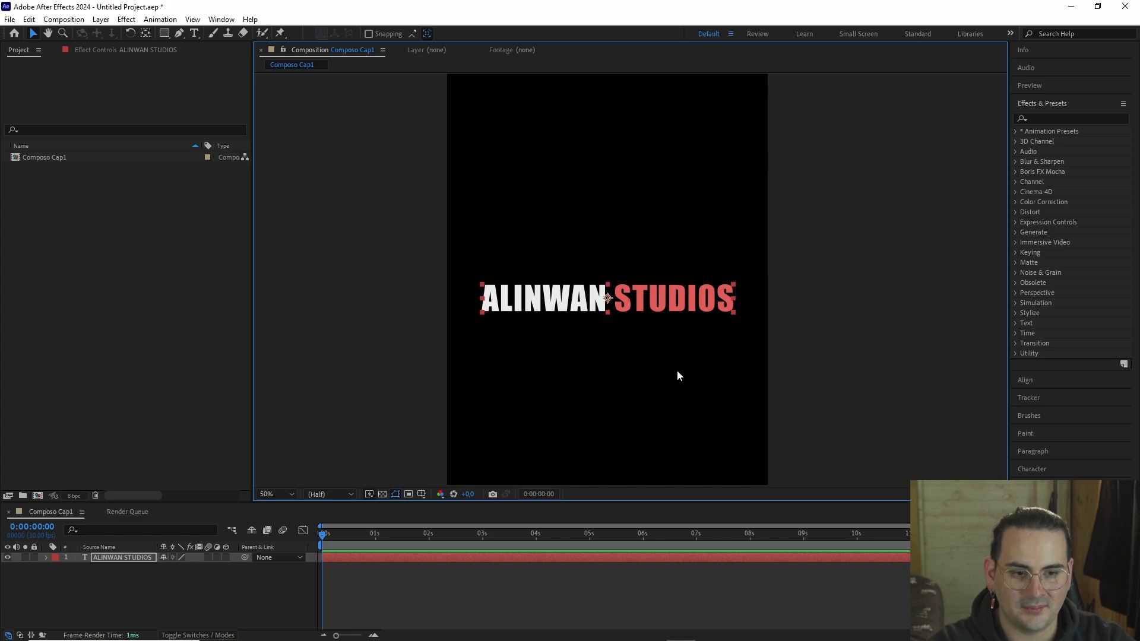
{"action": "key", "text": "period"}
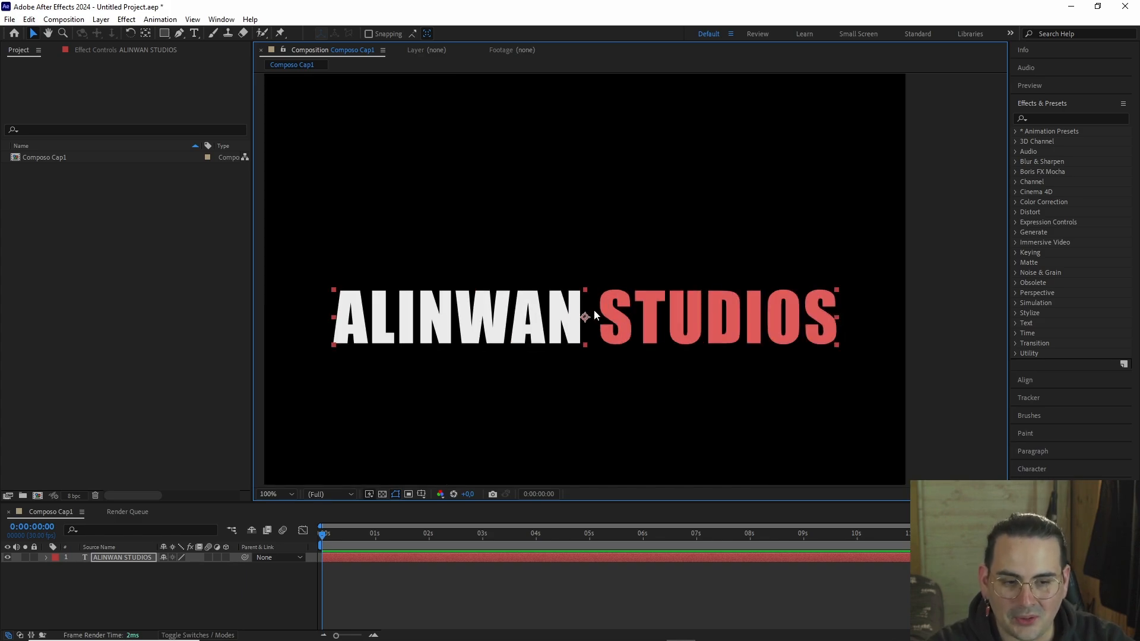
{"action": "key", "text": "comma"}
{"action": "key", "text": "comma"}
{"action": "key", "text": "comma"}
{"action": "key", "text": "period"}
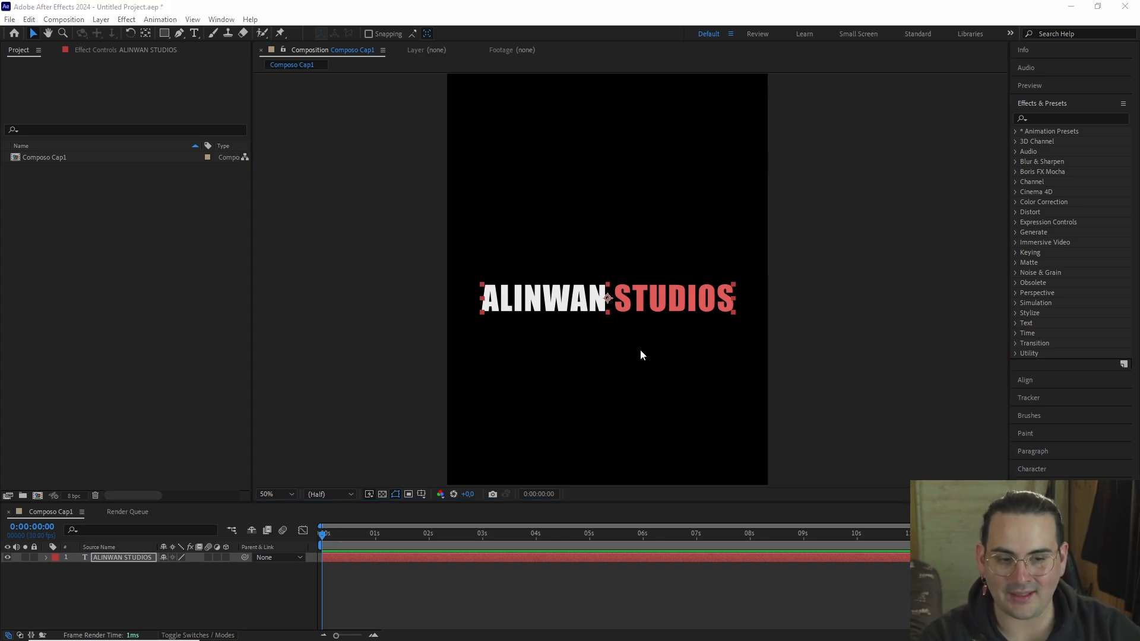
{"action": "mouse_move", "coordinate": [553, 299]}
{"action": "left_mouse_down"}
{"action": "mouse_move", "coordinate": [679, 230]}
{"action": "mouse_move", "coordinate": [735, 259]}
{"action": "mouse_move", "coordinate": [708, 325]}
{"action": "mouse_move", "coordinate": [781, 324]}
{"action": "mouse_move", "coordinate": [548, 281]}
{"action": "mouse_move", "coordinate": [414, 290]}
{"action": "mouse_move", "coordinate": [657, 287]}
{"action": "mouse_move", "coordinate": [563, 304]}
{"action": "left_mouse_up"}
- Expand the text layer in the timeline to show its Text and Transform properties
{"action": "left_click", "coordinate": [128, 558]}
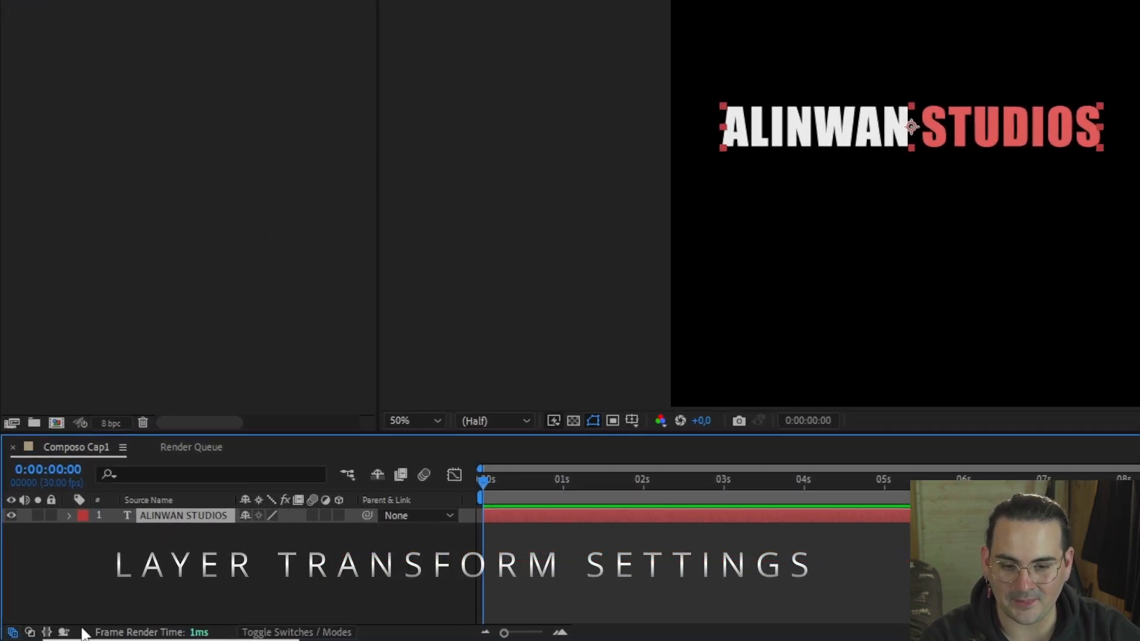
{"action": "left_click", "coordinate": [69, 515]}
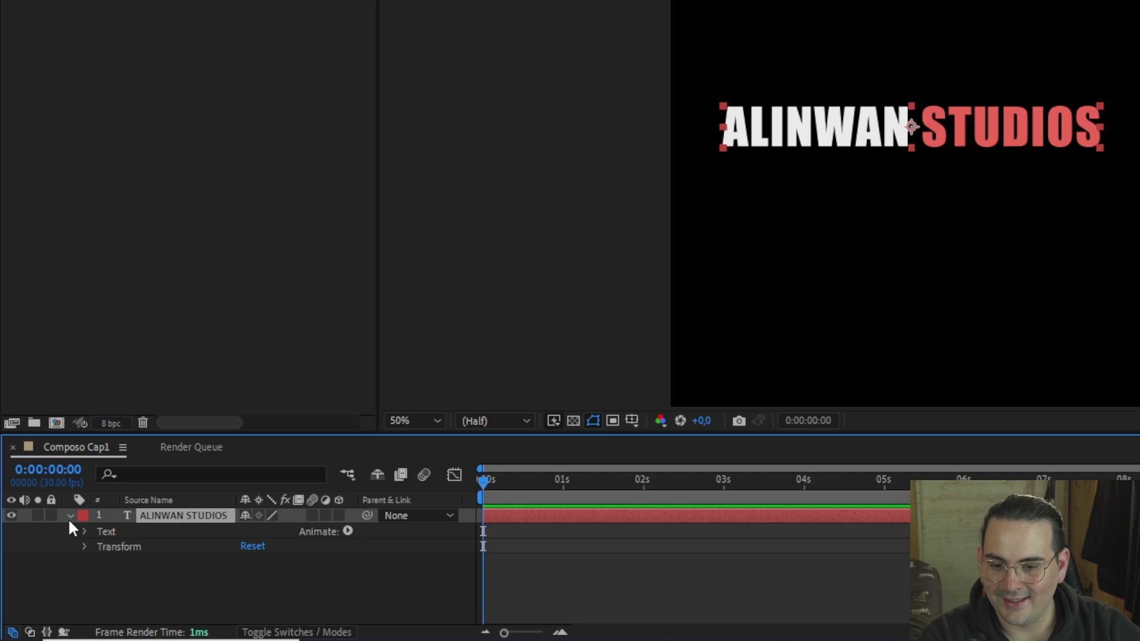
{"action": "left_click", "coordinate": [84, 547]}
{"action": "left_click", "coordinate": [82, 530]}
{"action": "scroll", "coordinate": [106, 543], "scroll_direction": "up", "scroll_amount": 2}
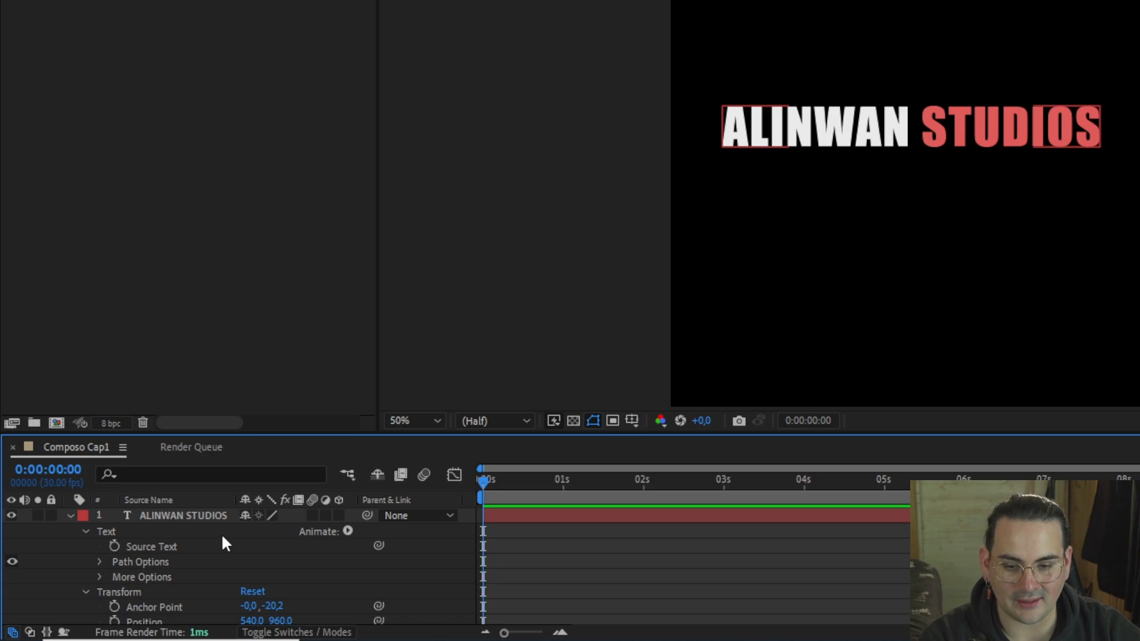
- Look through the text layer's Animate properties, Path Options and More Options, and collapse the Text group
{"action": "left_click", "coordinate": [343, 532]}
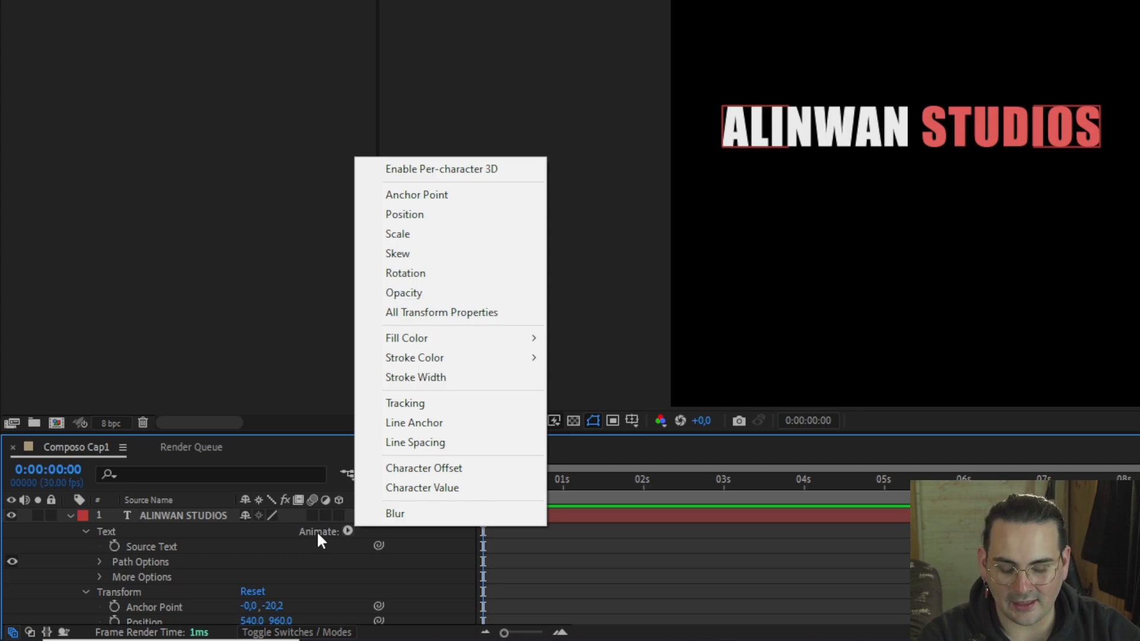
{"action": "left_click", "coordinate": [316, 530]}
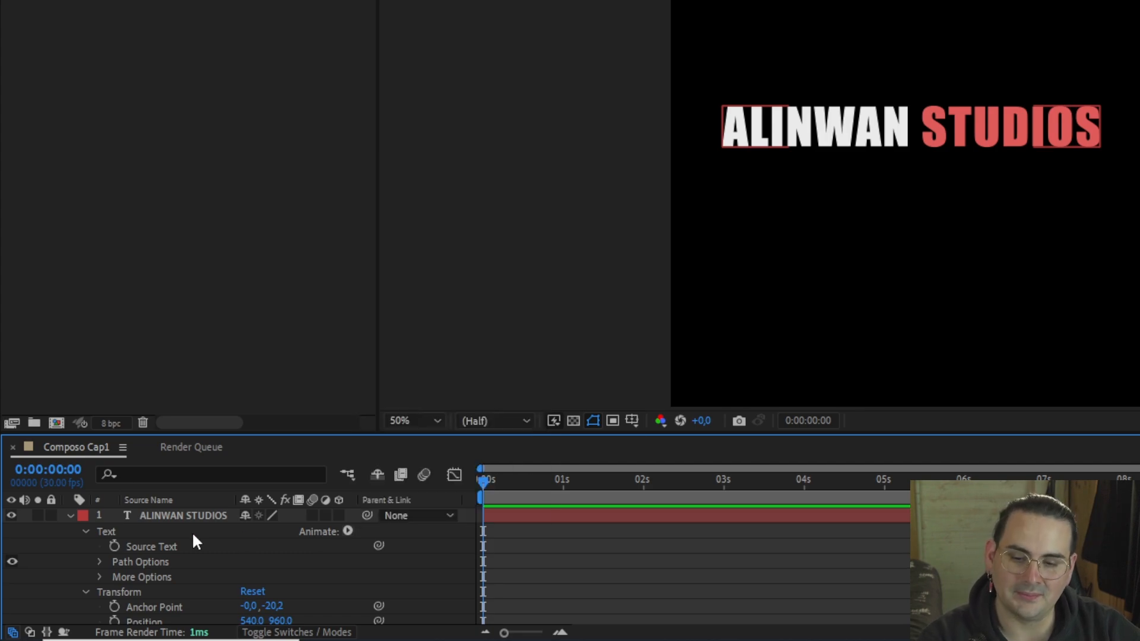
{"action": "left_click", "coordinate": [99, 562]}
{"action": "left_click", "coordinate": [100, 561]}
{"action": "left_click", "coordinate": [100, 576]}
{"action": "left_click", "coordinate": [100, 557]}
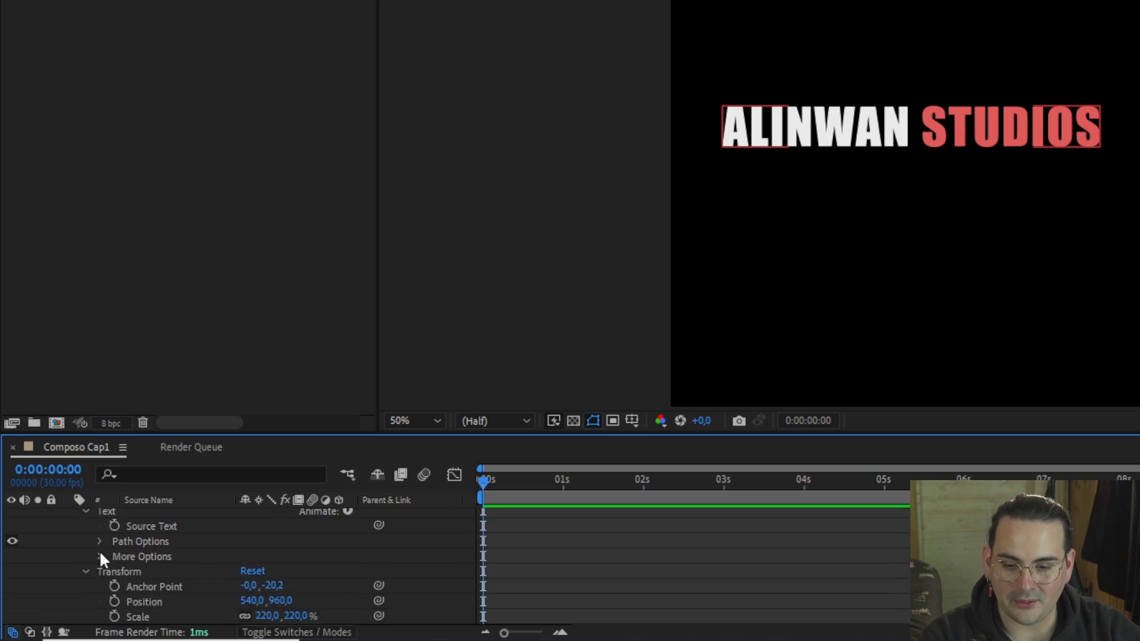
{"action": "scroll", "coordinate": [100, 554], "scroll_direction": "up", "scroll_amount": 1}
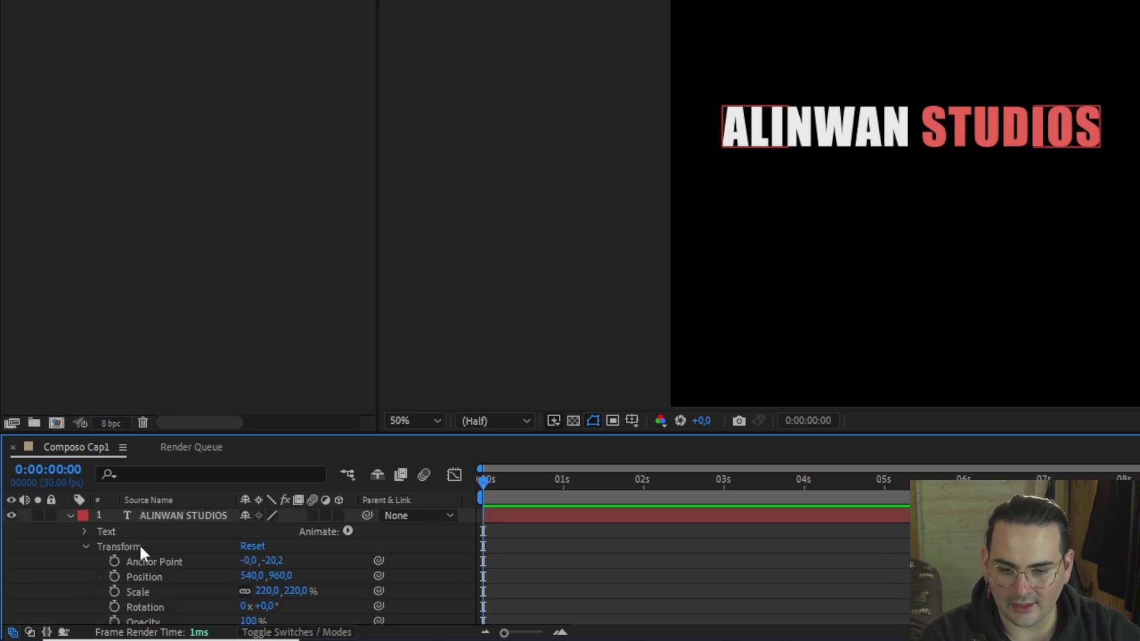
- Try adjusting the text layer's Transform values and undo the changes
{"action": "left_click", "coordinate": [140, 547]}
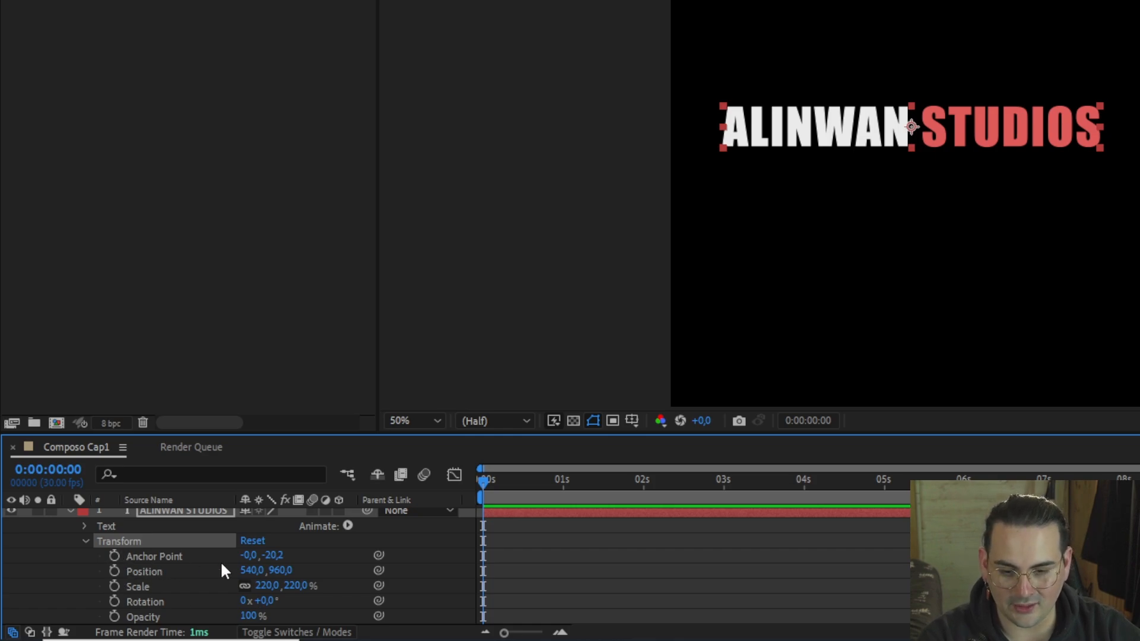
{"action": "left_click_drag", "start_coordinate": [257, 581], "coordinate": [334, 620]}
{"action": "key", "text": "ctrl+z"}
{"action": "key", "text": "ctrl+z"}
{"action": "key", "text": "ctrl+z"}
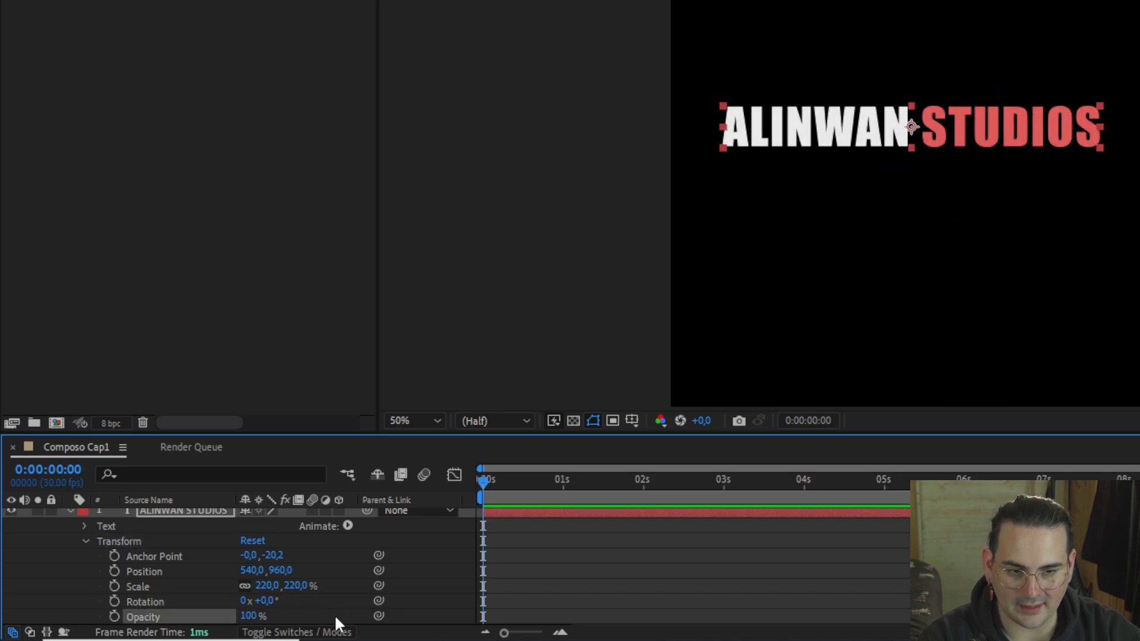
{"action": "key", "text": "ctrl+z"}
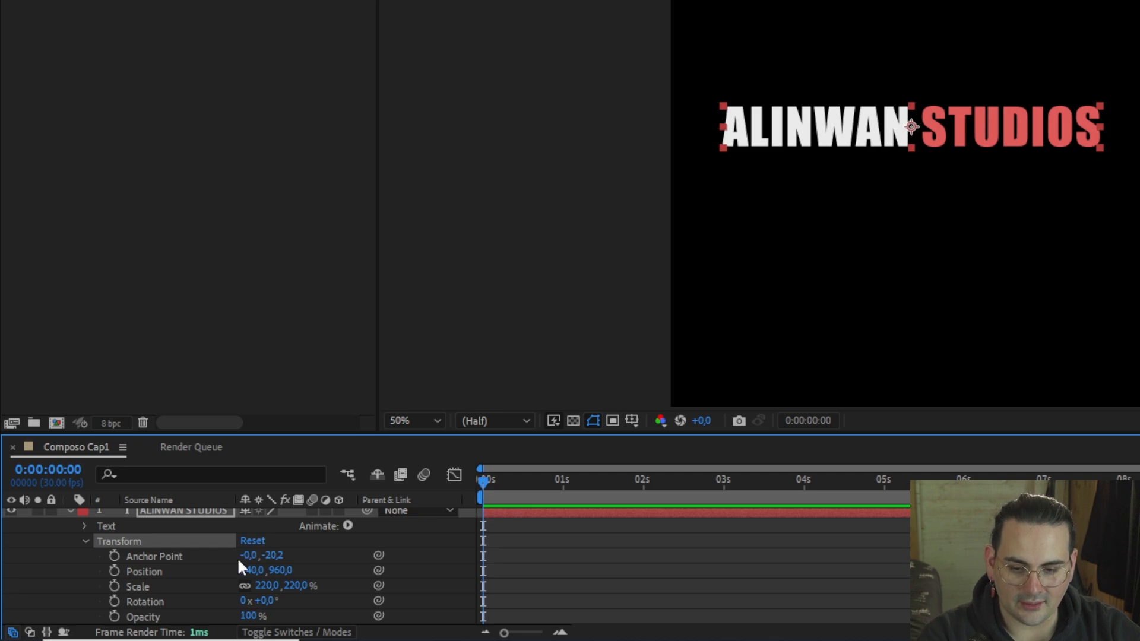
- Enable keyframing for the text layer's Scale with the current time at frame 5
{"action": "left_click", "coordinate": [148, 572]}
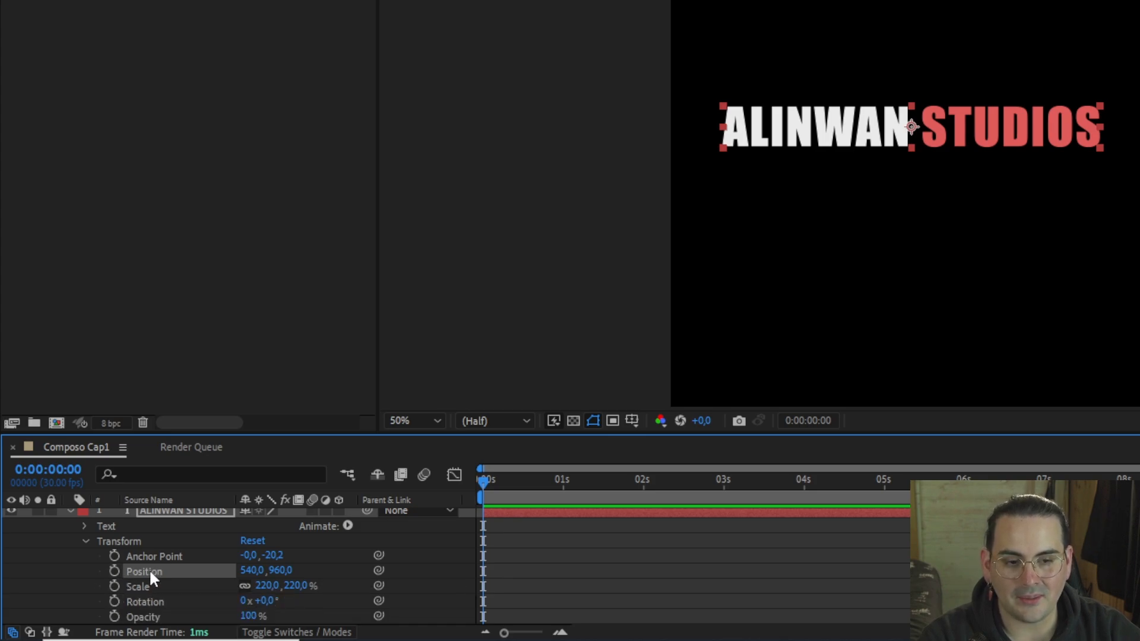
{"action": "scroll", "coordinate": [512, 575], "scroll_direction": "up", "scroll_amount": 3}
{"action": "left_click_drag", "start_coordinate": [617, 573], "coordinate": [806, 574]}
{"action": "left_click", "coordinate": [591, 480]}
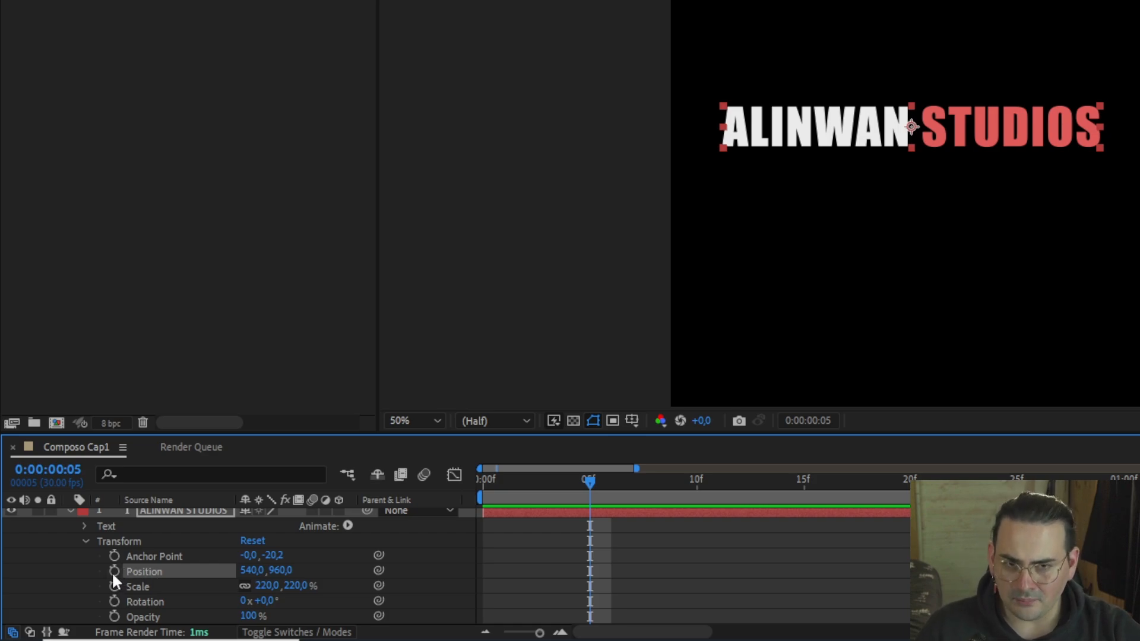
{"action": "left_click", "coordinate": [155, 586]}
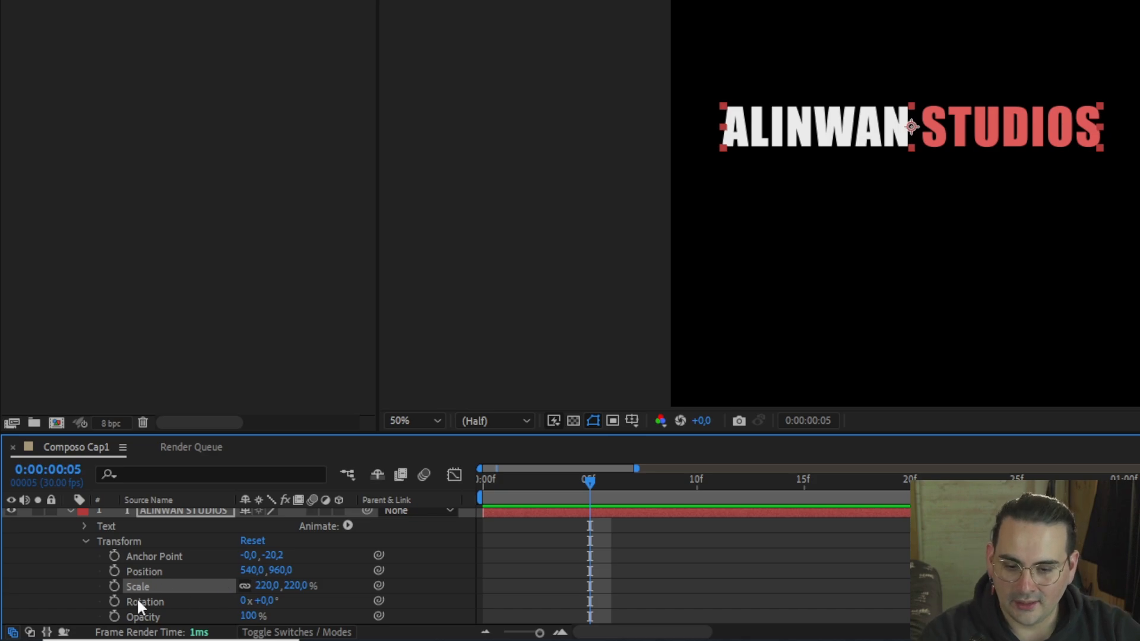
{"action": "left_click", "coordinate": [113, 586]}
- Move the Scale keyframe to frame 10 and set the current time to that frame
{"action": "scroll", "coordinate": [616, 594], "scroll_direction": "up", "scroll_amount": 2}
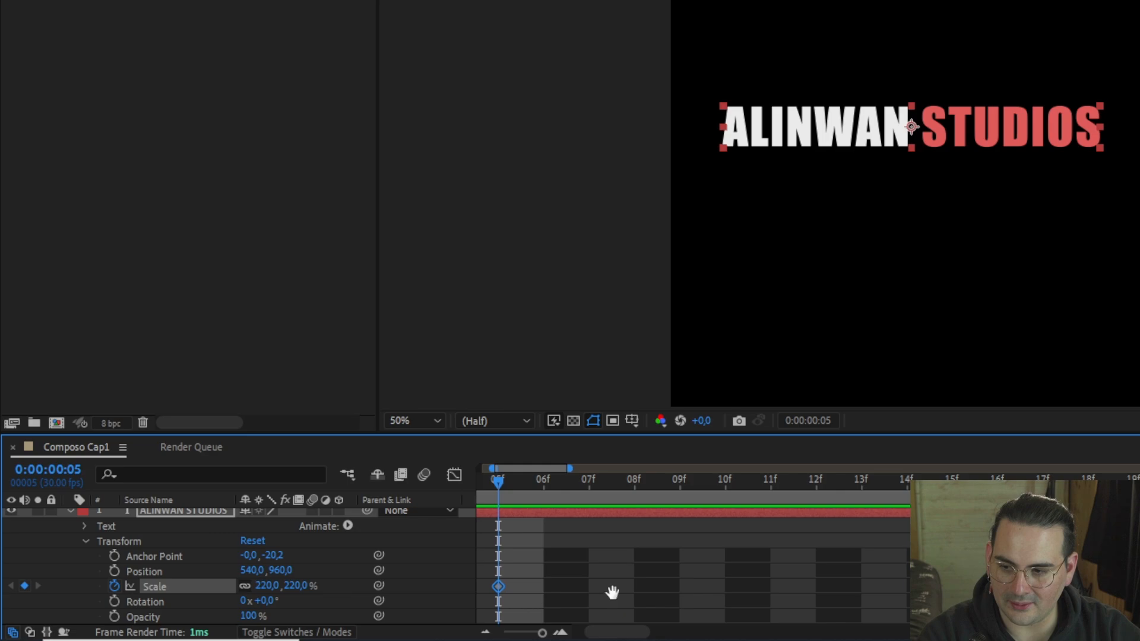
{"action": "left_click_drag", "start_coordinate": [605, 595], "coordinate": [828, 578]}
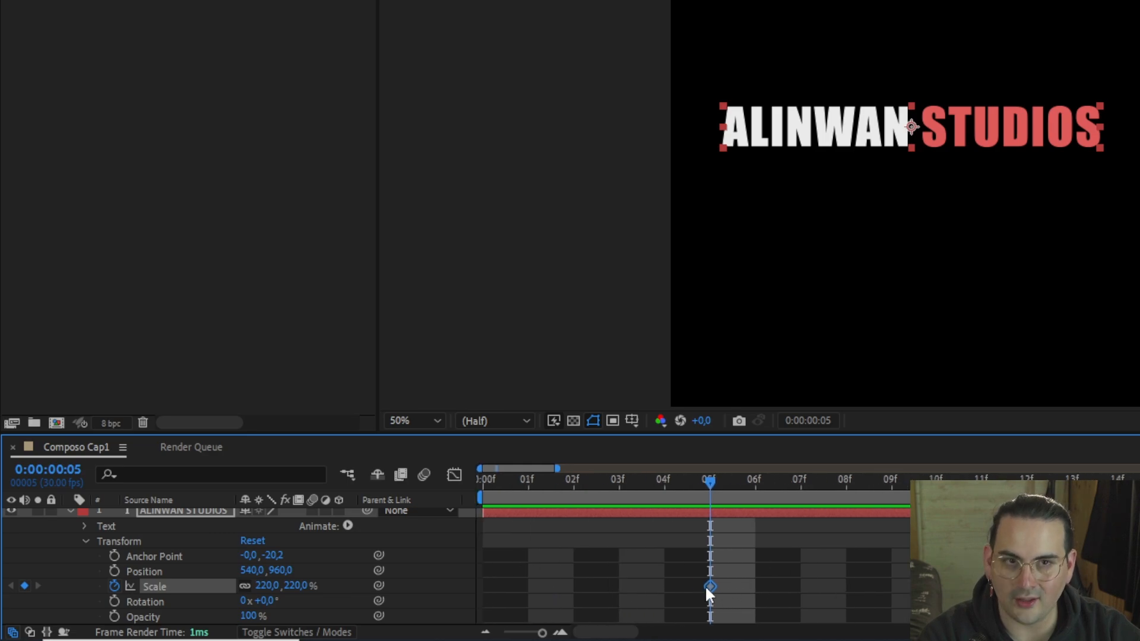
{"action": "scroll", "coordinate": [704, 585], "scroll_direction": "down", "scroll_amount": 3}
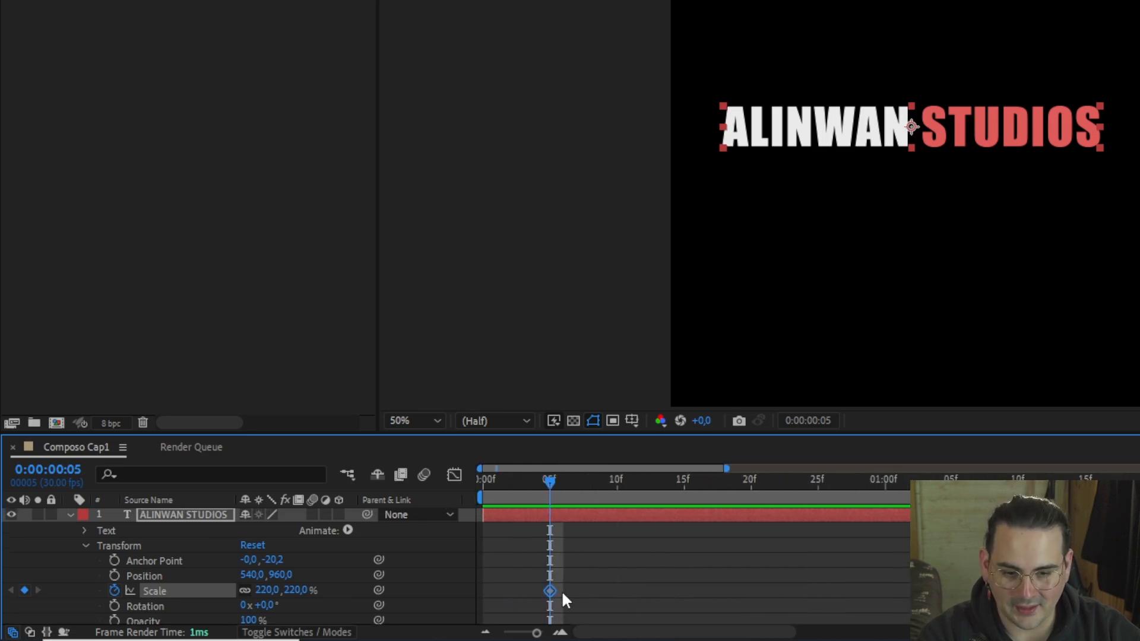
{"action": "left_click_drag", "start_coordinate": [549, 588], "coordinate": [618, 592]}
{"action": "left_click", "coordinate": [616, 481]}
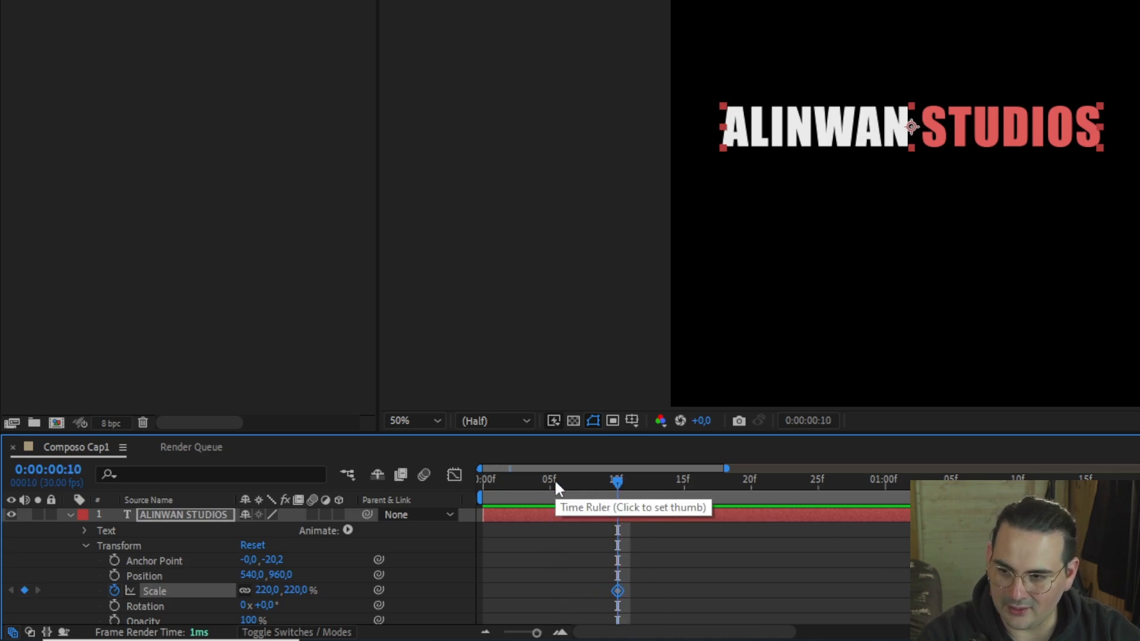
- Add a Scale keyframe of 0% at frame 0 of the text layer
{"action": "left_click_drag", "start_coordinate": [621, 481], "coordinate": [606, 483]}
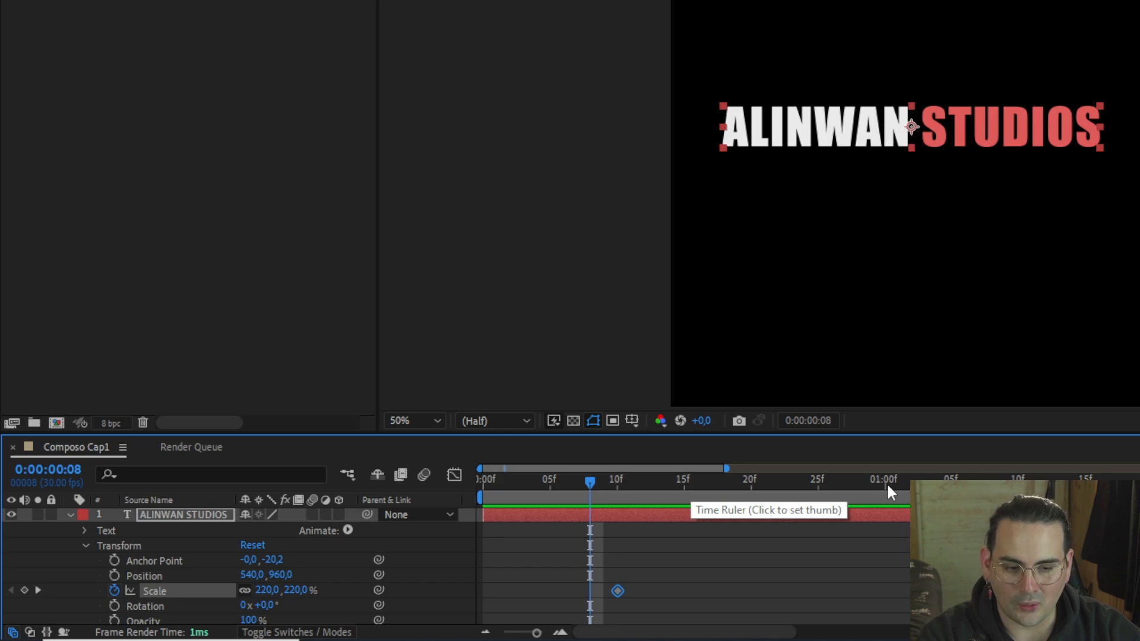
{"action": "left_click_drag", "start_coordinate": [661, 484], "coordinate": [478, 497]}
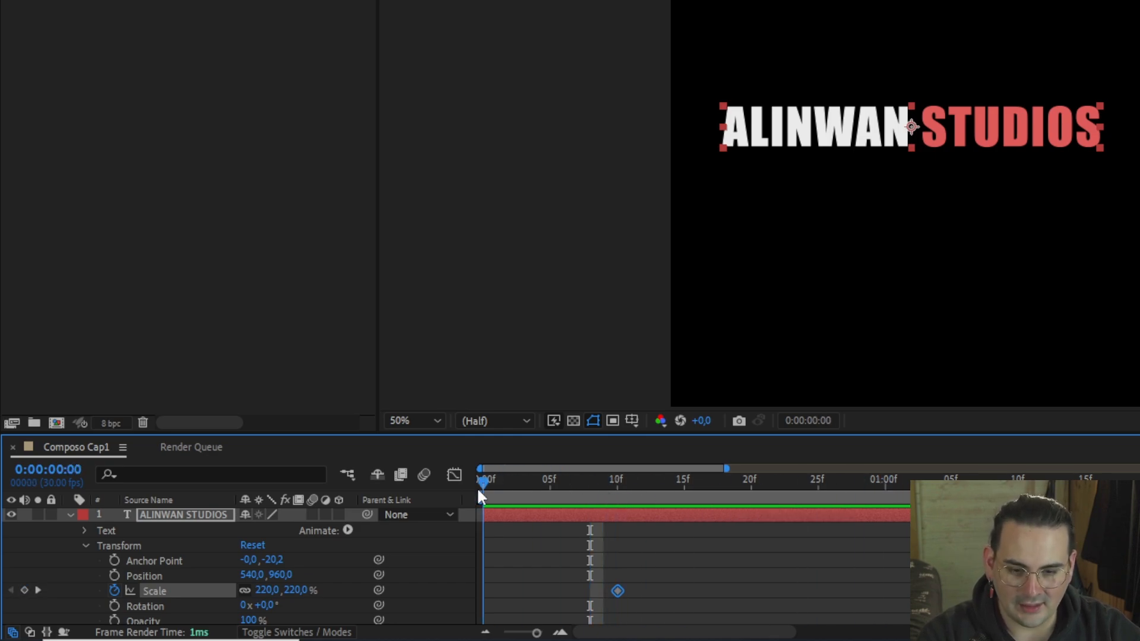
{"action": "left_click", "coordinate": [266, 590]}
{"action": "type", "text": "0"}
{"action": "key", "text": "Return"}
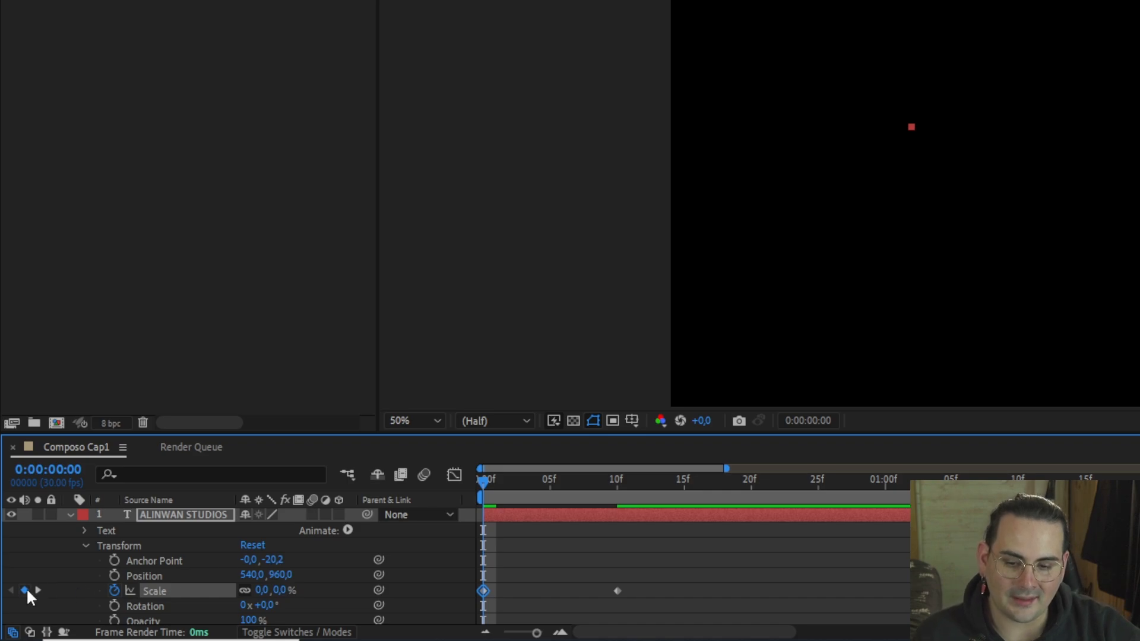
- Scrub ahead to frame 13, try nudging the text in the composition, and undo the nudge
{"action": "left_click_drag", "start_coordinate": [491, 483], "coordinate": [657, 517]}
{"action": "left_click_drag", "start_coordinate": [851, 134], "coordinate": [851, 139]}
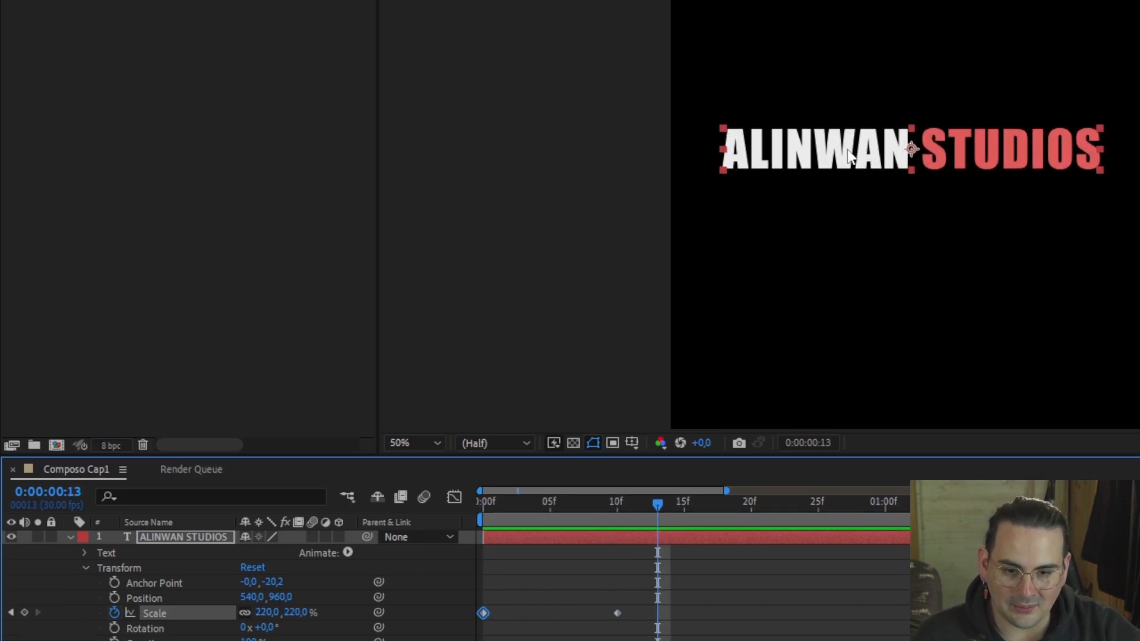
{"action": "key", "text": "ctrl+z"}
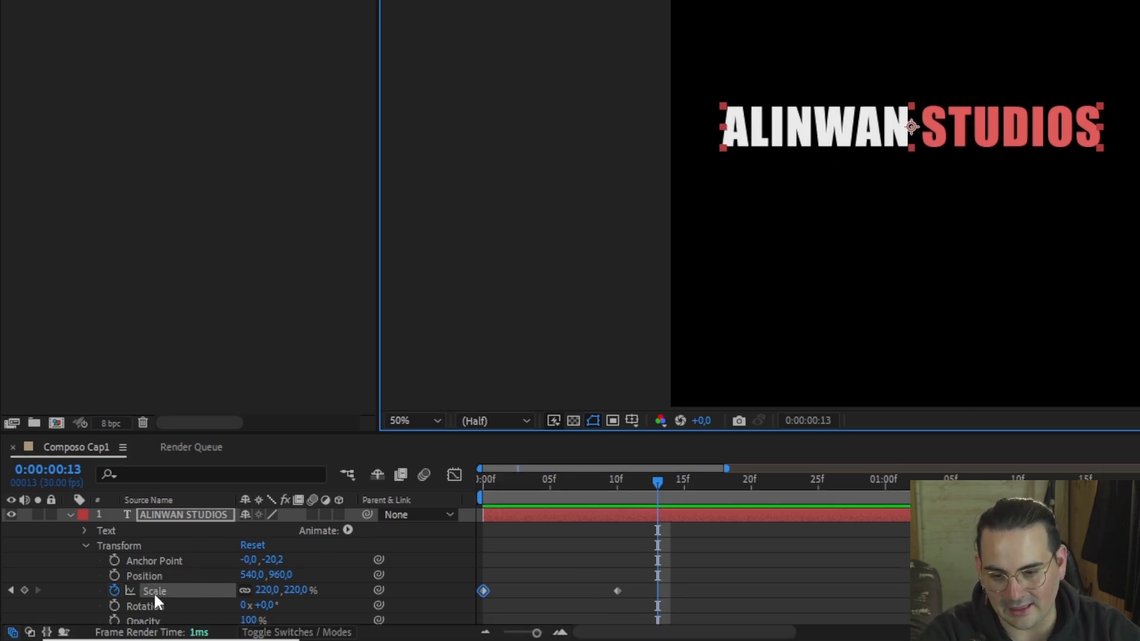
- Select both Scale keyframes and show only the layer's animated property, undoing a trial change of the Scale value
{"action": "left_click", "coordinate": [153, 591]}
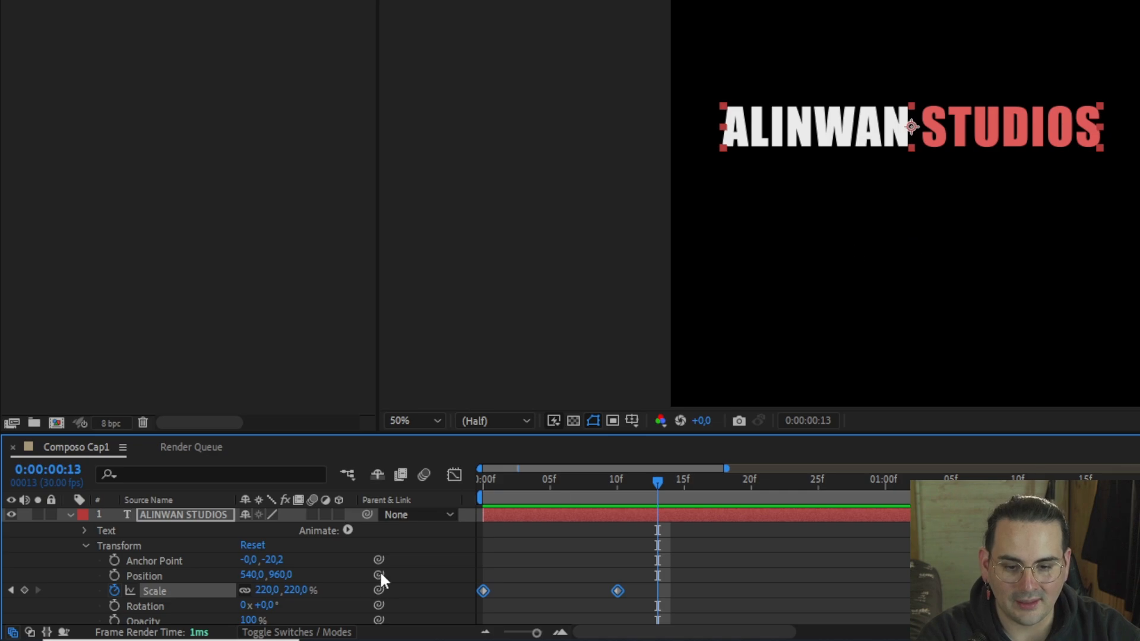
{"action": "key", "text": "s"}
{"action": "key", "text": "u"}
{"action": "key", "text": "u"}
{"action": "left_click_drag", "start_coordinate": [267, 546], "coordinate": [399, 573]}
{"action": "key", "text": "ctrl+z"}
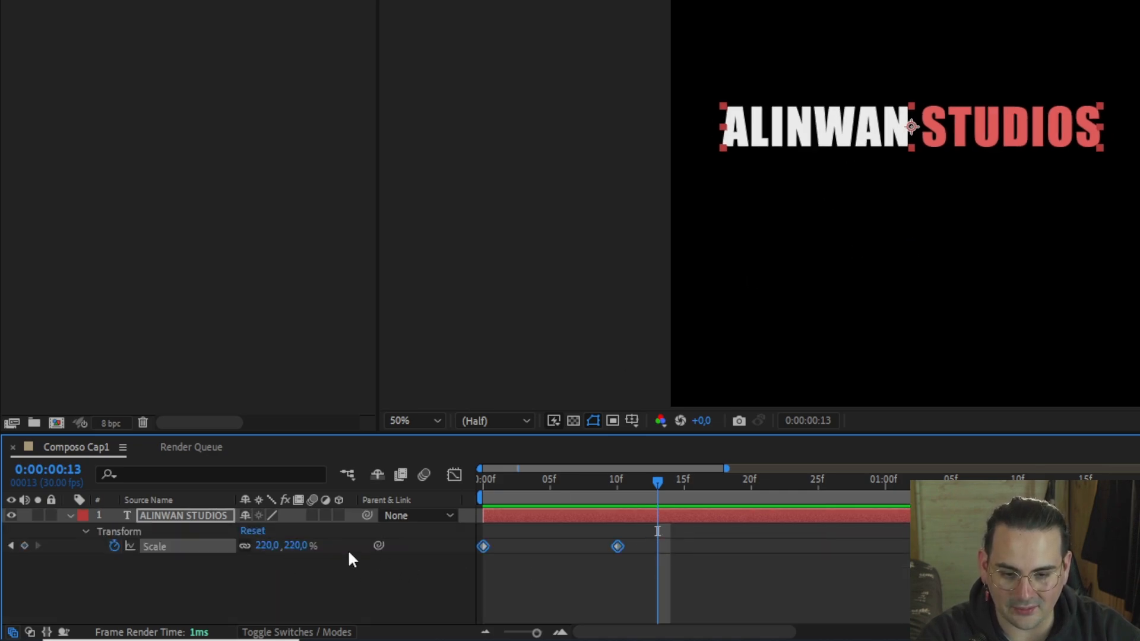
- Return to the first frame and preview the text's scale-up animation several times
{"action": "left_click_drag", "start_coordinate": [644, 478], "coordinate": [484, 506]}
{"action": "key", "text": "space"}
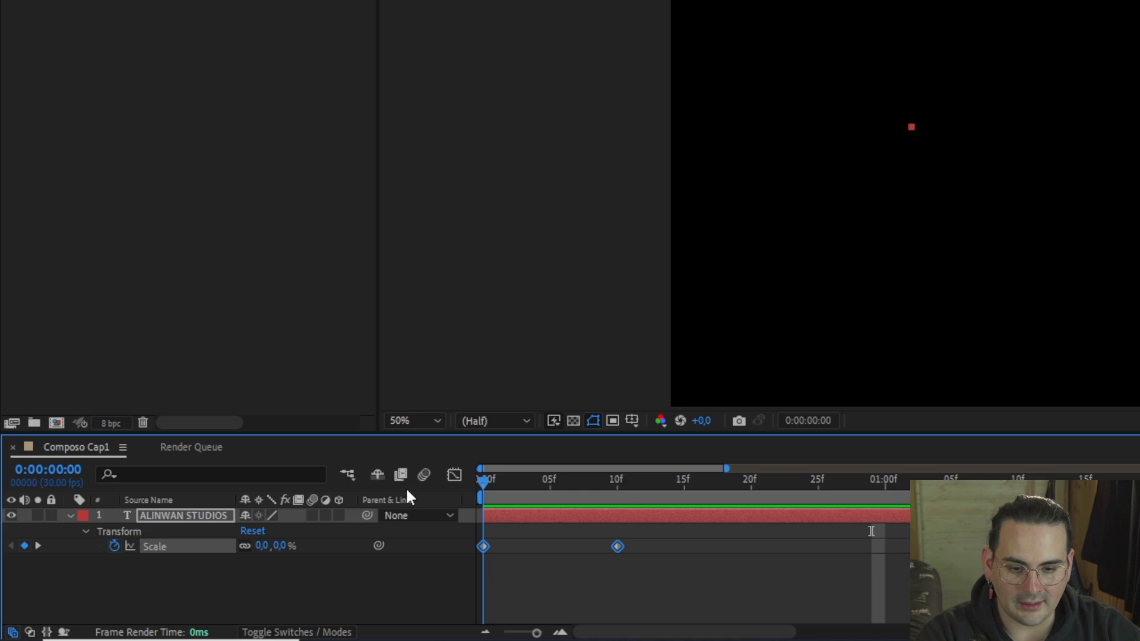
{"action": "key", "text": "space"}
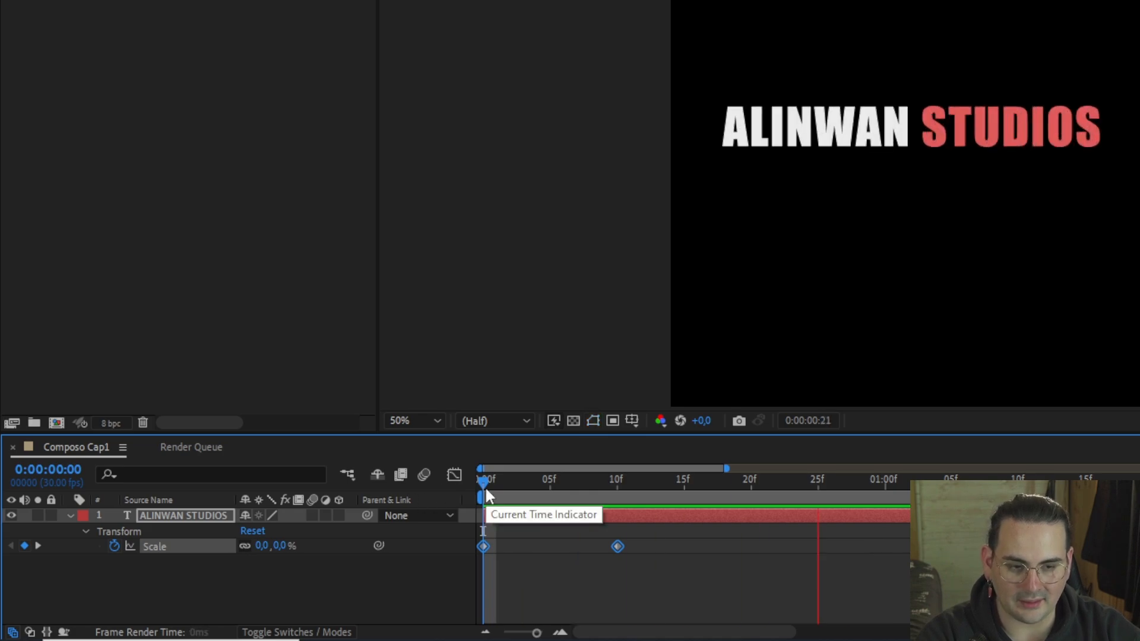
{"action": "key", "text": "space"}
{"action": "key", "text": "space"}
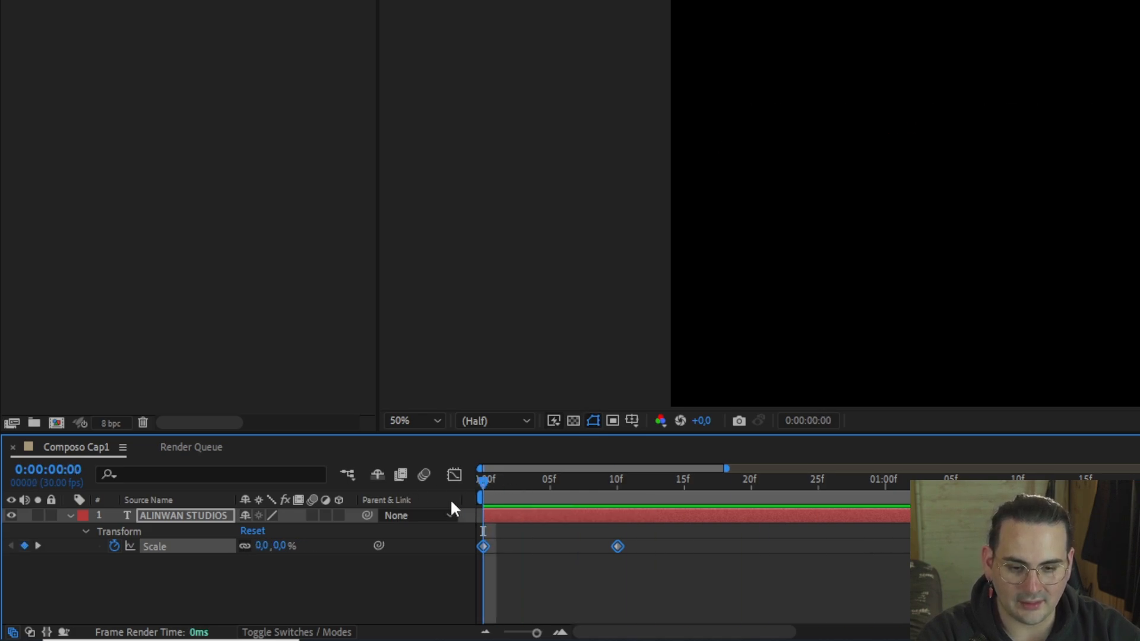
{"action": "key", "text": "space"}
{"action": "key", "text": "space"}
{"action": "key", "text": "space"}
{"action": "key", "text": "Home"}
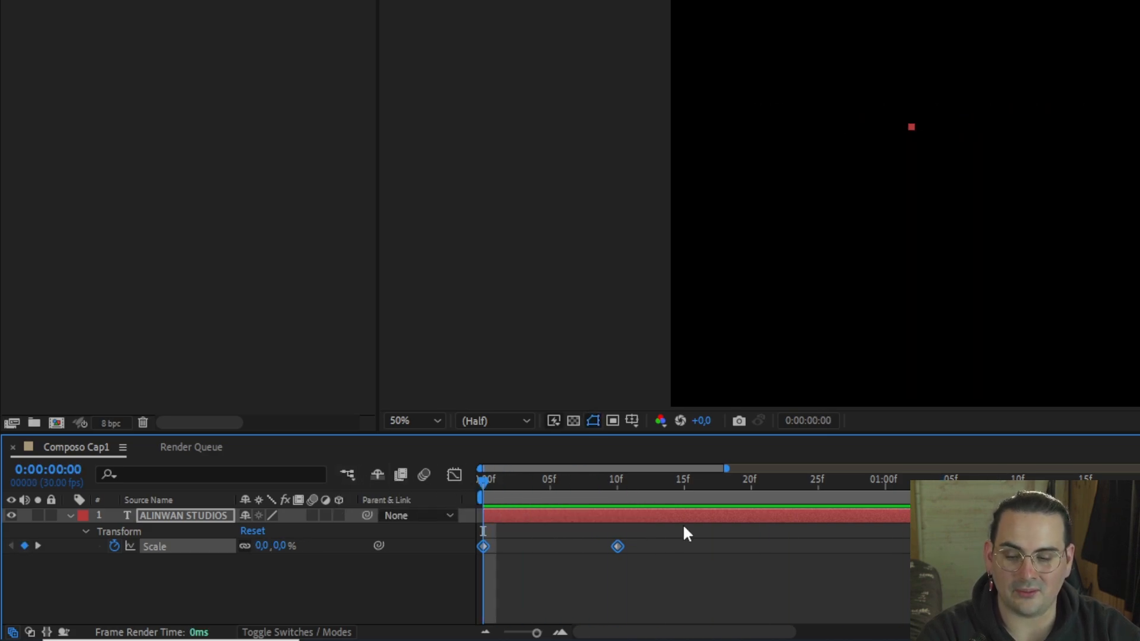
{"action": "key", "text": "space"}
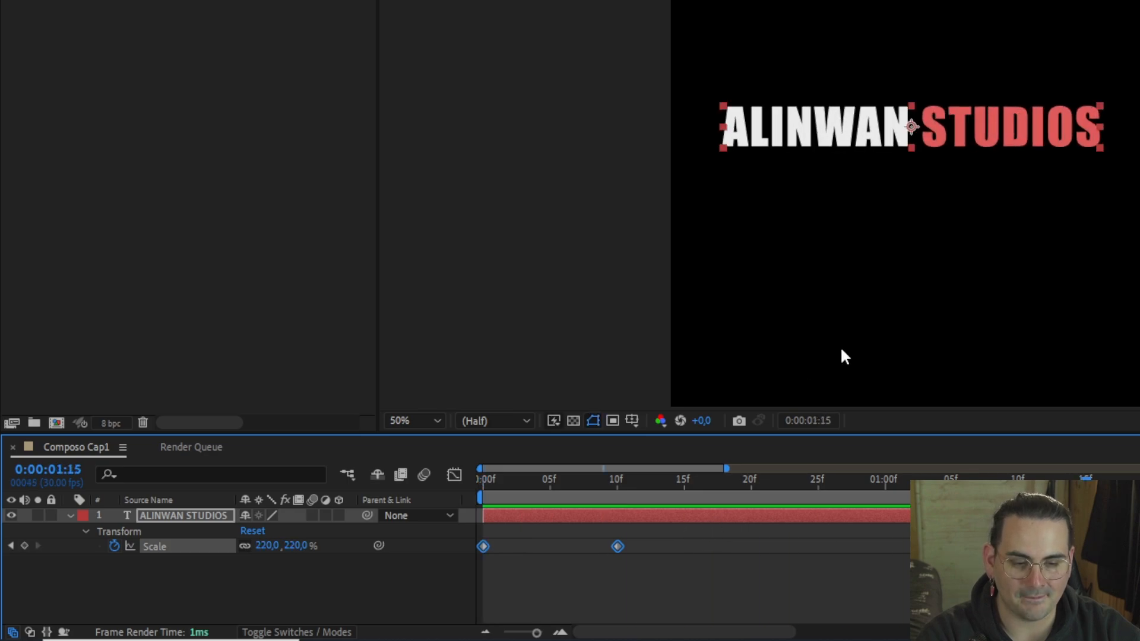
{"action": "key", "text": "space"}
{"action": "key", "text": "space"}
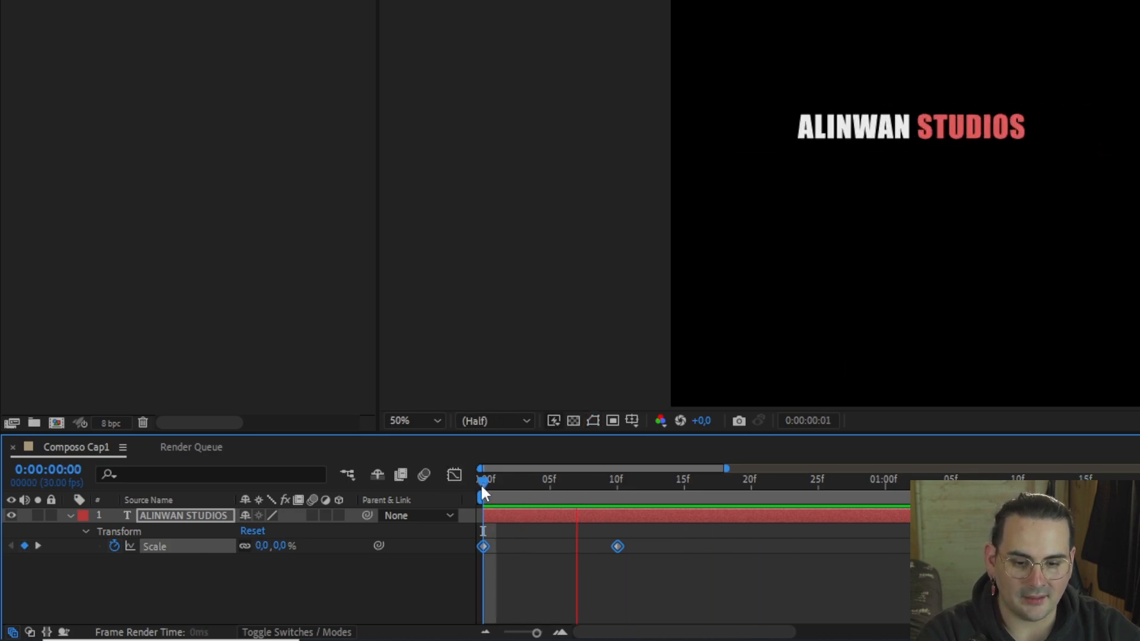
{"action": "key", "text": "space"}
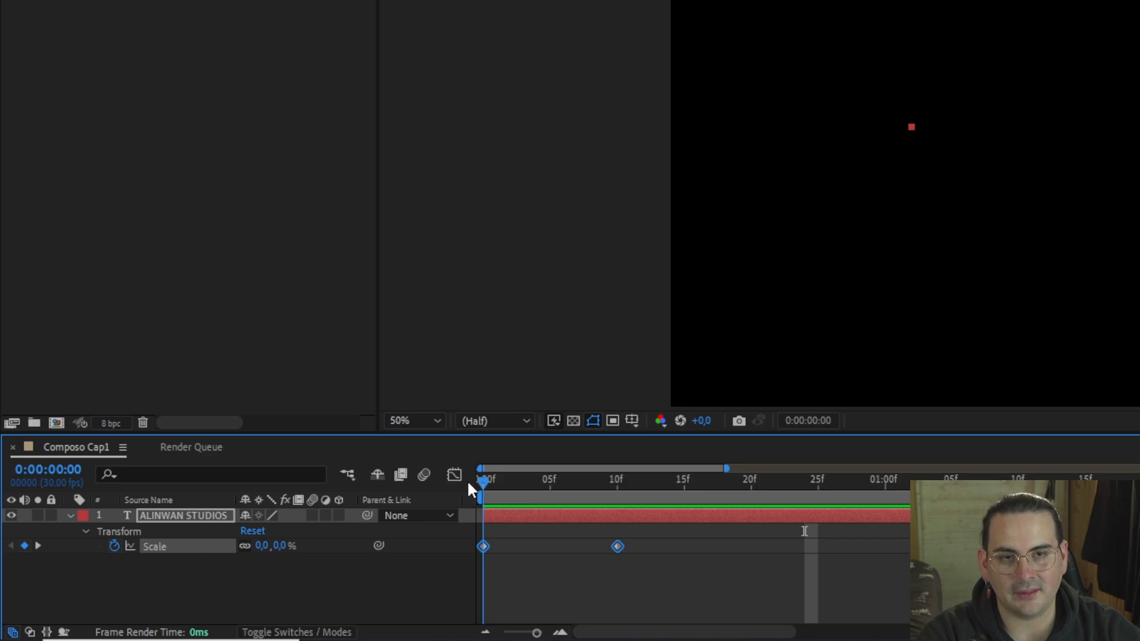
{"action": "key", "text": "space"}
{"action": "key", "text": "space"}
{"action": "key", "text": "space"}
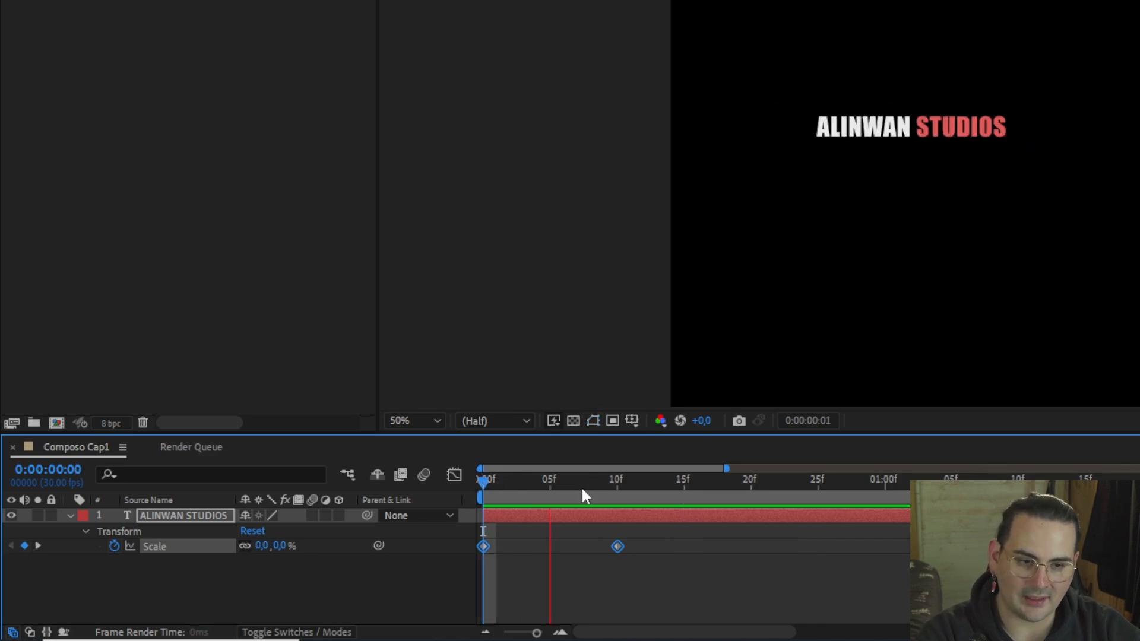
- Replay the text's scale-up animation, returning to the first frame before the last playback
{"action": "key", "text": "space"}
{"action": "key", "text": "space"}
{"action": "key", "text": "space"}
{"action": "key", "text": "space"}
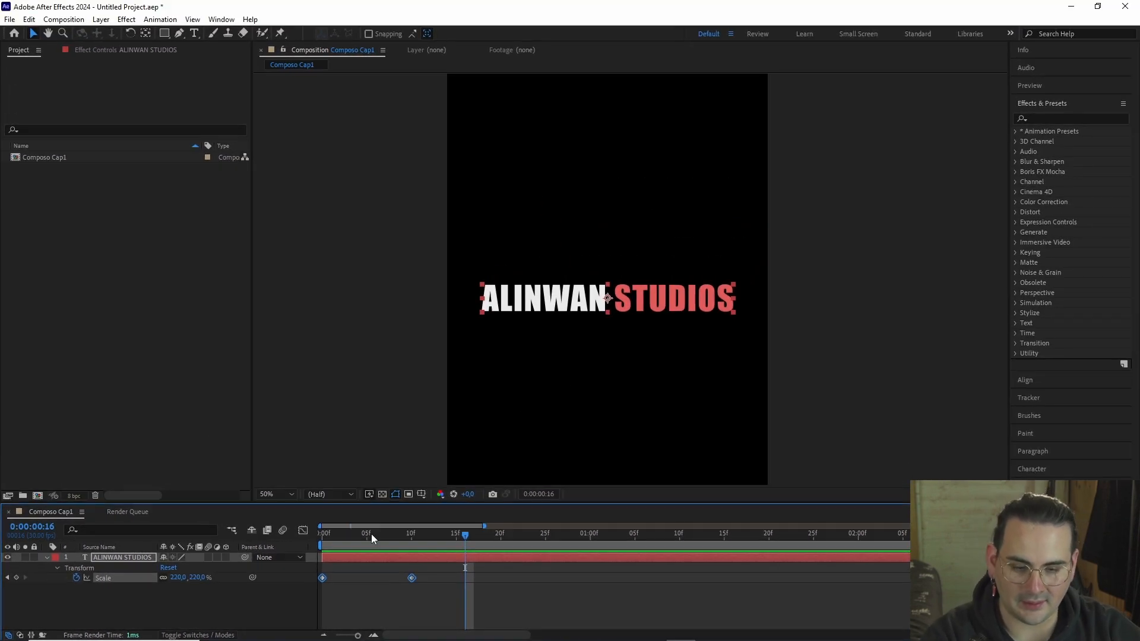
{"action": "left_click_drag", "start_coordinate": [372, 535], "coordinate": [305, 537]}
{"action": "key", "text": "space"}
{"action": "key", "text": "space"}
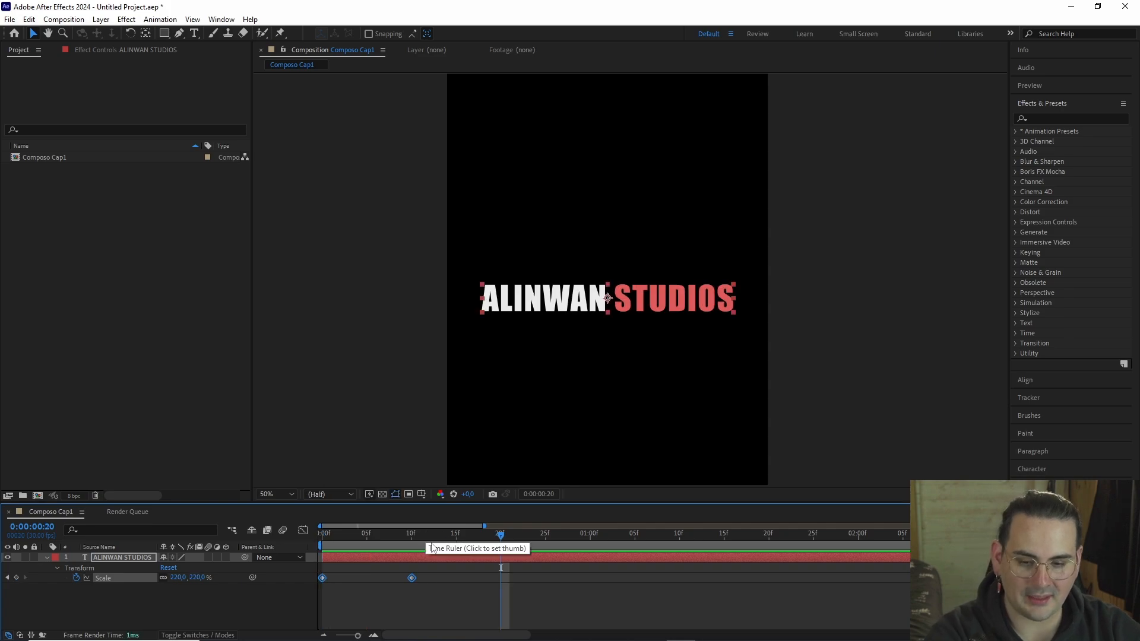
- Expand the text layer's full Transform group, then show only its Position property
{"action": "key", "text": "p"}
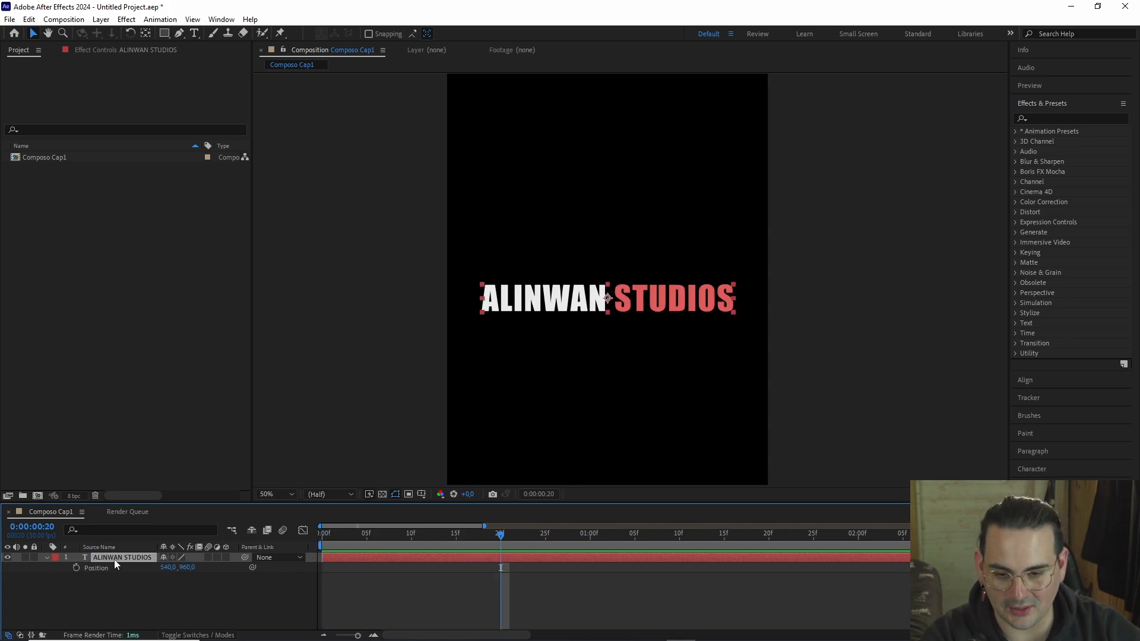
{"action": "left_click", "coordinate": [46, 558]}
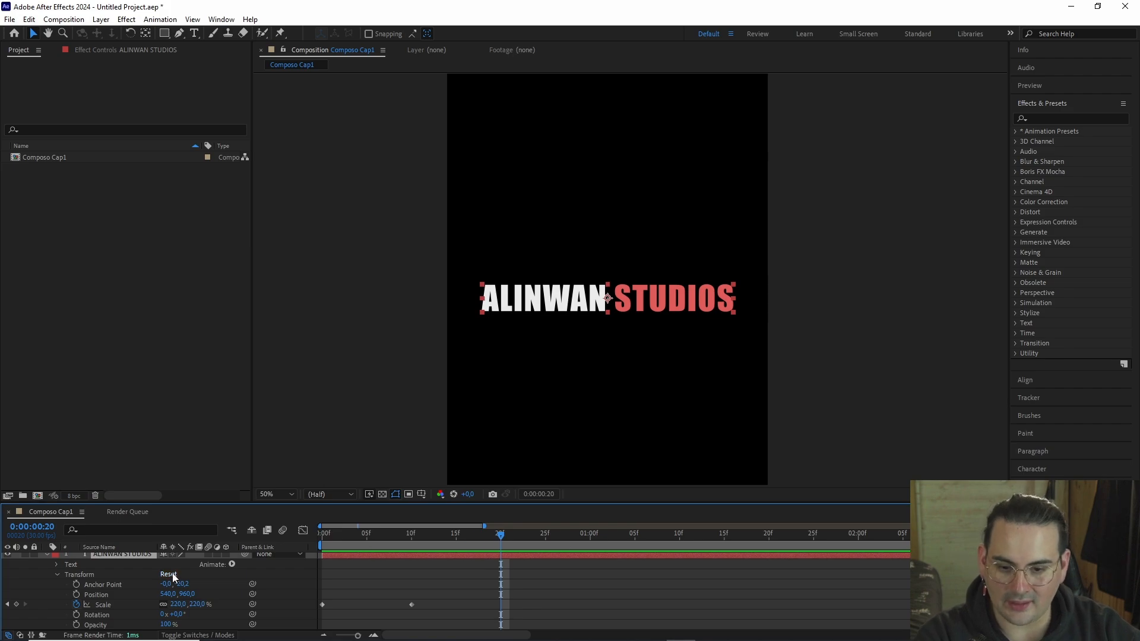
{"action": "scroll", "coordinate": [127, 600], "scroll_direction": "up", "scroll_amount": 1}
{"action": "left_click", "coordinate": [57, 579]}
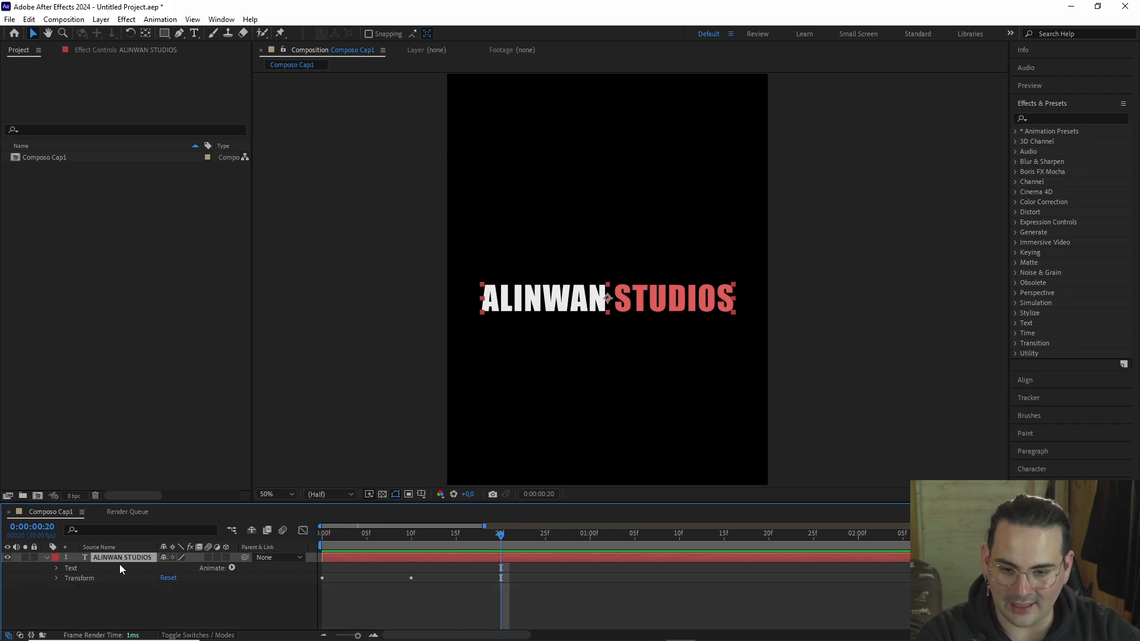
{"action": "key", "text": "p"}
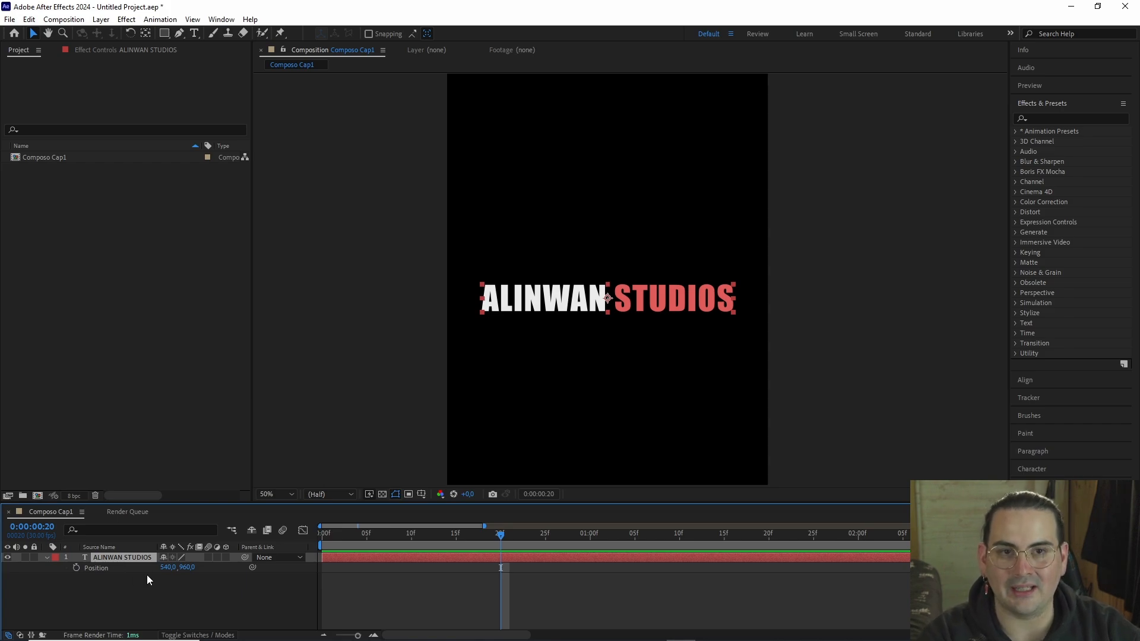
- Preview from the first frame, then add a Position keyframe on the text layer at 0:00:01:00
{"action": "left_click_drag", "start_coordinate": [490, 538], "coordinate": [316, 539]}
{"action": "key", "text": "space"}
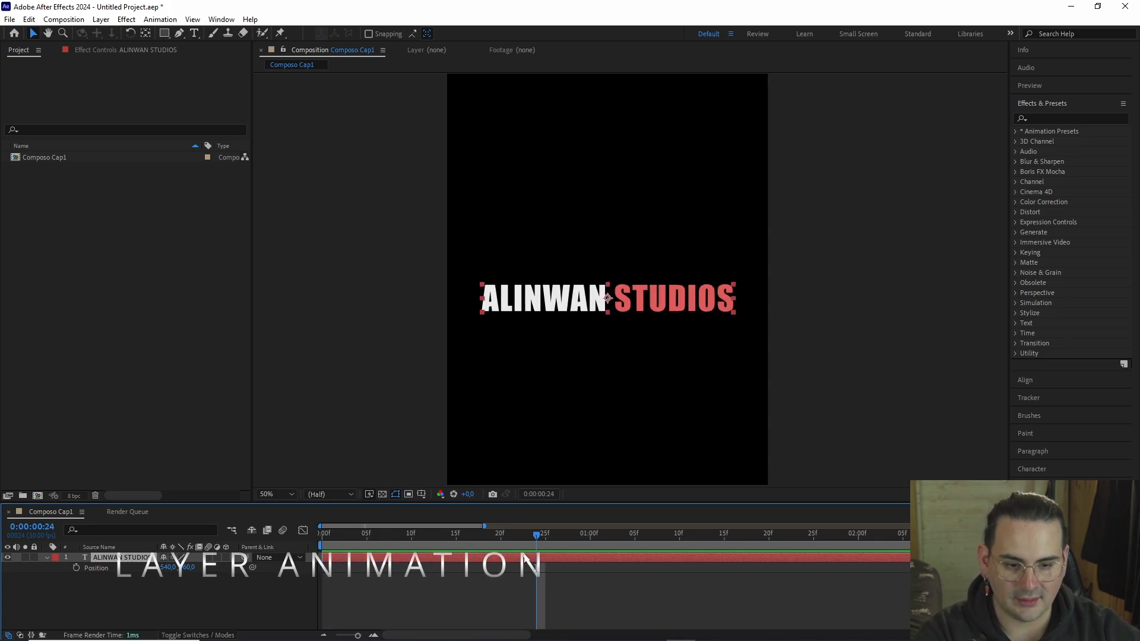
{"action": "left_click", "coordinate": [589, 538]}
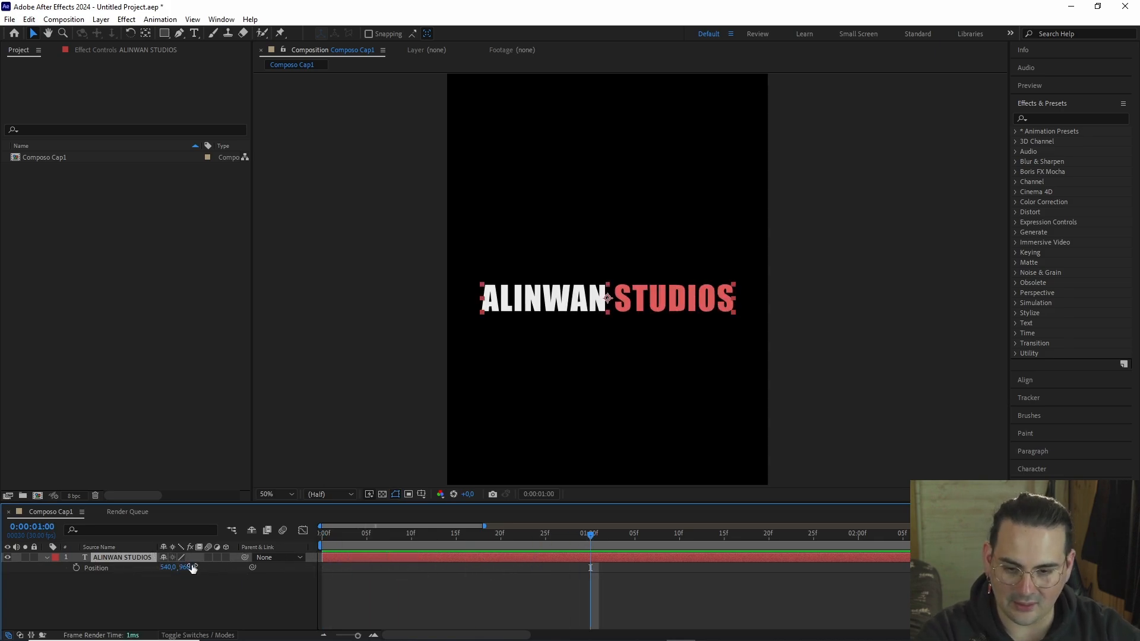
{"action": "left_click", "coordinate": [76, 568]}
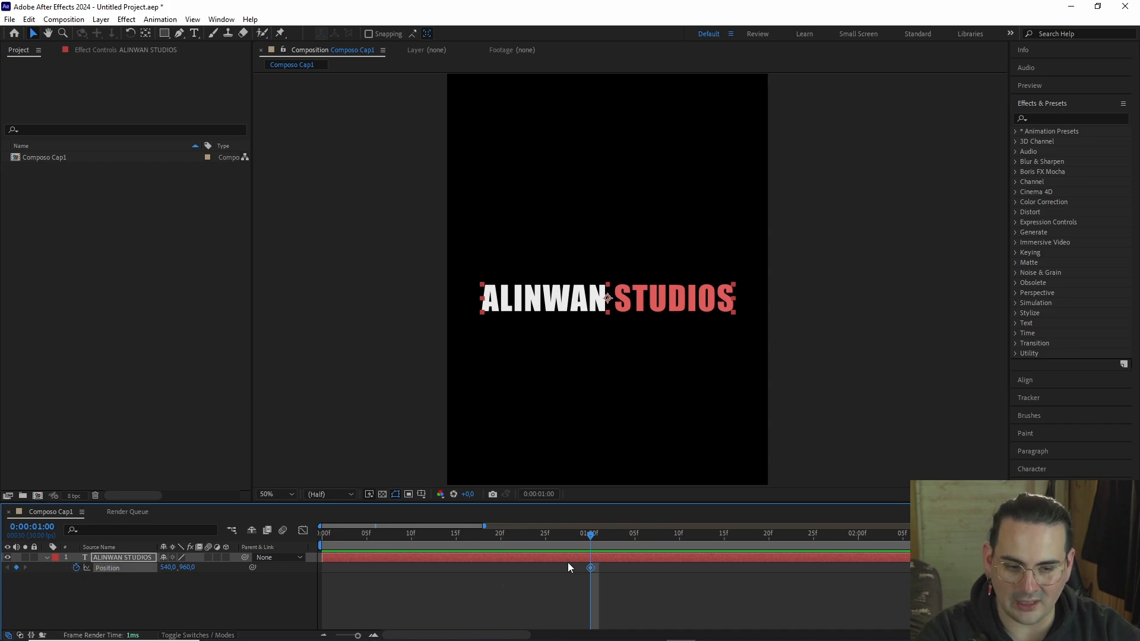
- At 0:00:01:10, raise the text by setting its vertical Position to 315
{"action": "left_click_drag", "start_coordinate": [593, 533], "coordinate": [680, 536]}
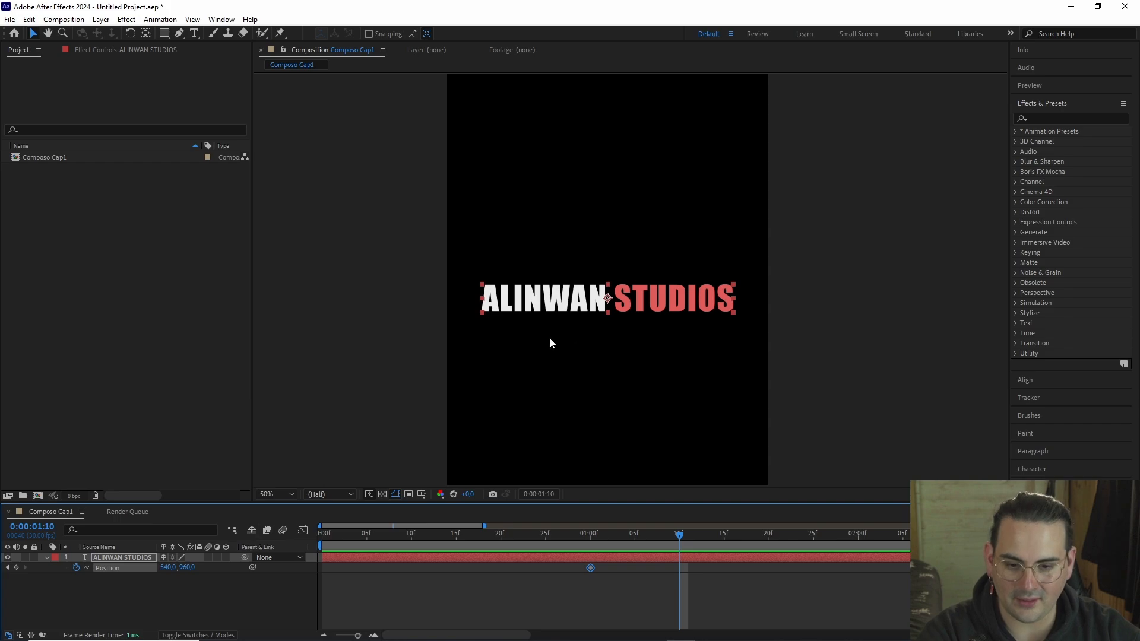
{"action": "scroll", "coordinate": [571, 347], "scroll_direction": "down", "scroll_amount": 1}
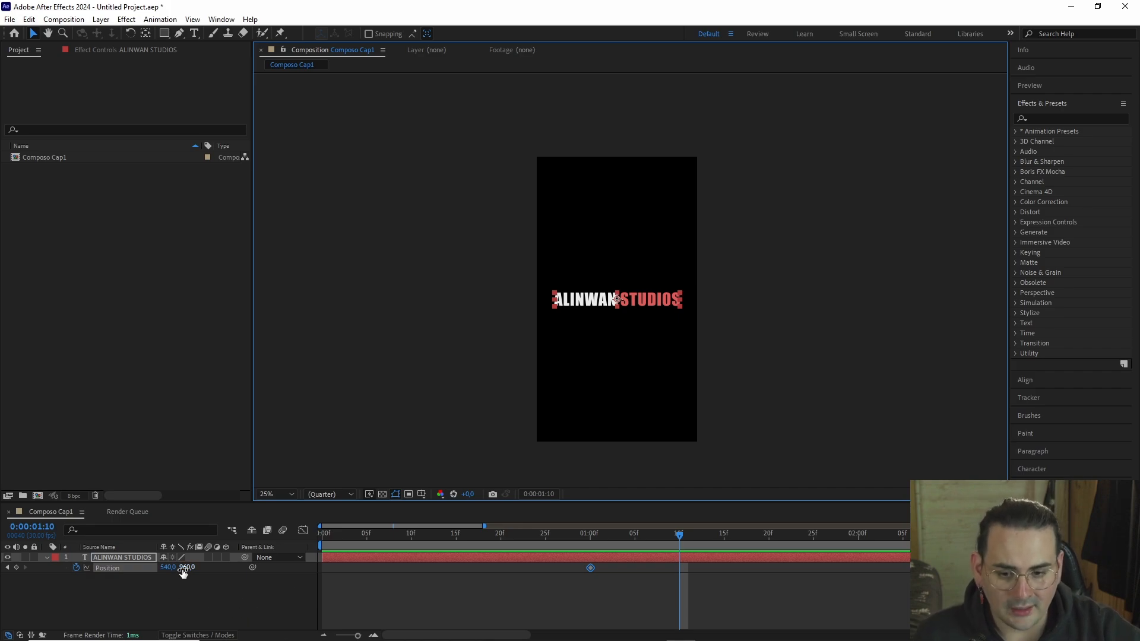
{"action": "left_click_drag", "start_coordinate": [192, 572], "coordinate": [255, 234]}
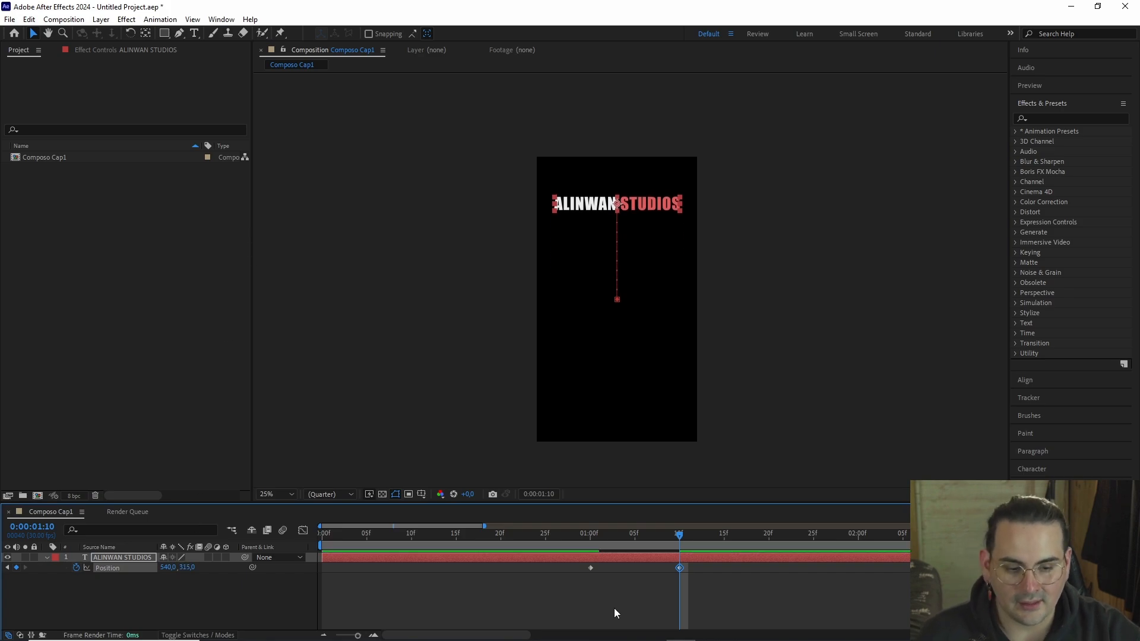
- Preview the text's scale-up and upward move from the first frame
{"action": "left_click_drag", "start_coordinate": [597, 537], "coordinate": [322, 535]}
{"action": "key", "text": "space"}
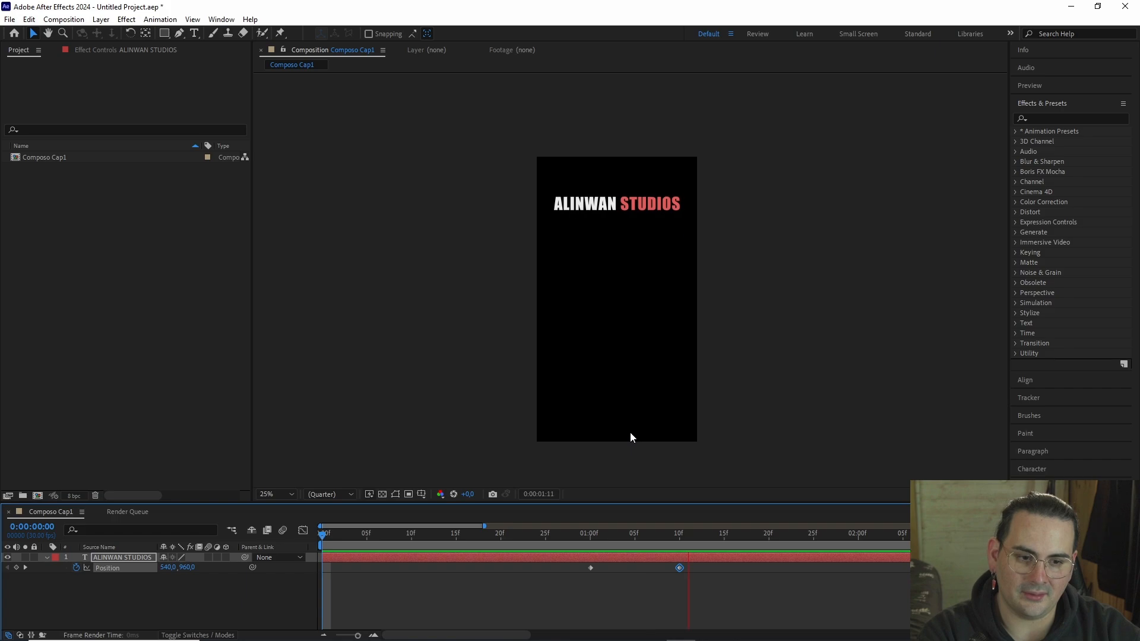
{"action": "key", "text": "space"}
{"action": "key", "text": "space"}
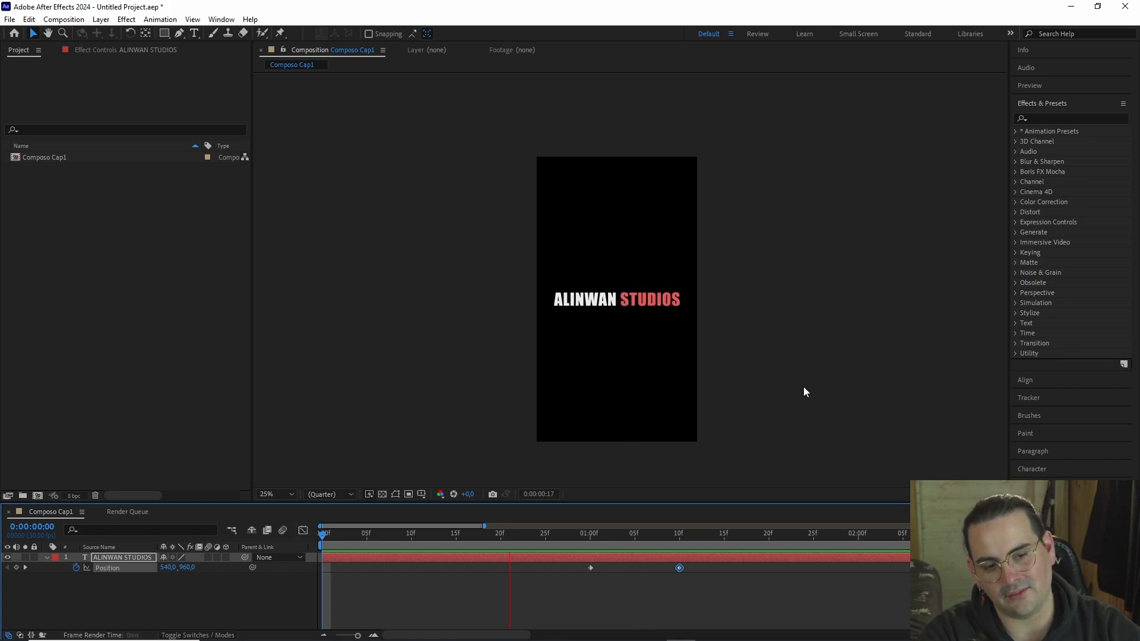
{"action": "key", "text": "space"}
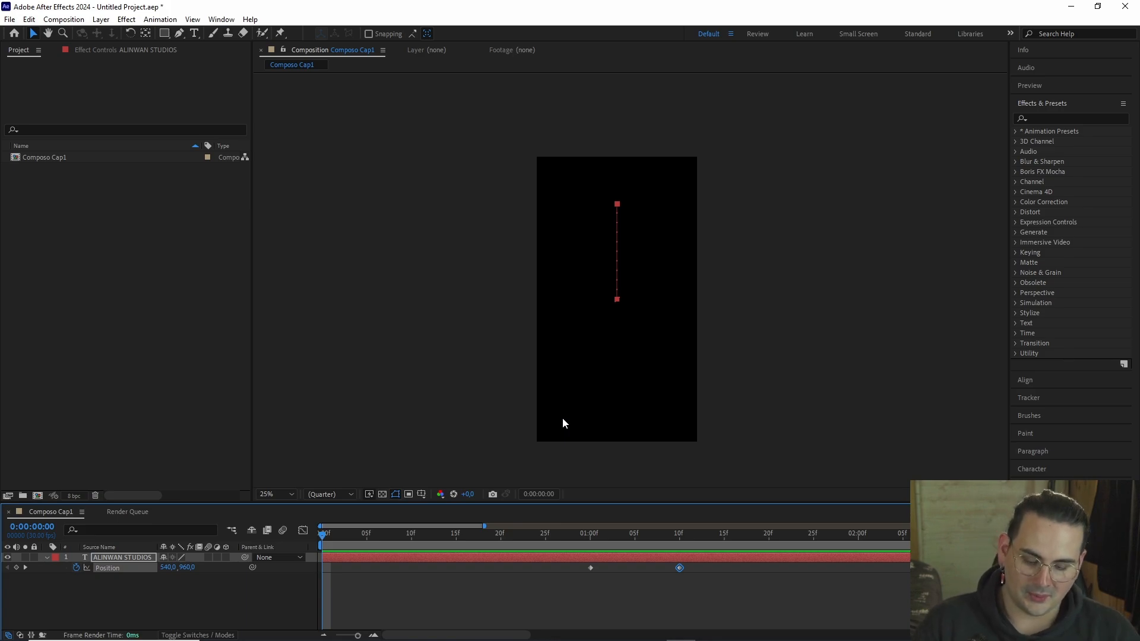
- Scrub back to 0:00:01:00 and play only the text's upward move
{"action": "left_click", "coordinate": [571, 535]}
{"action": "left_click_drag", "start_coordinate": [563, 537], "coordinate": [470, 559]}
{"action": "mouse_move", "coordinate": [582, 549]}
{"action": "left_mouse_down"}
{"action": "mouse_move", "coordinate": [636, 541]}
{"action": "mouse_move", "coordinate": [590, 547]}
{"action": "left_mouse_up"}
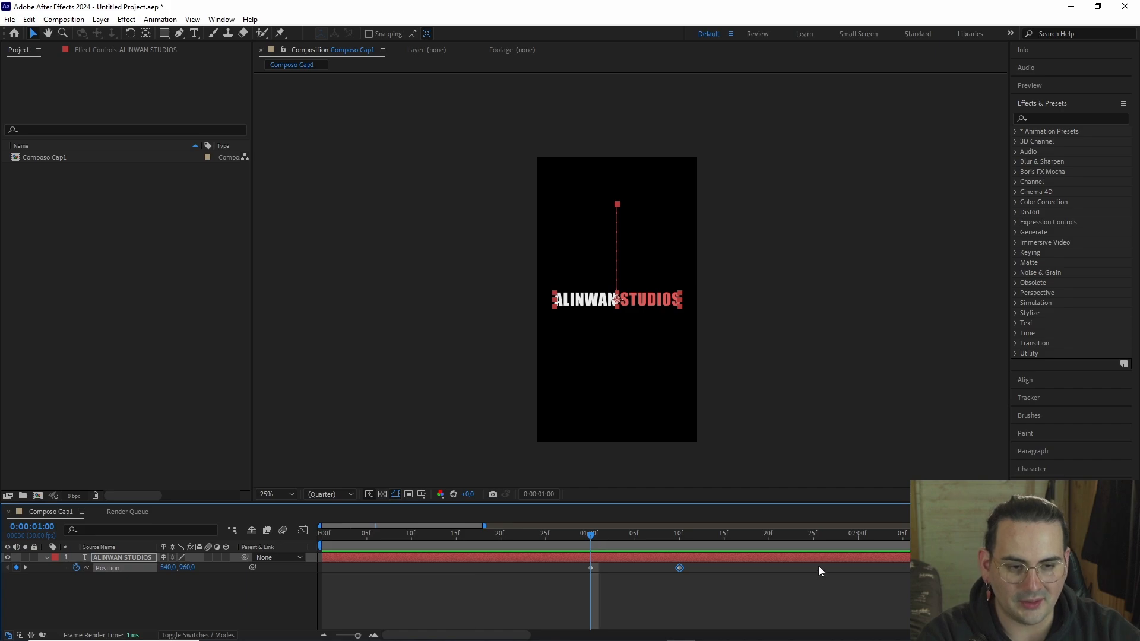
{"action": "key", "text": "space"}
{"action": "key", "text": "space"}
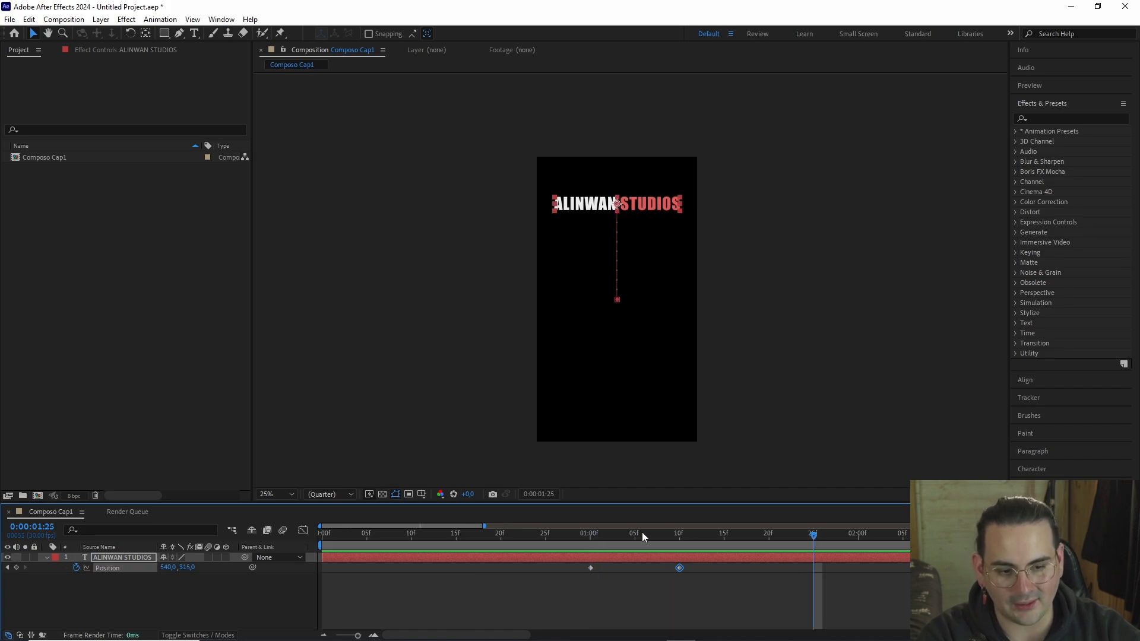
- Try the second Position keyframe at 0:00:01:05, preview the faster move, and return the keyframe to 0:00:01:10
{"action": "left_click", "coordinate": [590, 533]}
{"action": "left_click_drag", "start_coordinate": [679, 568], "coordinate": [636, 566]}
{"action": "key", "text": "space"}
{"action": "key", "text": "space"}
{"action": "left_click", "coordinate": [539, 535]}
{"action": "key", "text": "space"}
{"action": "left_click_drag", "start_coordinate": [564, 536], "coordinate": [278, 535]}
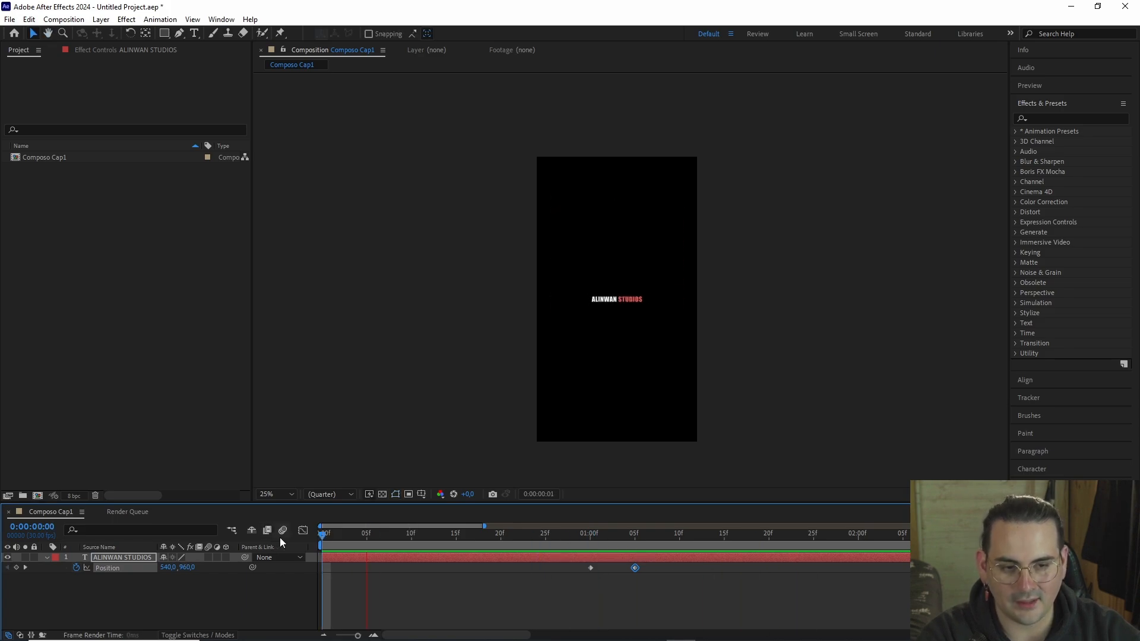
{"action": "key", "text": "space"}
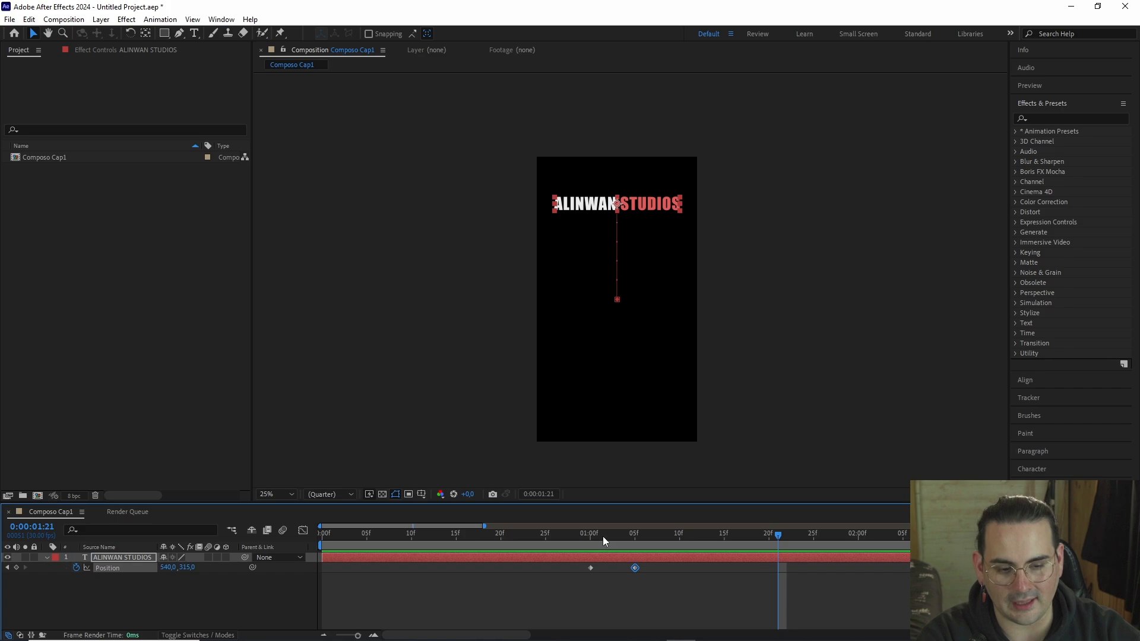
{"action": "left_click_drag", "start_coordinate": [636, 568], "coordinate": [679, 568]}
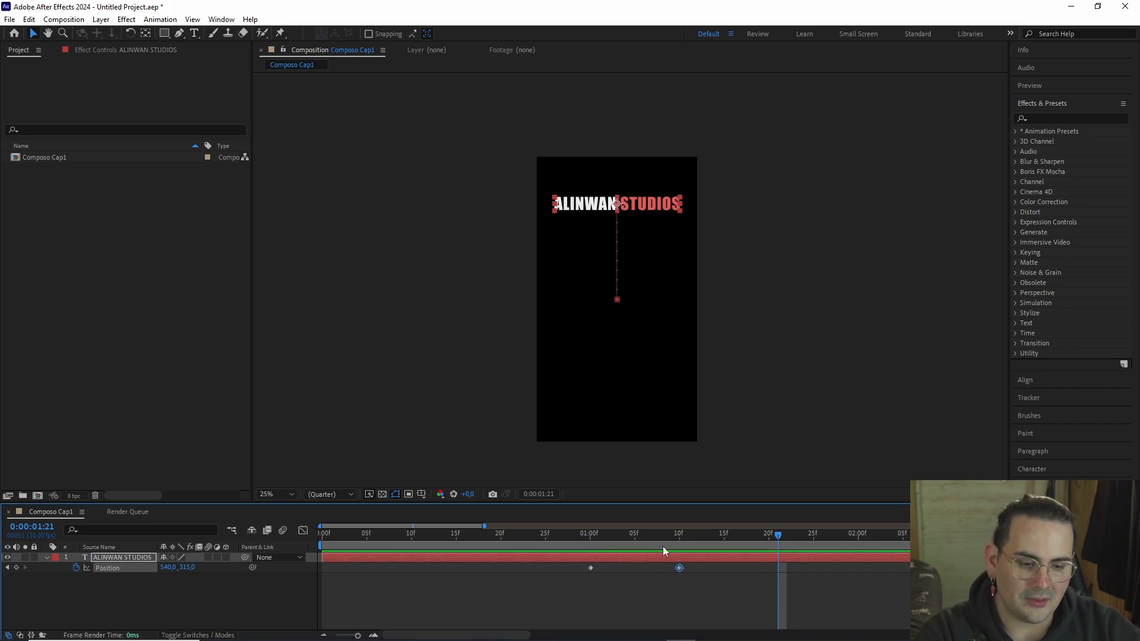
- From the first frame, view the text layer's Scale and Position keyframes separately, then show both properties together
{"action": "left_click", "coordinate": [597, 536]}
{"action": "left_click_drag", "start_coordinate": [597, 536], "coordinate": [307, 539]}
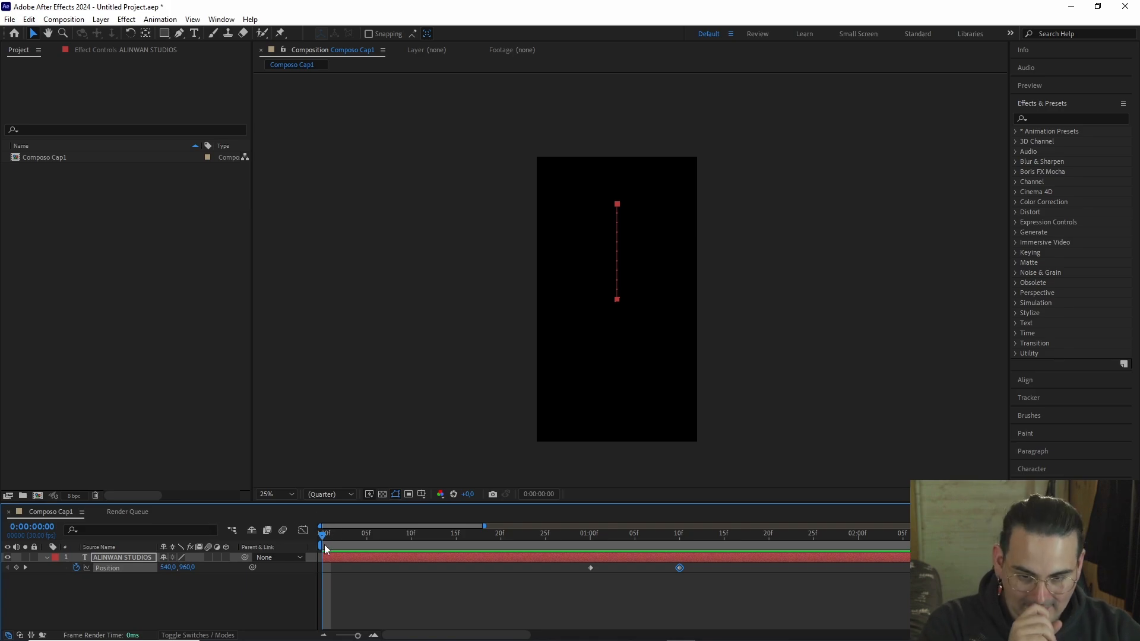
{"action": "left_click", "coordinate": [334, 558]}
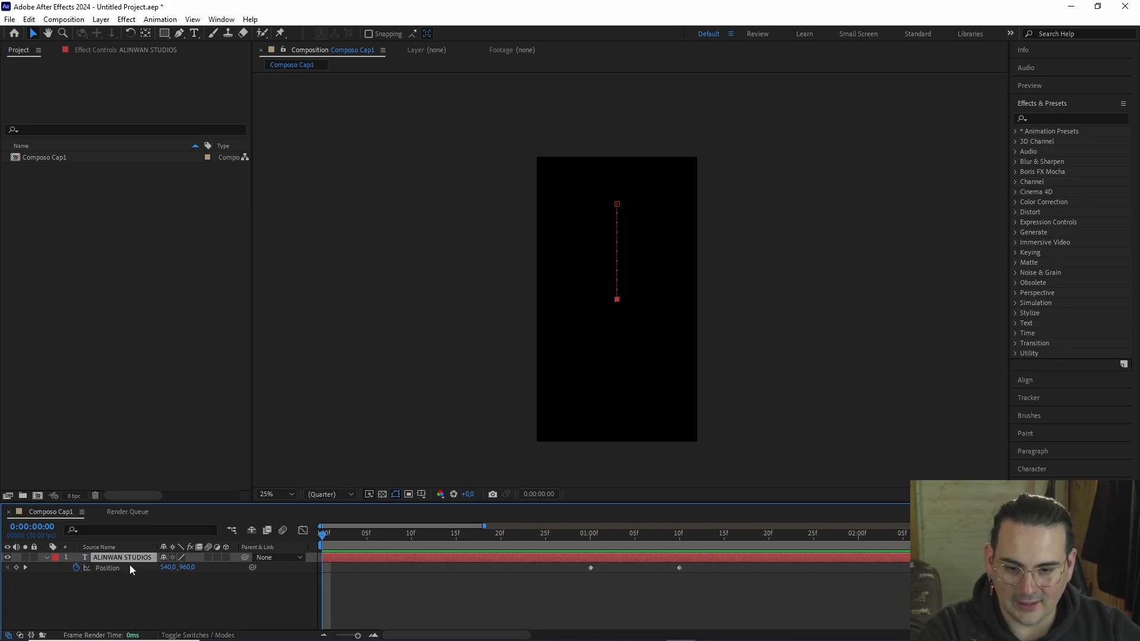
{"action": "key", "text": "s"}
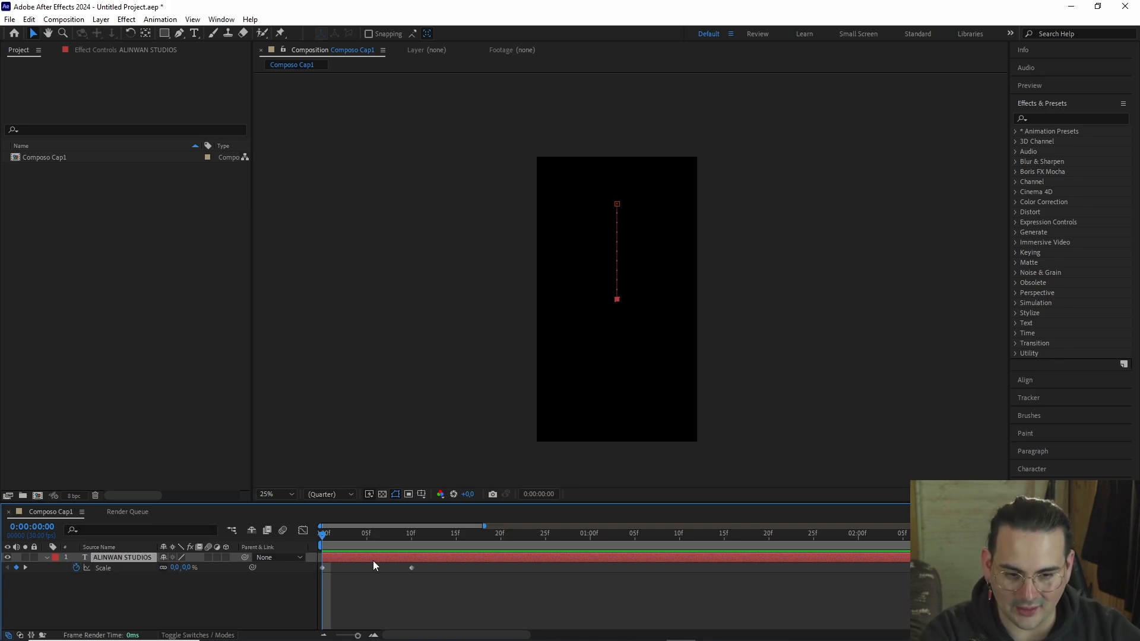
{"action": "mouse_move", "coordinate": [324, 542]}
{"action": "left_mouse_down"}
{"action": "mouse_move", "coordinate": [335, 533]}
{"action": "mouse_move", "coordinate": [408, 544]}
{"action": "mouse_move", "coordinate": [340, 552]}
{"action": "left_mouse_up"}
{"action": "key", "text": "p"}
{"action": "left_click_drag", "start_coordinate": [410, 547], "coordinate": [309, 546]}
{"action": "key", "text": "s"}
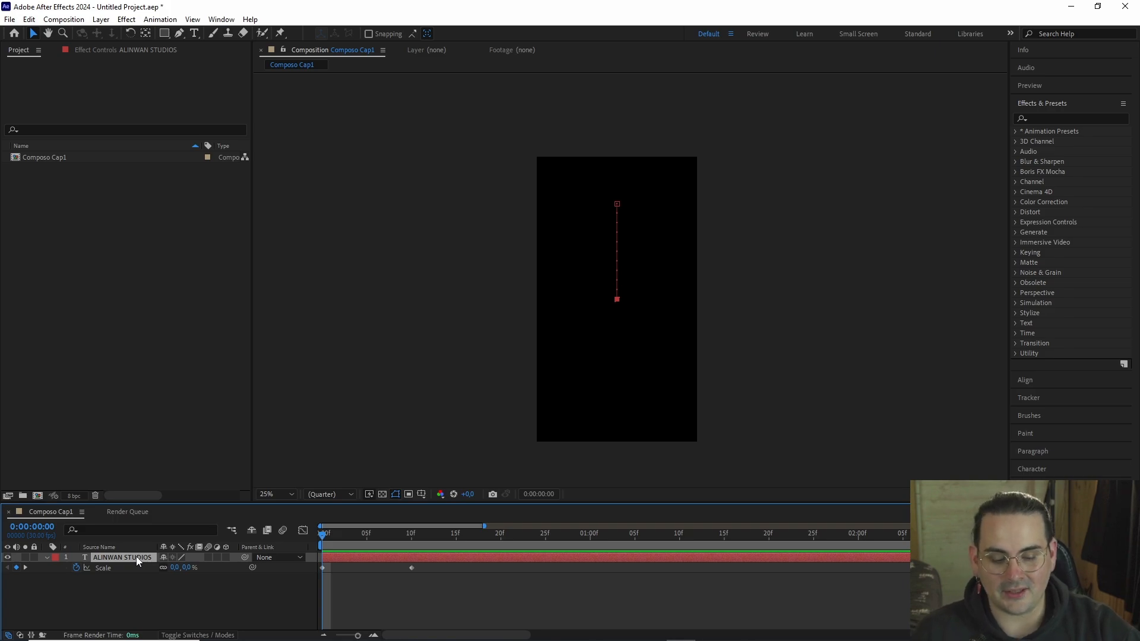
{"action": "key", "text": "shift+p"}
{"action": "left_click_drag", "start_coordinate": [332, 536], "coordinate": [321, 567]}
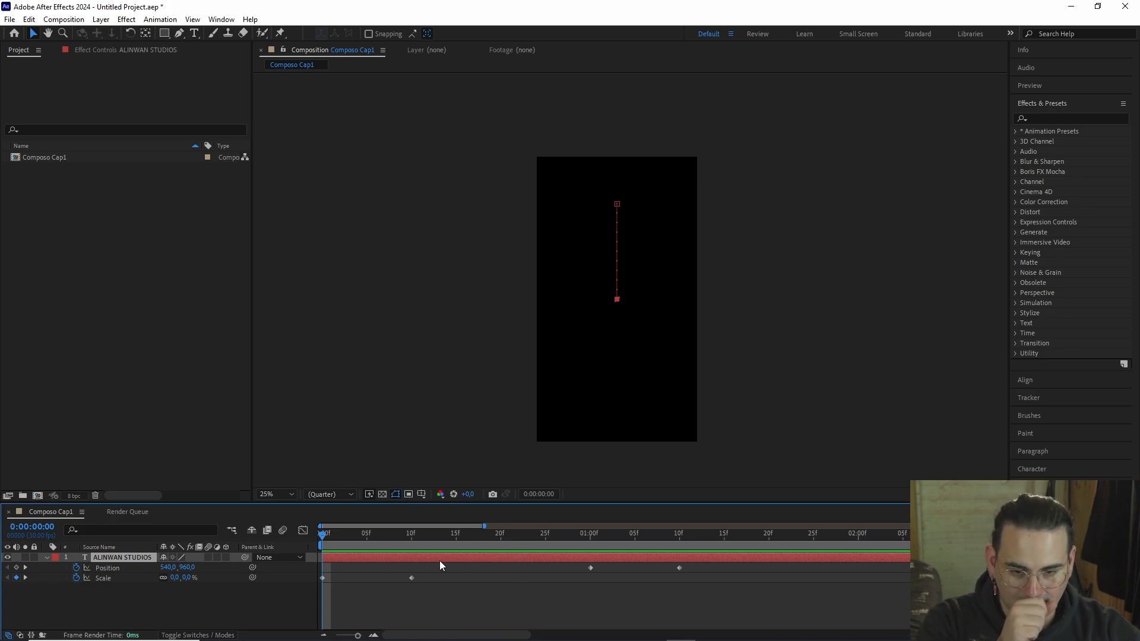
- Preview the combined Scale and Position animation from the first frame
{"action": "mouse_move", "coordinate": [323, 537]}
{"action": "left_mouse_down"}
{"action": "mouse_move", "coordinate": [429, 545]}
{"action": "mouse_move", "coordinate": [314, 550]}
{"action": "left_mouse_up"}
{"action": "key", "text": "space"}
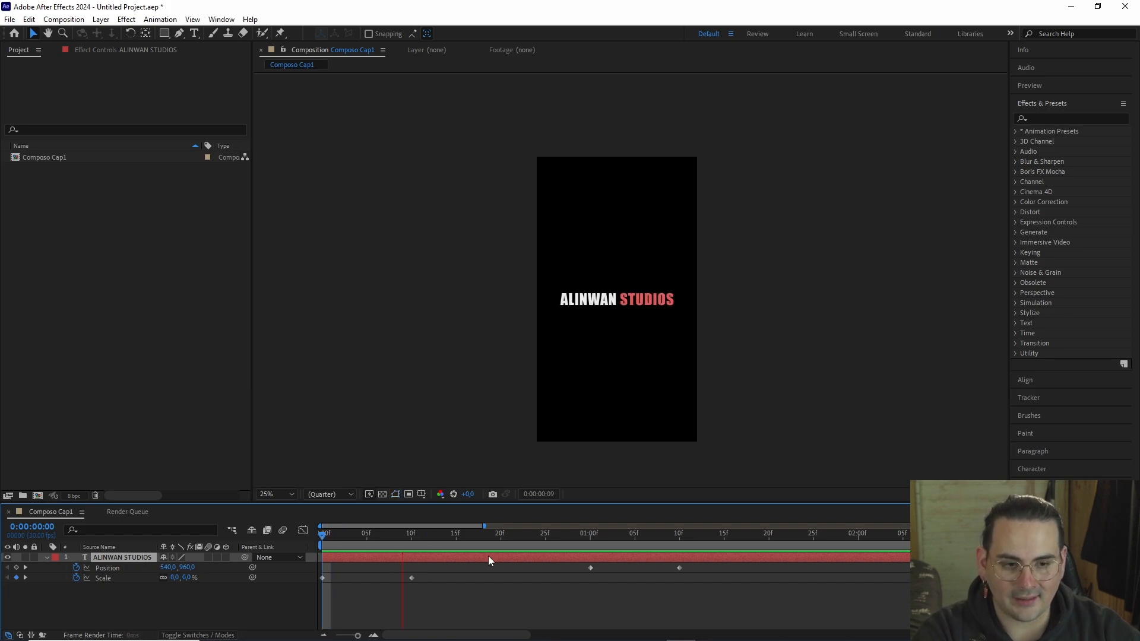
{"action": "key", "text": "space"}
{"action": "key", "text": "space"}
- Move the second Scale keyframe to frame 5 and preview the quicker scale-up
{"action": "left_click_drag", "start_coordinate": [402, 540], "coordinate": [368, 540]}
{"action": "left_click_drag", "start_coordinate": [412, 578], "coordinate": [368, 578]}
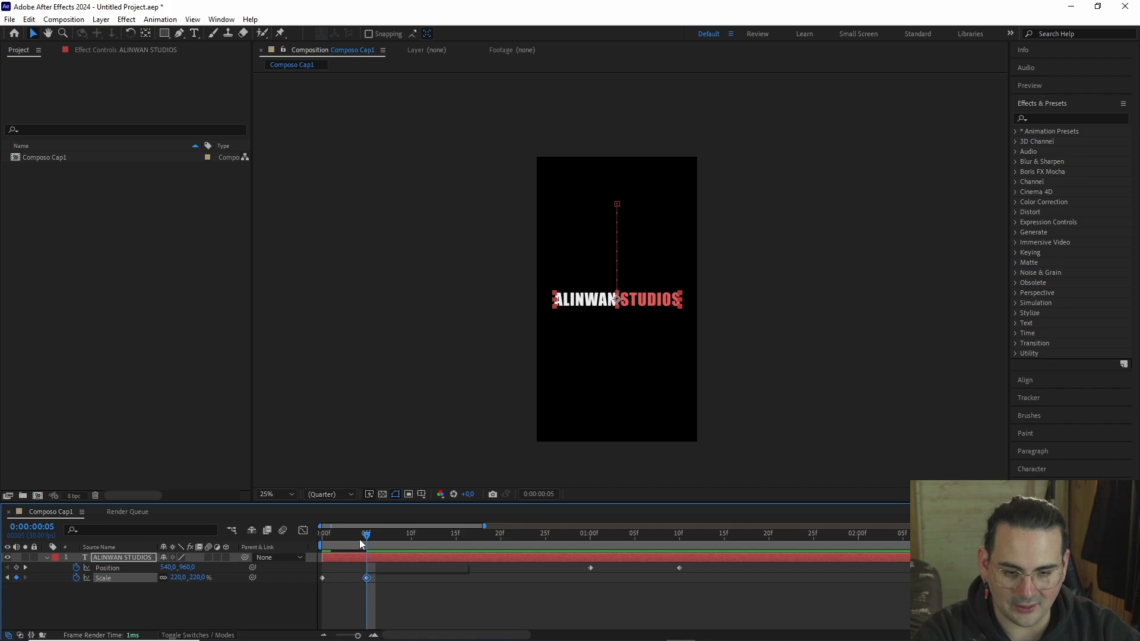
{"action": "key", "text": "space"}
{"action": "key", "text": "space"}
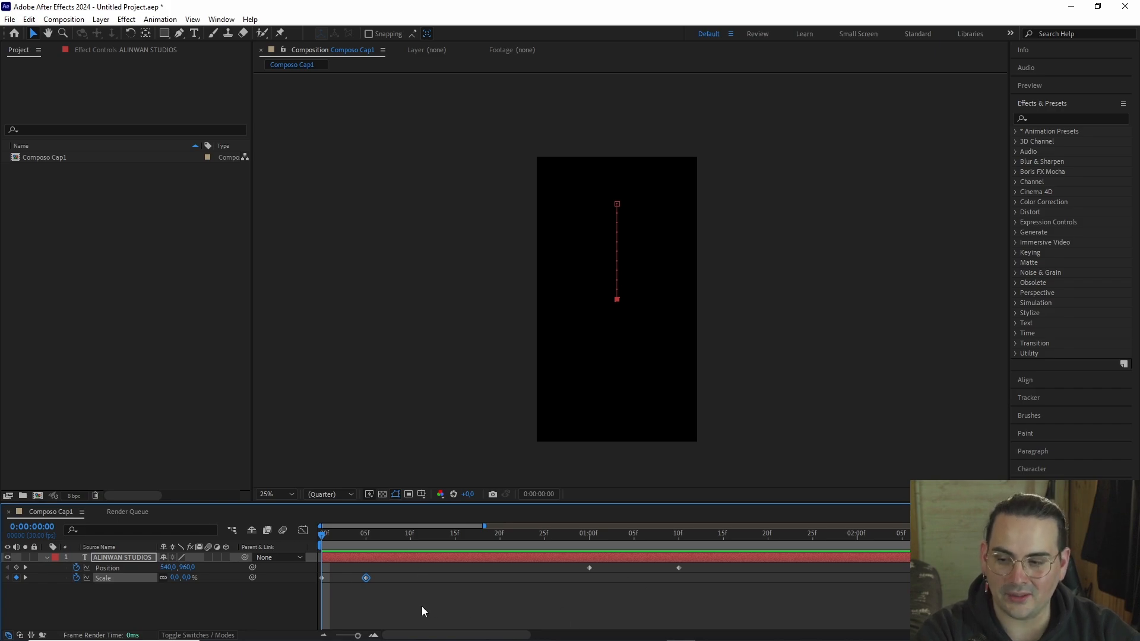
- Explore zooming and panning in the timeline and the composition view to inspect the keyframes
{"action": "scroll", "coordinate": [379, 604], "scroll_direction": "up", "scroll_amount": 3}
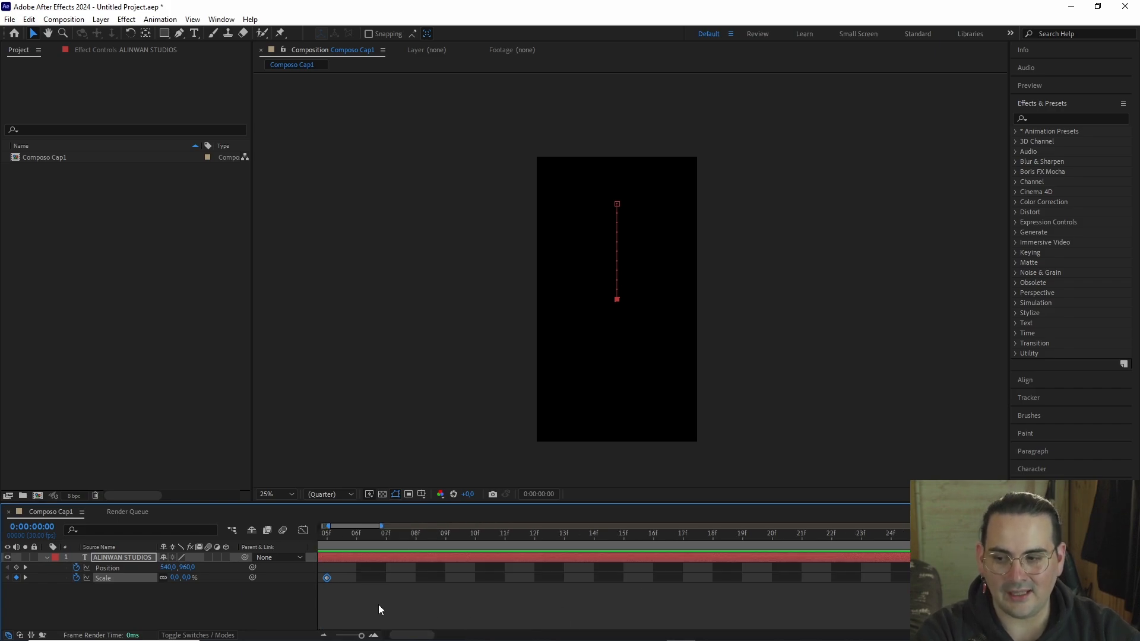
{"action": "scroll", "coordinate": [378, 604], "scroll_direction": "down", "scroll_amount": 6}
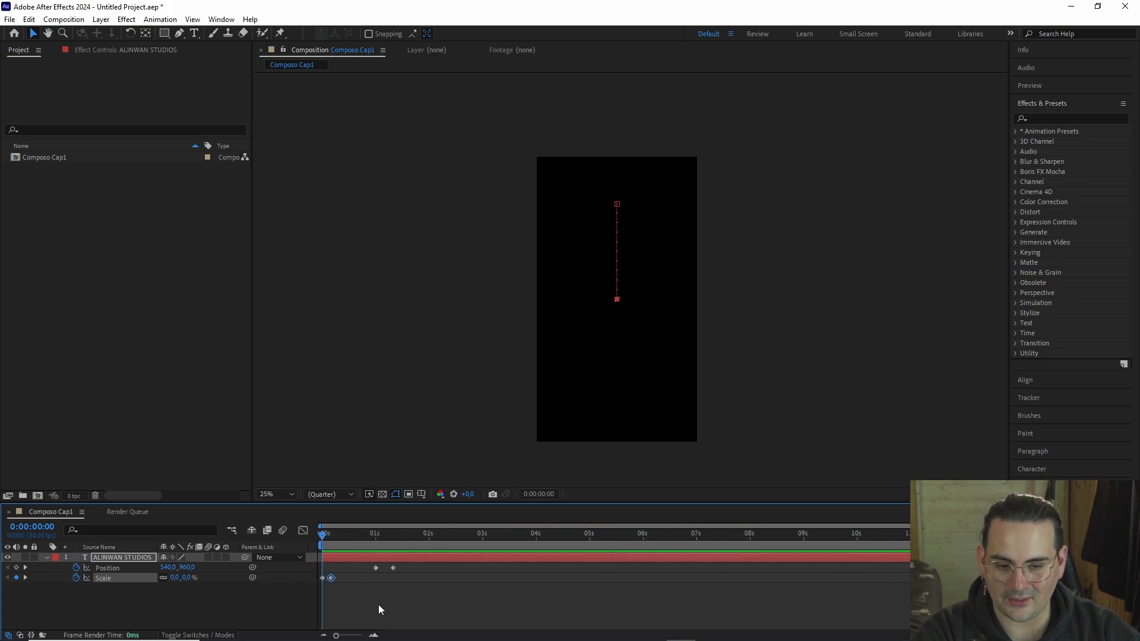
{"action": "mouse_move", "coordinate": [607, 307]}
{"action": "left_mouse_down"}
{"action": "mouse_move", "coordinate": [666, 308]}
{"action": "mouse_move", "coordinate": [639, 323]}
{"action": "mouse_move", "coordinate": [588, 308]}
{"action": "left_mouse_up"}
{"action": "scroll", "coordinate": [622, 333], "scroll_direction": "up", "scroll_amount": 1}
{"action": "scroll", "coordinate": [631, 333], "scroll_direction": "down", "scroll_amount": 1}
{"action": "left_click_drag", "start_coordinate": [588, 348], "coordinate": [576, 349]}
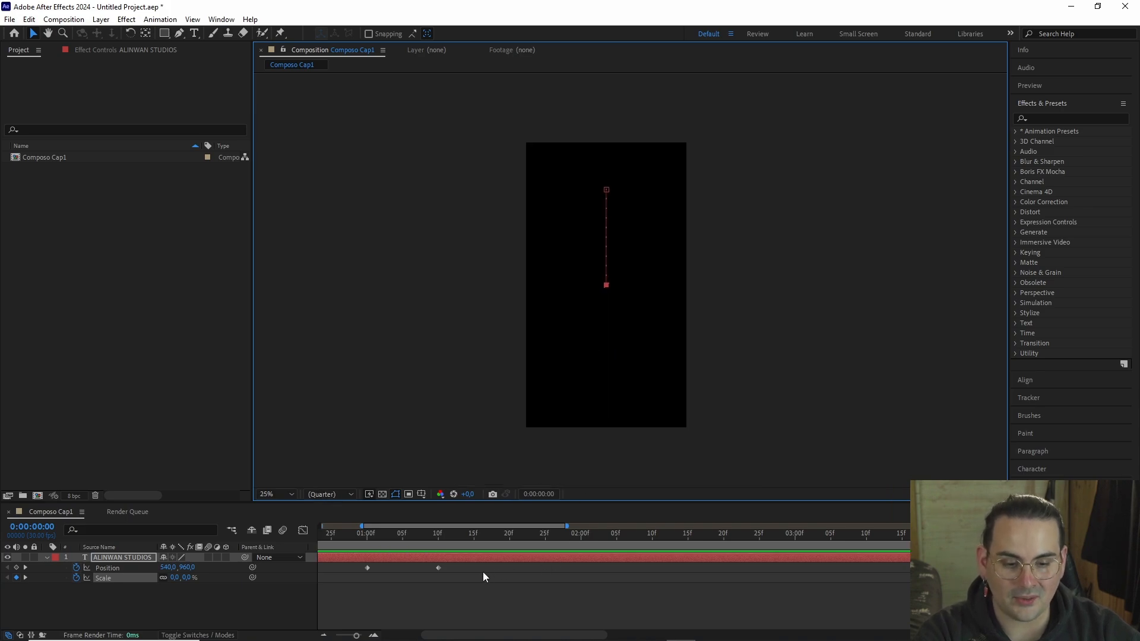
{"action": "left_click_drag", "start_coordinate": [477, 582], "coordinate": [438, 594]}
{"action": "left_click_drag", "start_coordinate": [974, 594], "coordinate": [235, 572]}
{"action": "left_click_drag", "start_coordinate": [380, 565], "coordinate": [1001, 578]}
{"action": "left_click_drag", "start_coordinate": [656, 577], "coordinate": [879, 576]}
{"action": "mouse_move", "coordinate": [438, 567]}
{"action": "left_mouse_down"}
{"action": "mouse_move", "coordinate": [623, 572]}
{"action": "mouse_move", "coordinate": [376, 552]}
{"action": "mouse_move", "coordinate": [751, 564]}
{"action": "left_mouse_up"}
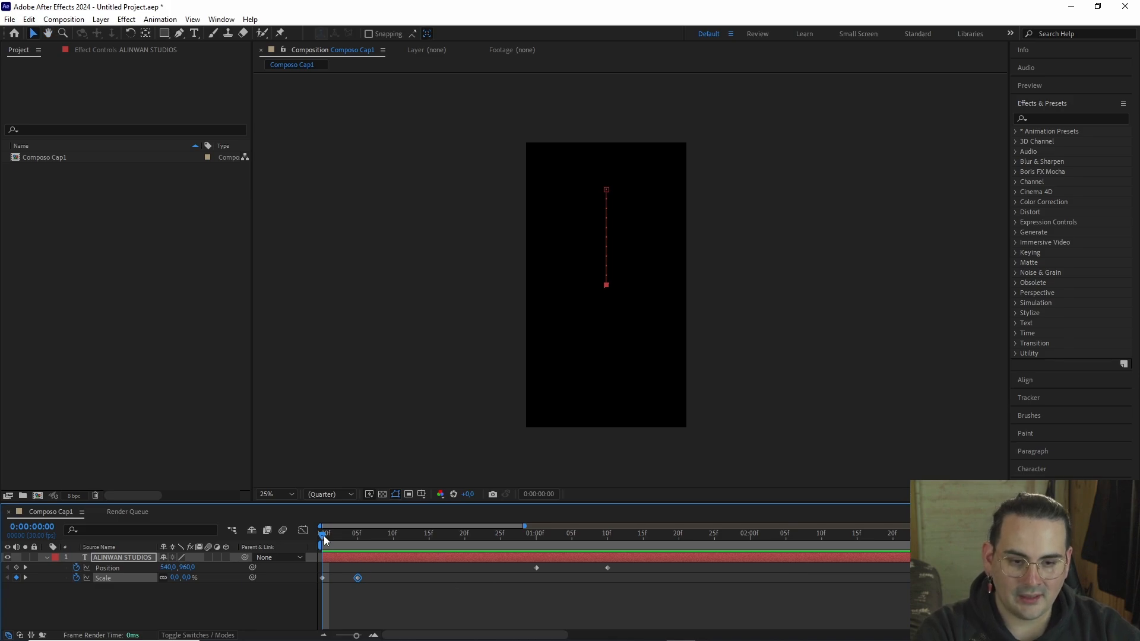
- Preview the animation around the first Scale keyframes, then add a Scale keyframe of 259% at frame 7
{"action": "scroll", "coordinate": [362, 601], "scroll_direction": "up", "scroll_amount": 5}
{"action": "left_click_drag", "start_coordinate": [365, 601], "coordinate": [532, 601]}
{"action": "scroll", "coordinate": [511, 601], "scroll_direction": "down", "scroll_amount": 2}
{"action": "key", "text": "space"}
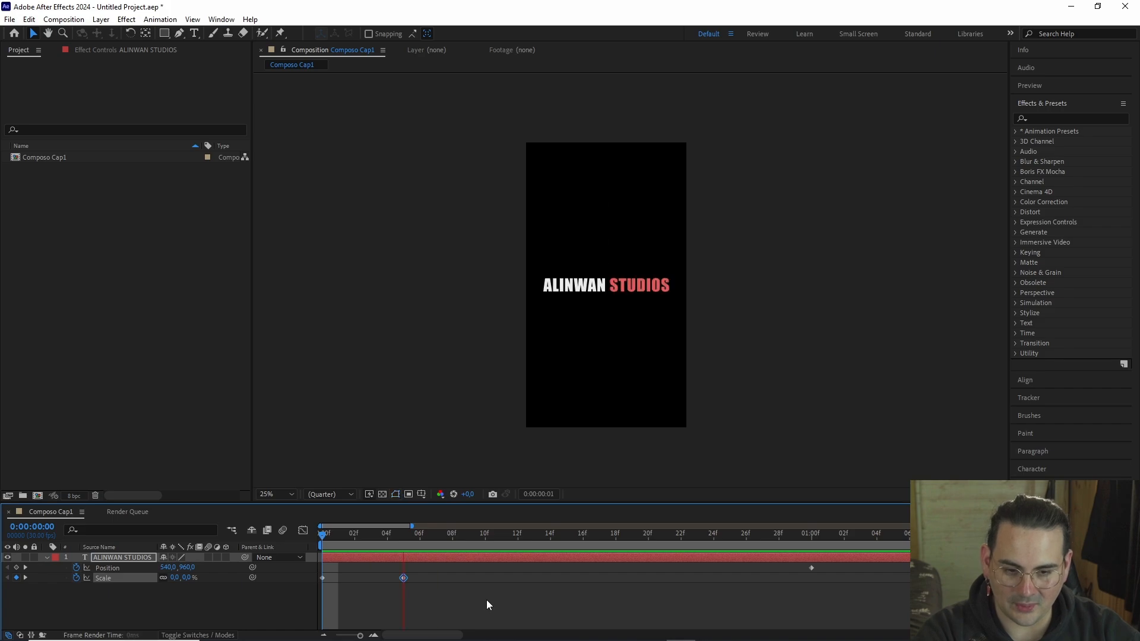
{"action": "key", "text": "space"}
{"action": "left_click_drag", "start_coordinate": [414, 537], "coordinate": [436, 545]}
{"action": "left_click_drag", "start_coordinate": [181, 577], "coordinate": [207, 578]}
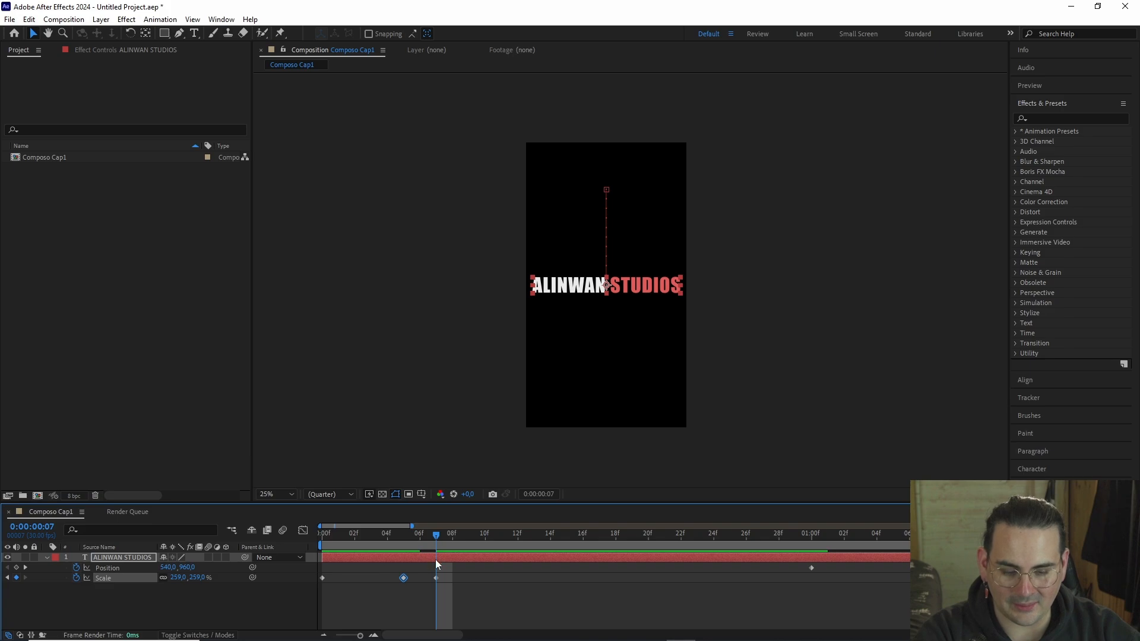
{"action": "mouse_move", "coordinate": [433, 543]}
{"action": "left_mouse_down"}
{"action": "mouse_move", "coordinate": [333, 545]}
{"action": "mouse_move", "coordinate": [442, 554]}
{"action": "left_mouse_up"}
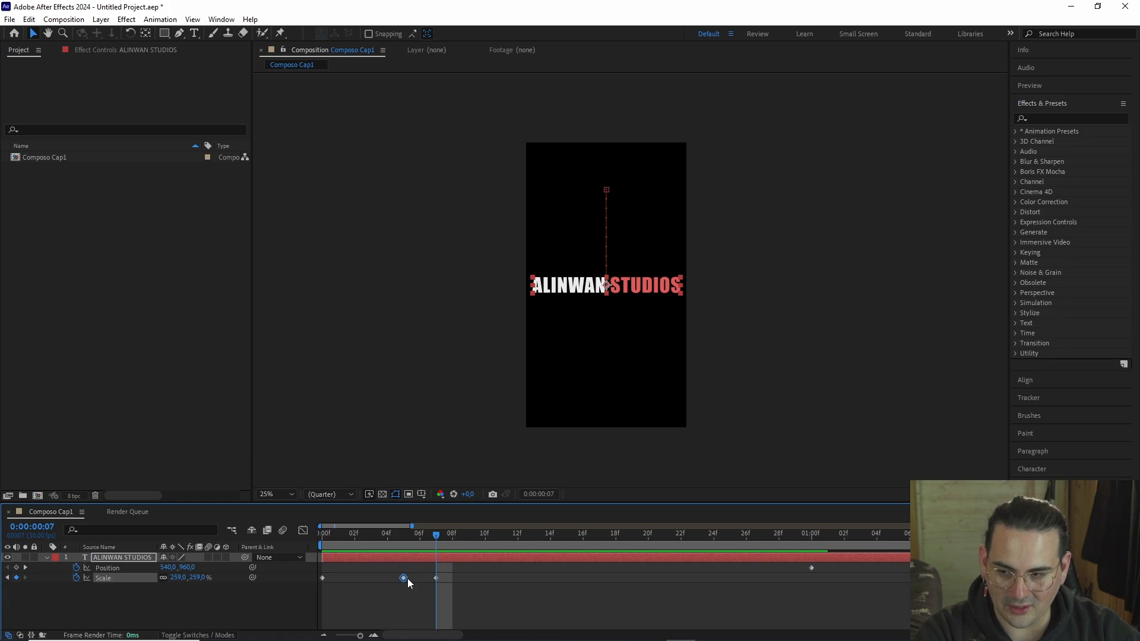
- Duplicate the frame 5 Scale keyframe of 220% at frame 9 and preview from the first frame
{"action": "left_click_drag", "start_coordinate": [434, 537], "coordinate": [468, 537]}
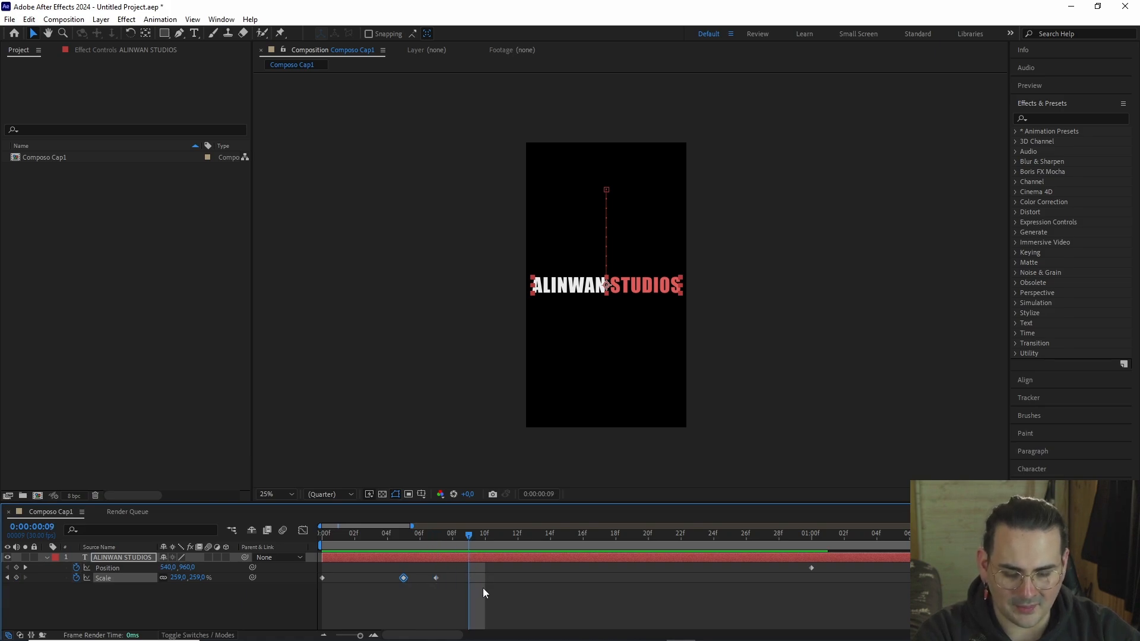
{"action": "key", "text": "ctrl+v"}
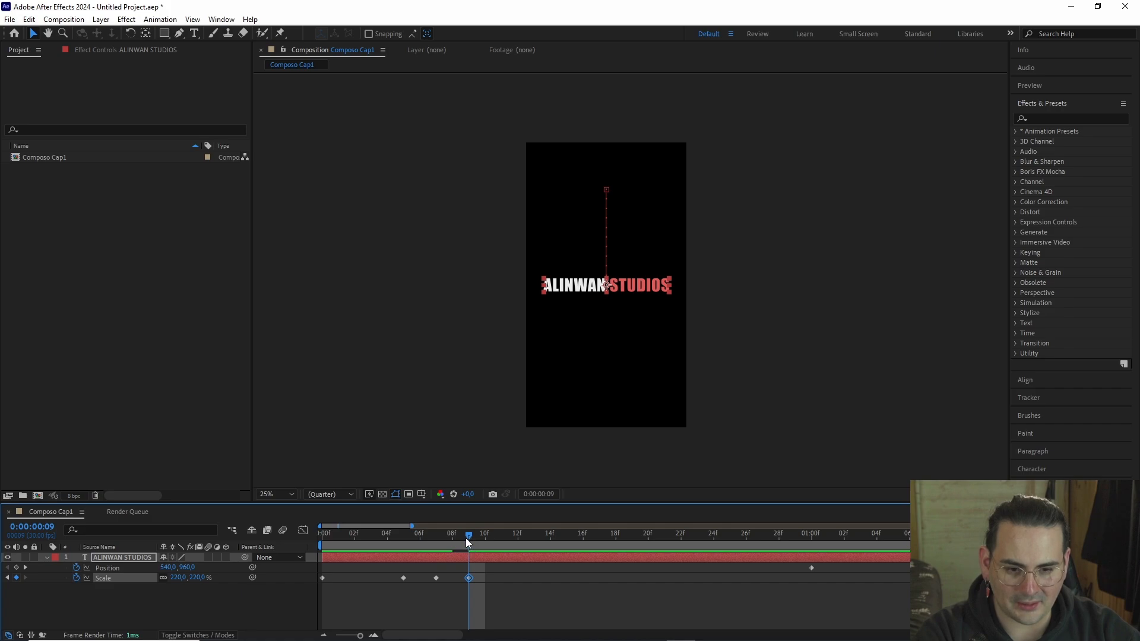
{"action": "left_click_drag", "start_coordinate": [467, 537], "coordinate": [322, 538]}
{"action": "key", "text": "space"}
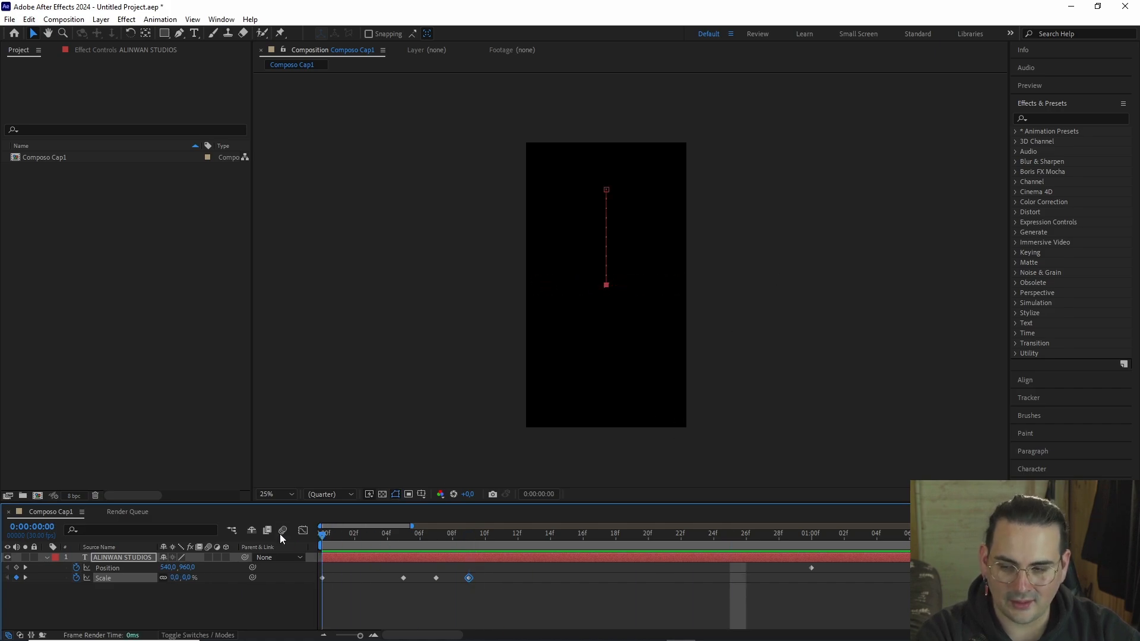
{"action": "key", "text": "space"}
- Set the composition view magnification to Fit and replay the scale bounce from the first frame
{"action": "left_click", "coordinate": [277, 498]}
{"action": "left_click", "coordinate": [279, 296]}
{"action": "key", "text": "space"}
{"action": "left_click_drag", "start_coordinate": [360, 537], "coordinate": [311, 535]}
{"action": "key", "text": "space"}
{"action": "key", "text": "space"}
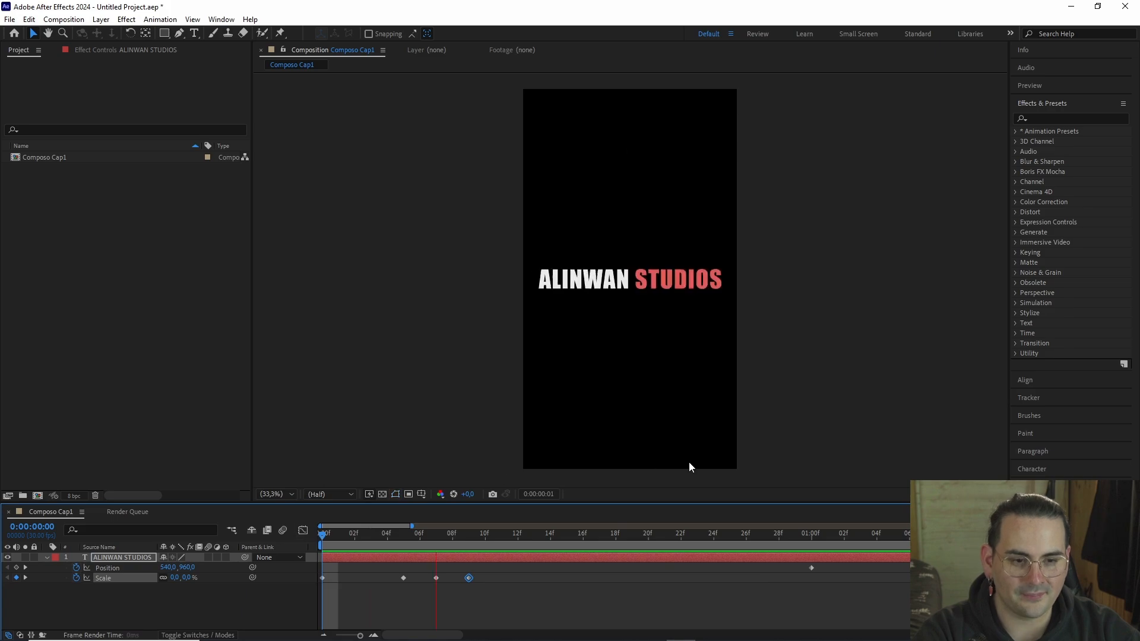
{"action": "key", "text": "space"}
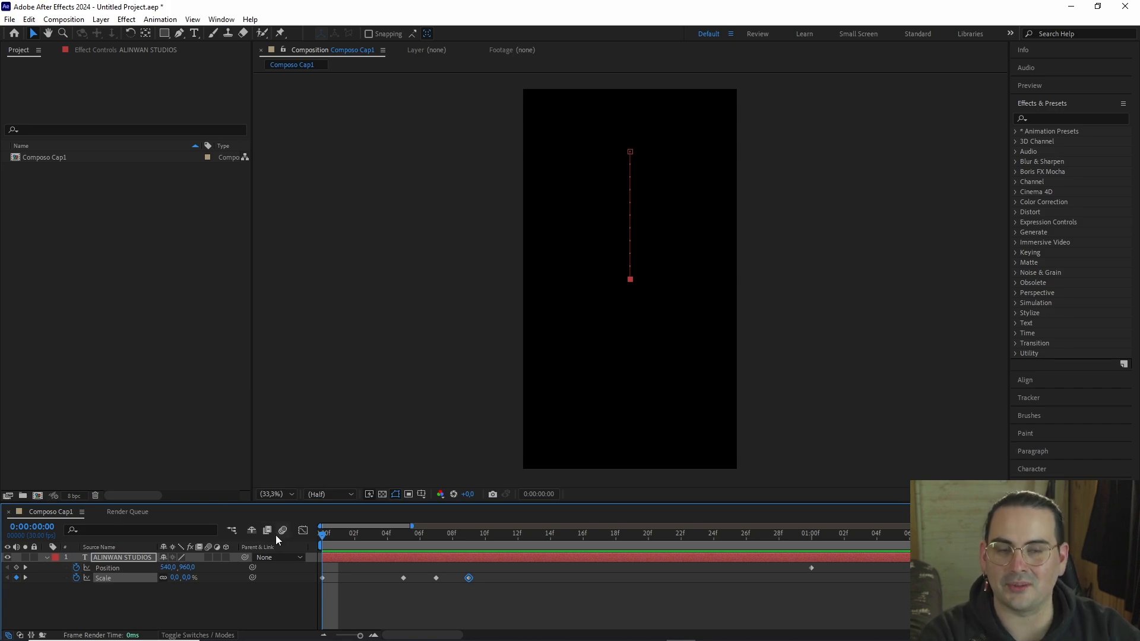
- Preview the upward move, then shift the last Position keyframe to 0:00:01:07 for a faster rise
{"action": "scroll", "coordinate": [413, 575], "scroll_direction": "down", "scroll_amount": 2}
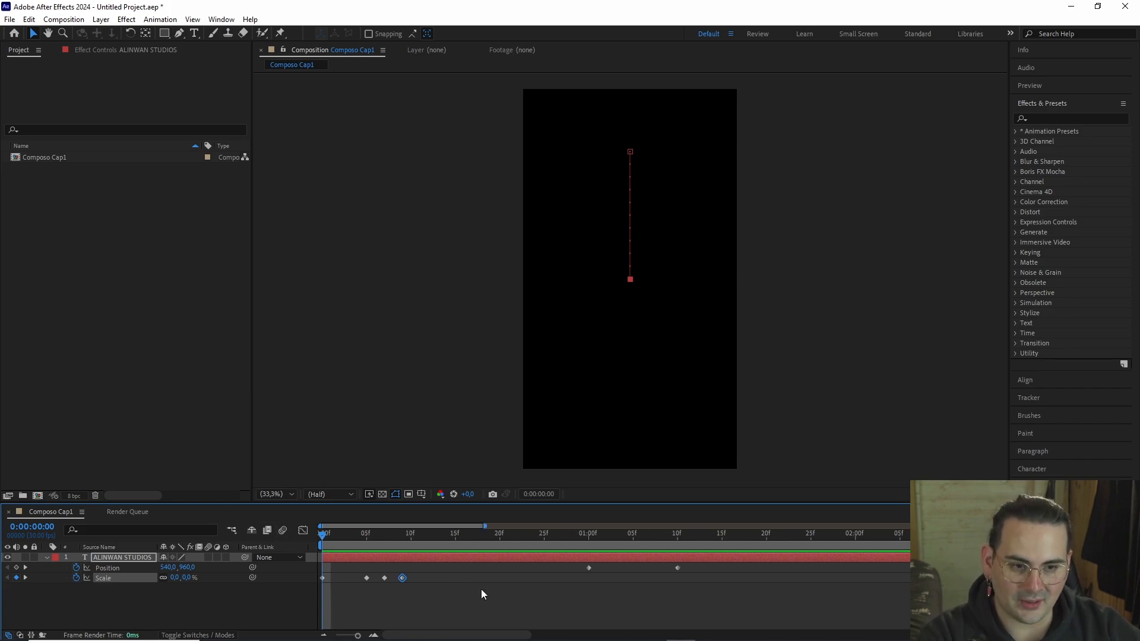
{"action": "key", "text": "space"}
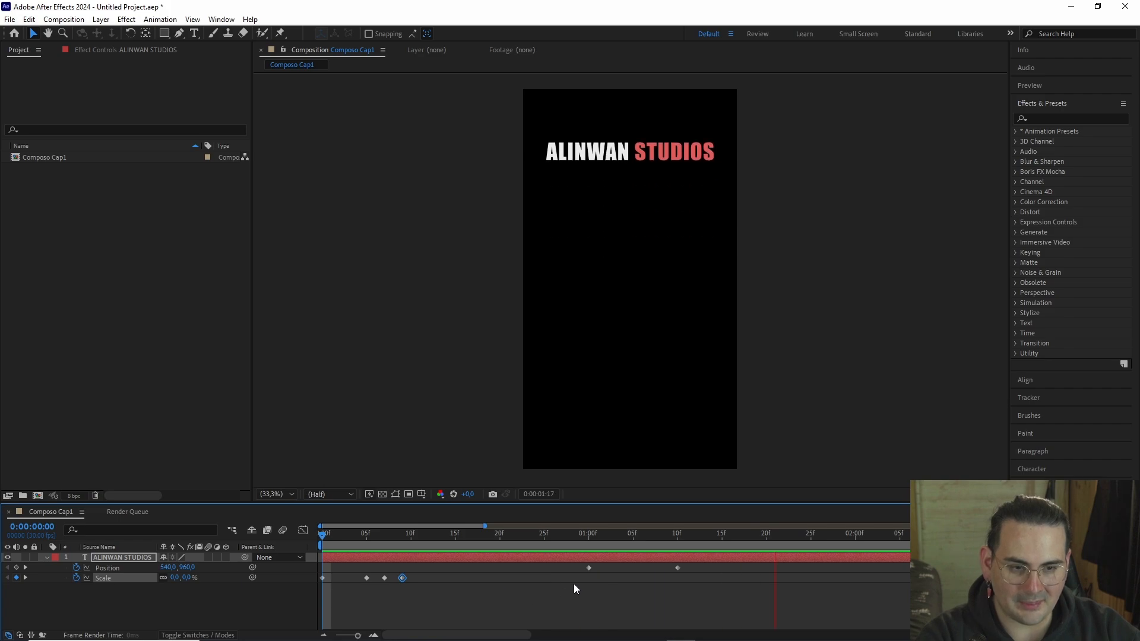
{"action": "key", "text": "space"}
{"action": "left_click_drag", "start_coordinate": [598, 538], "coordinate": [588, 543]}
{"action": "left_click_drag", "start_coordinate": [680, 569], "coordinate": [654, 573]}
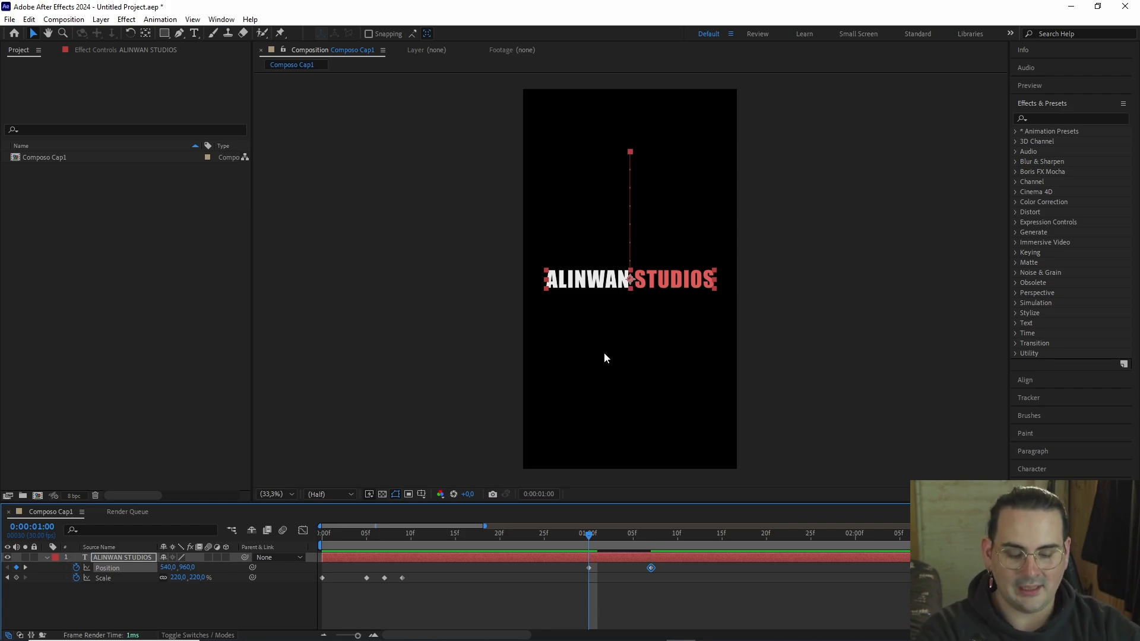
- Add a Position keyframe of 540, 1073.7 at 0:00:01:02 so the text dips before rising
{"action": "left_click", "coordinate": [589, 568]}
{"action": "scroll", "coordinate": [595, 574], "scroll_direction": "up", "scroll_amount": 1}
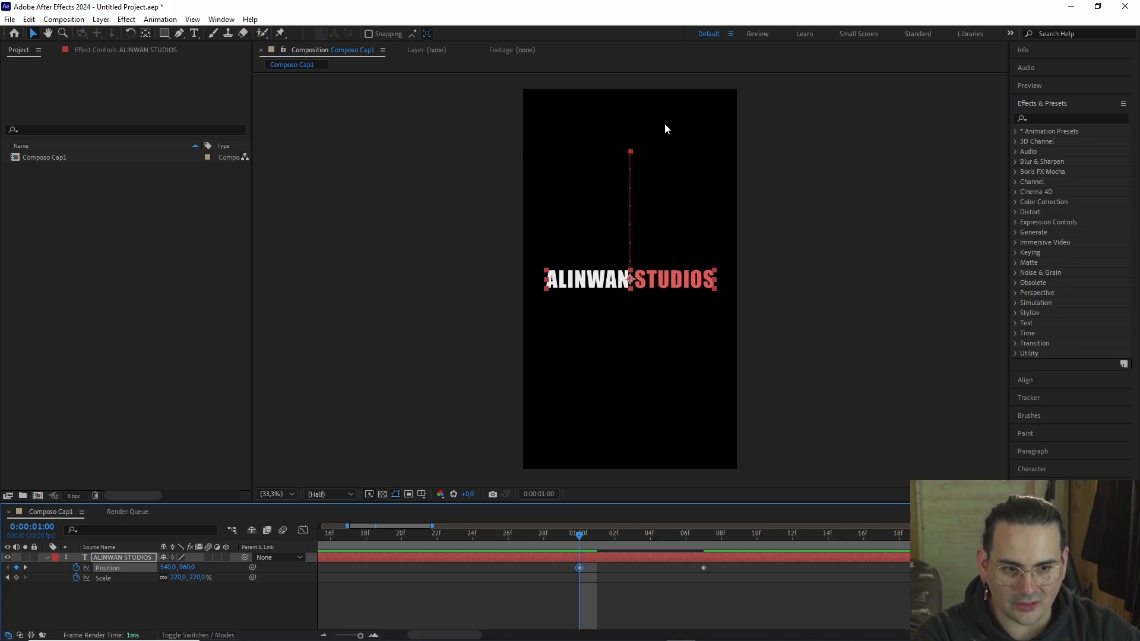
{"action": "left_click_drag", "start_coordinate": [581, 536], "coordinate": [618, 540]}
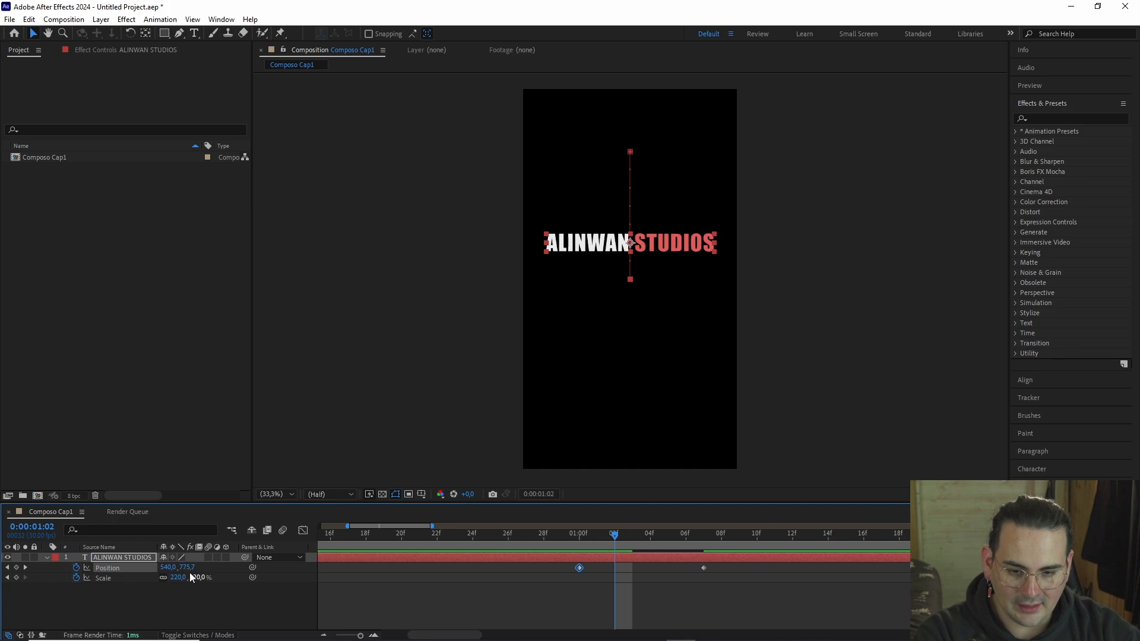
{"action": "left_click_drag", "start_coordinate": [187, 567], "coordinate": [360, 573]}
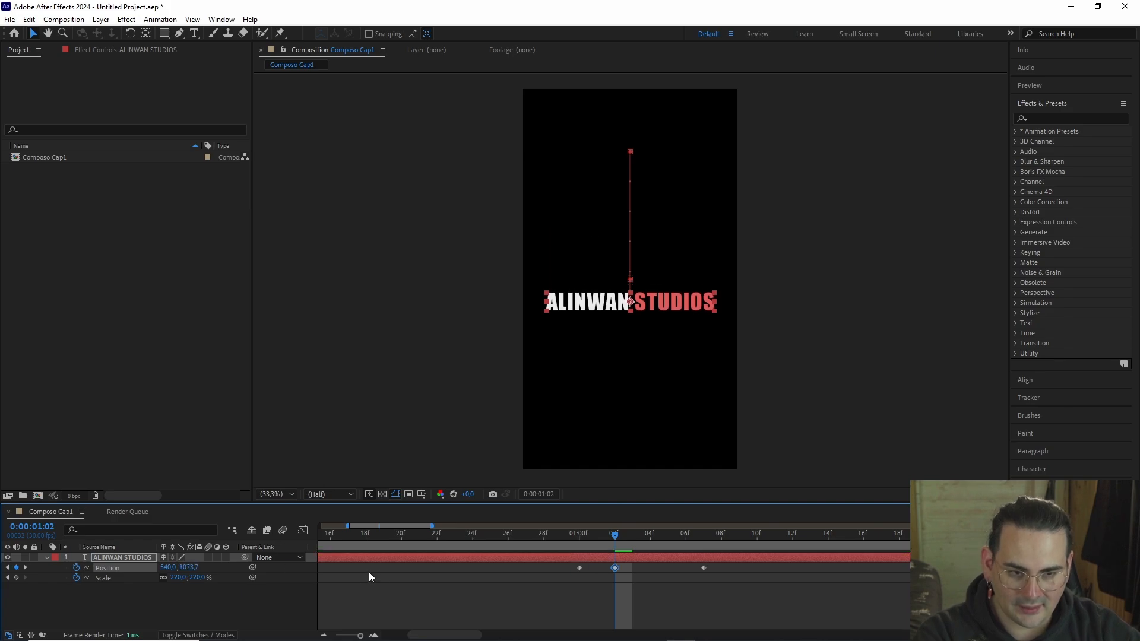
- Enlarge the composition view to 50% and preview the dip and rise from the first frame
{"action": "key", "text": "slash"}
{"action": "left_click_drag", "start_coordinate": [605, 536], "coordinate": [561, 552]}
{"action": "key", "text": "comma"}
{"action": "key", "text": "comma"}
{"action": "key", "text": "space"}
{"action": "scroll", "coordinate": [507, 562], "scroll_direction": "down", "scroll_amount": 3}
{"action": "left_click_drag", "start_coordinate": [394, 536], "coordinate": [319, 534]}
{"action": "key", "text": "space"}
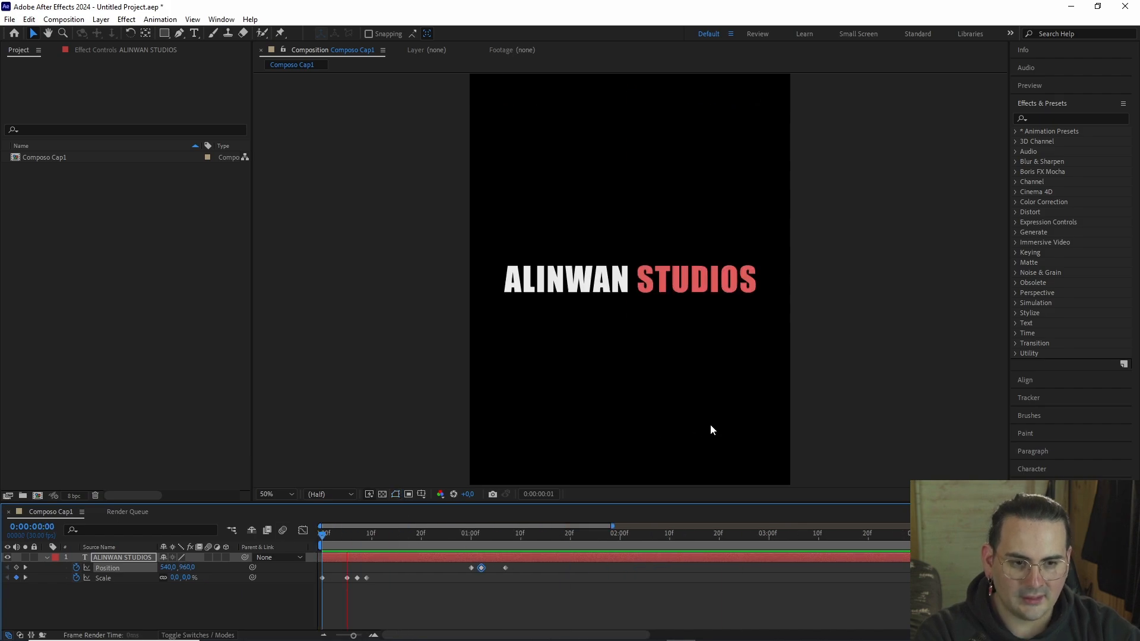
{"action": "scroll", "coordinate": [712, 429], "scroll_direction": "down", "scroll_amount": 2}
{"action": "scroll", "coordinate": [714, 427], "scroll_direction": "up", "scroll_amount": 2}
{"action": "left_click_drag", "start_coordinate": [443, 532], "coordinate": [308, 546]}
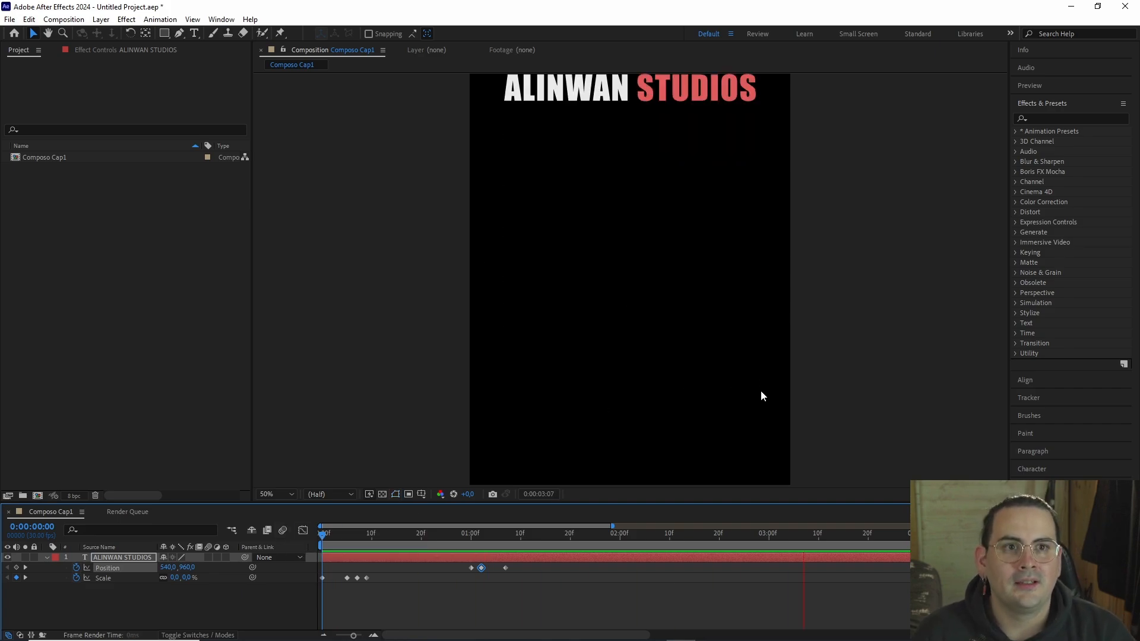
{"action": "key", "text": "space"}
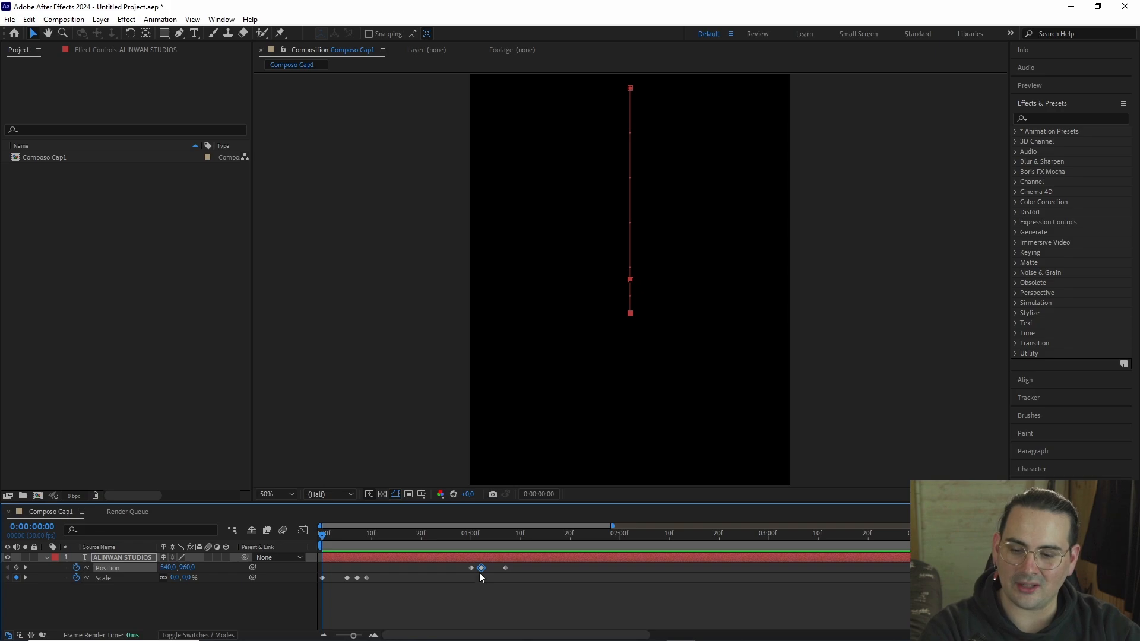
- Replay the Scale and Position animation with the timeline zoomed out to show several seconds
{"action": "scroll", "coordinate": [432, 572], "scroll_direction": "down", "scroll_amount": 3, "text": "alt"}
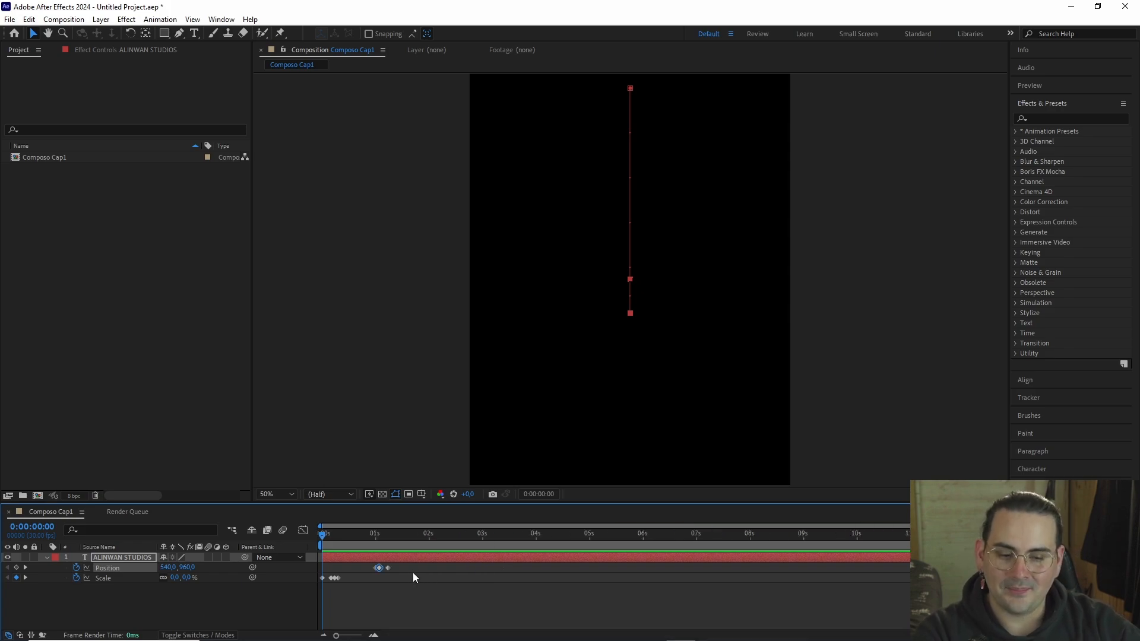
{"action": "key", "text": "space"}
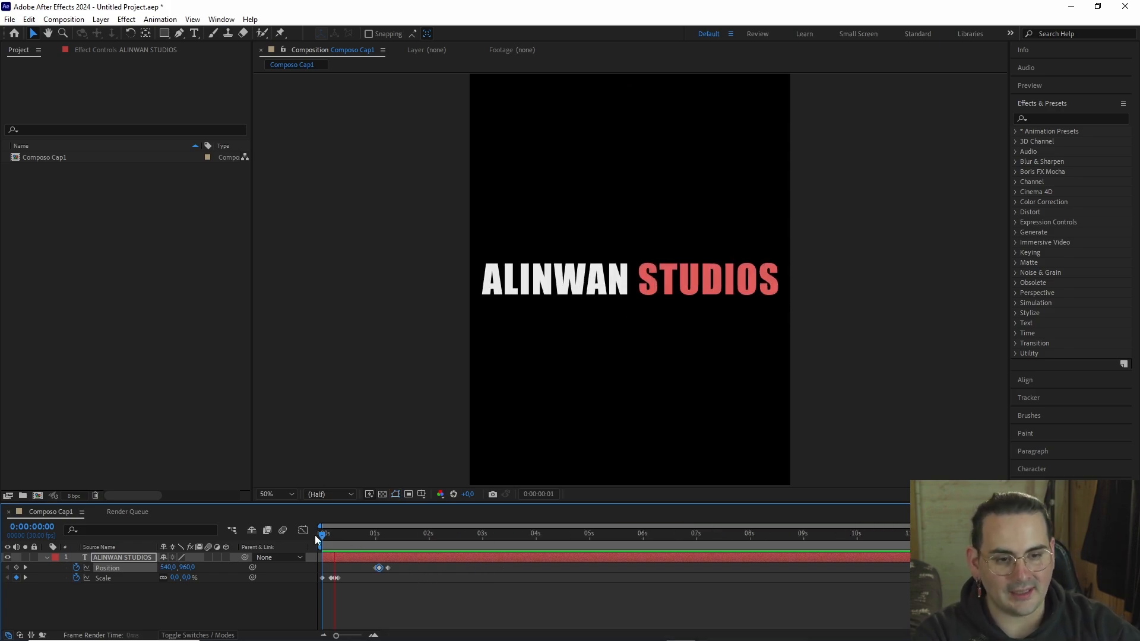
{"action": "key", "text": "space"}
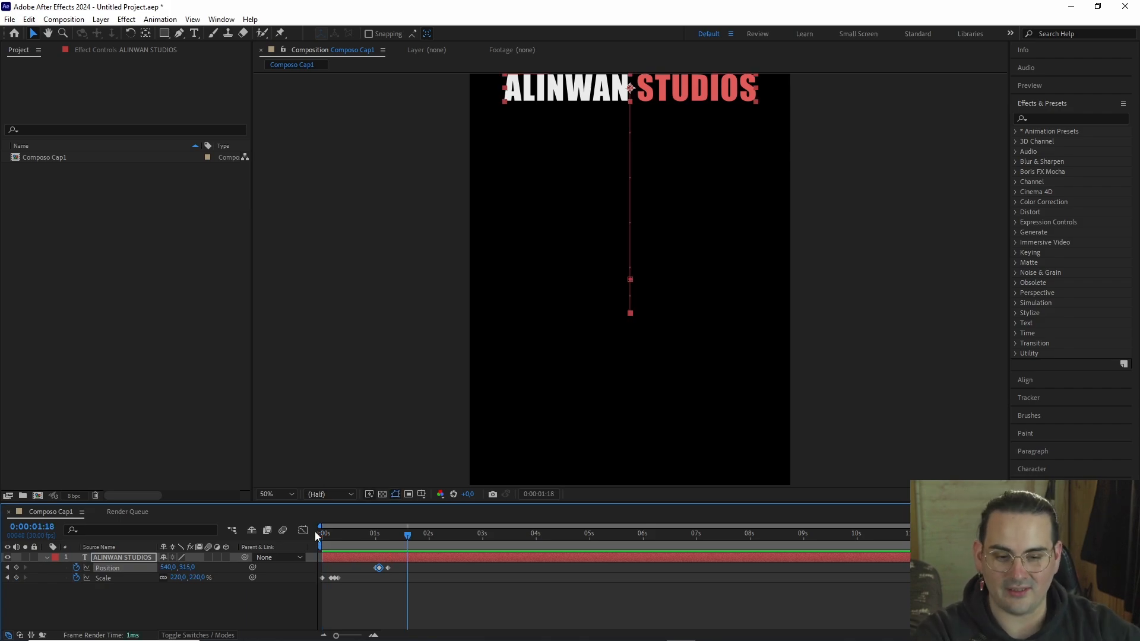
{"action": "left_click", "coordinate": [323, 534]}
{"action": "key", "text": "space"}
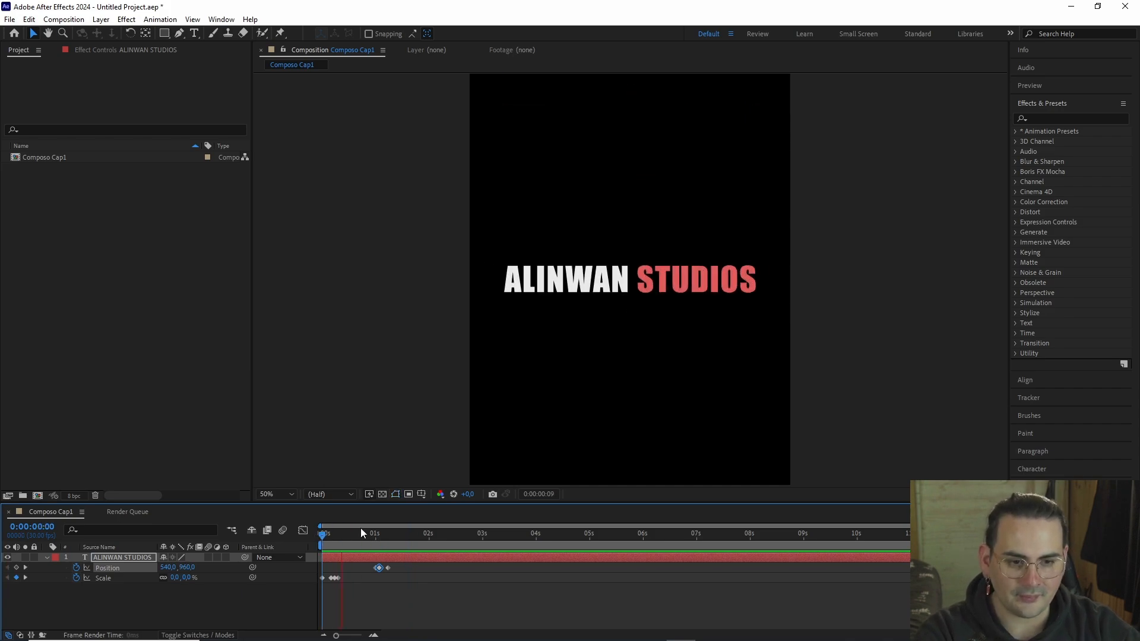
- Animate the text layer's Opacity from 100% just before the 2-second mark to 0% at 0:00:02:09
{"action": "left_click_drag", "start_coordinate": [361, 528], "coordinate": [400, 537]}
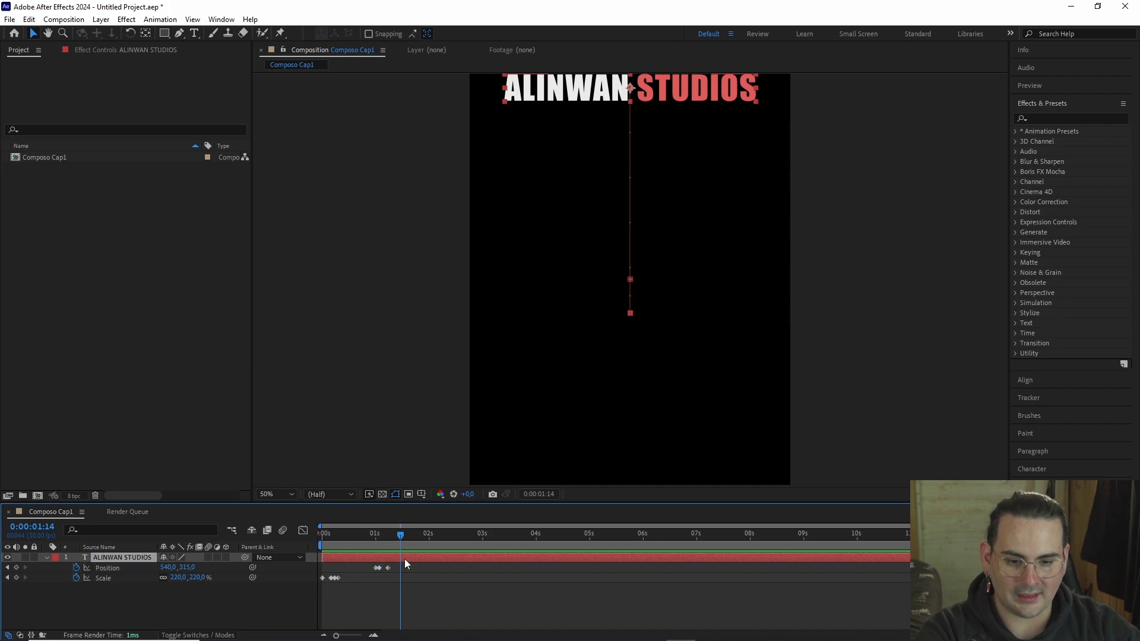
{"action": "scroll", "coordinate": [603, 386], "scroll_direction": "up", "scroll_amount": 2}
{"action": "key", "text": "t"}
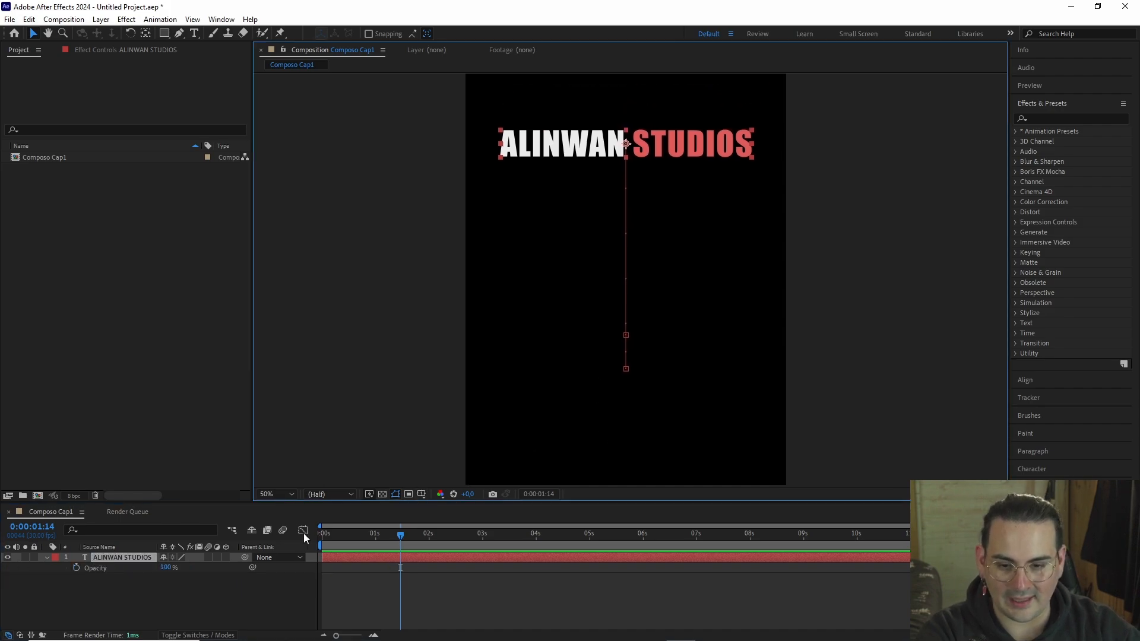
{"action": "left_click", "coordinate": [76, 568]}
{"action": "left_click_drag", "start_coordinate": [401, 535], "coordinate": [445, 538]}
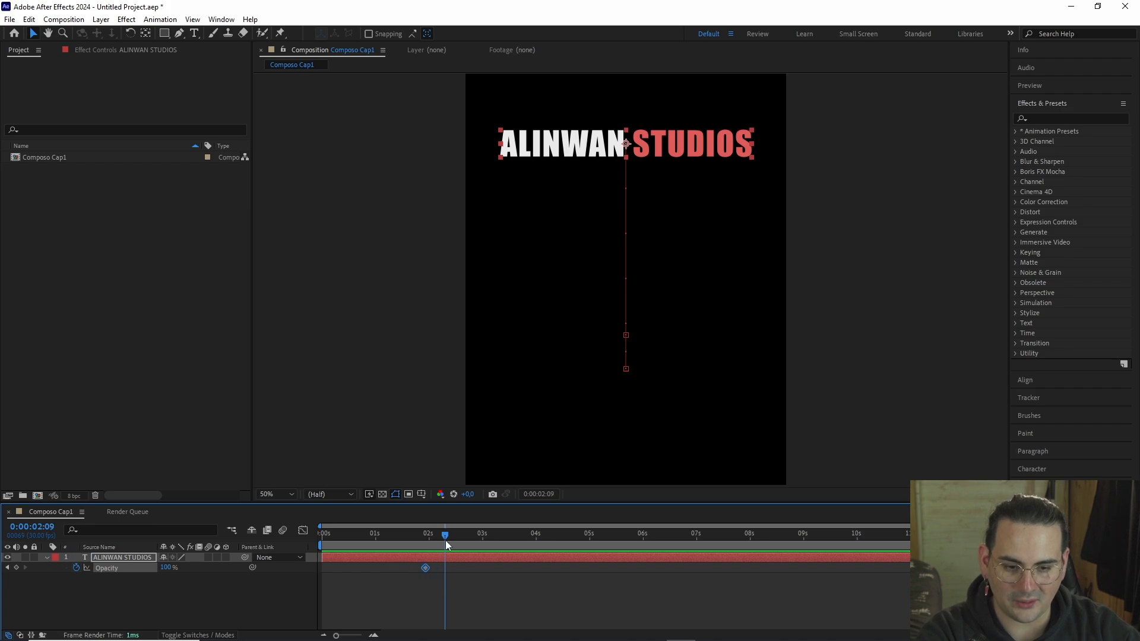
{"action": "left_click_drag", "start_coordinate": [167, 568], "coordinate": [102, 569]}
{"action": "left_click_drag", "start_coordinate": [445, 545], "coordinate": [426, 537]}
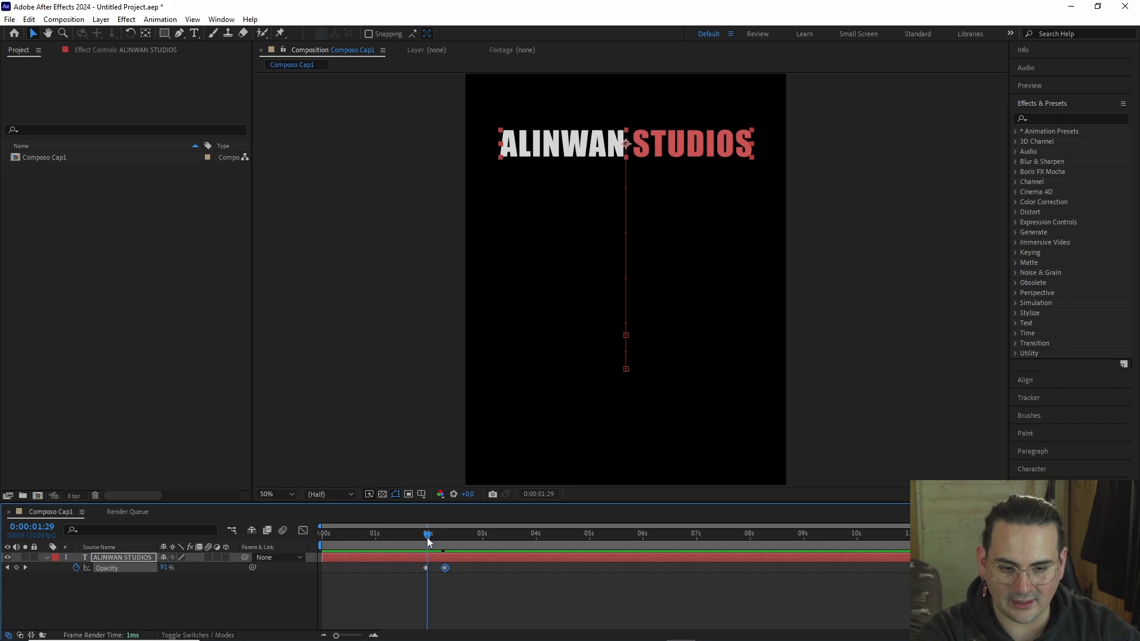
- Show all keyframed properties, move both Opacity keyframes earlier to start at 0:00:01:14, and preview the fade-out
{"action": "key", "text": "u"}
{"action": "left_click_drag", "start_coordinate": [402, 575], "coordinate": [493, 612]}
{"action": "left_click_drag", "start_coordinate": [425, 590], "coordinate": [401, 586]}
{"action": "left_click_drag", "start_coordinate": [388, 537], "coordinate": [303, 536]}
{"action": "key", "text": "space"}
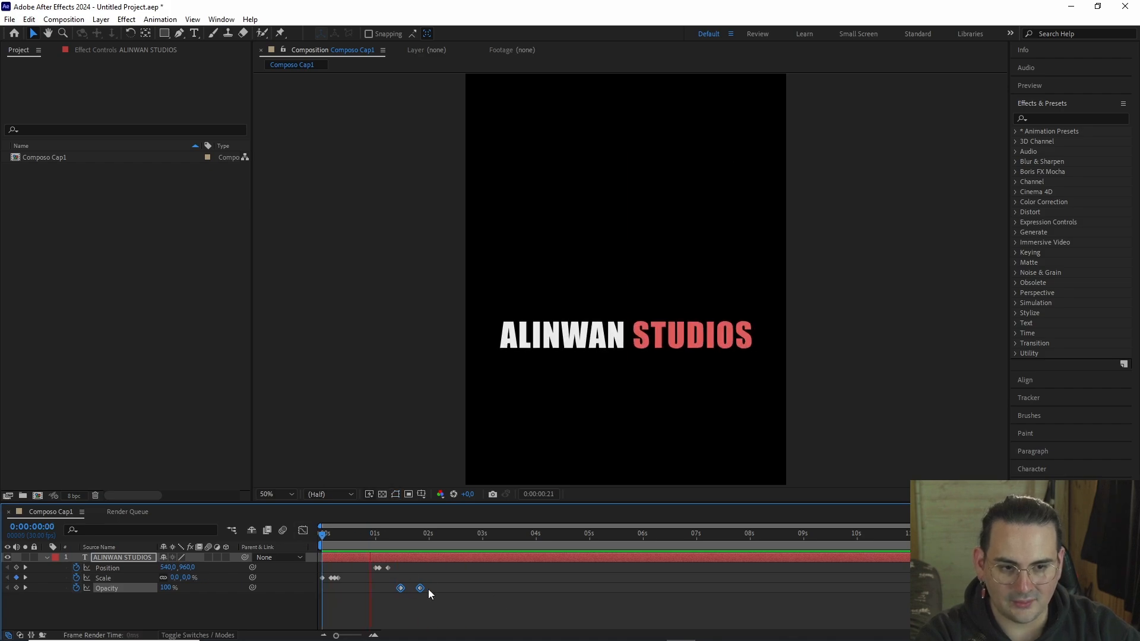
{"action": "key", "text": "space"}
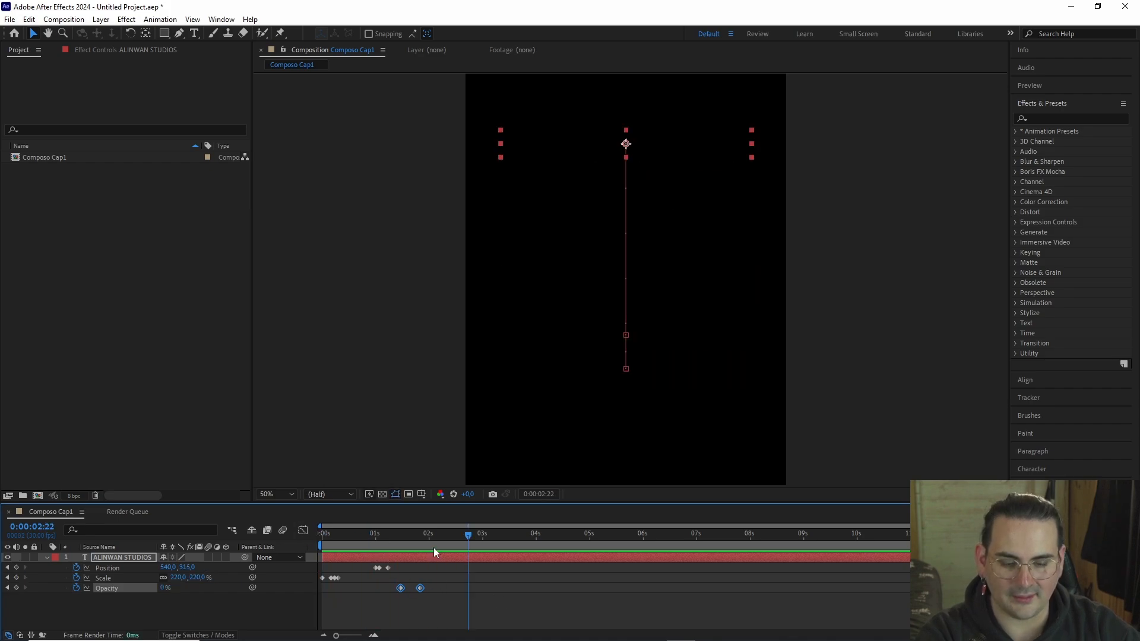
- Shorten the work area to end at about 2 seconds and preview the looping animation
{"action": "mouse_move", "coordinate": [432, 533]}
{"action": "left_mouse_down"}
{"action": "mouse_move", "coordinate": [722, 549]}
{"action": "mouse_move", "coordinate": [1095, 537]}
{"action": "mouse_move", "coordinate": [336, 535]}
{"action": "mouse_move", "coordinate": [434, 543]}
{"action": "left_mouse_up"}
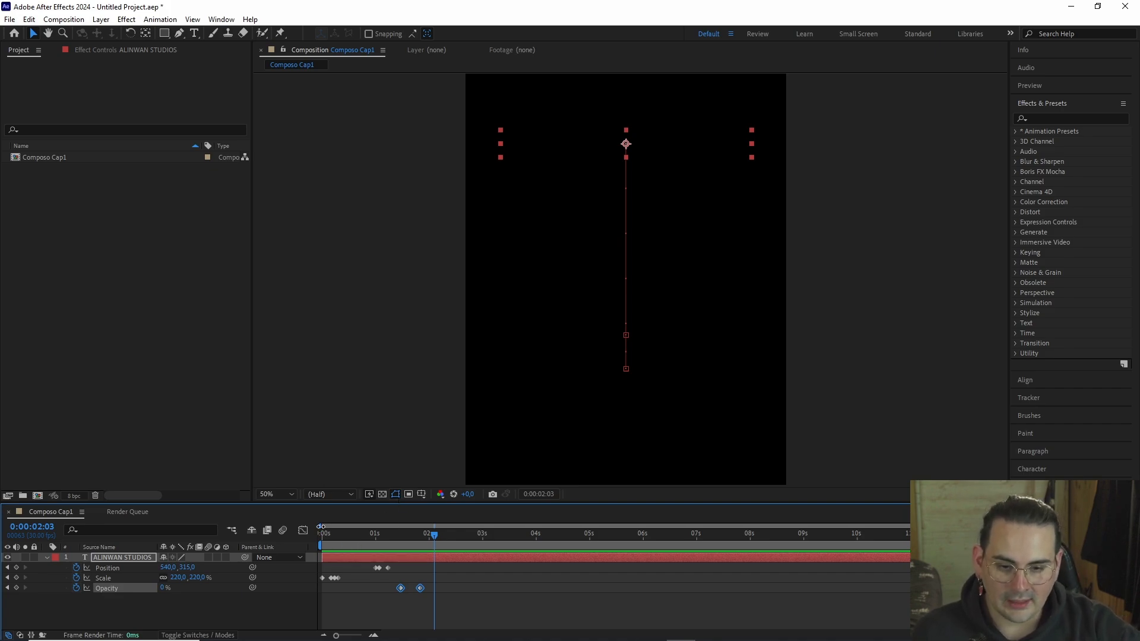
{"action": "mouse_move", "coordinate": [325, 526]}
{"action": "left_mouse_down"}
{"action": "mouse_move", "coordinate": [402, 528]}
{"action": "mouse_move", "coordinate": [336, 525]}
{"action": "left_mouse_up"}
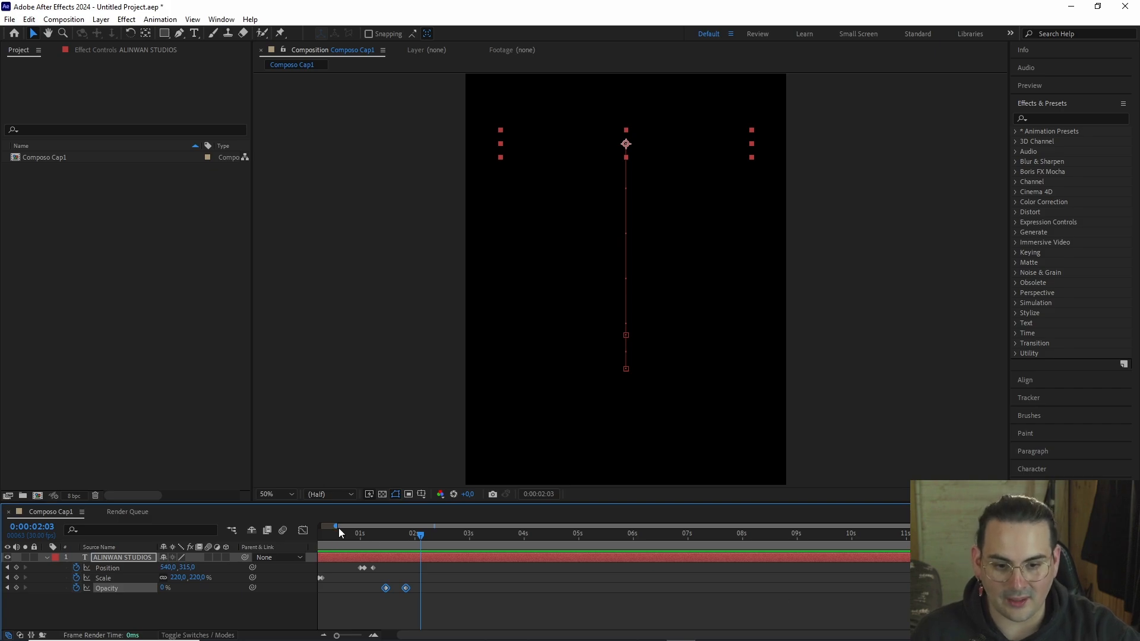
{"action": "left_click_drag", "start_coordinate": [338, 527], "coordinate": [320, 527]}
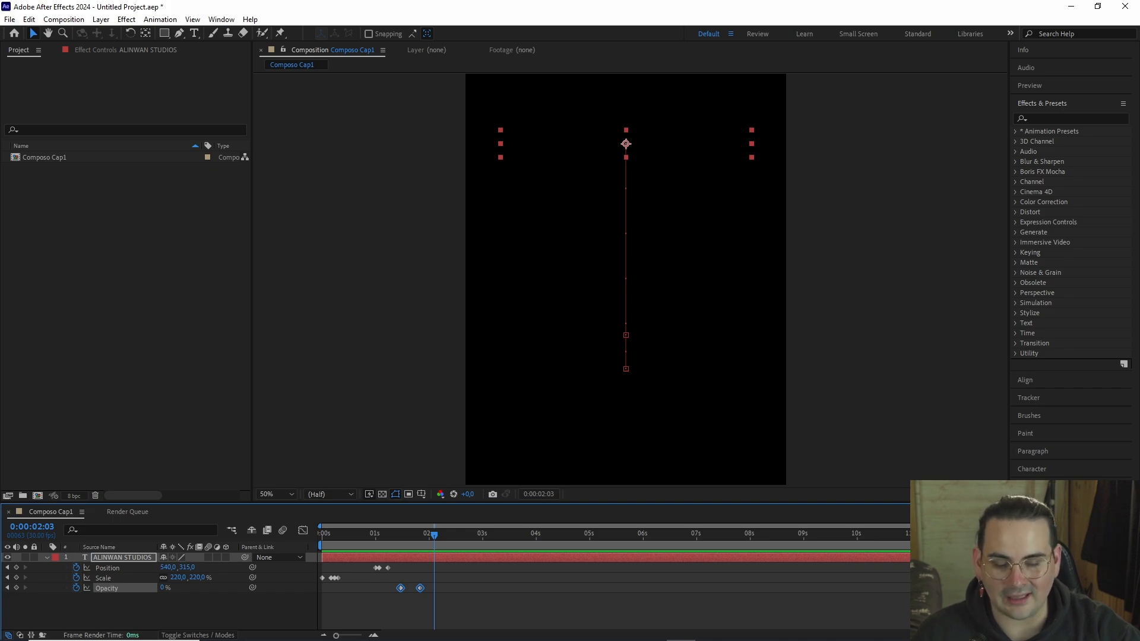
{"action": "left_click_drag", "start_coordinate": [1125, 545], "coordinate": [904, 545]}
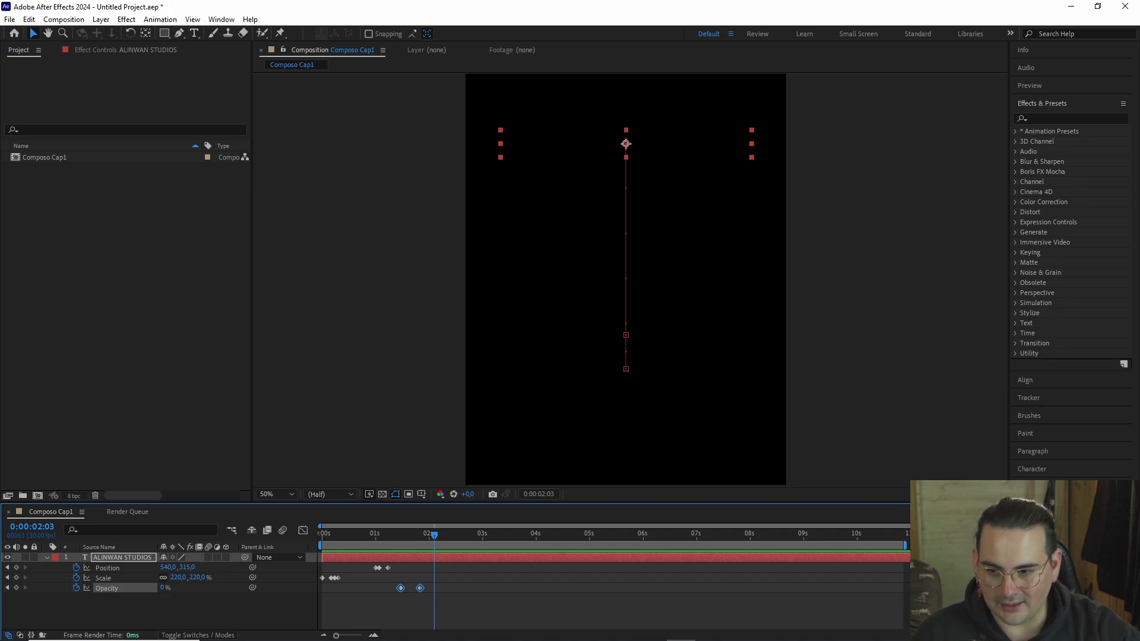
{"action": "left_click_drag", "start_coordinate": [905, 545], "coordinate": [427, 530]}
{"action": "left_click", "coordinate": [334, 535]}
{"action": "key", "text": "space"}
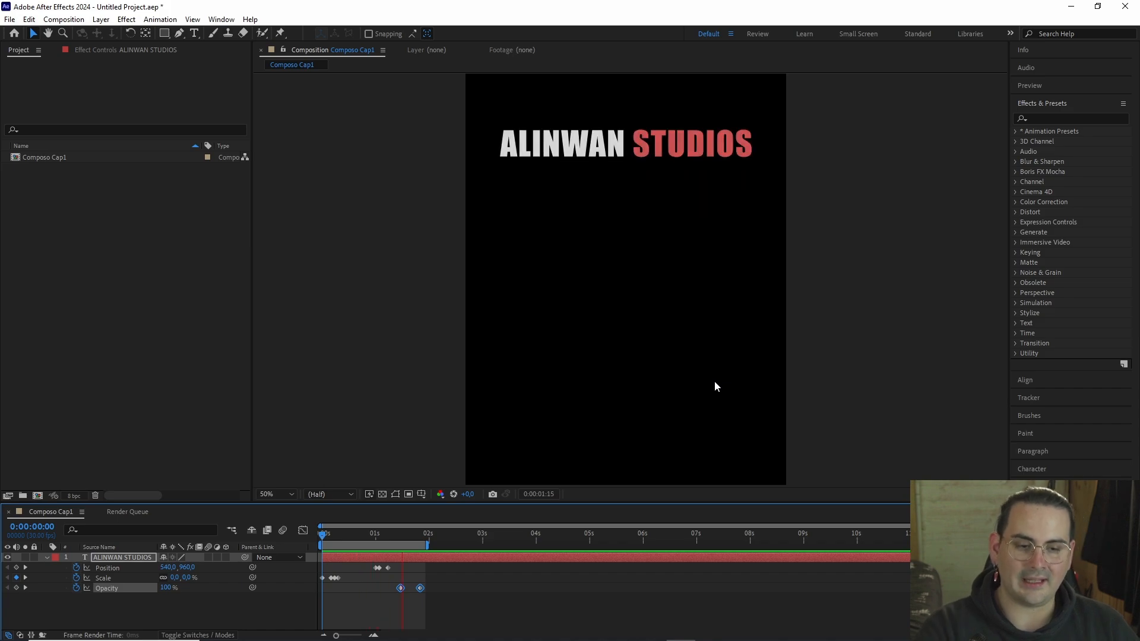
{"action": "key", "text": "space"}
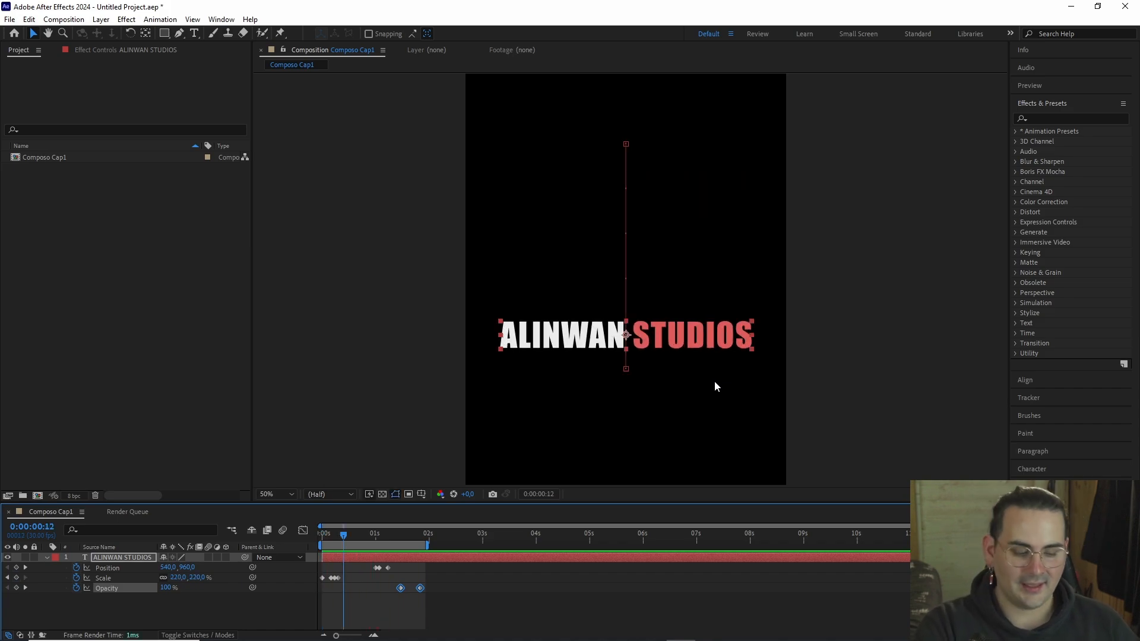
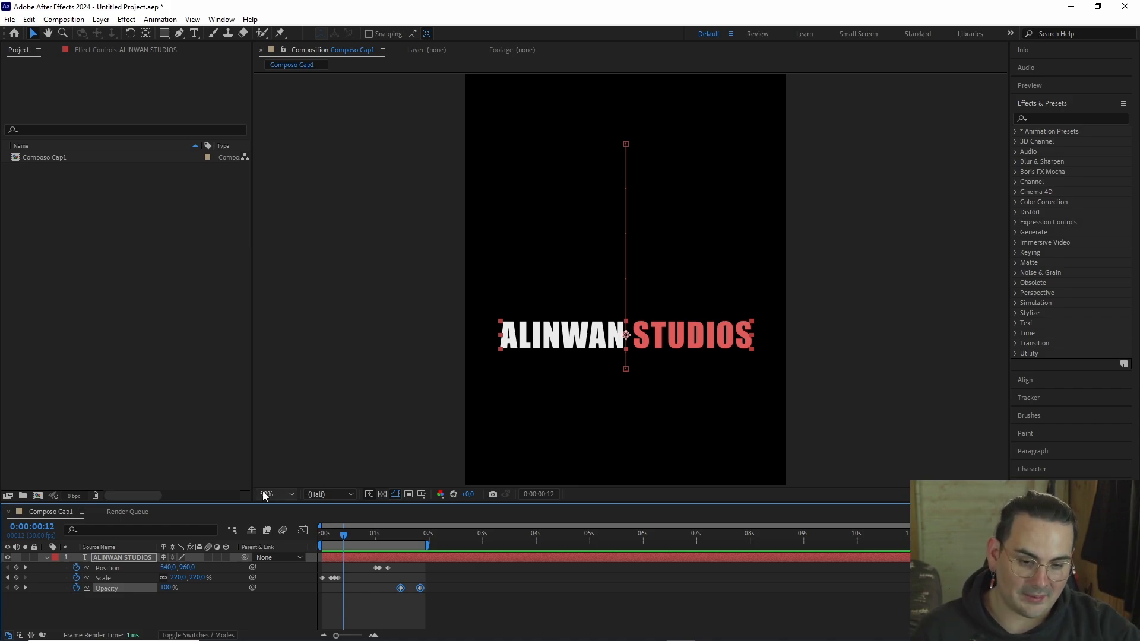
- Replay the shortened work area, return to the first frame, and select the ALINWAN STUDIOS layer
{"action": "left_click_drag", "start_coordinate": [346, 534], "coordinate": [311, 546]}
{"action": "key", "text": "space"}
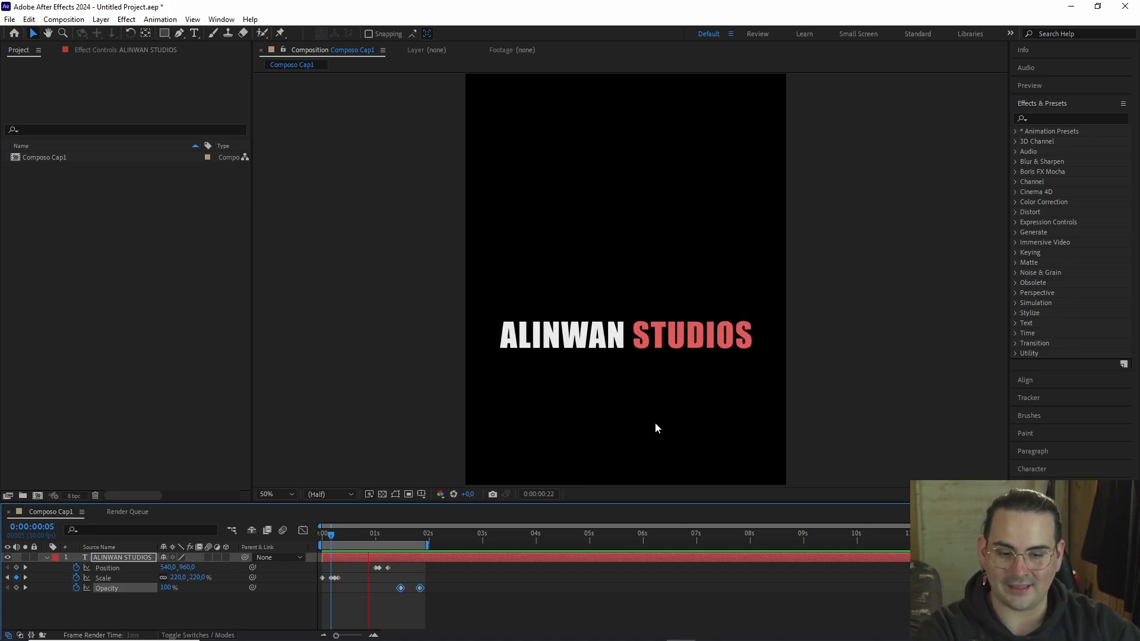
{"action": "key", "text": "space"}
{"action": "left_click_drag", "start_coordinate": [352, 532], "coordinate": [299, 544]}
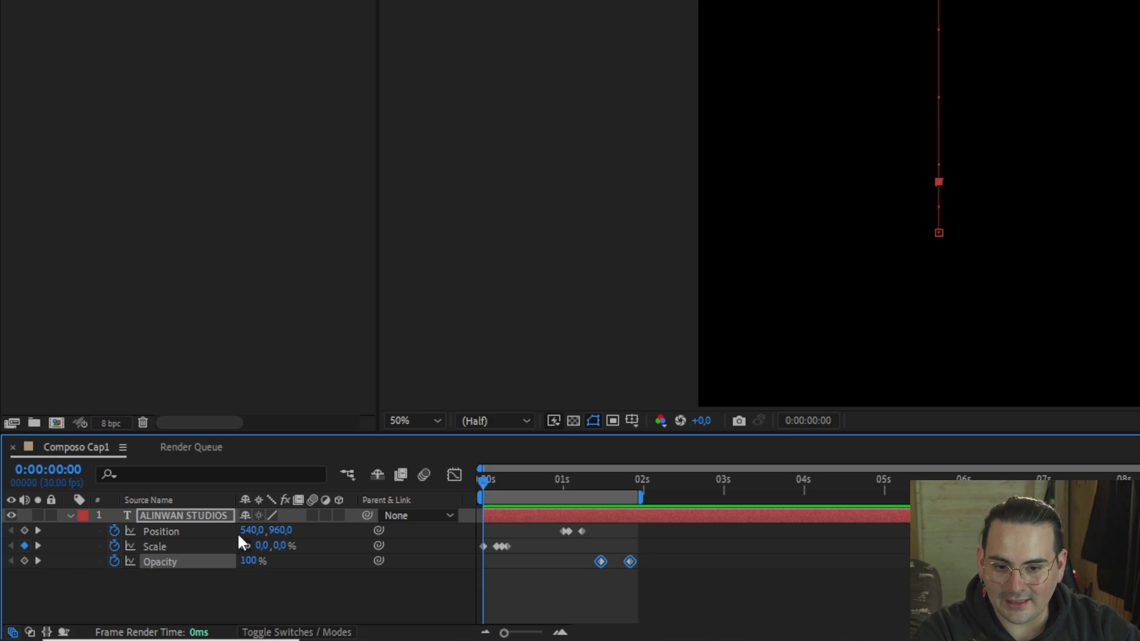
{"action": "left_click", "coordinate": [184, 516]}
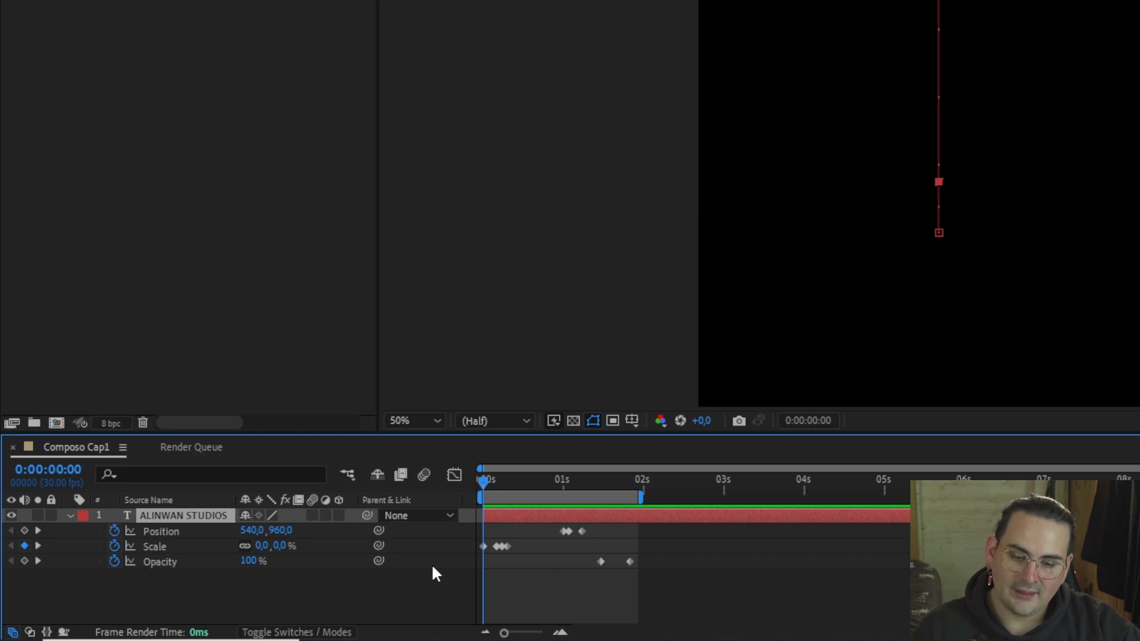
{"action": "mouse_move", "coordinate": [490, 478]}
{"action": "left_mouse_down"}
{"action": "mouse_move", "coordinate": [482, 485]}
{"action": "mouse_move", "coordinate": [500, 489]}
{"action": "mouse_move", "coordinate": [482, 487]}
{"action": "left_mouse_up"}
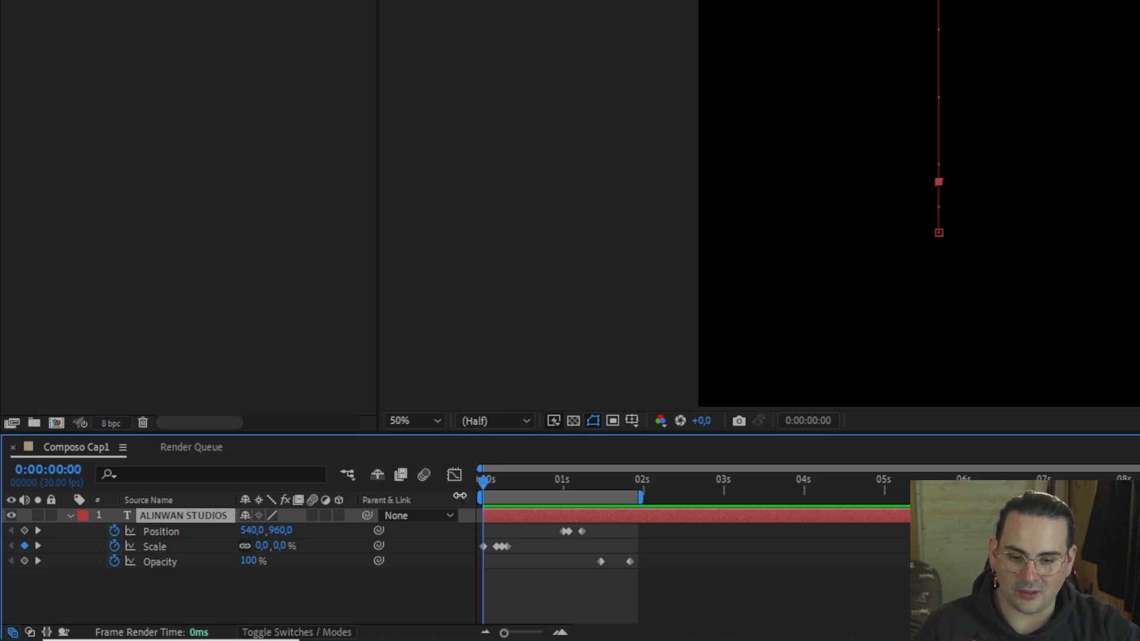
- Enable motion blur for the ALINWAN STUDIOS layer and the composition, preview the animation and return to the first frame
{"action": "left_click", "coordinate": [313, 515]}
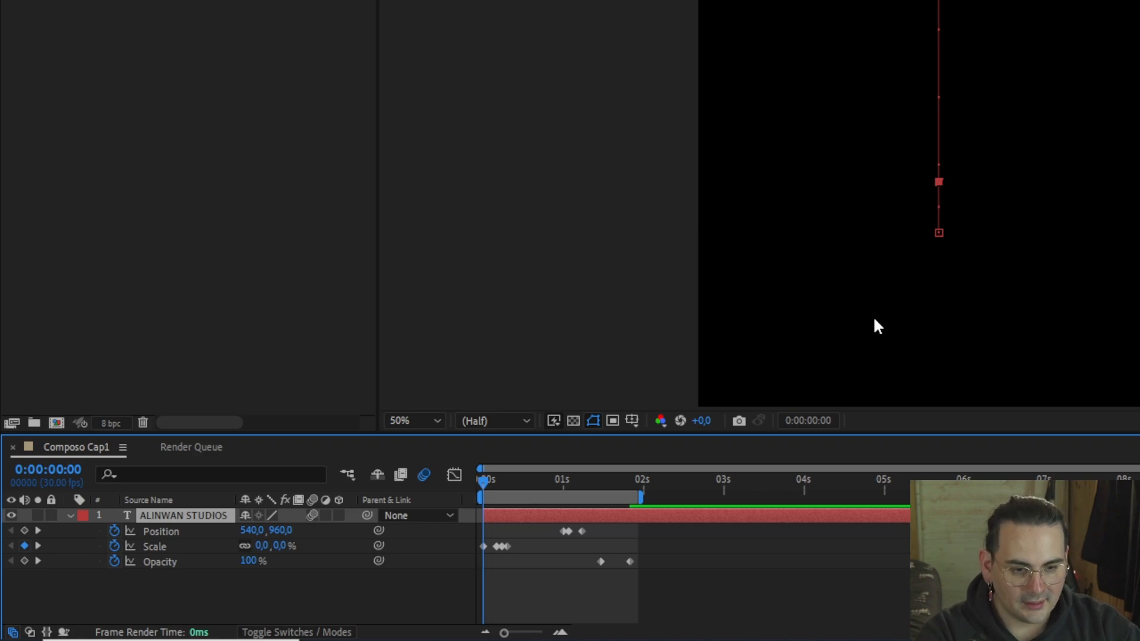
{"action": "scroll", "coordinate": [874, 307], "scroll_direction": "down", "scroll_amount": 2}
{"action": "scroll", "coordinate": [922, 284], "scroll_direction": "up", "scroll_amount": 2}
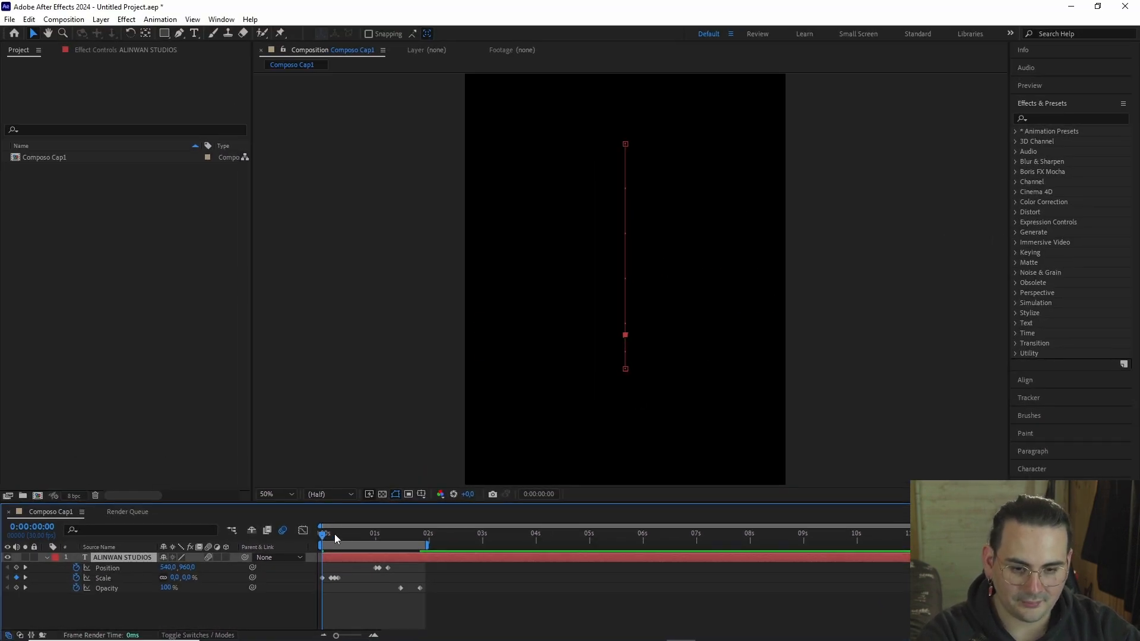
{"action": "key", "text": "space"}
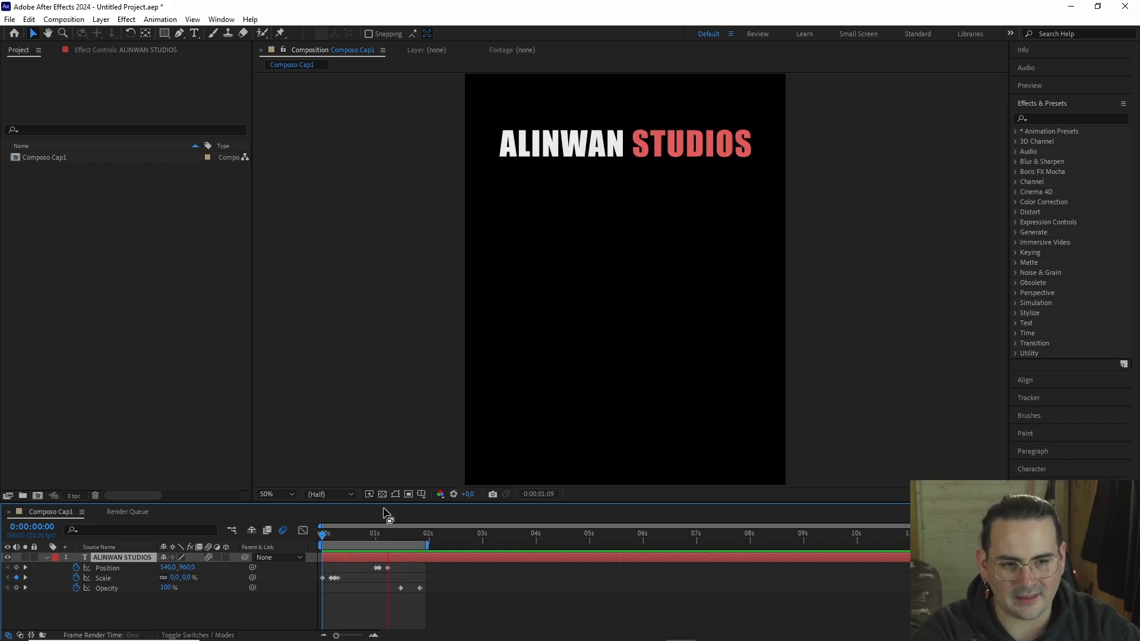
{"action": "left_click_drag", "start_coordinate": [411, 536], "coordinate": [312, 542]}
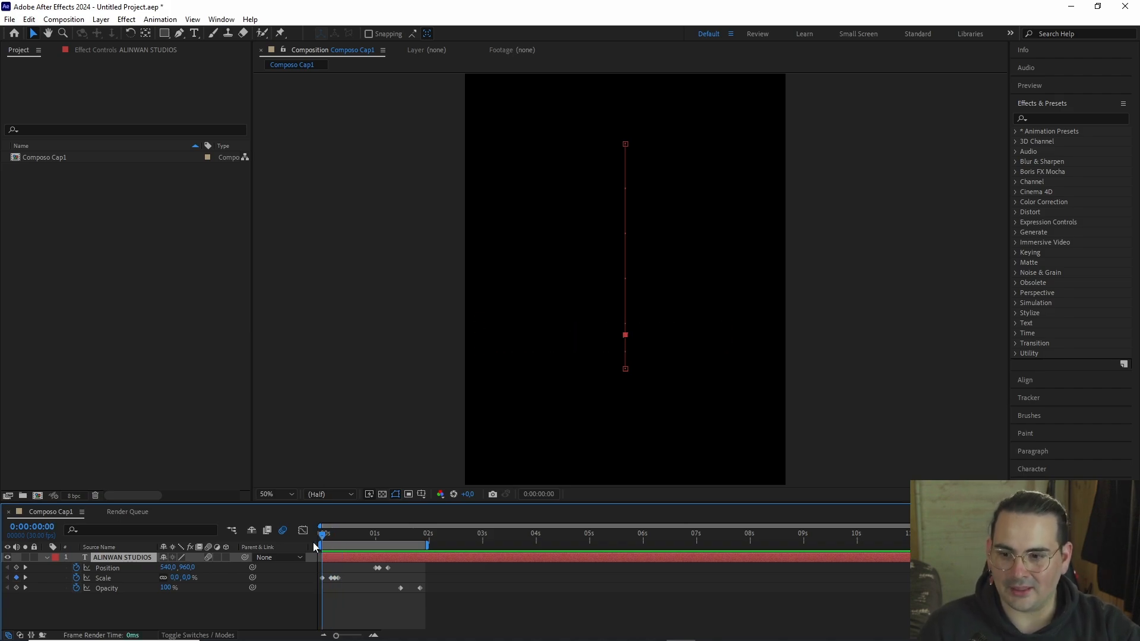
- Replay the work area several times to examine the motion blur on the moving text
{"action": "key", "text": "space"}
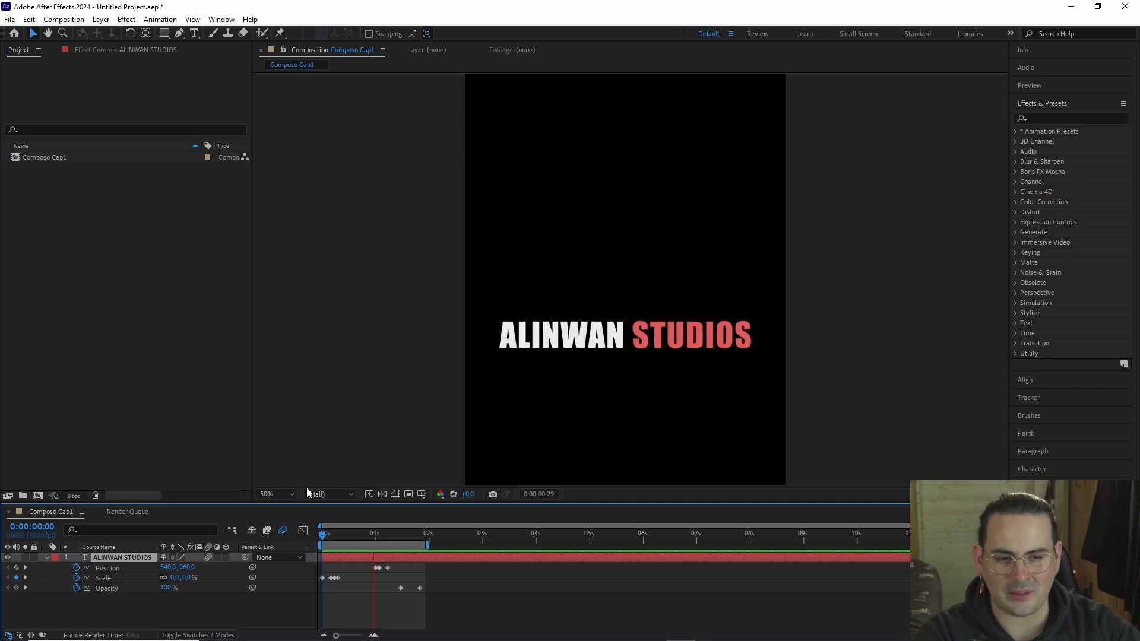
{"action": "key", "text": "space"}
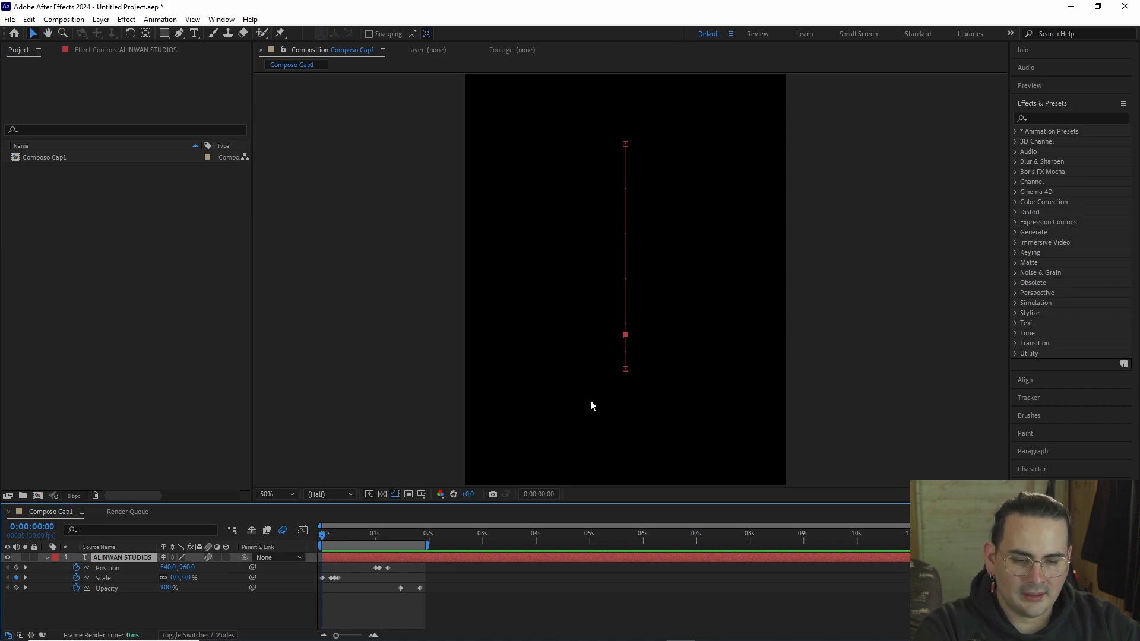
{"action": "key", "text": "space"}
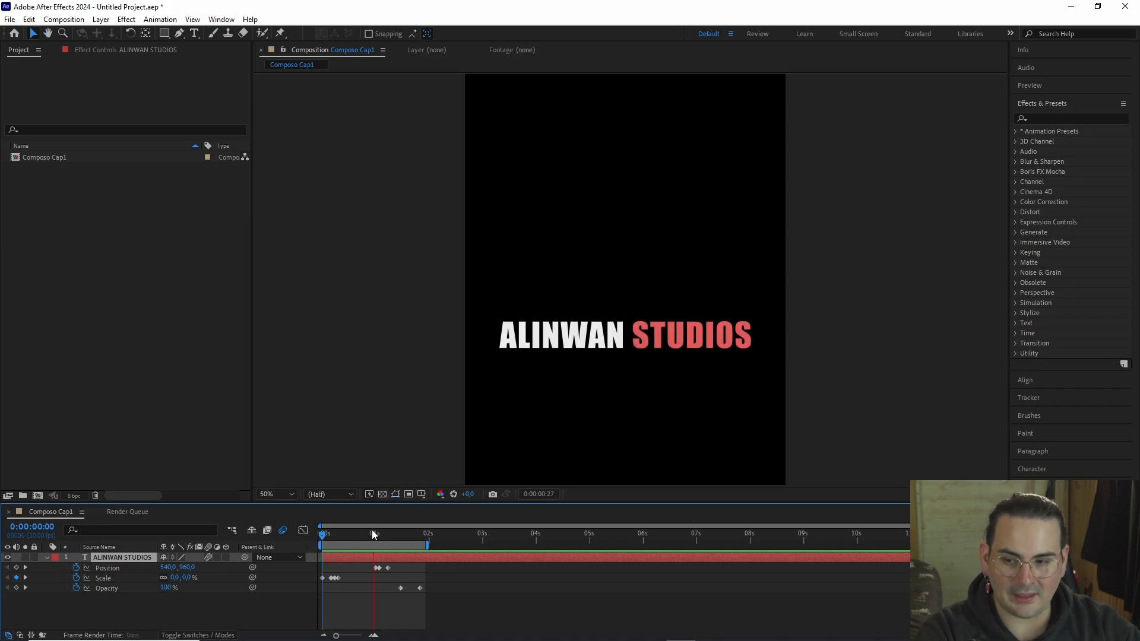
{"action": "key", "text": "space"}
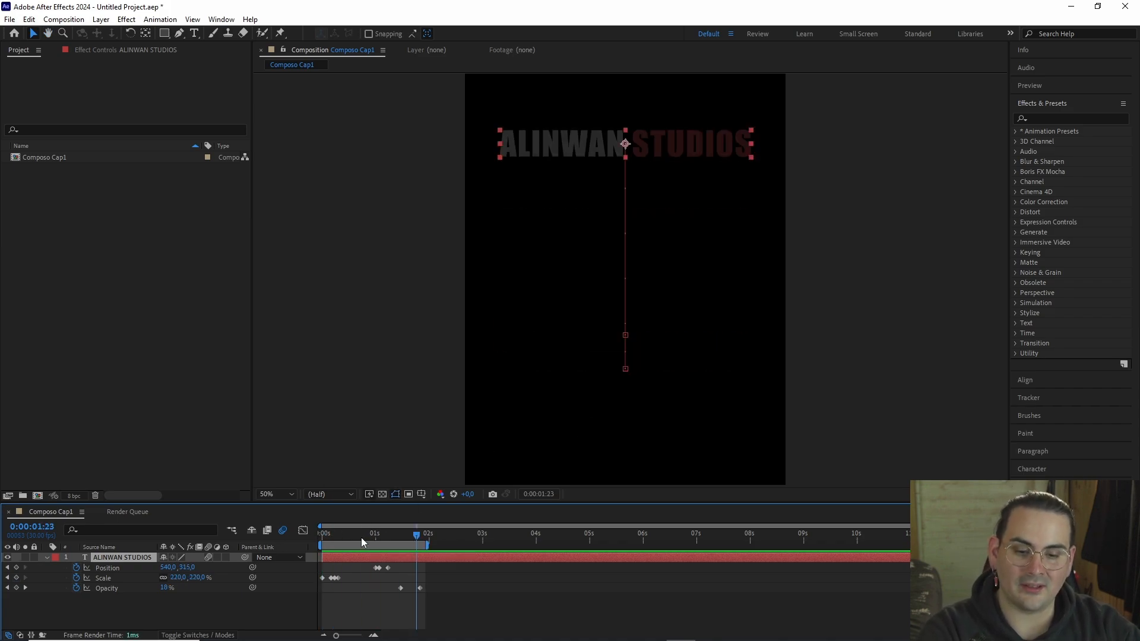
{"action": "left_click", "coordinate": [208, 558]}
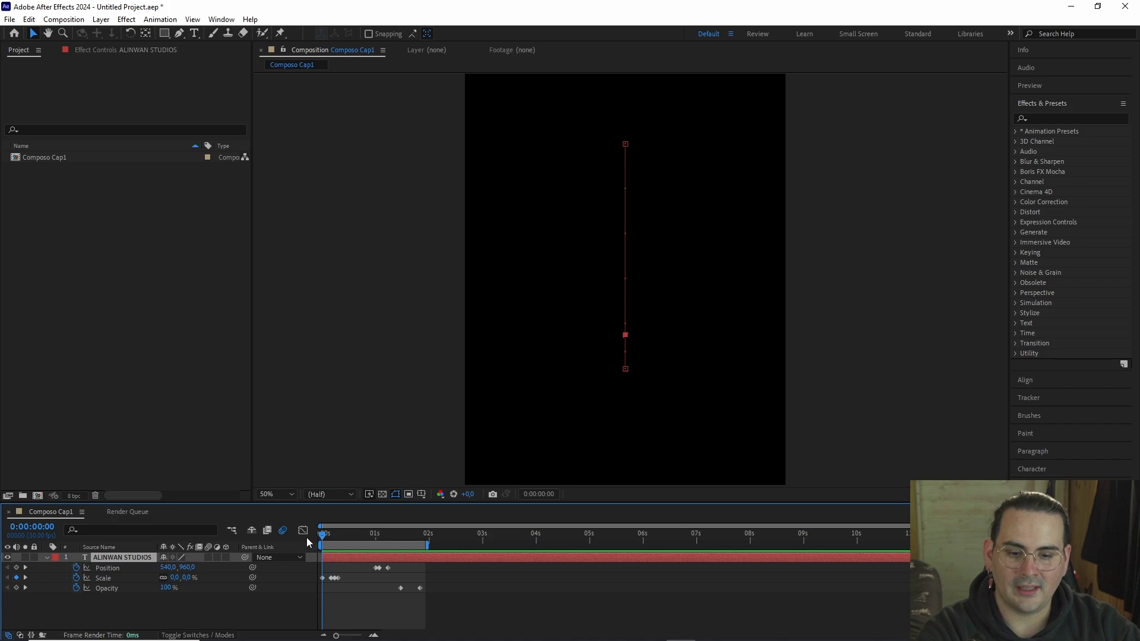
{"action": "key", "text": "space"}
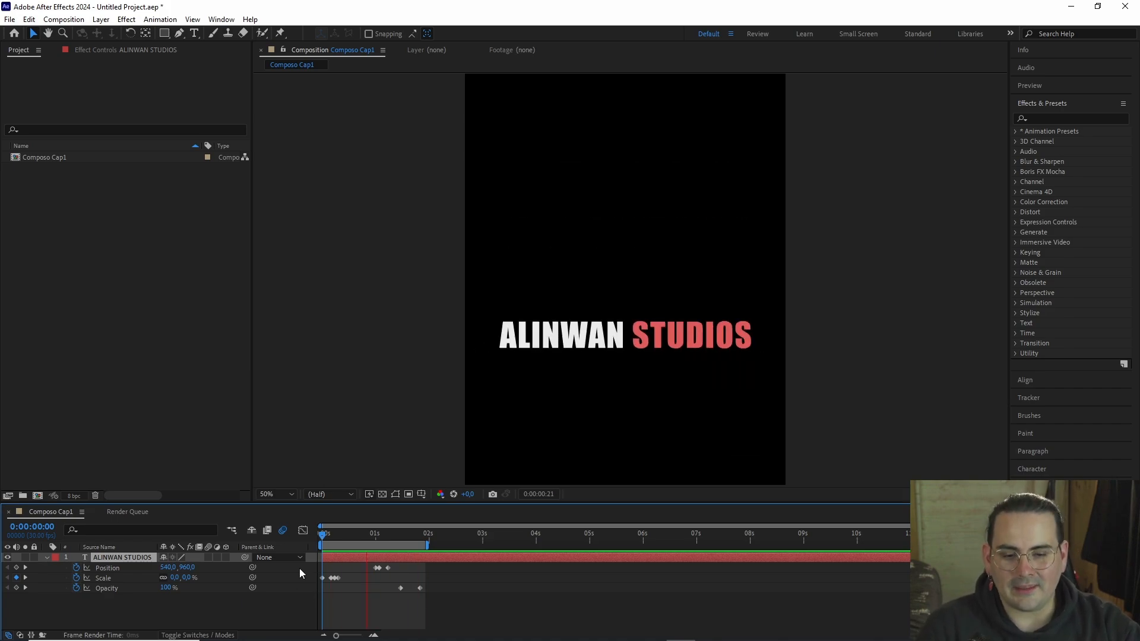
{"action": "left_click", "coordinate": [283, 530]}
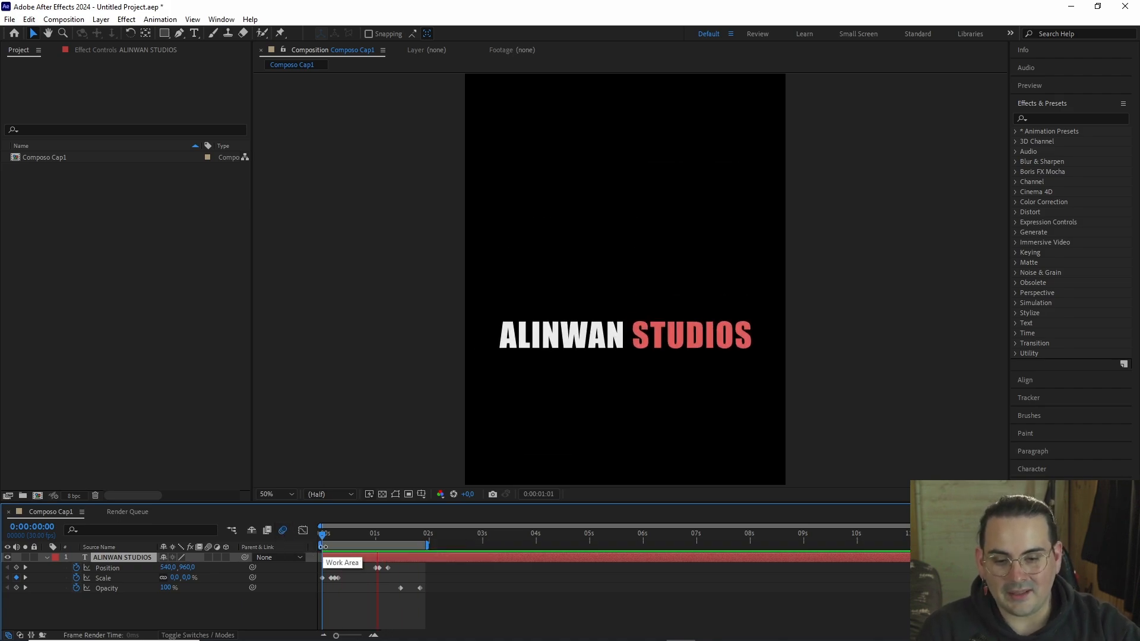
{"action": "left_click", "coordinate": [209, 558]}
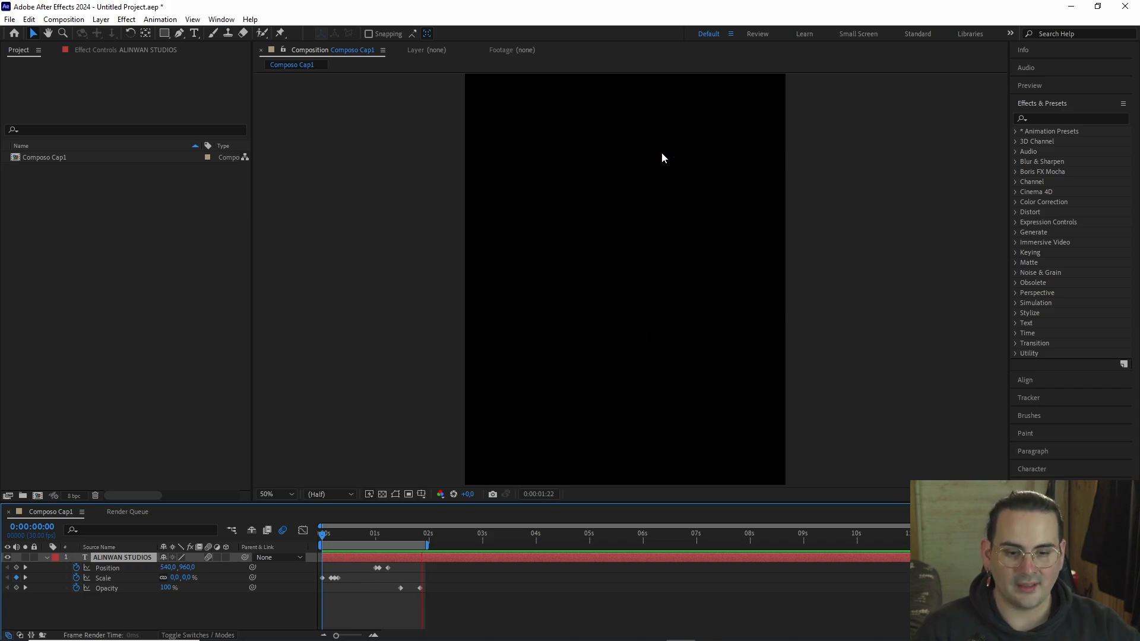
- Reveal the text layer's Rotation property and start its animation with a keyframe at 0:00:00:29
{"action": "key", "text": "h"}
{"action": "mouse_move", "coordinate": [363, 535]}
{"action": "left_mouse_down"}
{"action": "mouse_move", "coordinate": [323, 537]}
{"action": "mouse_move", "coordinate": [387, 543]}
{"action": "mouse_move", "coordinate": [322, 543]}
{"action": "mouse_move", "coordinate": [363, 539]}
{"action": "mouse_move", "coordinate": [345, 542]}
{"action": "left_mouse_up"}
{"action": "key", "text": "r"}
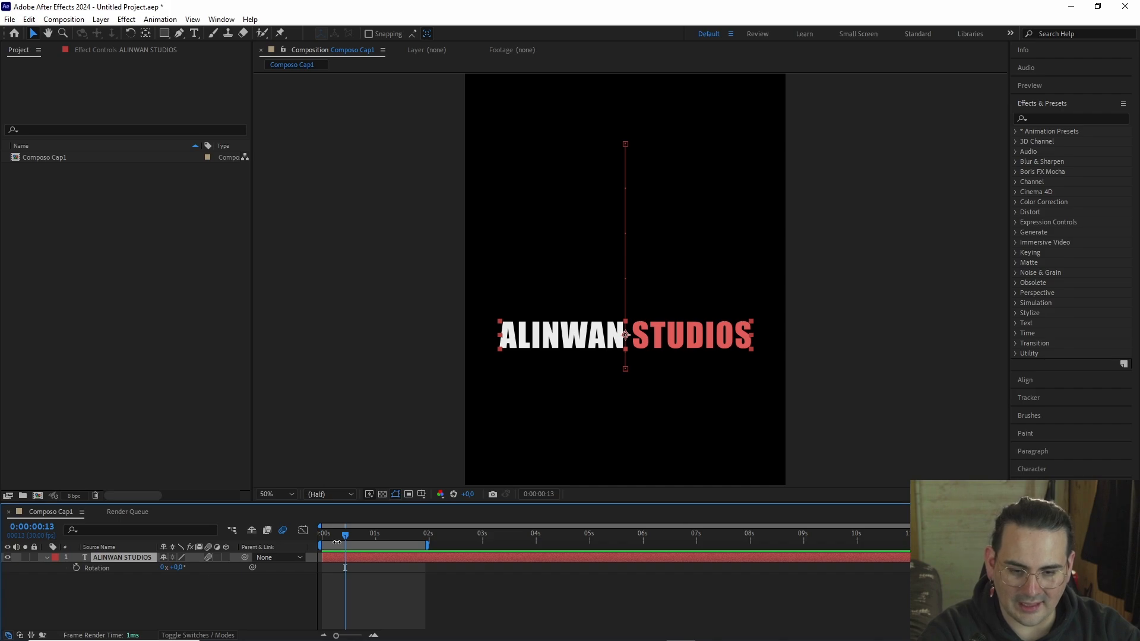
{"action": "left_click_drag", "start_coordinate": [343, 538], "coordinate": [370, 548]}
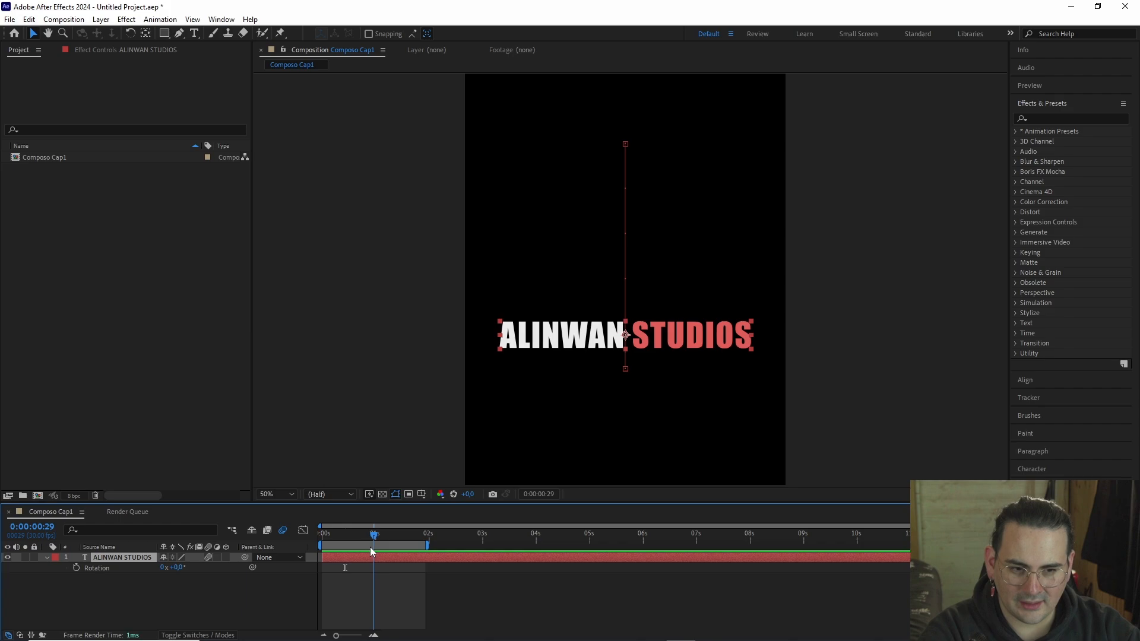
{"action": "left_click", "coordinate": [76, 568]}
{"action": "scroll", "coordinate": [372, 575], "scroll_direction": "up", "scroll_amount": 2}
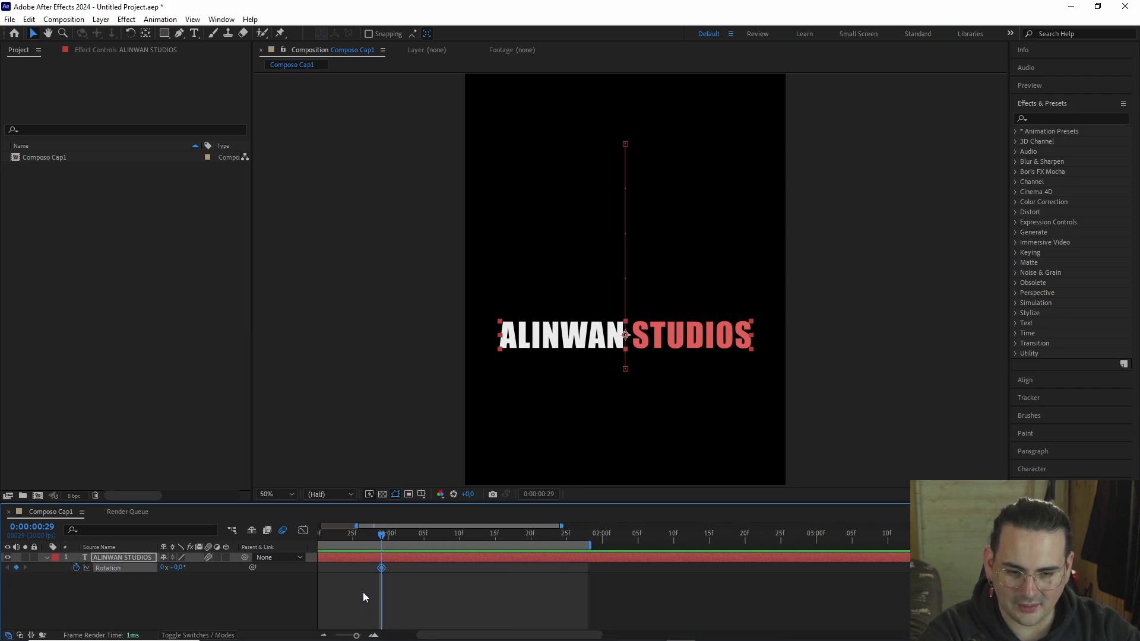
- Show all keyframed properties and set Rotation to one full turn (1x) at 0:00:01:07, on the last Position keyframe
{"action": "key", "text": "u"}
{"action": "left_click", "coordinate": [390, 536]}
{"action": "left_click_drag", "start_coordinate": [392, 539], "coordinate": [439, 543]}
{"action": "left_click", "coordinate": [160, 588]}
{"action": "left_click", "coordinate": [161, 588]}
{"action": "key", "text": "Escape"}
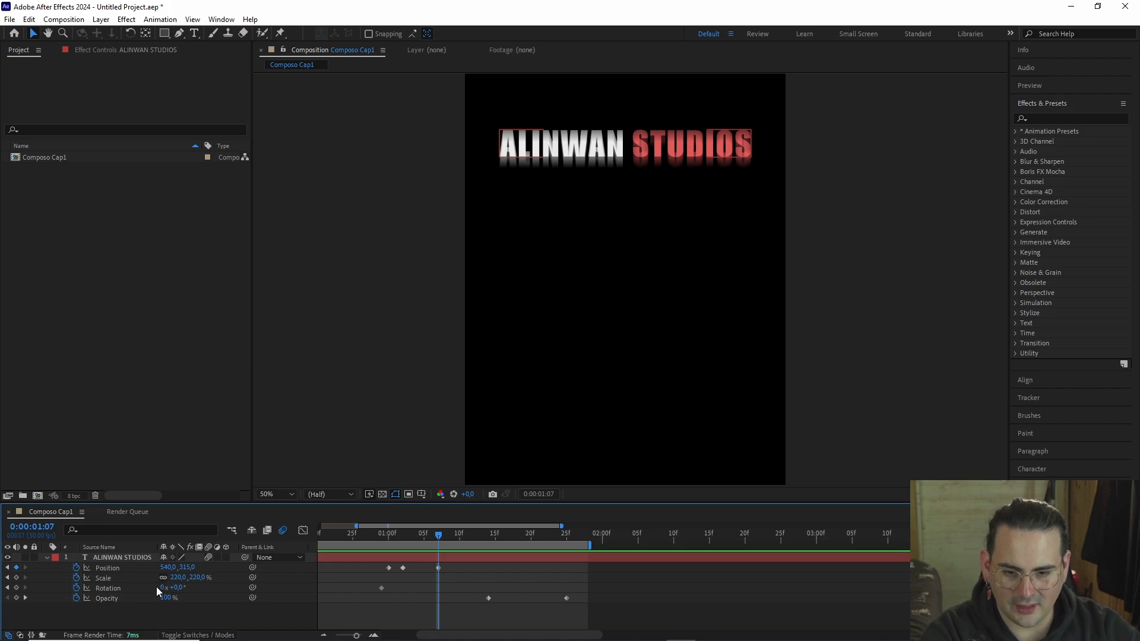
{"action": "left_click", "coordinate": [160, 588]}
{"action": "key", "text": "Return"}
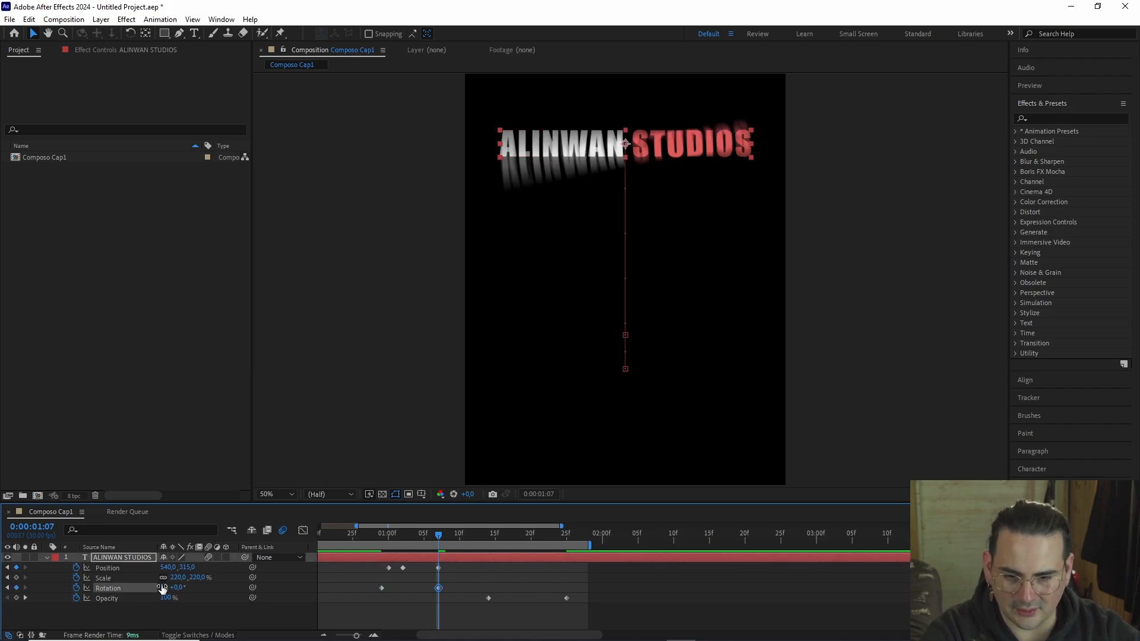
- Move the first Rotation keyframe in line with the second Position keyframe and preview the spin from the start
{"action": "left_click_drag", "start_coordinate": [432, 540], "coordinate": [404, 587]}
{"action": "mouse_move", "coordinate": [383, 541]}
{"action": "left_mouse_down"}
{"action": "mouse_move", "coordinate": [449, 552]}
{"action": "mouse_move", "coordinate": [371, 558]}
{"action": "left_mouse_up"}
{"action": "scroll", "coordinate": [371, 567], "scroll_direction": "down", "scroll_amount": 5}
{"action": "key", "text": "space"}
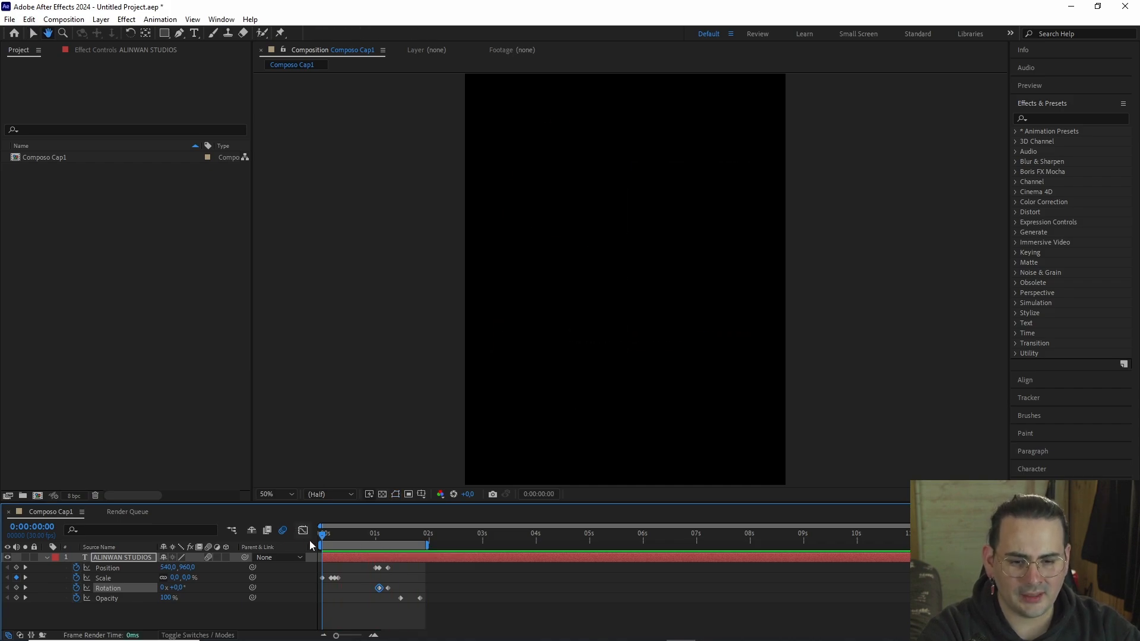
{"action": "key", "text": "space"}
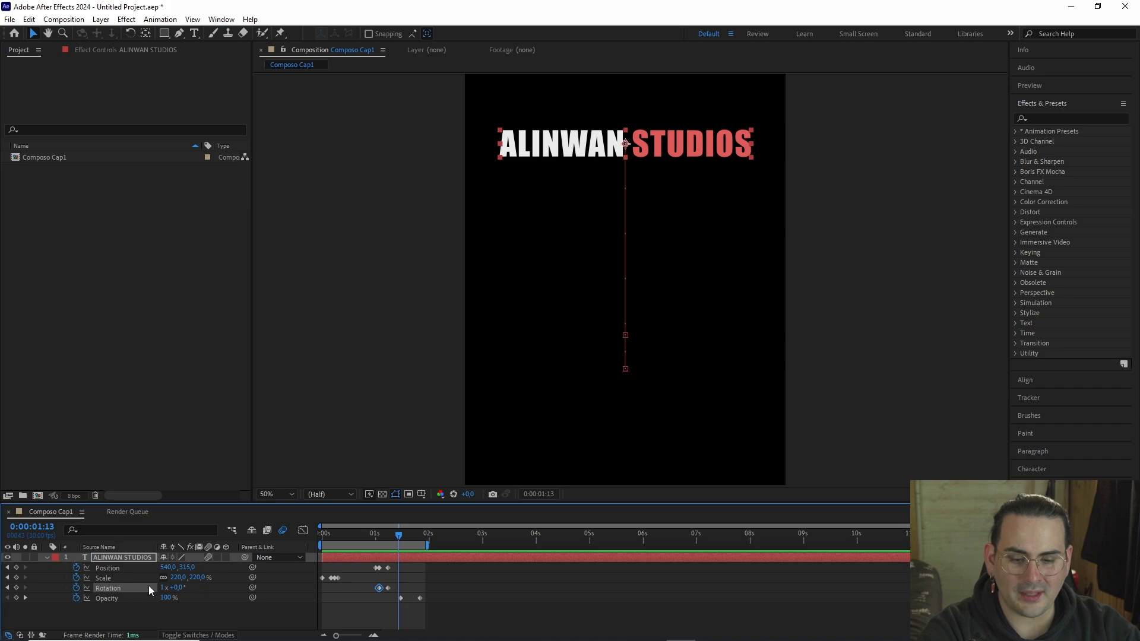
- Remove the Rotation keyframes from the text layer and preview the animation from the first frame
{"action": "left_click", "coordinate": [76, 587]}
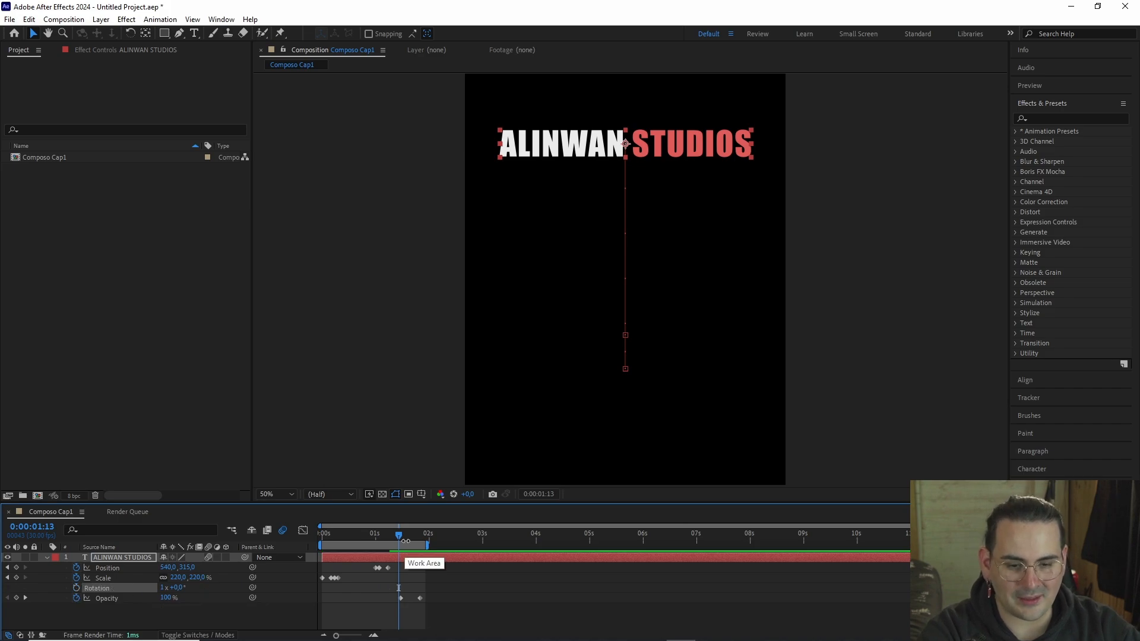
{"action": "left_click_drag", "start_coordinate": [399, 534], "coordinate": [343, 534]}
{"action": "left_click", "coordinate": [323, 540]}
{"action": "key", "text": "space"}
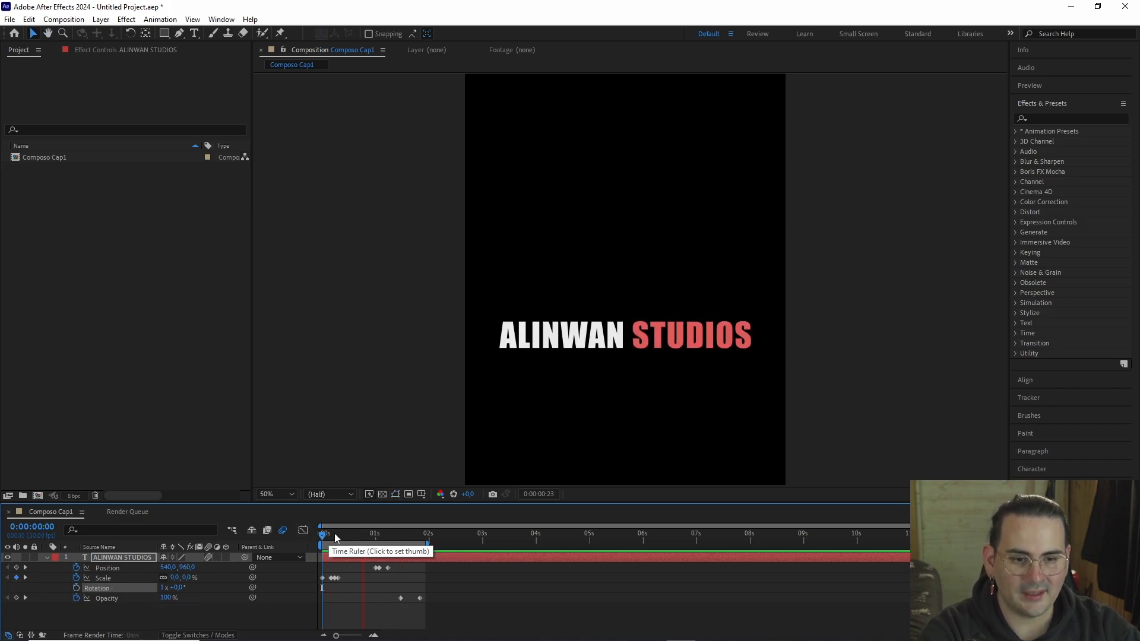
{"action": "key", "text": "space"}
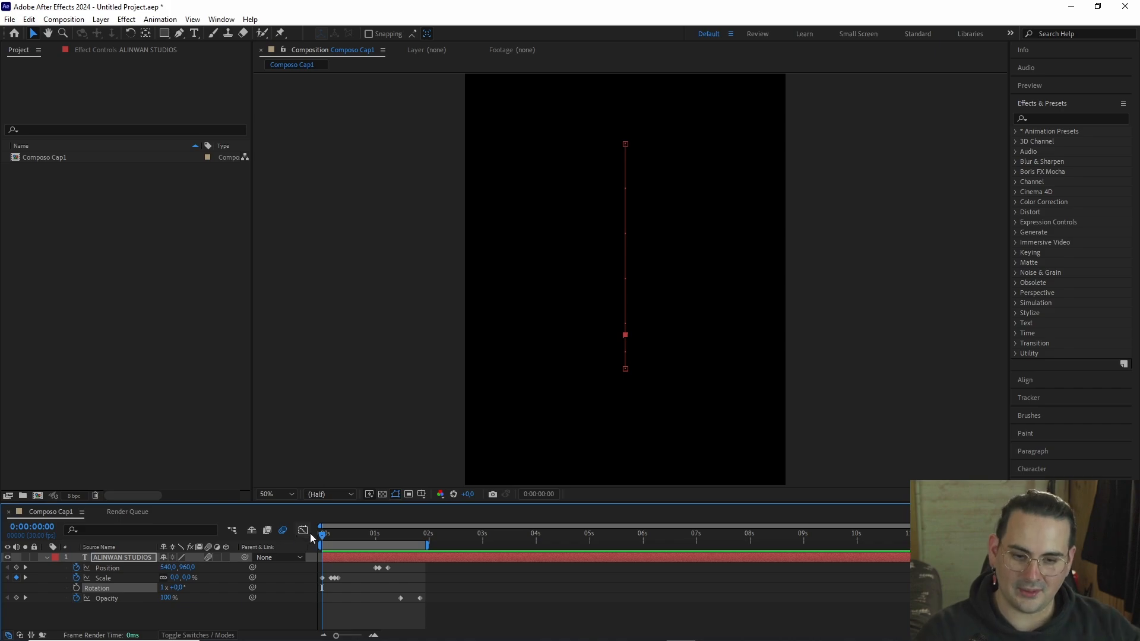
- Show the whole composition at 25% magnification and preview the animation
{"action": "mouse_move", "coordinate": [322, 536]}
{"action": "left_mouse_down"}
{"action": "mouse_move", "coordinate": [372, 543]}
{"action": "mouse_move", "coordinate": [327, 539]}
{"action": "left_mouse_up"}
{"action": "scroll", "coordinate": [701, 365], "scroll_direction": "down", "scroll_amount": 2}
{"action": "scroll", "coordinate": [703, 366], "scroll_direction": "up", "scroll_amount": 2}
{"action": "scroll", "coordinate": [703, 367], "scroll_direction": "down", "scroll_amount": 2}
{"action": "key", "text": "space"}
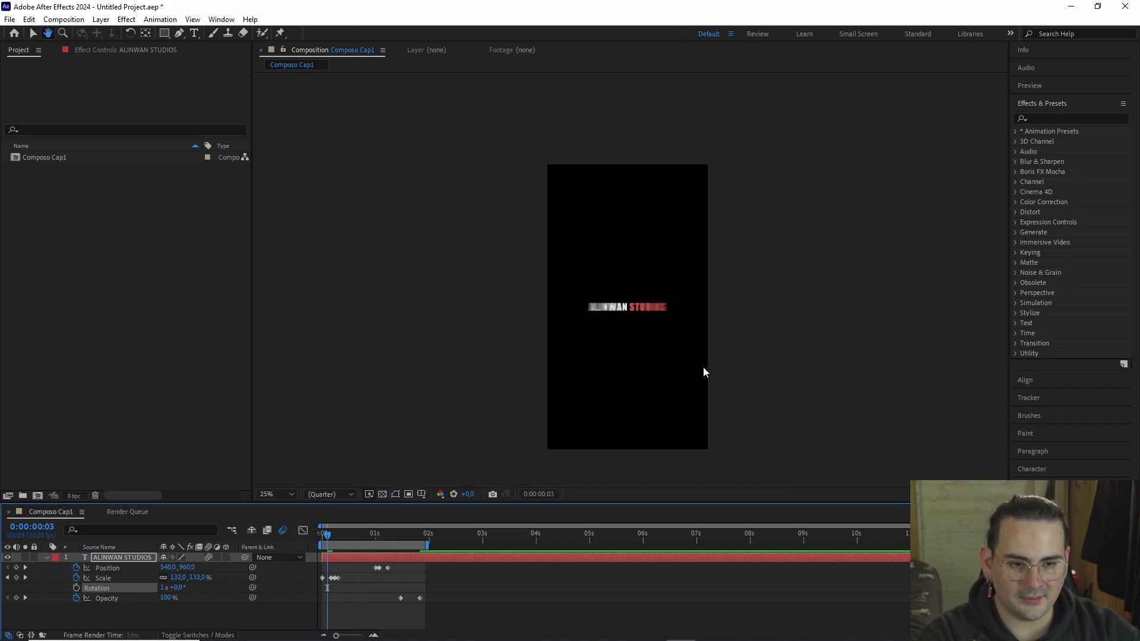
{"action": "key", "text": "space"}
- Return to the first frame, collapse the ALINWAN STUDIOS layer's properties and deselect the layer
{"action": "left_click_drag", "start_coordinate": [350, 534], "coordinate": [133, 553]}
{"action": "left_click", "coordinate": [46, 557]}
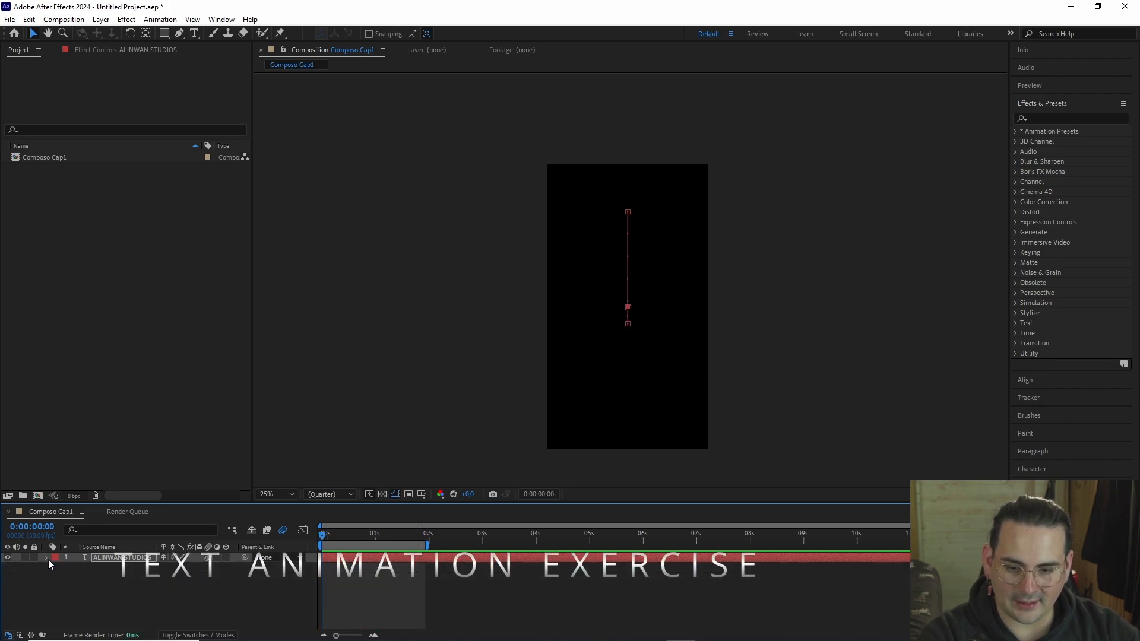
{"action": "left_click", "coordinate": [131, 576]}
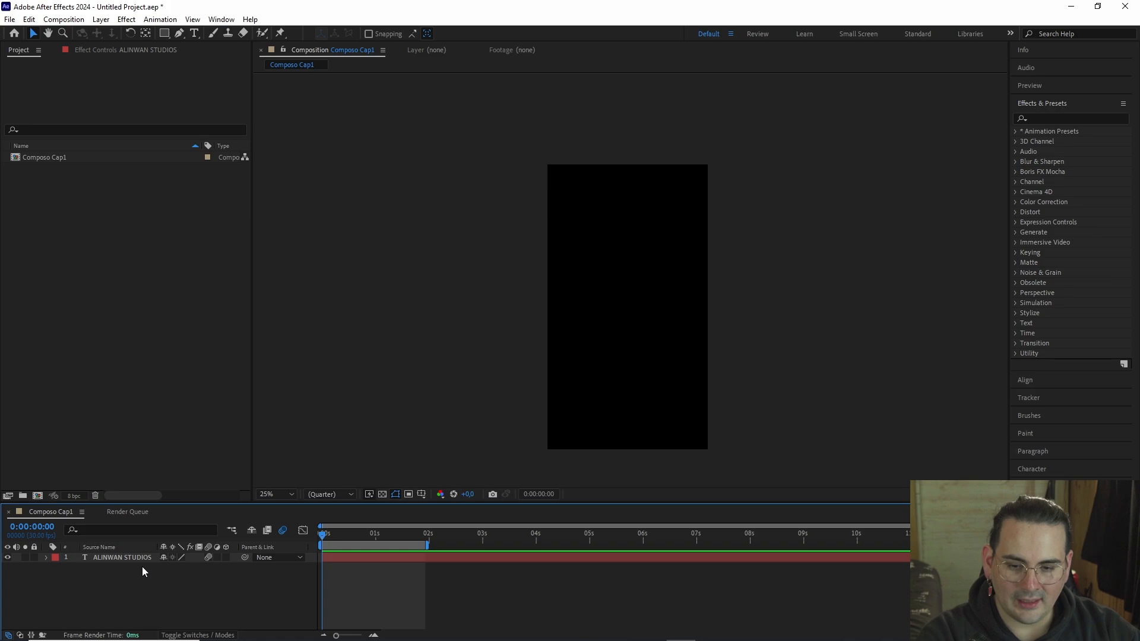
{"action": "left_click", "coordinate": [142, 562]}
{"action": "left_click", "coordinate": [134, 586]}
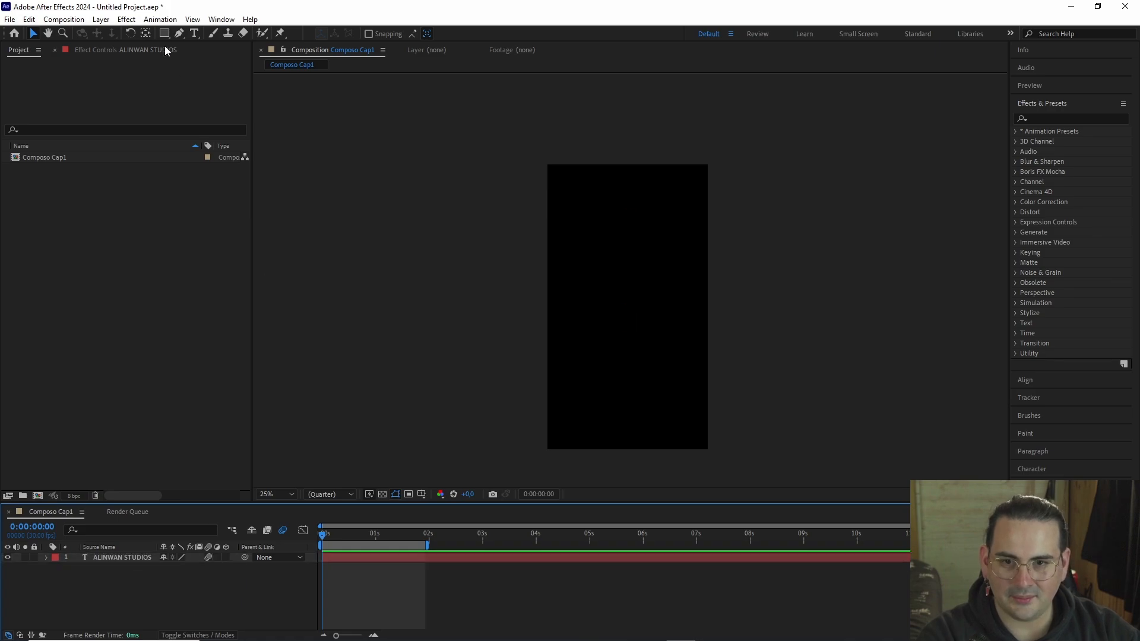
- Start a new text layer left of the composition's centre, enter CAP and erase those letters
{"action": "left_click", "coordinate": [195, 32]}
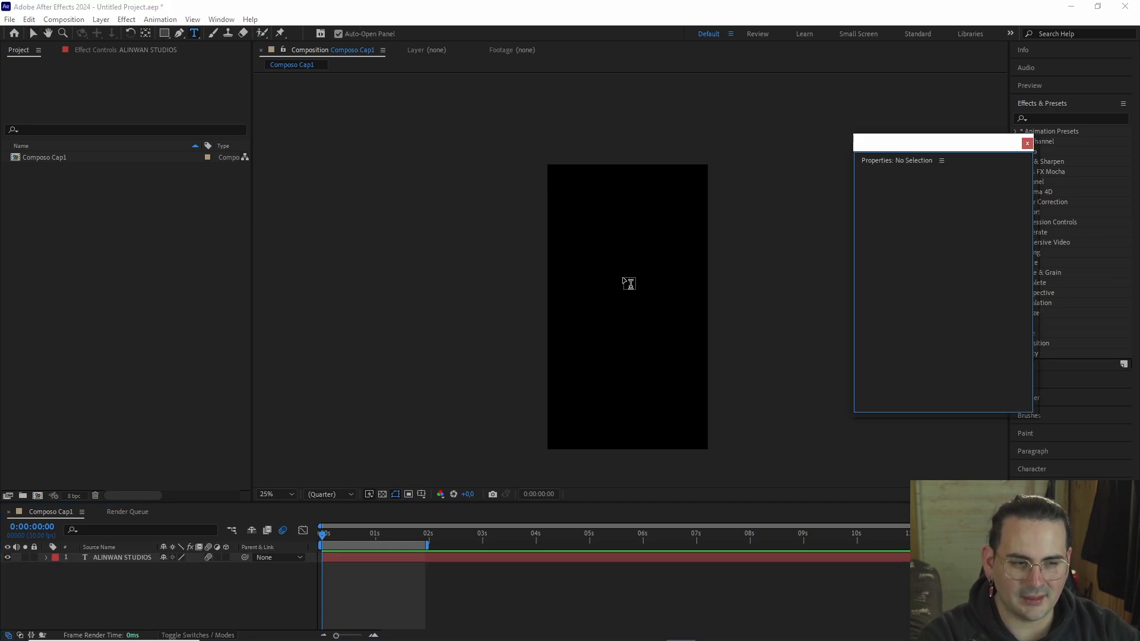
{"action": "left_click", "coordinate": [586, 294]}
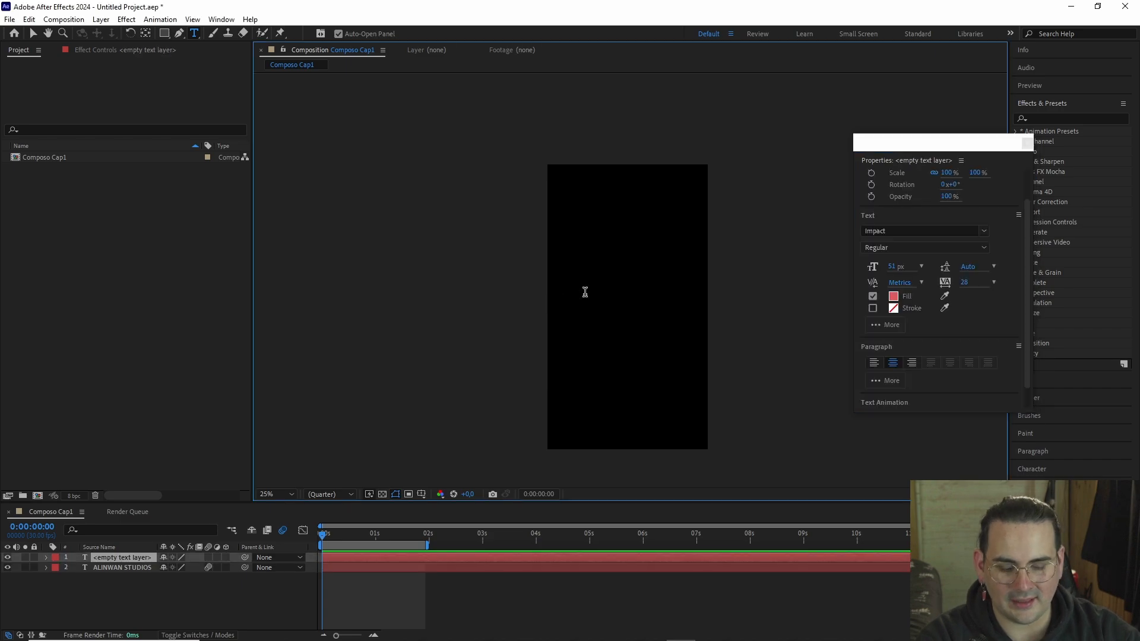
{"action": "type", "text": "CAP"}
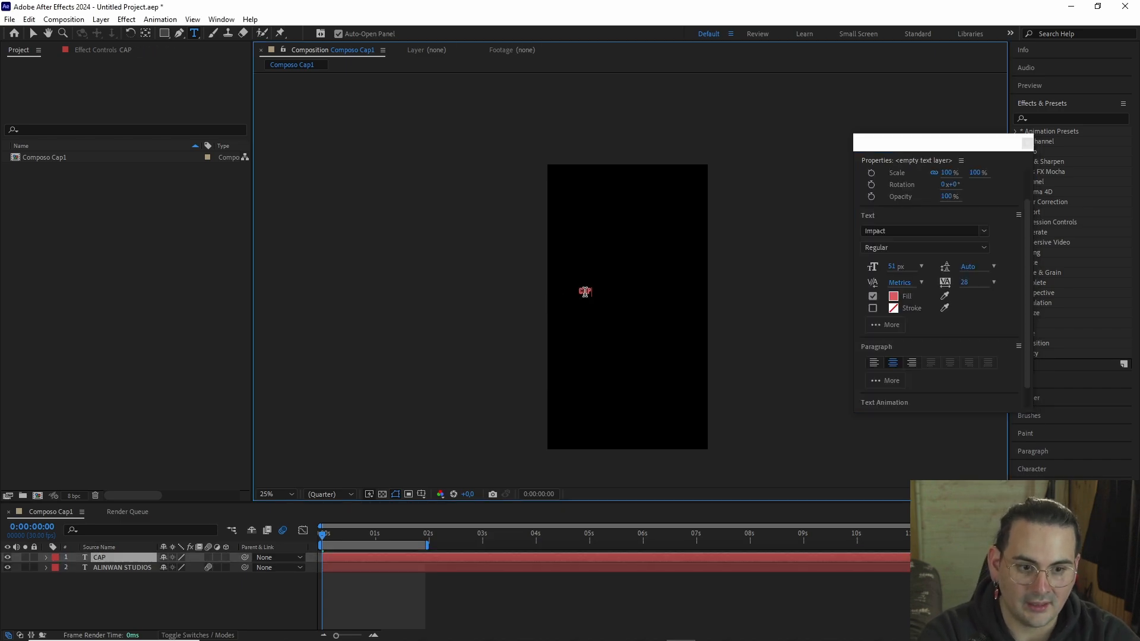
{"action": "key", "text": "BackSpace"}
{"action": "key", "text": "BackSpace"}
{"action": "key", "text": "BackSpace"}
{"action": "key", "text": "BackSpace"}
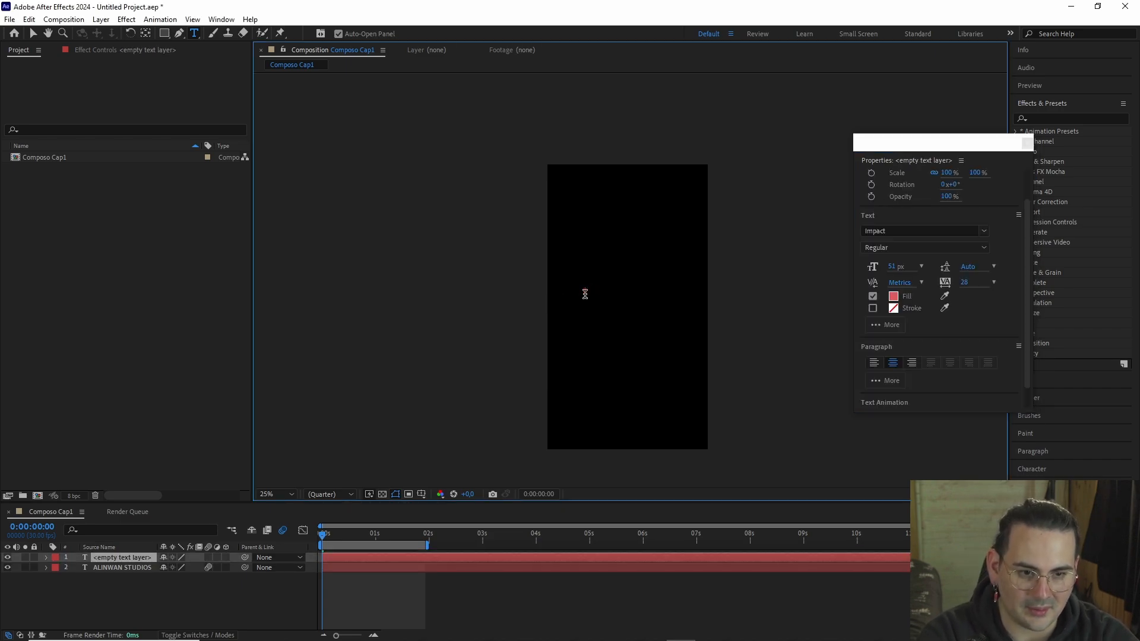
- Enter MASTERCLASS in the new text layer and fill its CLASS letters with white, FFFFFF
{"action": "type", "text": "MASTERCLASS"}
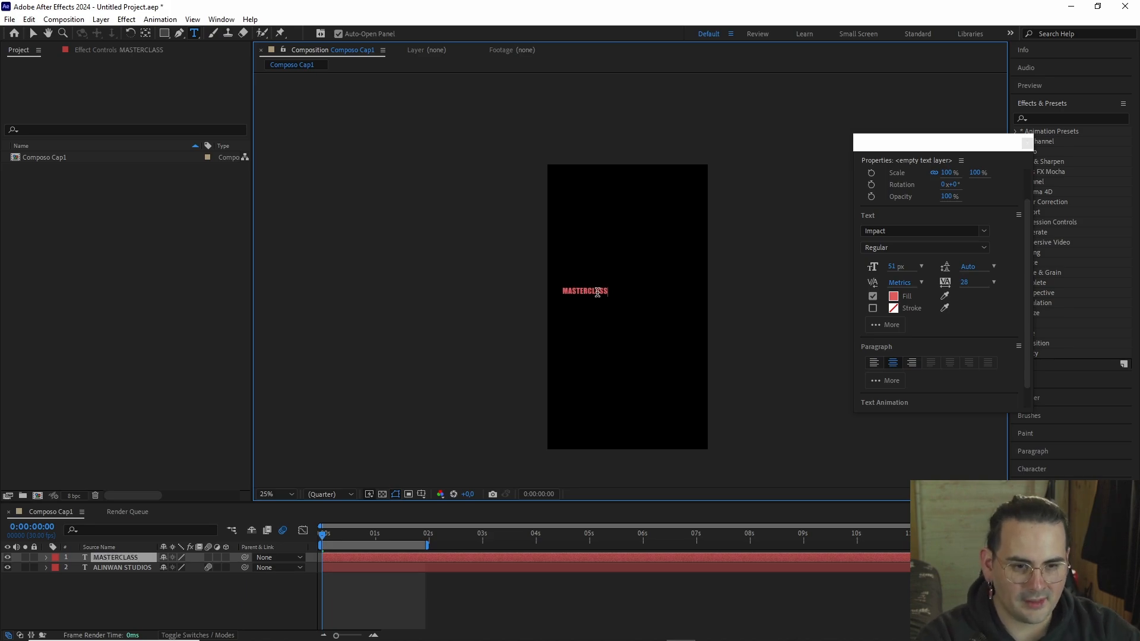
{"action": "scroll", "coordinate": [588, 292], "scroll_direction": "up", "scroll_amount": 2}
{"action": "left_click_drag", "start_coordinate": [550, 302], "coordinate": [588, 301]}
{"action": "left_click", "coordinate": [893, 296]}
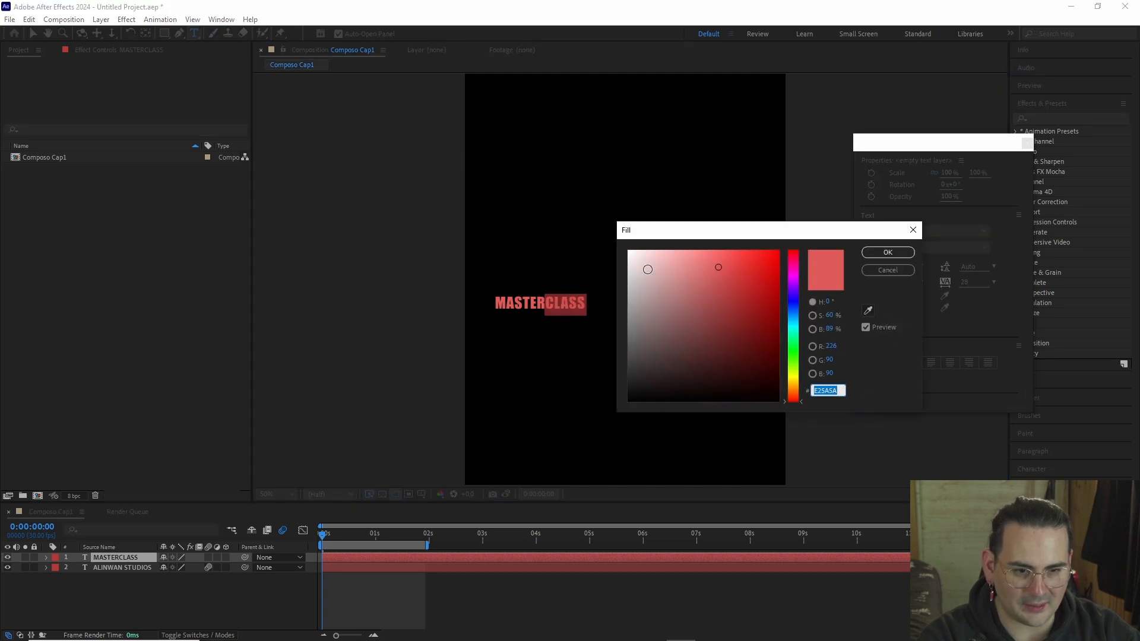
{"action": "type", "text": "FFFFFF"}
{"action": "left_click", "coordinate": [886, 252]}
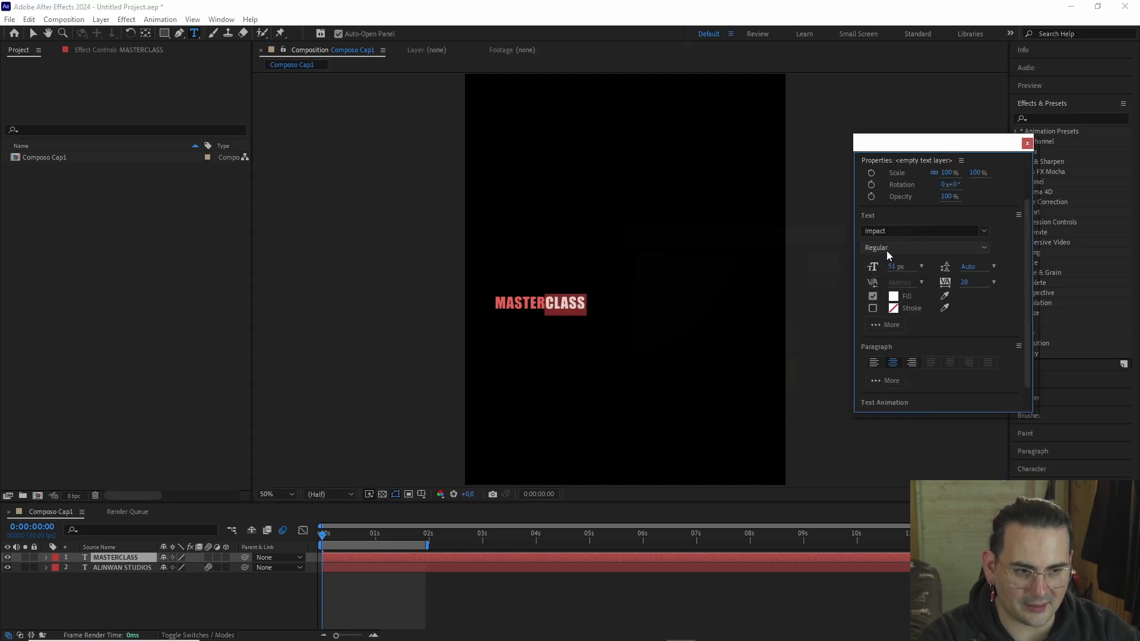
{"action": "left_click", "coordinate": [1027, 143]}
{"action": "left_click", "coordinate": [140, 567]}
{"action": "left_click", "coordinate": [226, 556]}
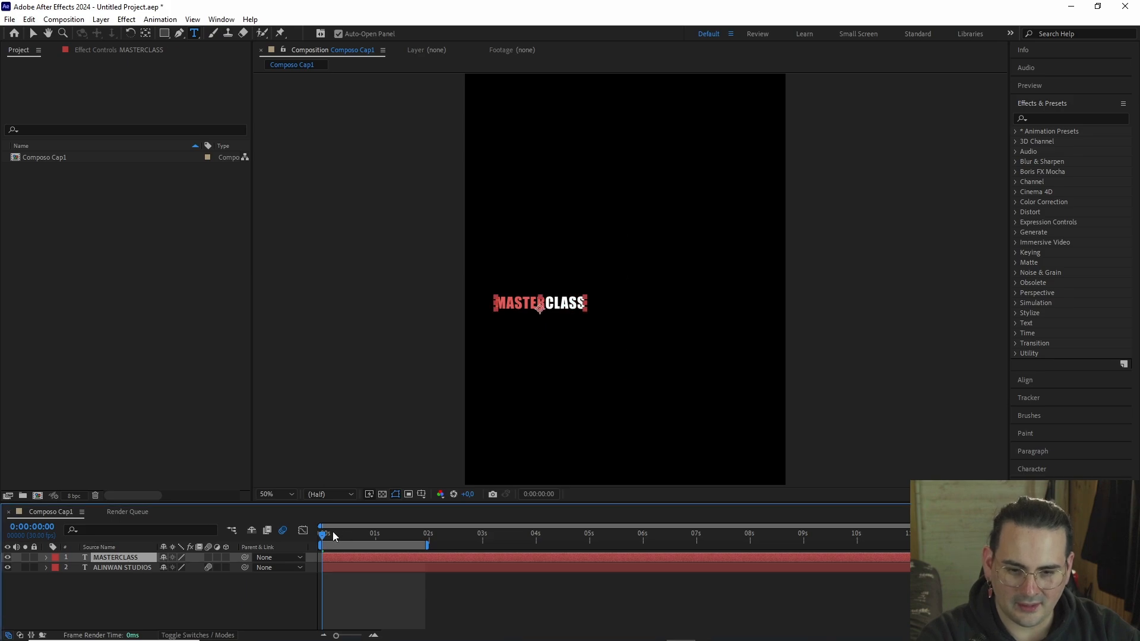
- Move the MASTERCLASS text directly beneath ALINWAN STUDIOS, aligned with its starting edge, using the frame at 0:00:01:09
{"action": "left_click_drag", "start_coordinate": [336, 531], "coordinate": [348, 532]}
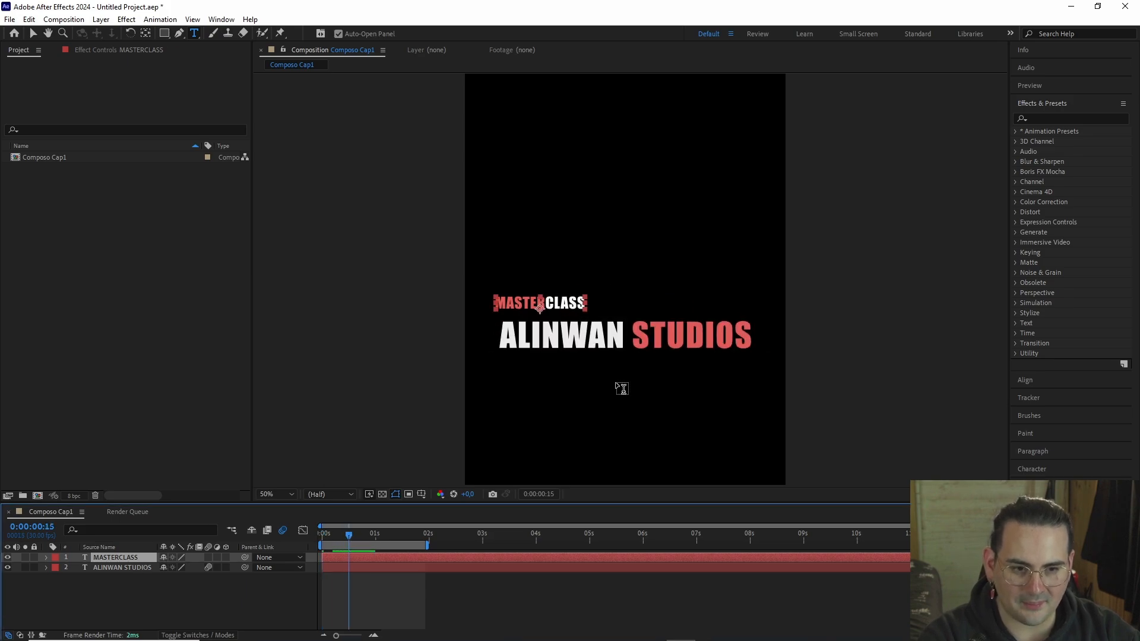
{"action": "left_click_drag", "start_coordinate": [349, 534], "coordinate": [393, 522]}
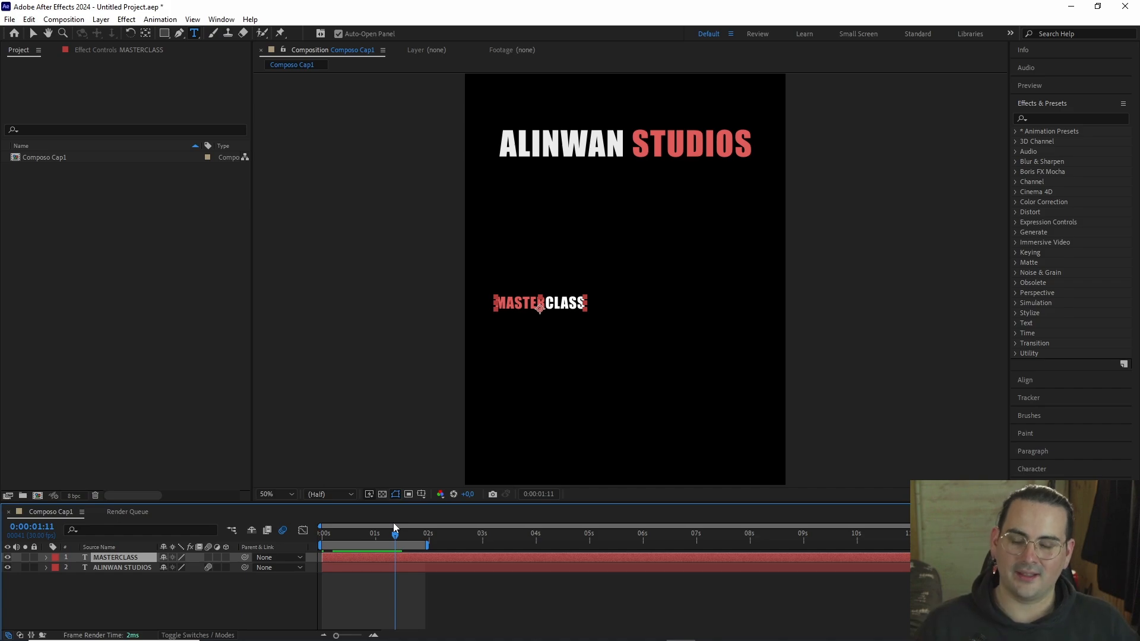
{"action": "scroll", "coordinate": [633, 317], "scroll_direction": "down", "scroll_amount": 2}
{"action": "scroll", "coordinate": [632, 321], "scroll_direction": "up", "scroll_amount": 3}
{"action": "scroll", "coordinate": [622, 337], "scroll_direction": "down", "scroll_amount": 2}
{"action": "left_click_drag", "start_coordinate": [383, 534], "coordinate": [323, 536]}
{"action": "key", "text": "v"}
{"action": "left_click_drag", "start_coordinate": [559, 303], "coordinate": [566, 264]}
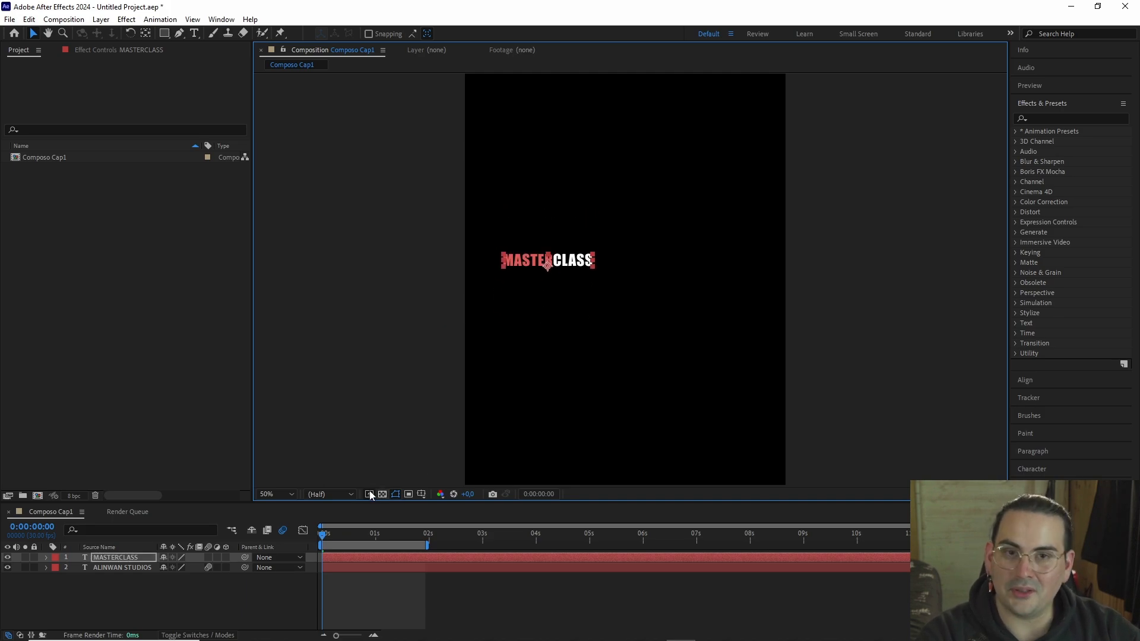
{"action": "left_click_drag", "start_coordinate": [329, 535], "coordinate": [391, 538]}
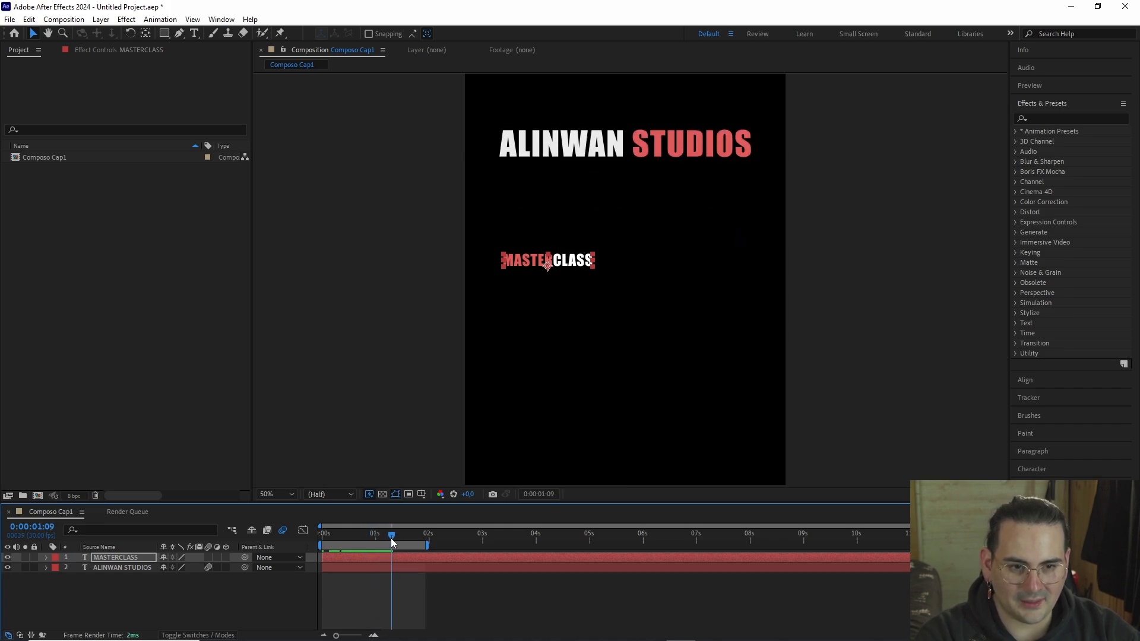
{"action": "scroll", "coordinate": [576, 306], "scroll_direction": "down", "scroll_amount": 2}
{"action": "left_click_drag", "start_coordinate": [570, 342], "coordinate": [575, 368]}
{"action": "scroll", "coordinate": [574, 350], "scroll_direction": "up", "scroll_amount": 2}
{"action": "left_click_drag", "start_coordinate": [575, 323], "coordinate": [571, 233]}
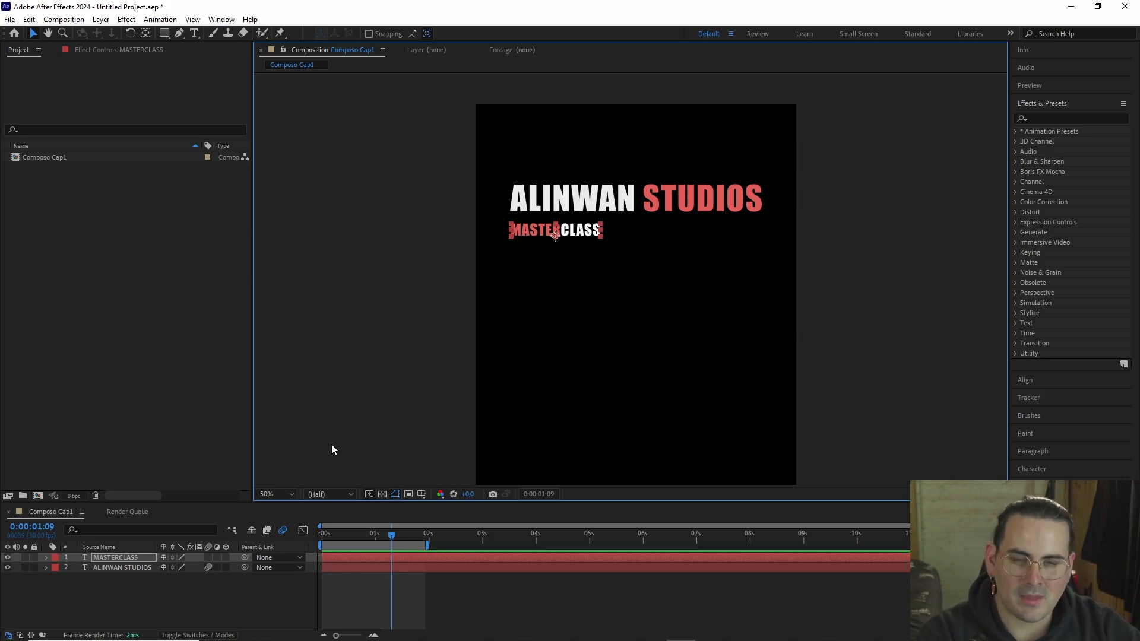
- Duplicate the MASTERCLASS layer, then try moving the copy down freehand and undo that move
{"action": "left_click", "coordinate": [128, 557]}
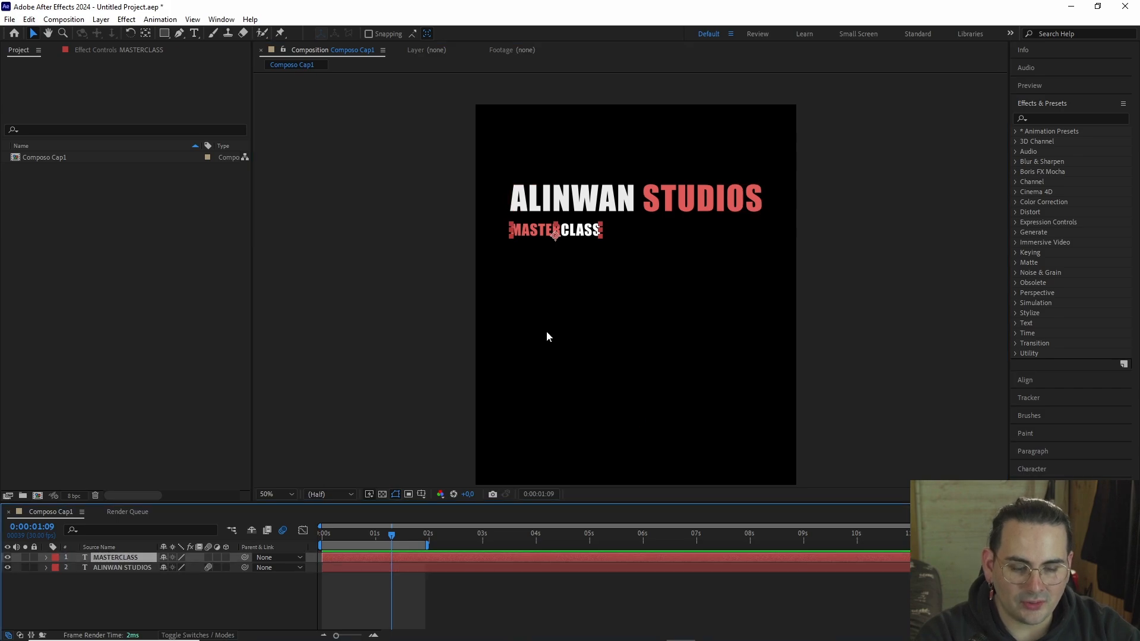
{"action": "scroll", "coordinate": [568, 273], "scroll_direction": "up", "scroll_amount": 1}
{"action": "left_click_drag", "start_coordinate": [552, 293], "coordinate": [580, 394]}
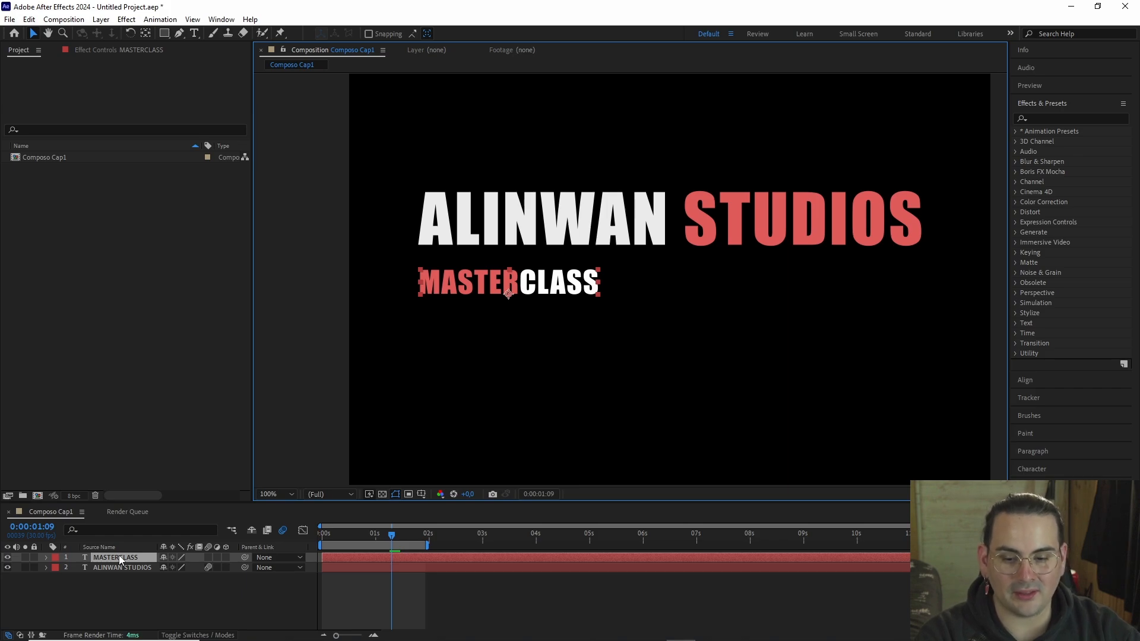
{"action": "key", "text": "ctrl+d"}
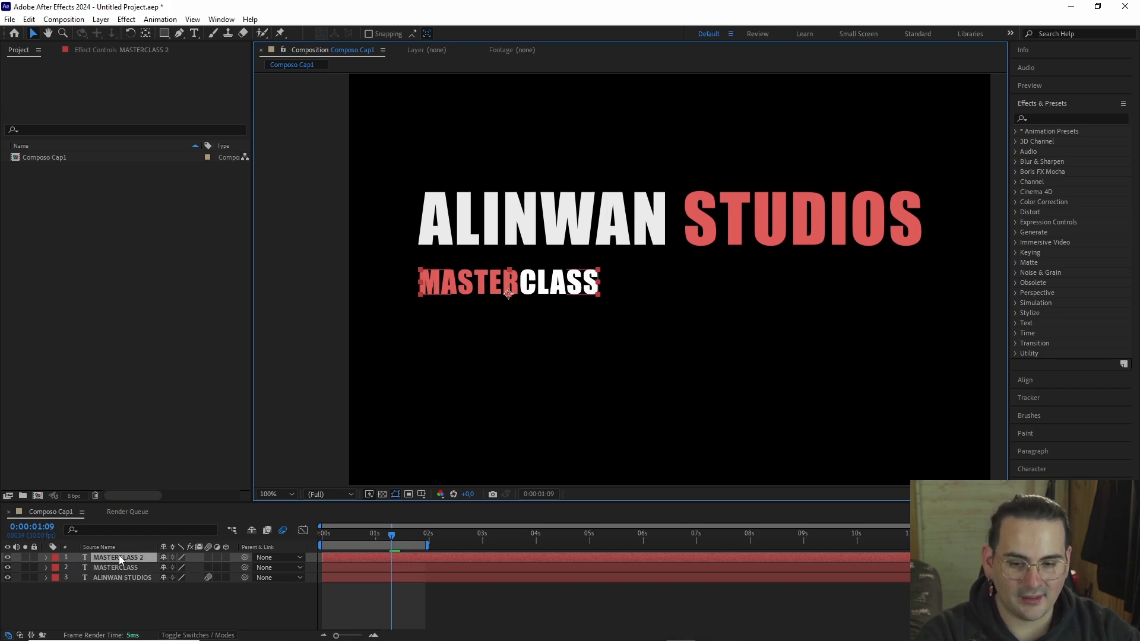
{"action": "left_click_drag", "start_coordinate": [466, 294], "coordinate": [466, 392]}
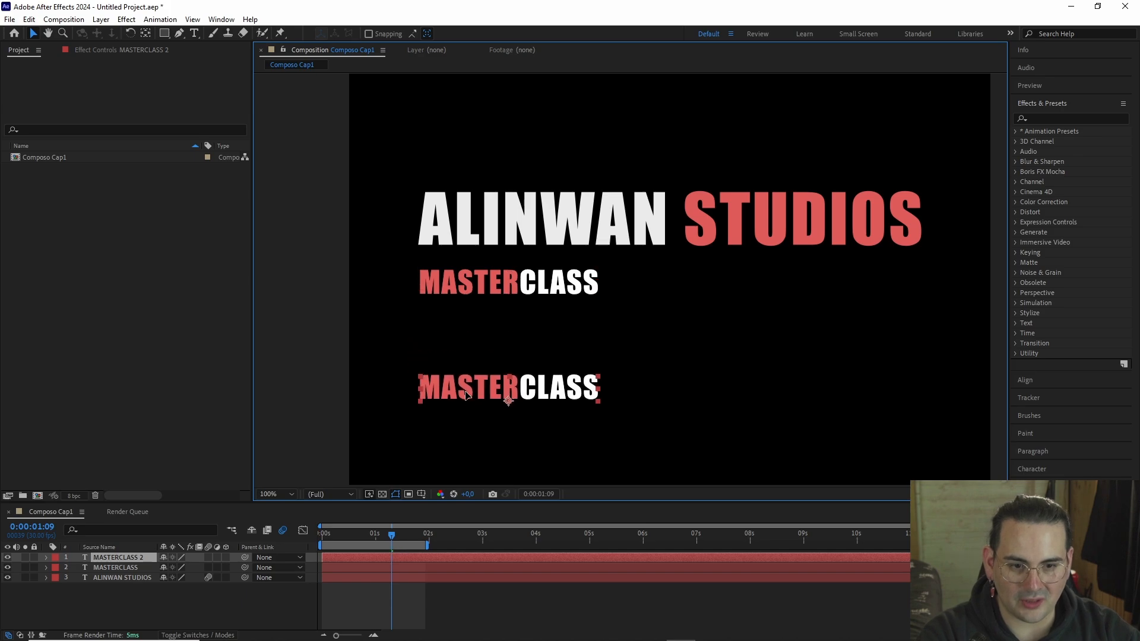
{"action": "key", "text": "ctrl+z"}
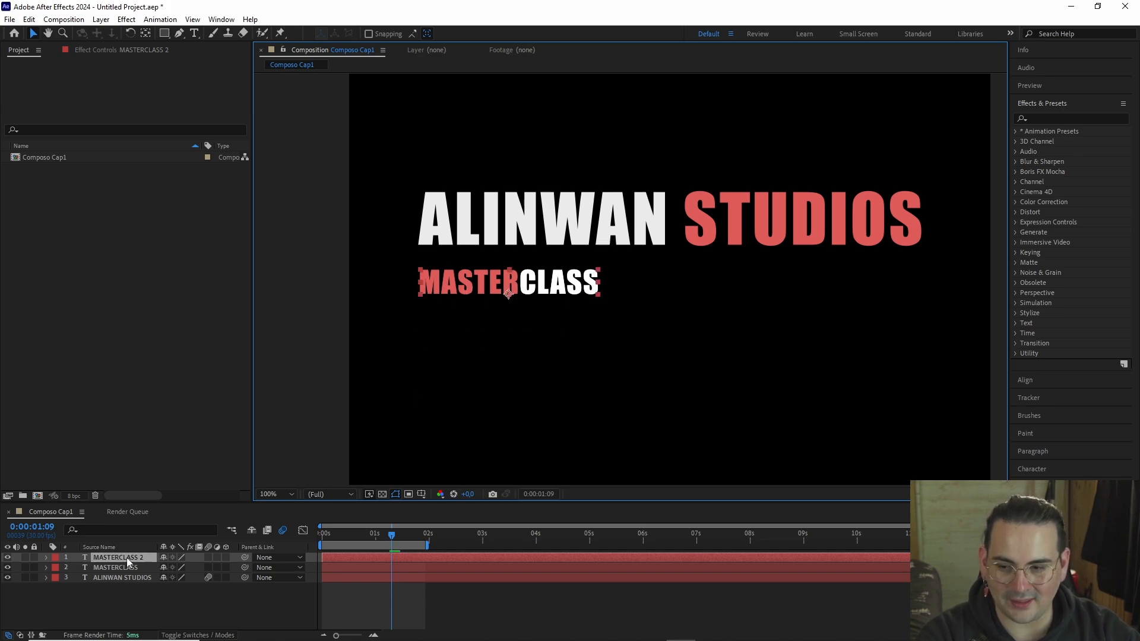
- Set the MASTERCLASS copy's Position to 808, 621, below the end of the word STUDIOS
{"action": "key", "text": "comma"}
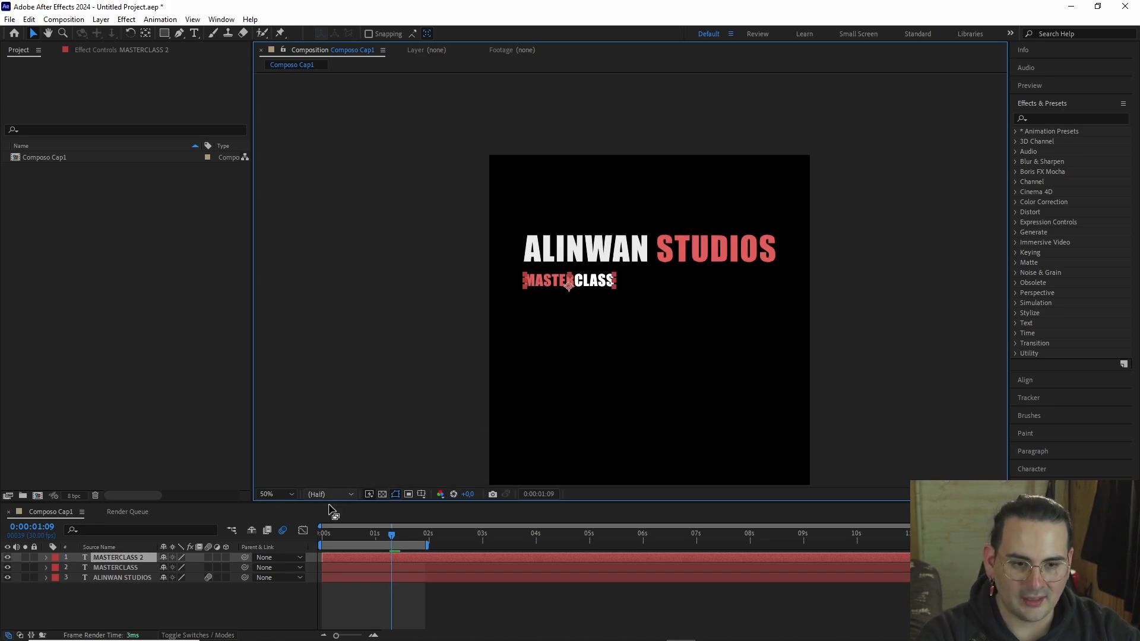
{"action": "key", "text": "p"}
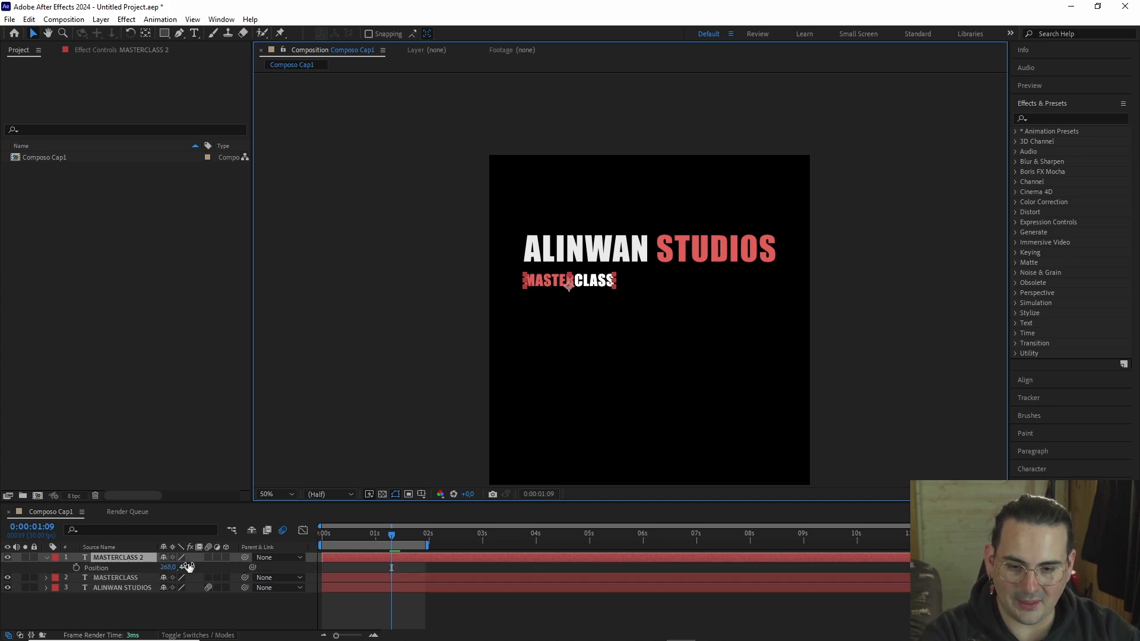
{"action": "left_click_drag", "start_coordinate": [186, 567], "coordinate": [245, 579]}
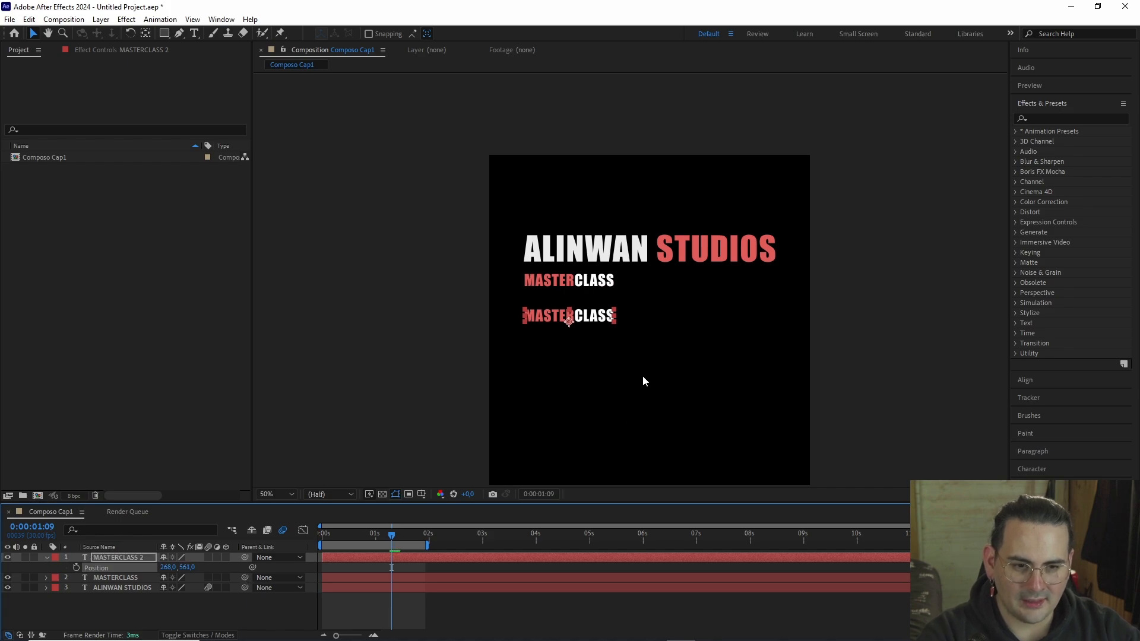
{"action": "right_click", "coordinate": [597, 321]}
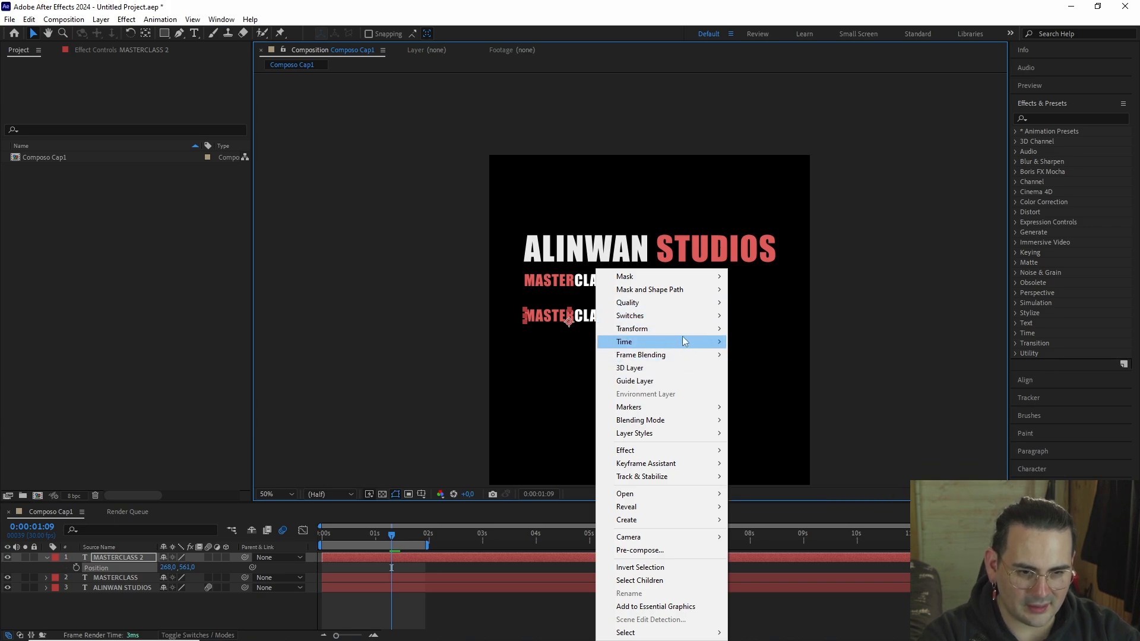
{"action": "mouse_move", "coordinate": [707, 329]}
{"action": "left_click", "coordinate": [818, 453]}
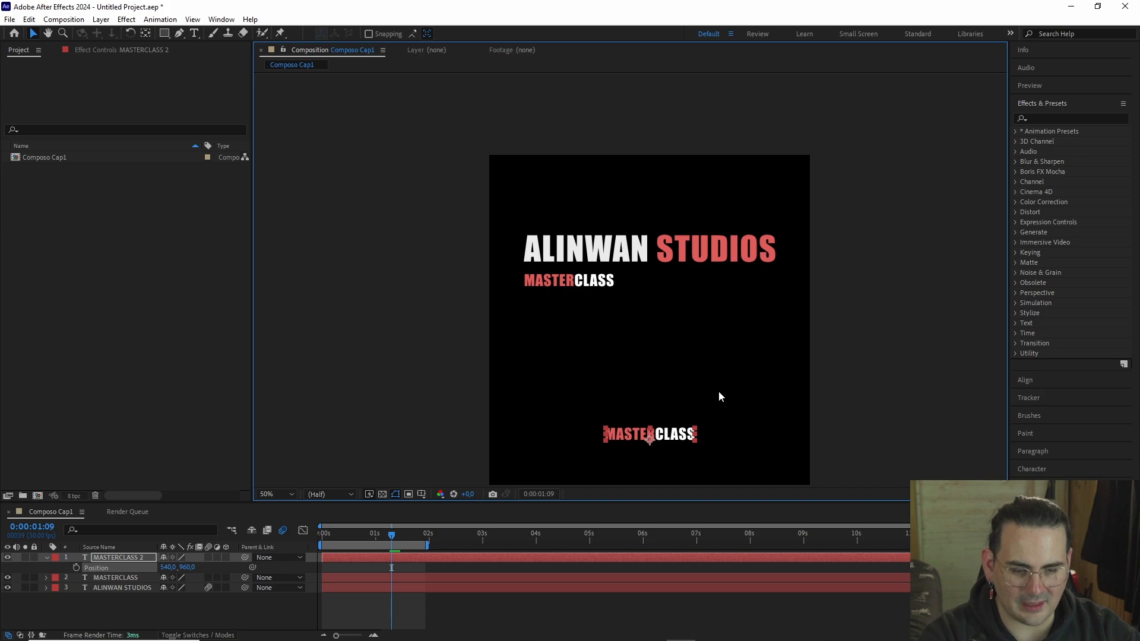
{"action": "left_click_drag", "start_coordinate": [195, 567], "coordinate": [47, 546]}
{"action": "left_click_drag", "start_coordinate": [196, 572], "coordinate": [169, 569]}
{"action": "left_click_drag", "start_coordinate": [174, 569], "coordinate": [329, 569]}
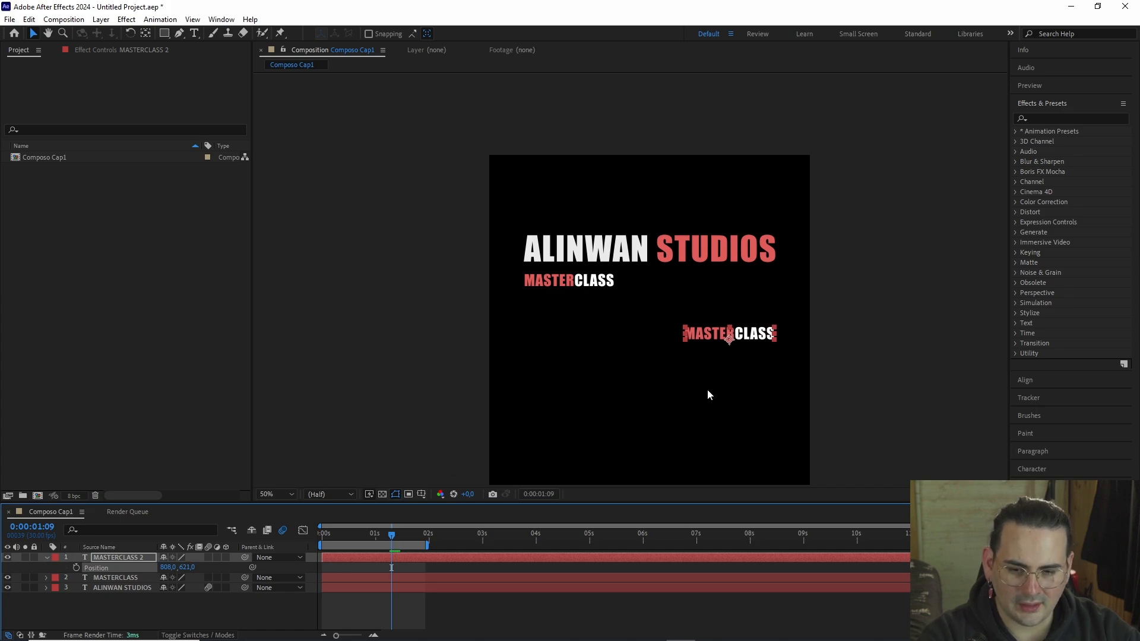
- Replace the copy's text with YOUTUBE and fill its YOU letters with white, FFFFFF
{"action": "left_click", "coordinate": [754, 343]}
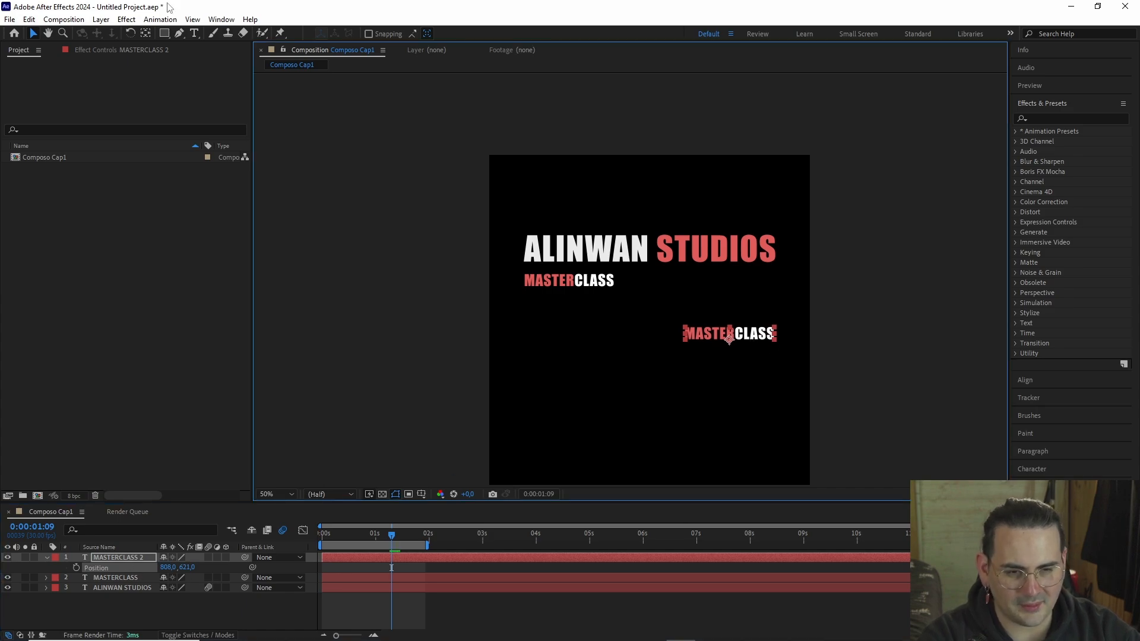
{"action": "double_click", "coordinate": [749, 335]}
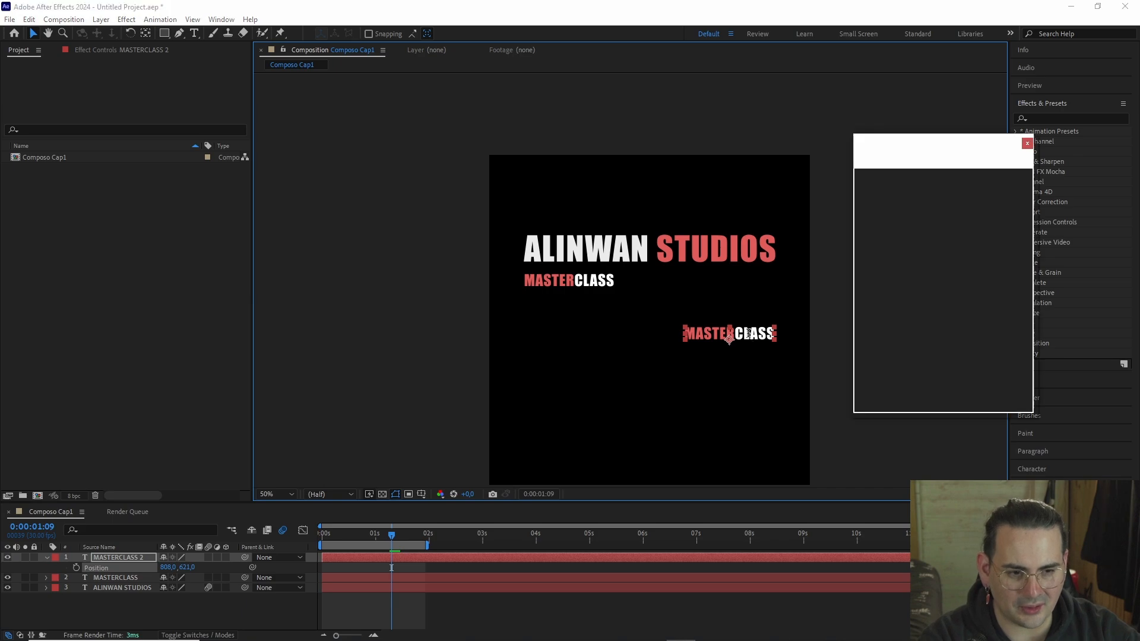
{"action": "double_click", "coordinate": [748, 334]}
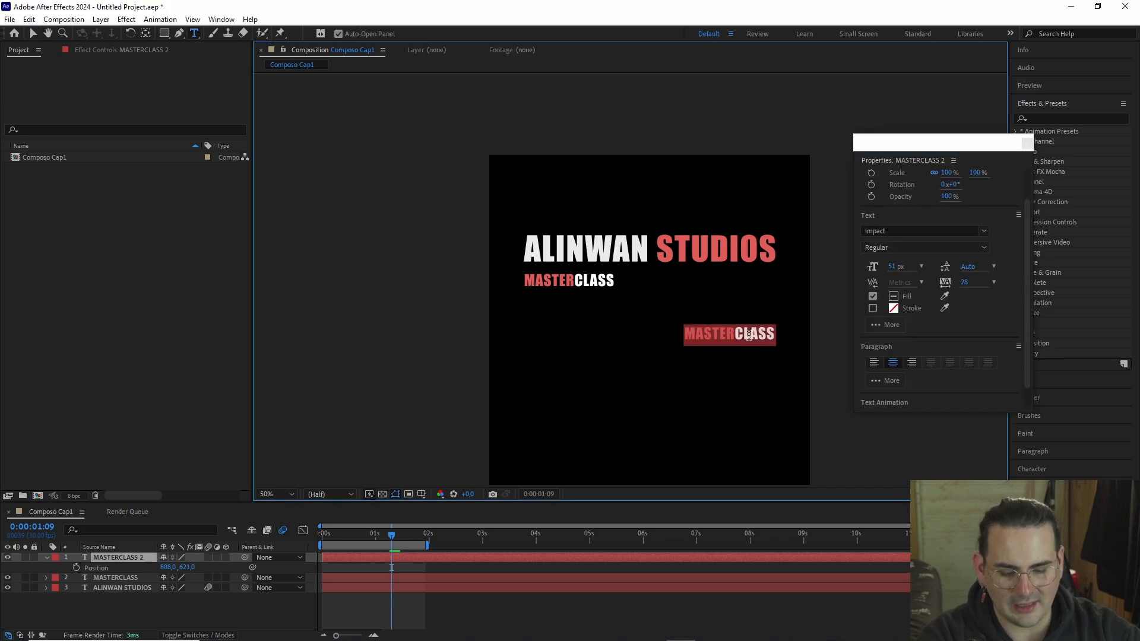
{"action": "type", "text": "YOUTUBE"}
{"action": "left_click_drag", "start_coordinate": [724, 334], "coordinate": [703, 336]}
{"action": "left_click", "coordinate": [893, 296]}
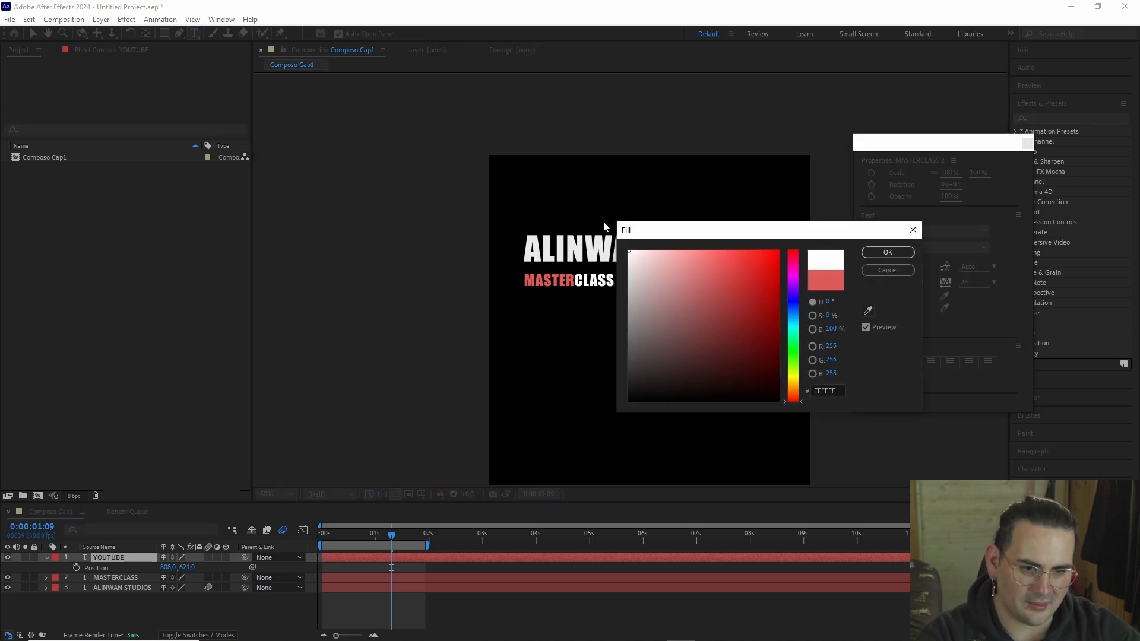
{"action": "left_click", "coordinate": [899, 255]}
{"action": "left_click", "coordinate": [1027, 142]}
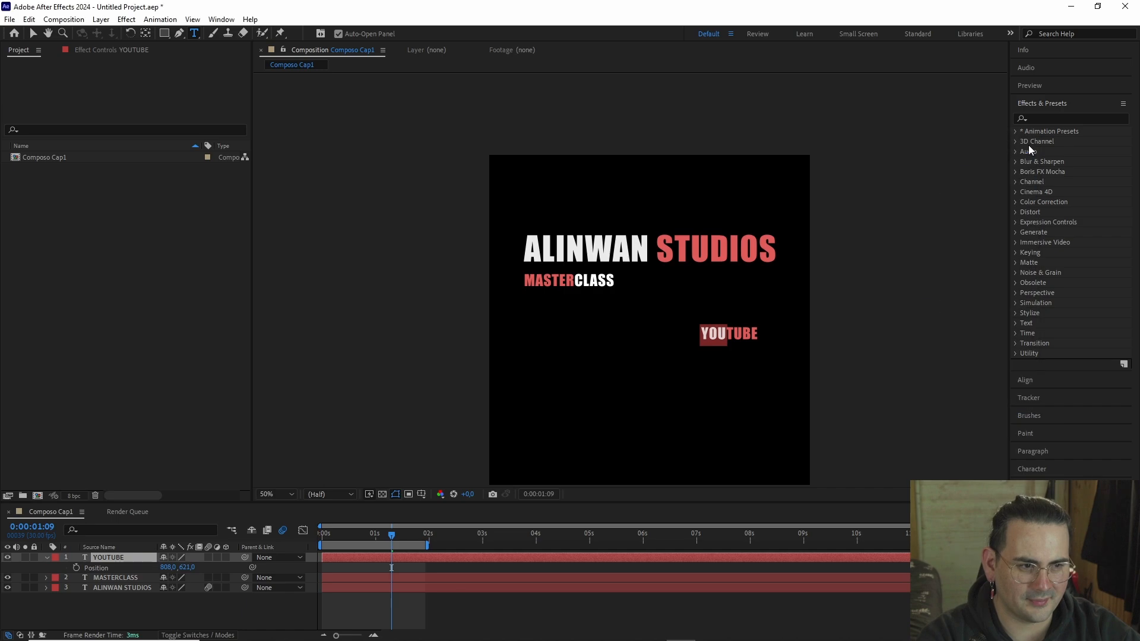
- Duplicate the MASTERCLASS layer again and place the copy at about 526, 530, between MASTERCLASS and YOUTUBE
{"action": "left_click", "coordinate": [106, 578]}
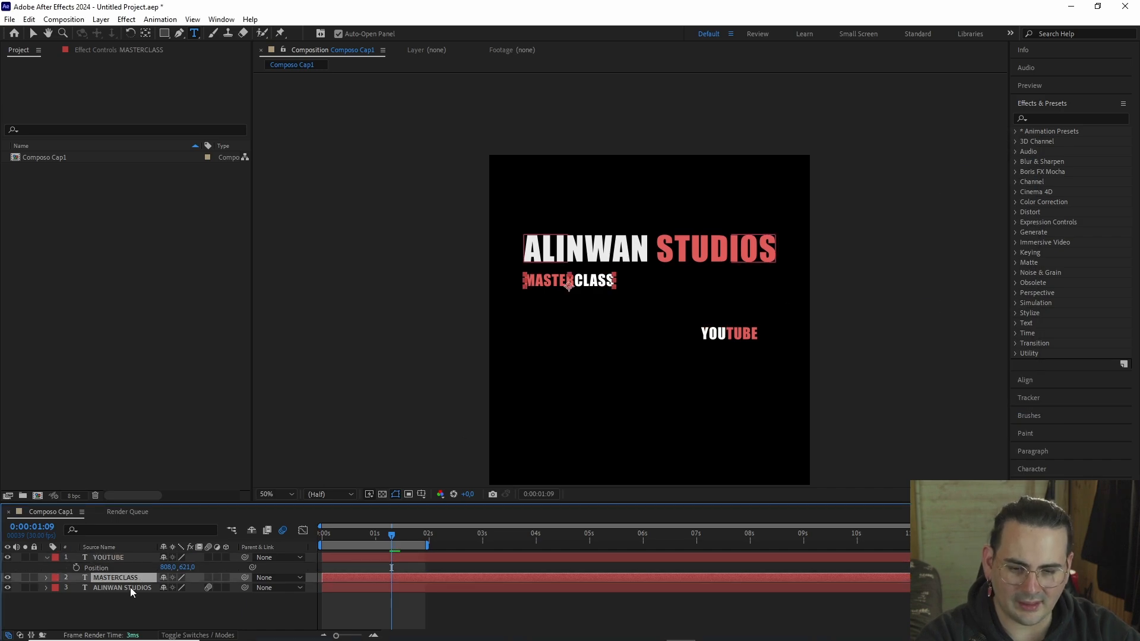
{"action": "key", "text": "ctrl+d"}
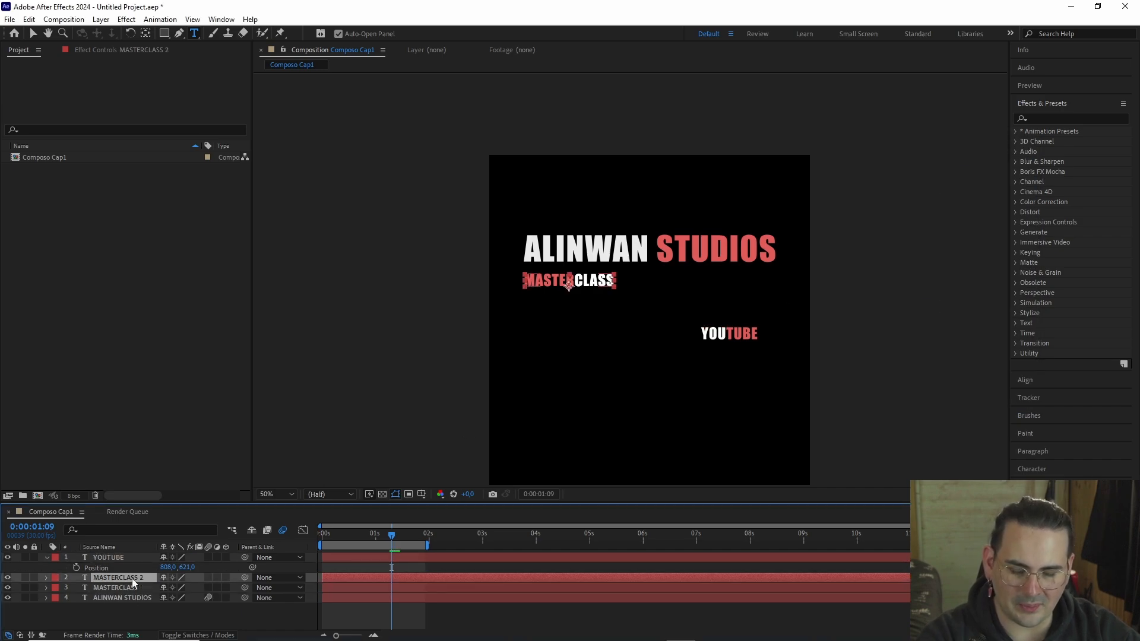
{"action": "key", "text": "p"}
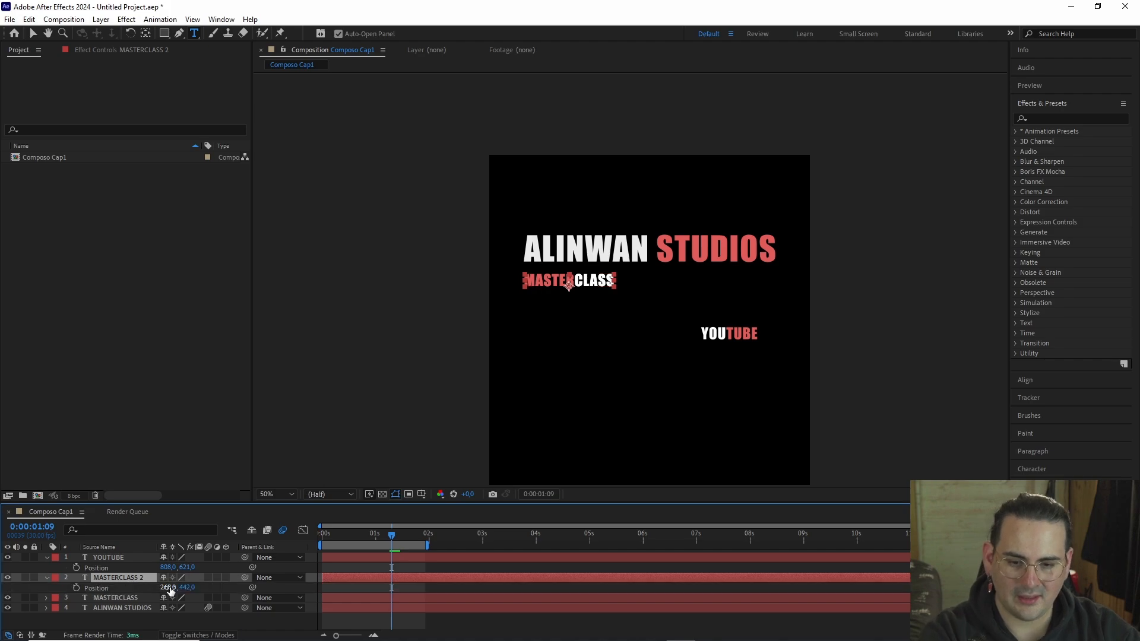
{"action": "key", "text": "v"}
{"action": "left_click_drag", "start_coordinate": [590, 285], "coordinate": [665, 311]}
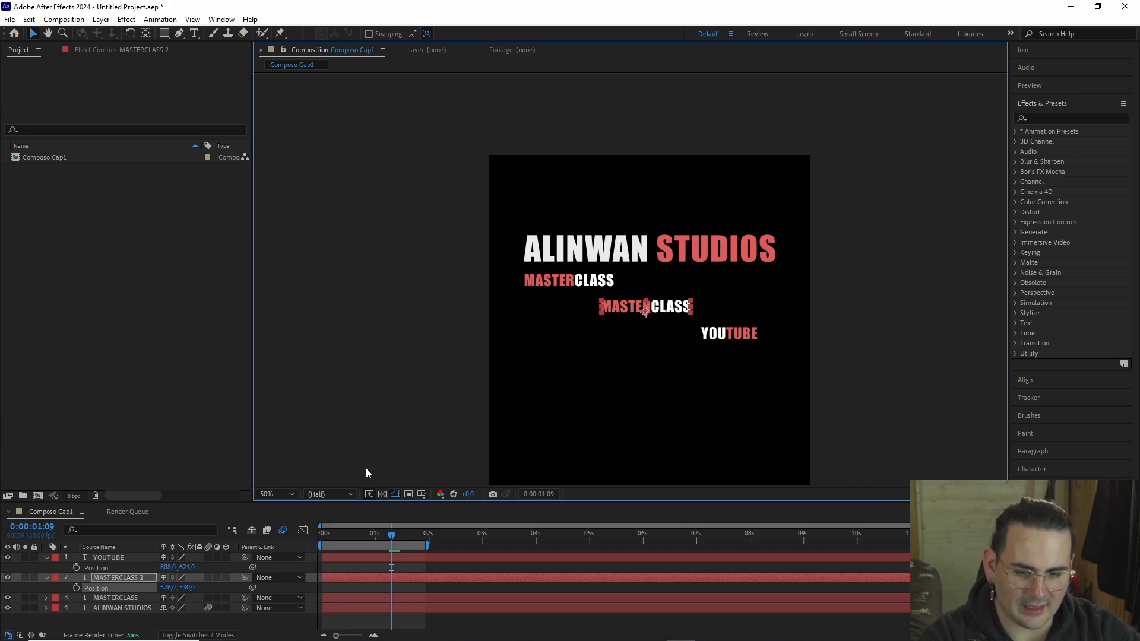
- Replace the second copy's text with PARTE 1 and fill the whole text with white
{"action": "double_click", "coordinate": [663, 307]}
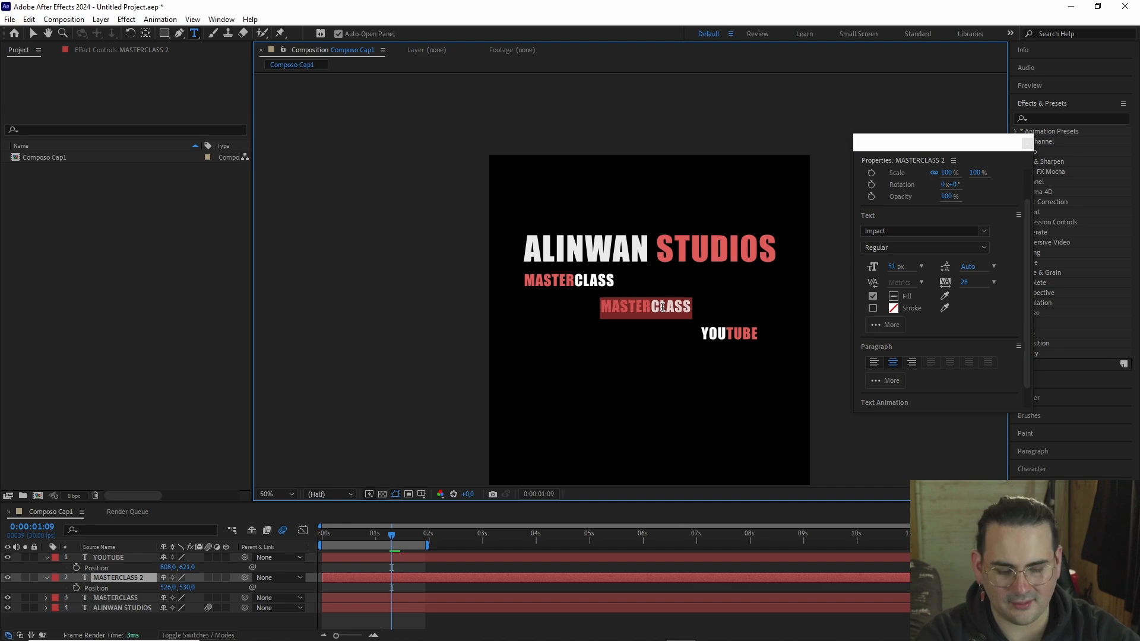
{"action": "type", "text": "PARTE 1"}
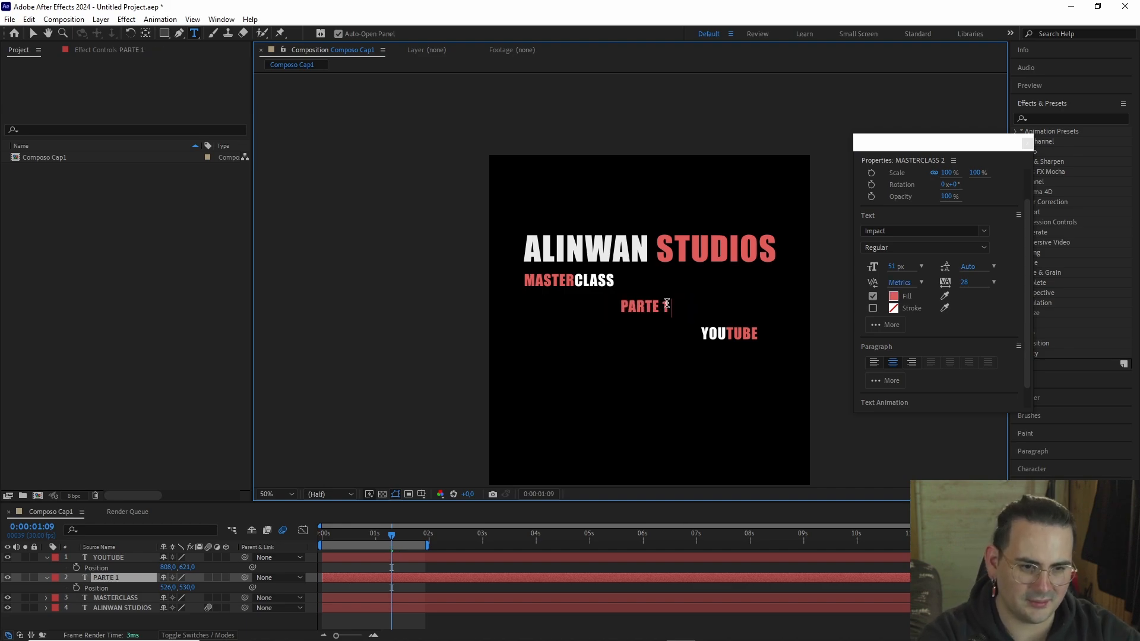
{"action": "left_click_drag", "start_coordinate": [673, 306], "coordinate": [601, 306]}
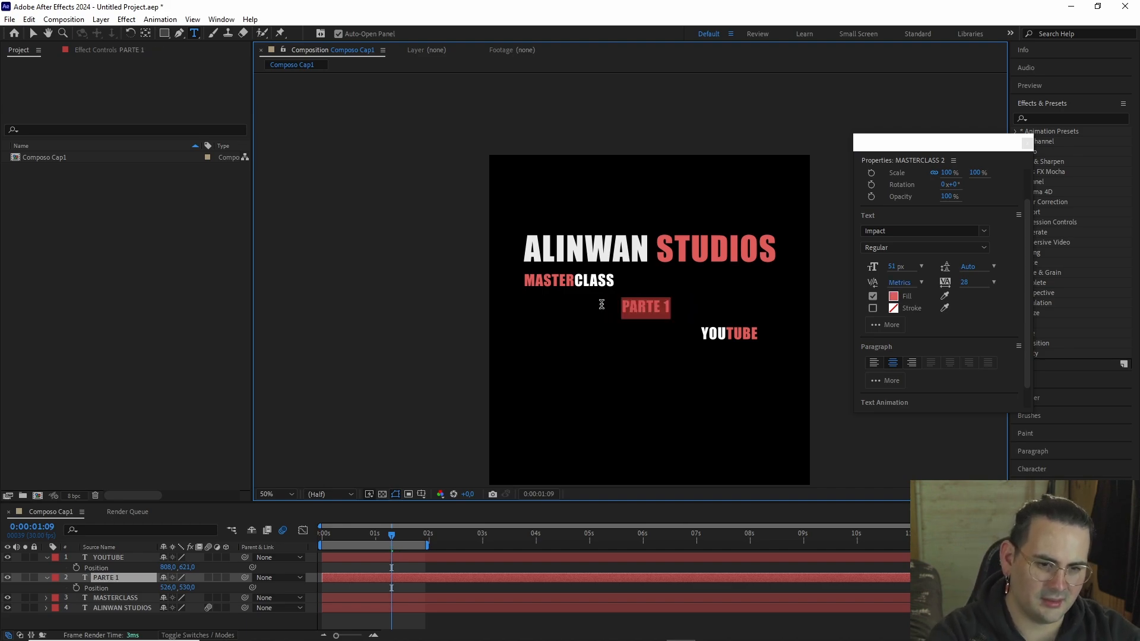
{"action": "left_click", "coordinate": [895, 298]}
{"action": "left_click", "coordinate": [639, 228]}
{"action": "left_click", "coordinate": [886, 252]}
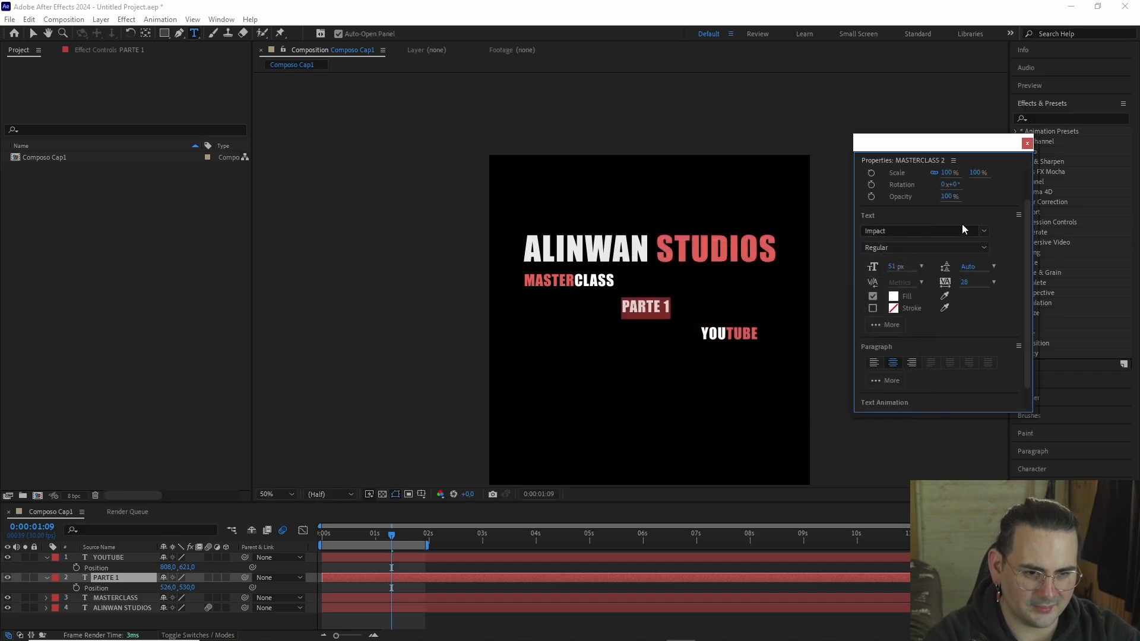
{"action": "left_click", "coordinate": [1026, 143]}
- Move the YOUTUBE text to about 846, 615 and the PARTE 1 text to about 548, 530 to even out the stepped layout
{"action": "left_click", "coordinate": [107, 558]}
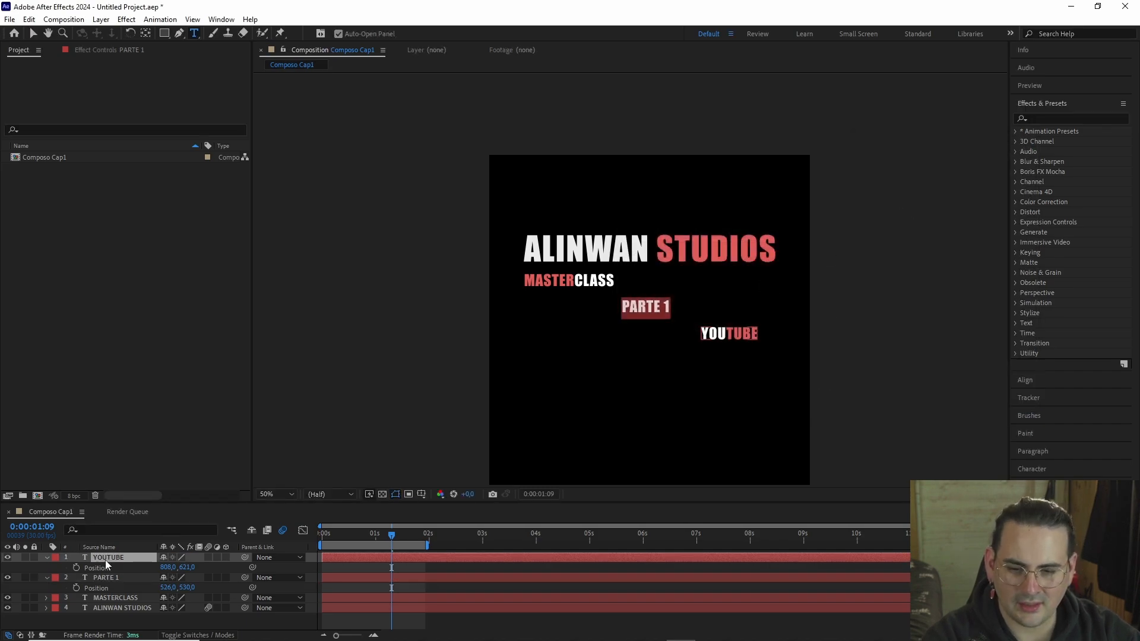
{"action": "key", "text": "v"}
{"action": "left_click_drag", "start_coordinate": [647, 309], "coordinate": [651, 309]}
{"action": "left_click_drag", "start_coordinate": [728, 337], "coordinate": [739, 335]}
{"action": "left_click_drag", "start_coordinate": [650, 310], "coordinate": [653, 310]}
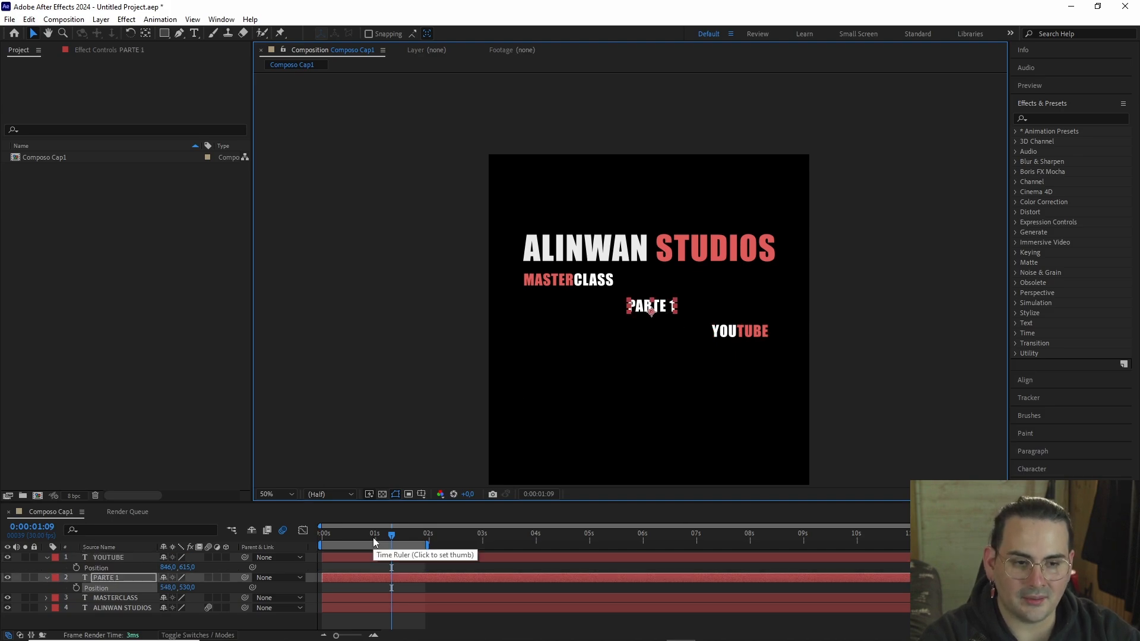
- Turn on motion blur for the MASTERCLASS layer and start its Position animation with a keyframe at 0:00:01:06
{"action": "mouse_move", "coordinate": [373, 541]}
{"action": "left_mouse_down"}
{"action": "mouse_move", "coordinate": [350, 540]}
{"action": "mouse_move", "coordinate": [388, 543]}
{"action": "left_mouse_up"}
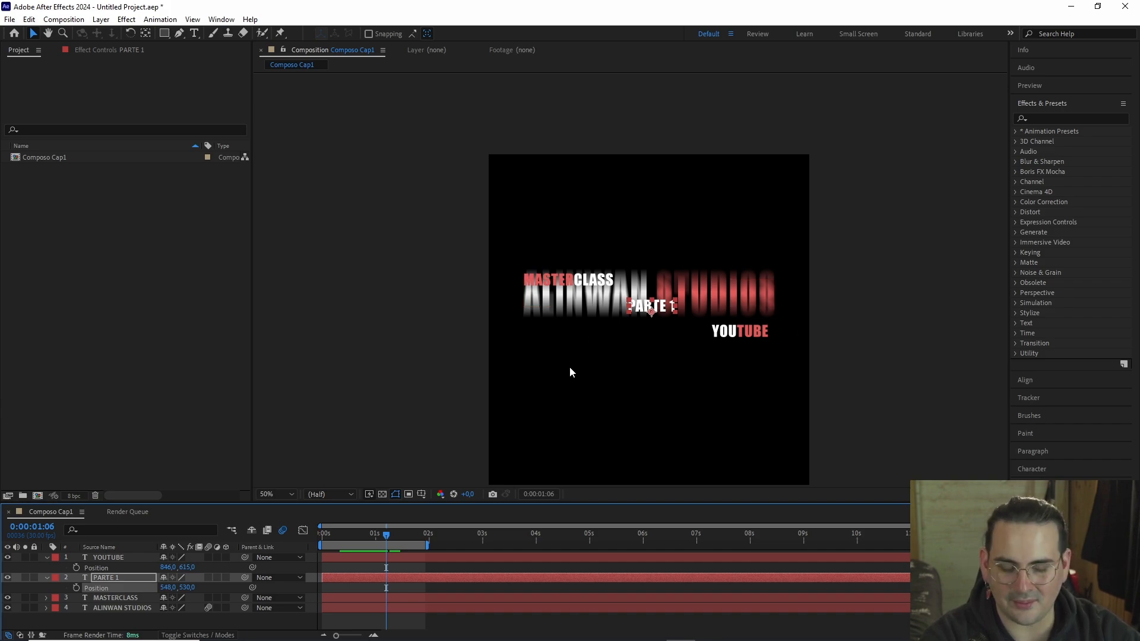
{"action": "left_click", "coordinate": [564, 282]}
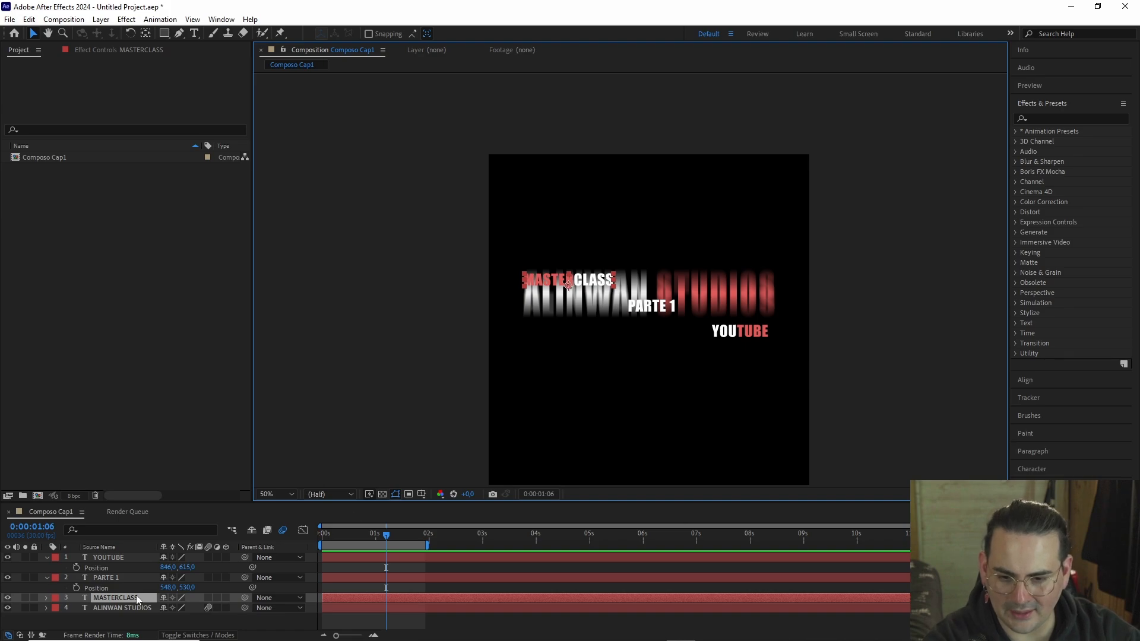
{"action": "key", "text": "p"}
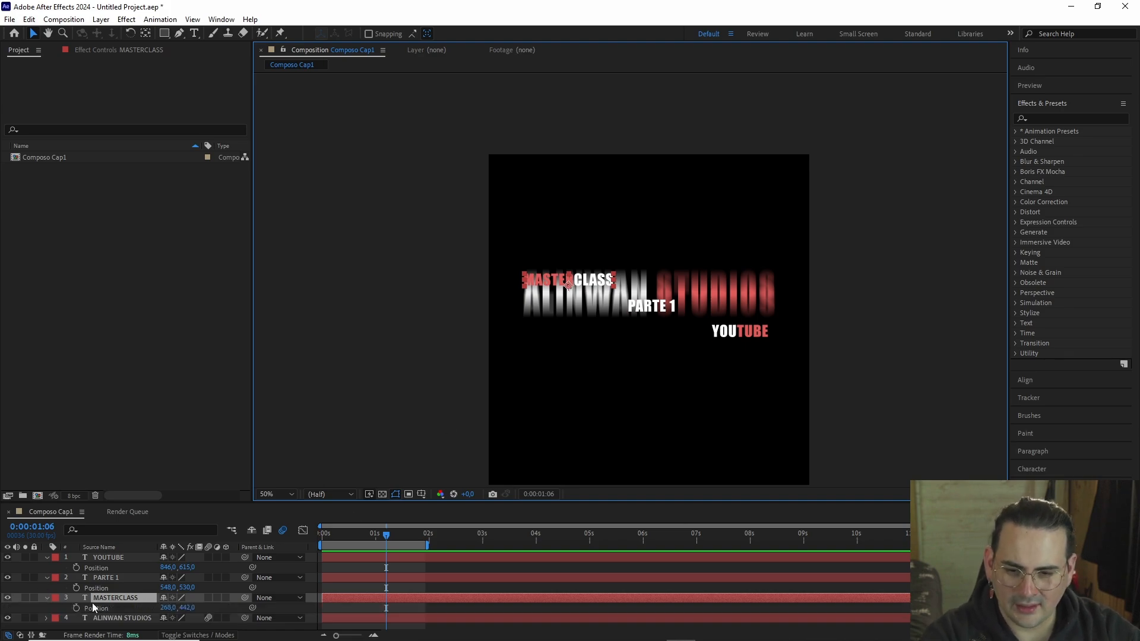
{"action": "left_click", "coordinate": [117, 598]}
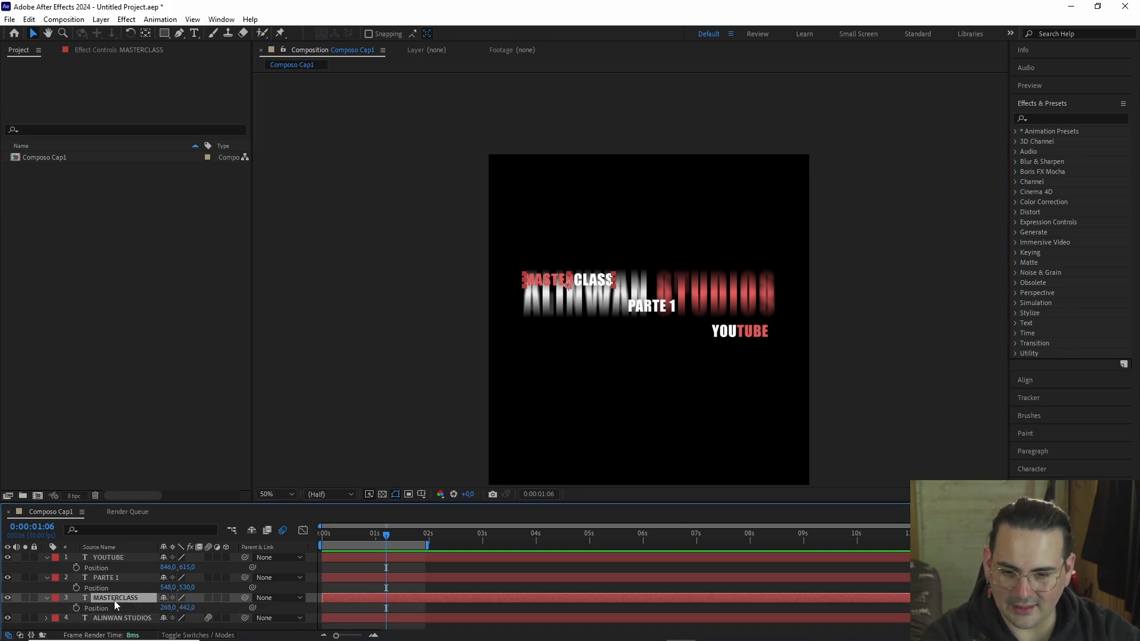
{"action": "left_click", "coordinate": [76, 609]}
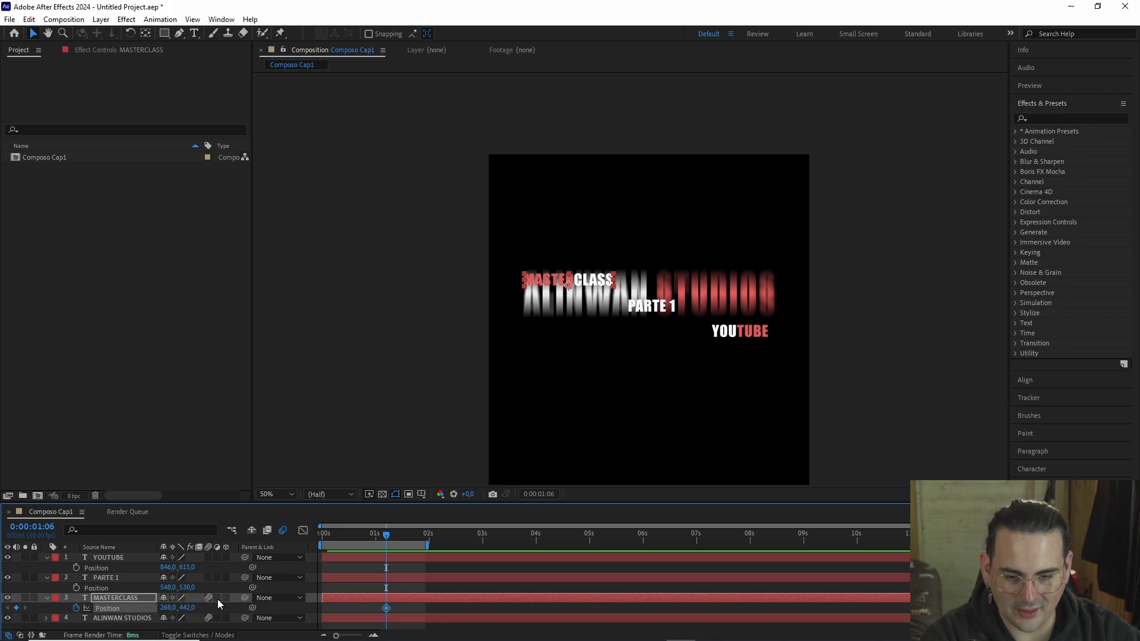
- Shift the MASTERCLASS Position keyframe to 0:00:01:10, once the ALINWAN STUDIOS title has settled
{"action": "scroll", "coordinate": [412, 604], "scroll_direction": "up", "scroll_amount": 2}
{"action": "scroll", "coordinate": [416, 604], "scroll_direction": "left", "scroll_amount": 5}
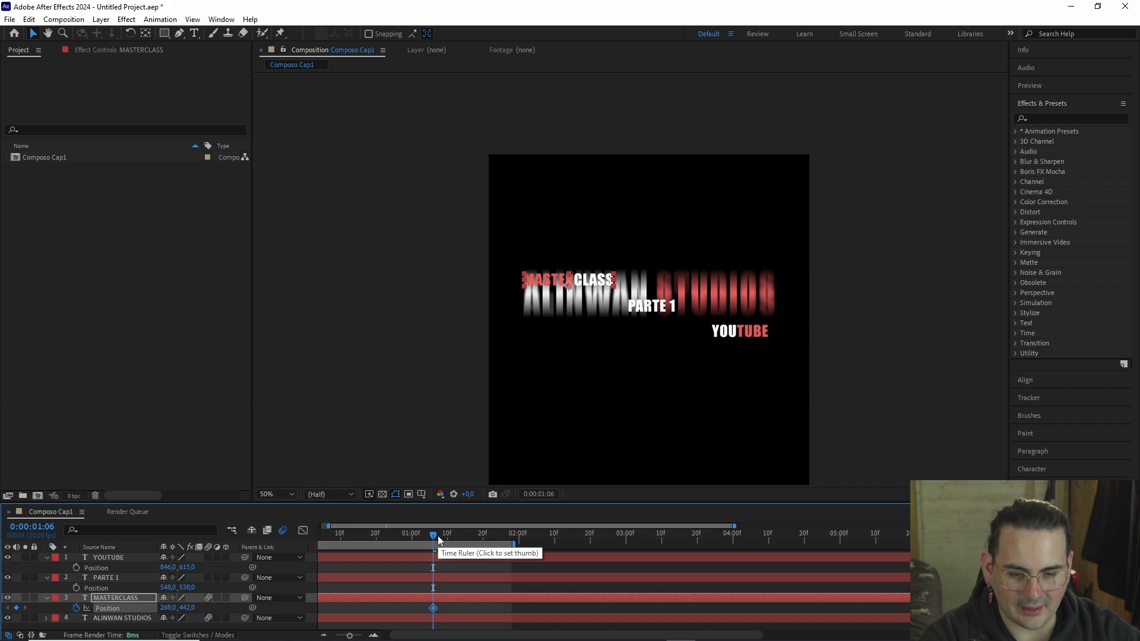
{"action": "scroll", "coordinate": [434, 608], "scroll_direction": "up", "scroll_amount": 2}
{"action": "scroll", "coordinate": [435, 609], "scroll_direction": "up", "scroll_amount": 2}
{"action": "mouse_move", "coordinate": [432, 536]}
{"action": "left_mouse_down"}
{"action": "mouse_move", "coordinate": [401, 536]}
{"action": "mouse_move", "coordinate": [442, 545]}
{"action": "left_mouse_up"}
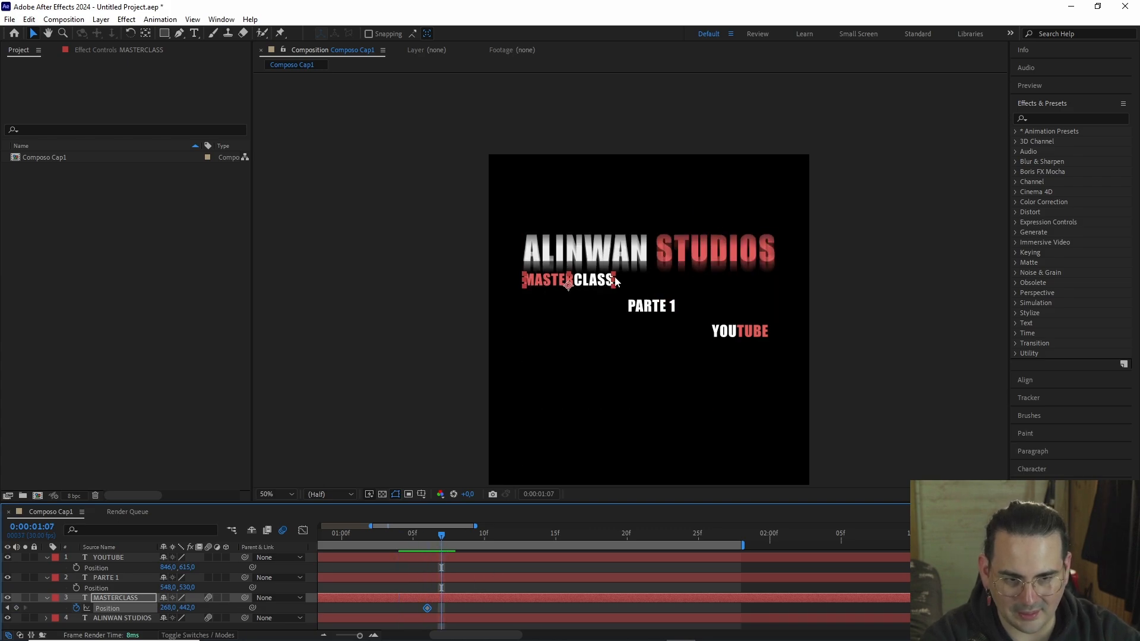
{"action": "left_click_drag", "start_coordinate": [444, 535], "coordinate": [484, 538]}
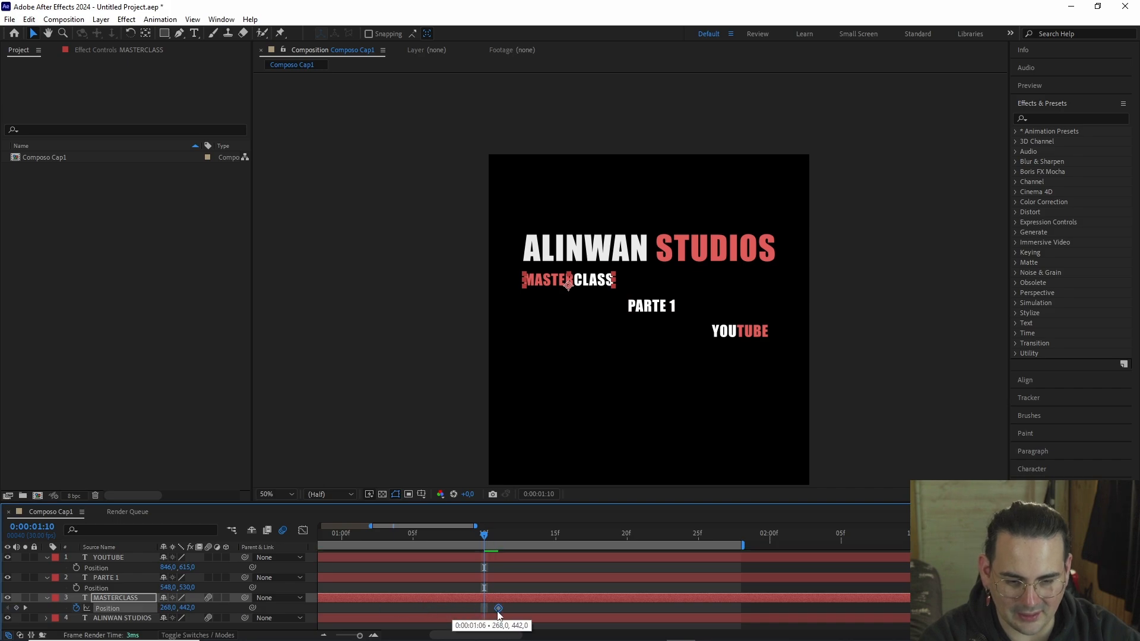
{"action": "left_click_drag", "start_coordinate": [427, 608], "coordinate": [485, 608]}
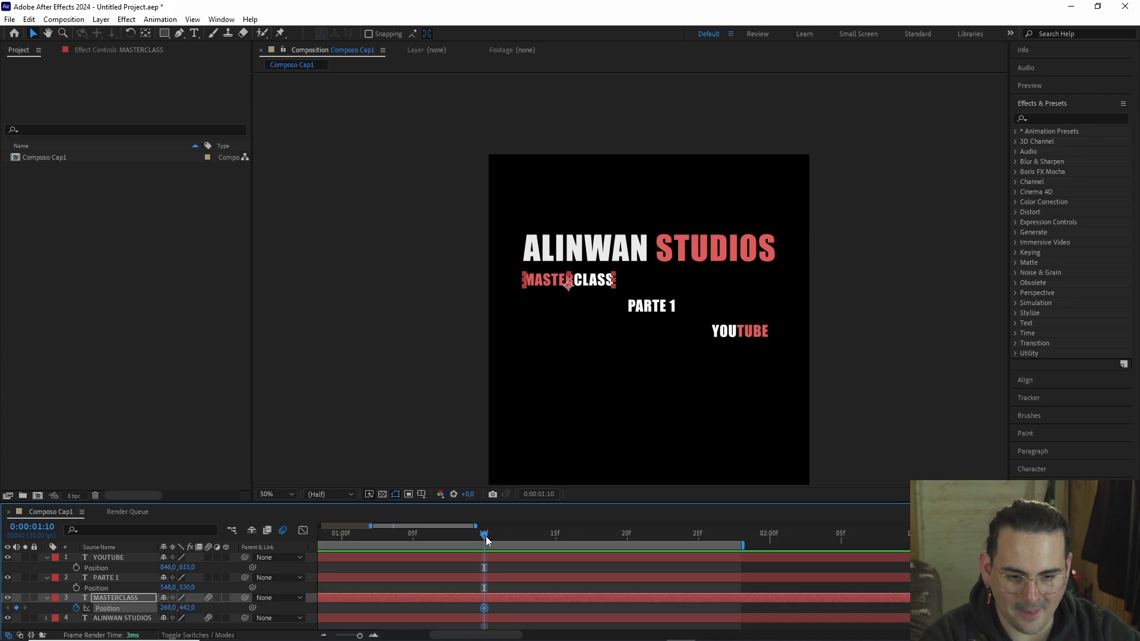
- At 0:00:01:06, set the MASTERCLASS Position to about -640, 442 so it enters from outside the frame's left edge
{"action": "left_click_drag", "start_coordinate": [485, 539], "coordinate": [433, 540]}
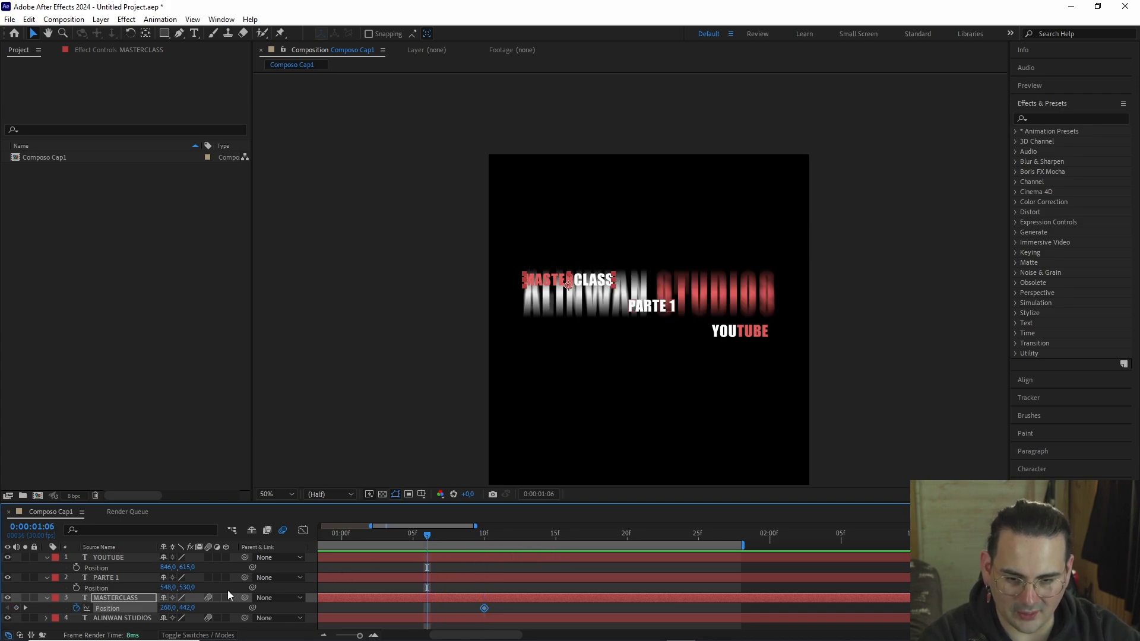
{"action": "left_click_drag", "start_coordinate": [166, 608], "coordinate": [267, 585]}
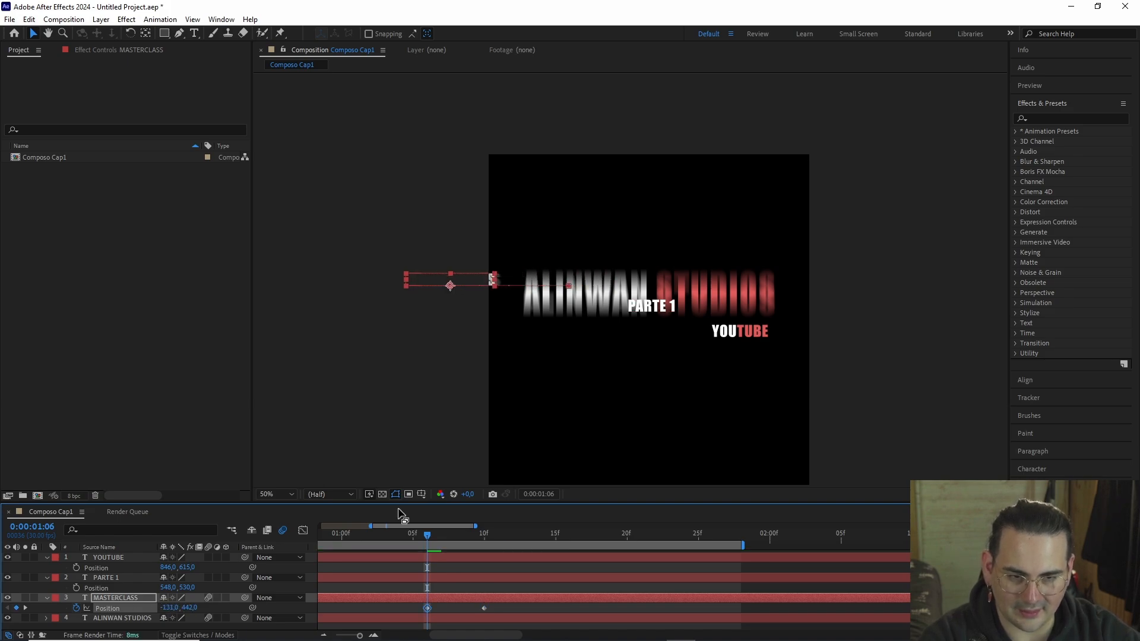
{"action": "scroll", "coordinate": [647, 324], "scroll_direction": "down", "scroll_amount": 3}
{"action": "scroll", "coordinate": [670, 254], "scroll_direction": "up", "scroll_amount": 1}
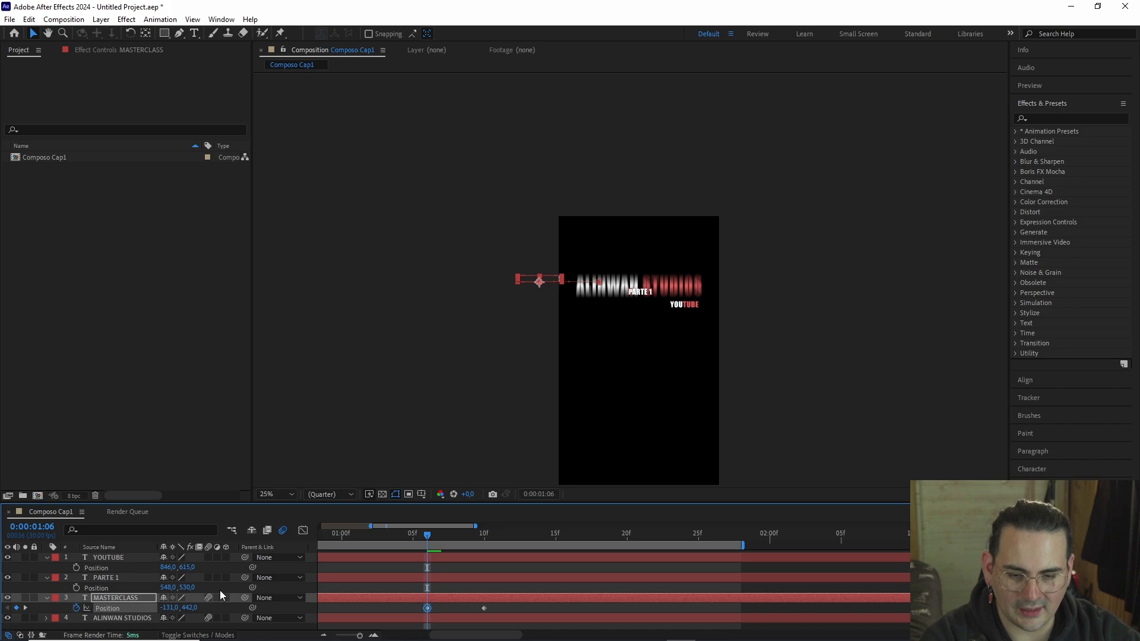
{"action": "left_click_drag", "start_coordinate": [172, 611], "coordinate": [113, 593]}
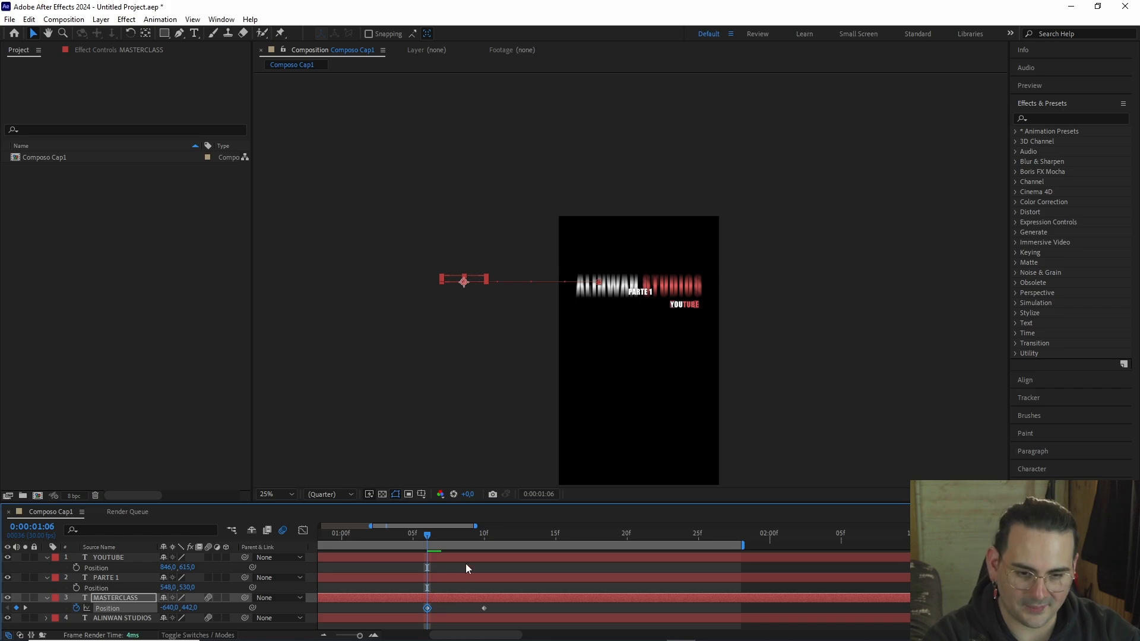
- Add a MASTERCLASS bounce with Position keyframes of about 379, 442 at 0:00:01:12 and 268, 442 at 0:00:01:14
{"action": "left_click_drag", "start_coordinate": [423, 535], "coordinate": [487, 547]}
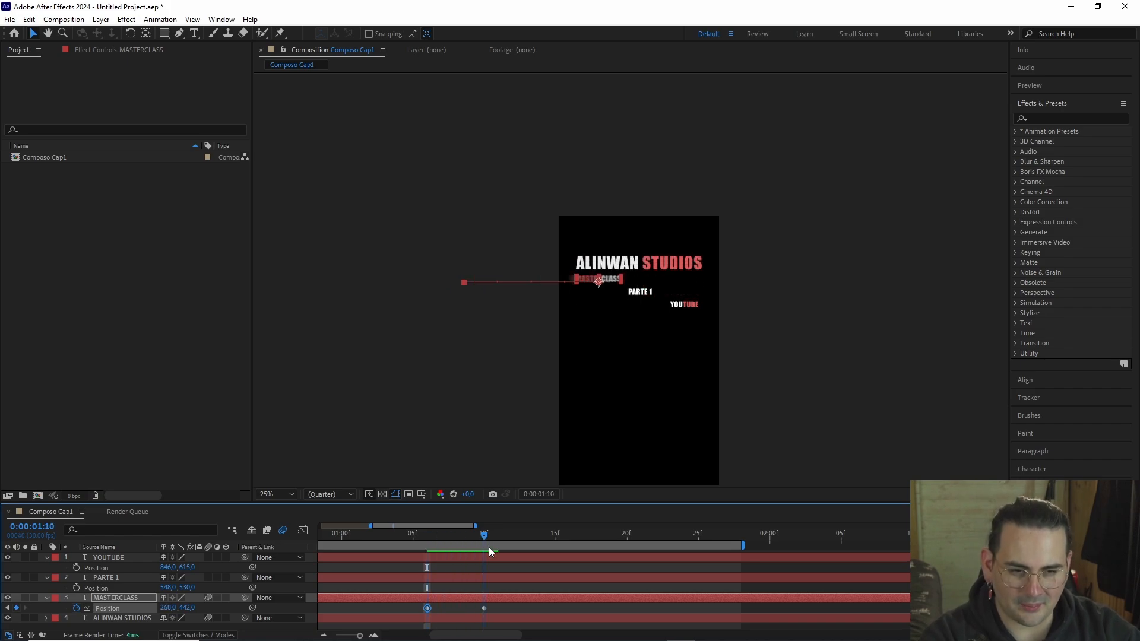
{"action": "scroll", "coordinate": [496, 586], "scroll_direction": "up", "scroll_amount": 2}
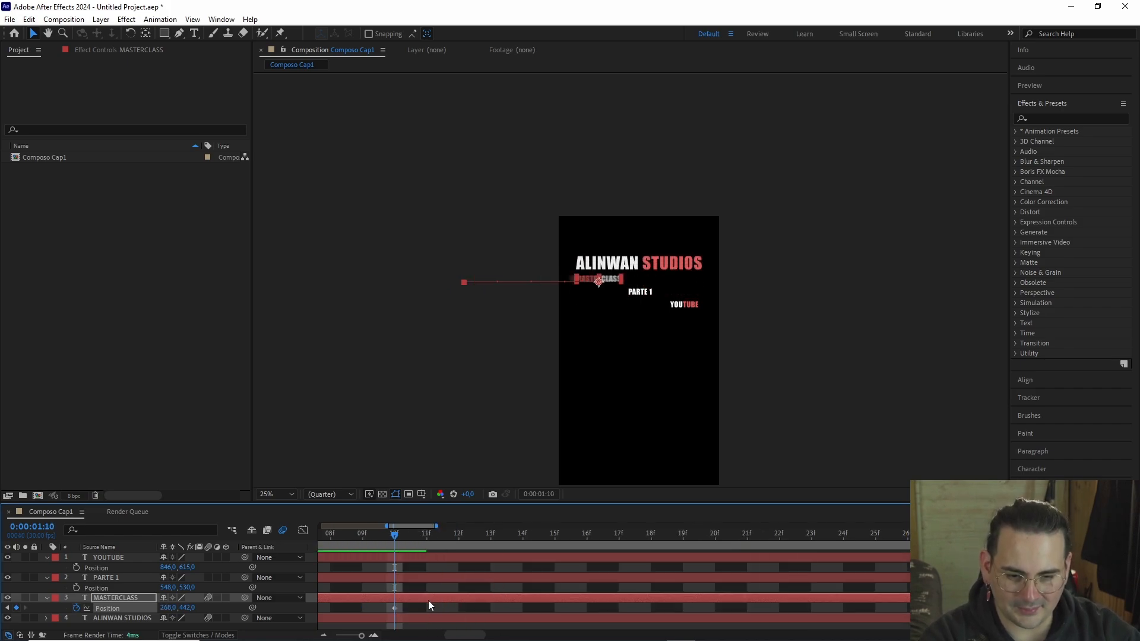
{"action": "left_click_drag", "start_coordinate": [401, 539], "coordinate": [457, 543]}
{"action": "scroll", "coordinate": [648, 341], "scroll_direction": "up", "scroll_amount": 2}
{"action": "left_click_drag", "start_coordinate": [168, 608], "coordinate": [240, 610]}
{"action": "left_click", "coordinate": [394, 608]}
{"action": "key", "text": "ctrl+c"}
{"action": "left_click", "coordinate": [520, 539]}
{"action": "key", "text": "ctrl+v"}
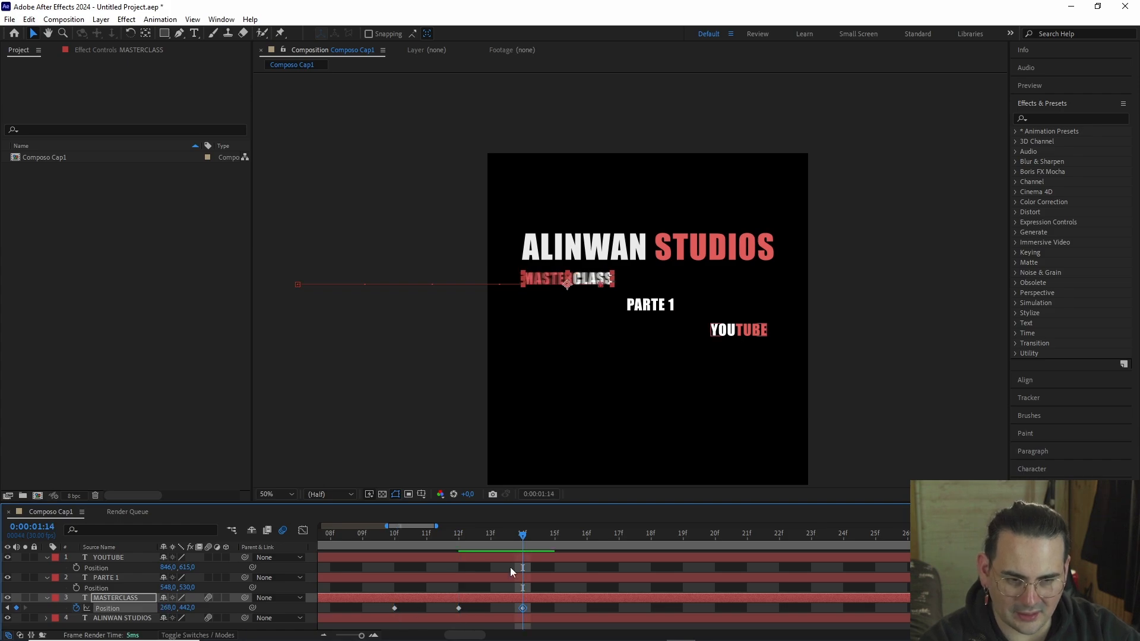
{"action": "scroll", "coordinate": [479, 580], "scroll_direction": "down", "scroll_amount": 3}
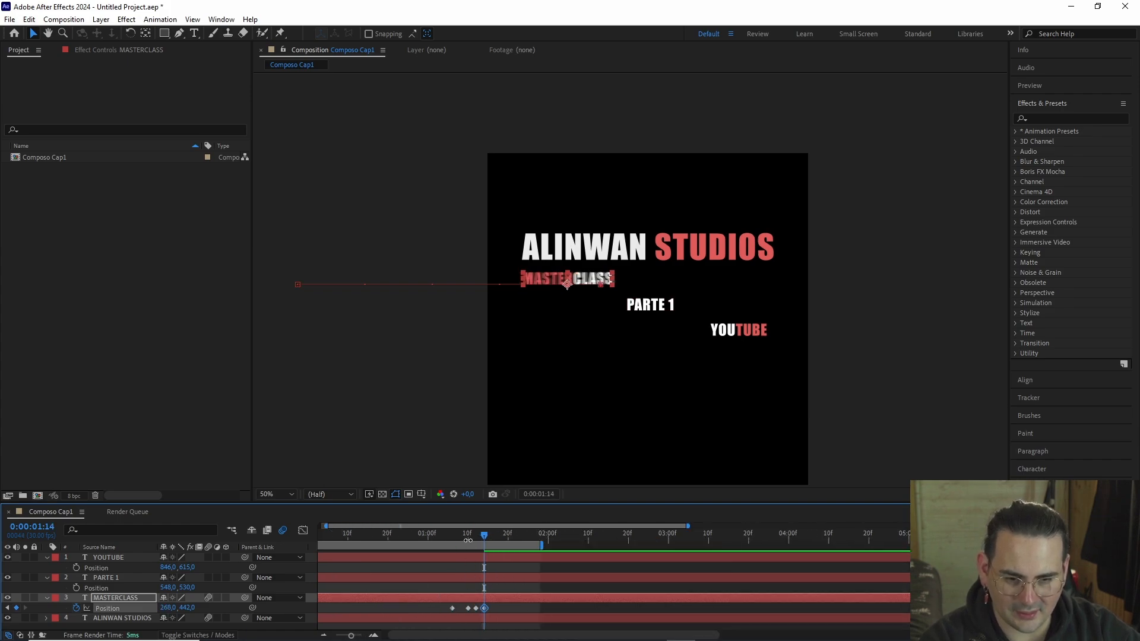
- Turn on motion blur for PARTE 1 and keyframe its Position from about 1388, 530 at 0:00:01:09 to 548, 530 at 0:00:01:12
{"action": "left_click", "coordinate": [444, 534]}
{"action": "left_click_drag", "start_coordinate": [441, 534], "coordinate": [476, 543]}
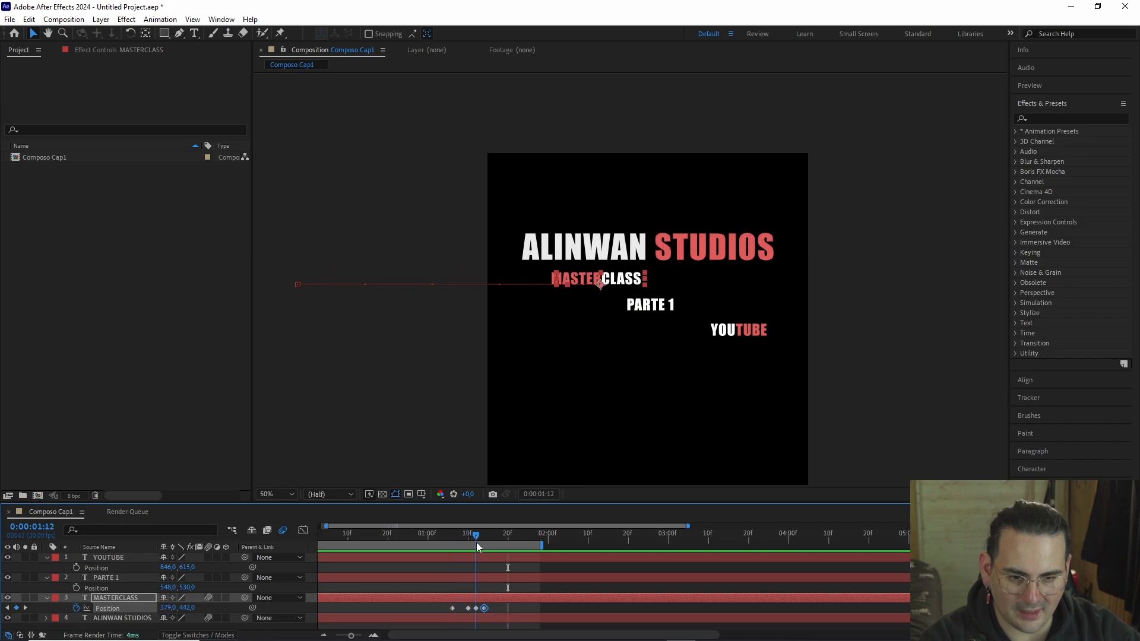
{"action": "left_click", "coordinate": [650, 306]}
{"action": "scroll", "coordinate": [653, 404], "scroll_direction": "up", "scroll_amount": 2}
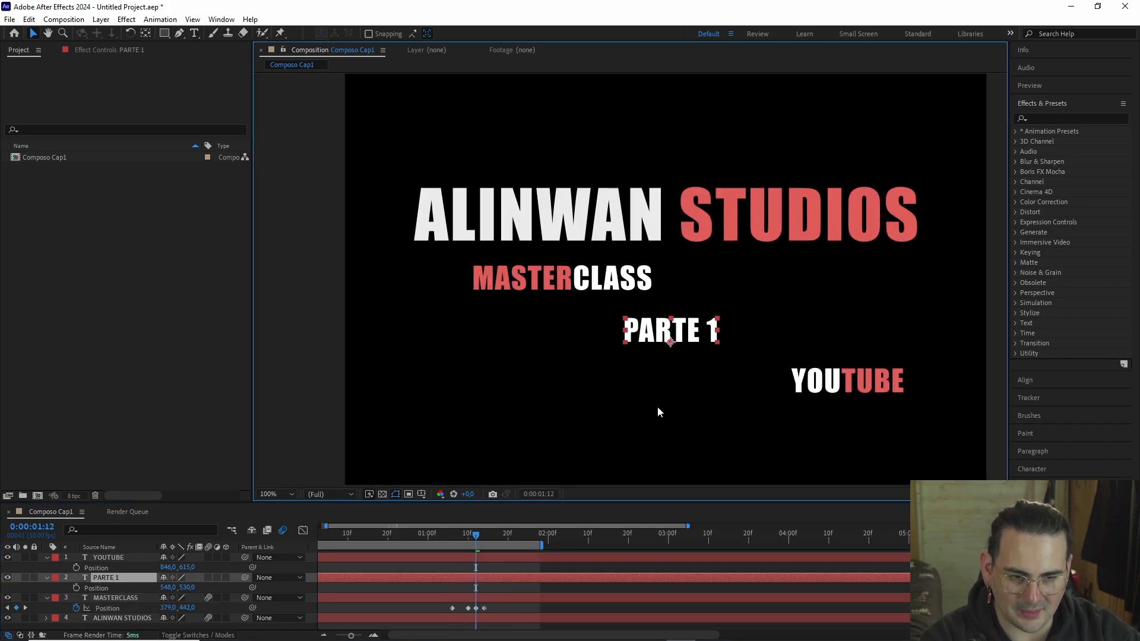
{"action": "left_click", "coordinate": [76, 589]}
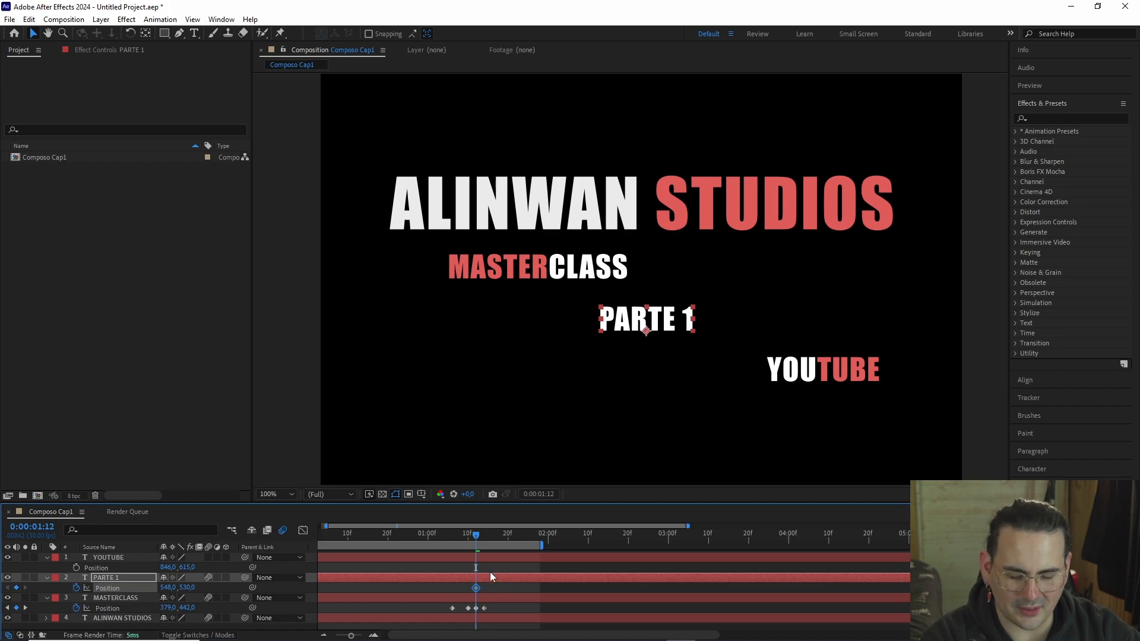
{"action": "left_click_drag", "start_coordinate": [483, 536], "coordinate": [467, 540]}
{"action": "left_click_drag", "start_coordinate": [168, 588], "coordinate": [219, 588]}
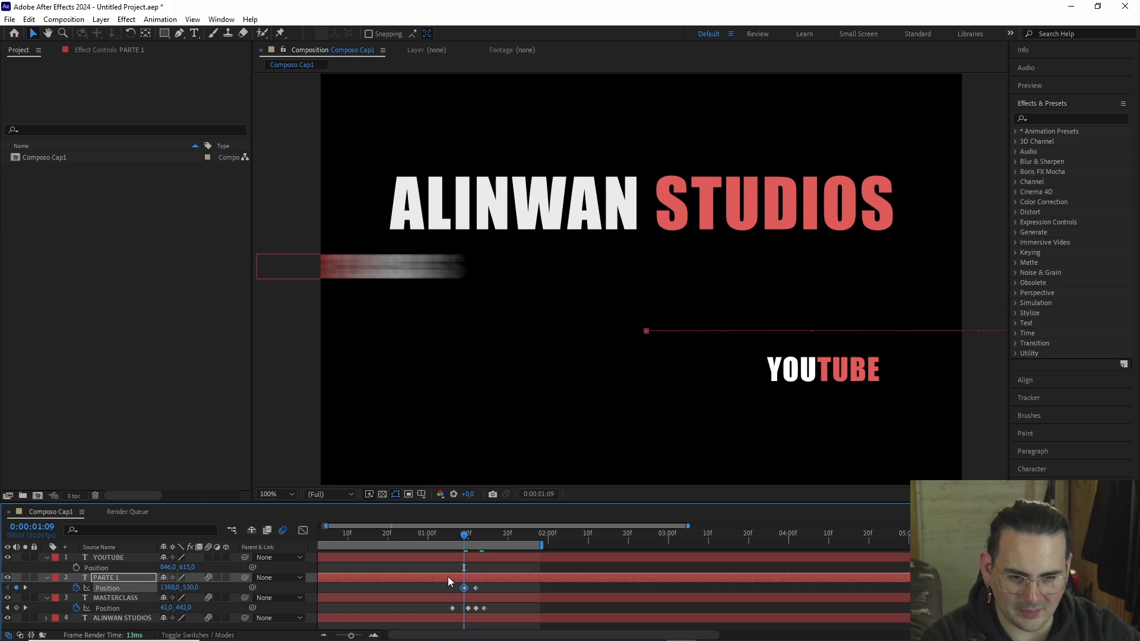
- Shift both PARTE 1 Position keyframes three frames forward, to 0:00:01:12 and 0:00:01:15
{"action": "left_click_drag", "start_coordinate": [466, 541], "coordinate": [477, 545]}
{"action": "mouse_move", "coordinate": [486, 586]}
{"action": "left_mouse_down"}
{"action": "mouse_move", "coordinate": [455, 594]}
{"action": "mouse_move", "coordinate": [477, 590]}
{"action": "left_mouse_up"}
{"action": "mouse_move", "coordinate": [473, 544]}
{"action": "left_mouse_down"}
{"action": "mouse_move", "coordinate": [433, 543]}
{"action": "mouse_move", "coordinate": [493, 552]}
{"action": "left_mouse_up"}
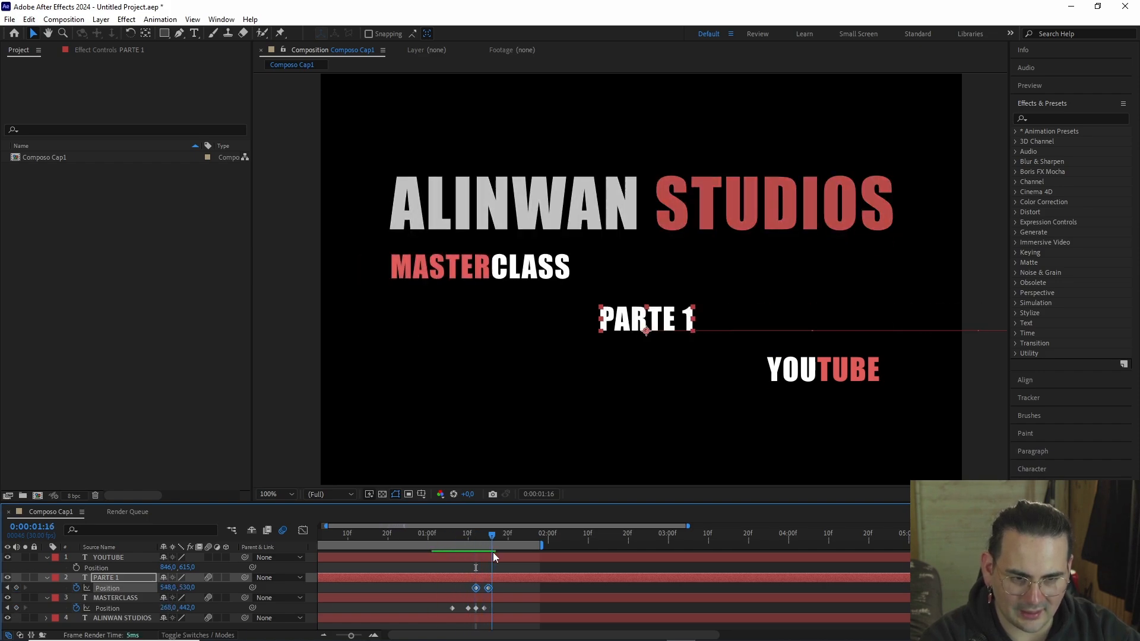
- Add a PARTE 1 bounce with Position keyframes of about 460, 530 at 0:00:01:17 and 548, 530 at 0:00:01:19, and preview it
{"action": "key", "text": "semicolon"}
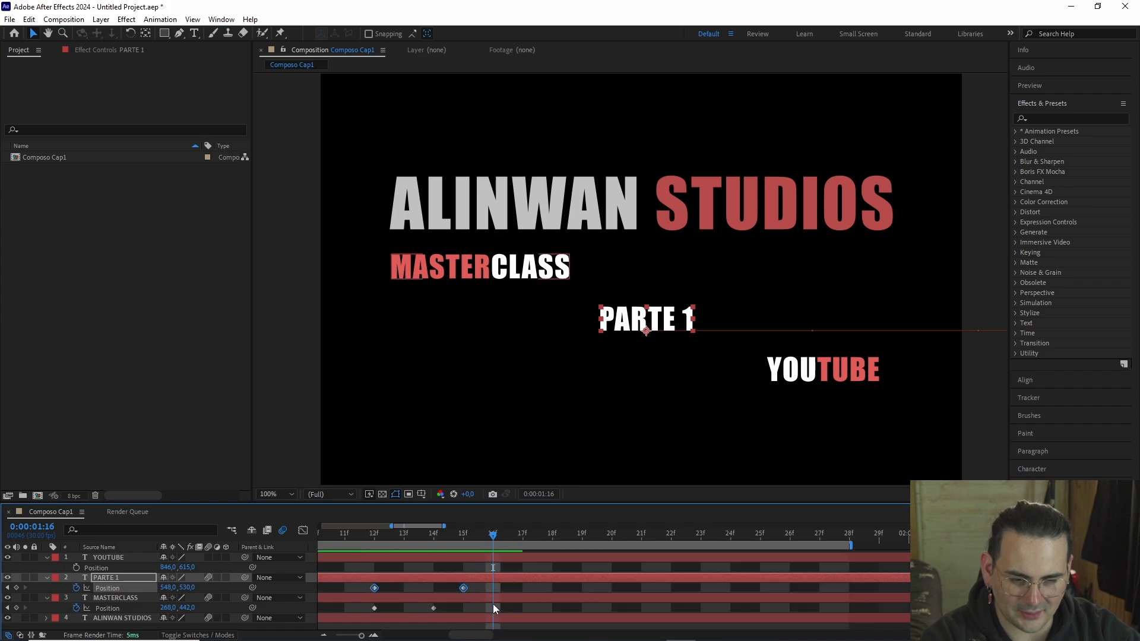
{"action": "left_click", "coordinate": [509, 539]}
{"action": "left_click_drag", "start_coordinate": [169, 590], "coordinate": [118, 591]}
{"action": "left_click", "coordinate": [462, 587]}
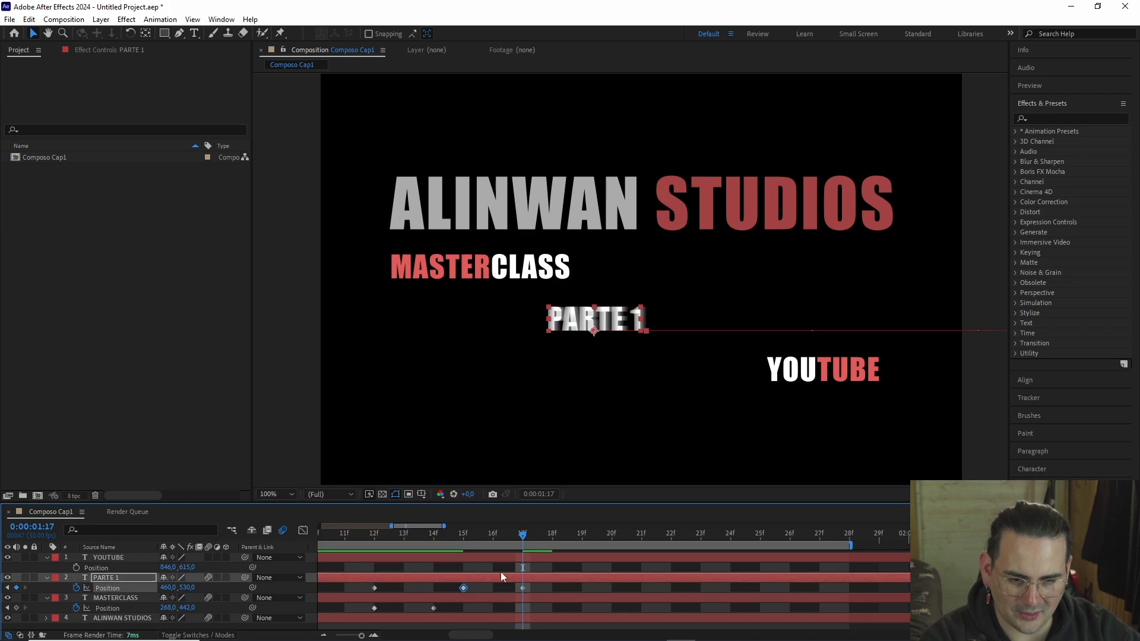
{"action": "left_click_drag", "start_coordinate": [534, 539], "coordinate": [576, 542]}
{"action": "key", "text": "ctrl+v"}
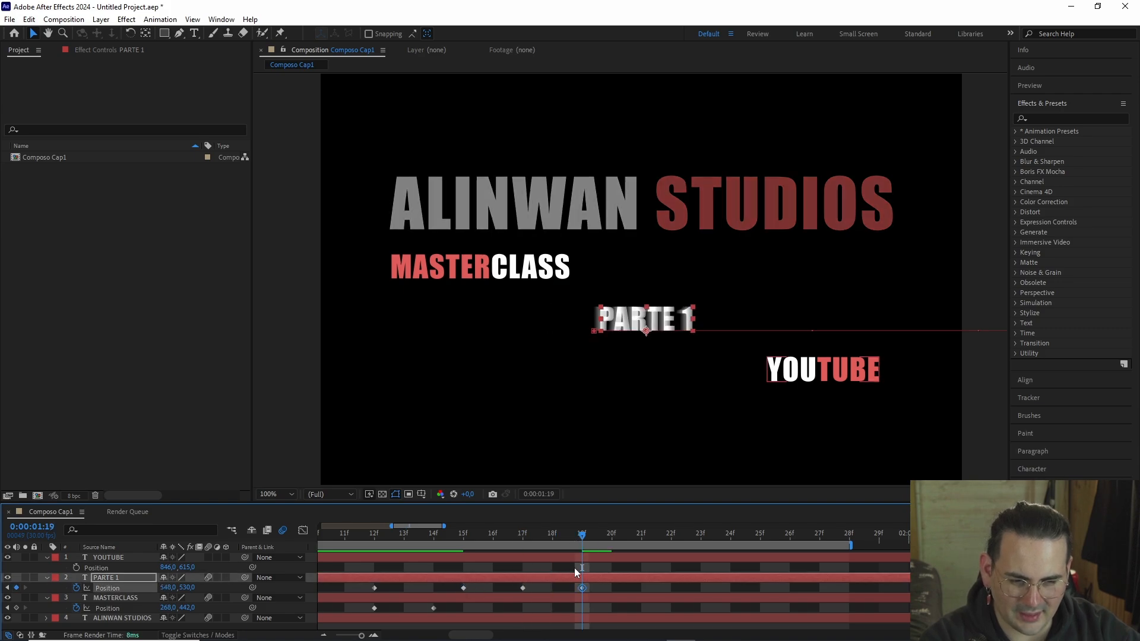
{"action": "scroll", "coordinate": [535, 582], "scroll_direction": "down", "scroll_amount": 3}
{"action": "key", "text": "space"}
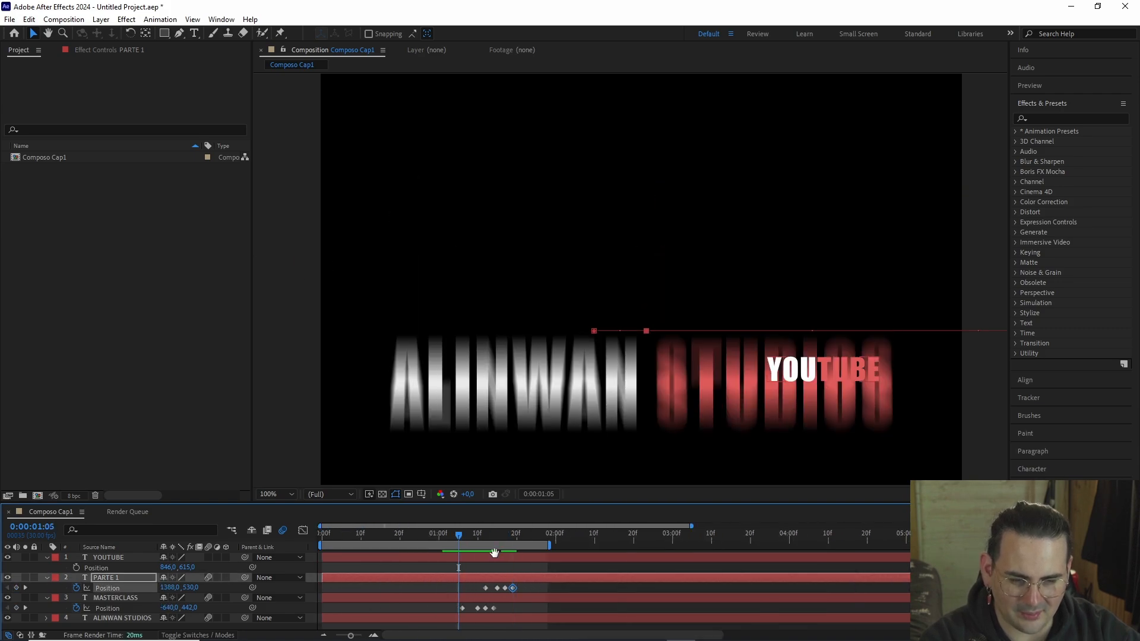
{"action": "key", "text": "space"}
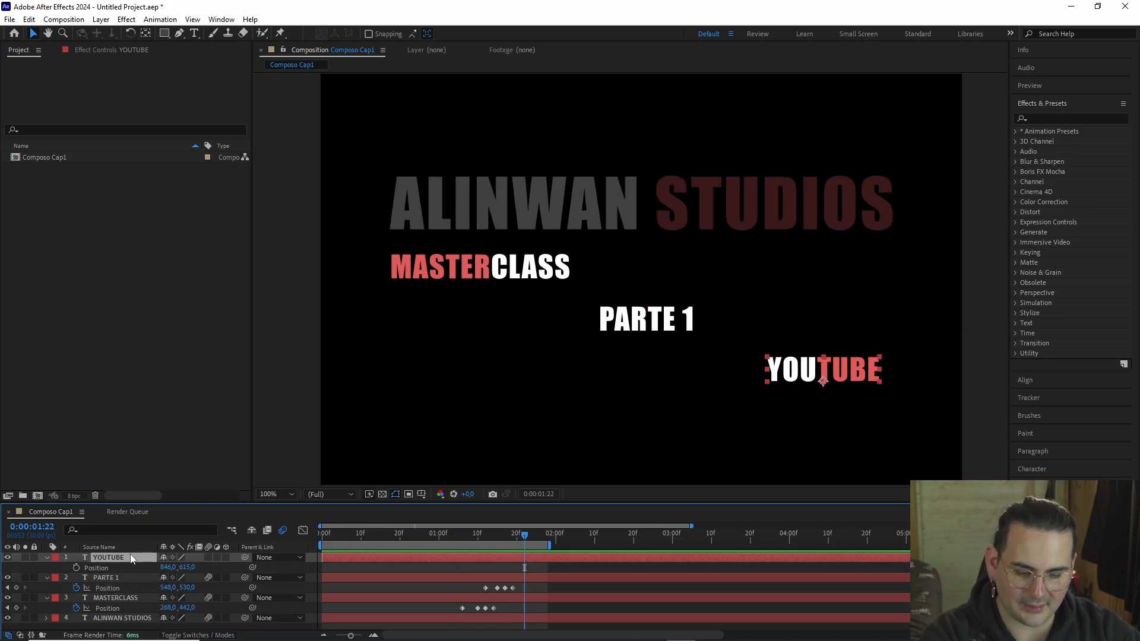
- Turn on motion blur for YOUTUBE and keyframe its Position from about -314, 615 at 0:00:01:16 to 846, 615 at 0:00:01:19
{"action": "key", "text": "p"}
{"action": "key", "text": "p"}
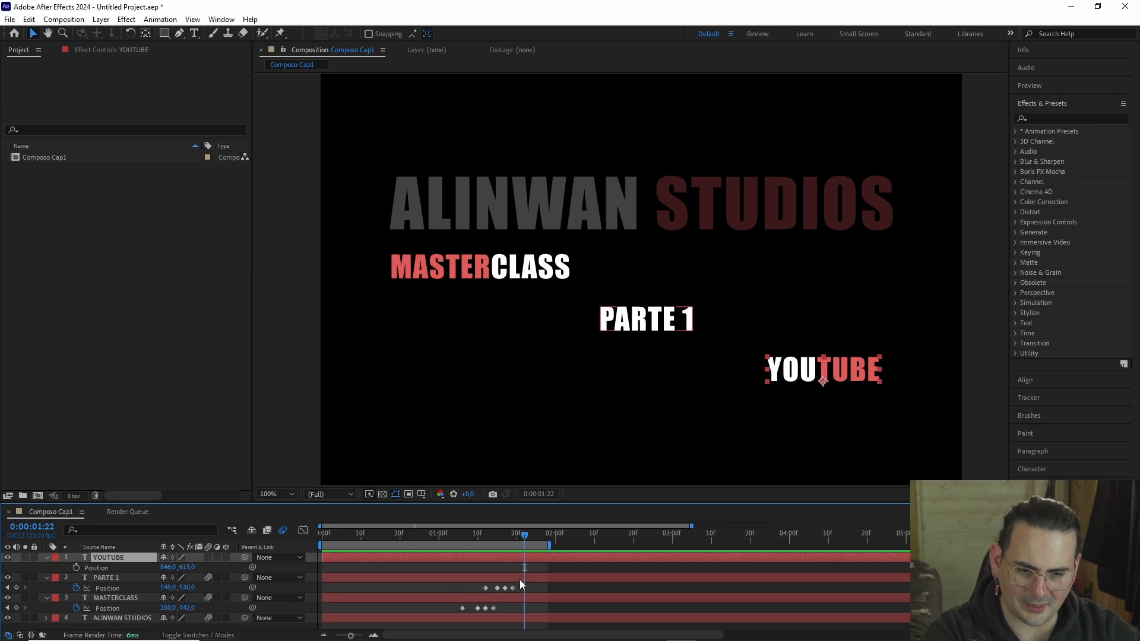
{"action": "scroll", "coordinate": [511, 576], "scroll_direction": "up", "scroll_amount": 1}
{"action": "left_click_drag", "start_coordinate": [539, 536], "coordinate": [501, 556]}
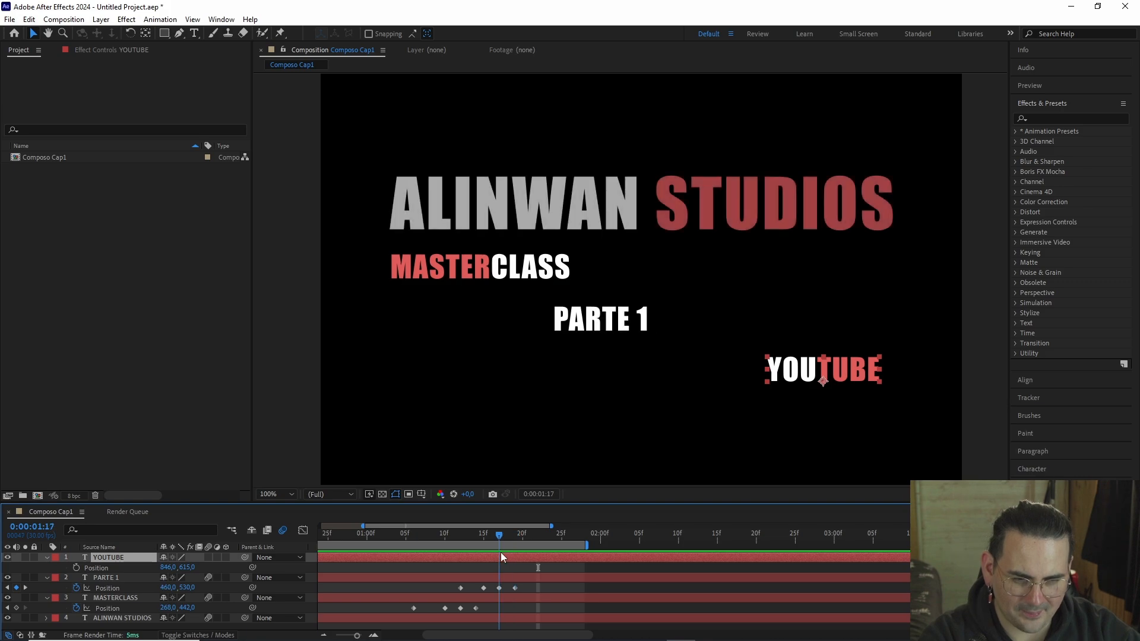
{"action": "left_click", "coordinate": [77, 569]}
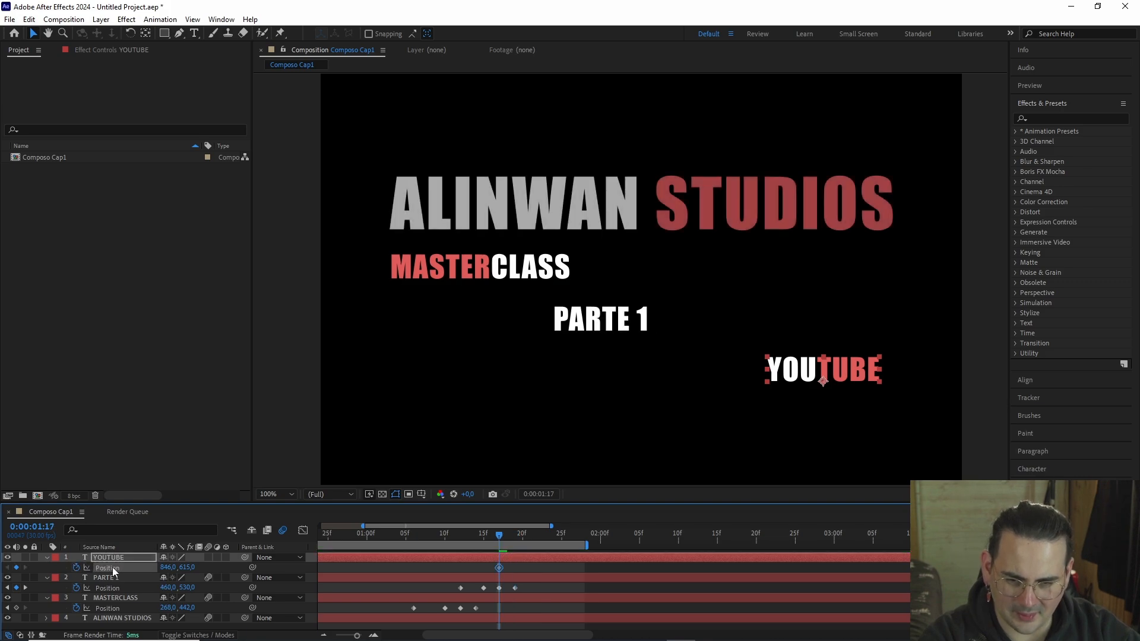
{"action": "left_click_drag", "start_coordinate": [498, 568], "coordinate": [492, 538]}
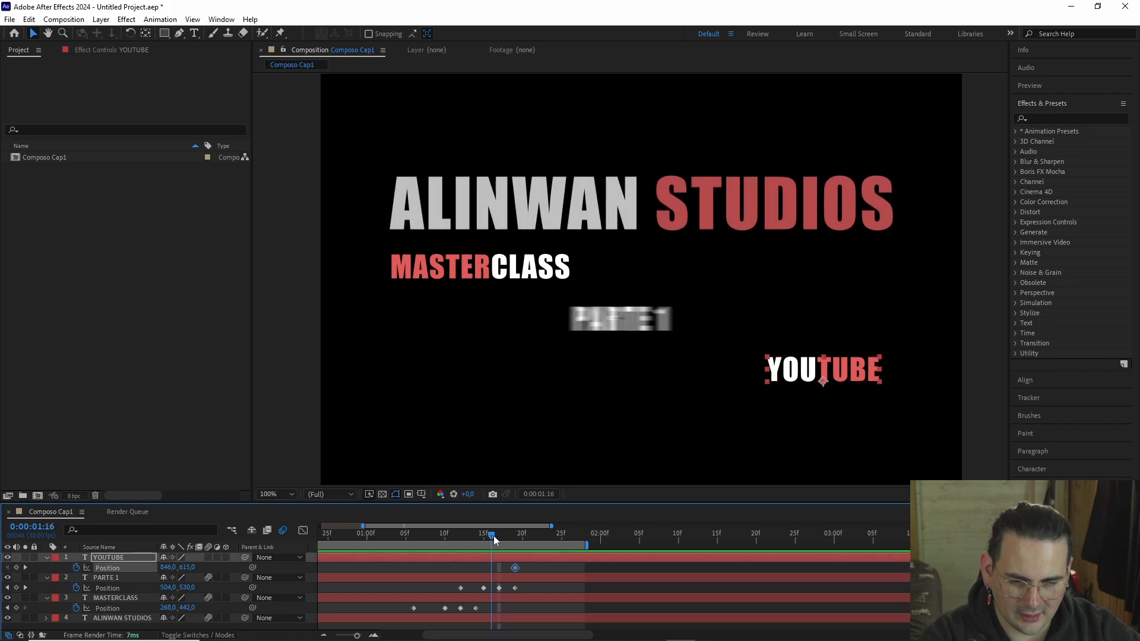
{"action": "left_click_drag", "start_coordinate": [170, 567], "coordinate": [125, 570]}
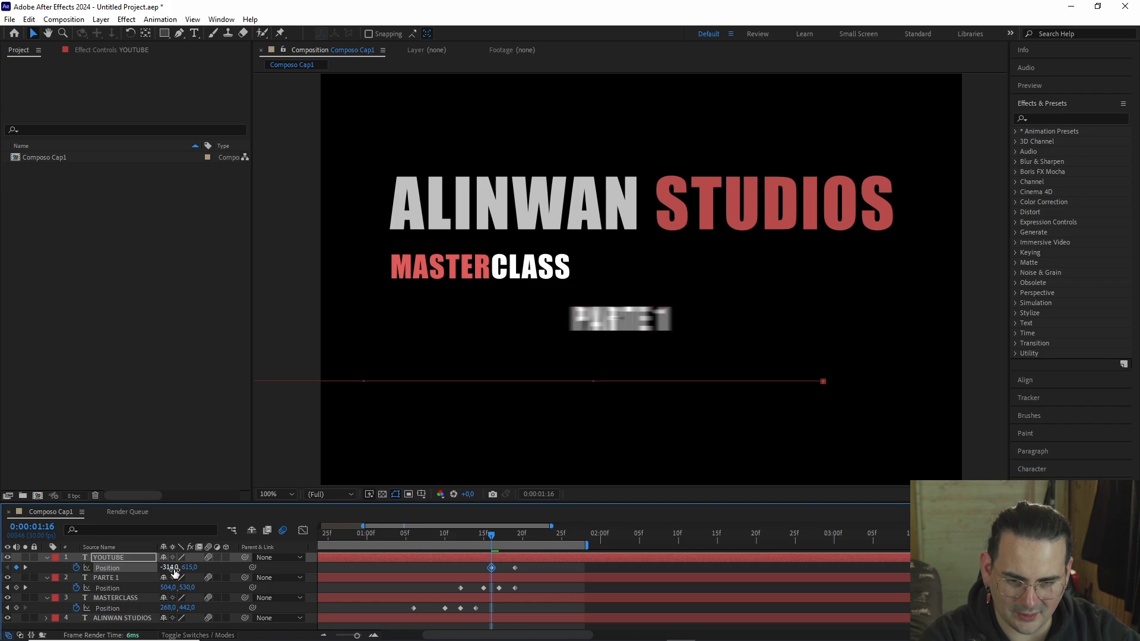
- Add a YOUTUBE bounce slightly past its final spot at 0:00:01:21, return it to 846, 615 at 0:00:01:23, and preview the animation
{"action": "left_click_drag", "start_coordinate": [497, 538], "coordinate": [532, 550]}
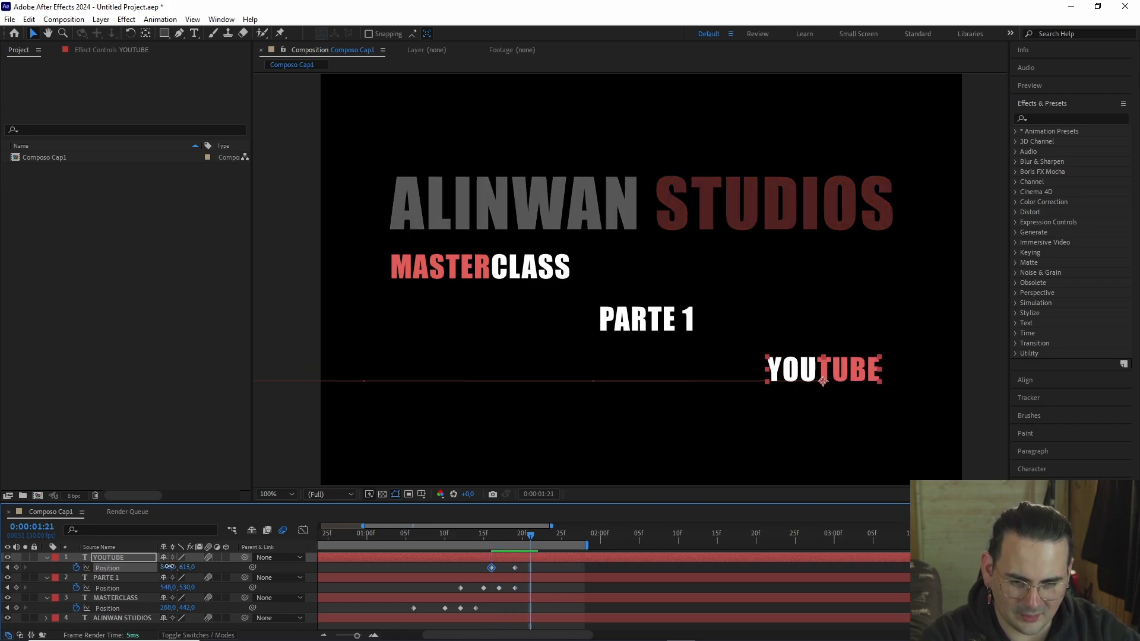
{"action": "left_click_drag", "start_coordinate": [168, 567], "coordinate": [172, 567]}
{"action": "left_click", "coordinate": [514, 568]}
{"action": "left_click_drag", "start_coordinate": [530, 537], "coordinate": [544, 537]}
{"action": "key", "text": "ctrl+v"}
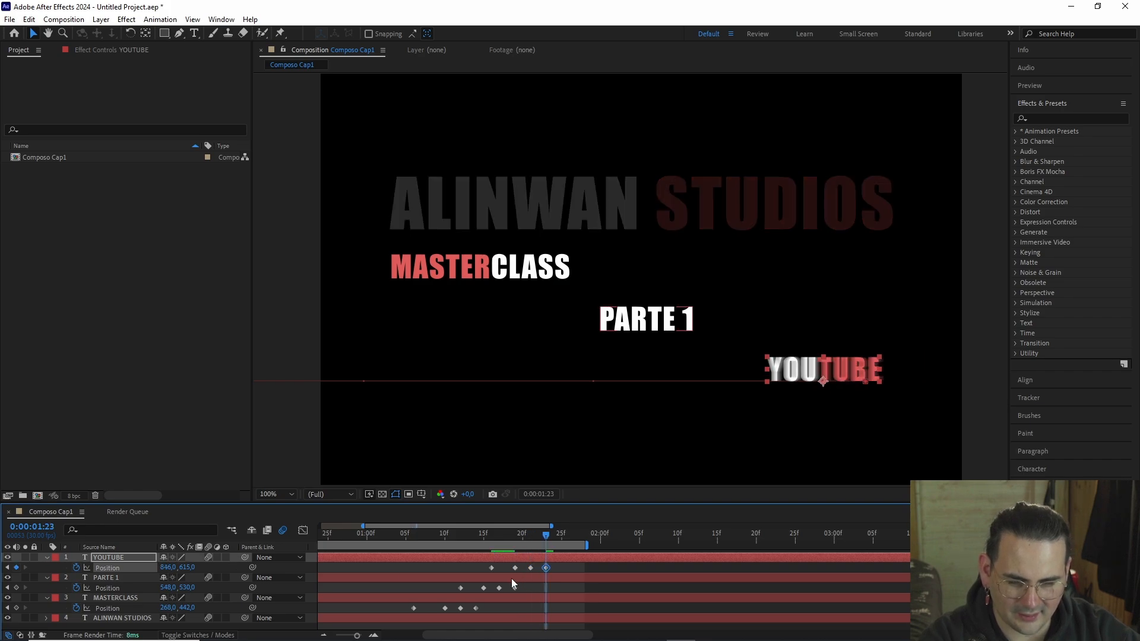
{"action": "scroll", "coordinate": [481, 570], "scroll_direction": "down", "scroll_amount": 5}
{"action": "key", "text": "space"}
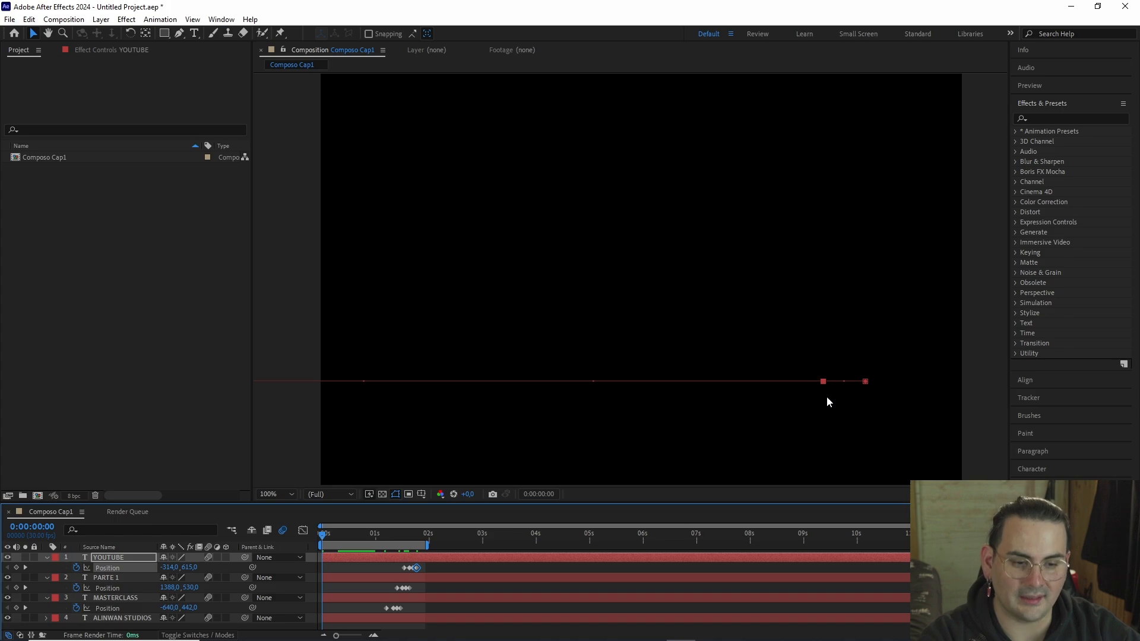
- Preview the complete title animation from the start with the whole vertical frame in view
{"action": "scroll", "coordinate": [823, 396], "scroll_direction": "down", "scroll_amount": 2}
{"action": "left_click_drag", "start_coordinate": [832, 406], "coordinate": [830, 342]}
{"action": "key", "text": "space"}
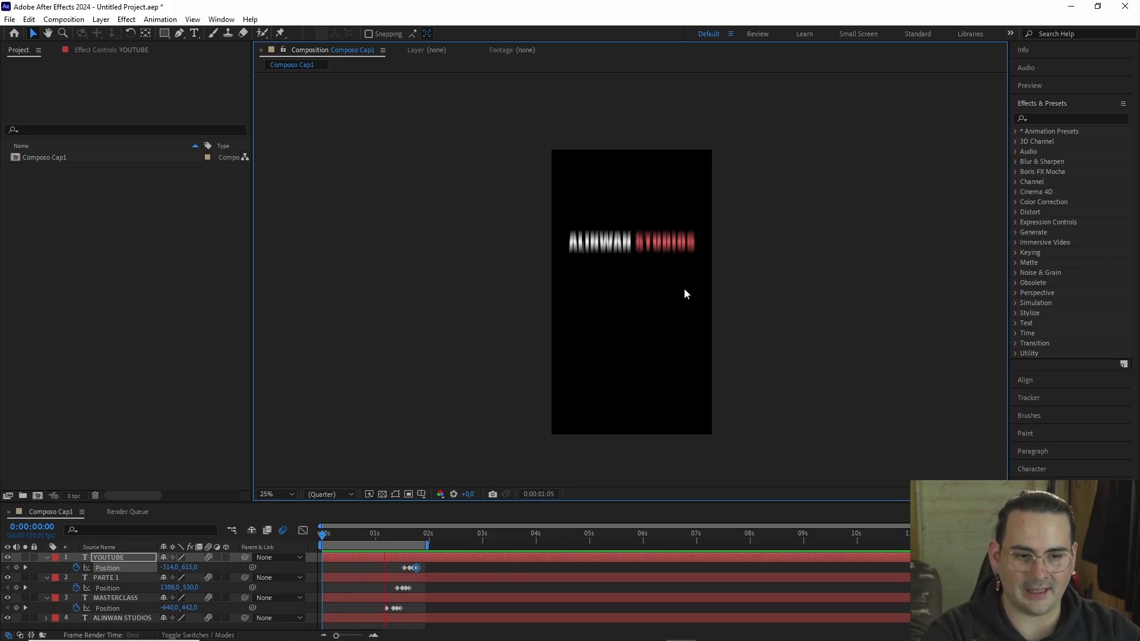
{"action": "scroll", "coordinate": [687, 298], "scroll_direction": "up", "scroll_amount": 2}
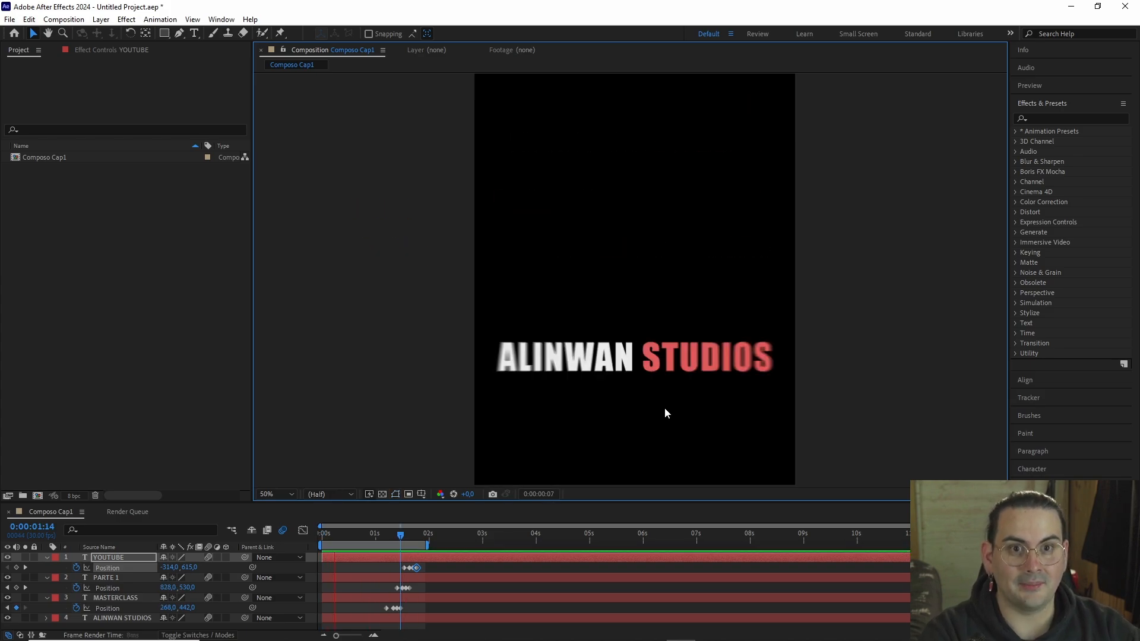
{"action": "key", "text": "space"}
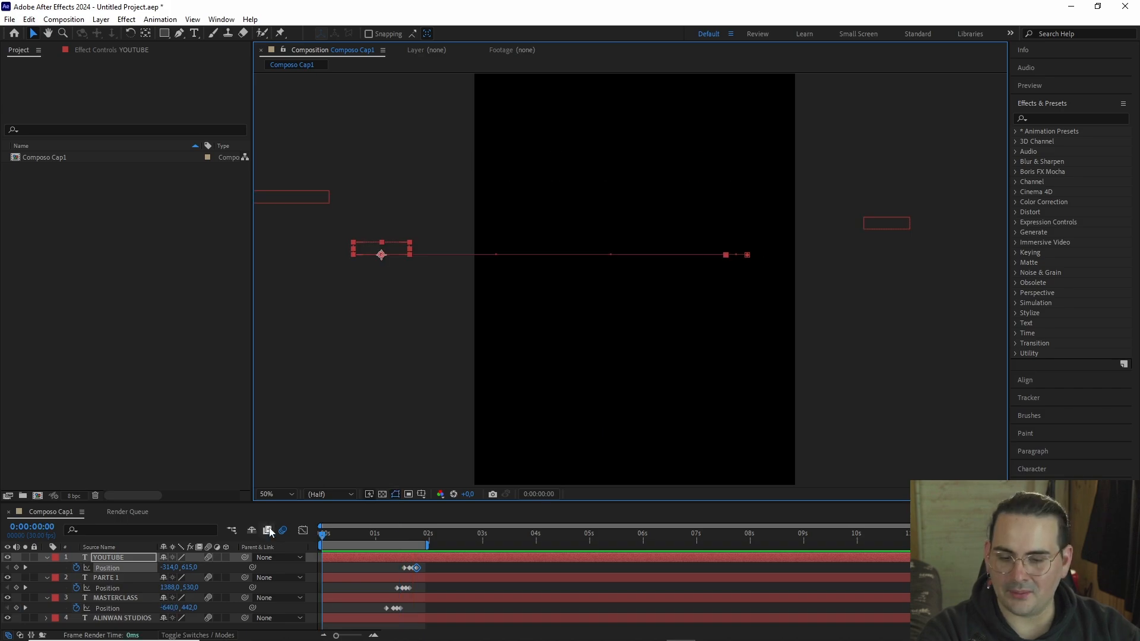
- Collapse the expanded properties of the YOUTUBE, PARTE 1, MASTERCLASS and ALINWAN STUDIOS layers
{"action": "left_click", "coordinate": [127, 560]}
{"action": "left_click", "coordinate": [47, 559]}
{"action": "left_click", "coordinate": [47, 568]}
{"action": "left_click", "coordinate": [48, 579]}
{"action": "left_click", "coordinate": [48, 590]}
{"action": "left_click", "coordinate": [49, 591]}
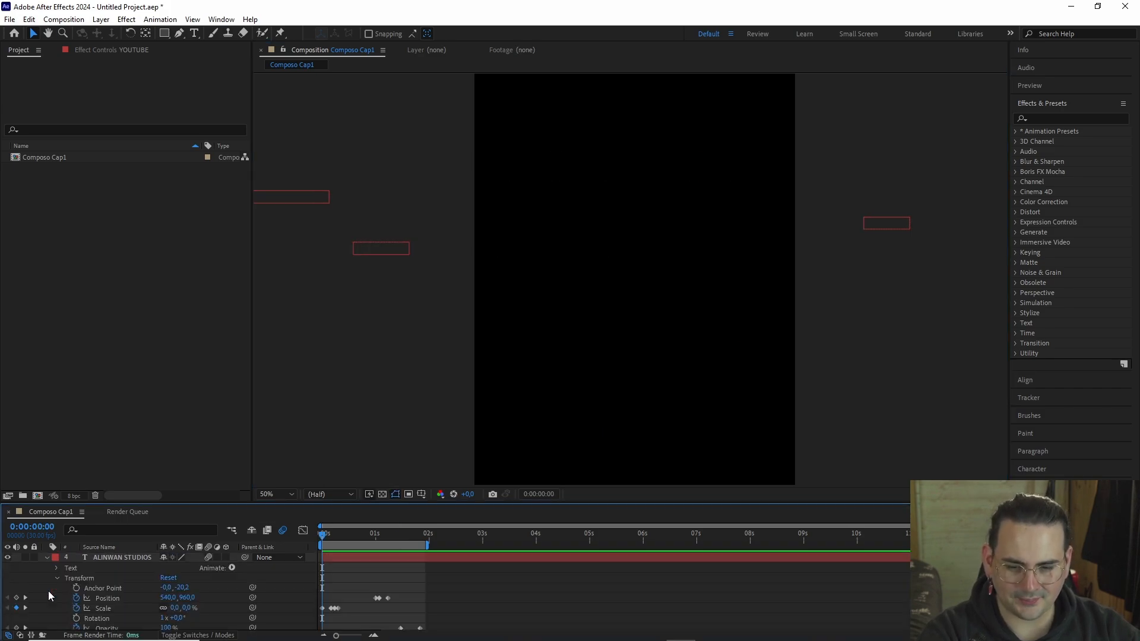
{"action": "left_click", "coordinate": [45, 557]}
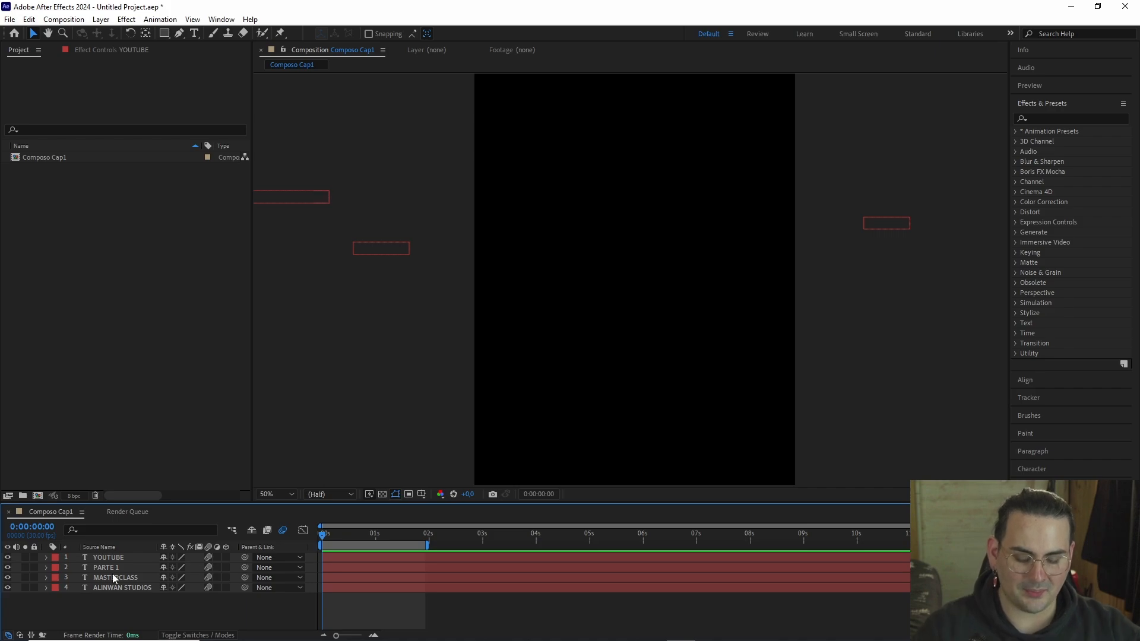
- At 0:00:00:23, draw a red rectangle of about 1156 x 988 over the lower half of the frame, slightly beyond its edges
{"action": "left_click_drag", "start_coordinate": [328, 535], "coordinate": [364, 540]}
{"action": "scroll", "coordinate": [650, 394], "scroll_direction": "down", "scroll_amount": 2}
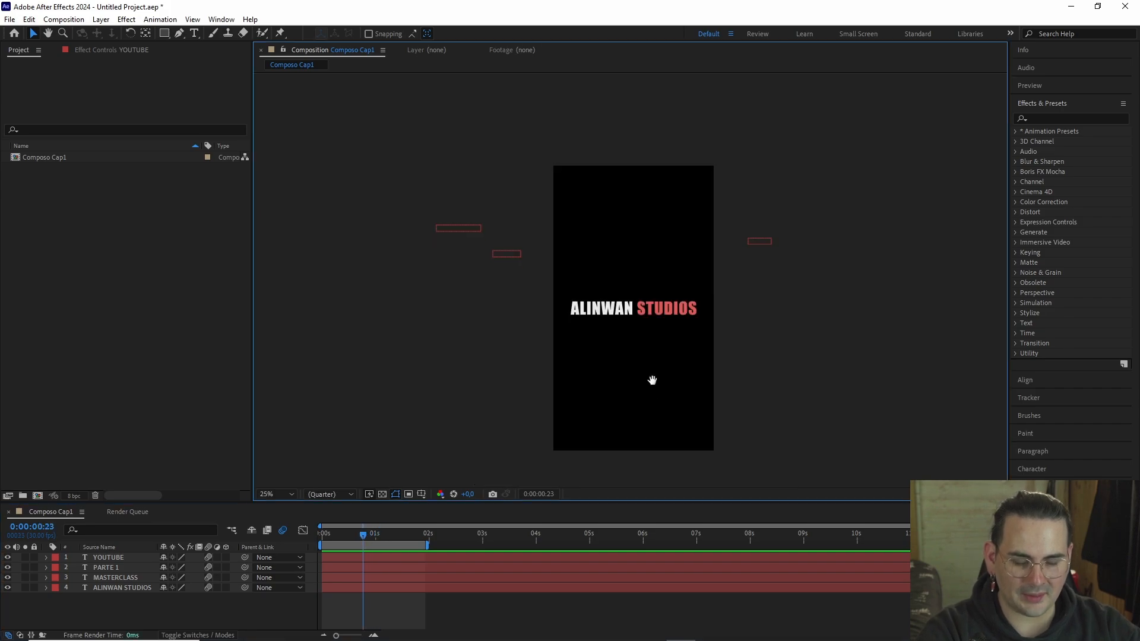
{"action": "left_click", "coordinate": [126, 608]}
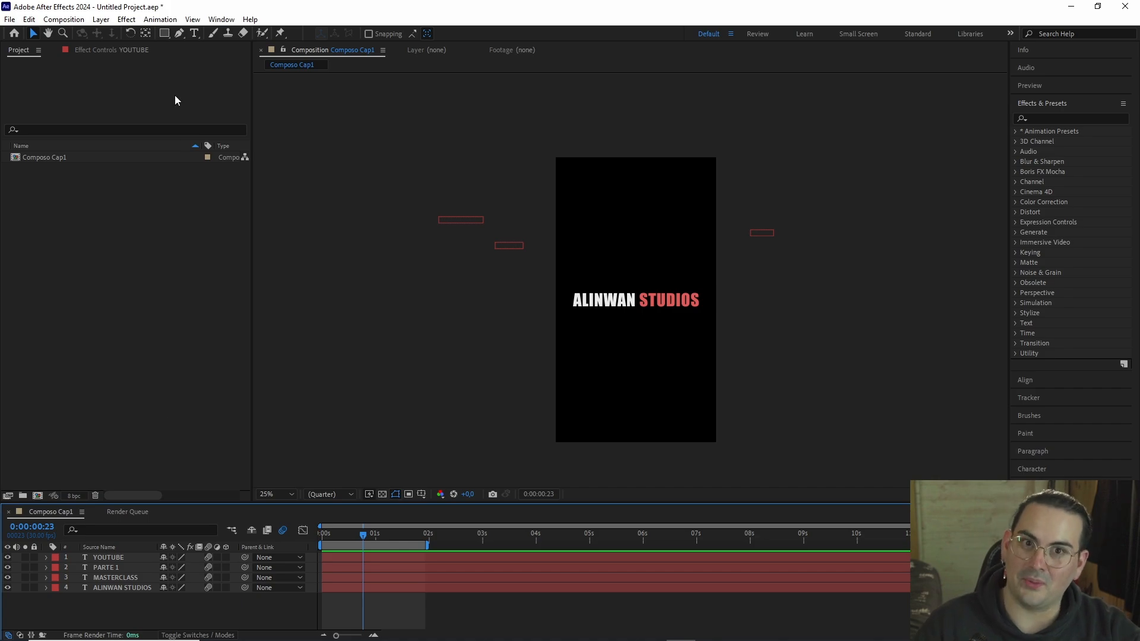
{"action": "left_click", "coordinate": [164, 35]}
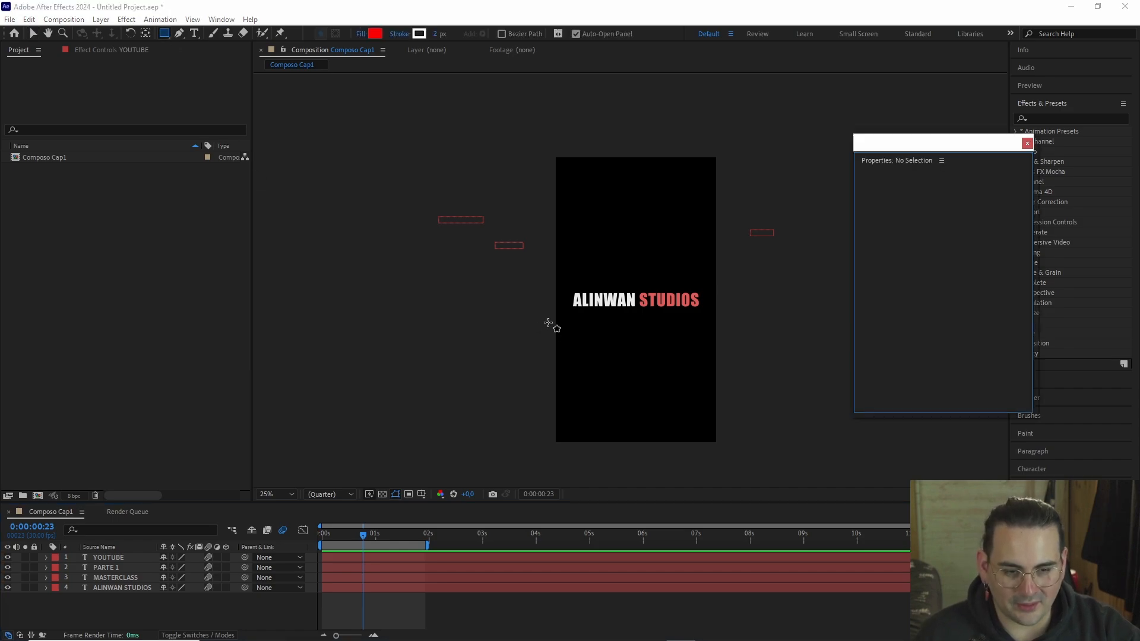
{"action": "left_click_drag", "start_coordinate": [550, 303], "coordinate": [722, 450]}
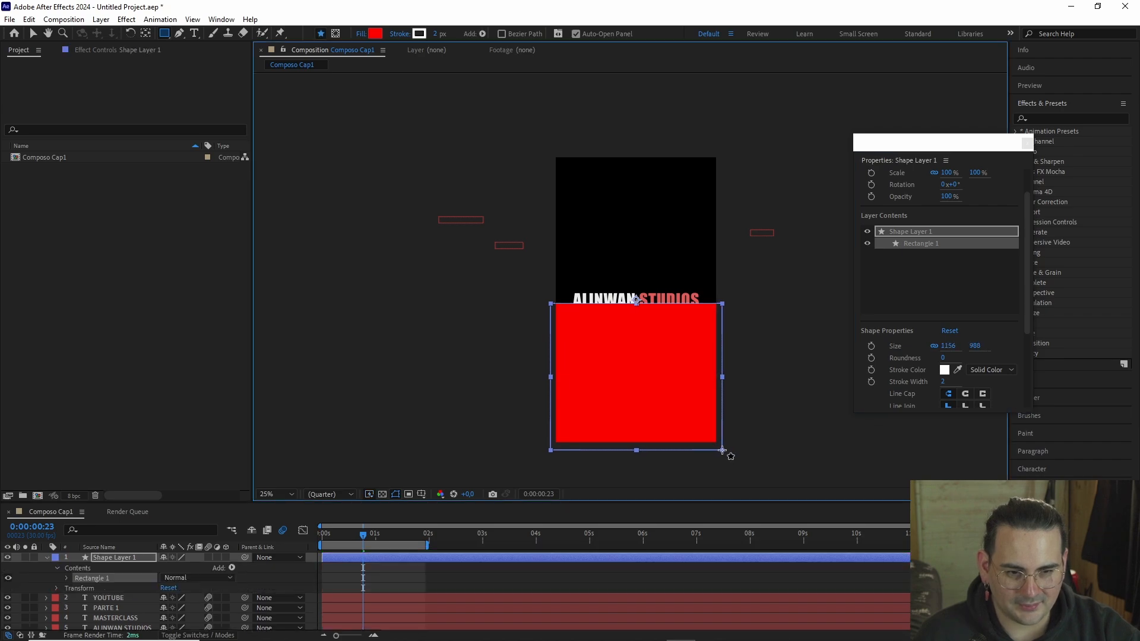
- Enlarge the timeline area and move the rectangle's shape layer below ALINWAN STUDIOS so it sits behind all text
{"action": "left_click_drag", "start_coordinate": [449, 502], "coordinate": [449, 460]}
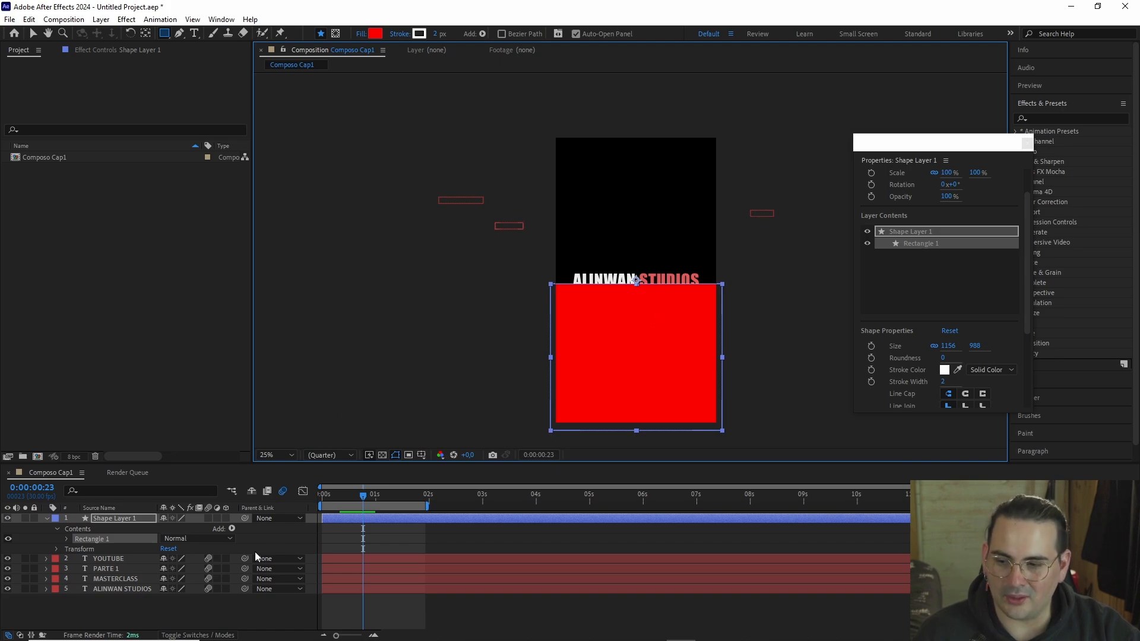
{"action": "left_click", "coordinate": [125, 516]}
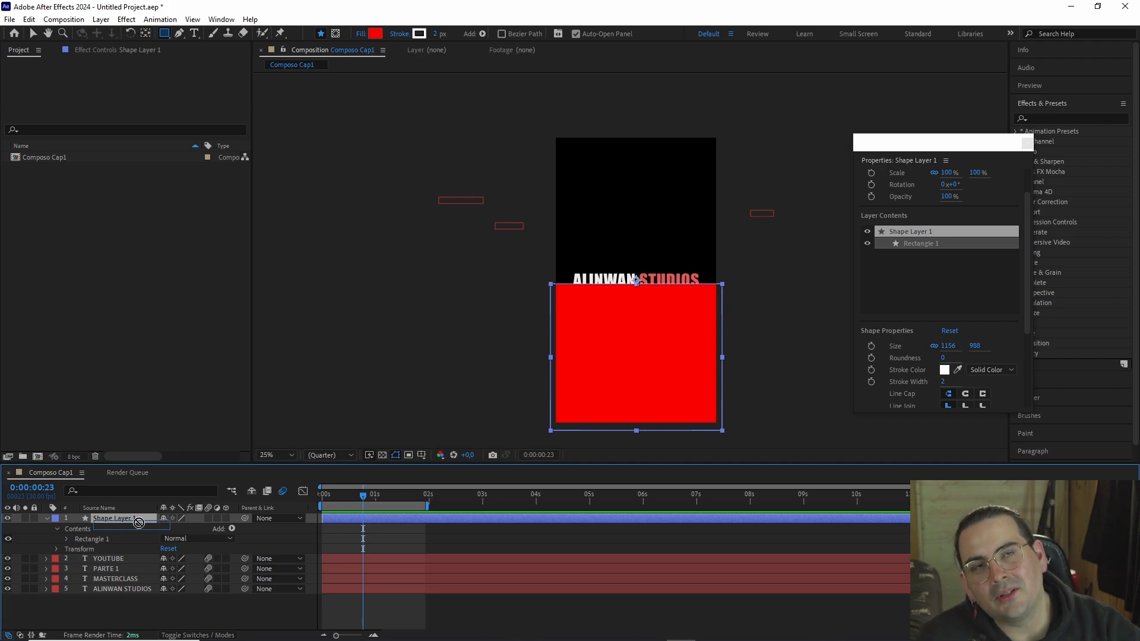
{"action": "left_click_drag", "start_coordinate": [139, 522], "coordinate": [131, 589]}
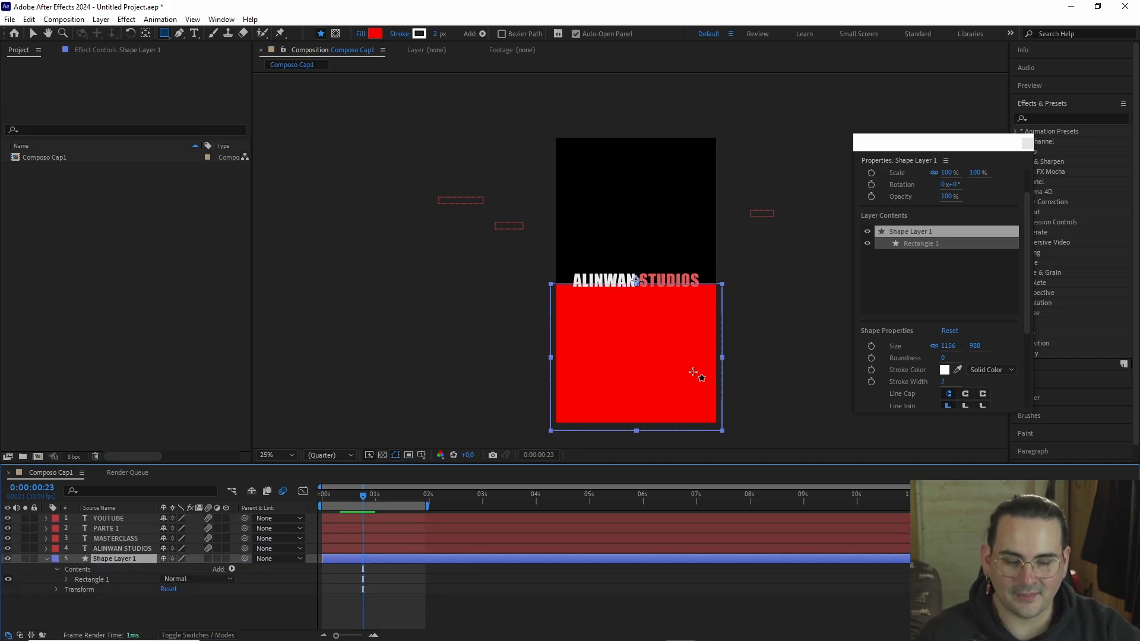
- Set the rectangle's fill to the muted red C86B6B
{"action": "key", "text": "v"}
{"action": "scroll", "coordinate": [678, 364], "scroll_direction": "up", "scroll_amount": 1}
{"action": "left_click_drag", "start_coordinate": [678, 363], "coordinate": [642, 189]}
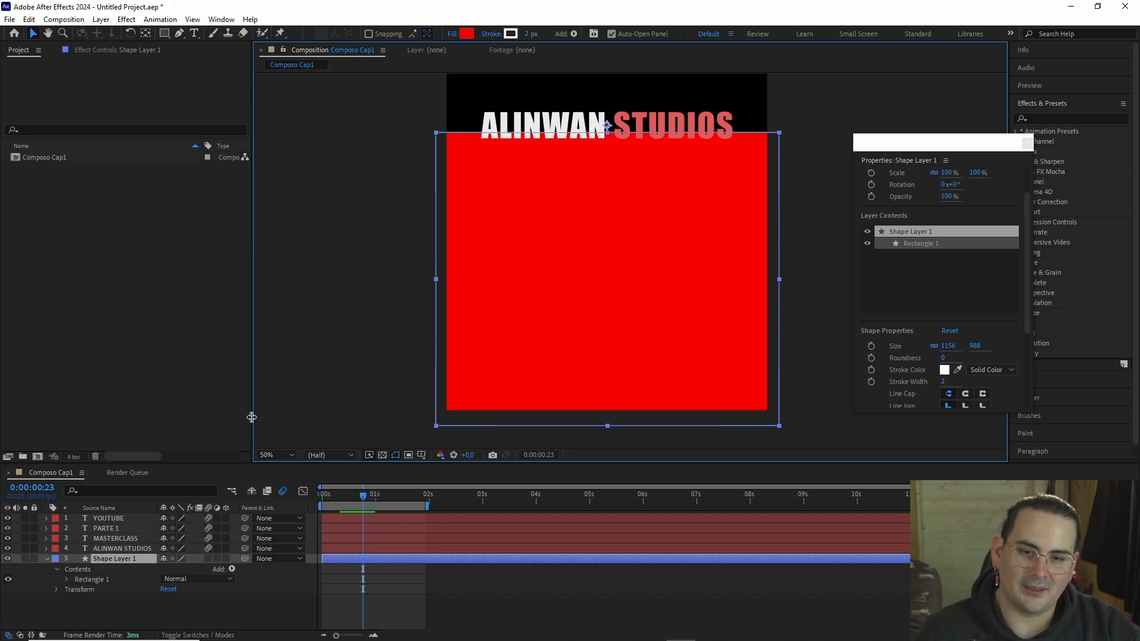
{"action": "left_click", "coordinate": [466, 34]}
{"action": "mouse_move", "coordinate": [730, 287]}
{"action": "left_mouse_down"}
{"action": "mouse_move", "coordinate": [723, 269]}
{"action": "mouse_move", "coordinate": [718, 288]}
{"action": "mouse_move", "coordinate": [696, 284]}
{"action": "left_mouse_up"}
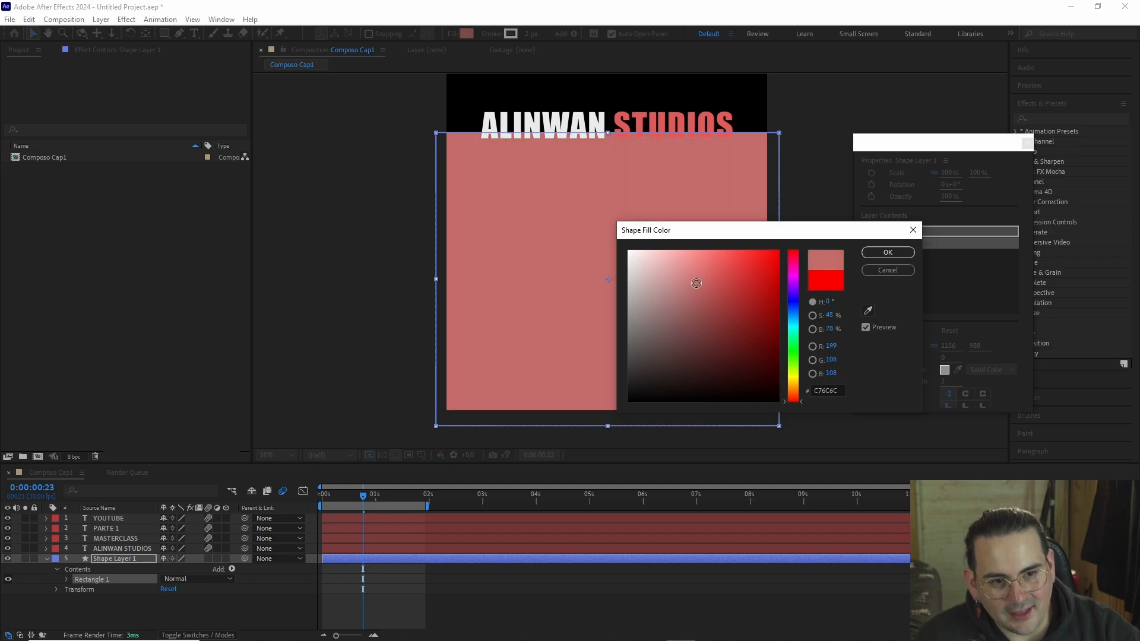
{"action": "left_click", "coordinate": [867, 254]}
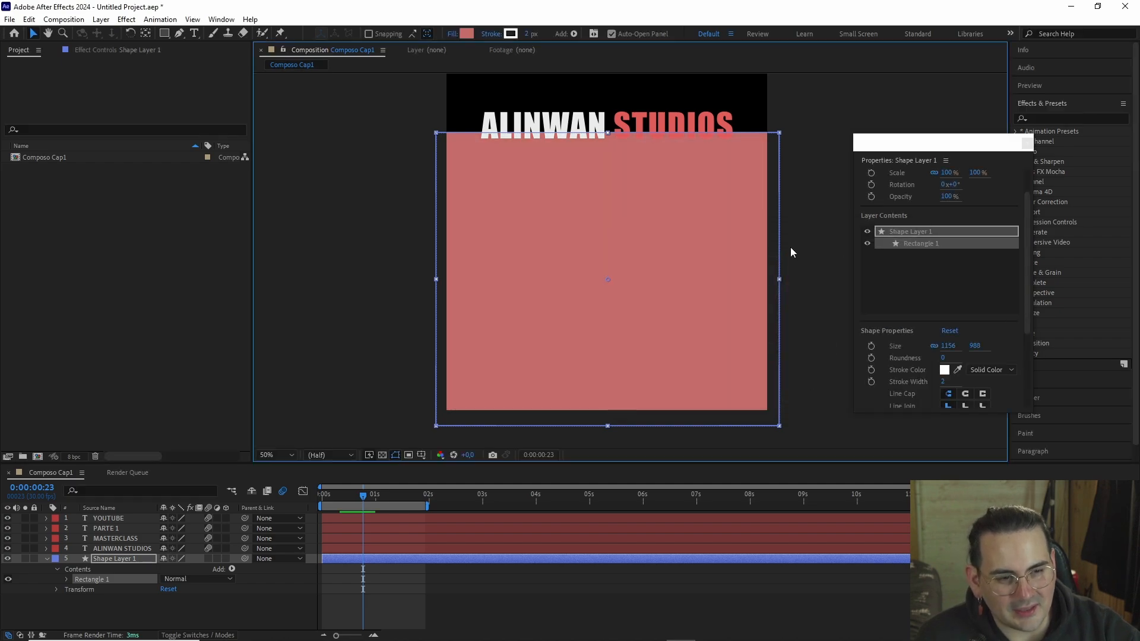
- Examine the shape layer's transform, stroke and fill properties, including the blending mode options for the stroke and fill
{"action": "scroll", "coordinate": [918, 368], "scroll_direction": "down", "scroll_amount": 1}
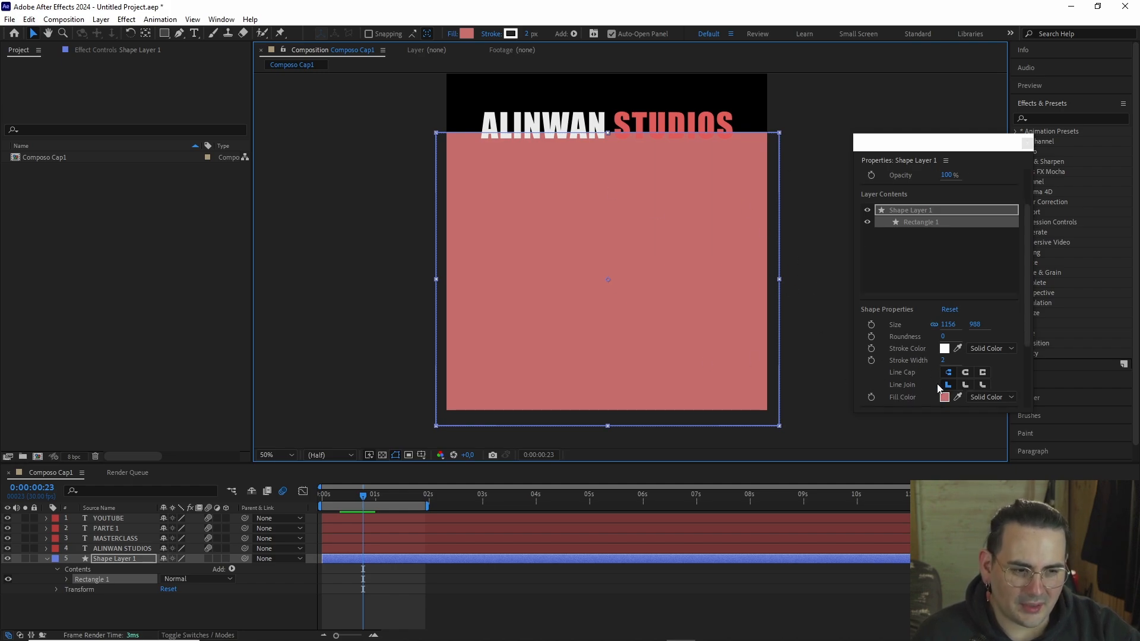
{"action": "scroll", "coordinate": [928, 364], "scroll_direction": "up", "scroll_amount": 2}
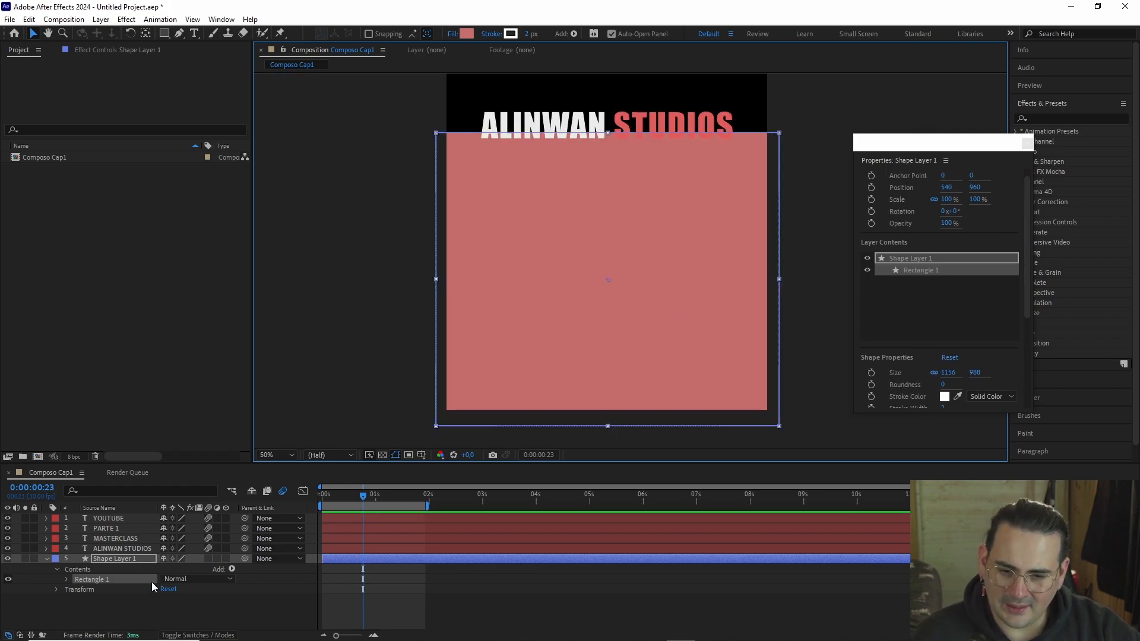
{"action": "left_click", "coordinate": [56, 589]}
{"action": "left_click", "coordinate": [67, 565]}
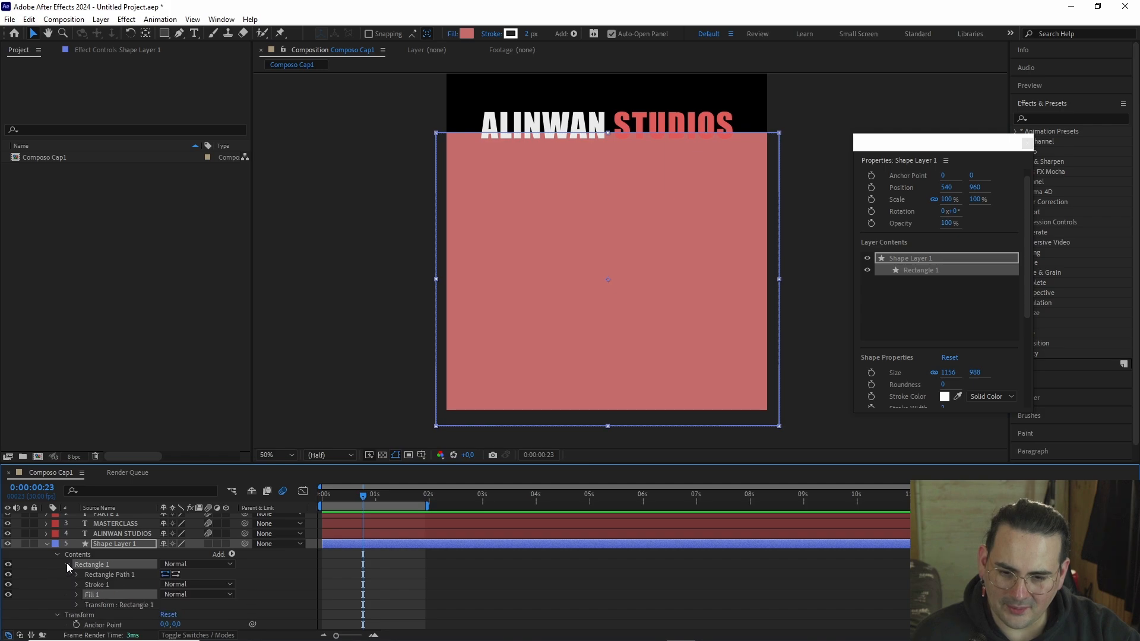
{"action": "scroll", "coordinate": [128, 571], "scroll_direction": "down", "scroll_amount": 1}
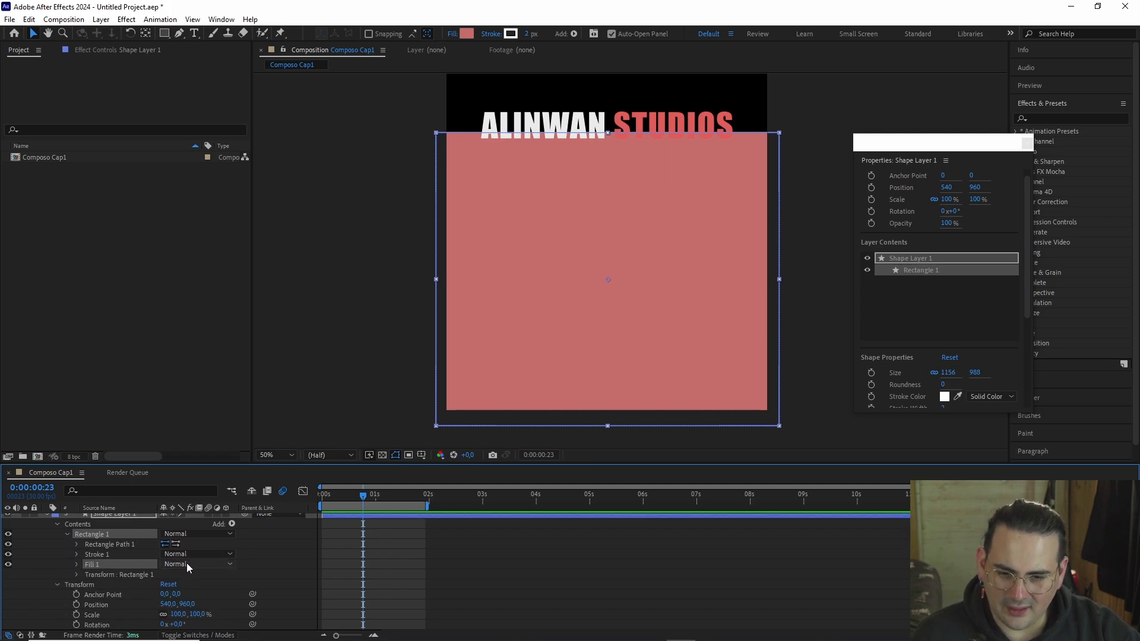
{"action": "left_click", "coordinate": [167, 563]}
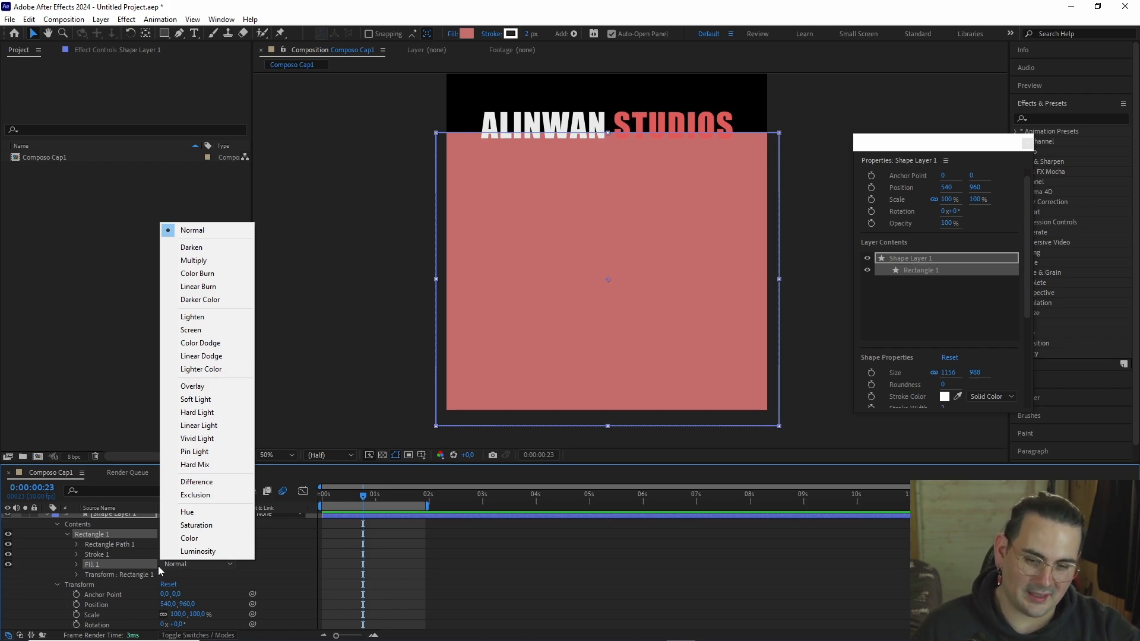
{"action": "left_click", "coordinate": [148, 566]}
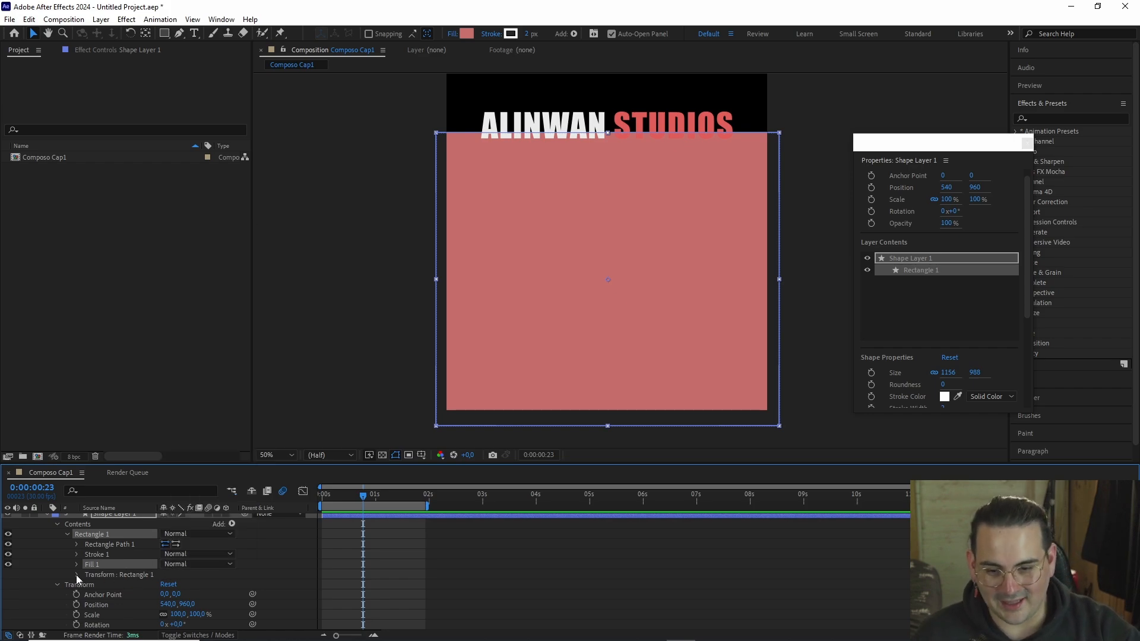
{"action": "left_click", "coordinate": [137, 558]}
{"action": "left_click", "coordinate": [200, 557]}
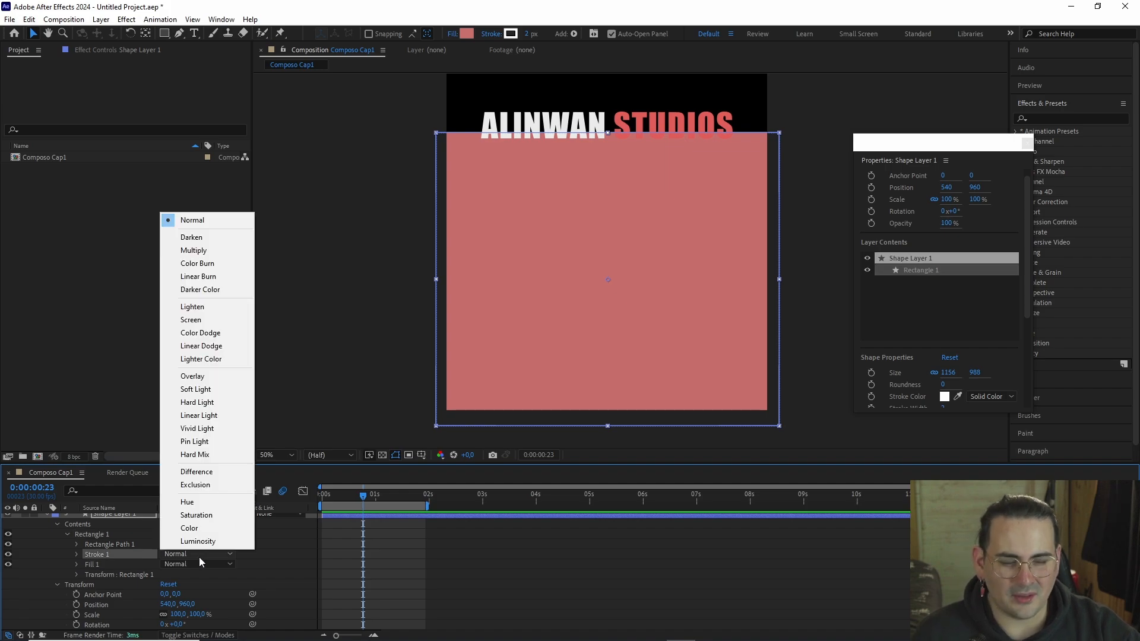
{"action": "left_click", "coordinate": [126, 557]}
{"action": "scroll", "coordinate": [95, 561], "scroll_direction": "up", "scroll_amount": 1}
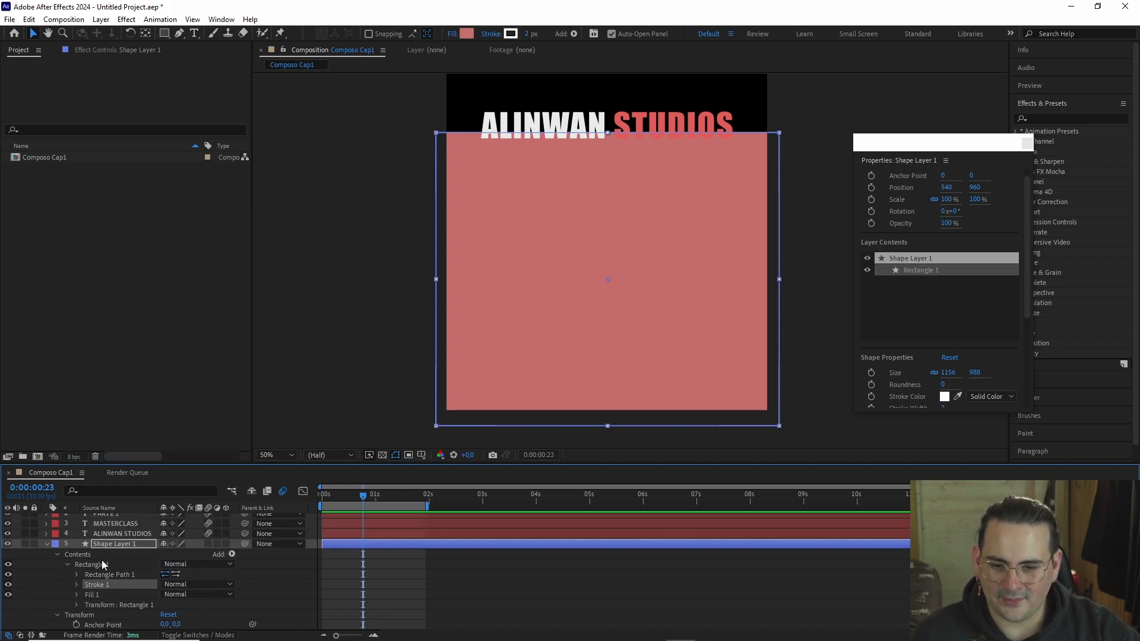
{"action": "left_click", "coordinate": [57, 555]}
{"action": "scroll", "coordinate": [62, 561], "scroll_direction": "up", "scroll_amount": 1}
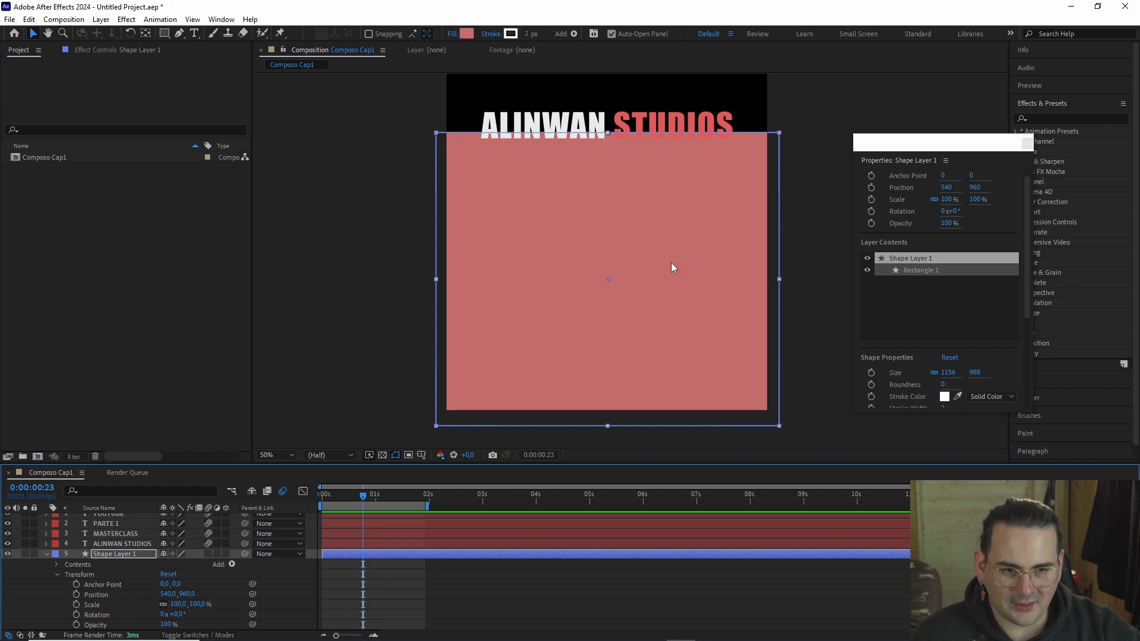
{"action": "left_click_drag", "start_coordinate": [778, 132], "coordinate": [769, 172]}
{"action": "key", "text": "ctrl+z"}
{"action": "scroll", "coordinate": [729, 244], "scroll_direction": "down", "scroll_amount": 3}
{"action": "scroll", "coordinate": [728, 246], "scroll_direction": "up", "scroll_amount": 3}
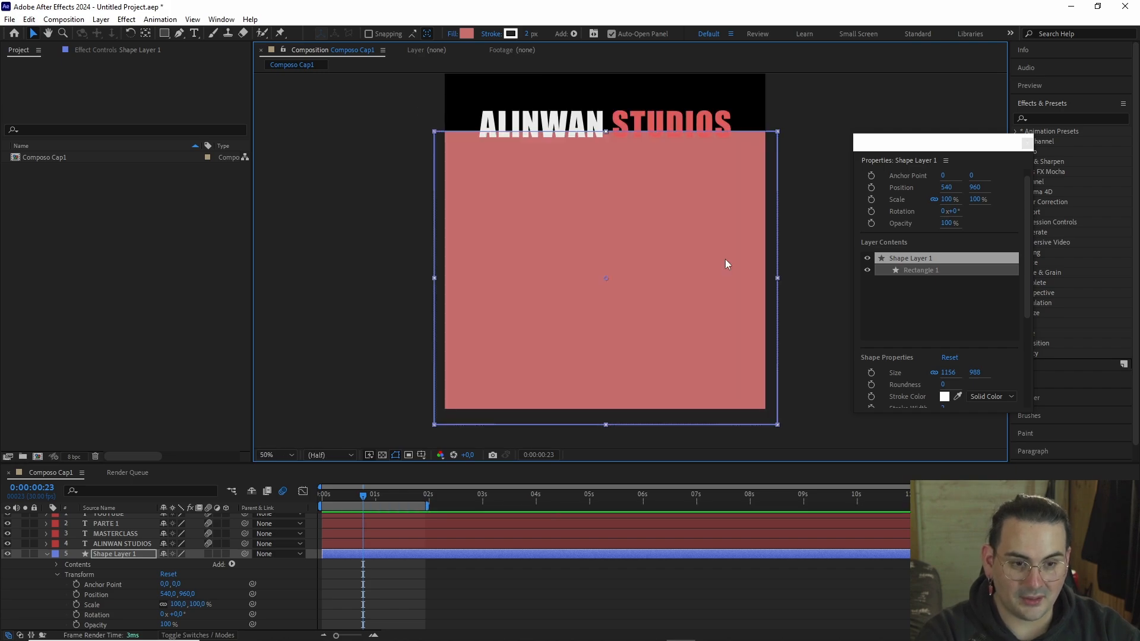
- At 0:00:00:10, stretch the rectangle vertically in both directions until it covers the full height of the frame
{"action": "mouse_move", "coordinate": [354, 500]}
{"action": "left_mouse_down"}
{"action": "mouse_move", "coordinate": [318, 504]}
{"action": "mouse_move", "coordinate": [340, 505]}
{"action": "left_mouse_up"}
{"action": "scroll", "coordinate": [617, 365], "scroll_direction": "down", "scroll_amount": 2}
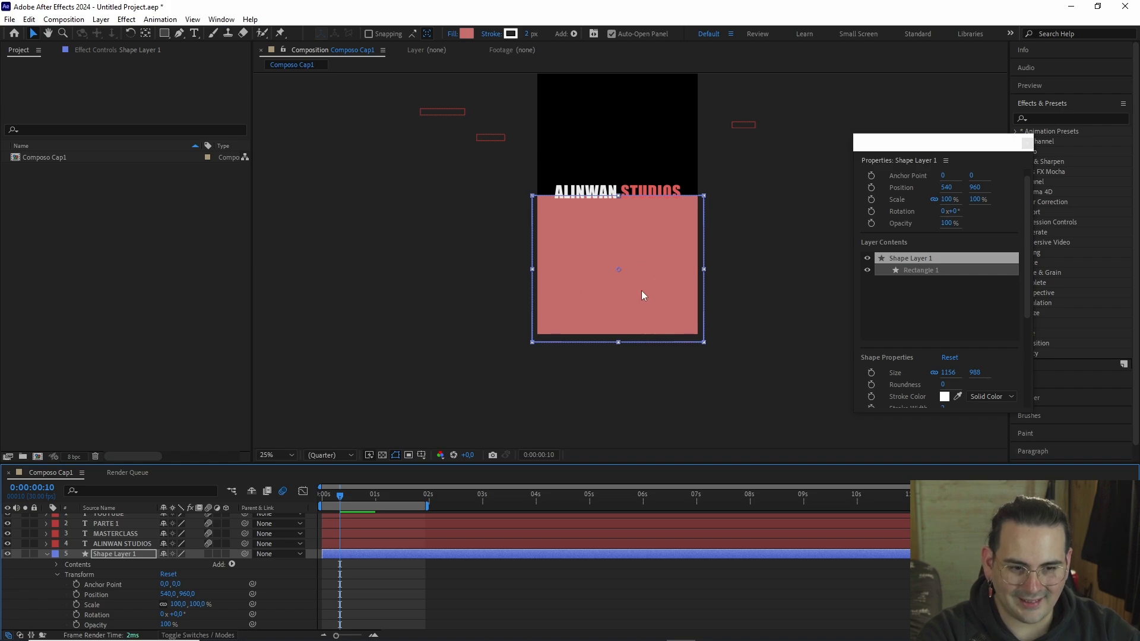
{"action": "scroll", "coordinate": [682, 343], "scroll_direction": "down", "scroll_amount": 1}
{"action": "left_click_drag", "start_coordinate": [688, 338], "coordinate": [686, 324]}
{"action": "scroll", "coordinate": [678, 314], "scroll_direction": "up", "scroll_amount": 1}
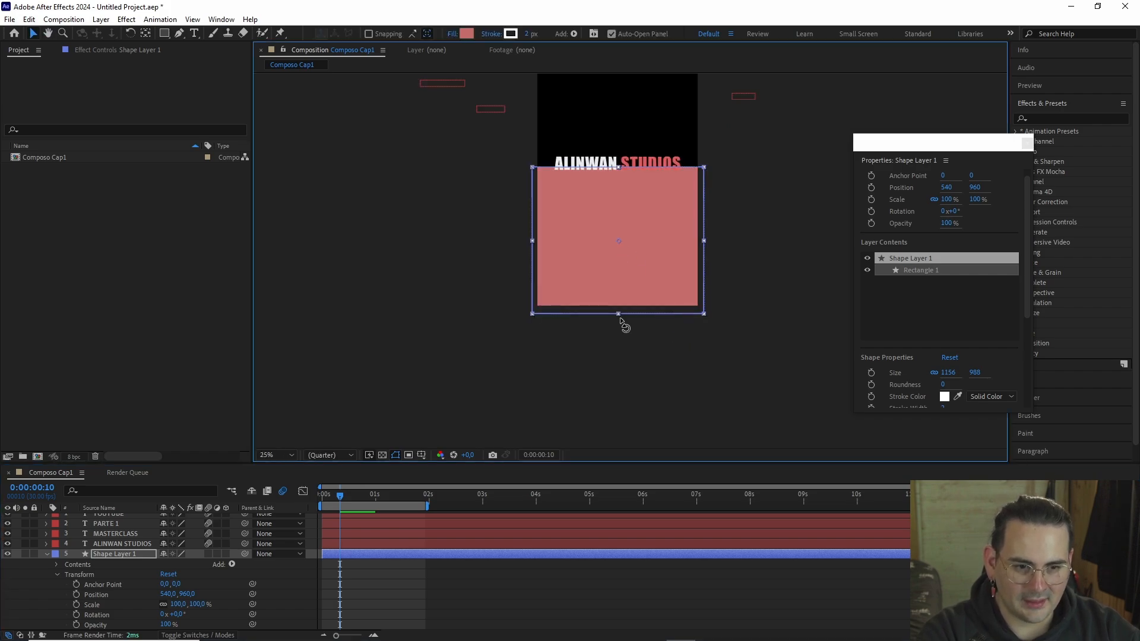
{"action": "left_click_drag", "start_coordinate": [618, 316], "coordinate": [631, 406]}
{"action": "scroll", "coordinate": [631, 406], "scroll_direction": "down", "scroll_amount": 1}
{"action": "left_click_drag", "start_coordinate": [640, 313], "coordinate": [641, 280]}
{"action": "scroll", "coordinate": [642, 238], "scroll_direction": "up", "scroll_amount": 1}
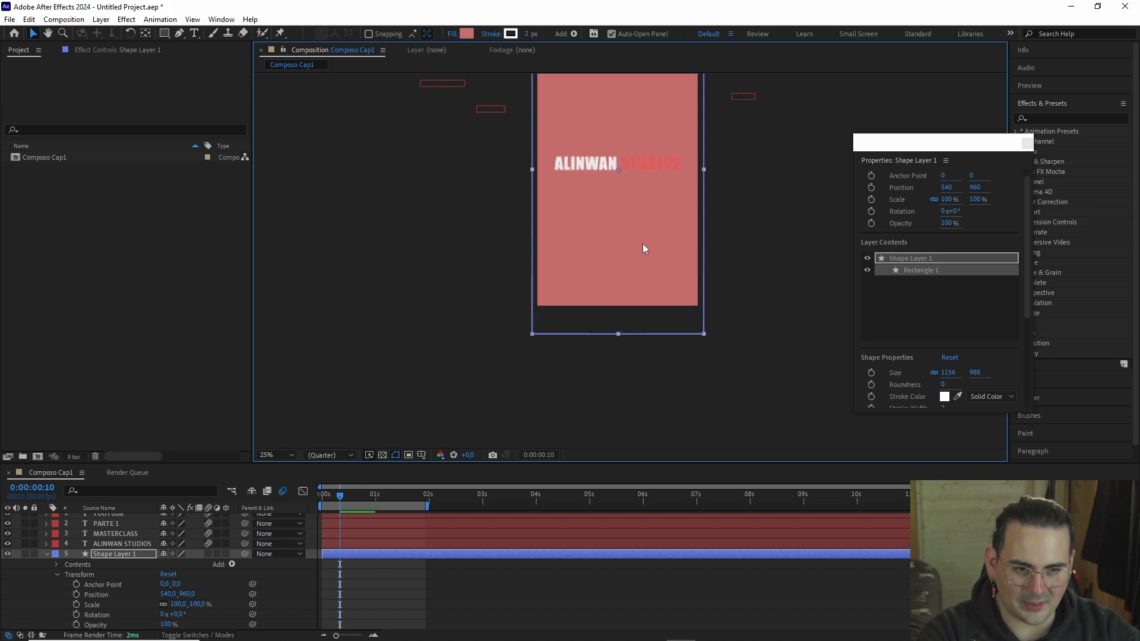
- Change the rectangle's fill to a light pink that contrasts with the red STUDIOS text
{"action": "scroll", "coordinate": [643, 160], "scroll_direction": "up", "scroll_amount": 1}
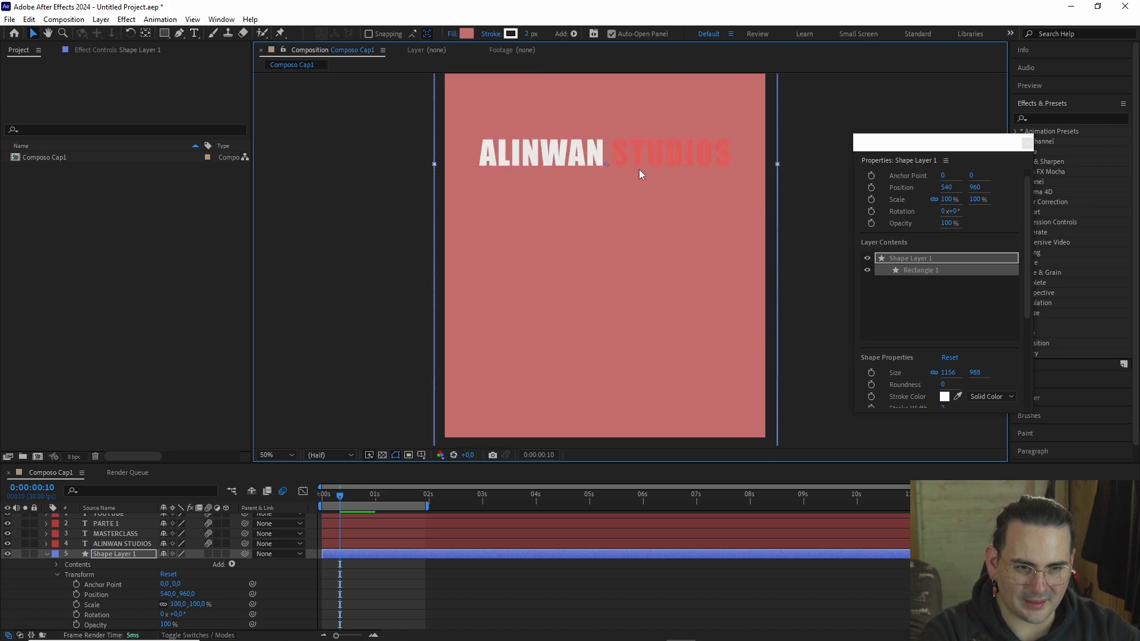
{"action": "left_click_drag", "start_coordinate": [642, 158], "coordinate": [643, 170]}
{"action": "left_click", "coordinate": [470, 34]}
{"action": "left_click", "coordinate": [672, 262]}
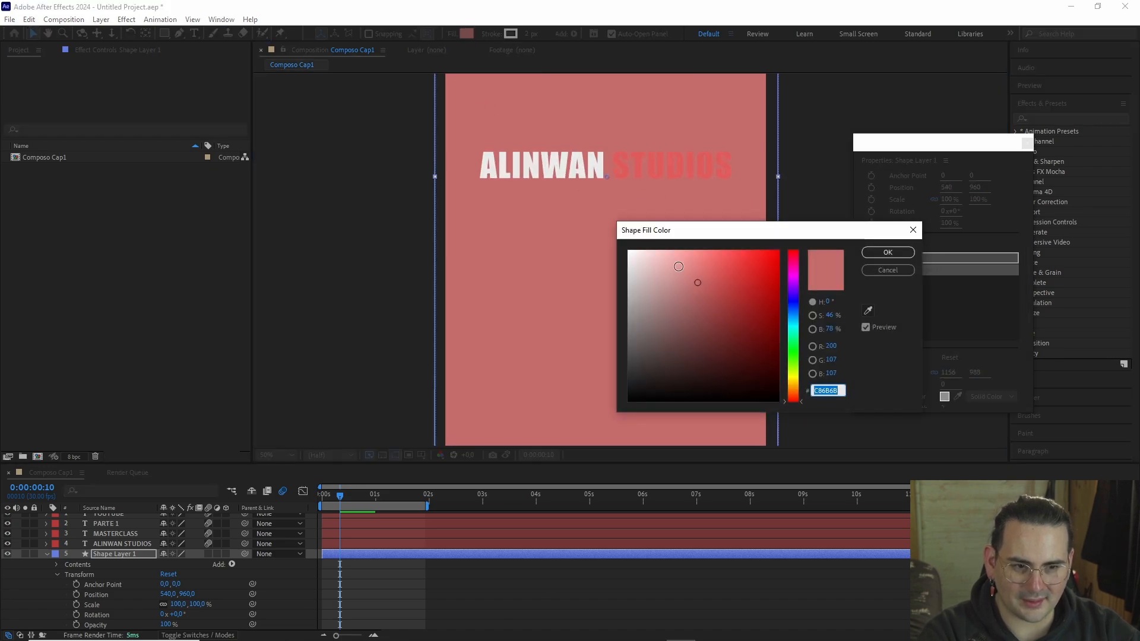
{"action": "left_click", "coordinate": [884, 252]}
{"action": "scroll", "coordinate": [654, 252], "scroll_direction": "down", "scroll_amount": 1}
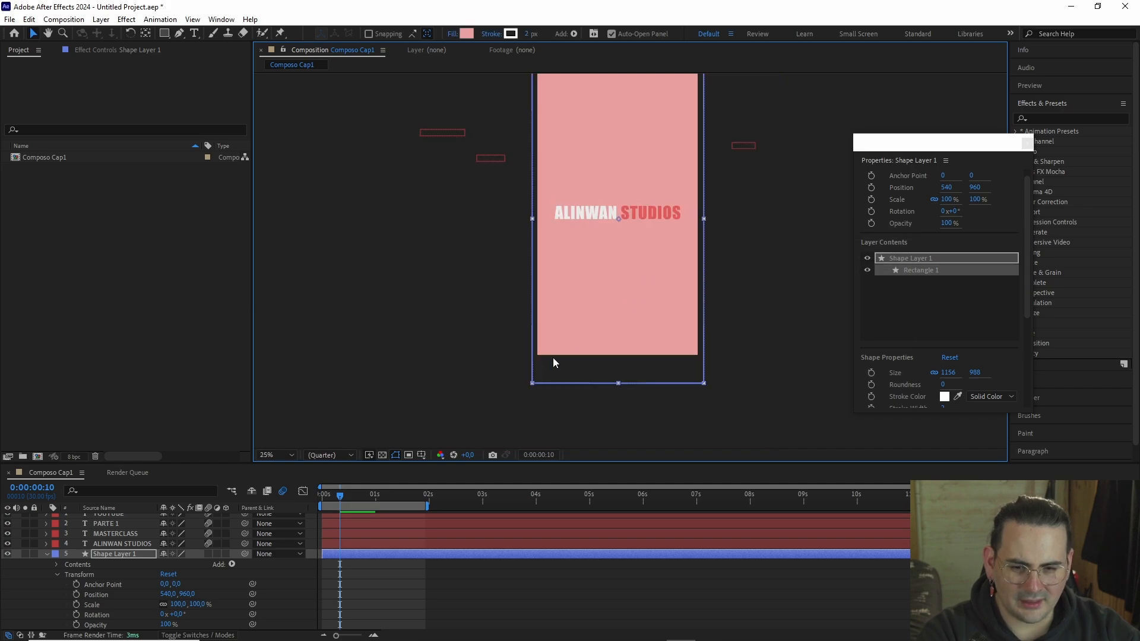
- Lower the rectangle to Position 540, 2084 so its upper edge lies just beneath the ALINWAN STUDIOS title
{"action": "key", "text": "p"}
{"action": "left_click_drag", "start_coordinate": [188, 568], "coordinate": [862, 555]}
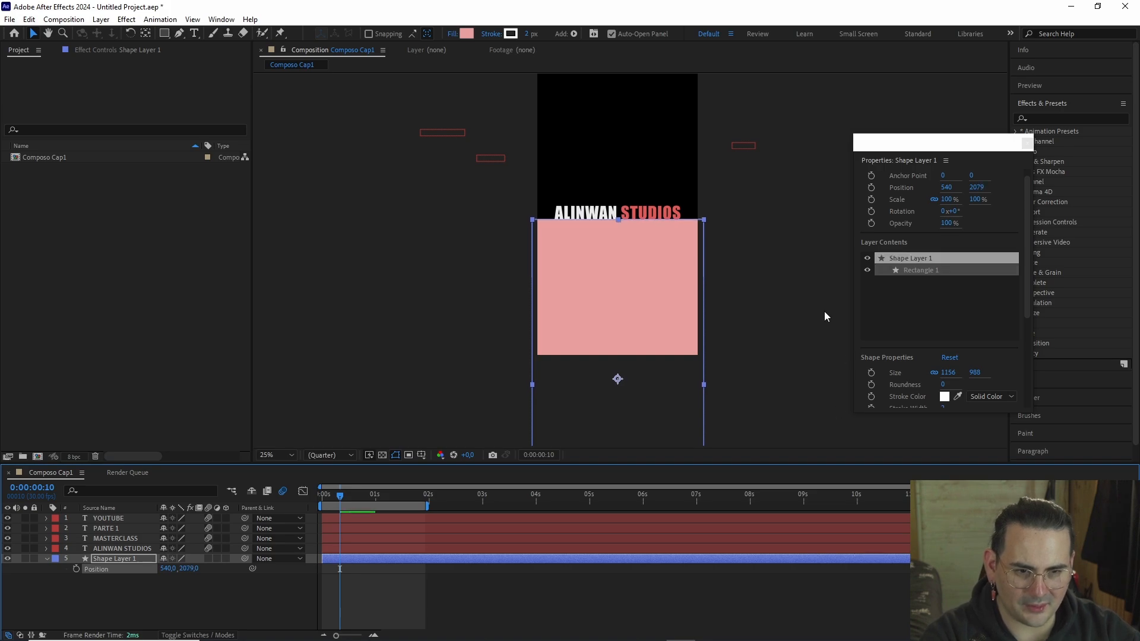
{"action": "left_click", "coordinate": [822, 317]}
{"action": "scroll", "coordinate": [749, 318], "scroll_direction": "up", "scroll_amount": 1}
{"action": "scroll", "coordinate": [682, 264], "scroll_direction": "up", "scroll_amount": 1}
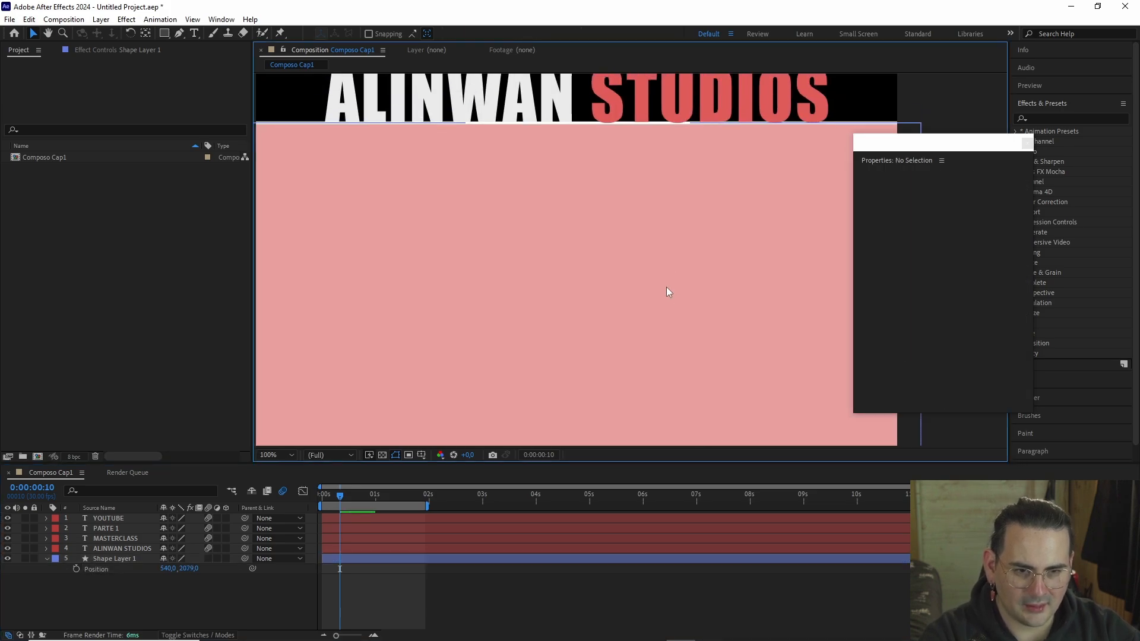
{"action": "scroll", "coordinate": [667, 287], "scroll_direction": "down", "scroll_amount": 1}
{"action": "left_click", "coordinate": [666, 287]}
{"action": "left_click_drag", "start_coordinate": [187, 568], "coordinate": [191, 568]}
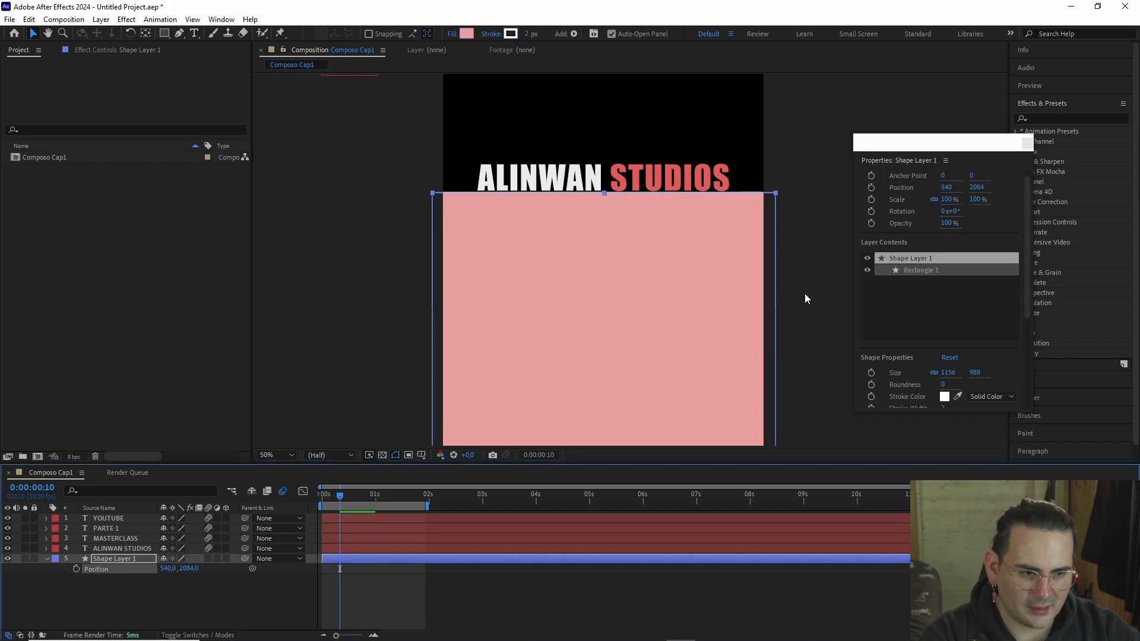
- Set the pink rectangle's Stroke Color to None and deselect the layer
{"action": "scroll", "coordinate": [653, 256], "scroll_direction": "up", "scroll_amount": 1}
{"action": "scroll", "coordinate": [672, 272], "scroll_direction": "down", "scroll_amount": 1}
{"action": "left_click", "coordinate": [739, 262]}
{"action": "scroll", "coordinate": [931, 361], "scroll_direction": "down", "scroll_amount": 1}
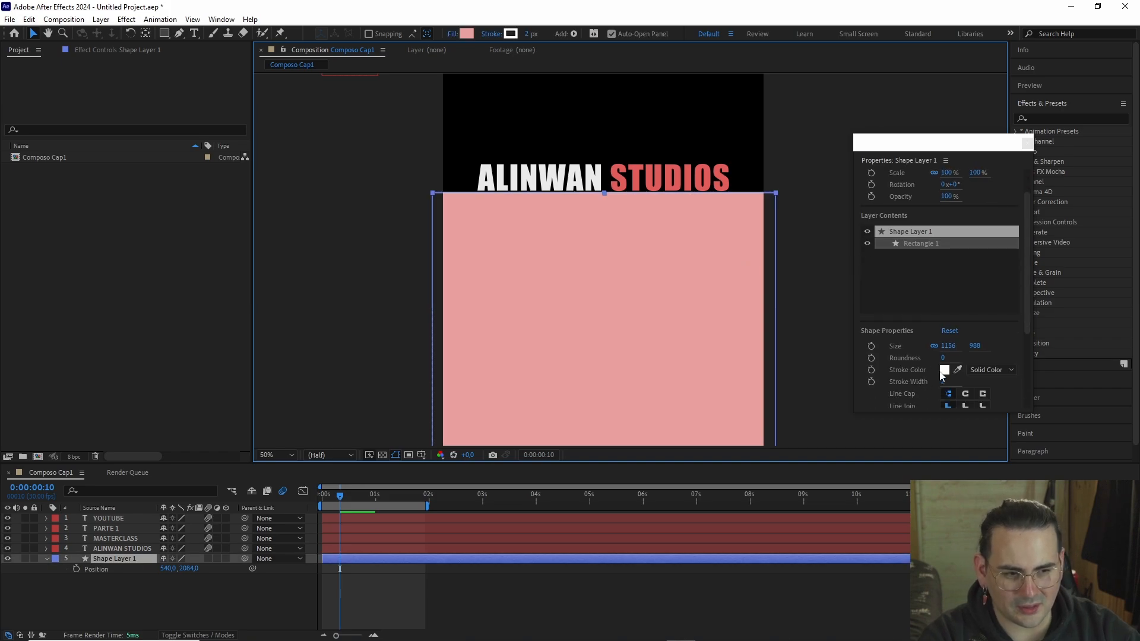
{"action": "left_click", "coordinate": [985, 369]}
{"action": "left_click", "coordinate": [978, 371]}
{"action": "left_click", "coordinate": [978, 371]}
{"action": "left_click", "coordinate": [978, 384]}
{"action": "left_click", "coordinate": [794, 223]}
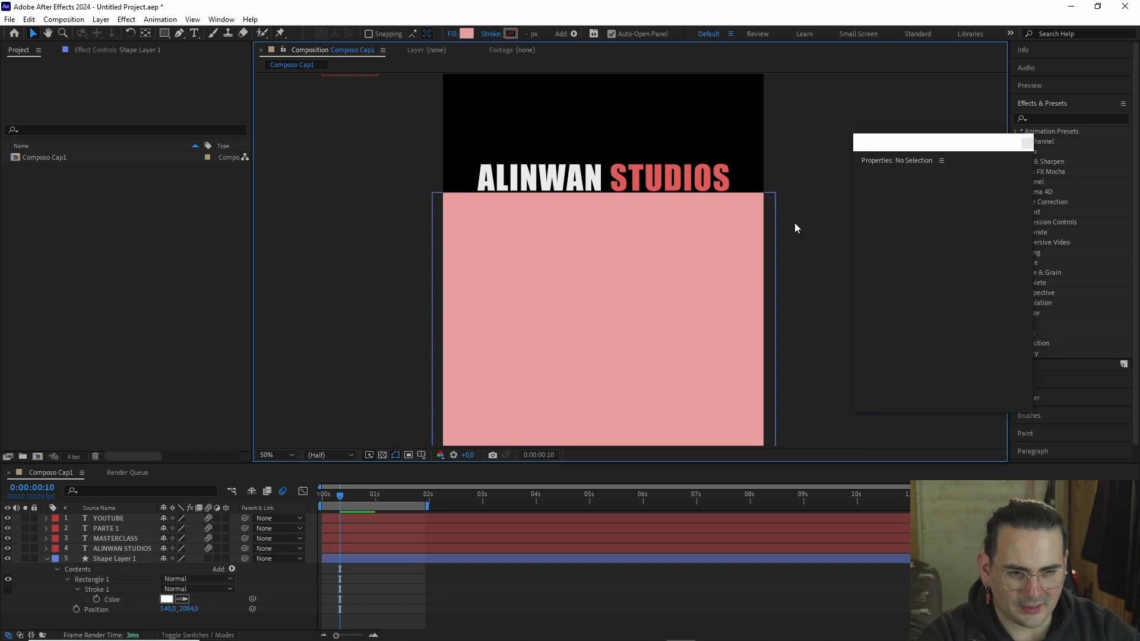
- Examine how the ALINWAN STUDIOS title moves relative to the pink rectangle between 0:00:00:10 and 0:00:00:27
{"action": "key", "text": "comma"}
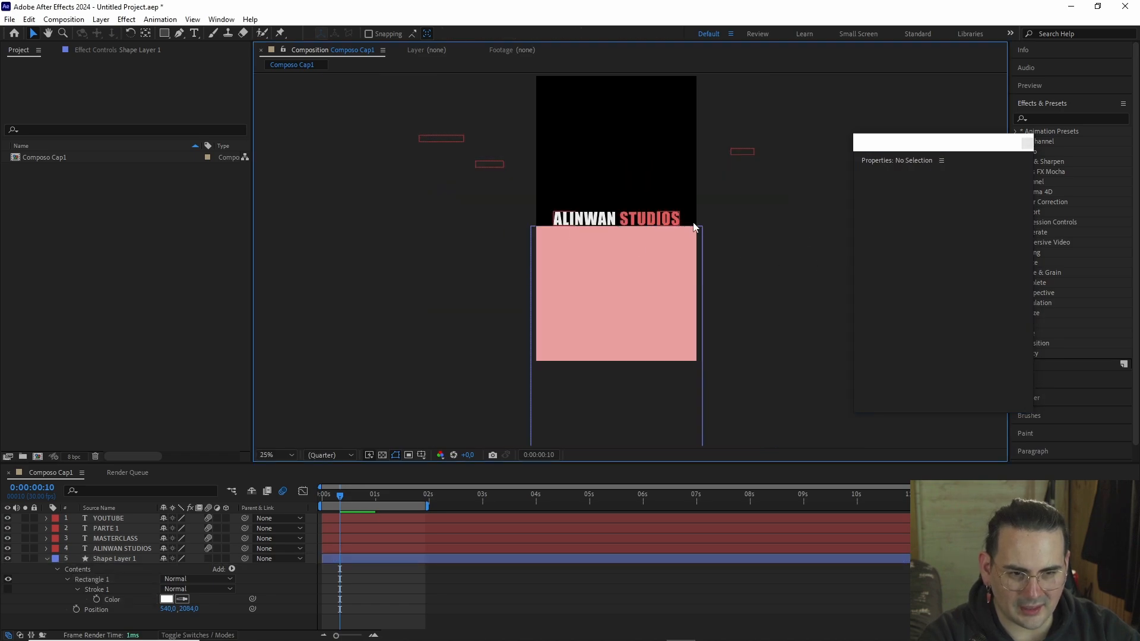
{"action": "scroll", "coordinate": [631, 261], "scroll_direction": "up", "scroll_amount": 2}
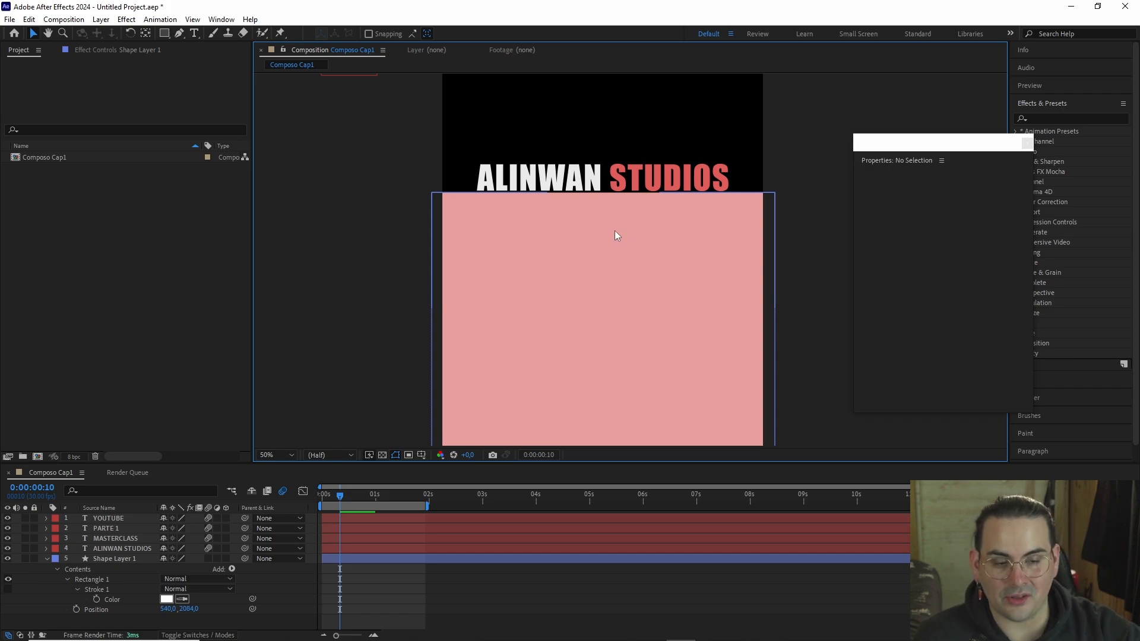
{"action": "left_click", "coordinate": [595, 182]}
{"action": "scroll", "coordinate": [629, 264], "scroll_direction": "down", "scroll_amount": 2}
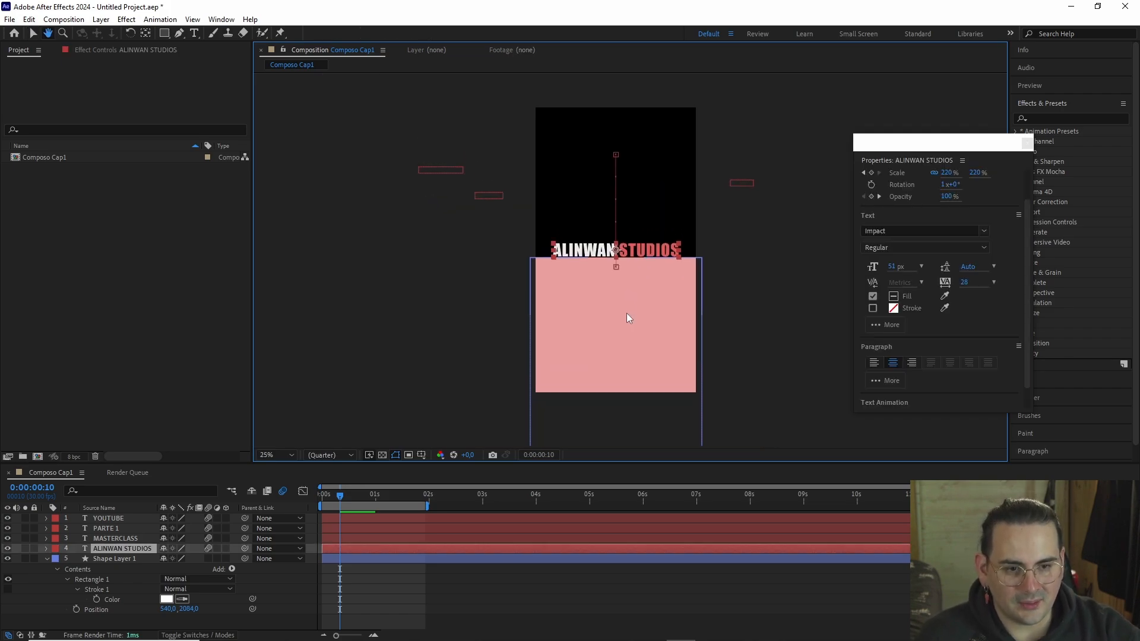
{"action": "scroll", "coordinate": [628, 316], "scroll_direction": "up", "scroll_amount": 2}
{"action": "mouse_move", "coordinate": [331, 498]}
{"action": "left_mouse_down"}
{"action": "mouse_move", "coordinate": [322, 505]}
{"action": "mouse_move", "coordinate": [344, 505]}
{"action": "left_mouse_up"}
{"action": "scroll", "coordinate": [626, 361], "scroll_direction": "down", "scroll_amount": 2}
{"action": "scroll", "coordinate": [609, 389], "scroll_direction": "up", "scroll_amount": 2}
{"action": "scroll", "coordinate": [608, 385], "scroll_direction": "down", "scroll_amount": 2}
{"action": "left_click_drag", "start_coordinate": [343, 498], "coordinate": [369, 501]}
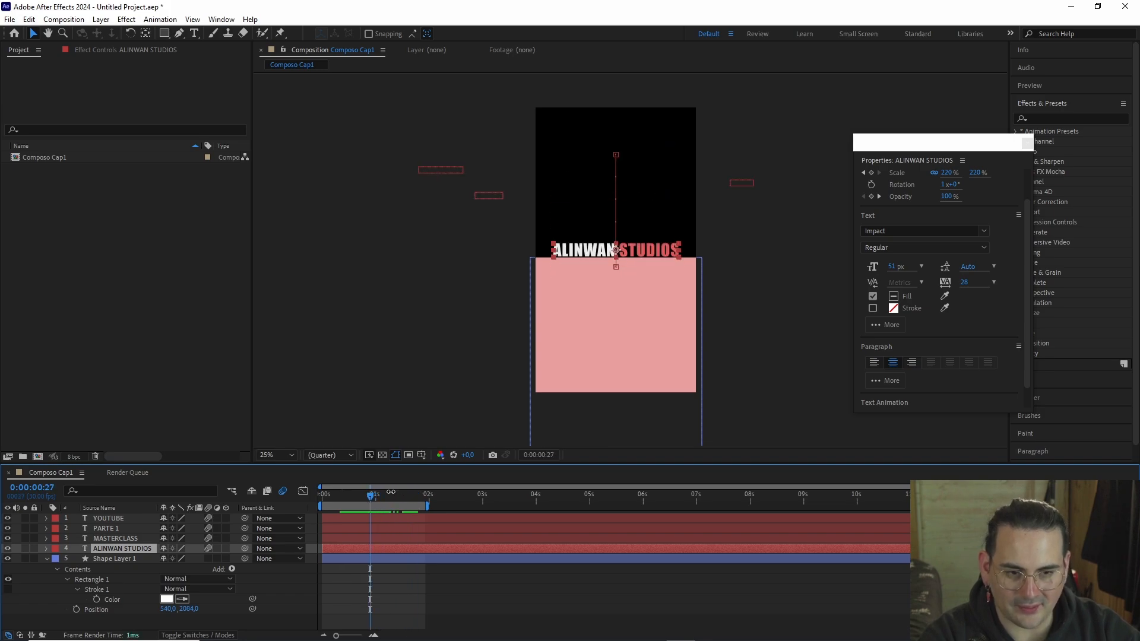
{"action": "left_click_drag", "start_coordinate": [697, 387], "coordinate": [697, 310]}
{"action": "scroll", "coordinate": [697, 310], "scroll_direction": "up", "scroll_amount": 2}
{"action": "left_click_drag", "start_coordinate": [694, 311], "coordinate": [674, 371]}
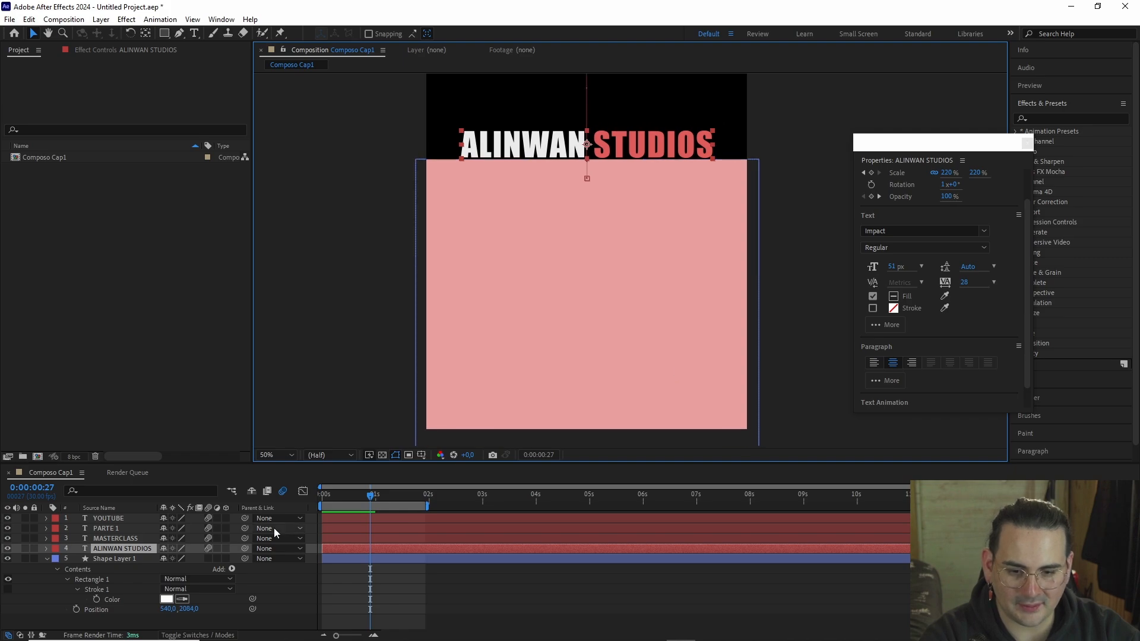
- Reveal the pink rectangle layer's Position and lower it to 540, 3042, completely beneath the frame
{"action": "left_click", "coordinate": [150, 561]}
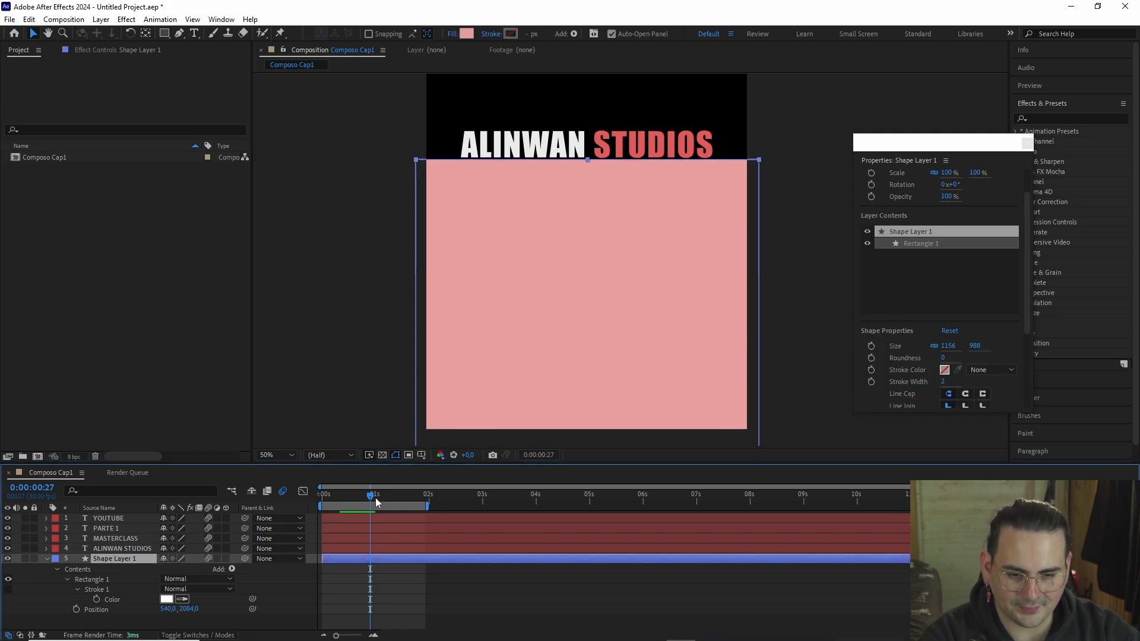
{"action": "left_click_drag", "start_coordinate": [371, 500], "coordinate": [375, 501]}
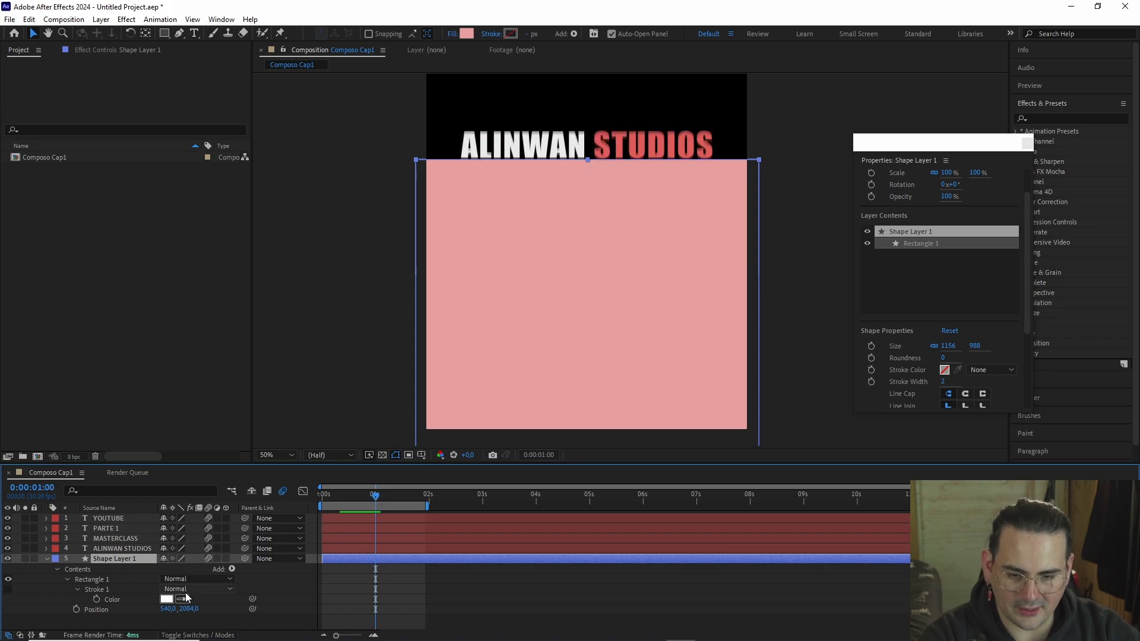
{"action": "key", "text": "u"}
{"action": "key", "text": "End"}
{"action": "key", "text": "p"}
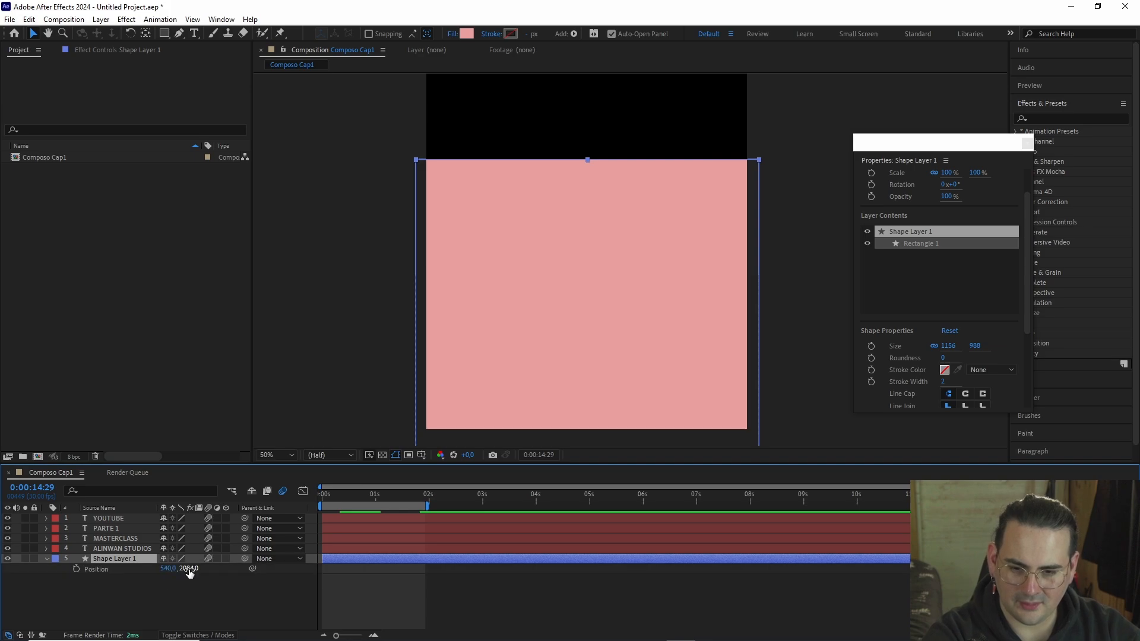
{"action": "left_click_drag", "start_coordinate": [188, 569], "coordinate": [392, 568]}
{"action": "scroll", "coordinate": [669, 351], "scroll_direction": "down", "scroll_amount": 1}
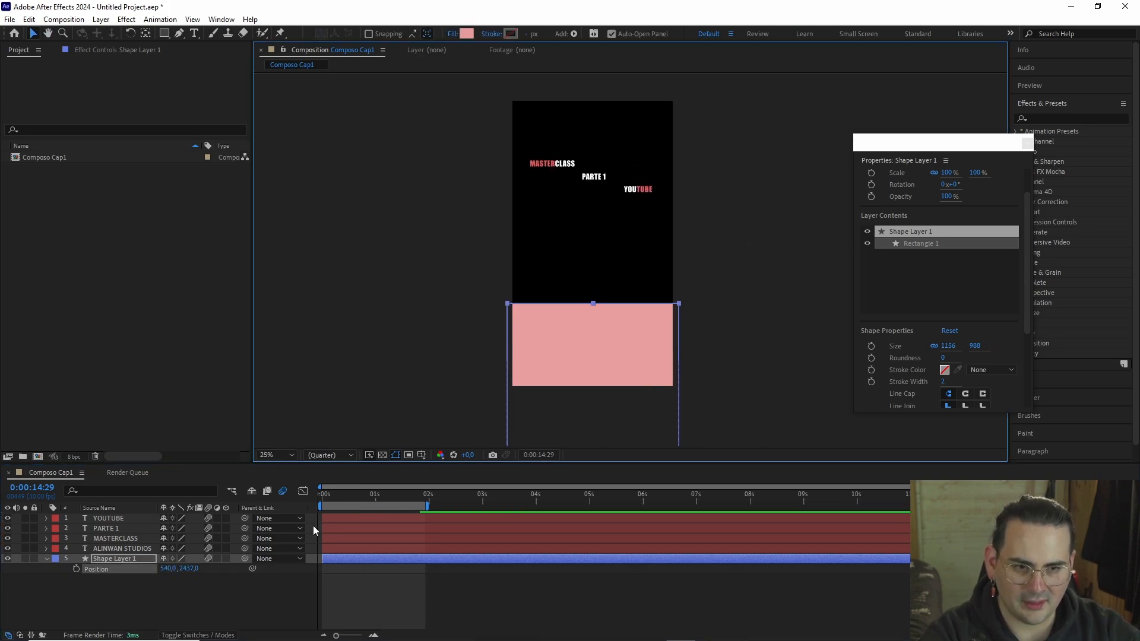
{"action": "left_click_drag", "start_coordinate": [191, 568], "coordinate": [538, 582]}
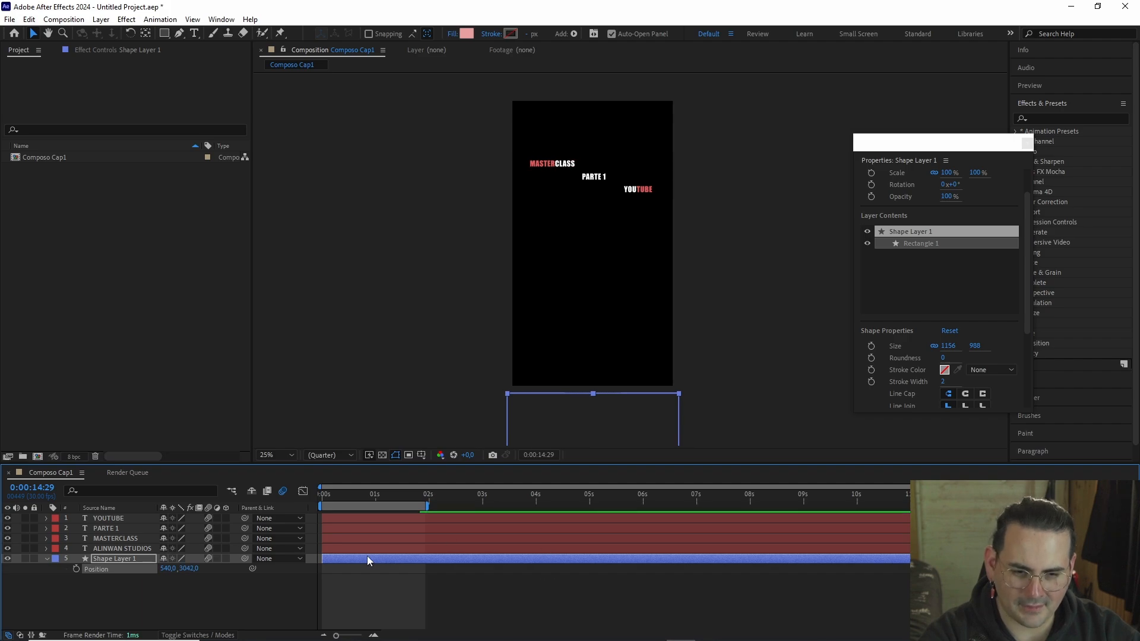
- At 0:00:01:02, enable keyframing for the rectangle's Position while it sits below the frame
{"action": "mouse_move", "coordinate": [363, 500]}
{"action": "left_mouse_down"}
{"action": "mouse_move", "coordinate": [321, 501]}
{"action": "mouse_move", "coordinate": [379, 507]}
{"action": "left_mouse_up"}
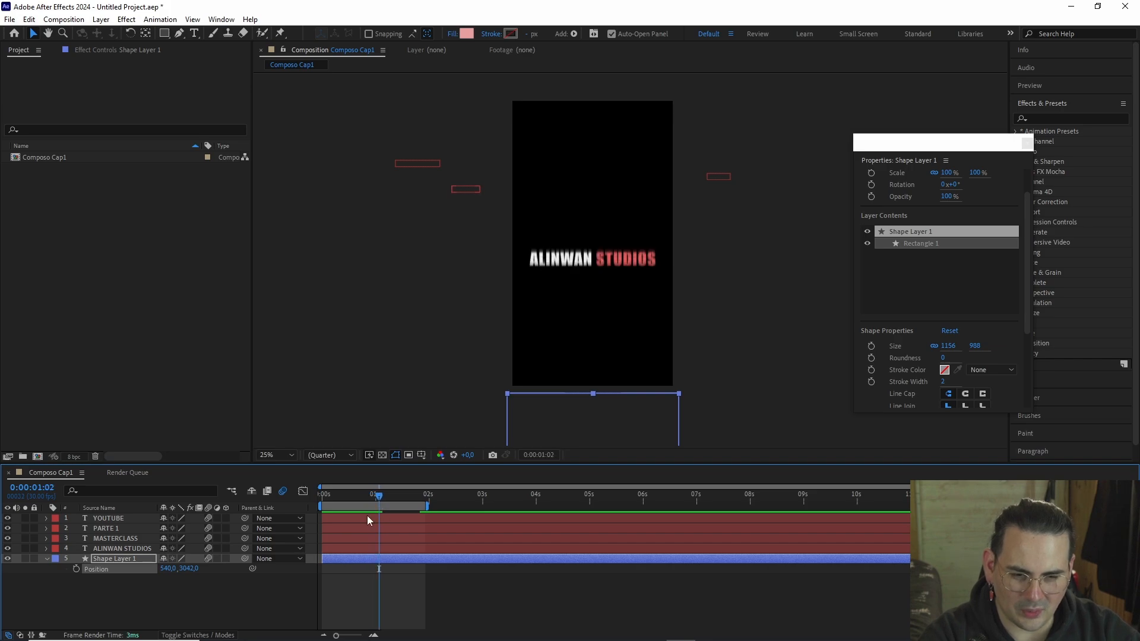
{"action": "left_click", "coordinate": [74, 570]}
{"action": "key", "text": "equal"}
{"action": "key", "text": "equal"}
{"action": "key", "text": "equal"}
{"action": "key", "text": "equal"}
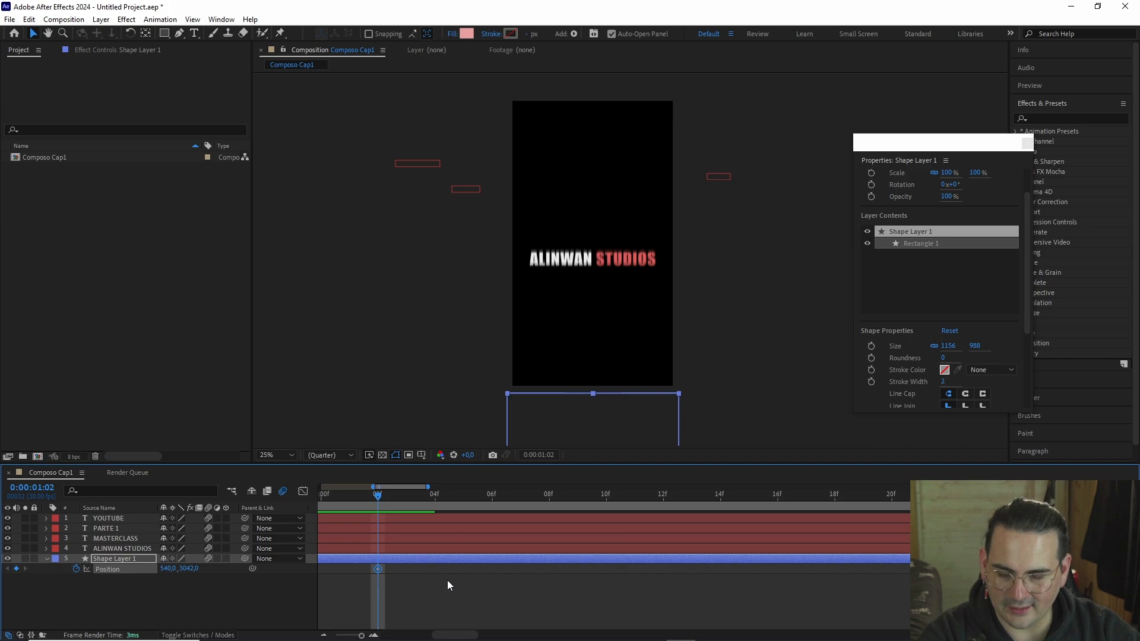
- At 0:00:01:08, raise the rectangle to Position 540, 923 so it covers the whole frame
{"action": "left_click_drag", "start_coordinate": [390, 501], "coordinate": [549, 518]}
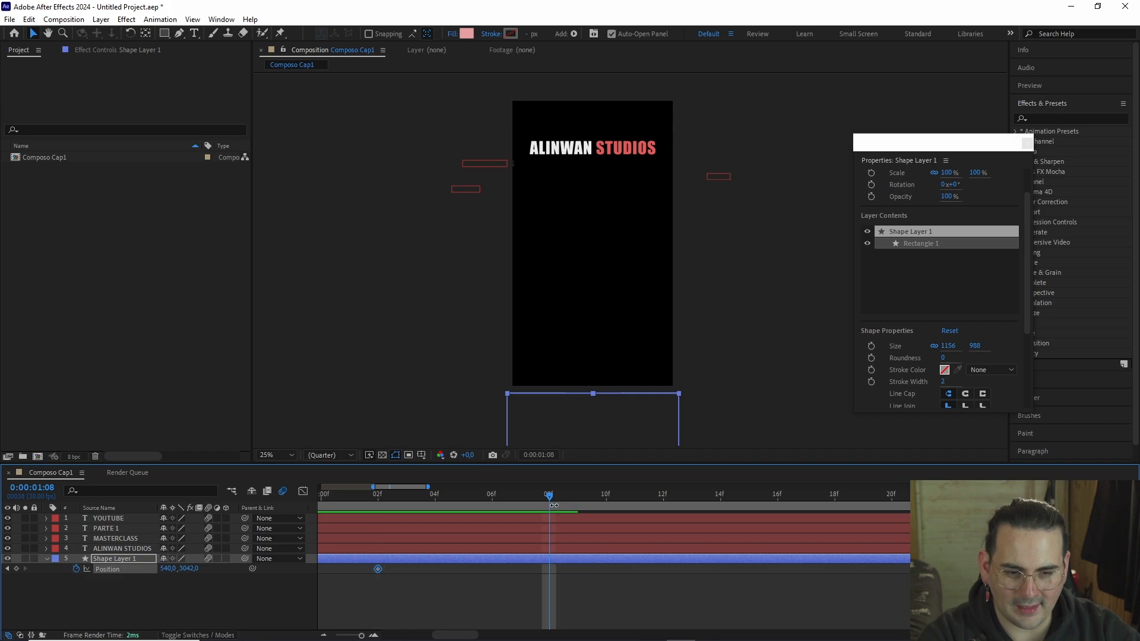
{"action": "left_click_drag", "start_coordinate": [188, 568], "coordinate": [83, 536]}
{"action": "left_click_drag", "start_coordinate": [187, 568], "coordinate": [146, 560]}
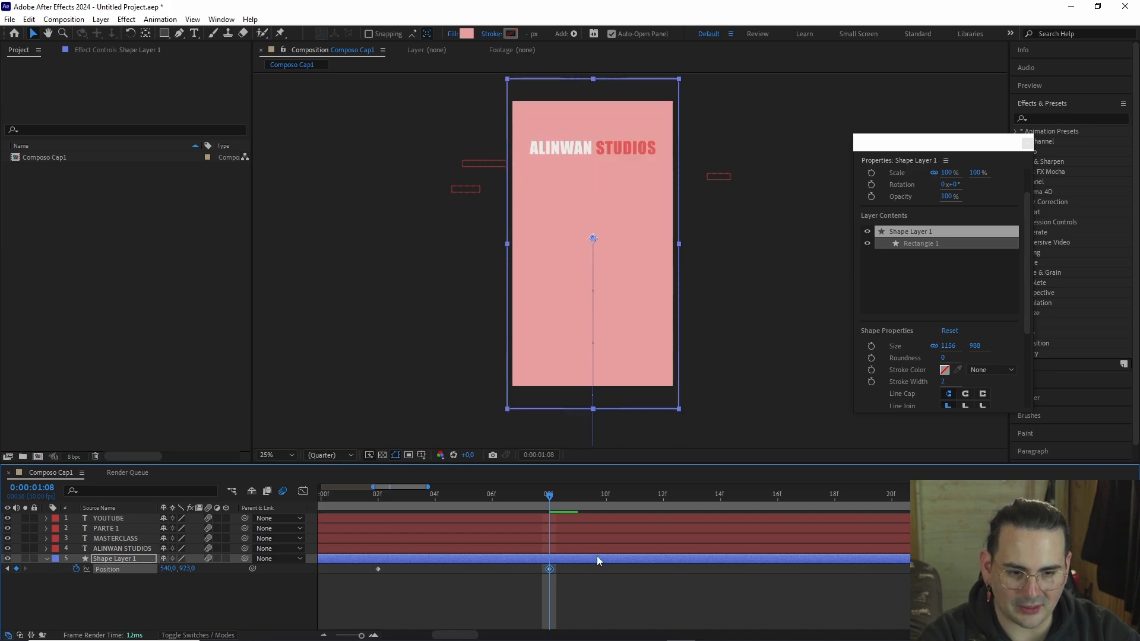
- Preview the rectangle's rise repeatedly from around 0:00:00:27, checking its timing against the title's upward movement
{"action": "scroll", "coordinate": [574, 538], "scroll_direction": "down", "scroll_amount": 1}
{"action": "left_click_drag", "start_coordinate": [534, 499], "coordinate": [453, 497]}
{"action": "key", "text": "space"}
{"action": "key", "text": "space"}
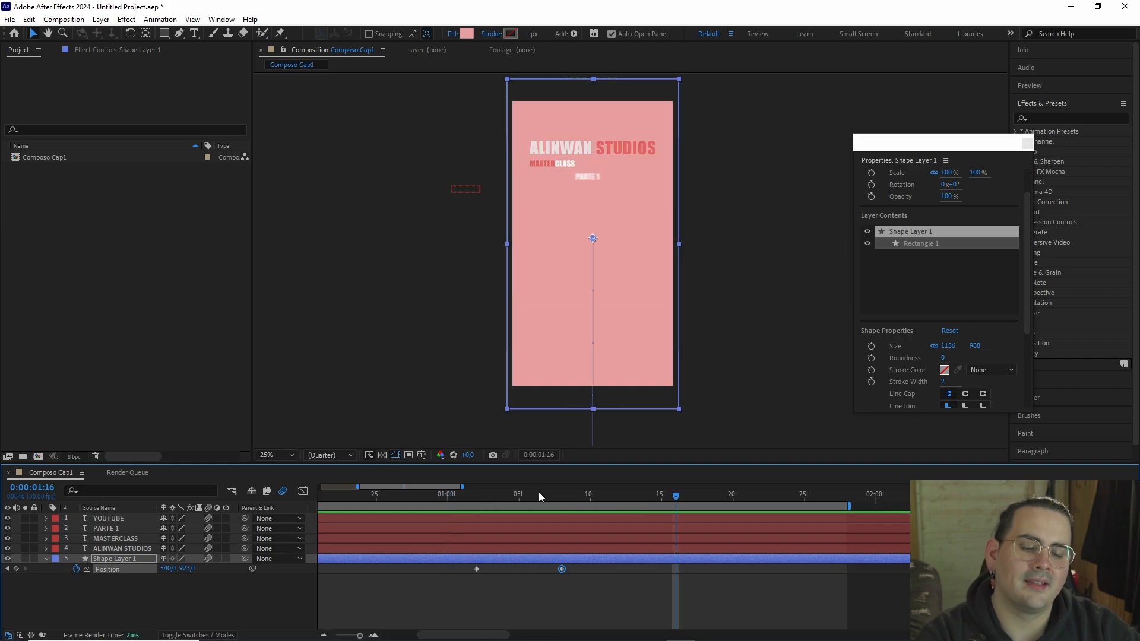
{"action": "left_click", "coordinate": [442, 497]}
{"action": "key", "text": "space"}
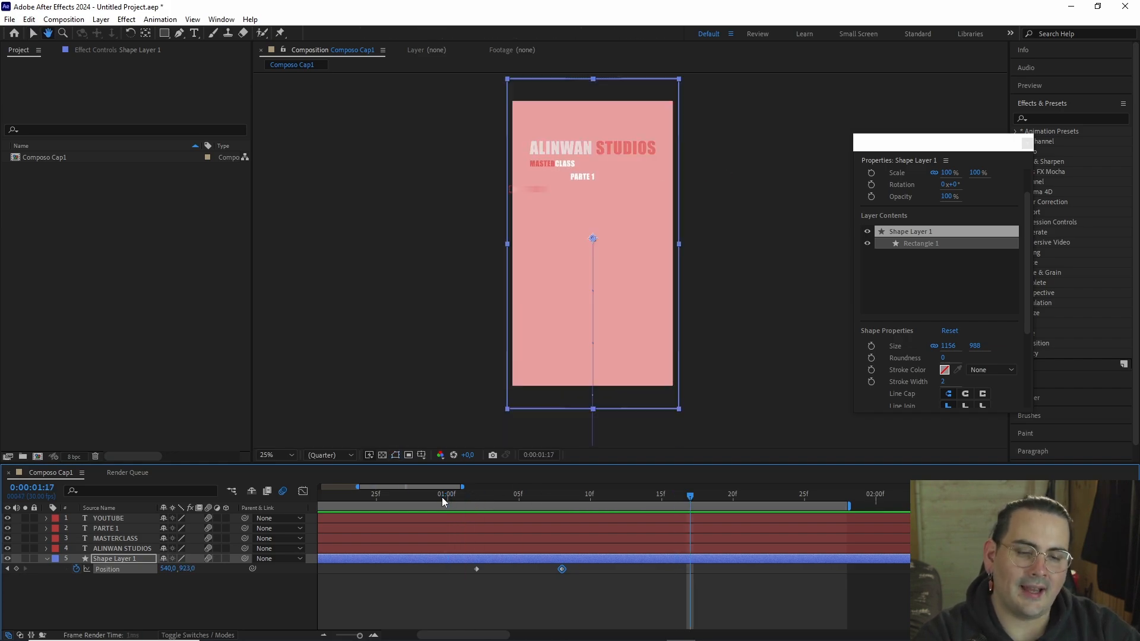
{"action": "left_click", "coordinate": [405, 498]}
{"action": "key", "text": "space"}
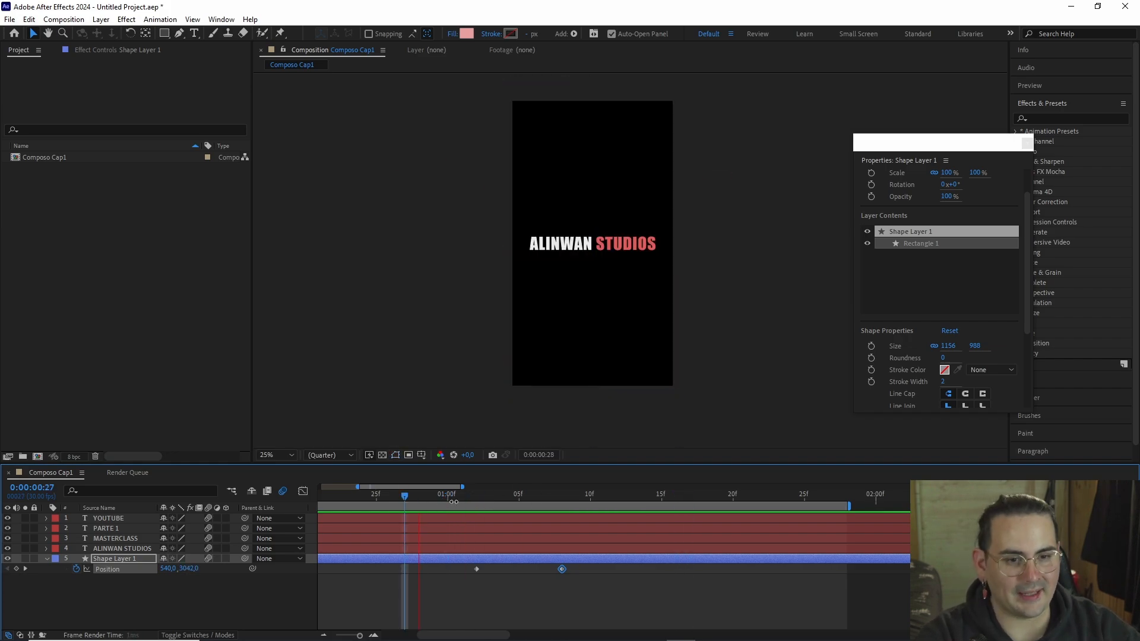
{"action": "key", "text": "space"}
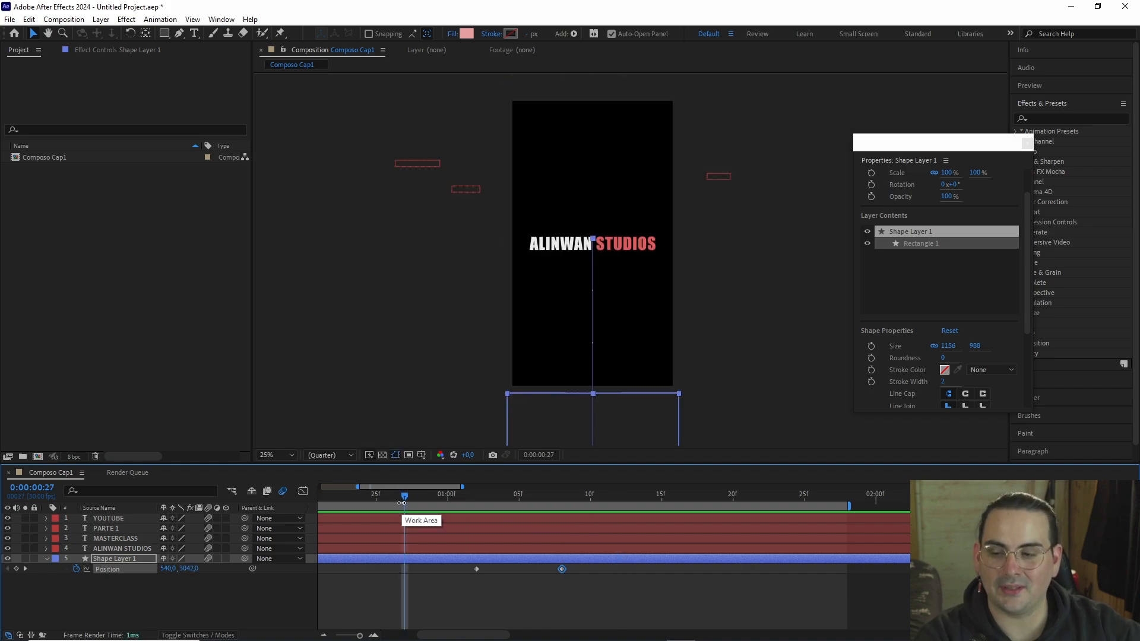
{"action": "key", "text": "space"}
{"action": "left_click_drag", "start_coordinate": [489, 497], "coordinate": [419, 514]}
{"action": "scroll", "coordinate": [647, 333], "scroll_direction": "down", "scroll_amount": 1}
{"action": "scroll", "coordinate": [657, 343], "scroll_direction": "up", "scroll_amount": 1}
{"action": "key", "text": "space"}
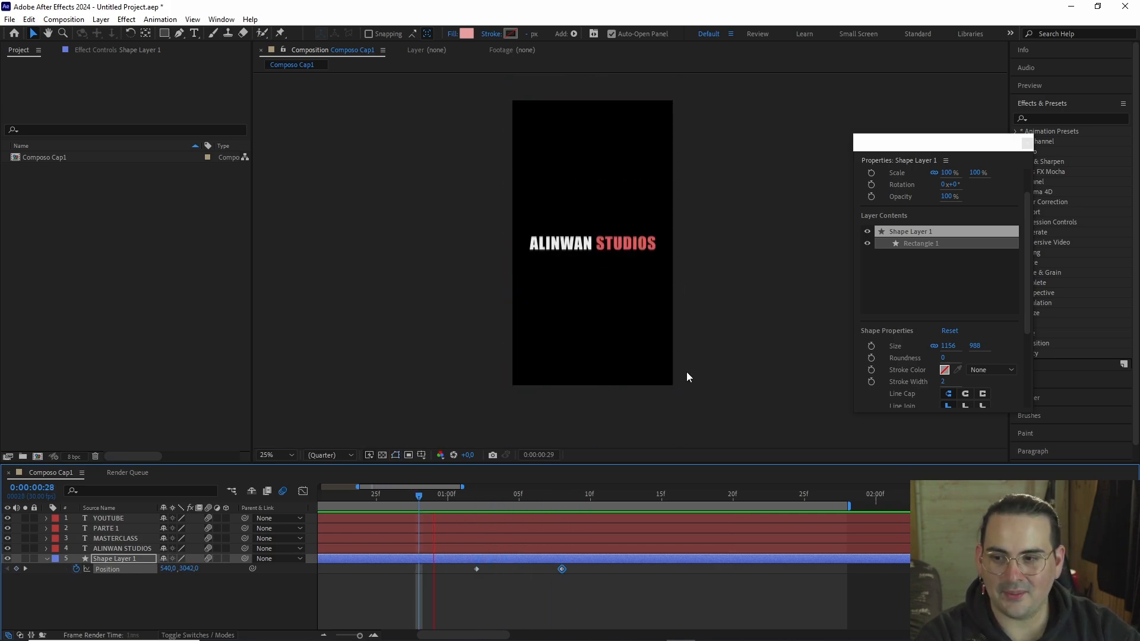
{"action": "key", "text": "space"}
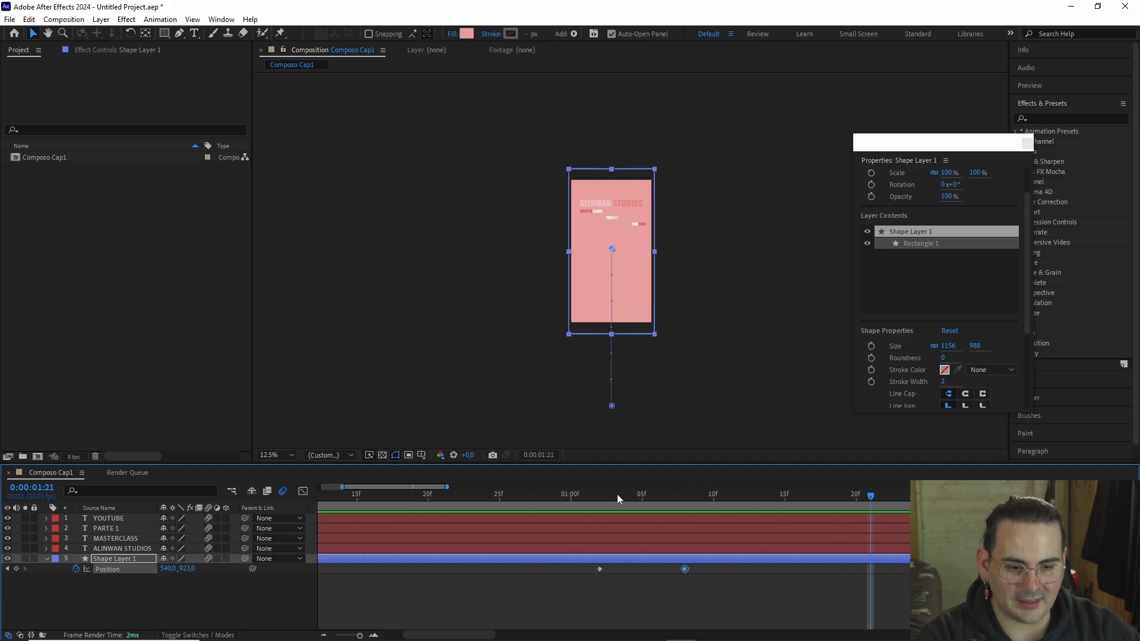
- Replay the transition from about 0:00:01:01 and inspect its frames up to 0:00:01:09 in an enlarged view
{"action": "left_click", "coordinate": [585, 497]}
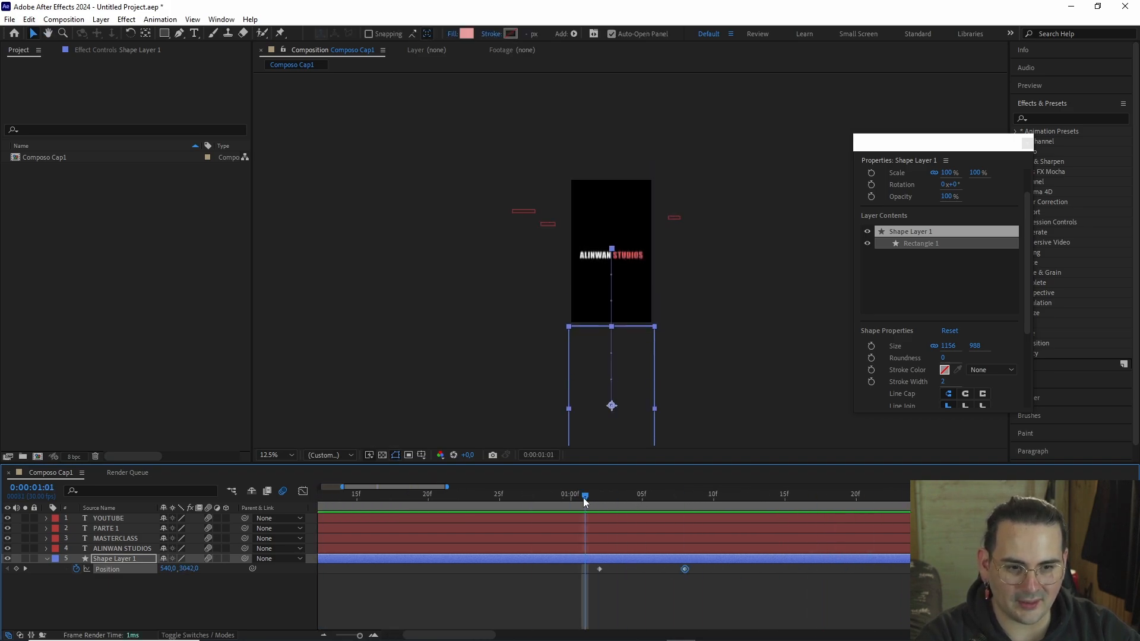
{"action": "key", "text": "space"}
{"action": "key", "text": "space"}
{"action": "scroll", "coordinate": [626, 312], "scroll_direction": "up", "scroll_amount": 1}
{"action": "left_click_drag", "start_coordinate": [626, 313], "coordinate": [596, 332]}
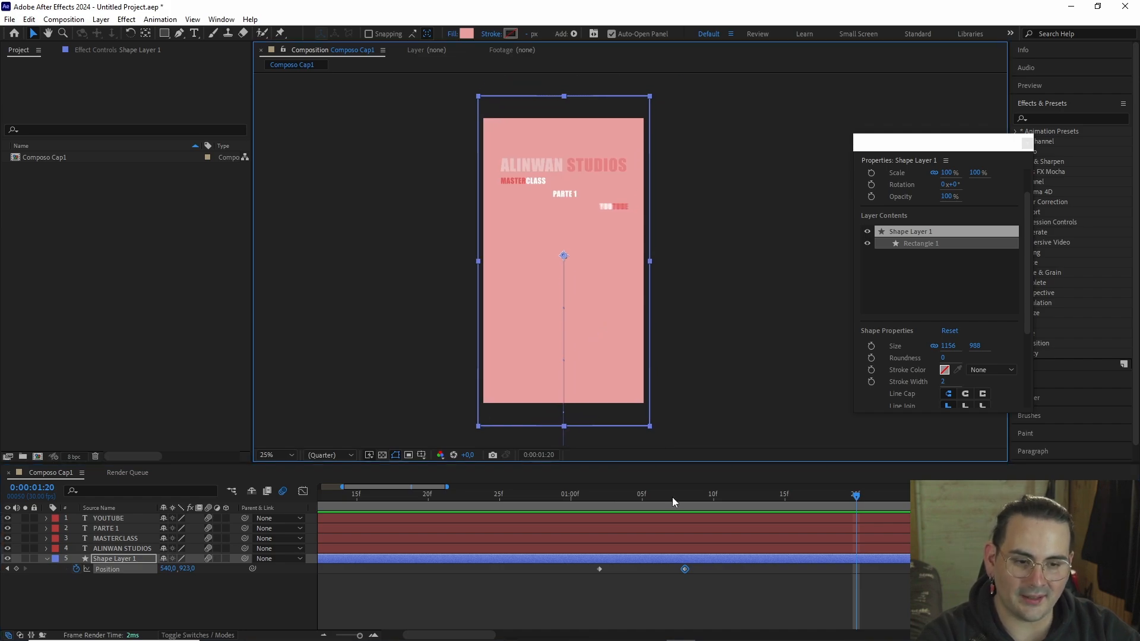
{"action": "left_click_drag", "start_coordinate": [559, 495], "coordinate": [531, 495]}
{"action": "key", "text": "space"}
{"action": "key", "text": "space"}
{"action": "left_click_drag", "start_coordinate": [608, 503], "coordinate": [704, 507]}
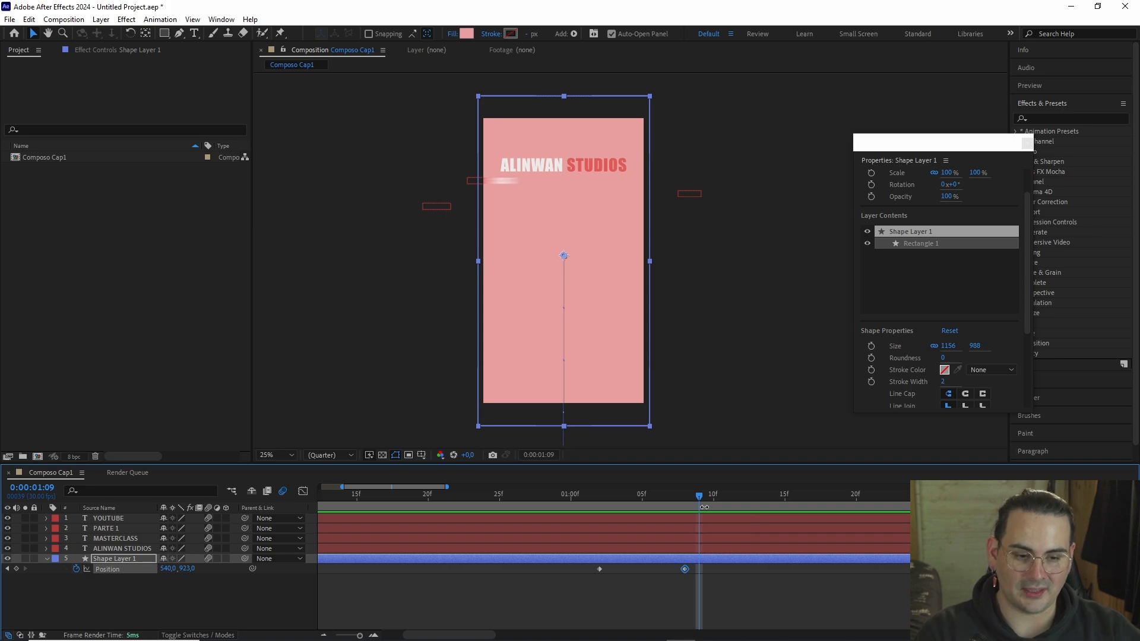
- At 0:00:01:08 with no layer selected, draw a five-point star of about 292 outer radius beneath the ALINWAN STUDIOS title
{"action": "left_click_drag", "start_coordinate": [697, 510], "coordinate": [283, 494]}
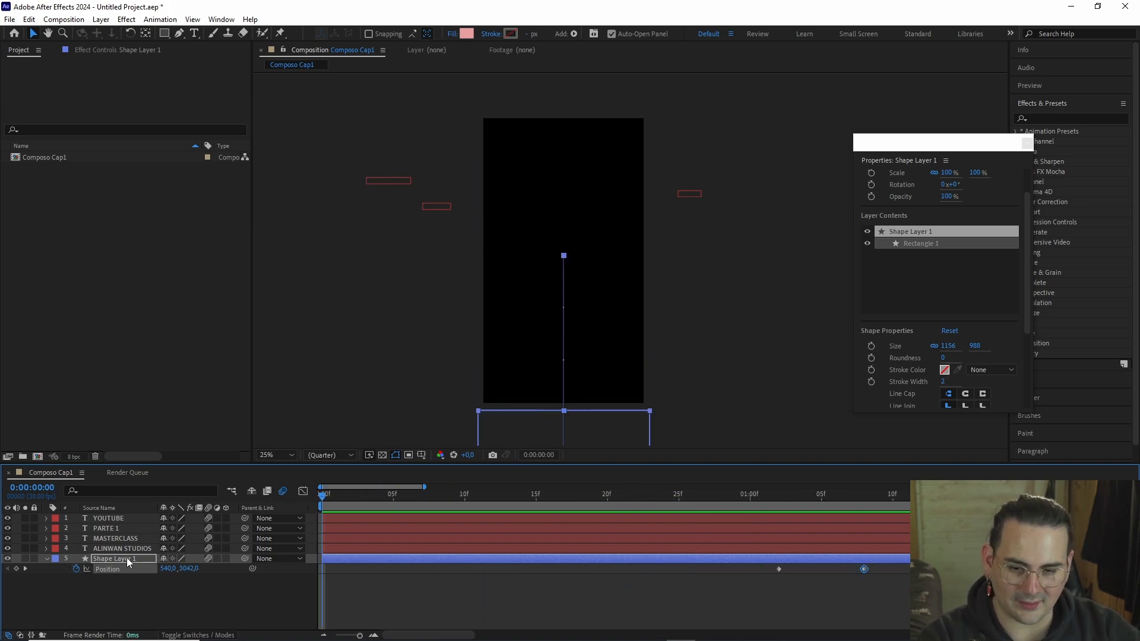
{"action": "left_click", "coordinate": [141, 515]}
{"action": "left_click_drag", "start_coordinate": [481, 494], "coordinate": [857, 514]}
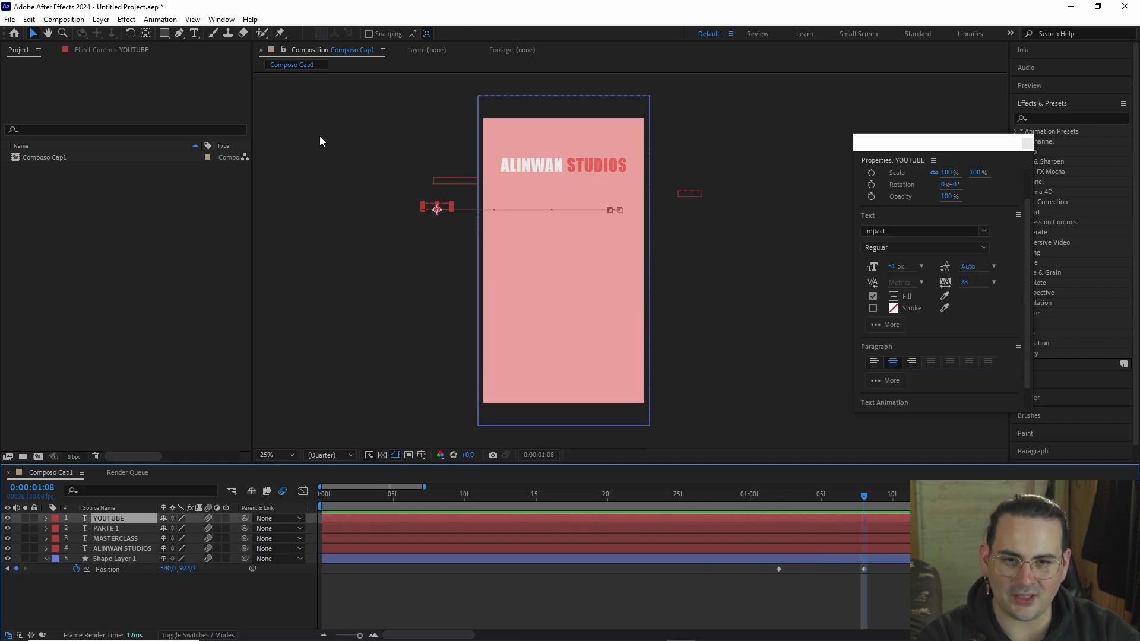
{"action": "left_click", "coordinate": [166, 34]}
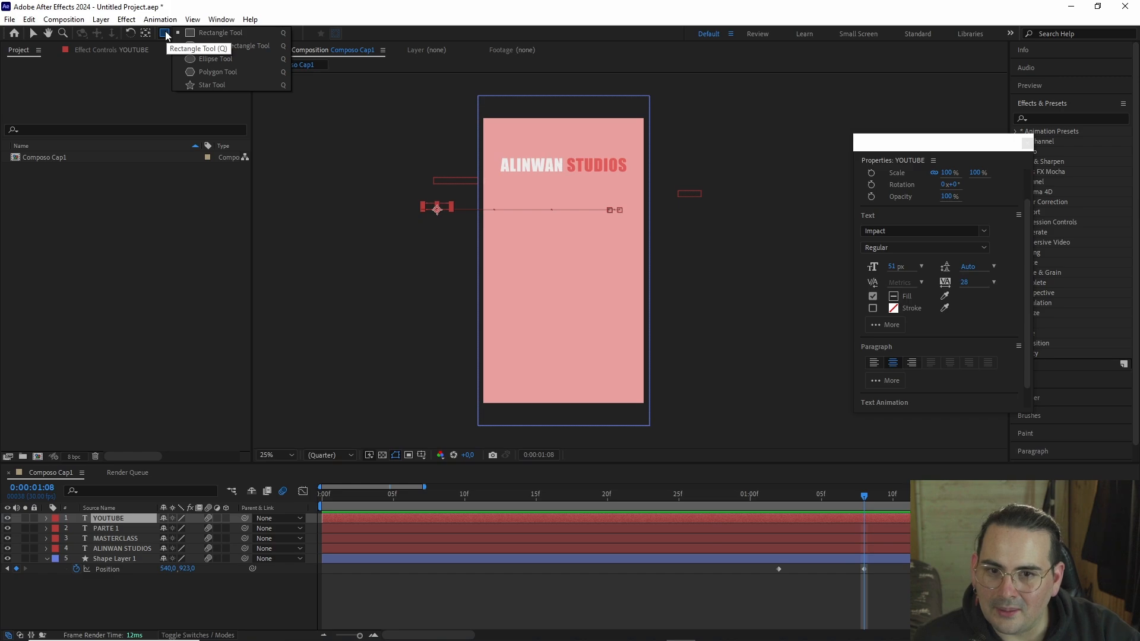
{"action": "left_click", "coordinate": [211, 86]}
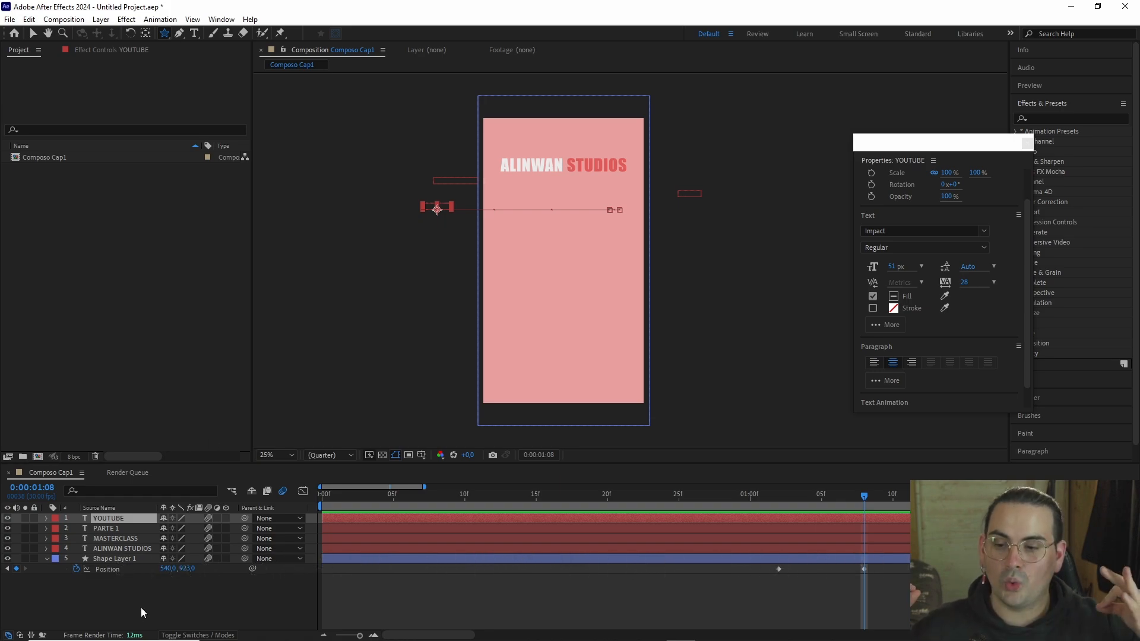
{"action": "left_click", "coordinate": [120, 589]}
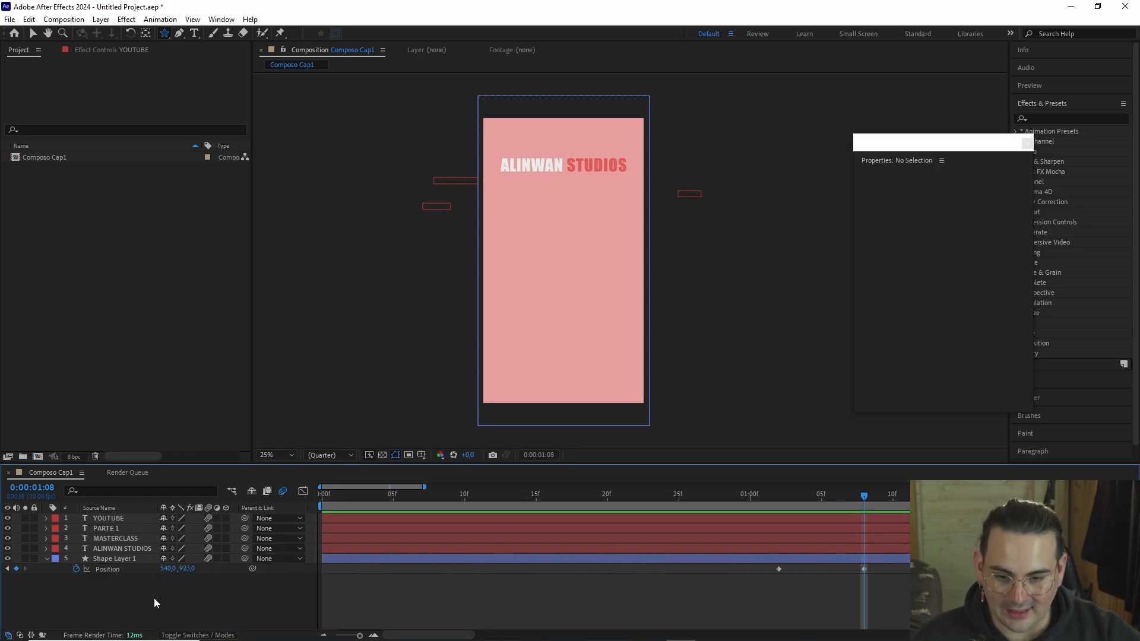
{"action": "mouse_move", "coordinate": [525, 228]}
{"action": "left_mouse_down"}
{"action": "mouse_move", "coordinate": [561, 274]}
{"action": "mouse_move", "coordinate": [549, 262]}
{"action": "left_mouse_up"}
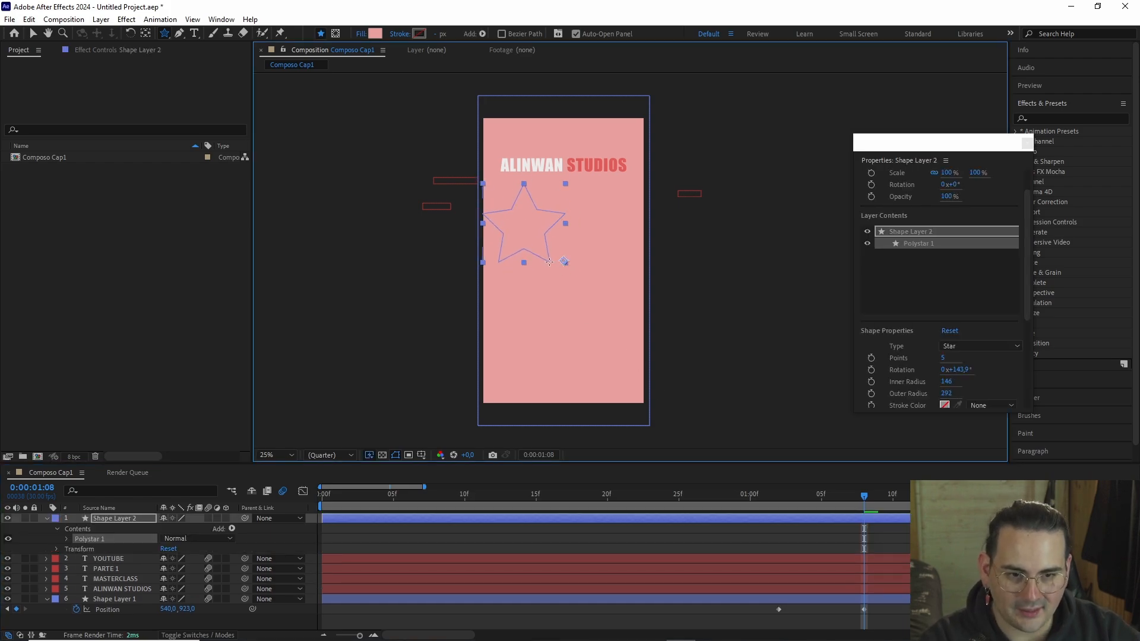
{"action": "scroll", "coordinate": [550, 265], "scroll_direction": "up", "scroll_amount": 2}
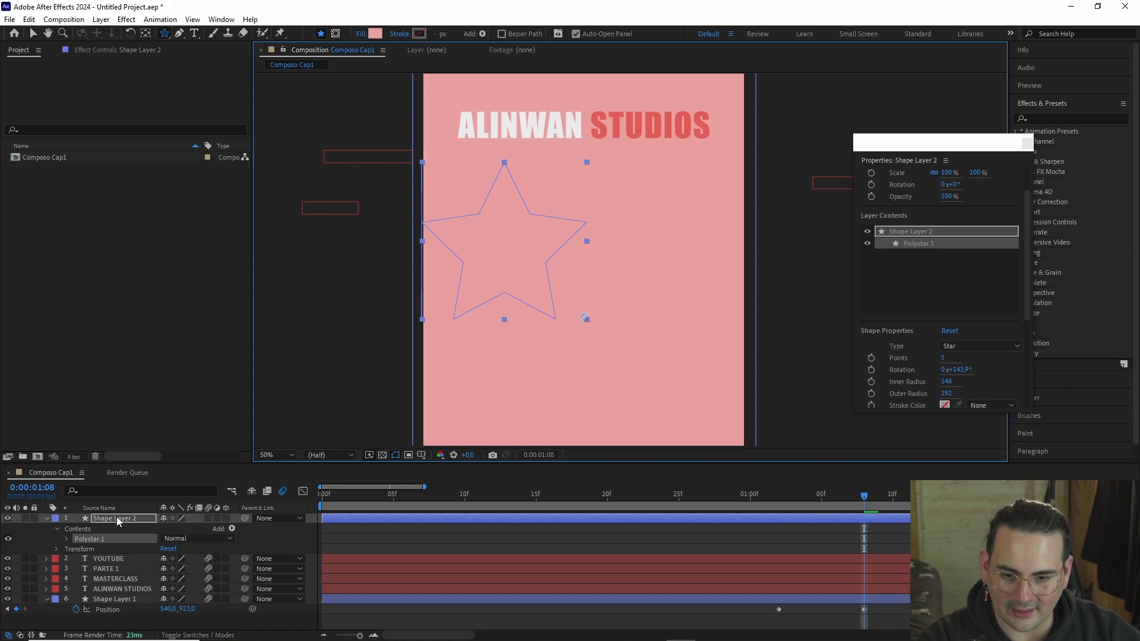
- Select the star's shape layer and shift it slightly right so it sits fully inside the frame
{"action": "left_click", "coordinate": [117, 516]}
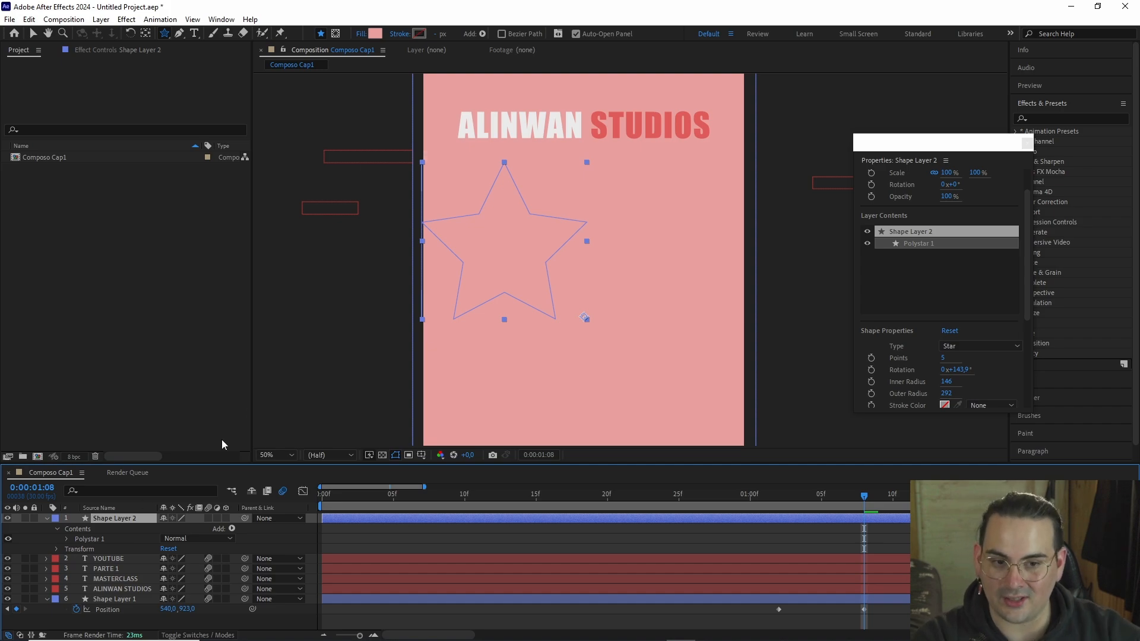
{"action": "scroll", "coordinate": [606, 291], "scroll_direction": "up", "scroll_amount": 1}
{"action": "key", "text": "v"}
{"action": "left_click_drag", "start_coordinate": [538, 282], "coordinate": [571, 282]}
- Set the star's fill to the STUDIOS text's red, E25A5A, by sampling it from the title
{"action": "scroll", "coordinate": [905, 354], "scroll_direction": "down", "scroll_amount": 1}
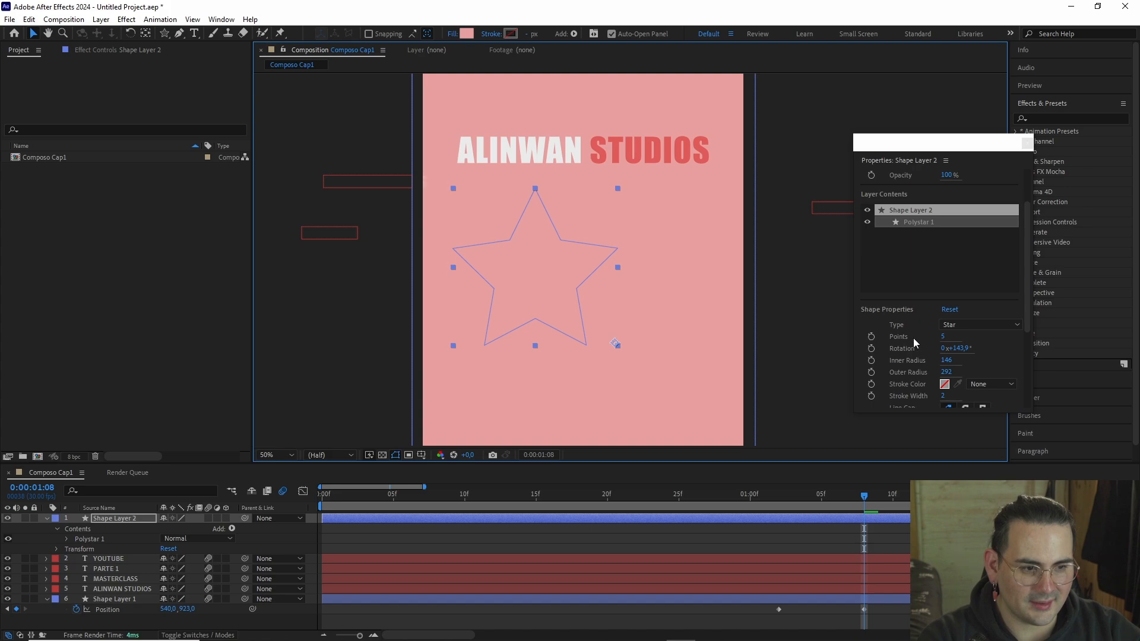
{"action": "scroll", "coordinate": [923, 357], "scroll_direction": "down", "scroll_amount": 2}
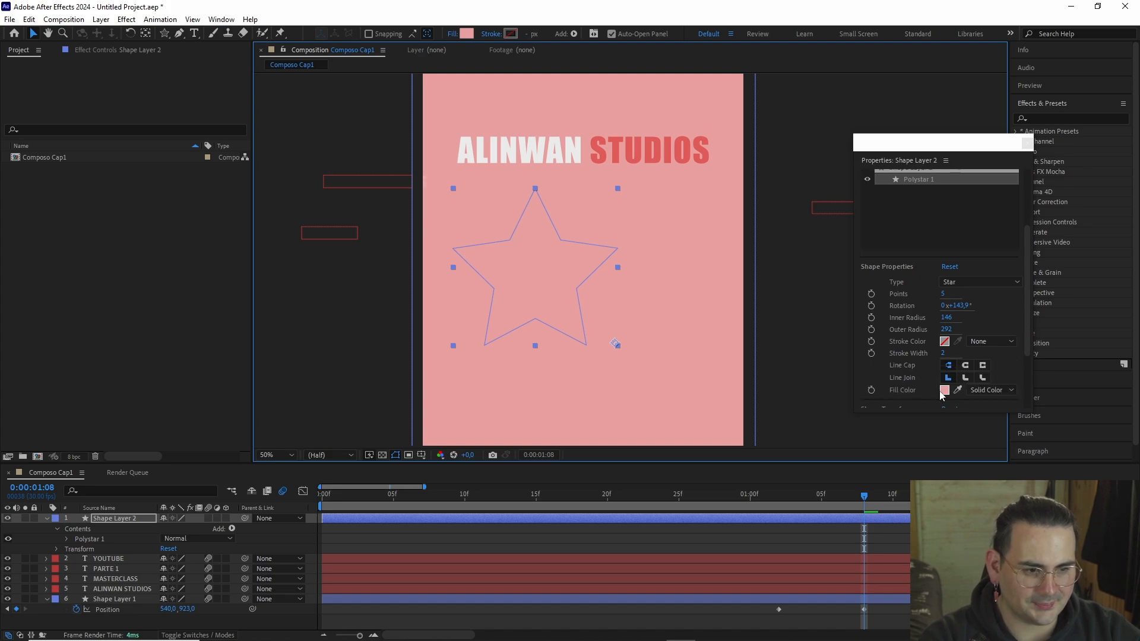
{"action": "left_click", "coordinate": [944, 390]}
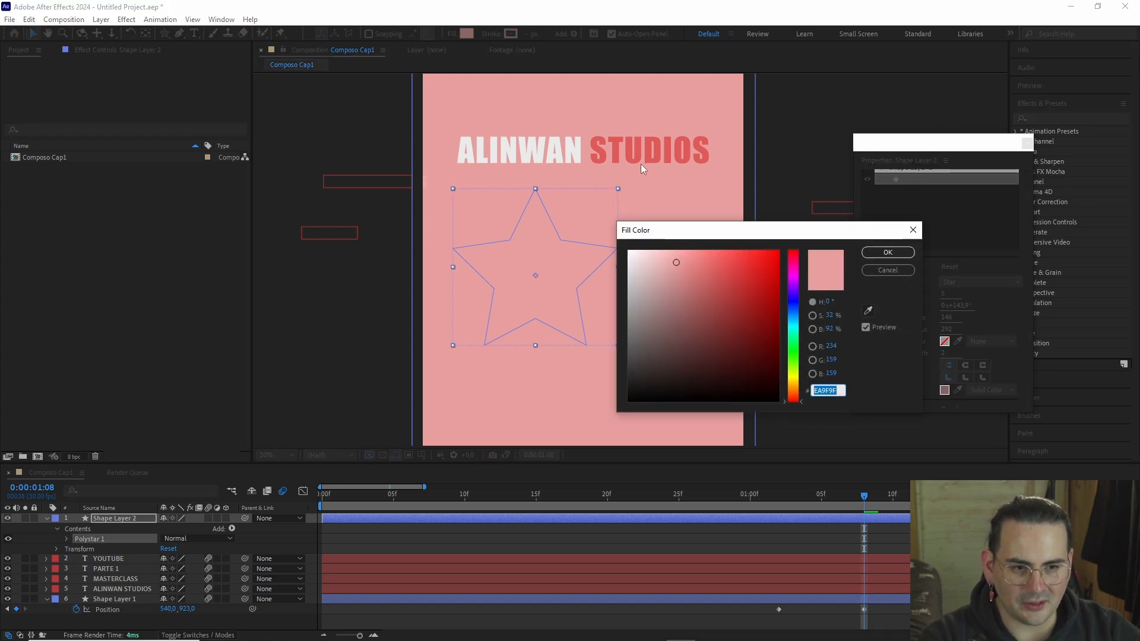
{"action": "left_click", "coordinate": [868, 311]}
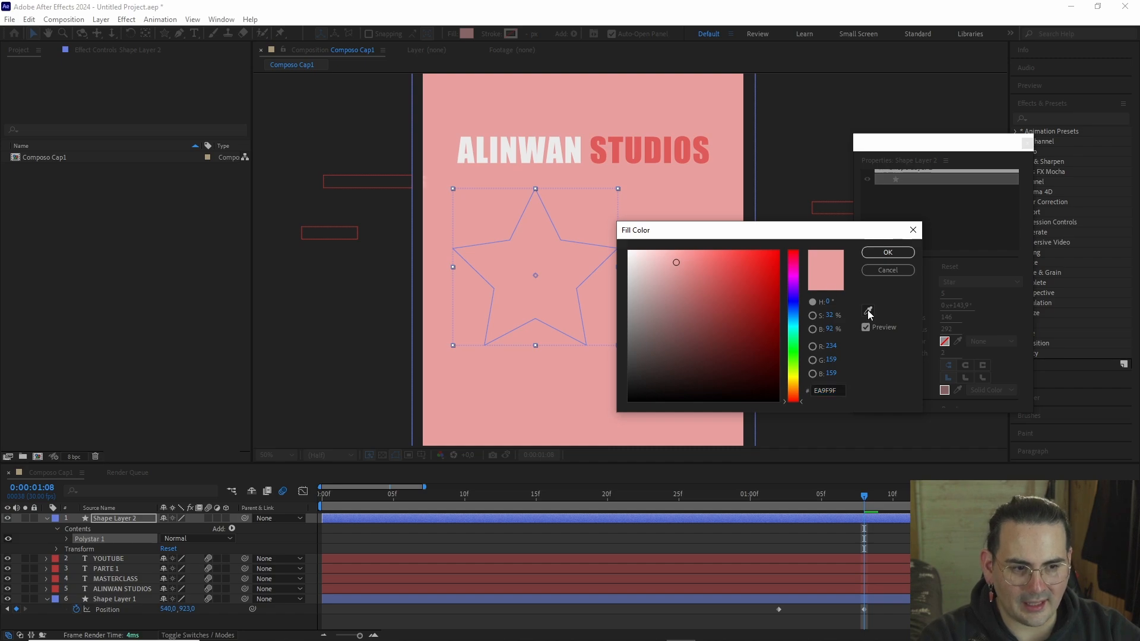
{"action": "left_click", "coordinate": [688, 155]}
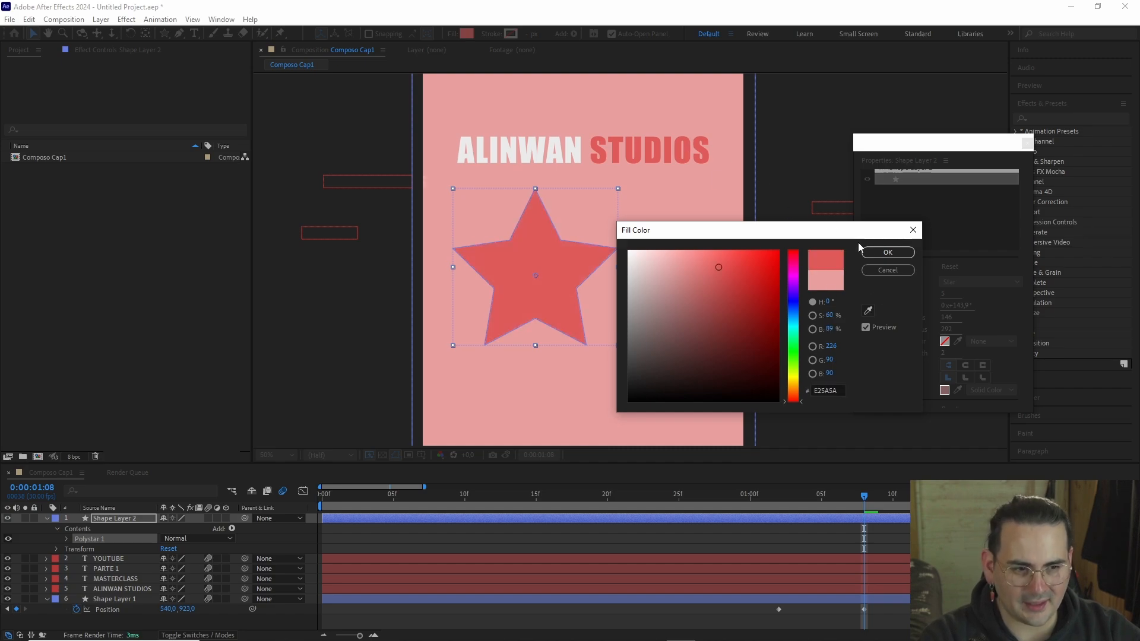
{"action": "left_click", "coordinate": [888, 252]}
{"action": "scroll", "coordinate": [908, 366], "scroll_direction": "down", "scroll_amount": 1}
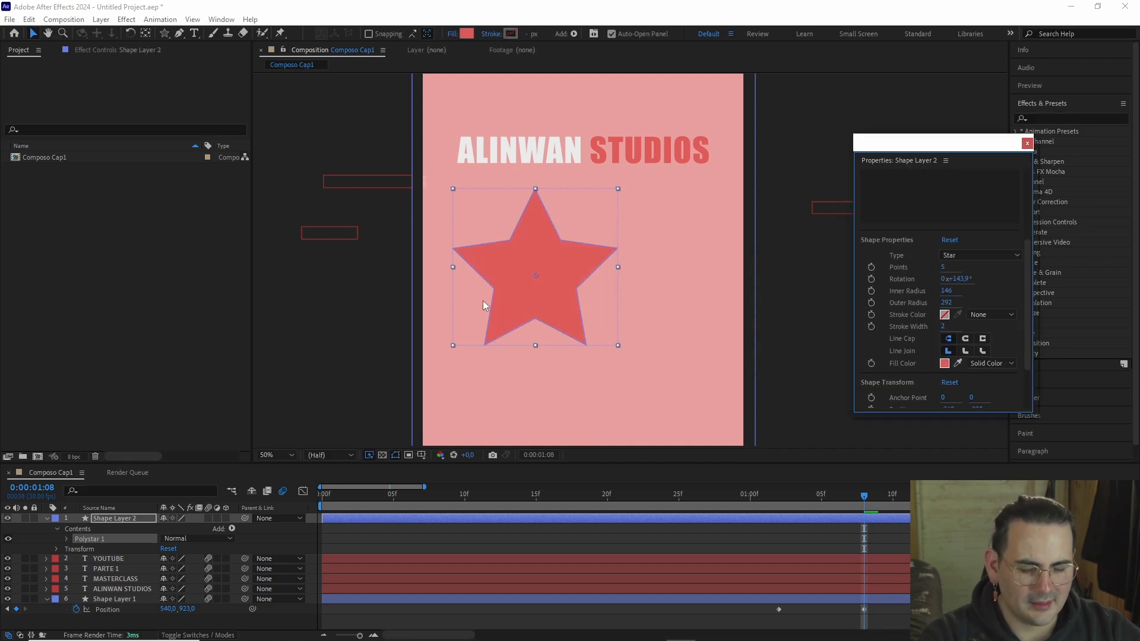
- Expand the star's Polystar transform properties and try adjusting its skew and skew axis, undoing the distortion
{"action": "left_click", "coordinate": [66, 538]}
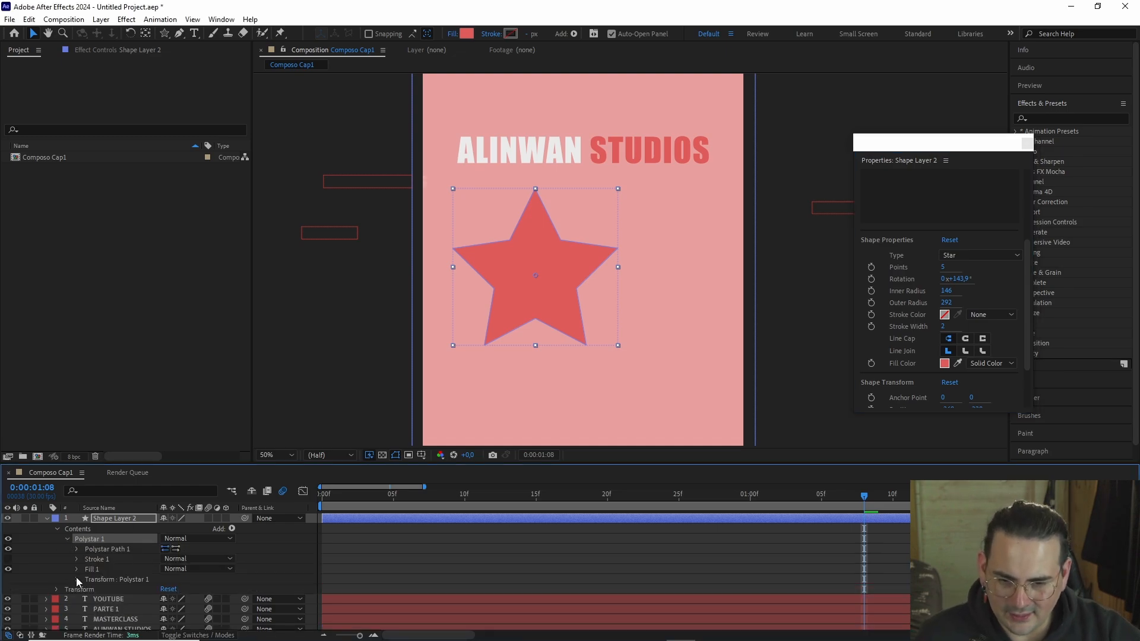
{"action": "left_click", "coordinate": [76, 579]}
{"action": "scroll", "coordinate": [80, 575], "scroll_direction": "down", "scroll_amount": 2}
{"action": "scroll", "coordinate": [82, 575], "scroll_direction": "up", "scroll_amount": 1}
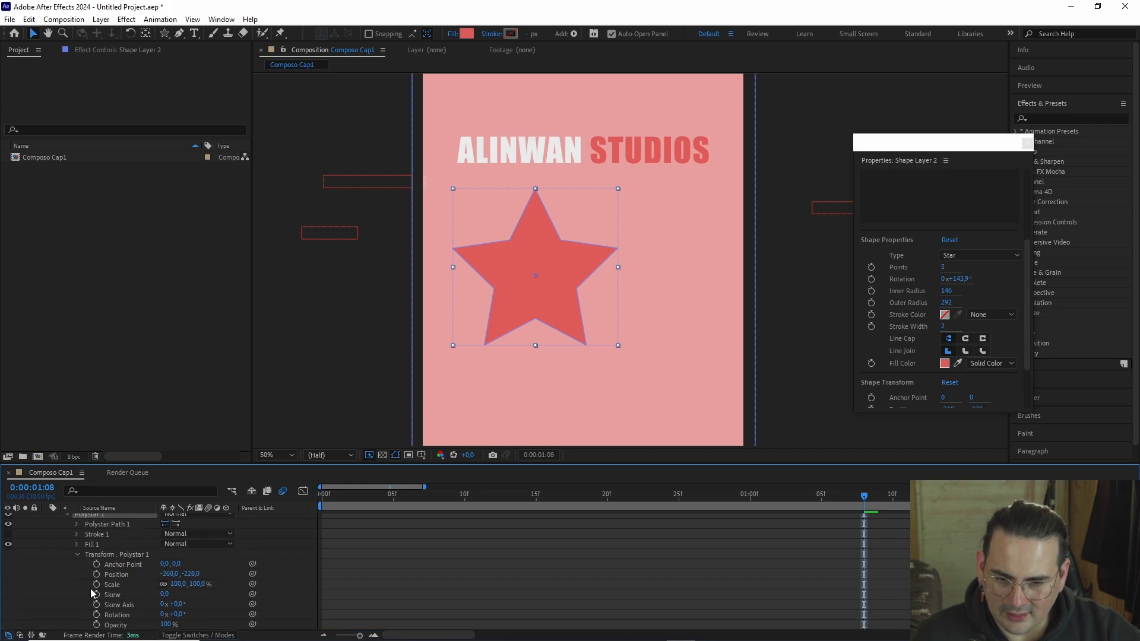
{"action": "scroll", "coordinate": [81, 558], "scroll_direction": "up", "scroll_amount": 1}
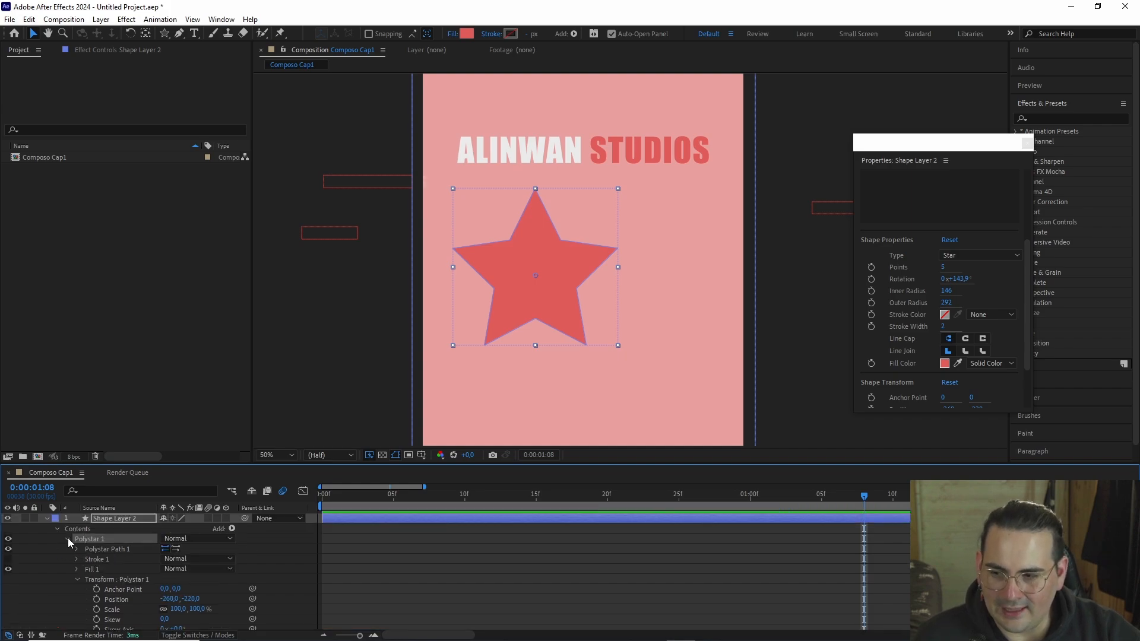
{"action": "left_click", "coordinate": [166, 548]}
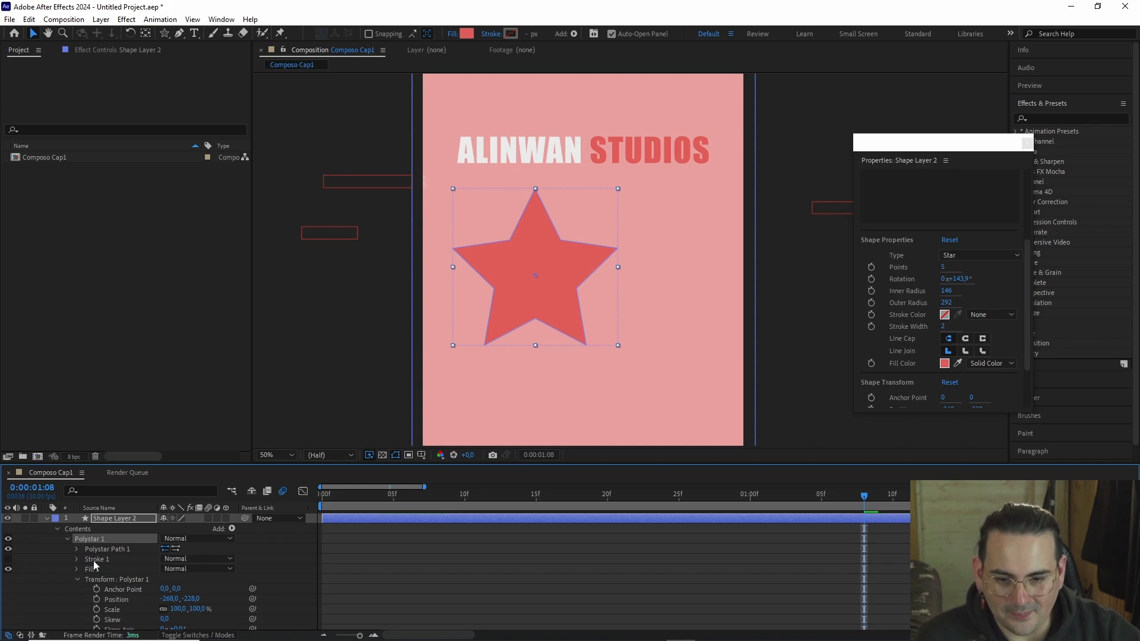
{"action": "scroll", "coordinate": [90, 562], "scroll_direction": "down", "scroll_amount": 3}
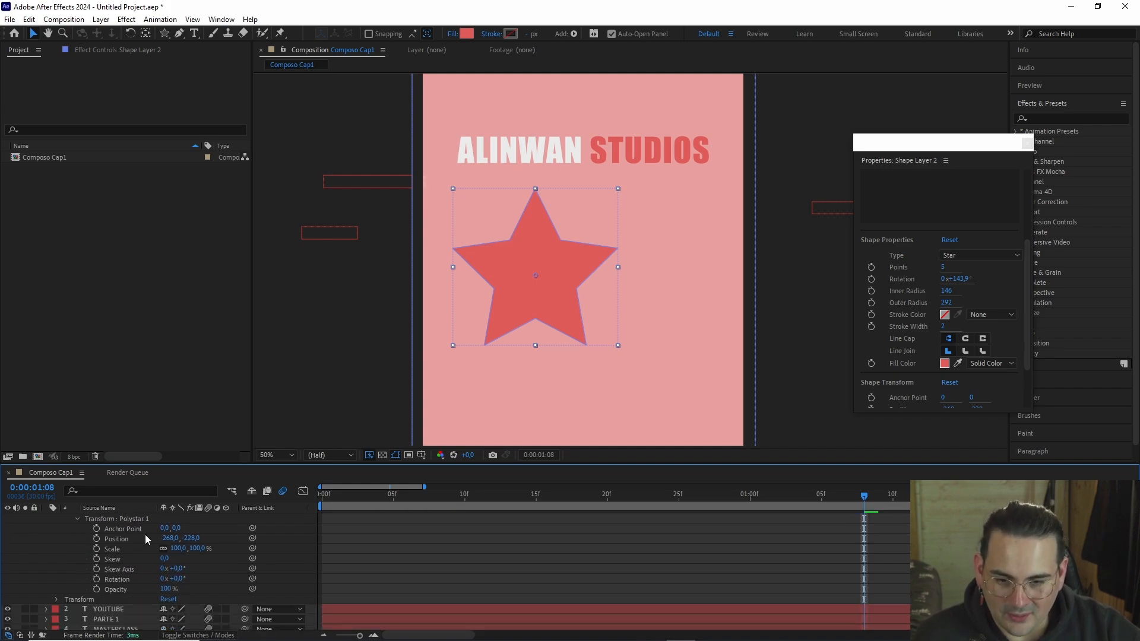
{"action": "left_click_drag", "start_coordinate": [165, 563], "coordinate": [229, 572]}
{"action": "key", "text": "ctrl+z"}
{"action": "key", "text": "ctrl+z"}
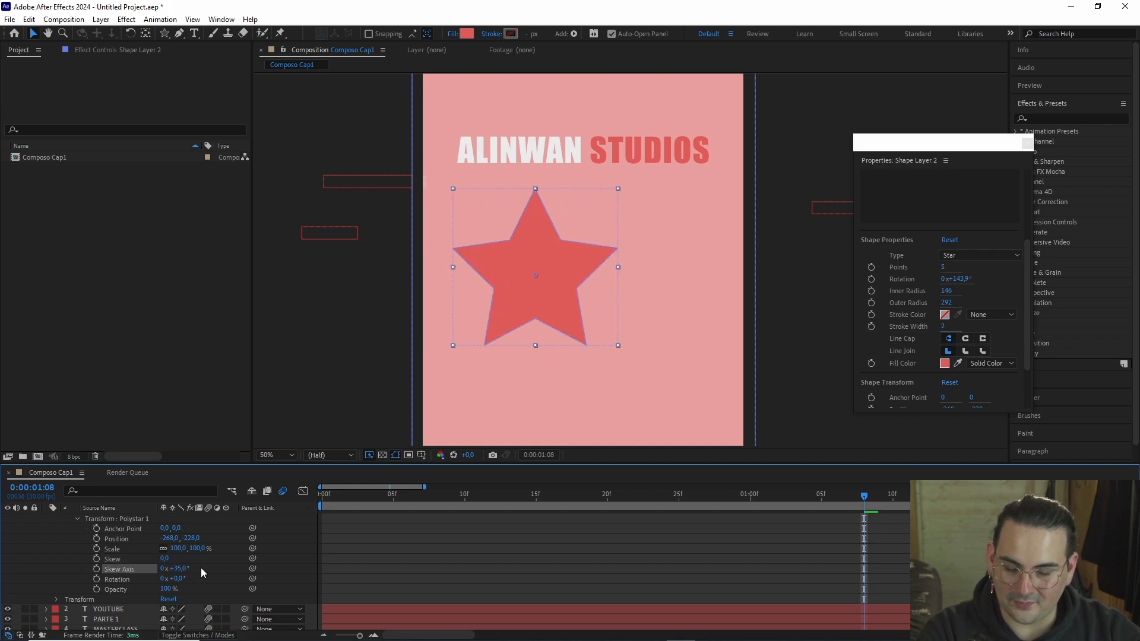
- Collapse the Polystar transform, Polystar 1 and Contents groups of the star's layer
{"action": "scroll", "coordinate": [209, 579], "scroll_direction": "up", "scroll_amount": 3}
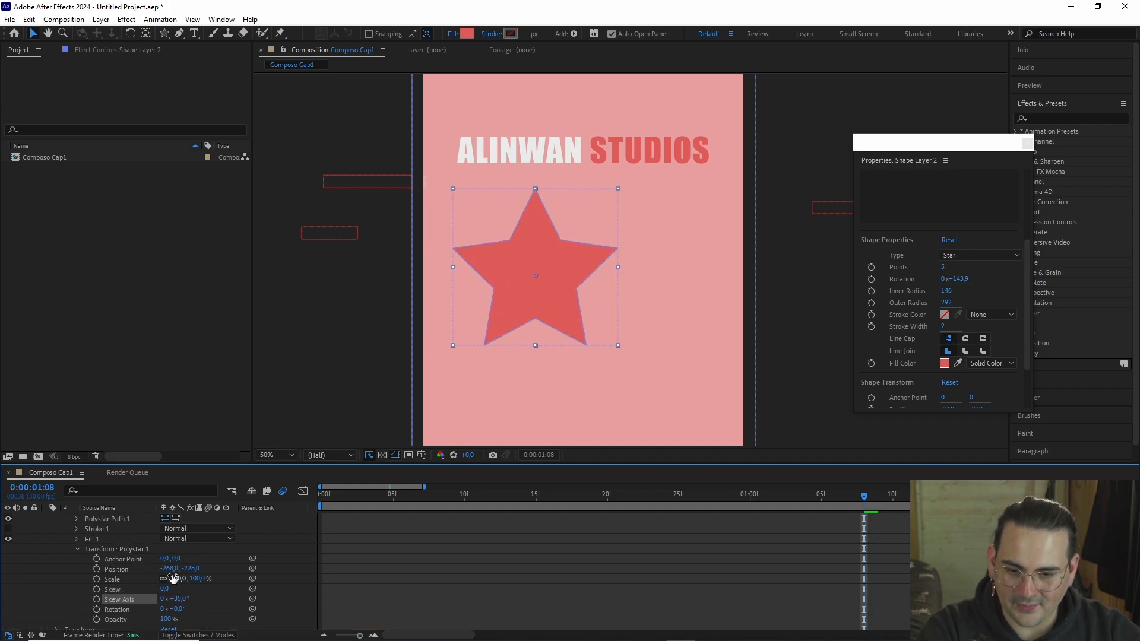
{"action": "left_click", "coordinate": [81, 549]}
{"action": "left_click", "coordinate": [78, 550]}
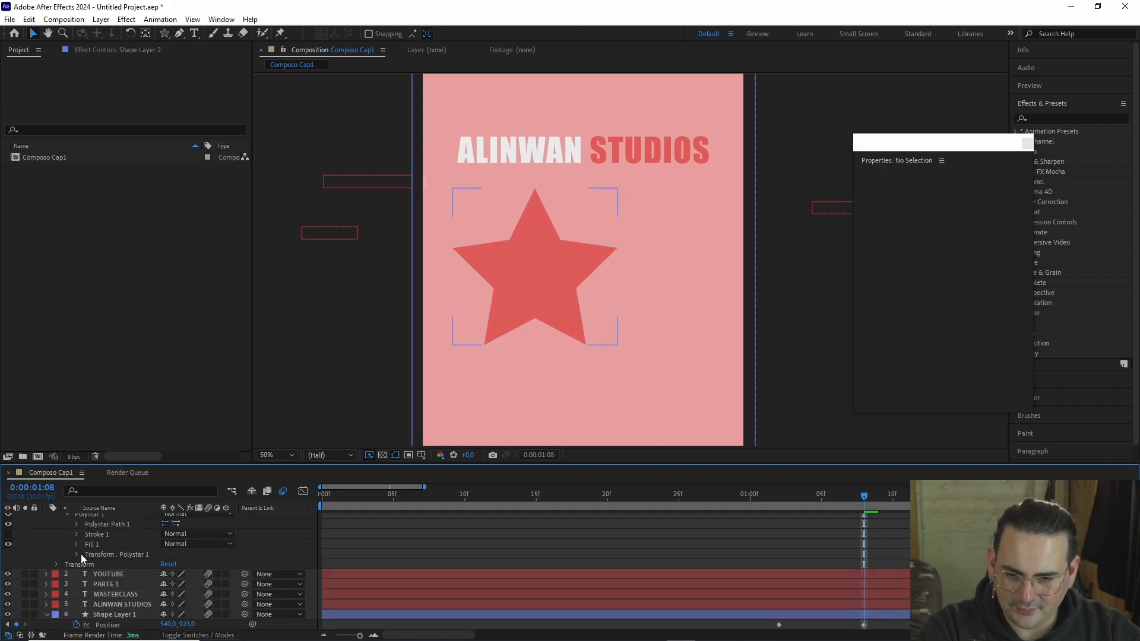
{"action": "scroll", "coordinate": [130, 564], "scroll_direction": "up", "scroll_amount": 2}
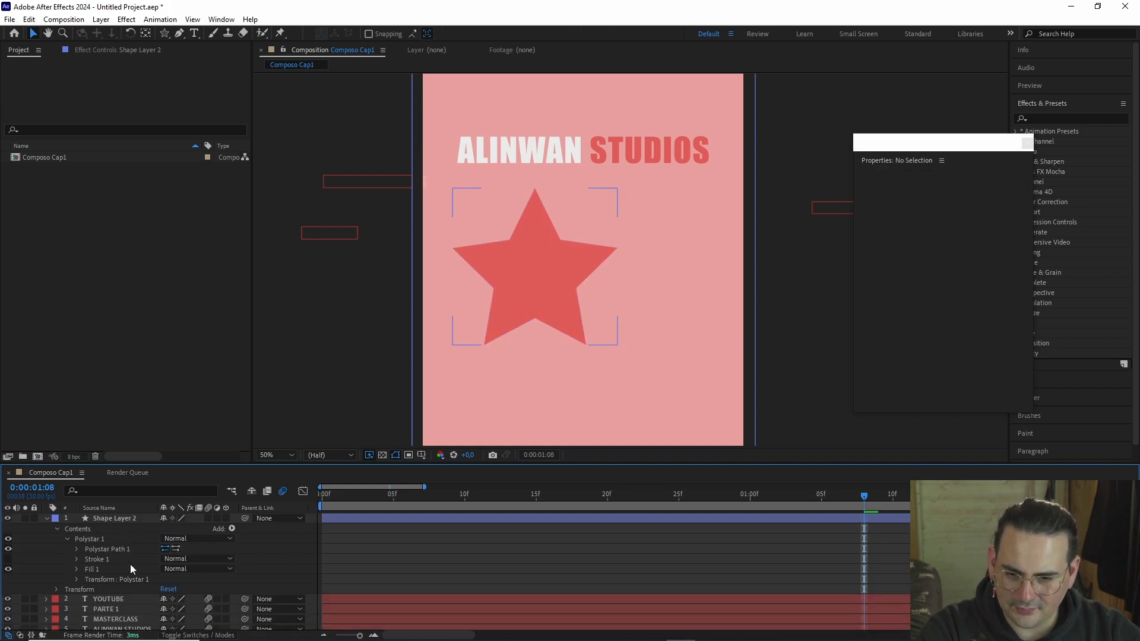
{"action": "left_click", "coordinate": [184, 538]}
{"action": "left_click", "coordinate": [74, 539]}
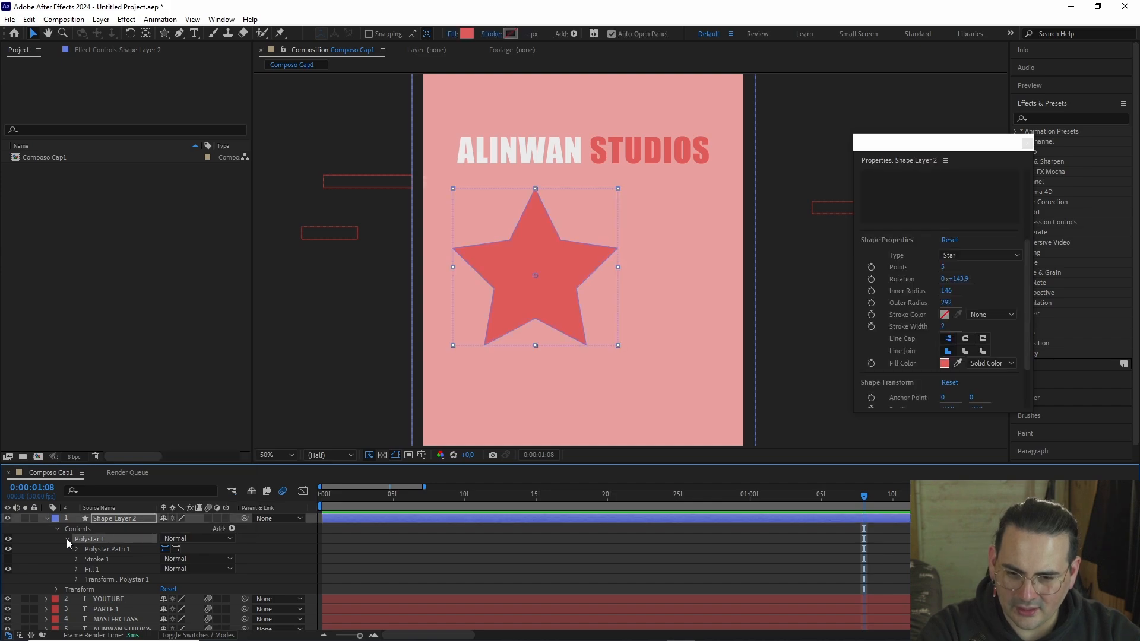
{"action": "left_click", "coordinate": [66, 539]}
{"action": "left_click", "coordinate": [57, 529]}
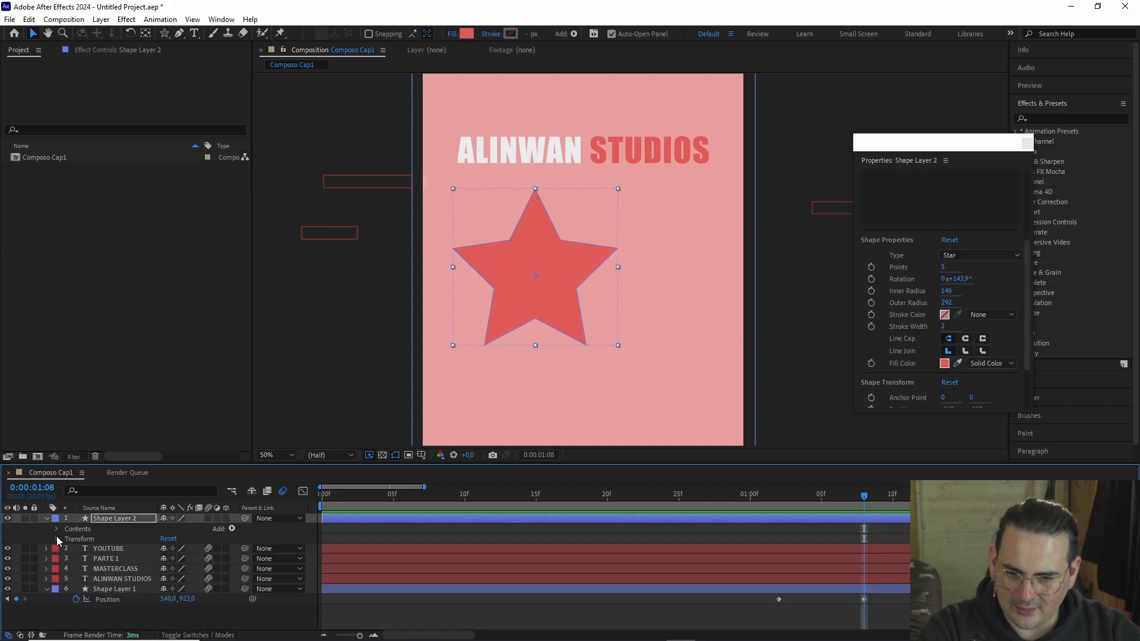
- Reveal the star layer's scale and set it to 57%
{"action": "left_click", "coordinate": [57, 538]}
{"action": "key", "text": "s"}
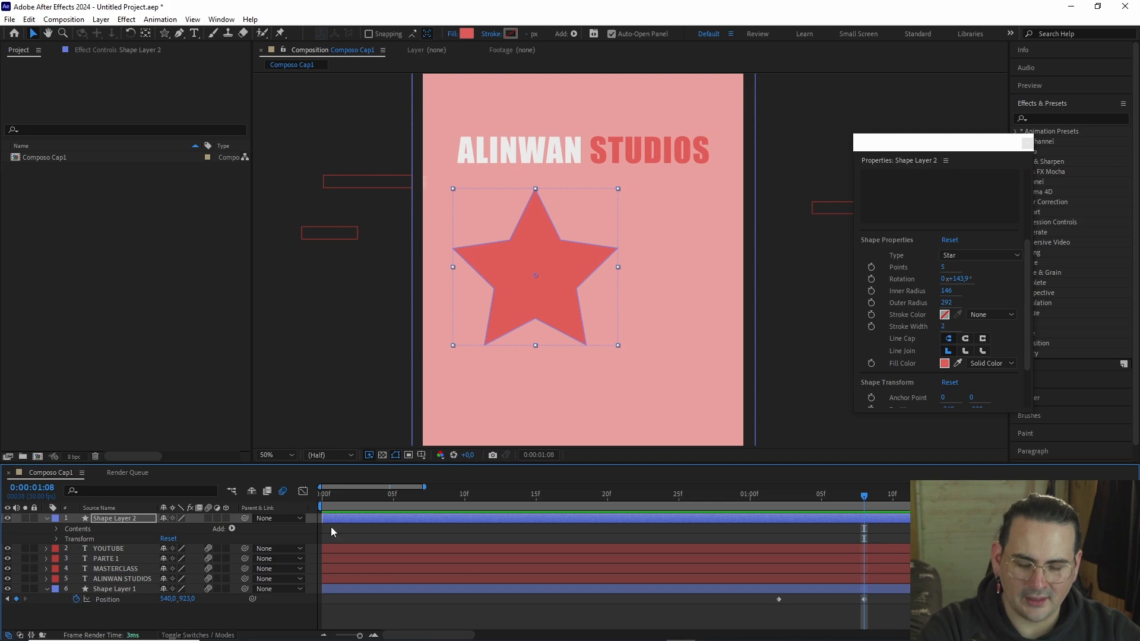
{"action": "mouse_move", "coordinate": [178, 528]}
{"action": "left_mouse_down"}
{"action": "mouse_move", "coordinate": [142, 534]}
{"action": "mouse_move", "coordinate": [220, 539]}
{"action": "mouse_move", "coordinate": [138, 539]}
{"action": "mouse_move", "coordinate": [169, 542]}
{"action": "left_mouse_up"}
{"action": "scroll", "coordinate": [603, 390], "scroll_direction": "up", "scroll_amount": 1}
{"action": "scroll", "coordinate": [603, 391], "scroll_direction": "down", "scroll_amount": 1}
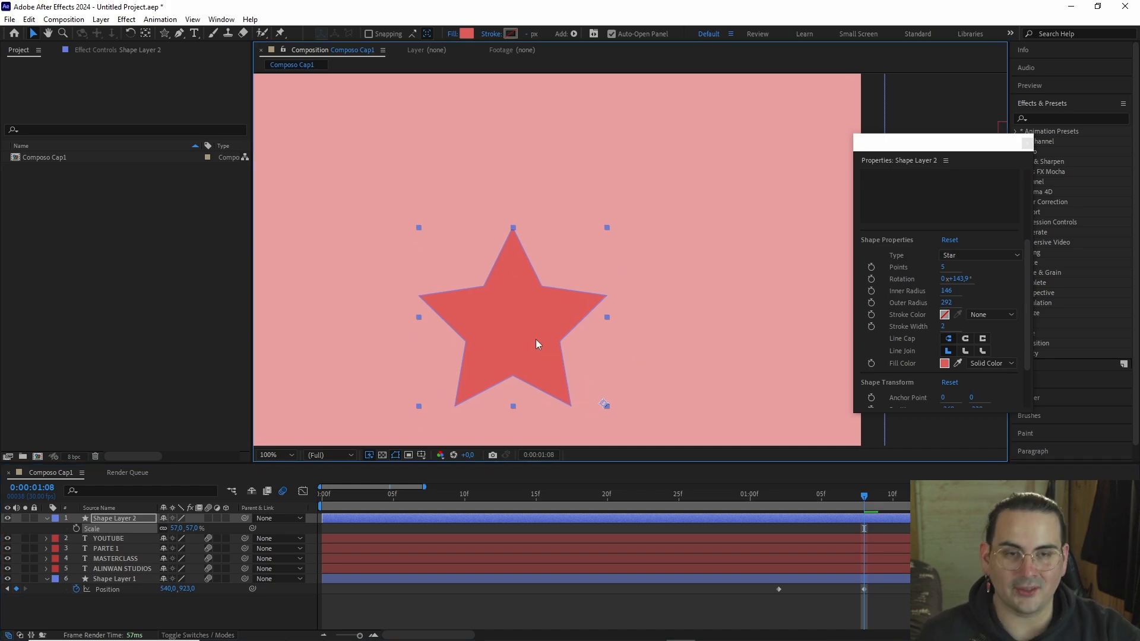
{"action": "scroll", "coordinate": [540, 345], "scroll_direction": "down", "scroll_amount": 2}
{"action": "scroll", "coordinate": [546, 372], "scroll_direction": "up", "scroll_amount": 2}
{"action": "scroll", "coordinate": [559, 309], "scroll_direction": "down", "scroll_amount": 2}
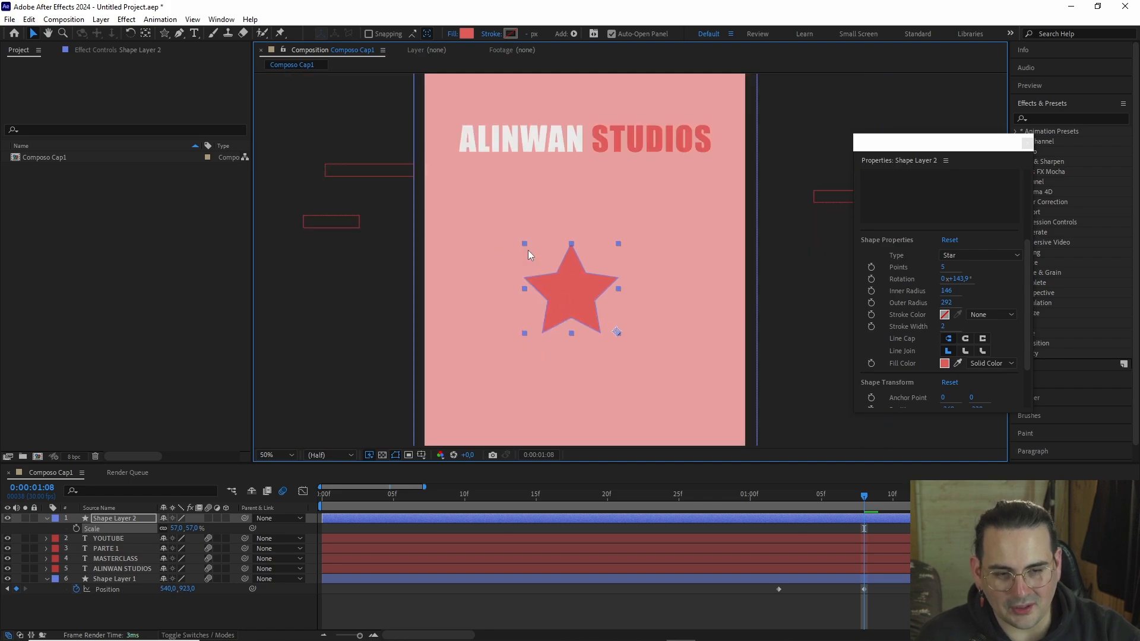
- Try rotating the star about its off-center anchor point and undo the rotation
{"action": "key", "text": "r"}
{"action": "left_click_drag", "start_coordinate": [193, 529], "coordinate": [721, 528]}
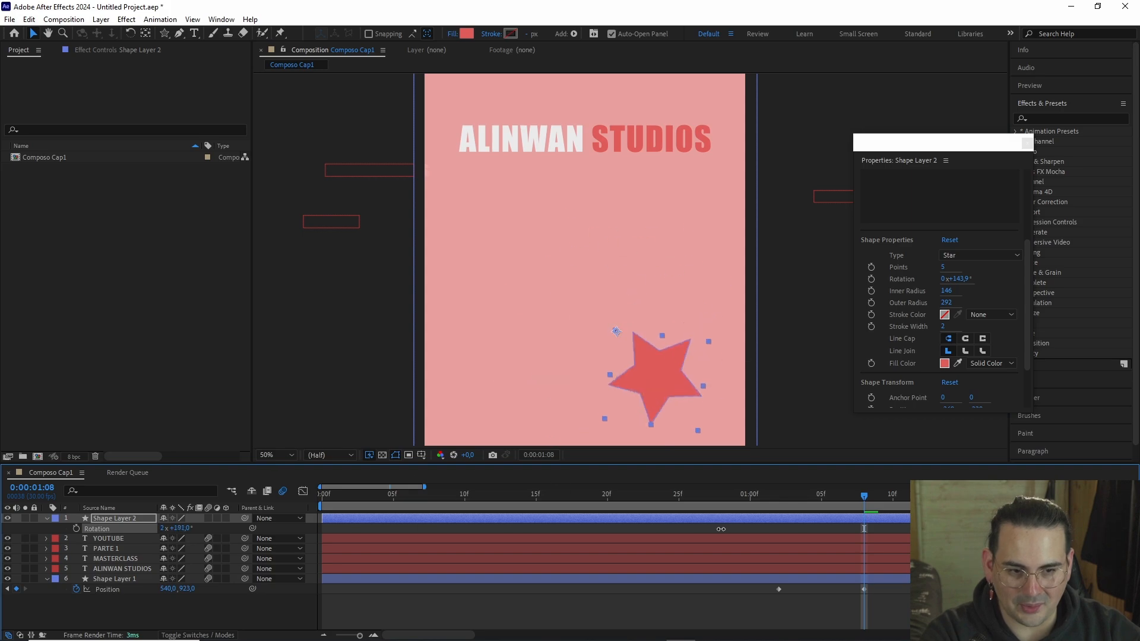
{"action": "key", "text": "ctrl+z"}
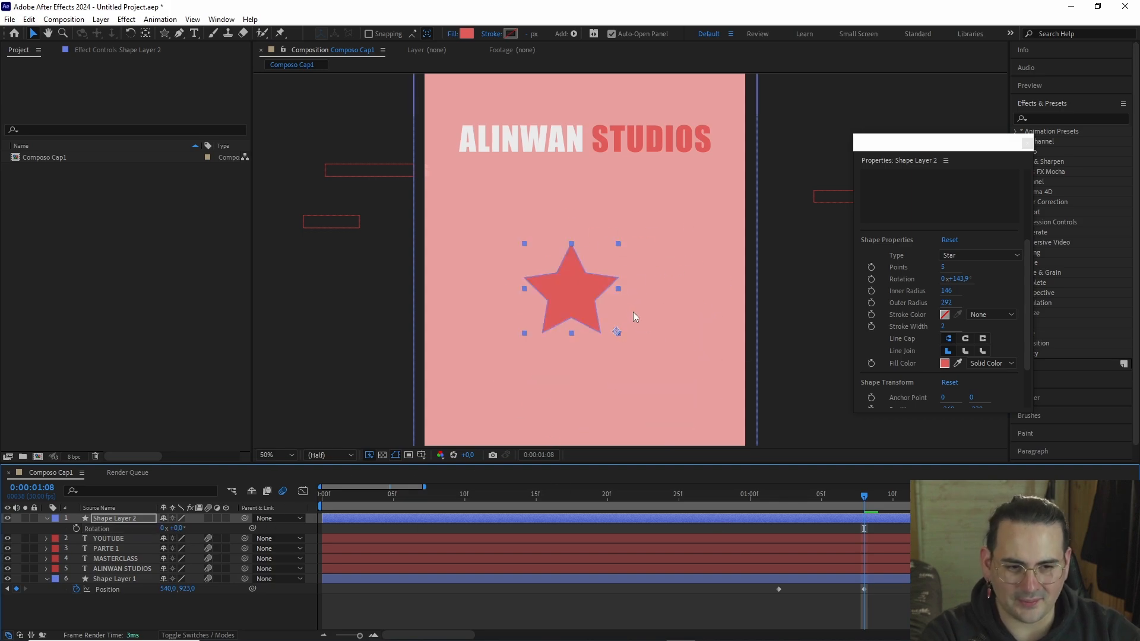
- Center the star's anchor point in its layer content and show the layer's rotation
{"action": "right_click", "coordinate": [583, 294]}
{"action": "mouse_move", "coordinate": [662, 330]}
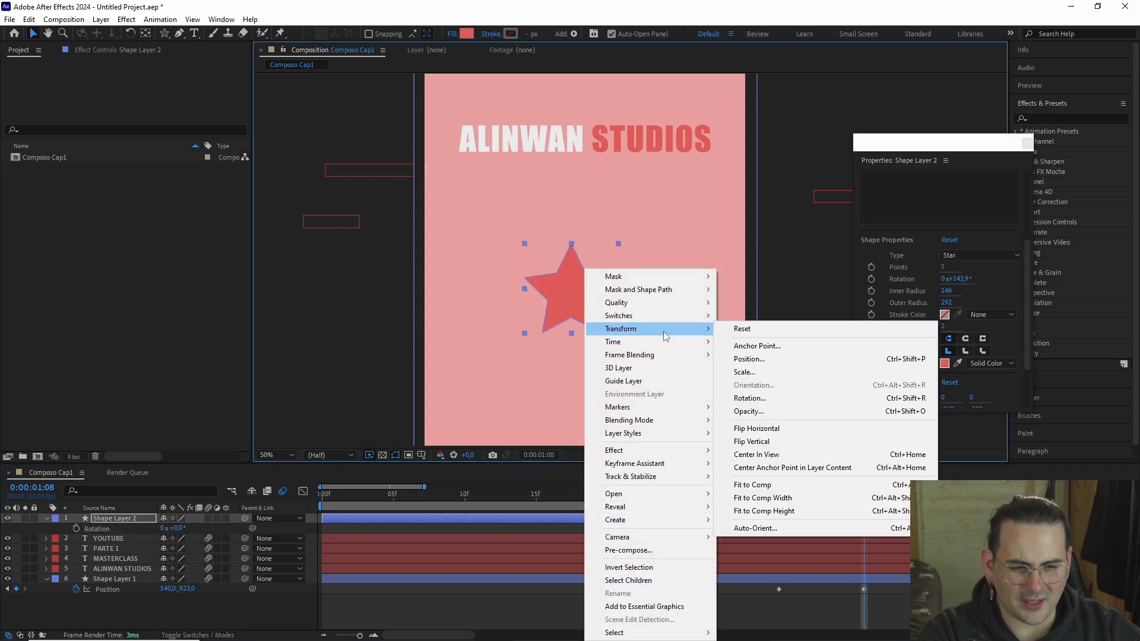
{"action": "left_click", "coordinate": [831, 470]}
{"action": "key", "text": "r"}
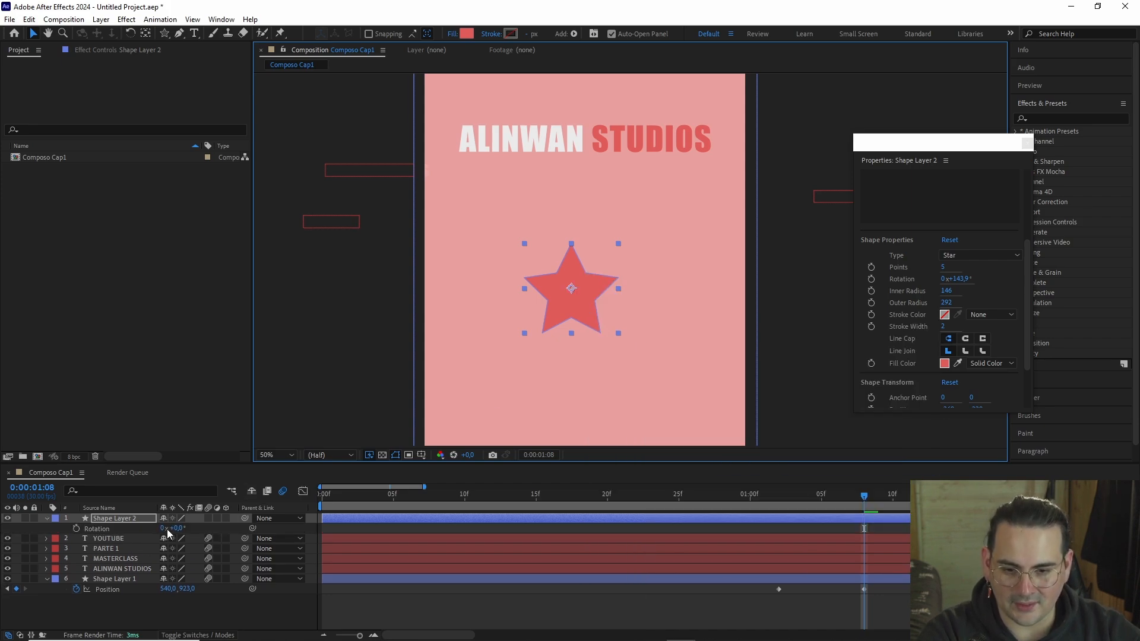
- Try spinning the star about its centered anchor point, undoing each test rotation
{"action": "left_click_drag", "start_coordinate": [177, 528], "coordinate": [432, 515]}
{"action": "key", "text": "ctrl+z"}
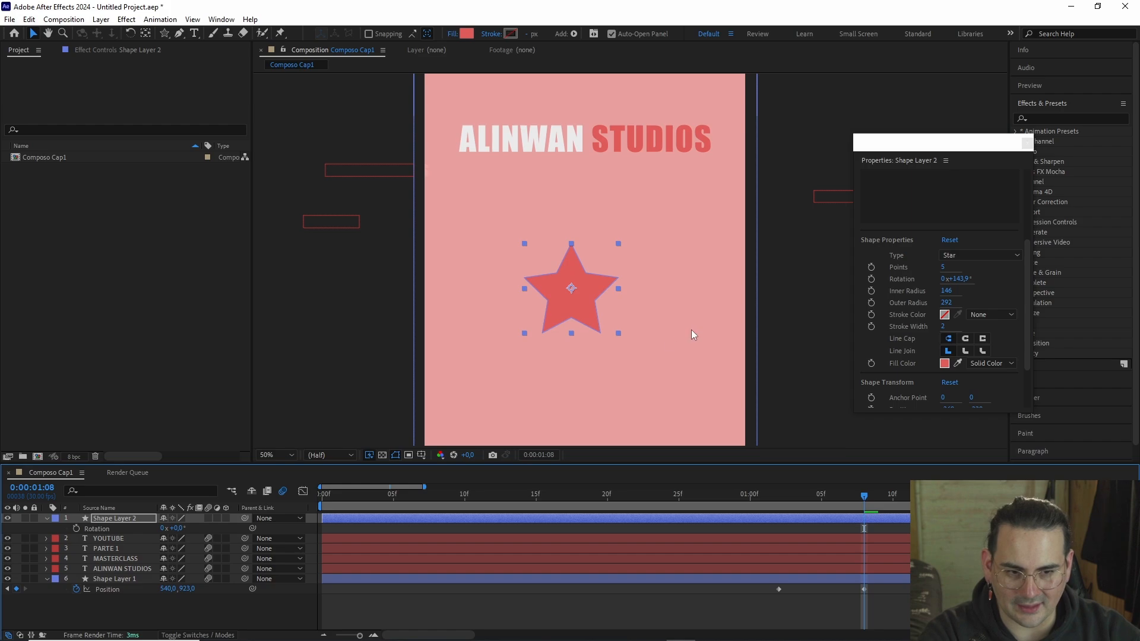
{"action": "key", "text": "period"}
{"action": "left_click_drag", "start_coordinate": [180, 529], "coordinate": [431, 524]}
{"action": "key", "text": "ctrl+z"}
{"action": "left_click_drag", "start_coordinate": [180, 529], "coordinate": [522, 518]}
{"action": "key", "text": "ctrl+z"}
- Scale the star down to 40% and move it near the frame's left edge, beneath the title
{"action": "scroll", "coordinate": [577, 358], "scroll_direction": "down", "scroll_amount": 1}
{"action": "left_click_drag", "start_coordinate": [576, 354], "coordinate": [608, 376]}
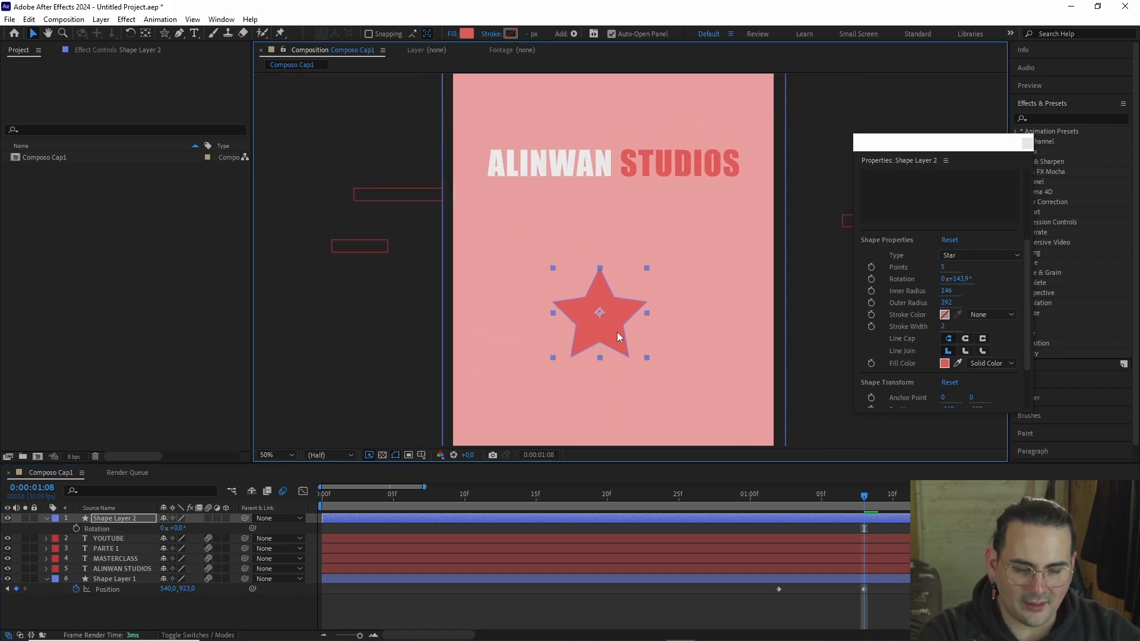
{"action": "scroll", "coordinate": [617, 329], "scroll_direction": "down", "scroll_amount": 1}
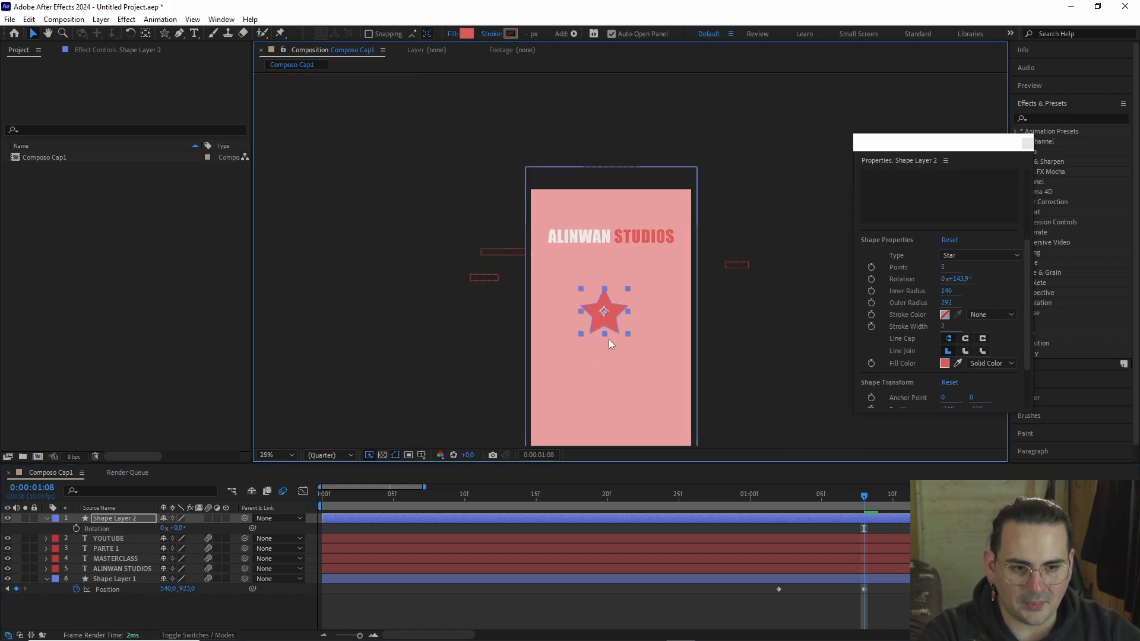
{"action": "left_click_drag", "start_coordinate": [609, 322], "coordinate": [606, 268]}
{"action": "scroll", "coordinate": [600, 371], "scroll_direction": "up", "scroll_amount": 1}
{"action": "key", "text": "s"}
{"action": "left_click_drag", "start_coordinate": [177, 529], "coordinate": [86, 528]}
{"action": "left_click_drag", "start_coordinate": [564, 327], "coordinate": [484, 328]}
{"action": "key", "text": "comma"}
{"action": "key", "text": "comma"}
{"action": "left_click_drag", "start_coordinate": [595, 305], "coordinate": [586, 304]}
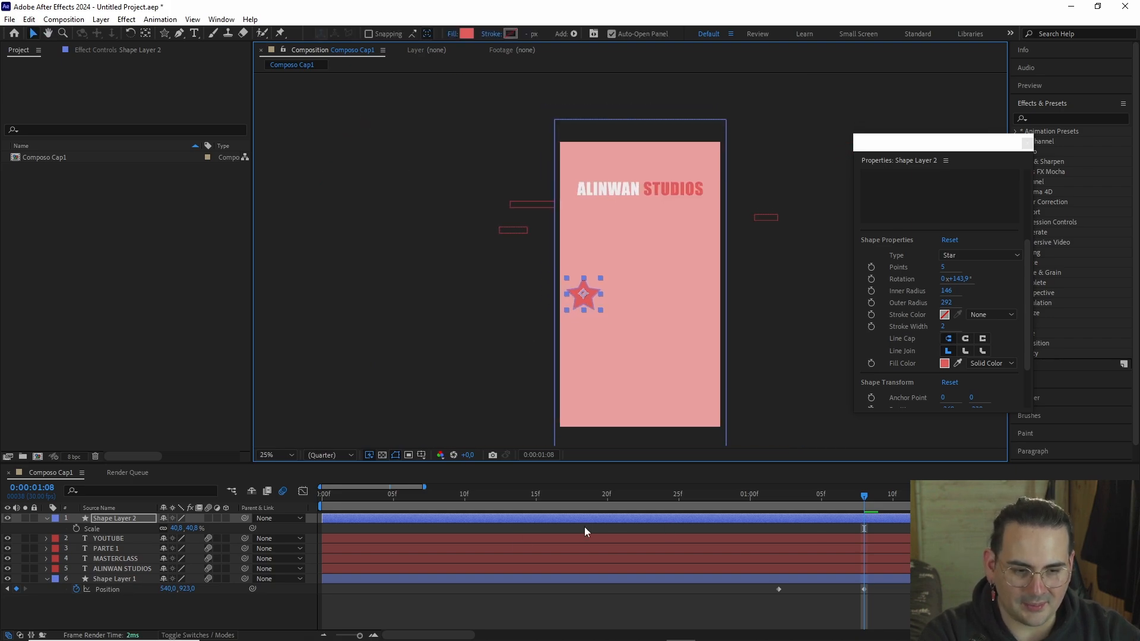
- Preview the composition from its first frame to check how the star sits in the animation
{"action": "scroll", "coordinate": [617, 516], "scroll_direction": "down", "scroll_amount": 3}
{"action": "key", "text": "Home"}
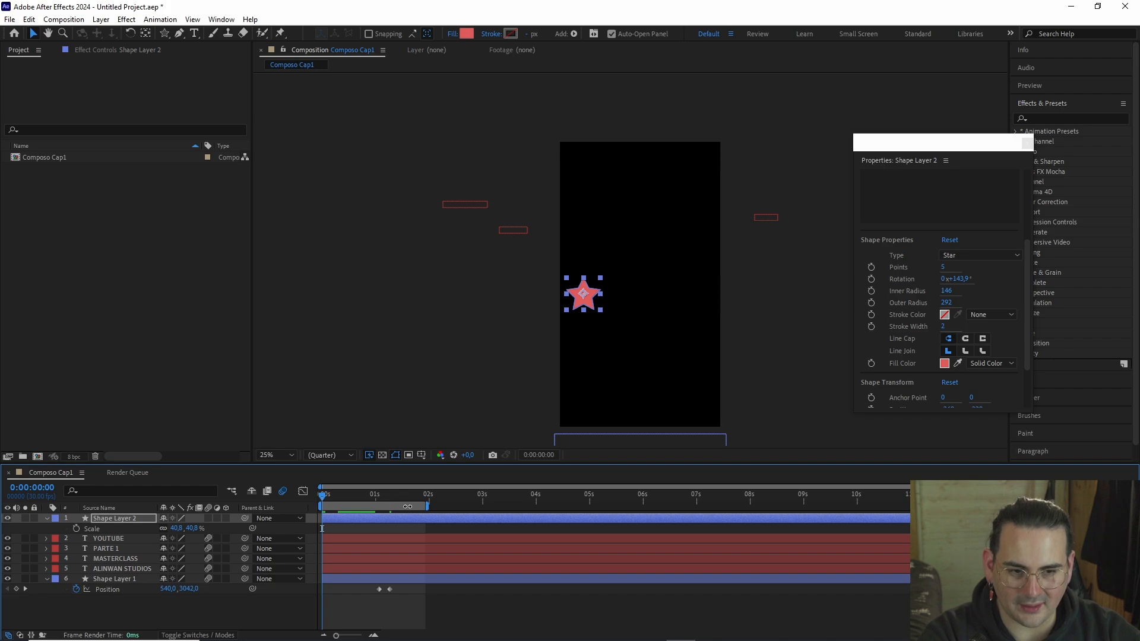
{"action": "key", "text": "space"}
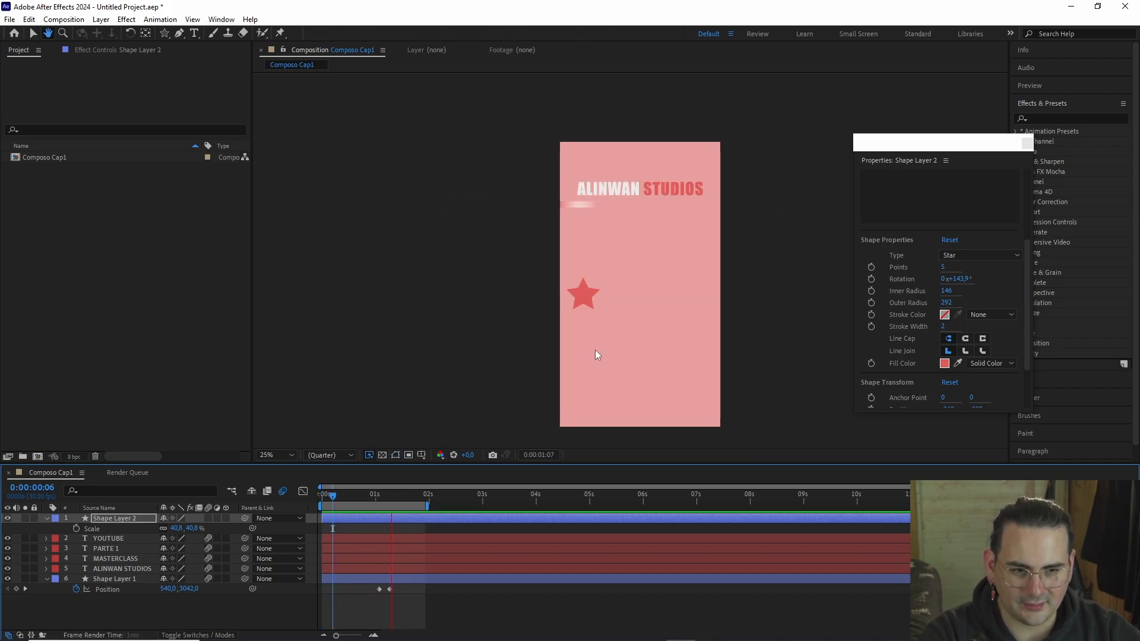
- Move the star farther down along the frame's left edge, well below the ALINWAN STUDIOS title
{"action": "left_click", "coordinate": [586, 303]}
{"action": "left_click_drag", "start_coordinate": [589, 301], "coordinate": [589, 192]}
{"action": "left_click_drag", "start_coordinate": [588, 234], "coordinate": [589, 329]}
{"action": "scroll", "coordinate": [584, 356], "scroll_direction": "up", "scroll_amount": 1}
{"action": "scroll", "coordinate": [584, 355], "scroll_direction": "down", "scroll_amount": 1}
{"action": "scroll", "coordinate": [596, 380], "scroll_direction": "up", "scroll_amount": 1}
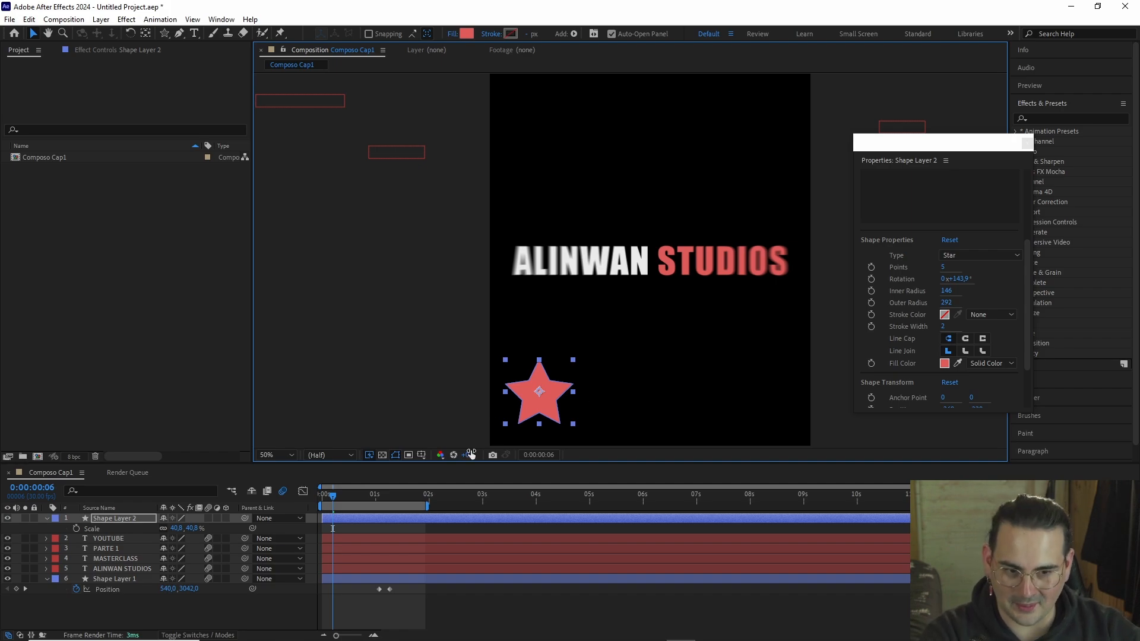
- Nudge the star slightly left and reduce its scale to 22%
{"action": "key", "text": "p"}
{"action": "mouse_move", "coordinate": [171, 539]}
{"action": "left_mouse_down"}
{"action": "mouse_move", "coordinate": [161, 532]}
{"action": "mouse_move", "coordinate": [174, 533]}
{"action": "left_mouse_up"}
{"action": "key", "text": "s"}
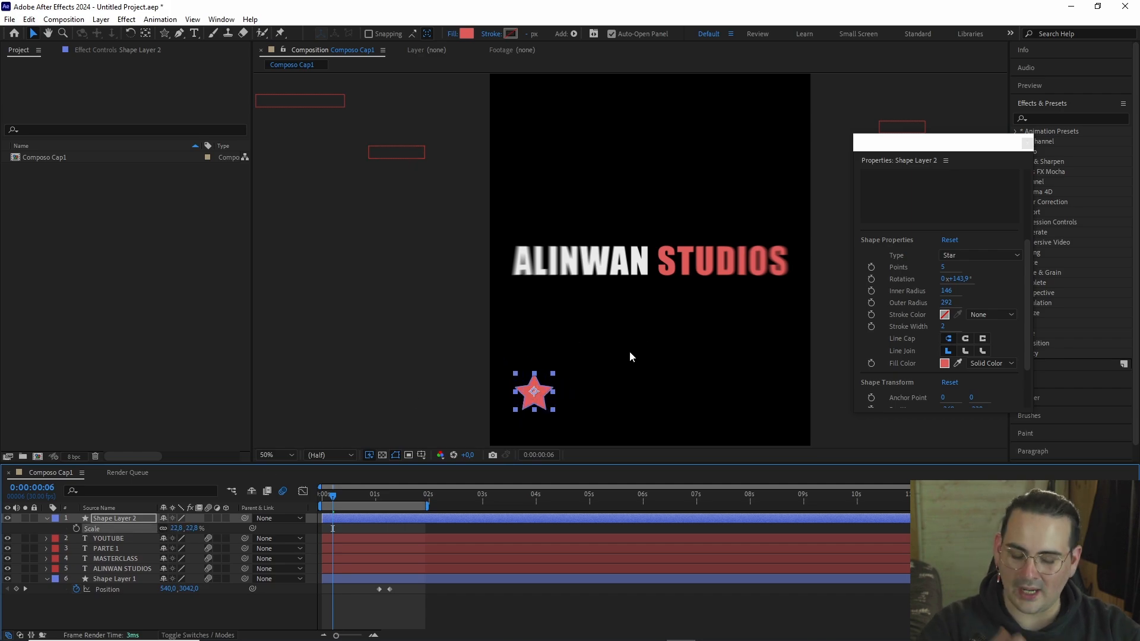
- At 0:00:01:05, move the star just outside the frame below its bottom-left corner and select its layer
{"action": "left_click_drag", "start_coordinate": [331, 502], "coordinate": [384, 500]}
{"action": "scroll", "coordinate": [595, 368], "scroll_direction": "down", "scroll_amount": 1}
{"action": "scroll", "coordinate": [593, 342], "scroll_direction": "up", "scroll_amount": 1}
{"action": "left_click_drag", "start_coordinate": [591, 345], "coordinate": [640, 309]}
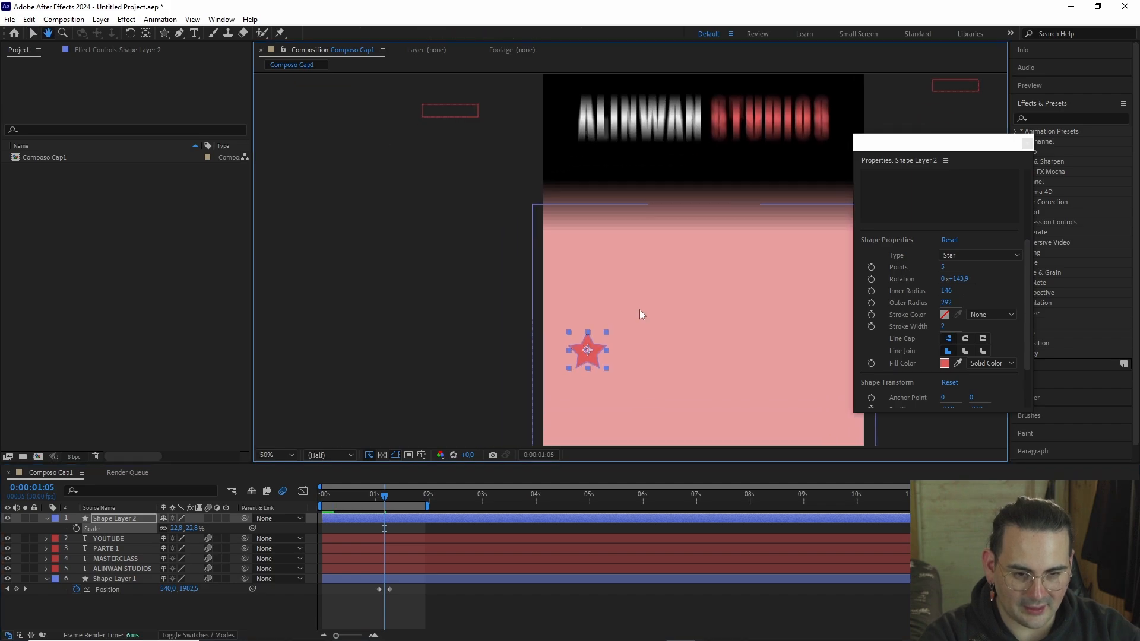
{"action": "left_click_drag", "start_coordinate": [594, 360], "coordinate": [575, 451]}
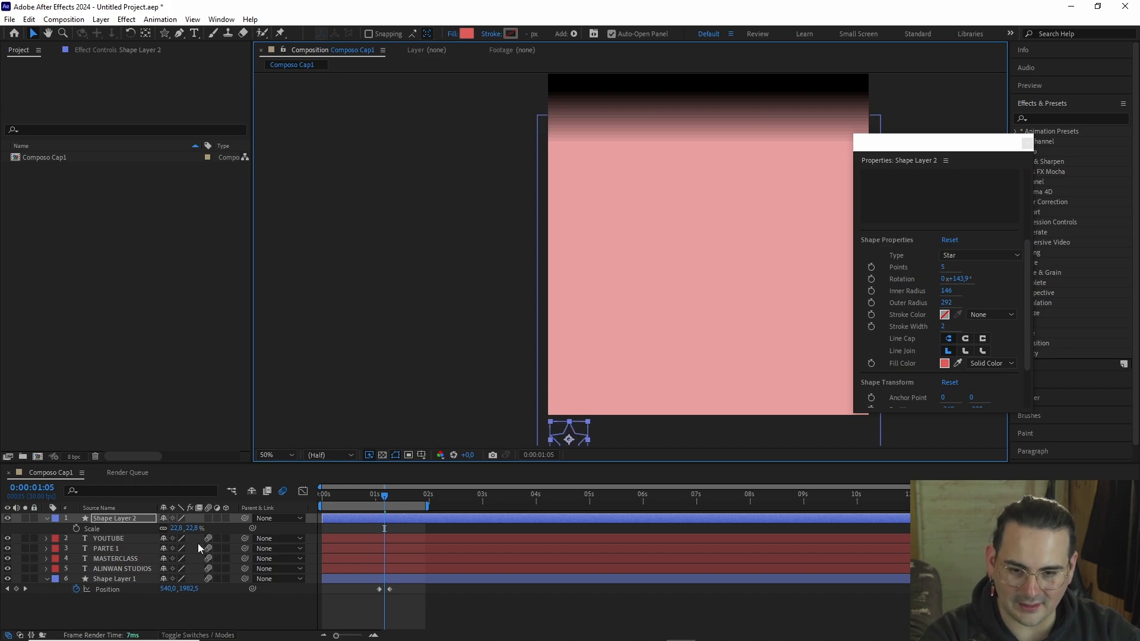
{"action": "left_click", "coordinate": [142, 518]}
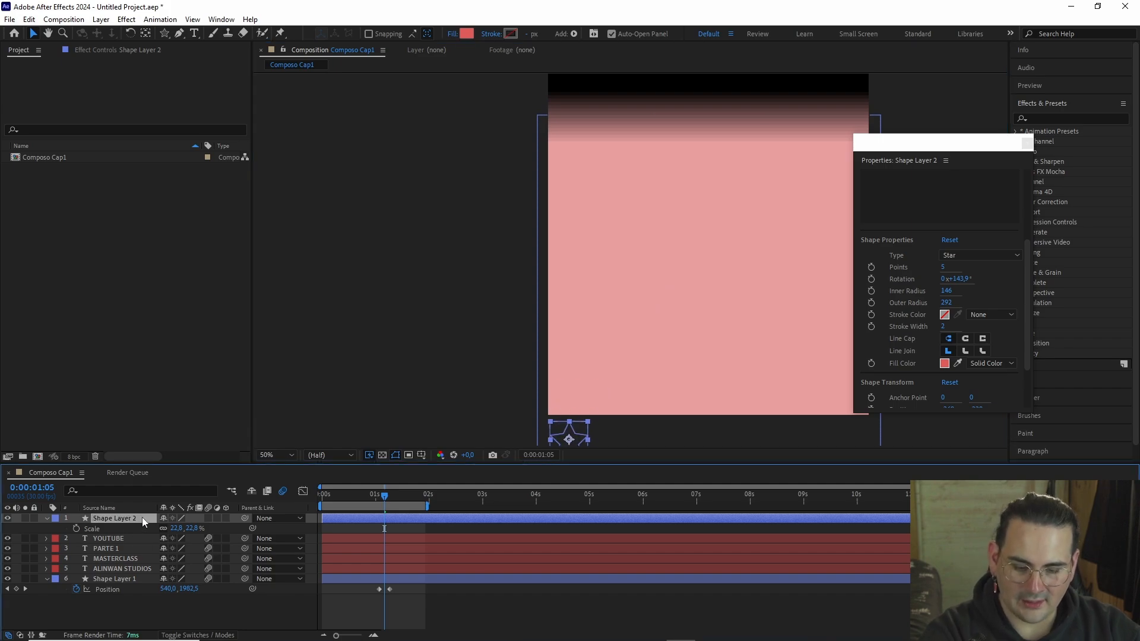
- Keyframe the star's position below the frame at 0:00:01:05, then move it straight up past the frame's upper edge at 0:00:01:12 and preview
{"action": "key", "text": "p"}
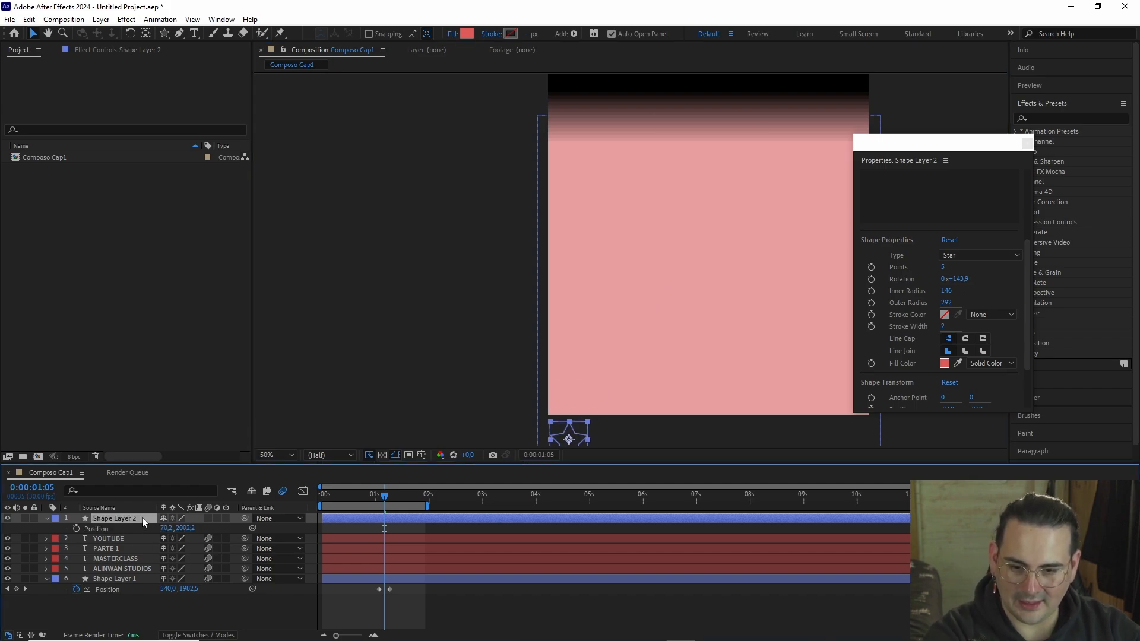
{"action": "left_click", "coordinate": [76, 528]}
{"action": "scroll", "coordinate": [397, 565], "scroll_direction": "up", "scroll_amount": 2}
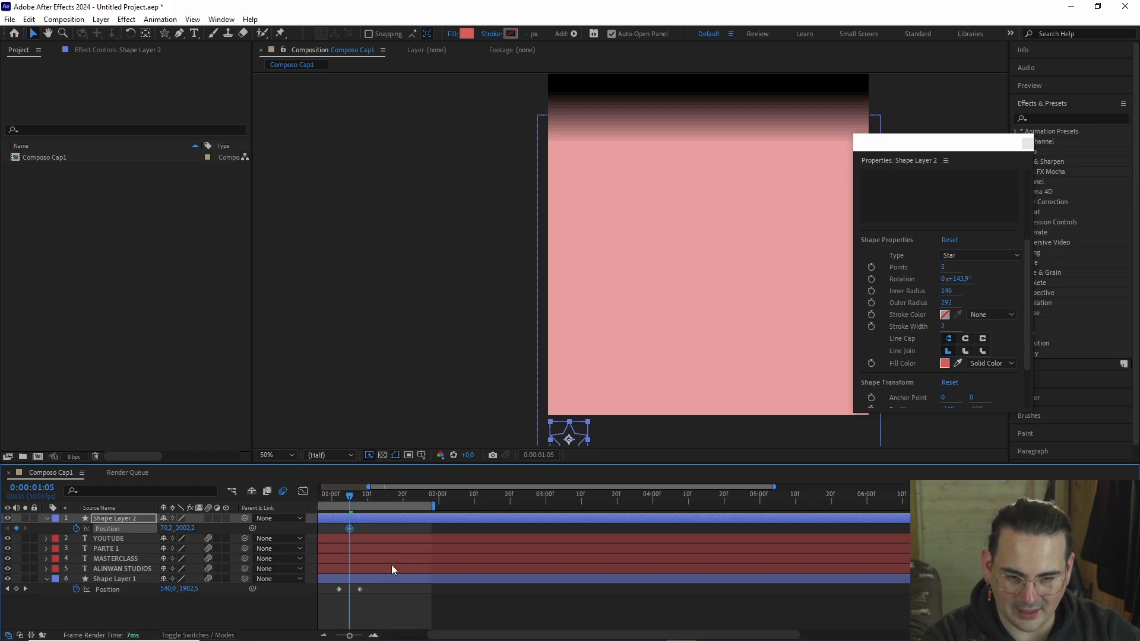
{"action": "scroll", "coordinate": [373, 565], "scroll_direction": "left", "scroll_amount": 2}
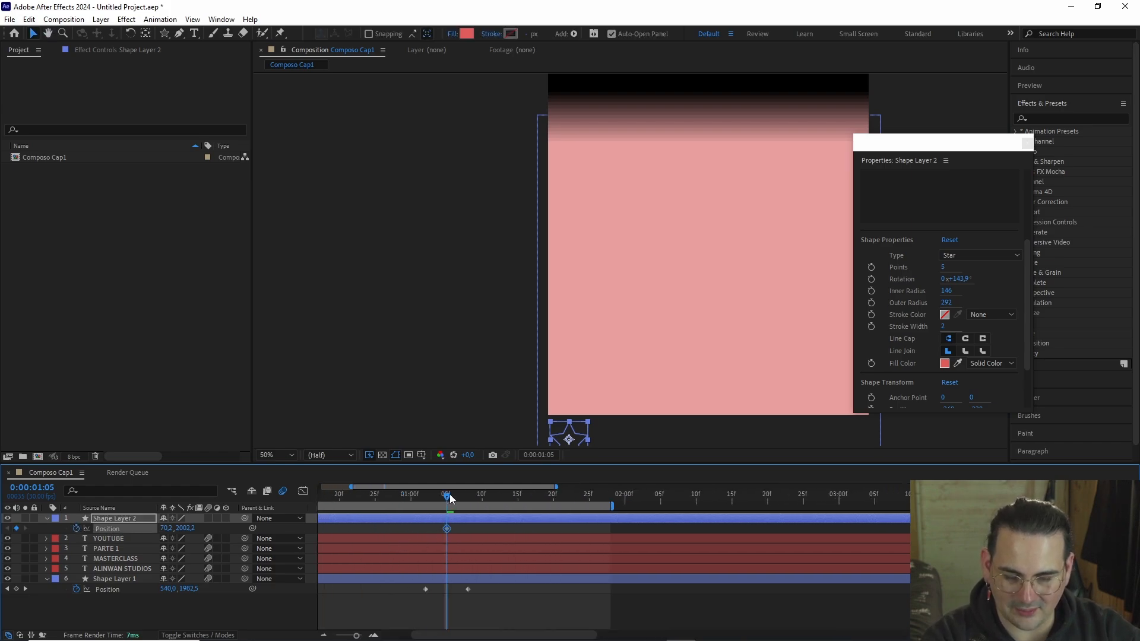
{"action": "left_click_drag", "start_coordinate": [450, 498], "coordinate": [496, 499]}
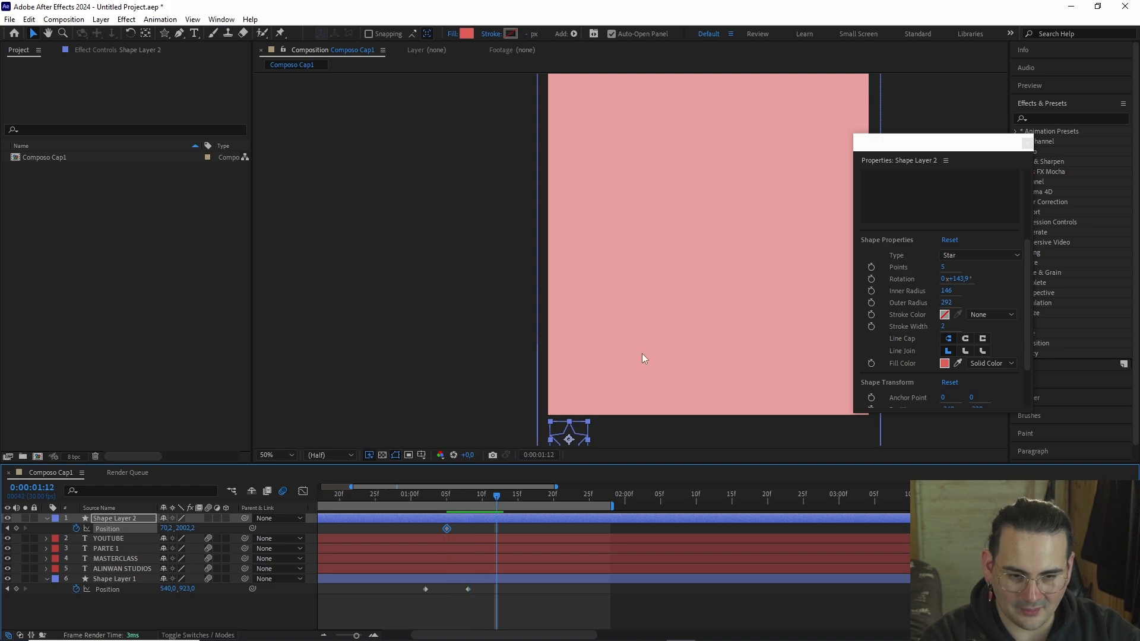
{"action": "scroll", "coordinate": [618, 350], "scroll_direction": "down", "scroll_amount": 2}
{"action": "left_click_drag", "start_coordinate": [591, 385], "coordinate": [612, 275]}
{"action": "key", "text": "ctrl+z"}
{"action": "left_click_drag", "start_coordinate": [591, 394], "coordinate": [601, 93]}
{"action": "key", "text": "space"}
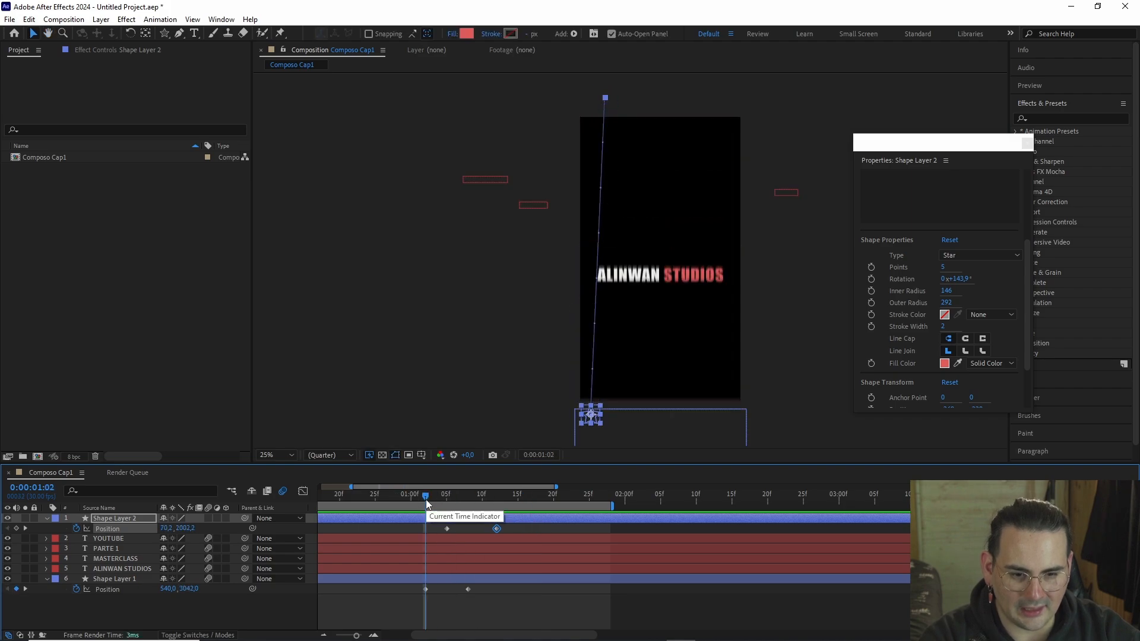
- Slow the star's rise by moving its ending position keyframe to 0:00:01:18, and preview the motion
{"action": "left_click_drag", "start_coordinate": [497, 529], "coordinate": [539, 529]}
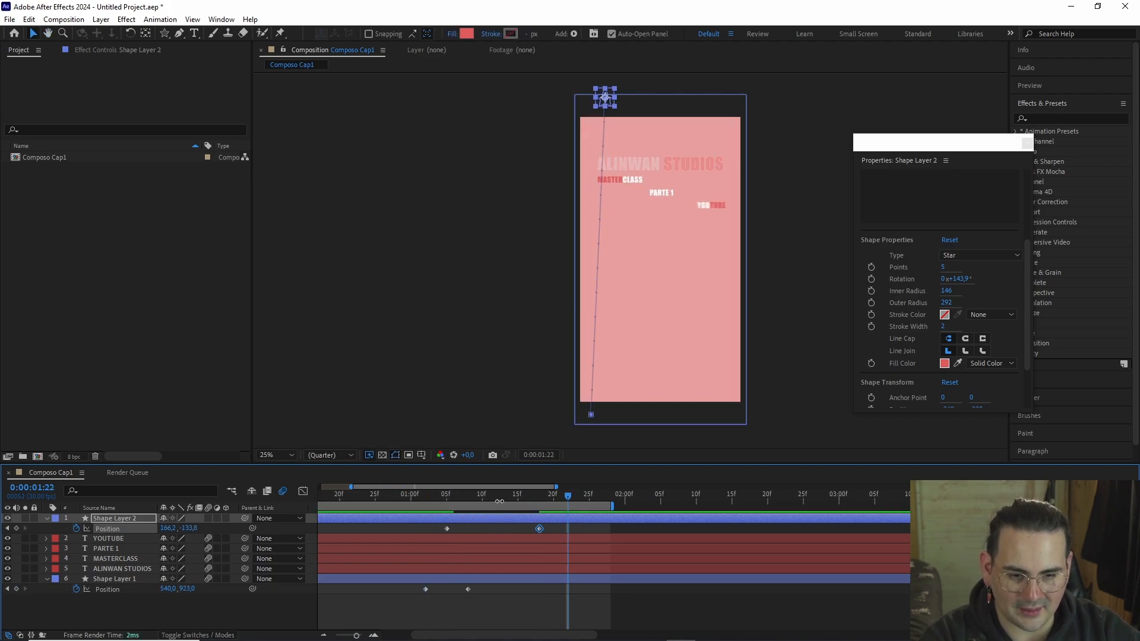
{"action": "mouse_move", "coordinate": [438, 529]}
{"action": "left_mouse_down"}
{"action": "mouse_move", "coordinate": [425, 529]}
{"action": "mouse_move", "coordinate": [446, 529]}
{"action": "left_mouse_up"}
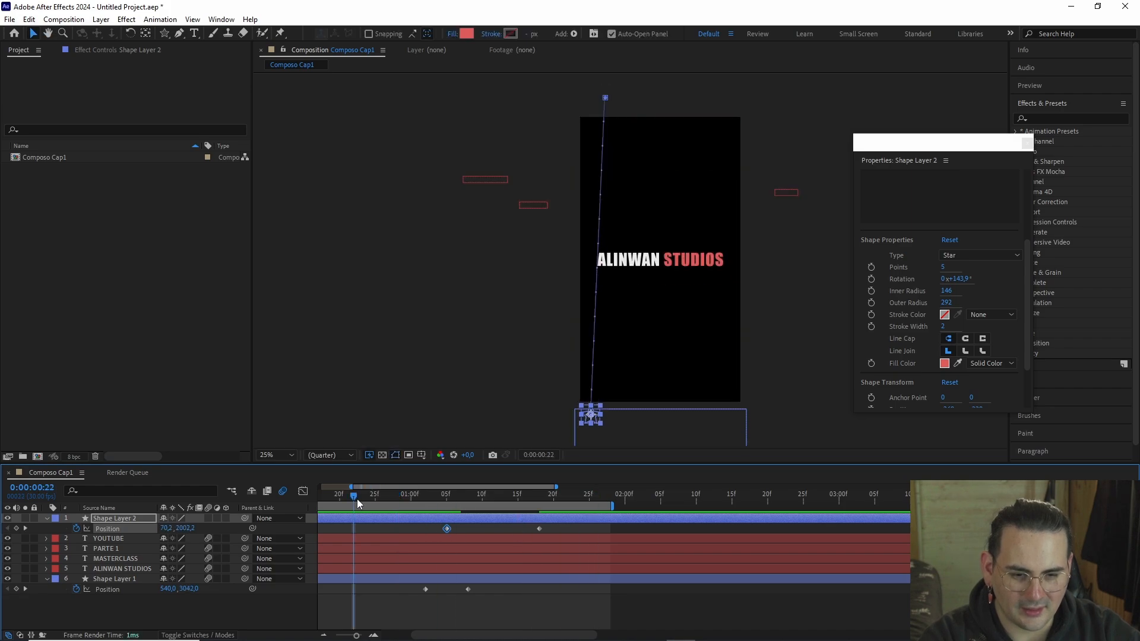
{"action": "key", "text": "space"}
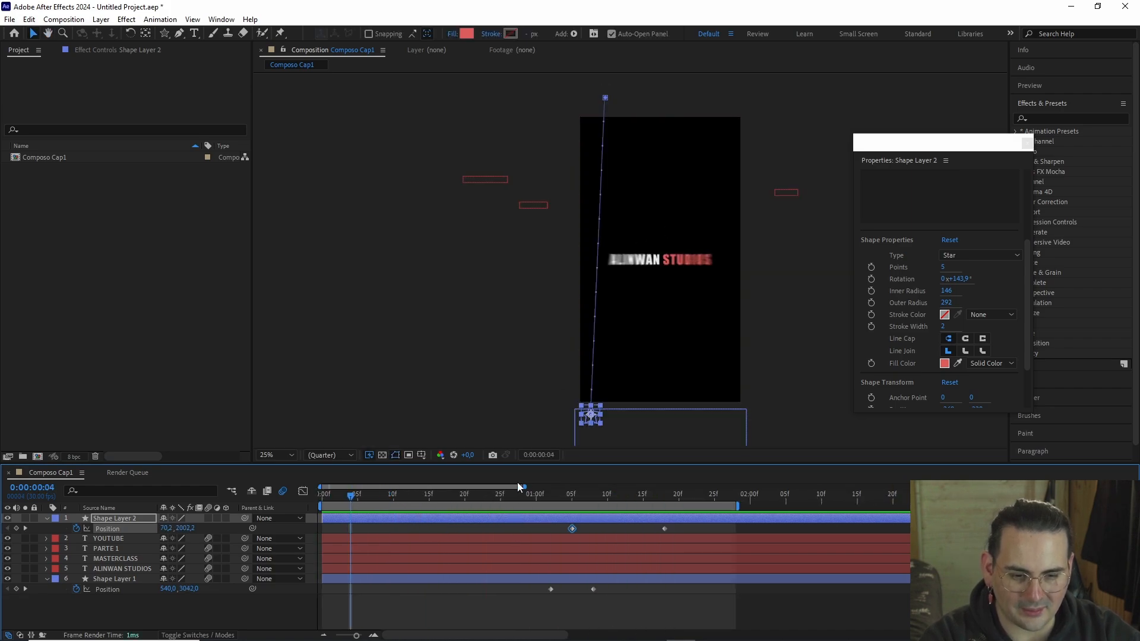
- Extend the work area to just past three seconds and delay the ALINWAN STUDIOS opacity keyframes to end at about 0:00:03:03
{"action": "scroll", "coordinate": [570, 510], "scroll_direction": "down", "scroll_amount": 2}
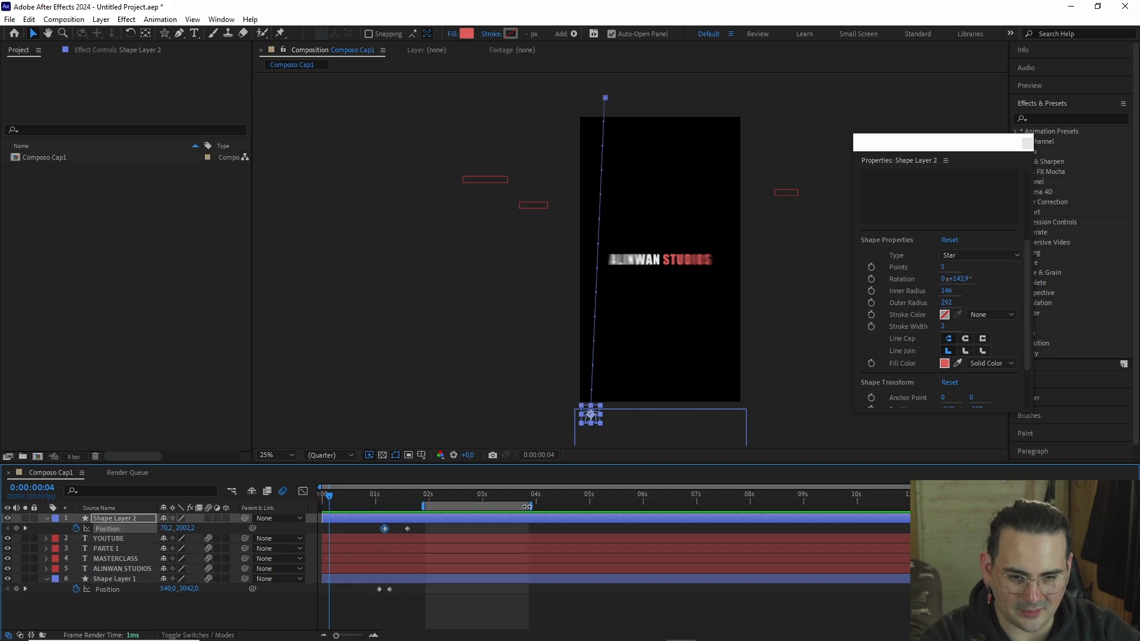
{"action": "left_click_drag", "start_coordinate": [430, 506], "coordinate": [505, 506]}
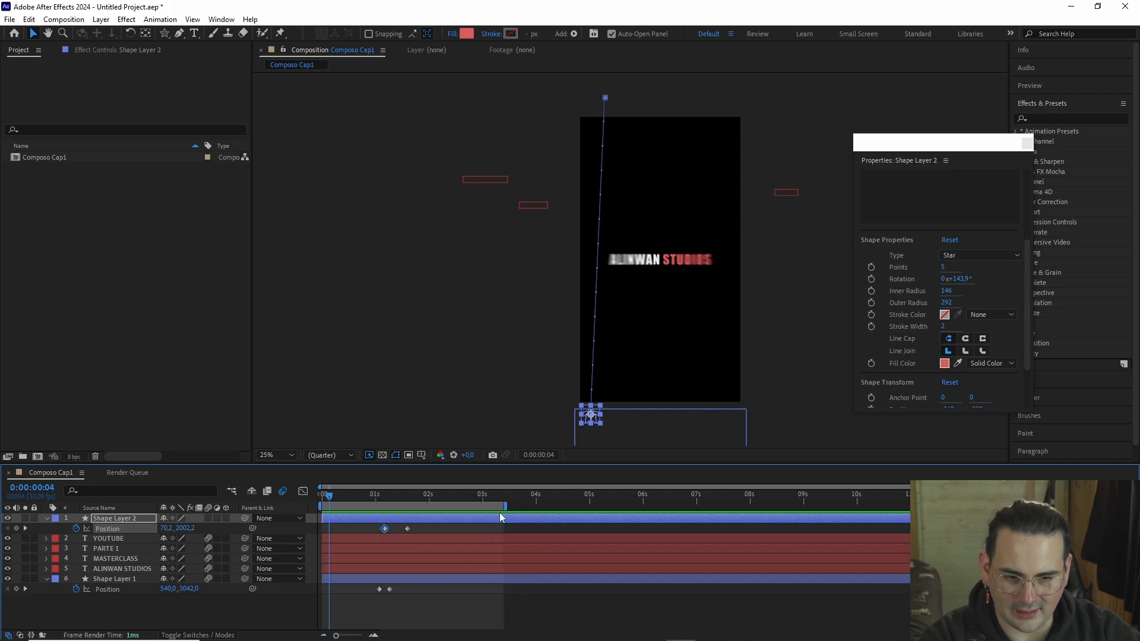
{"action": "left_click", "coordinate": [127, 569]}
{"action": "key", "text": "u"}
{"action": "left_click_drag", "start_coordinate": [440, 580], "coordinate": [485, 584]}
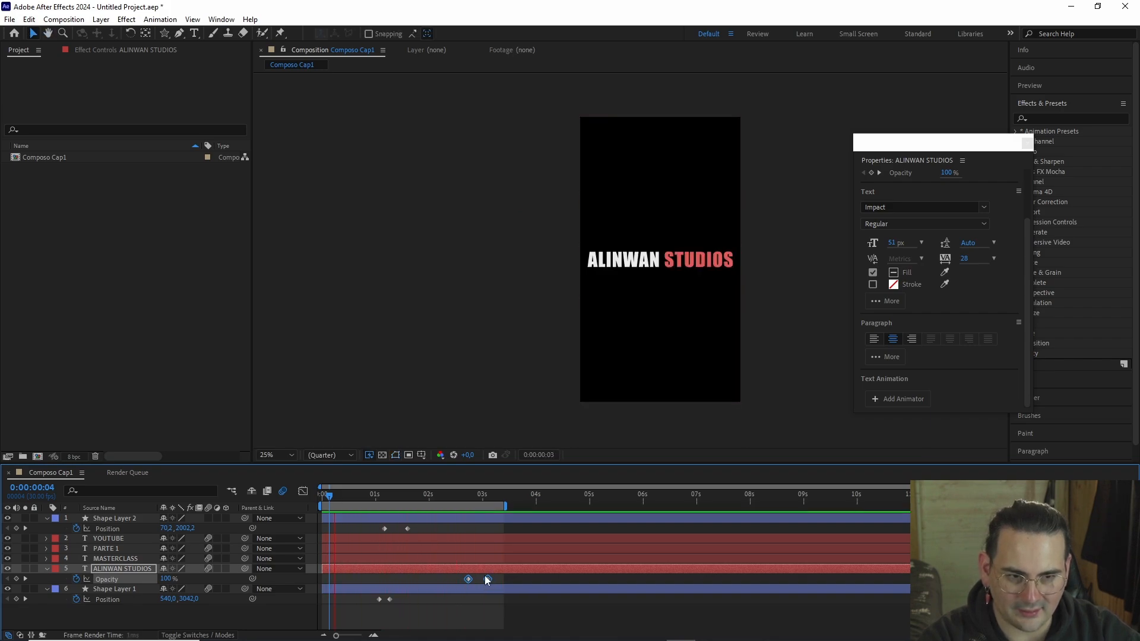
{"action": "key", "text": "space"}
{"action": "left_click_drag", "start_coordinate": [506, 506], "coordinate": [494, 506]}
{"action": "key", "text": "space"}
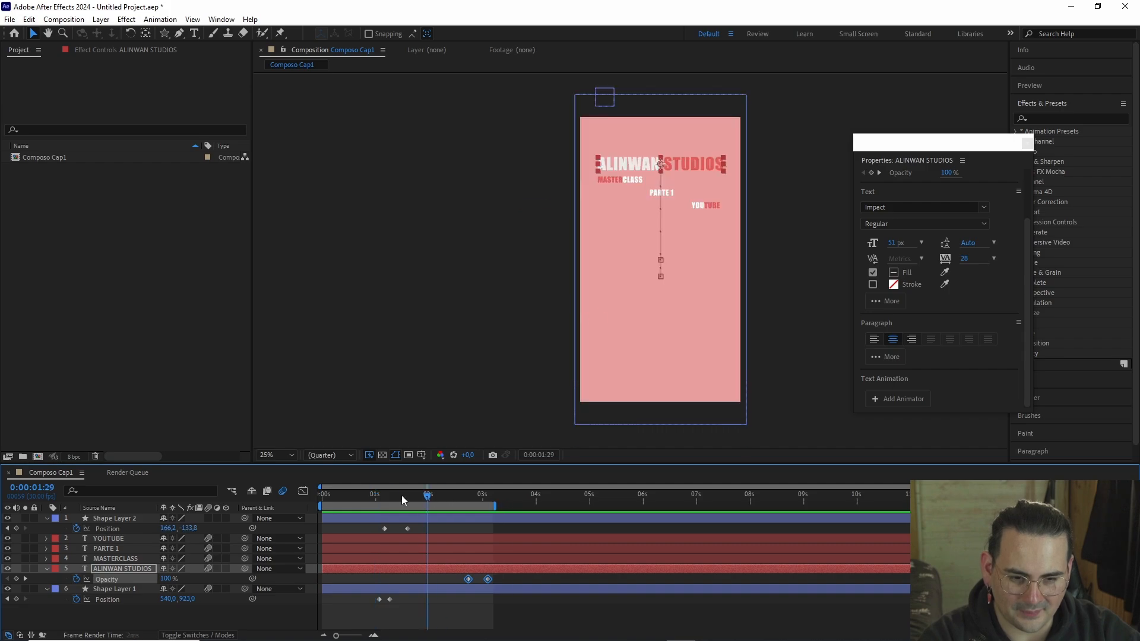
- Check the star's entry around 0:00:01:06 and set its first rotation keyframe at 0:00:01:05
{"action": "left_click", "coordinate": [407, 528]}
{"action": "left_click_drag", "start_coordinate": [386, 526], "coordinate": [386, 504]}
{"action": "scroll", "coordinate": [633, 332], "scroll_direction": "up", "scroll_amount": 1}
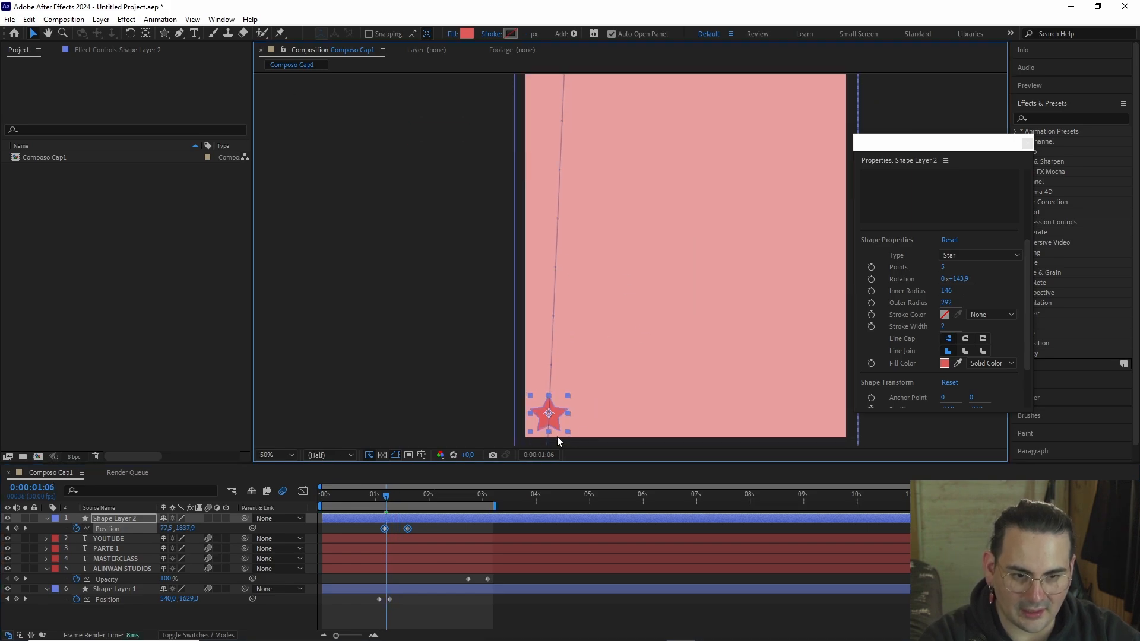
{"action": "mouse_move", "coordinate": [386, 504]}
{"action": "left_mouse_down"}
{"action": "mouse_move", "coordinate": [397, 506]}
{"action": "mouse_move", "coordinate": [384, 504]}
{"action": "left_mouse_up"}
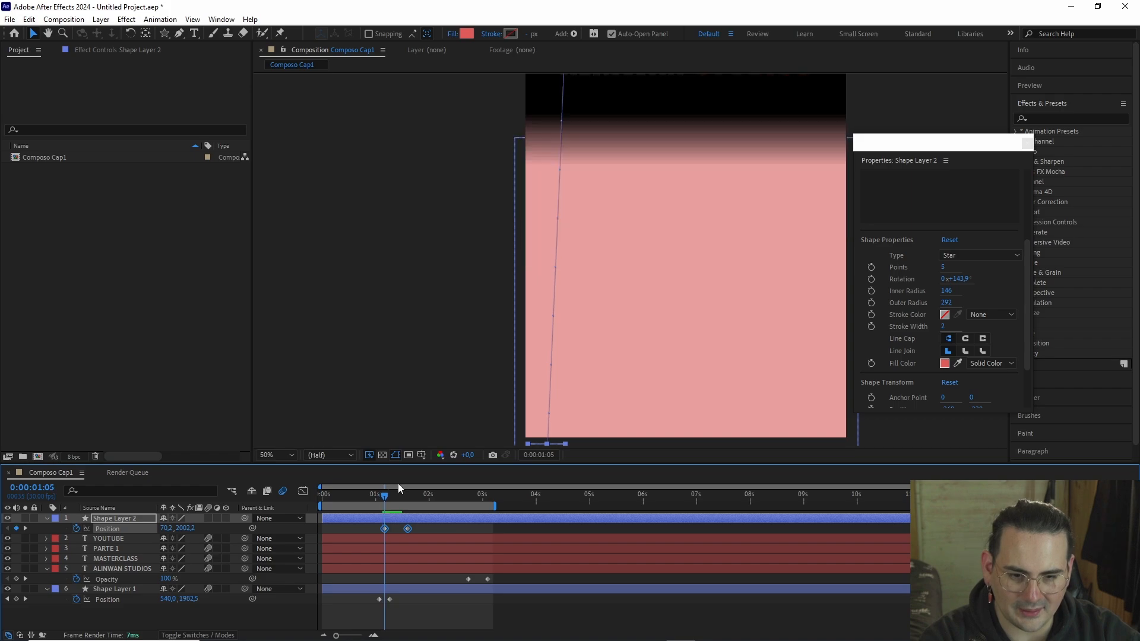
{"action": "left_click_drag", "start_coordinate": [580, 327], "coordinate": [564, 383]}
{"action": "scroll", "coordinate": [565, 382], "scroll_direction": "down", "scroll_amount": 1}
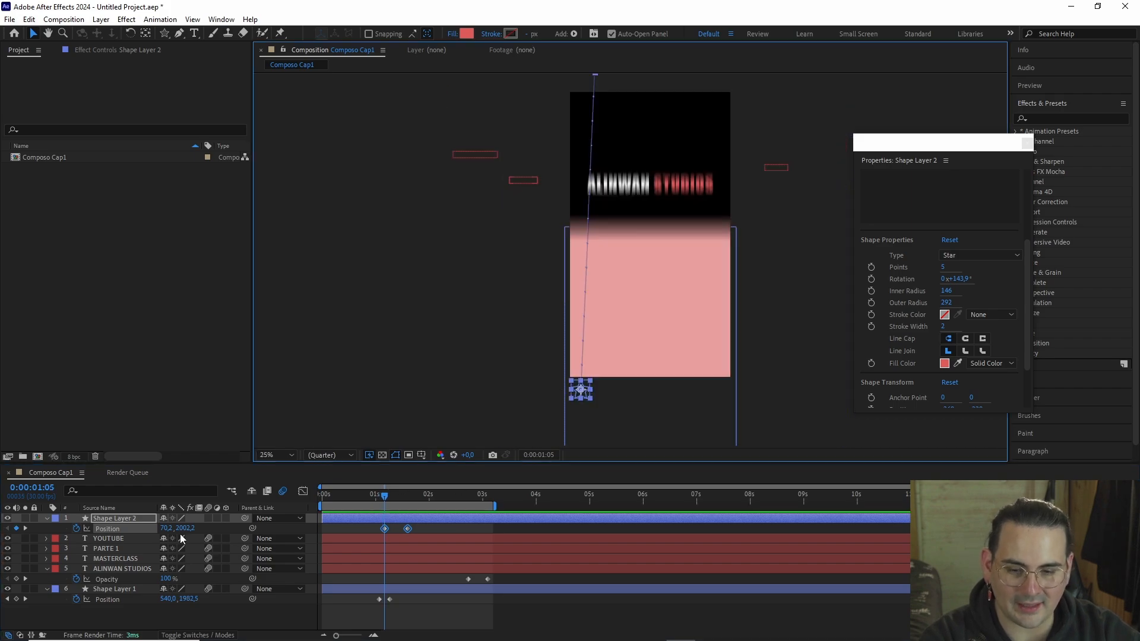
{"action": "key", "text": "r"}
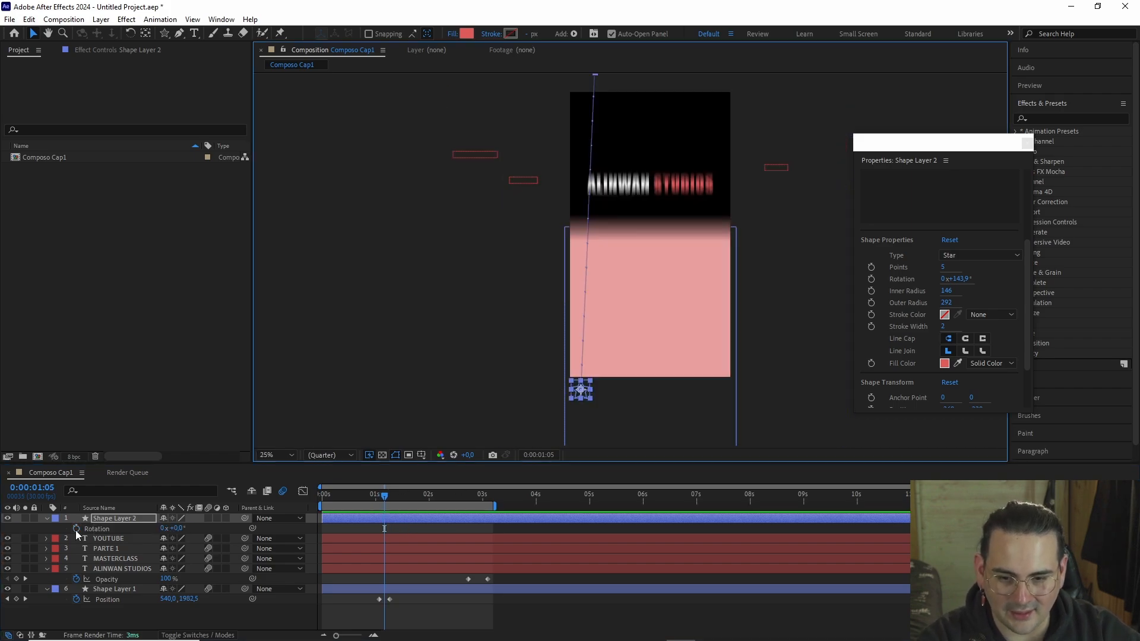
{"action": "left_click", "coordinate": [76, 529]}
{"action": "scroll", "coordinate": [454, 539], "scroll_direction": "up", "scroll_amount": 3}
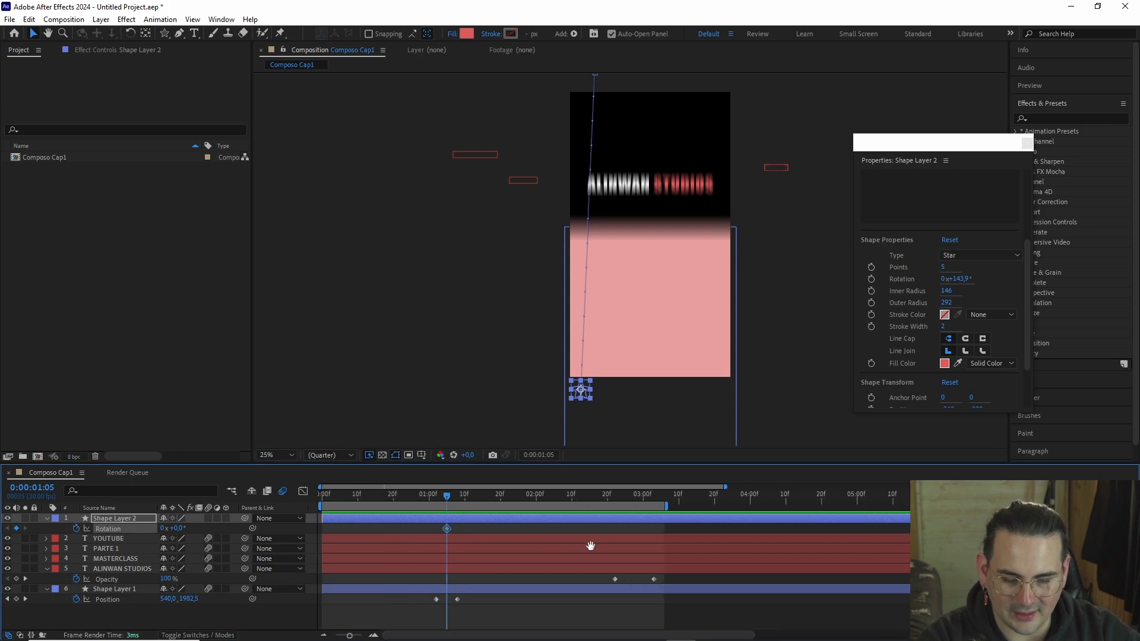
- Align with the star's last position keyframe at 0:00:01:18 and set its rotation there to 1x+17°
{"action": "key", "text": "shift+p"}
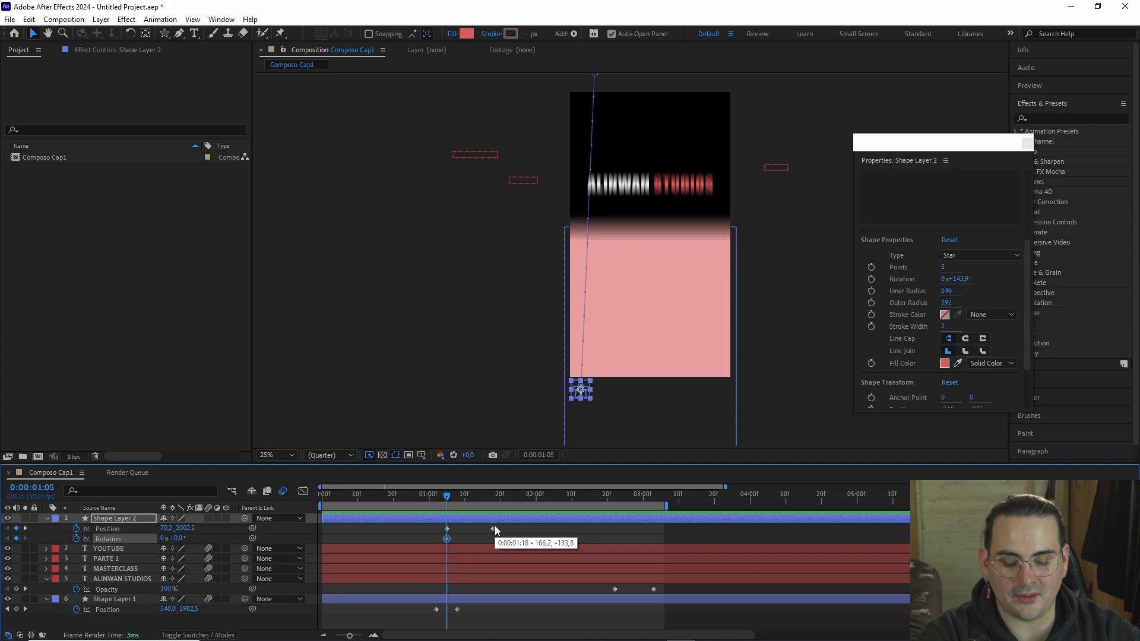
{"action": "key", "text": "Page_Down"}
{"action": "left_click_drag", "start_coordinate": [465, 503], "coordinate": [492, 500]}
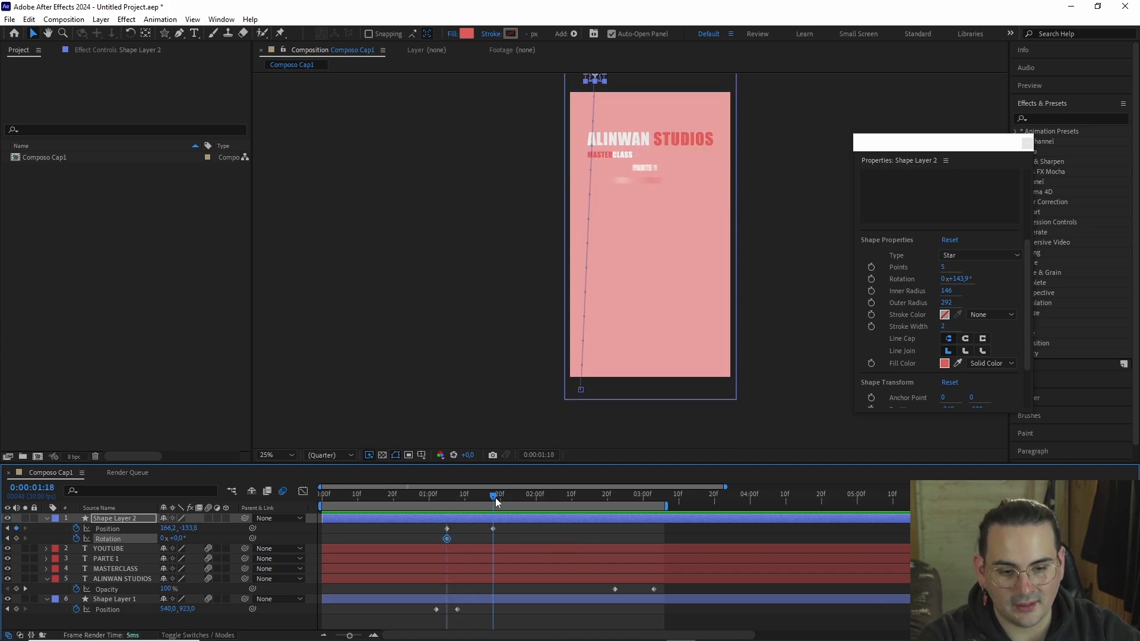
{"action": "left_click_drag", "start_coordinate": [644, 301], "coordinate": [642, 311]}
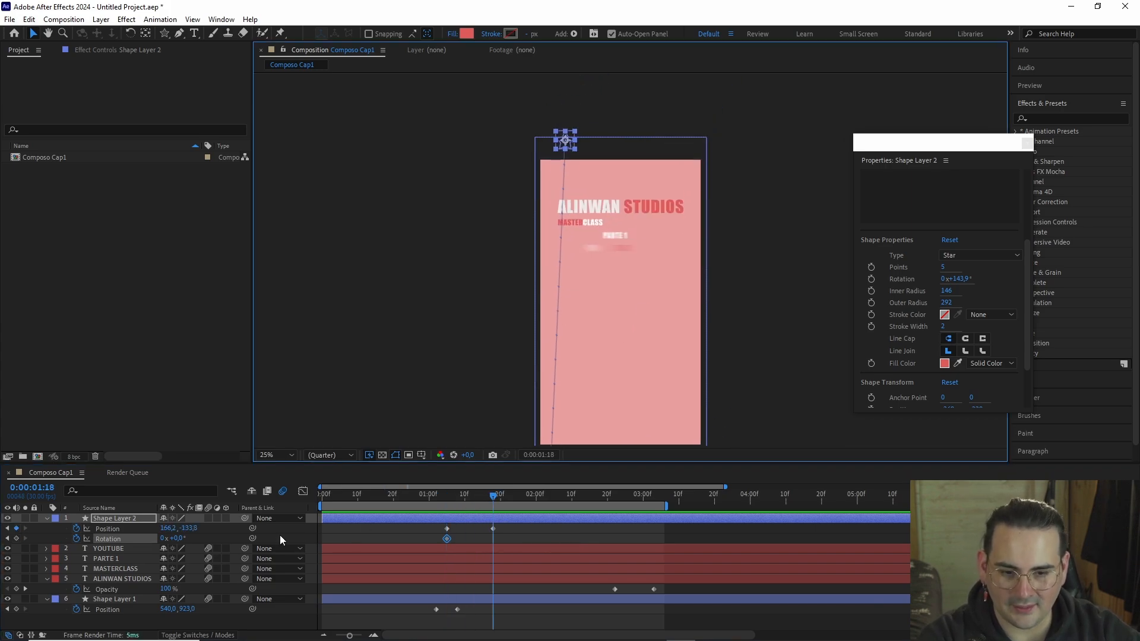
{"action": "left_click_drag", "start_coordinate": [177, 538], "coordinate": [405, 541]}
{"action": "left_click_drag", "start_coordinate": [486, 500], "coordinate": [440, 497]}
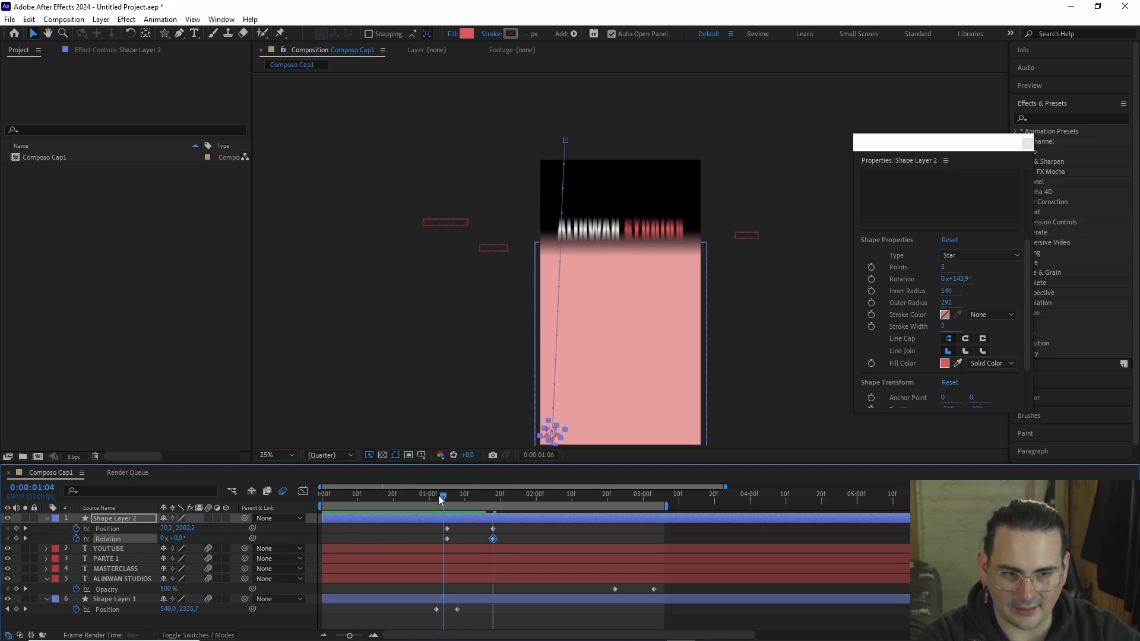
- Preview the star spinning as it rises, replaying from about 0:00:00:25 and inspecting its middle frames
{"action": "key", "text": "space"}
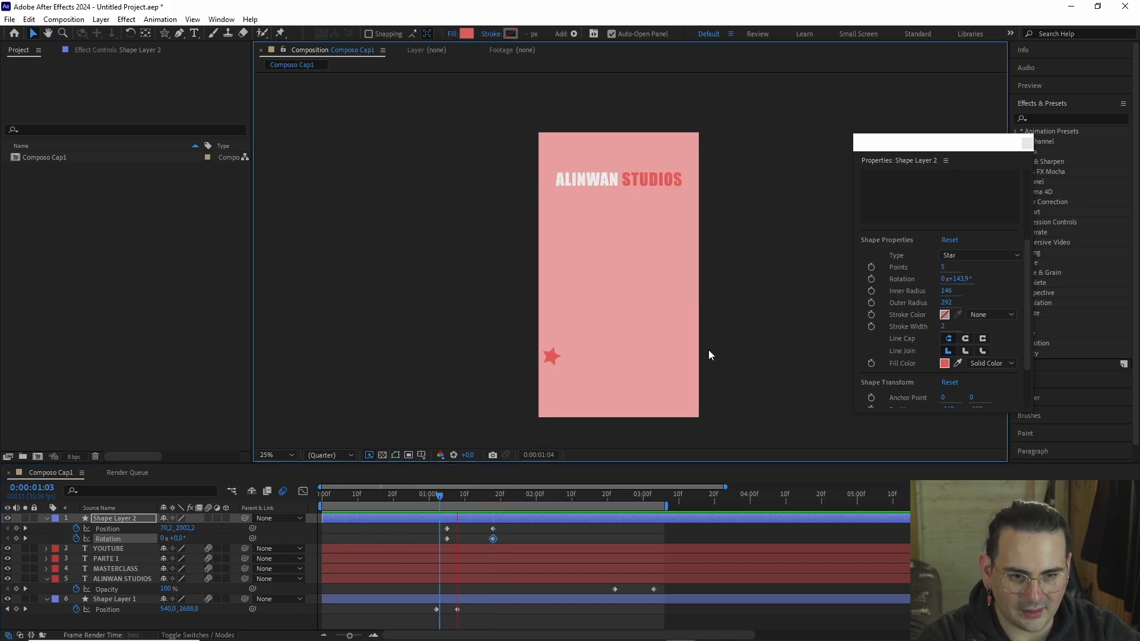
{"action": "left_click", "coordinate": [413, 498]}
{"action": "key", "text": "space"}
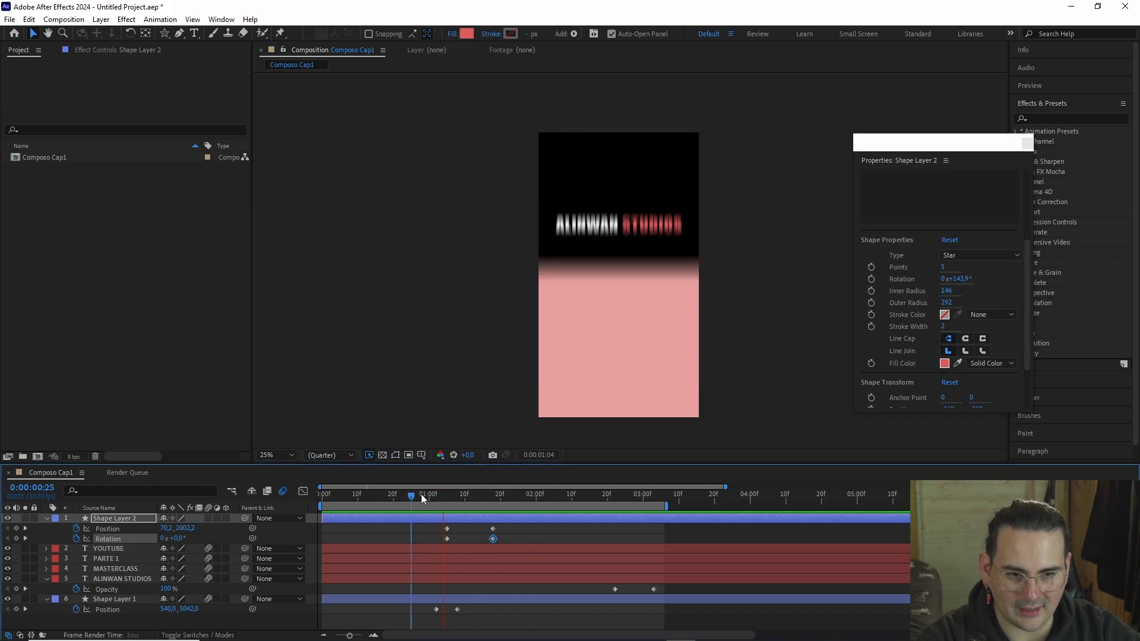
{"action": "key", "text": "space"}
{"action": "mouse_move", "coordinate": [451, 500]}
{"action": "left_mouse_down"}
{"action": "mouse_move", "coordinate": [407, 496]}
{"action": "mouse_move", "coordinate": [468, 498]}
{"action": "left_mouse_up"}
{"action": "key", "text": "space"}
{"action": "left_click", "coordinate": [447, 498]}
- Try to curve the star's motion path by shifting the star inward at 0:00:01:11 and adjusting the new path point
{"action": "scroll", "coordinate": [623, 296], "scroll_direction": "up", "scroll_amount": 2}
{"action": "left_click_drag", "start_coordinate": [568, 276], "coordinate": [639, 314]}
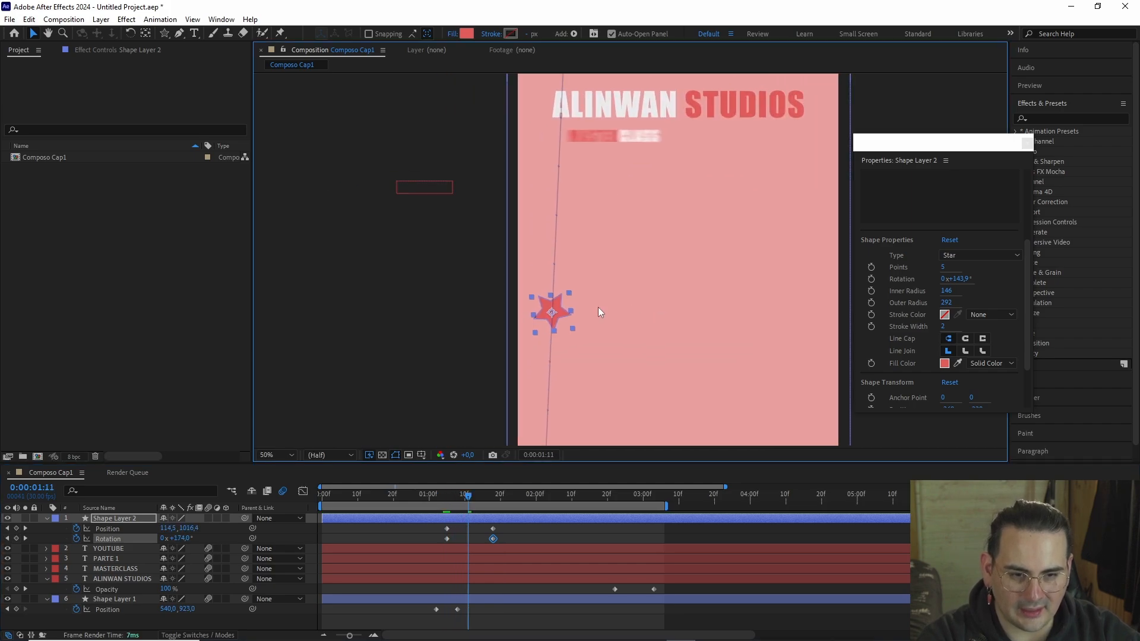
{"action": "left_click_drag", "start_coordinate": [567, 320], "coordinate": [598, 309]}
{"action": "scroll", "coordinate": [619, 327], "scroll_direction": "down", "scroll_amount": 2}
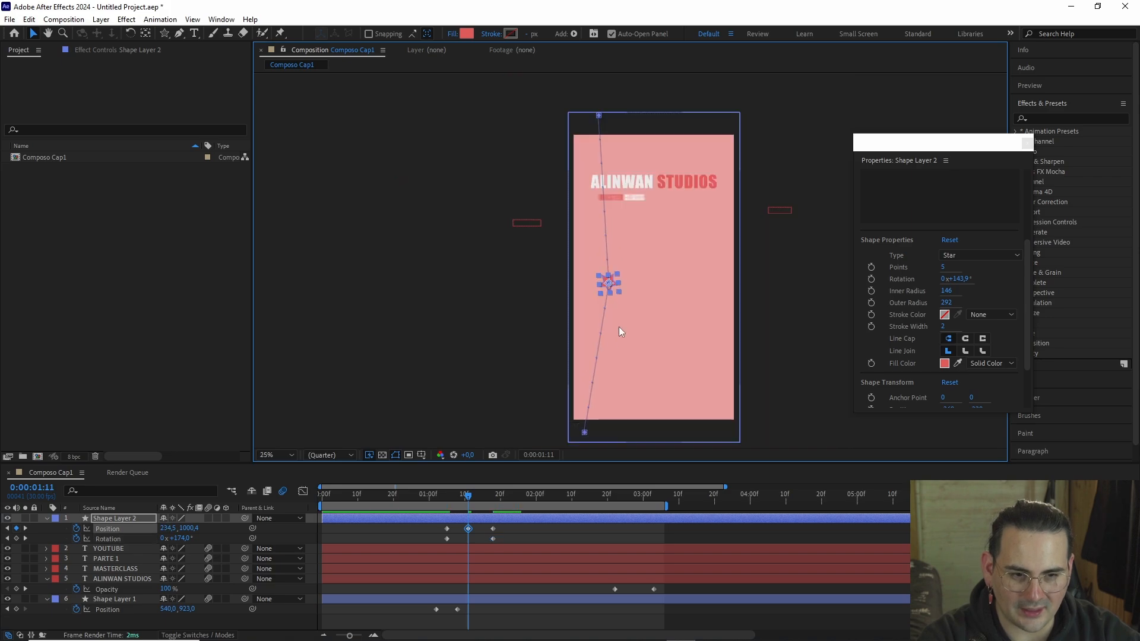
{"action": "mouse_move", "coordinate": [468, 496]}
{"action": "left_mouse_down"}
{"action": "mouse_move", "coordinate": [453, 497]}
{"action": "mouse_move", "coordinate": [477, 491]}
{"action": "left_mouse_up"}
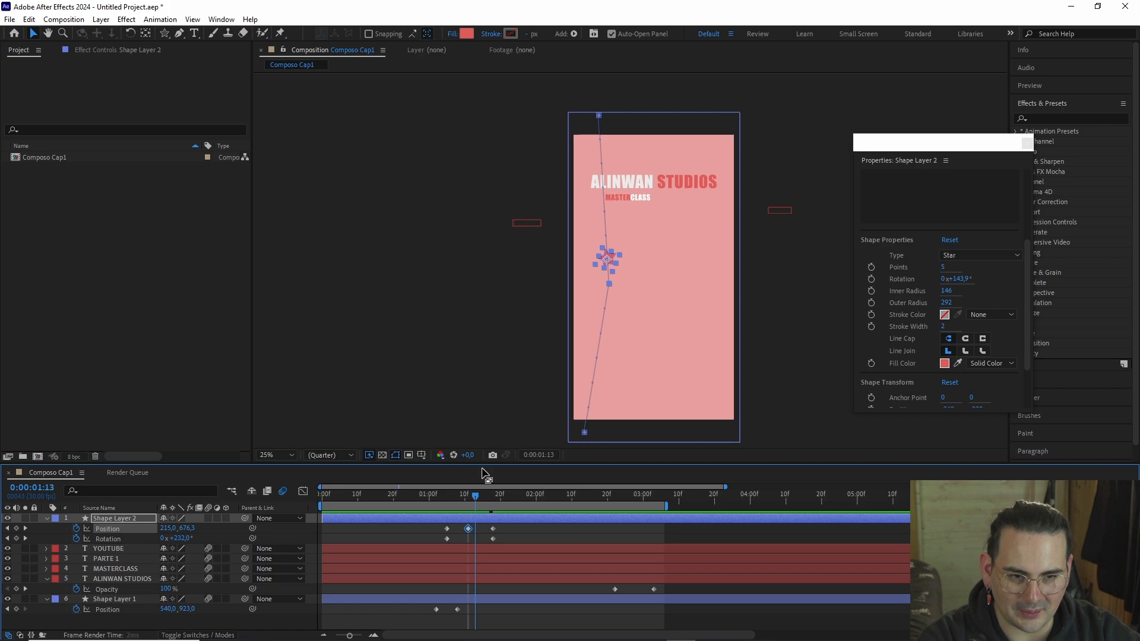
{"action": "scroll", "coordinate": [607, 347], "scroll_direction": "up", "scroll_amount": 2}
{"action": "scroll", "coordinate": [607, 348], "scroll_direction": "up", "scroll_amount": 2}
{"action": "left_click_drag", "start_coordinate": [544, 356], "coordinate": [534, 356]}
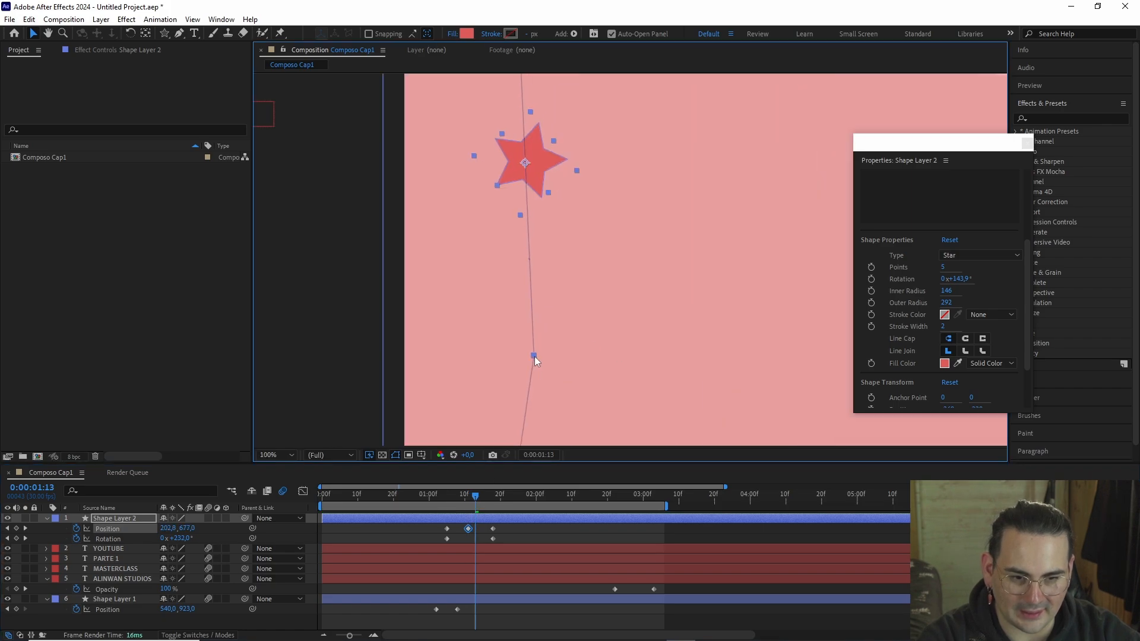
- Undo the added midpoint and the changes to the star's motion path
{"action": "key", "text": "j"}
{"action": "key", "text": "ctrl+z"}
{"action": "key", "text": "ctrl+z"}
{"action": "key", "text": "ctrl+z"}
{"action": "key", "text": "ctrl+z"}
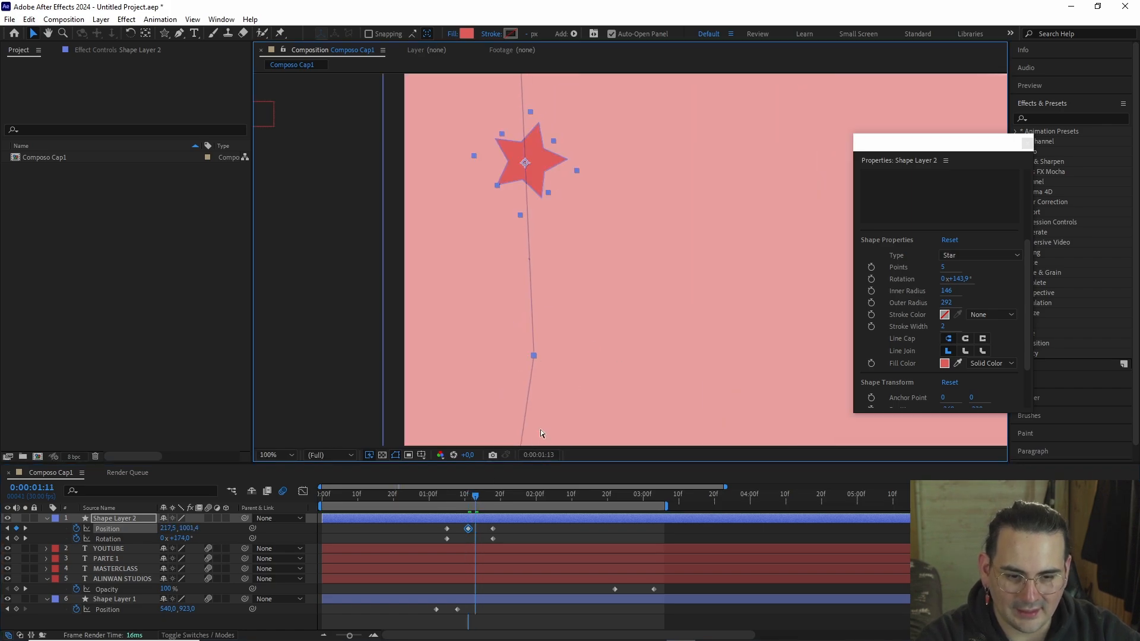
{"action": "scroll", "coordinate": [534, 402], "scroll_direction": "down", "scroll_amount": 1}
{"action": "scroll", "coordinate": [533, 401], "scroll_direction": "down", "scroll_amount": 5}
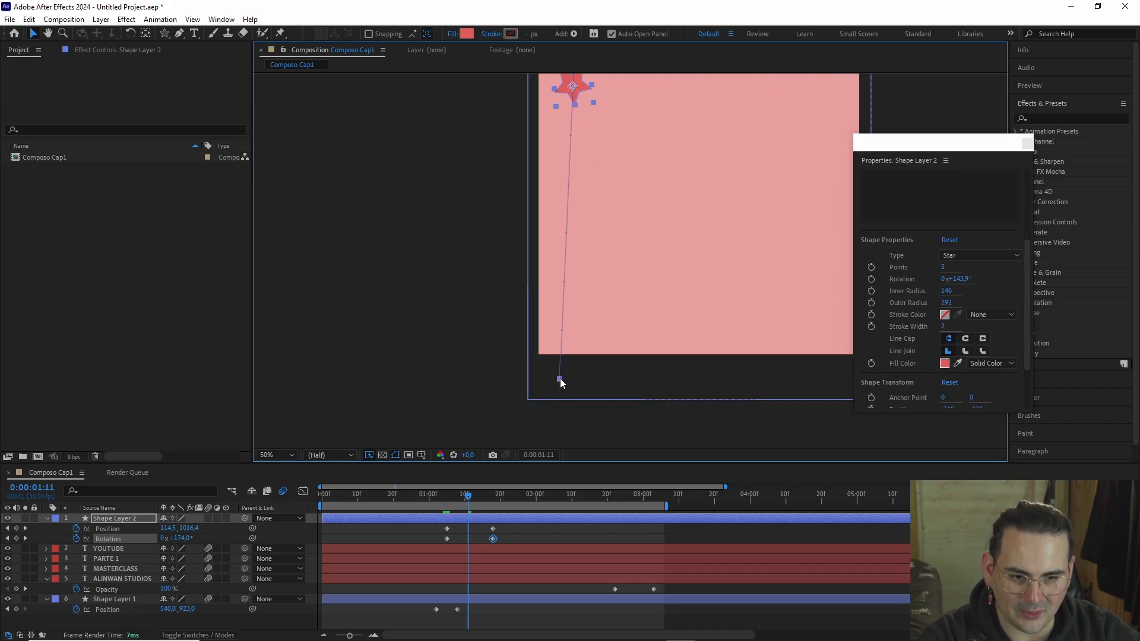
- Select the starting point of the star's motion path and replay the animation from about one second to check the straight rise
{"action": "left_click", "coordinate": [560, 380]}
{"action": "scroll", "coordinate": [576, 255], "scroll_direction": "up", "scroll_amount": 3}
{"action": "mouse_move", "coordinate": [468, 496]}
{"action": "left_mouse_down"}
{"action": "mouse_move", "coordinate": [450, 501]}
{"action": "mouse_move", "coordinate": [469, 503]}
{"action": "left_mouse_up"}
{"action": "scroll", "coordinate": [638, 319], "scroll_direction": "down", "scroll_amount": 1}
{"action": "left_click_drag", "start_coordinate": [622, 326], "coordinate": [592, 354]}
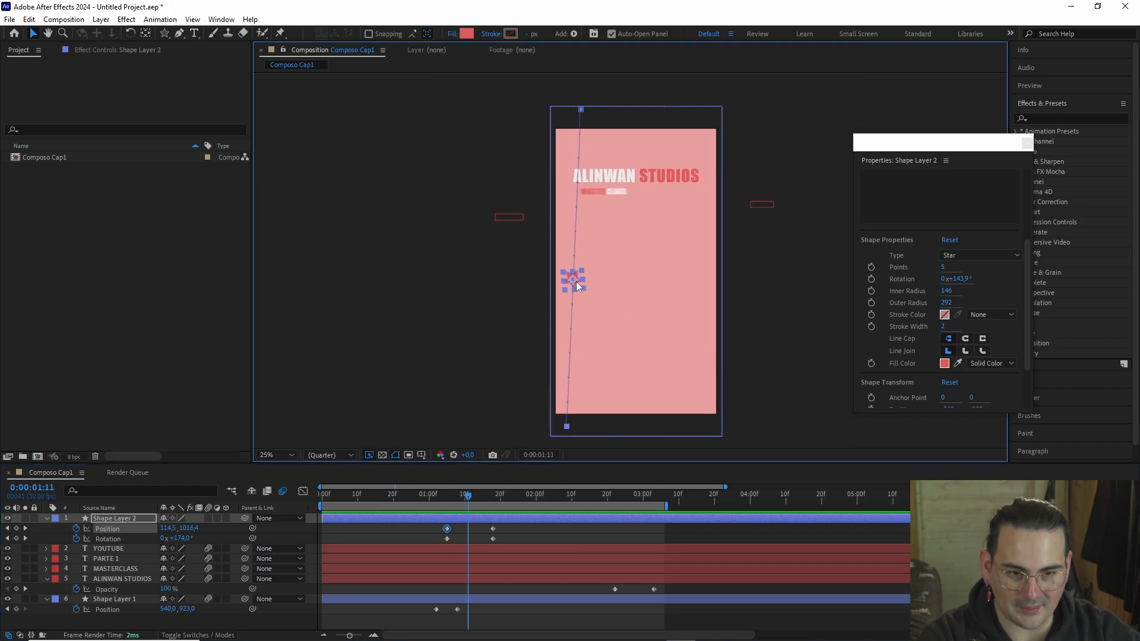
{"action": "left_click_drag", "start_coordinate": [475, 494], "coordinate": [426, 501]}
{"action": "key", "text": "space"}
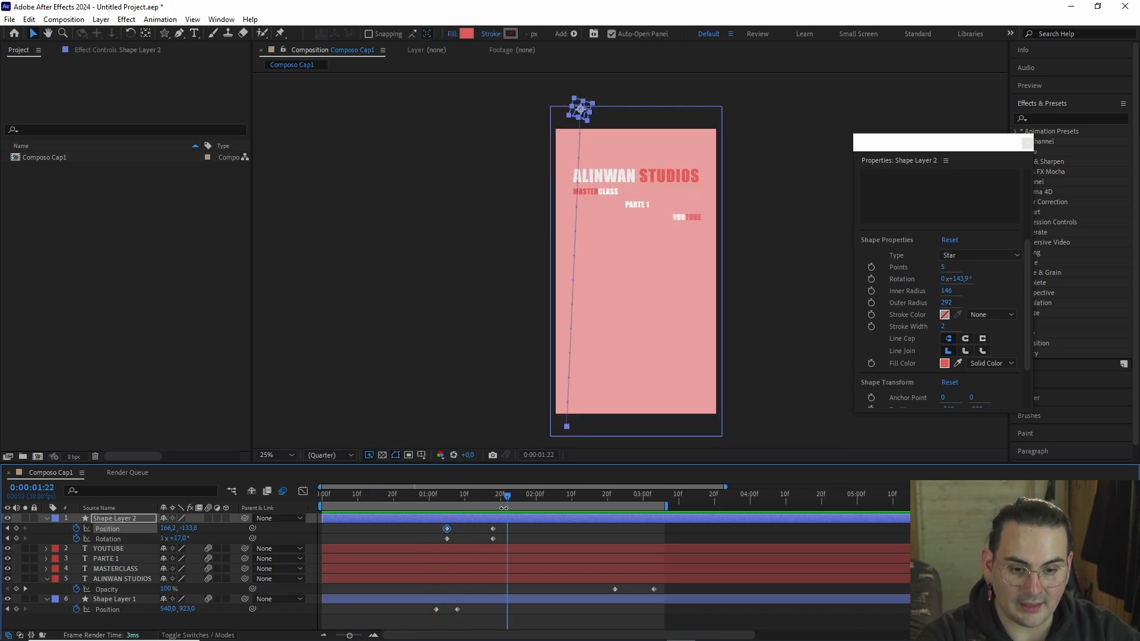
- Duplicate the star layer and shift the copy's position keyframes about six frames earlier
{"action": "left_click", "coordinate": [47, 518]}
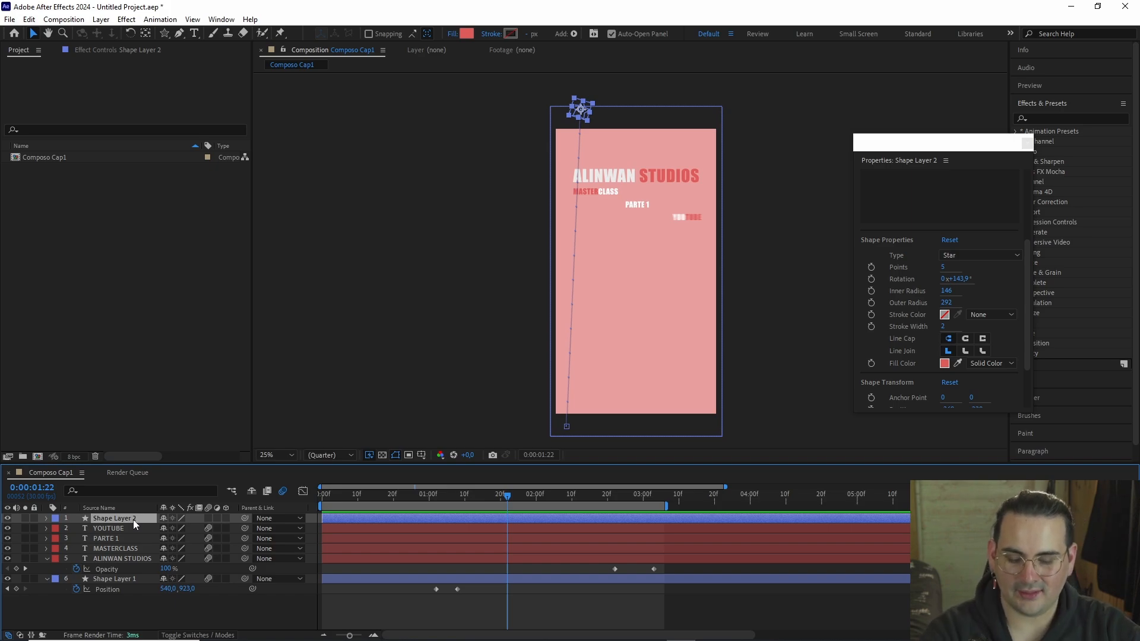
{"action": "key", "text": "ctrl+d"}
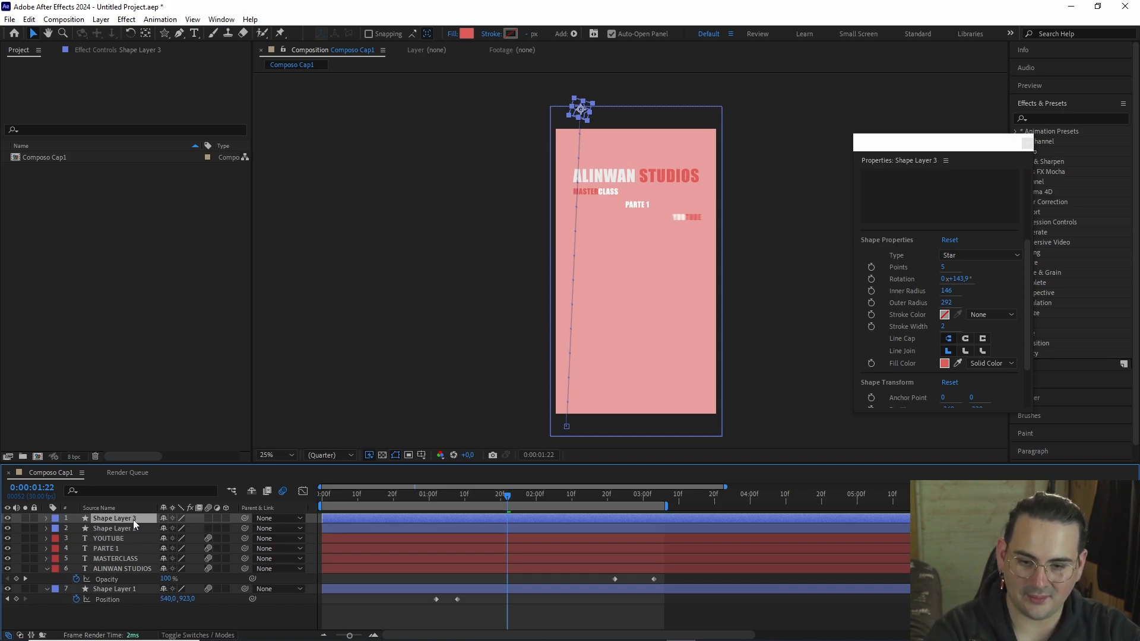
{"action": "key", "text": "p"}
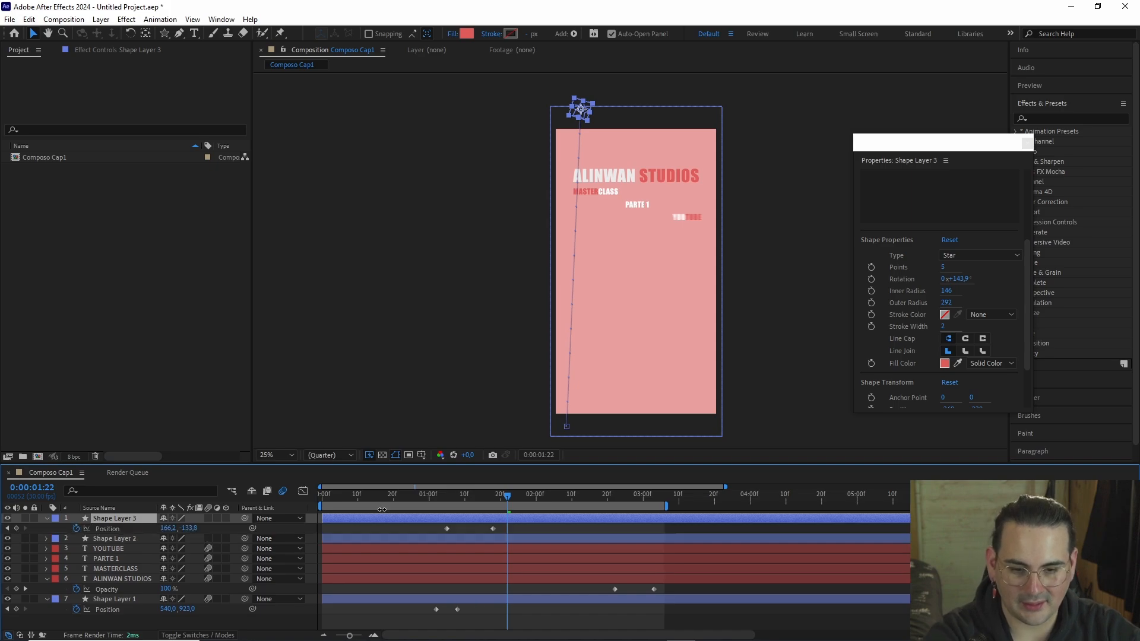
{"action": "left_click_drag", "start_coordinate": [487, 497], "coordinate": [464, 532]}
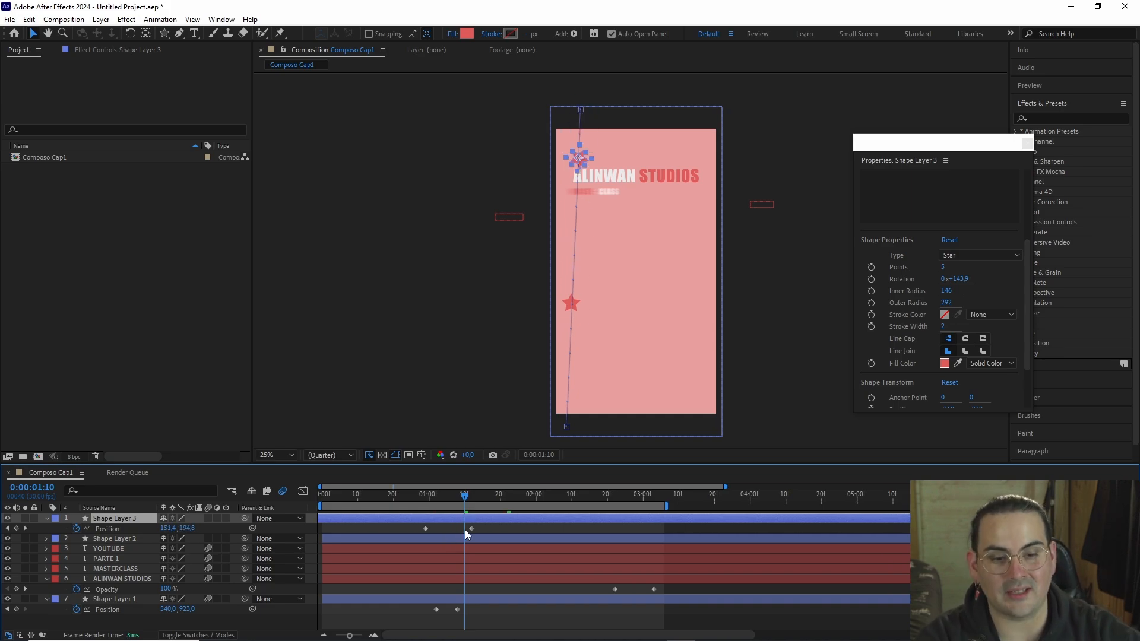
- Shift the star copy's position keyframes about four frames later and replay the animation from 0:00:00:23
{"action": "left_click_drag", "start_coordinate": [466, 504], "coordinate": [404, 496]}
{"action": "key", "text": "space"}
{"action": "key", "text": "space"}
{"action": "key", "text": "space"}
{"action": "key", "text": "space"}
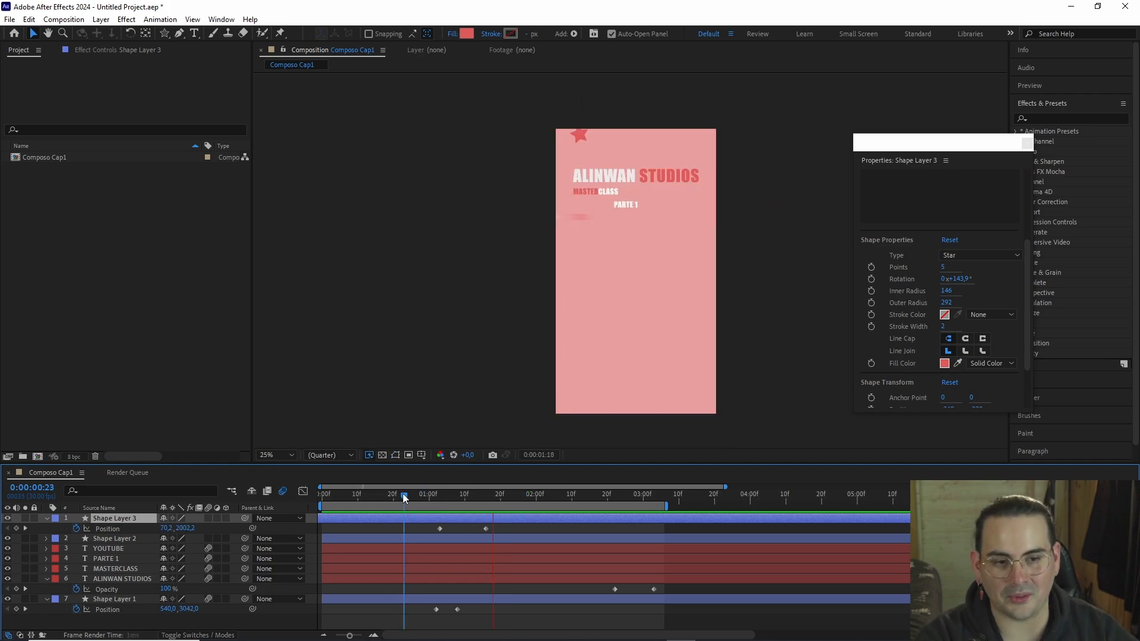
{"action": "key", "text": "space"}
- Scale the star copy up to 58.8% and replay the animation to check its size
{"action": "left_click_drag", "start_coordinate": [536, 496], "coordinate": [464, 496]}
{"action": "key", "text": "s"}
{"action": "left_click_drag", "start_coordinate": [177, 529], "coordinate": [202, 529]}
{"action": "left_click_drag", "start_coordinate": [464, 496], "coordinate": [393, 497]}
{"action": "key", "text": "space"}
{"action": "key", "text": "space"}
- Set the star copy's starting X position to 602.2 at the 0:00:01:03 keyframe
{"action": "left_click_drag", "start_coordinate": [528, 498], "coordinate": [444, 505]}
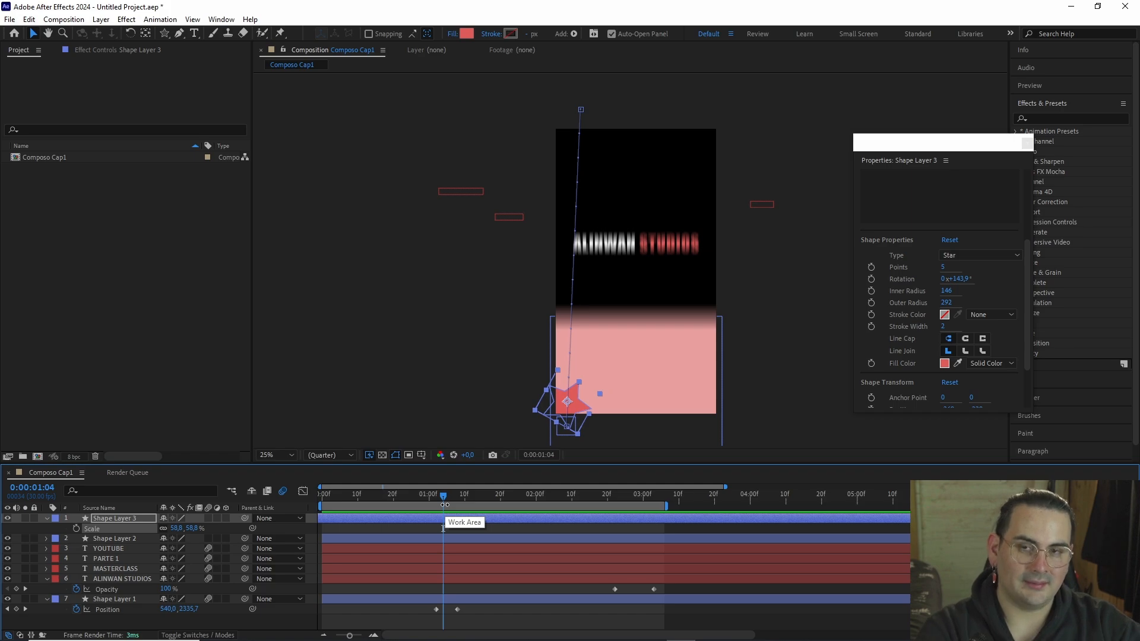
{"action": "key", "text": "p"}
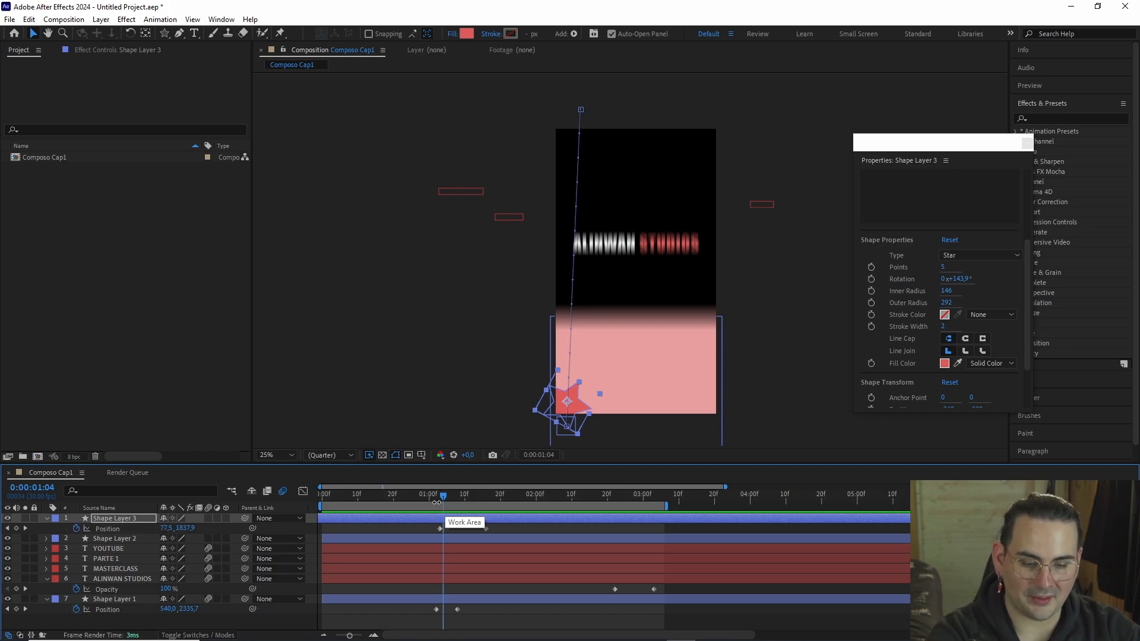
{"action": "left_click_drag", "start_coordinate": [444, 501], "coordinate": [440, 501]}
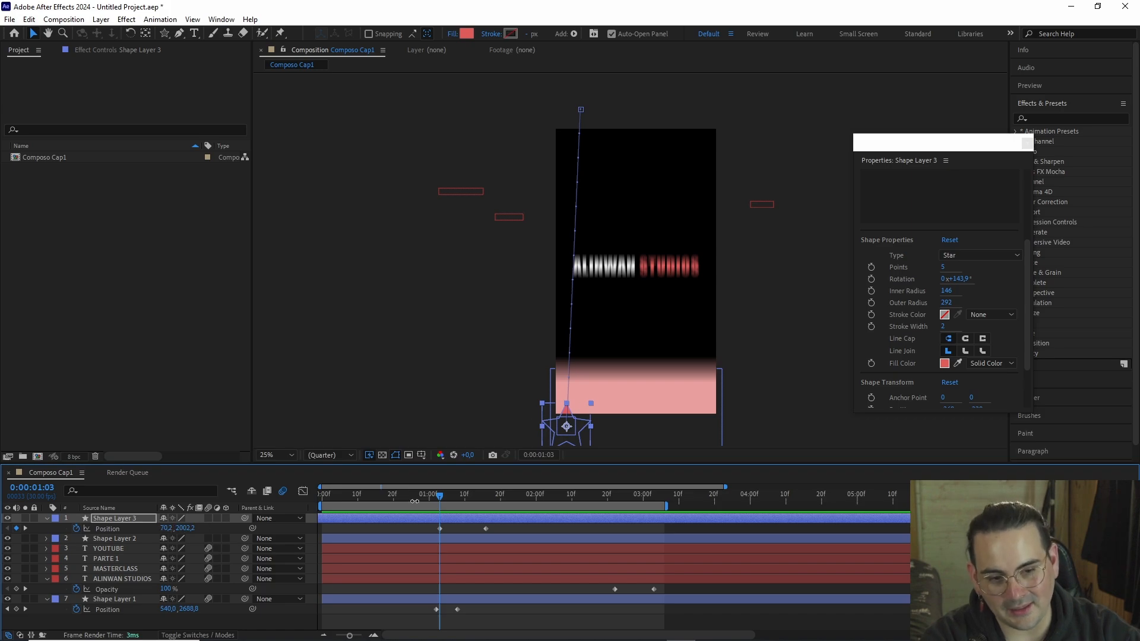
{"action": "left_click_drag", "start_coordinate": [166, 528], "coordinate": [486, 502]}
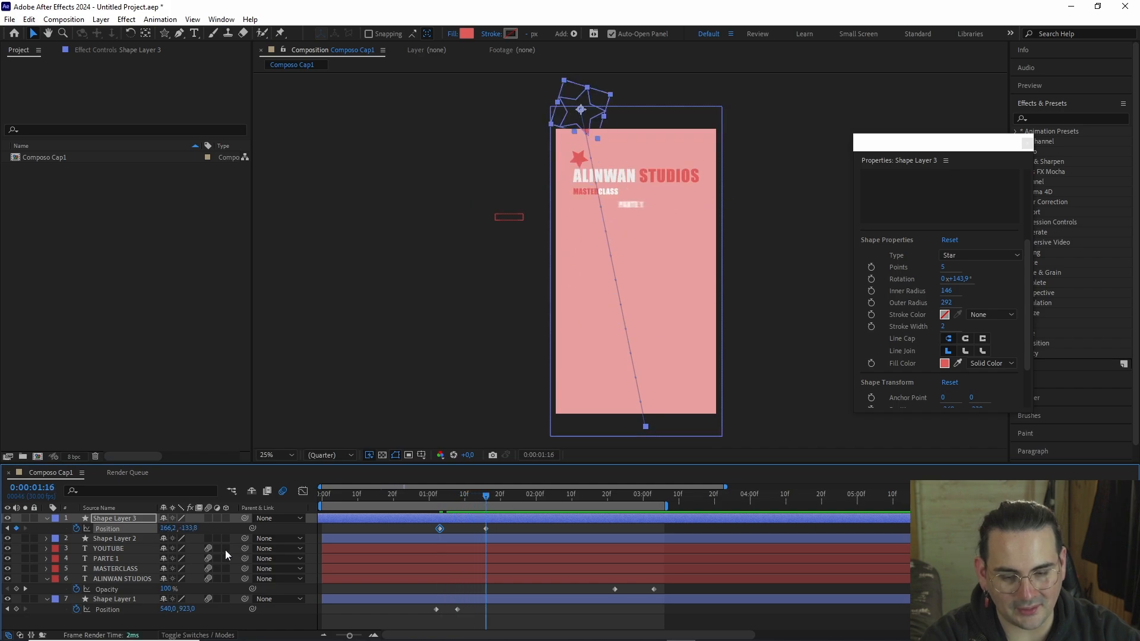
- Move the star copy's end position at 0:00:01:16 to about 931, -265 and replay the rise
{"action": "left_click_drag", "start_coordinate": [169, 528], "coordinate": [585, 528]}
{"action": "key", "text": "space"}
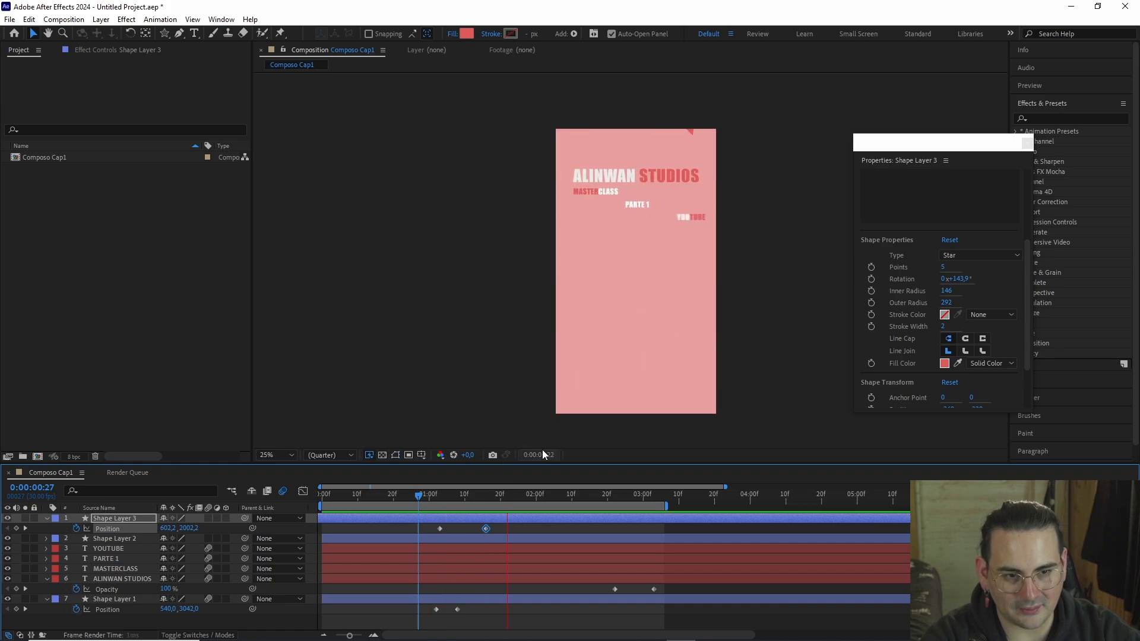
{"action": "key", "text": "space"}
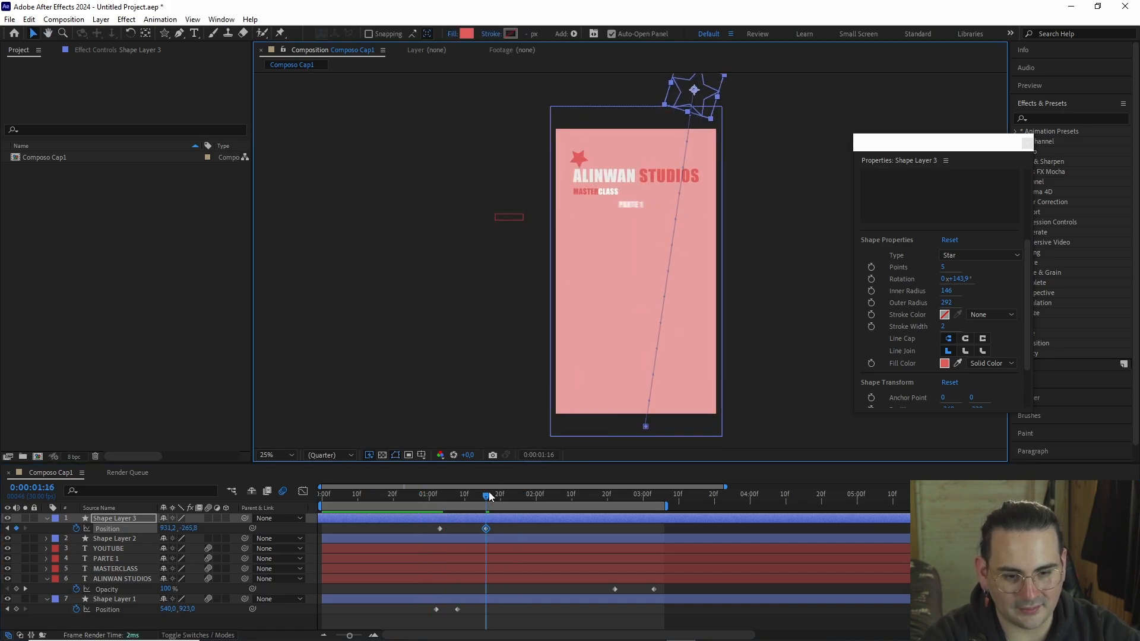
{"action": "left_click", "coordinate": [422, 499]}
{"action": "key", "text": "space"}
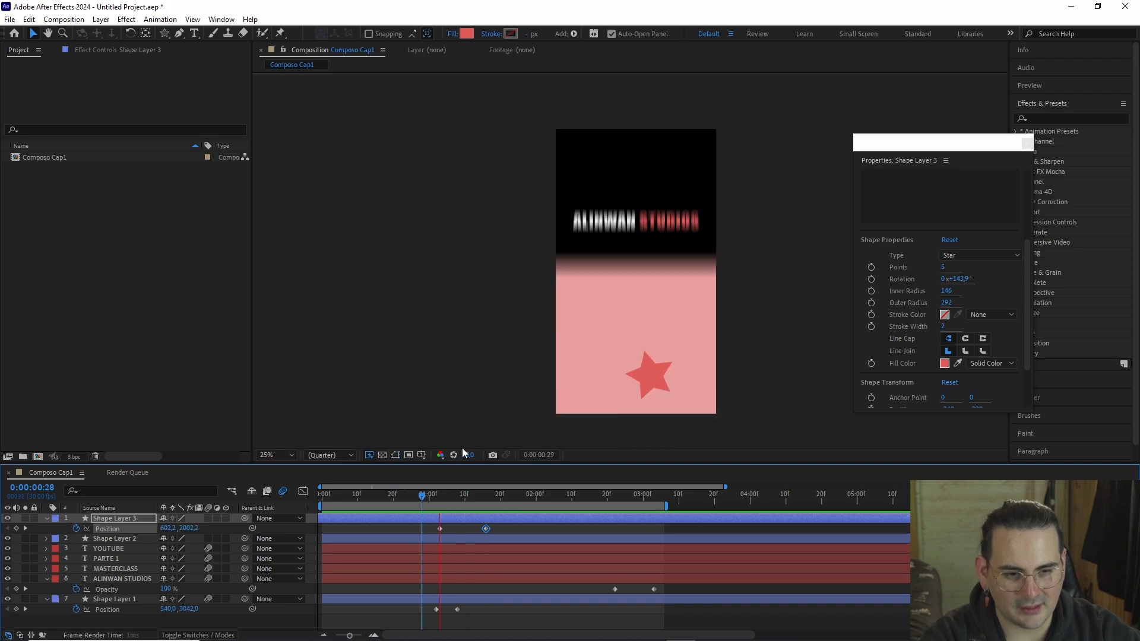
- Lower the star copy's starting point at 0:00:01:03 further below the frame, replay the rise and collapse the layer
{"action": "left_click", "coordinate": [443, 502]}
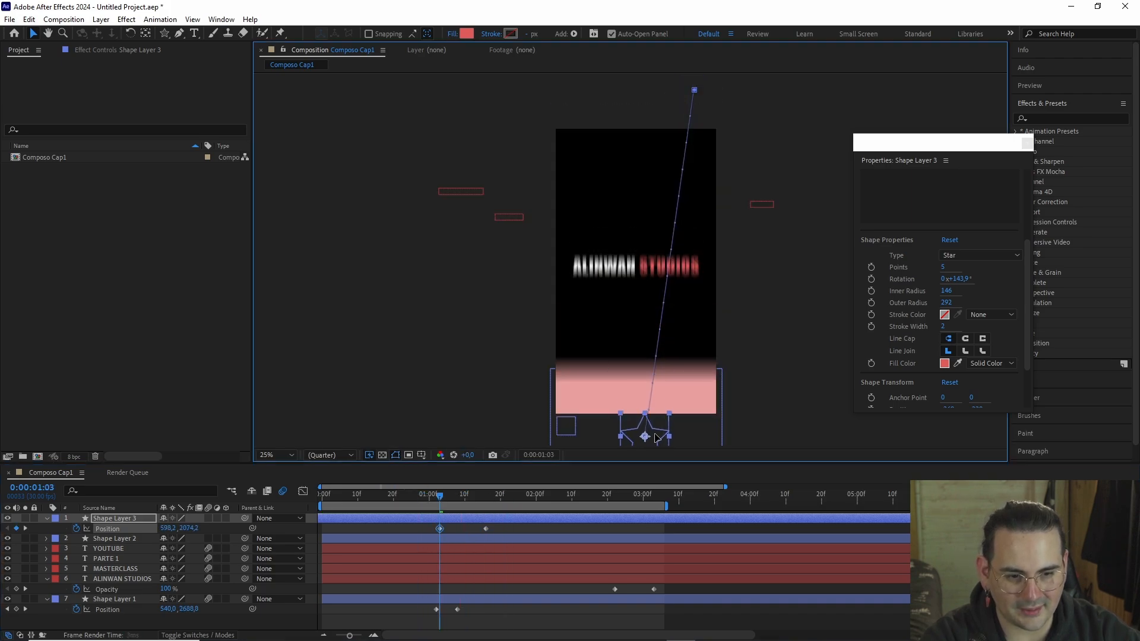
{"action": "key", "text": "space"}
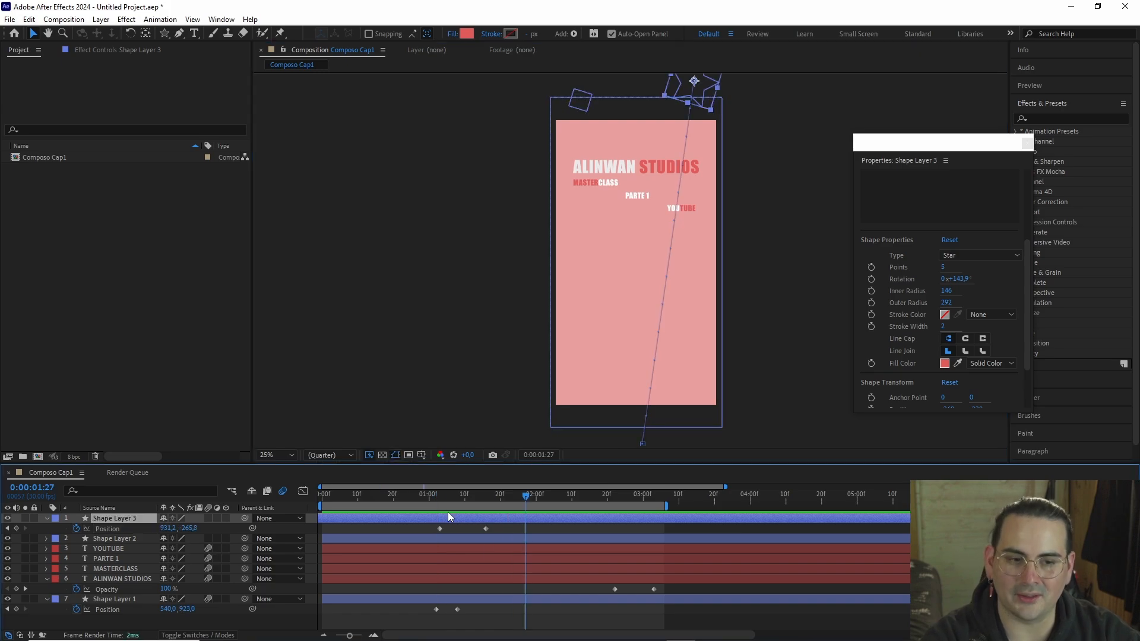
{"action": "left_click", "coordinate": [47, 518]}
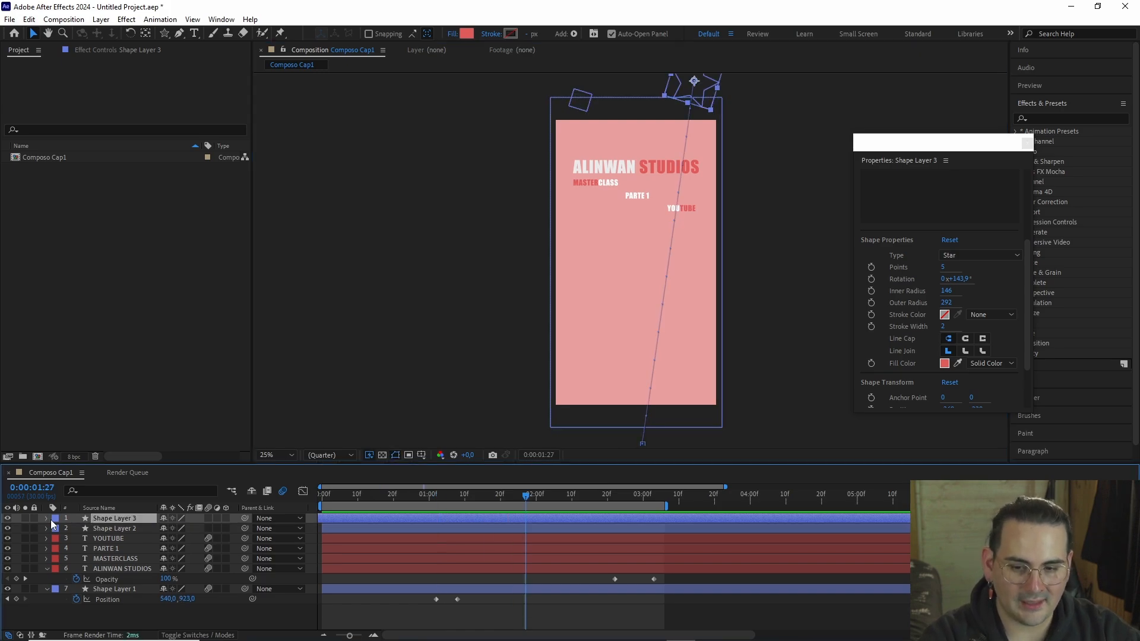
- Replay the animation and scrub between 0:00:01:05 and 0:00:01:08 to examine how both stars rise with the background
{"action": "key", "text": "Home"}
{"action": "key", "text": "space"}
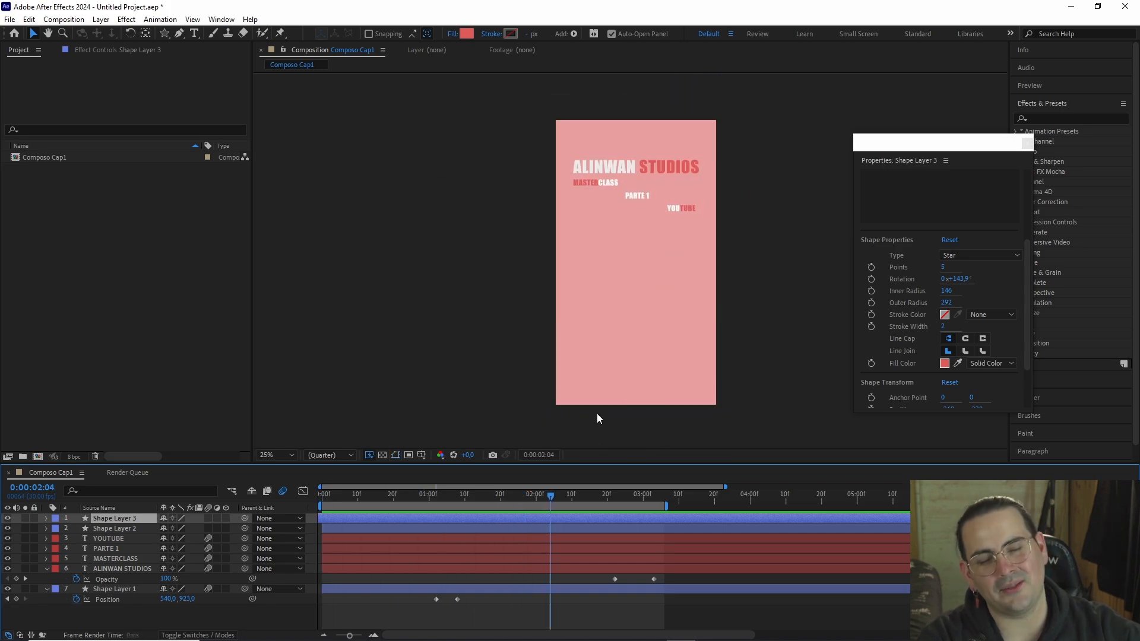
{"action": "key", "text": "space"}
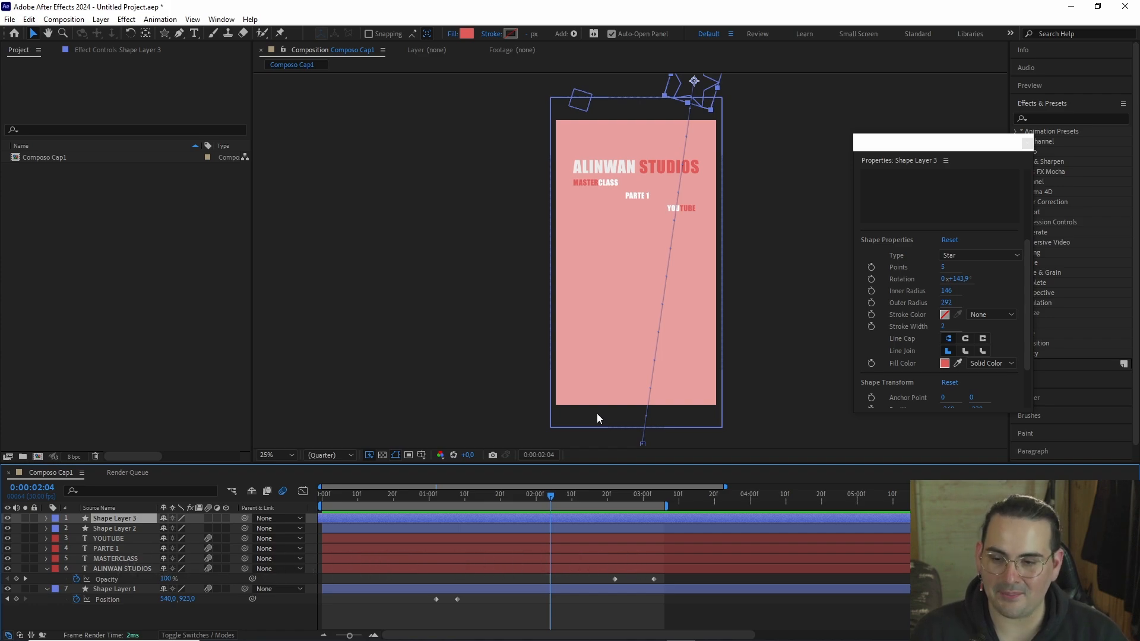
{"action": "left_click", "coordinate": [448, 495]}
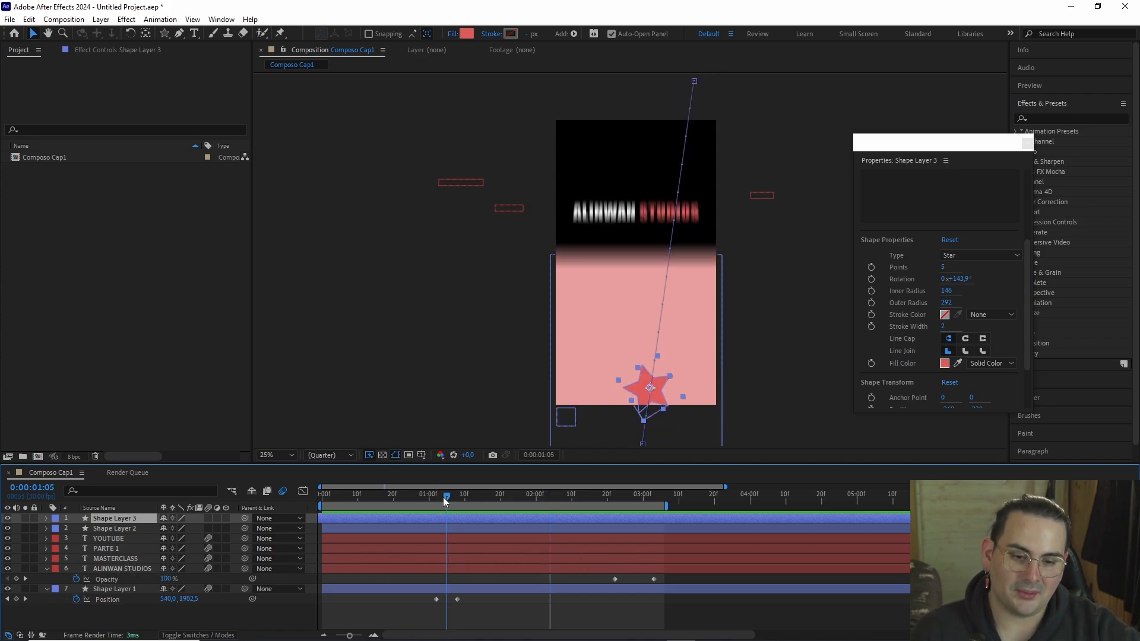
{"action": "left_click_drag", "start_coordinate": [451, 500], "coordinate": [458, 503]}
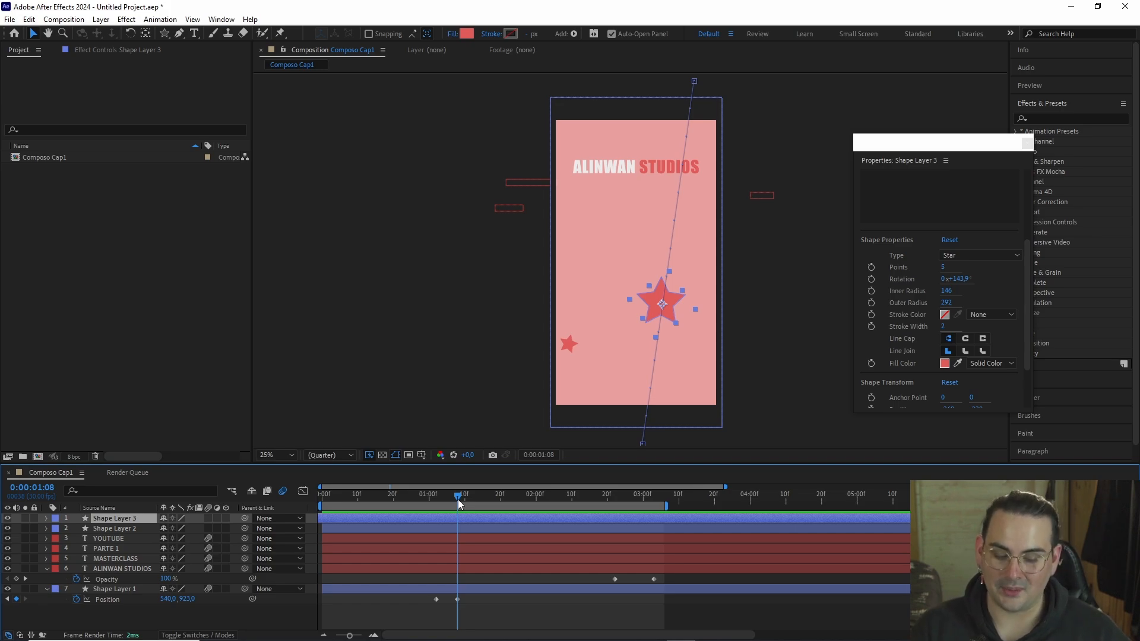
{"action": "mouse_move", "coordinate": [460, 503]}
{"action": "left_mouse_down"}
{"action": "mouse_move", "coordinate": [437, 494]}
{"action": "mouse_move", "coordinate": [508, 499]}
{"action": "mouse_move", "coordinate": [456, 512]}
{"action": "left_mouse_up"}
- Set the star copy's starting X position to 402.2 at 0:00:01:03 and nudge its path's end point slightly left and down
{"action": "key", "text": "p"}
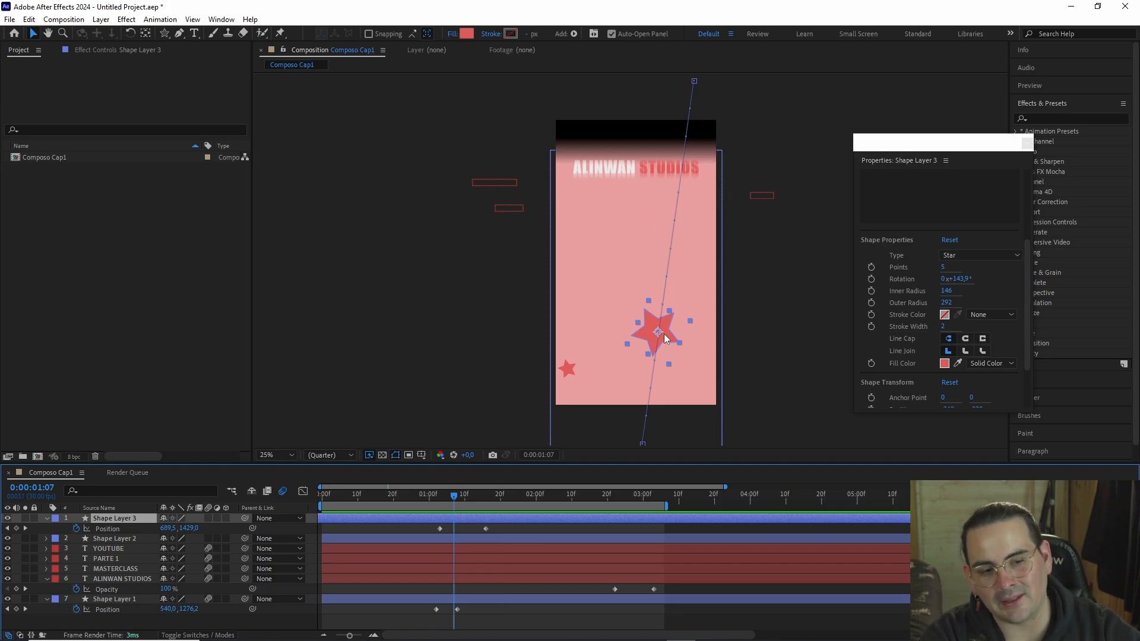
{"action": "left_click_drag", "start_coordinate": [452, 494], "coordinate": [443, 497]}
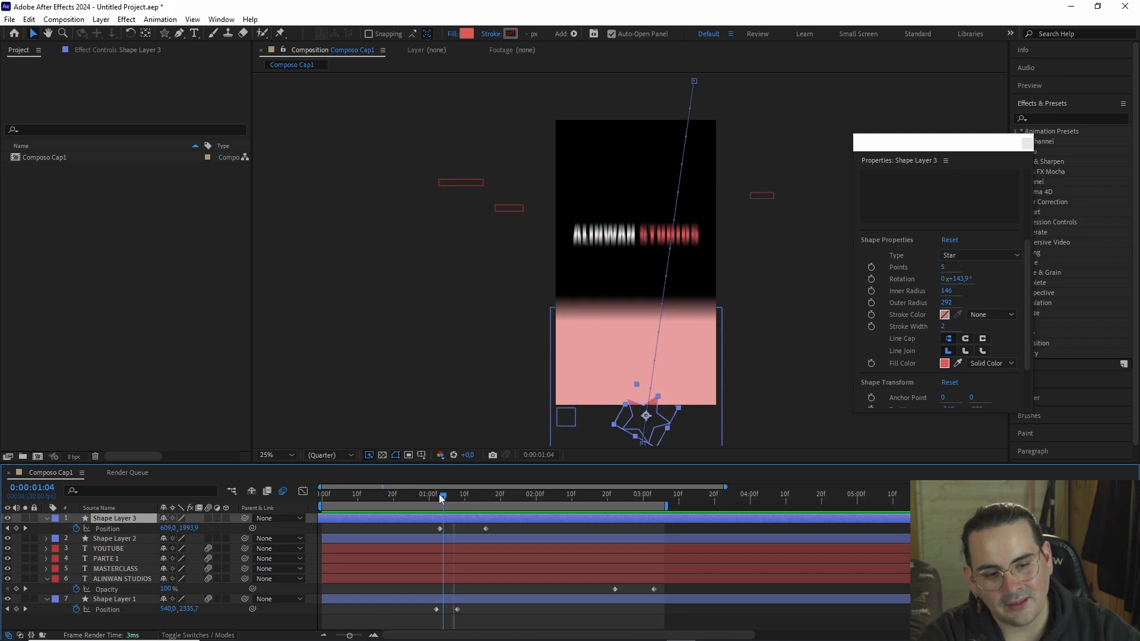
{"action": "left_click", "coordinate": [439, 494]}
{"action": "left_click_drag", "start_coordinate": [168, 529], "coordinate": [62, 528]}
{"action": "mouse_move", "coordinate": [694, 81]}
{"action": "left_mouse_down"}
{"action": "mouse_move", "coordinate": [656, 81]}
{"action": "mouse_move", "coordinate": [688, 86]}
{"action": "left_mouse_up"}
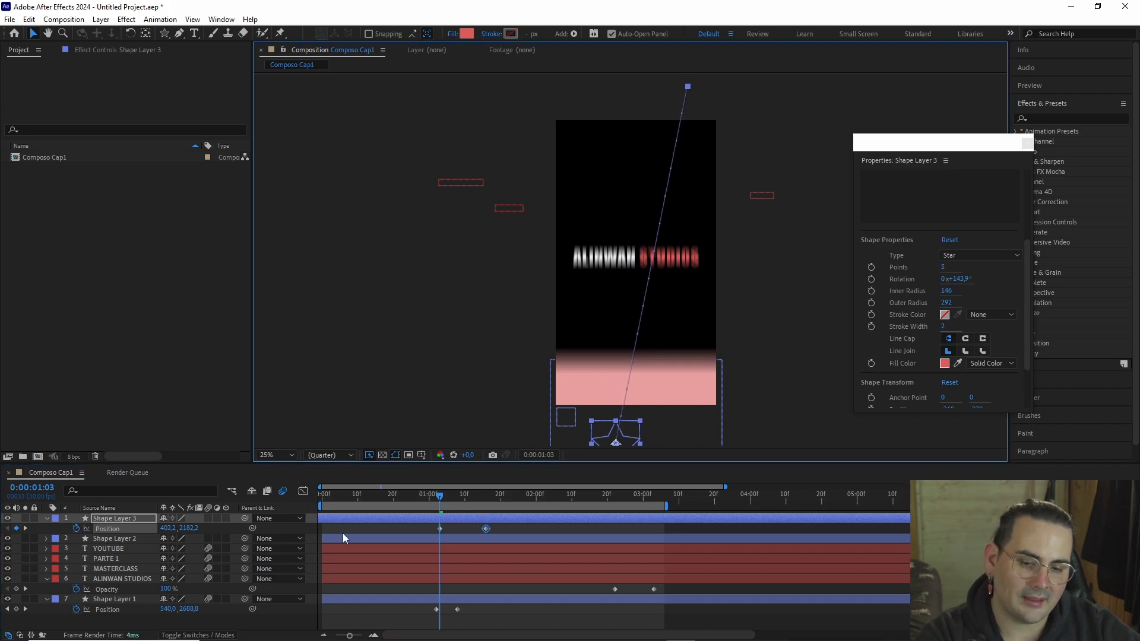
- Add a new null object above the star copy's layer
{"action": "left_click", "coordinate": [137, 520]}
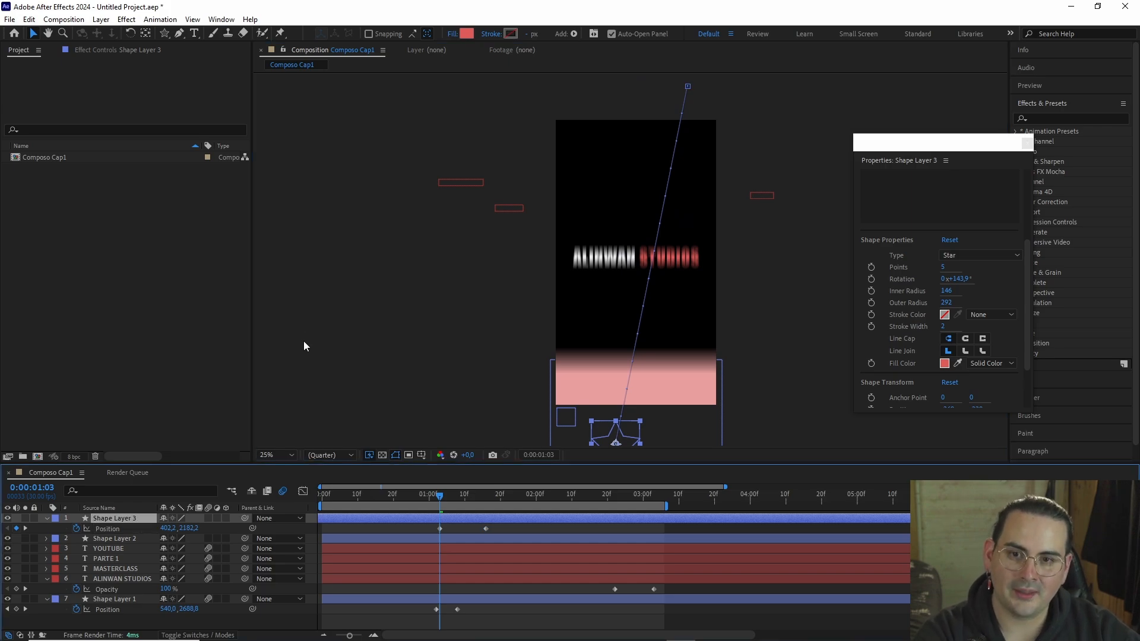
{"action": "left_click", "coordinate": [101, 21]}
{"action": "mouse_move", "coordinate": [128, 35]}
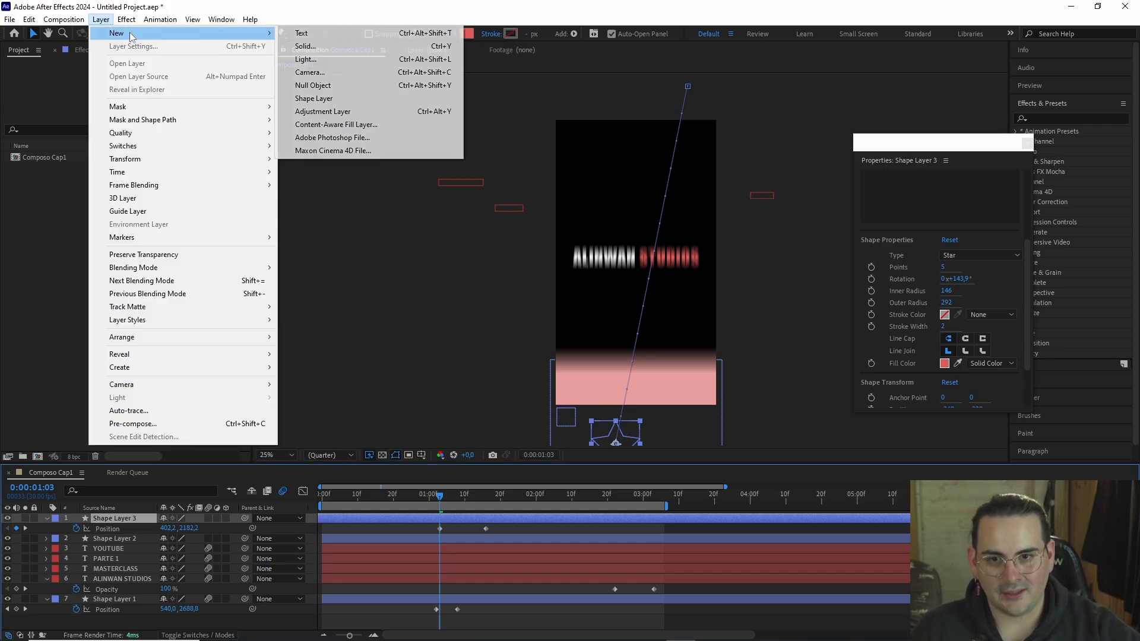
{"action": "left_click", "coordinate": [349, 92]}
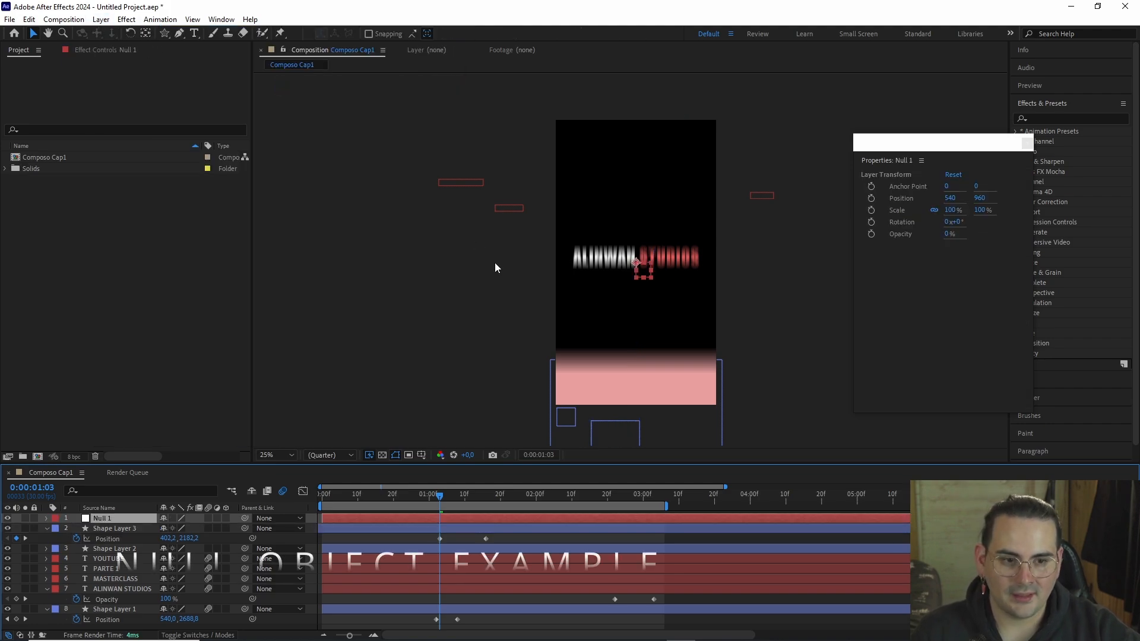
- Examine the null object's outline at the centre of the composition at several magnifications
{"action": "scroll", "coordinate": [653, 286], "scroll_direction": "up", "scroll_amount": 4}
{"action": "left_click_drag", "start_coordinate": [660, 314], "coordinate": [533, 294]}
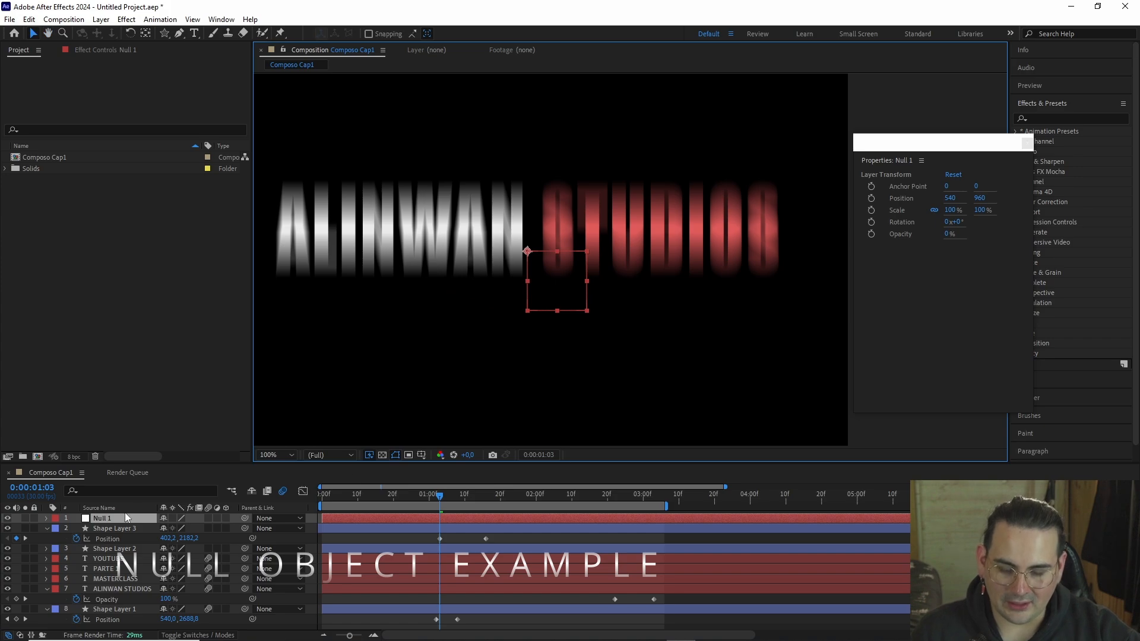
{"action": "scroll", "coordinate": [564, 297], "scroll_direction": "down", "scroll_amount": 2}
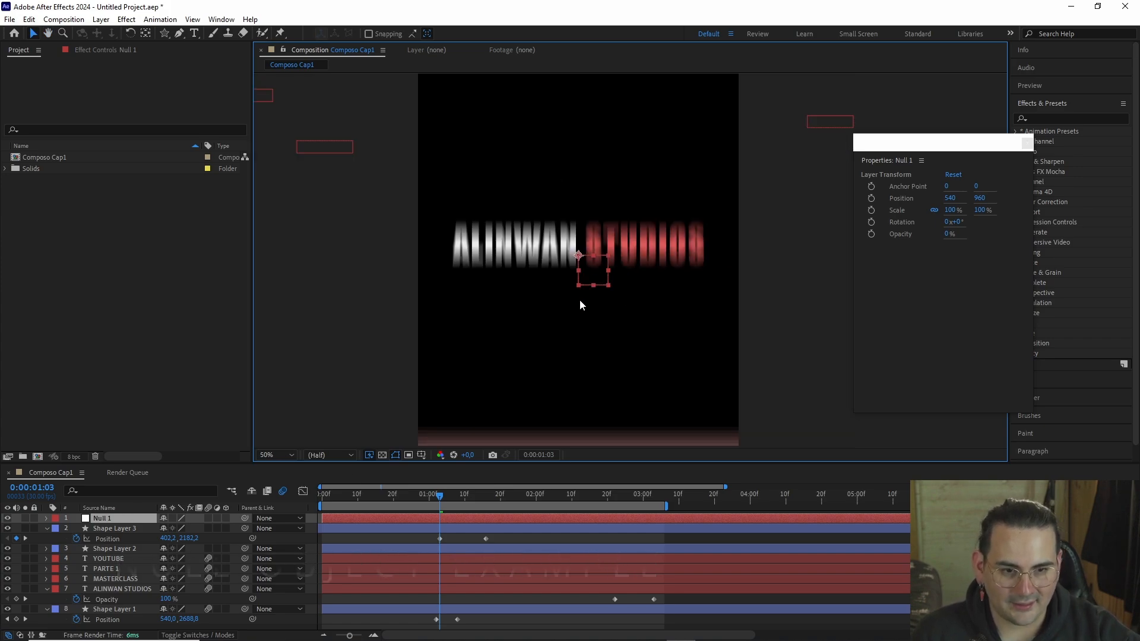
{"action": "mouse_move", "coordinate": [596, 277]}
{"action": "left_mouse_down"}
{"action": "mouse_move", "coordinate": [569, 360]}
{"action": "mouse_move", "coordinate": [540, 267]}
{"action": "mouse_move", "coordinate": [591, 279]}
{"action": "left_mouse_up"}
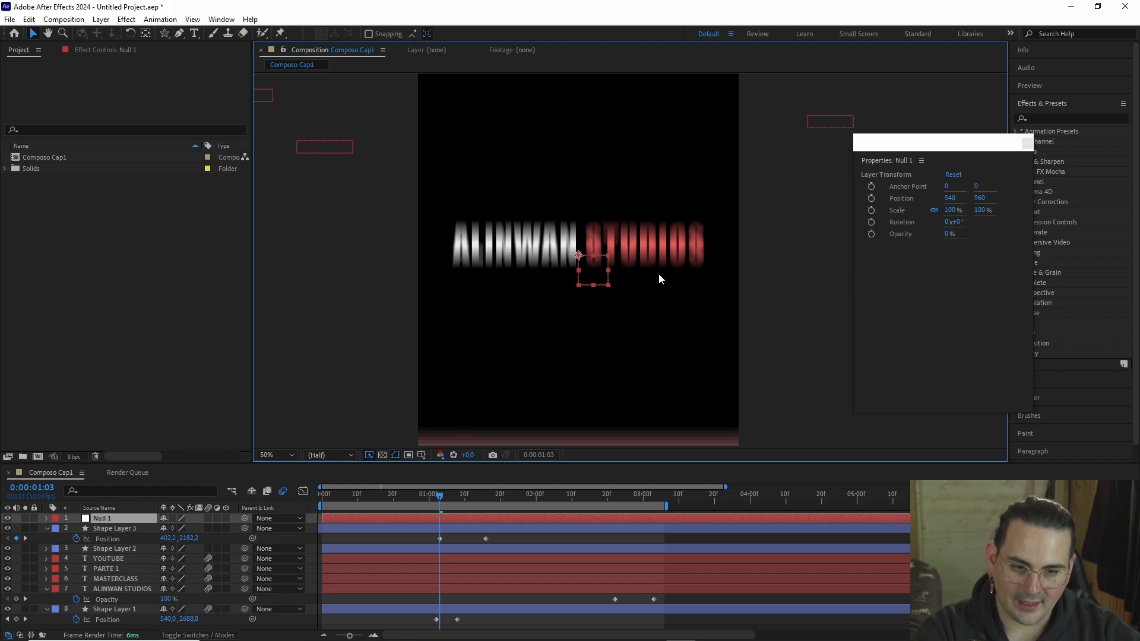
{"action": "scroll", "coordinate": [596, 303], "scroll_direction": "down", "scroll_amount": 2}
{"action": "scroll", "coordinate": [594, 300], "scroll_direction": "up", "scroll_amount": 2}
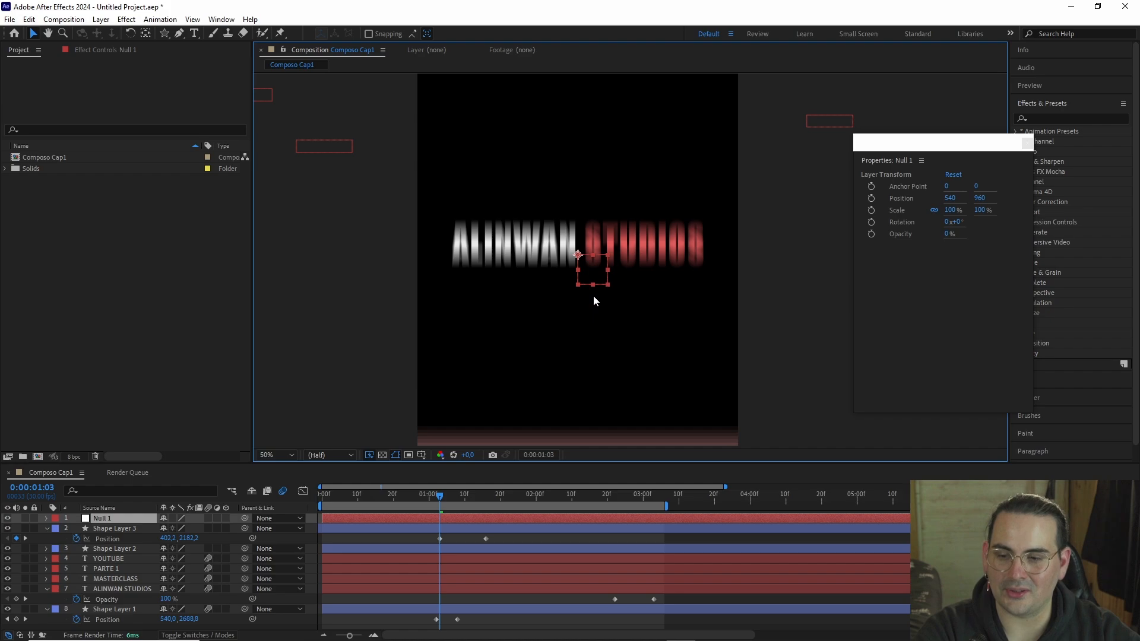
{"action": "scroll", "coordinate": [594, 296], "scroll_direction": "down", "scroll_amount": 2}
{"action": "scroll", "coordinate": [593, 296], "scroll_direction": "up", "scroll_amount": 2}
{"action": "scroll", "coordinate": [594, 297], "scroll_direction": "down", "scroll_amount": 2}
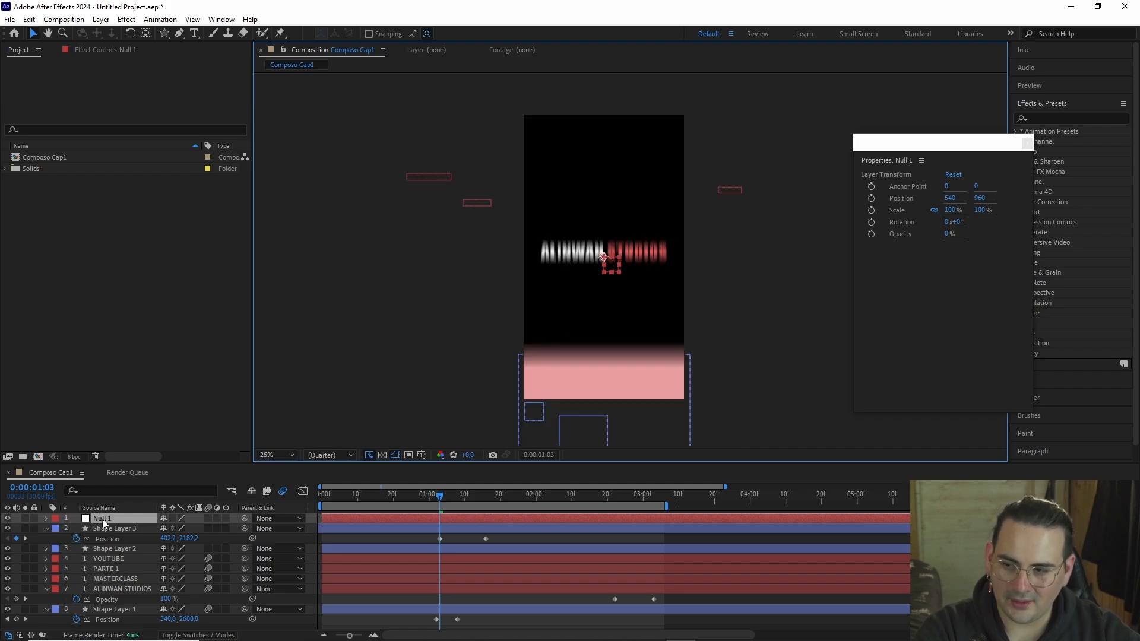
- Enable motion blur on Null 1 and parent Shape Layer 3 to it
{"action": "left_click", "coordinate": [207, 519]}
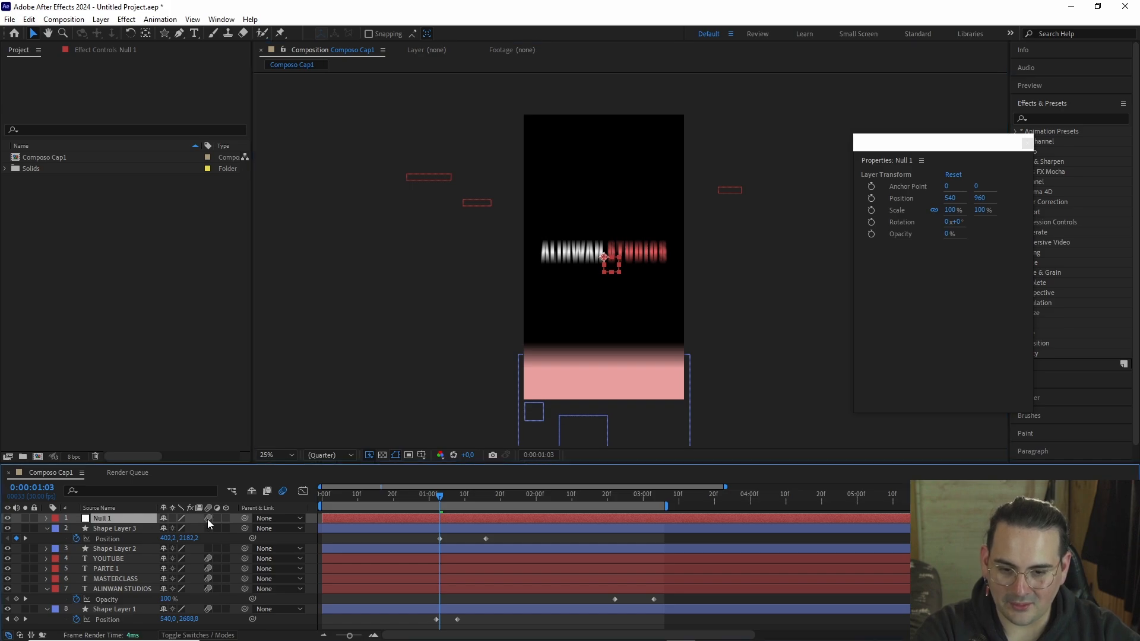
{"action": "left_click", "coordinate": [129, 529]}
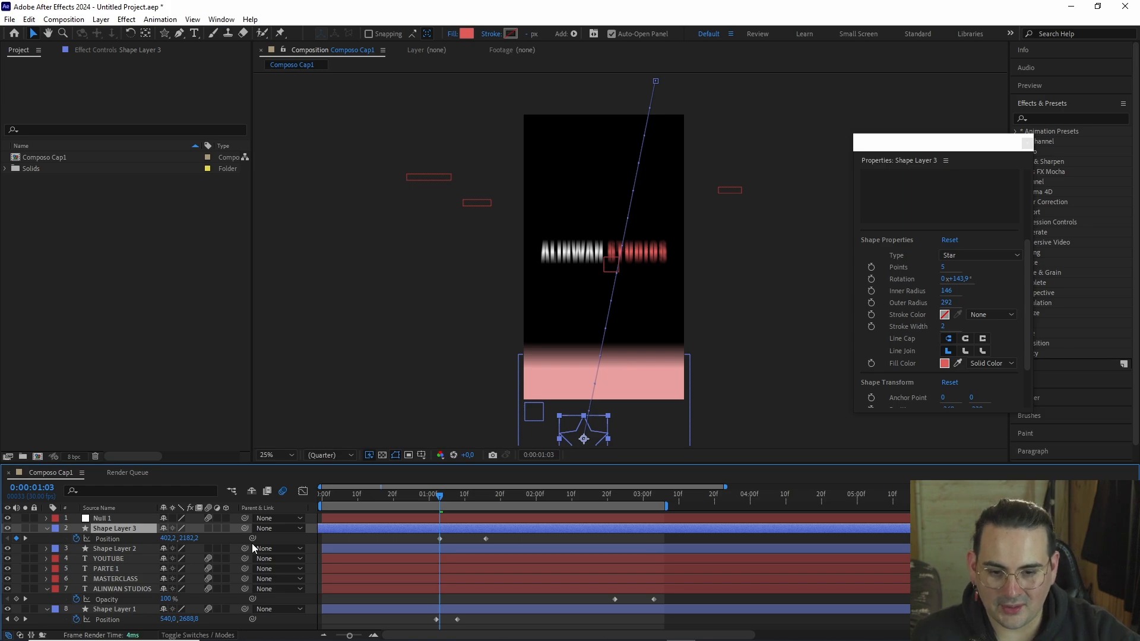
{"action": "left_click", "coordinate": [137, 519]}
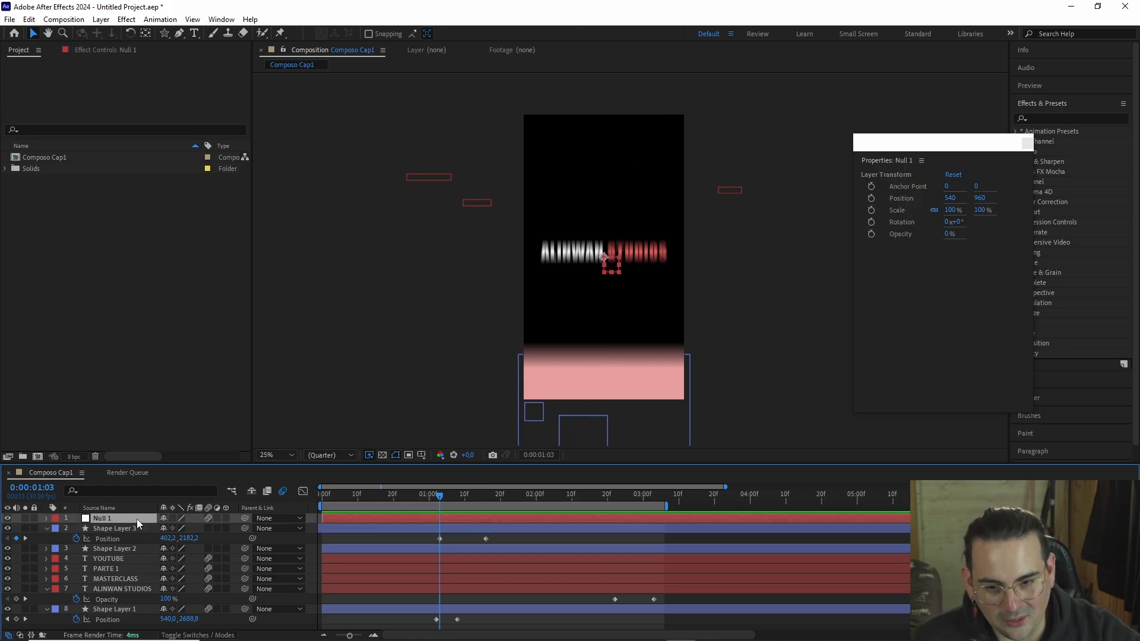
{"action": "left_click", "coordinate": [133, 528]}
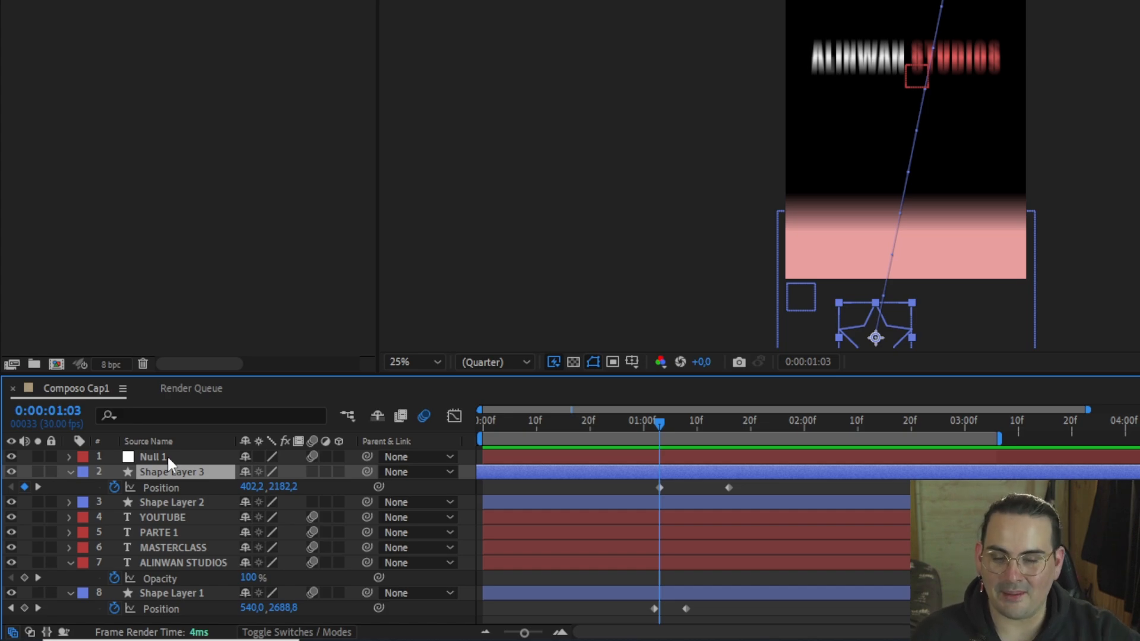
{"action": "left_click_drag", "start_coordinate": [364, 467], "coordinate": [191, 467]}
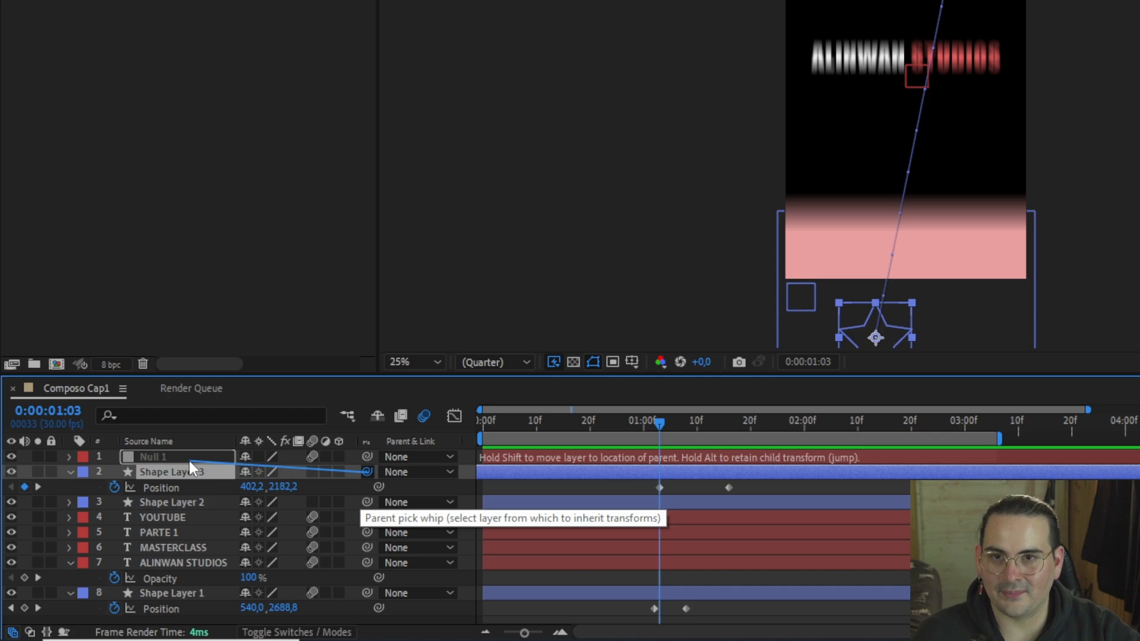
{"action": "left_click_drag", "start_coordinate": [187, 458], "coordinate": [176, 457]}
- At 0:00:01:08, move the null toward the lower right of the frame and scrub back to check the linked star's motion
{"action": "left_click", "coordinate": [175, 458]}
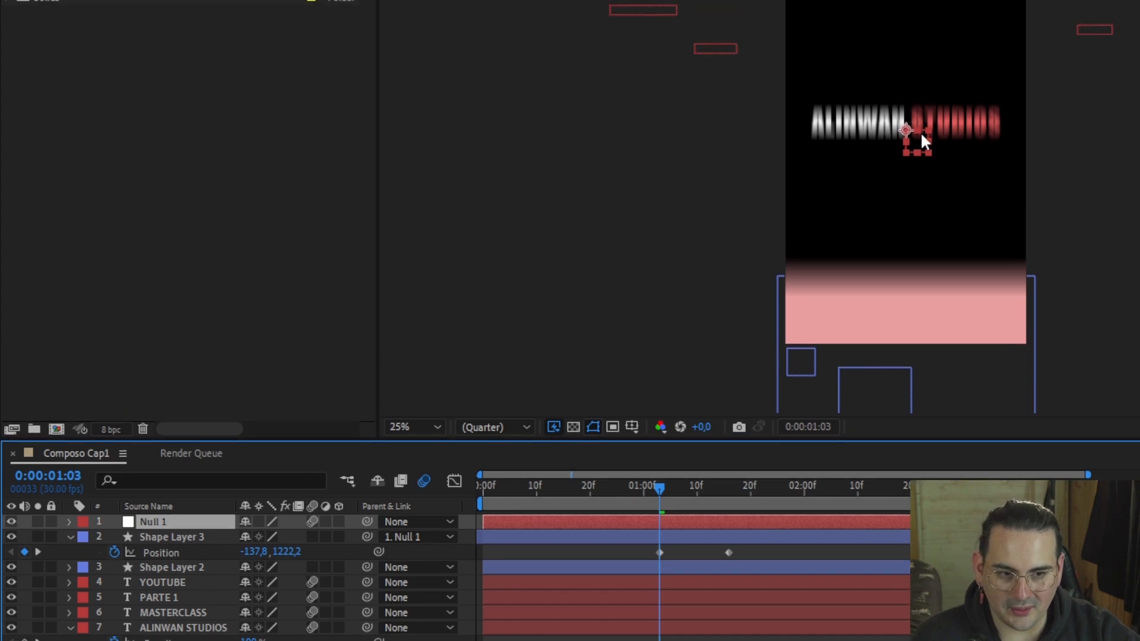
{"action": "left_click_drag", "start_coordinate": [661, 425], "coordinate": [685, 441]}
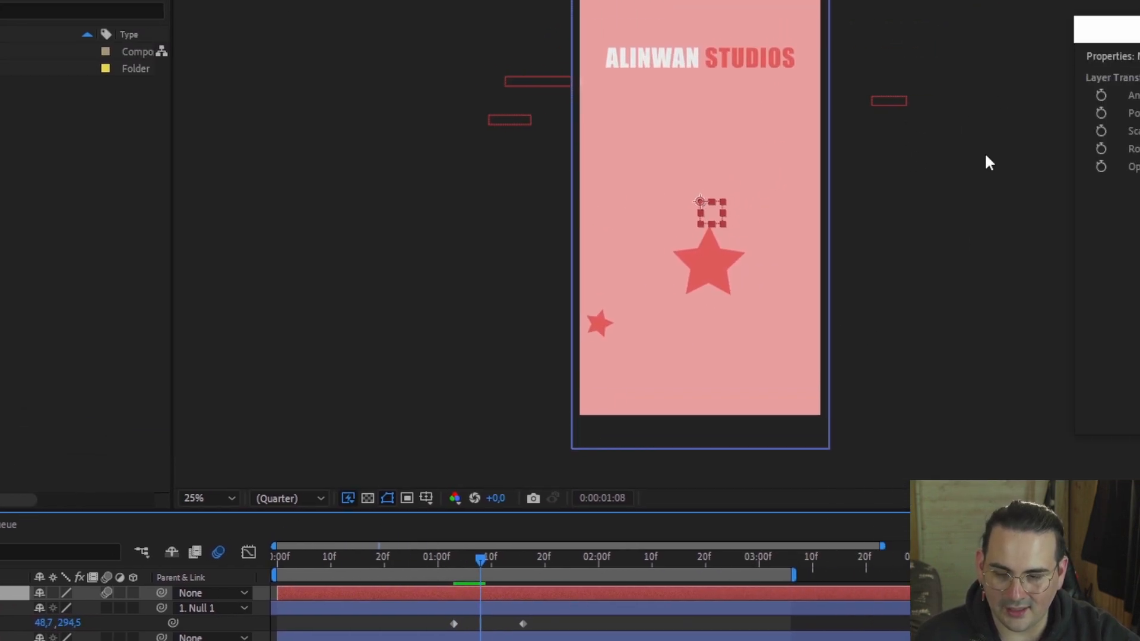
{"action": "left_click_drag", "start_coordinate": [782, 180], "coordinate": [811, 178]}
{"action": "left_click_drag", "start_coordinate": [744, 215], "coordinate": [756, 309]}
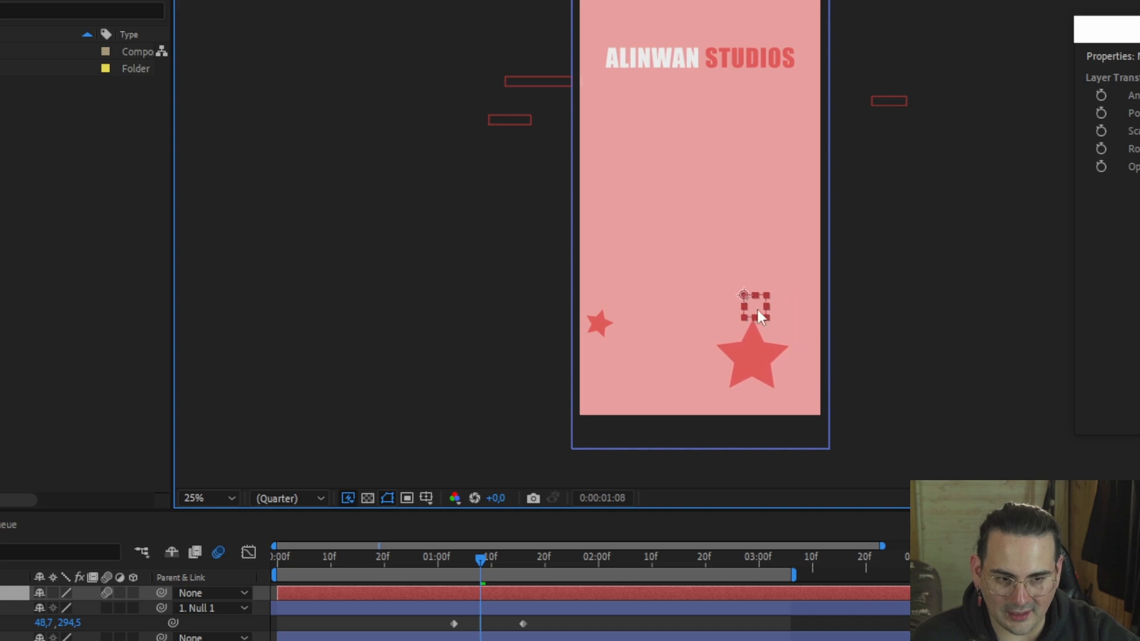
{"action": "left_click_drag", "start_coordinate": [482, 564], "coordinate": [465, 569]}
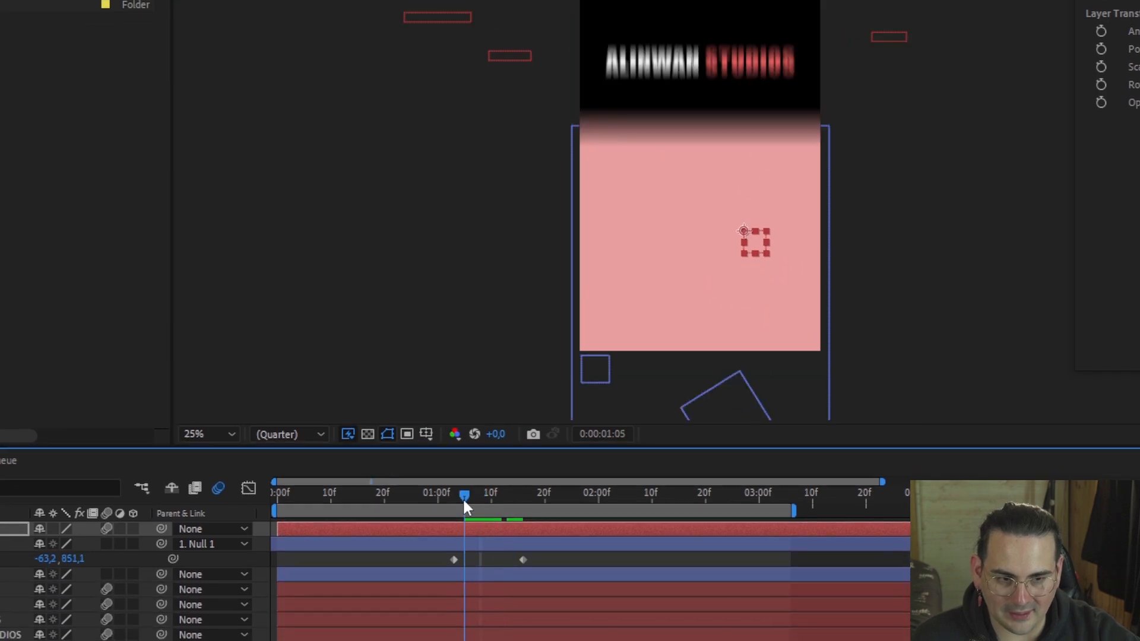
- Move the null toward the left edge of the frame and scrub ahead to check how the linked star follows
{"action": "left_click_drag", "start_coordinate": [464, 505], "coordinate": [490, 503]}
{"action": "left_click_drag", "start_coordinate": [759, 241], "coordinate": [613, 181]}
{"action": "mouse_move", "coordinate": [488, 486]}
{"action": "left_mouse_down"}
{"action": "mouse_move", "coordinate": [452, 490]}
{"action": "mouse_move", "coordinate": [538, 492]}
{"action": "mouse_move", "coordinate": [475, 494]}
{"action": "mouse_move", "coordinate": [512, 488]}
{"action": "mouse_move", "coordinate": [502, 490]}
{"action": "left_mouse_up"}
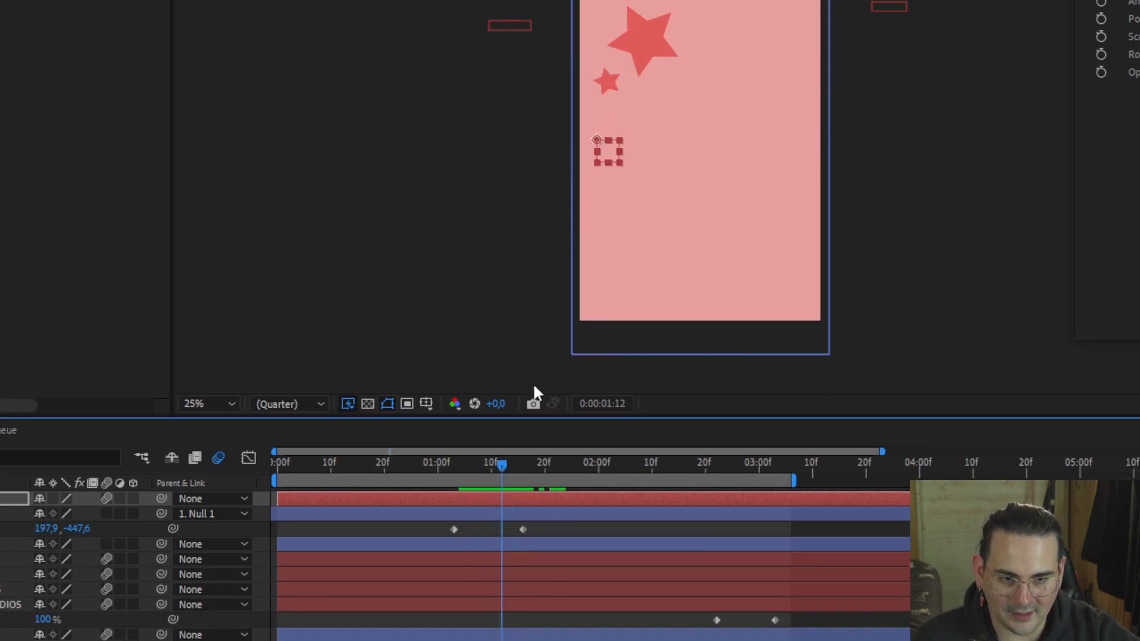
- Reposition the null to about 564, 1016, near the frame's centre, checking the linked star between 0:00:01:12 and 0:00:01:14
{"action": "left_click_drag", "start_coordinate": [610, 179], "coordinate": [716, 185]}
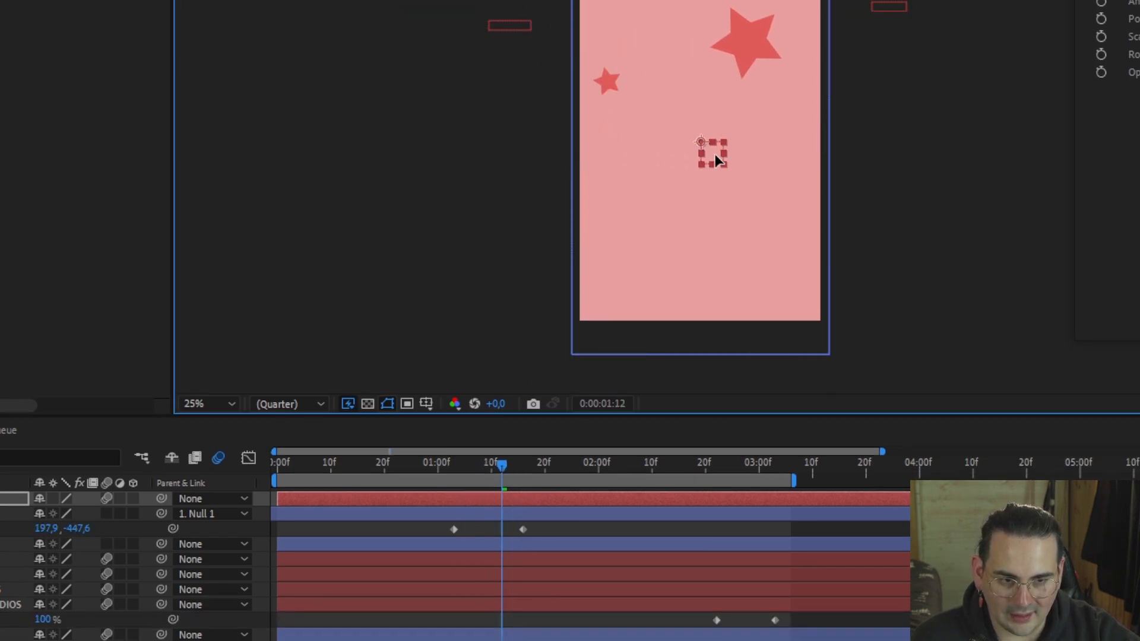
{"action": "mouse_move", "coordinate": [526, 462]}
{"action": "left_mouse_down"}
{"action": "mouse_move", "coordinate": [475, 465]}
{"action": "mouse_move", "coordinate": [502, 488]}
{"action": "mouse_move", "coordinate": [444, 477]}
{"action": "mouse_move", "coordinate": [516, 482]}
{"action": "left_mouse_up"}
{"action": "left_click_drag", "start_coordinate": [701, 156], "coordinate": [717, 146]}
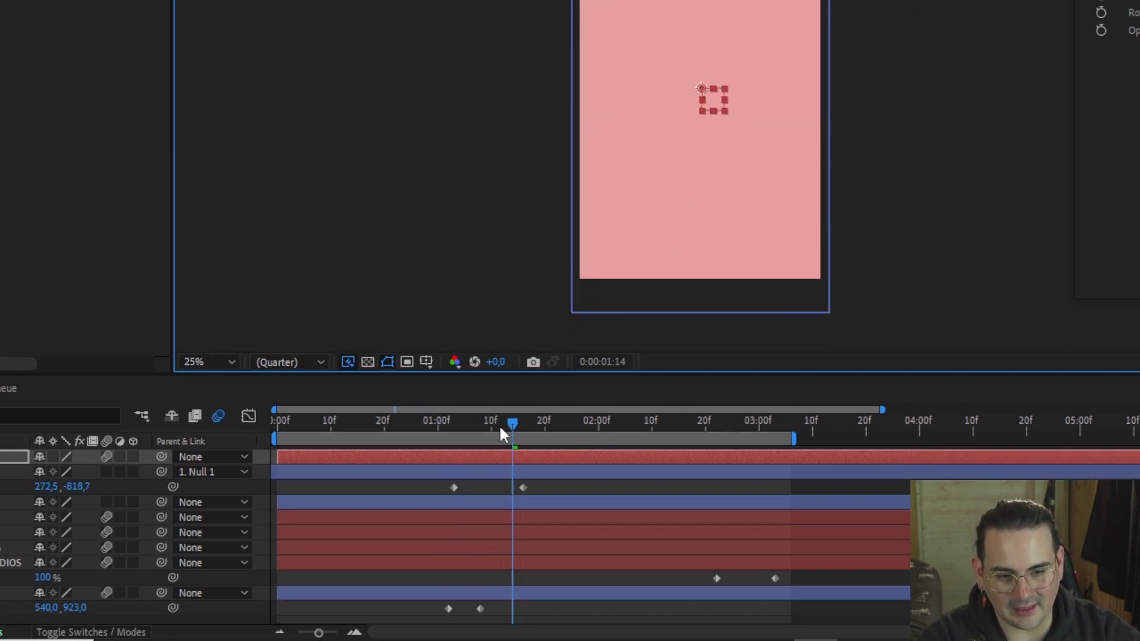
{"action": "mouse_move", "coordinate": [499, 425]}
{"action": "left_mouse_down"}
{"action": "mouse_move", "coordinate": [464, 419]}
{"action": "mouse_move", "coordinate": [530, 417]}
{"action": "mouse_move", "coordinate": [509, 421]}
{"action": "left_mouse_up"}
{"action": "left_click_drag", "start_coordinate": [717, 101], "coordinate": [722, 92]}
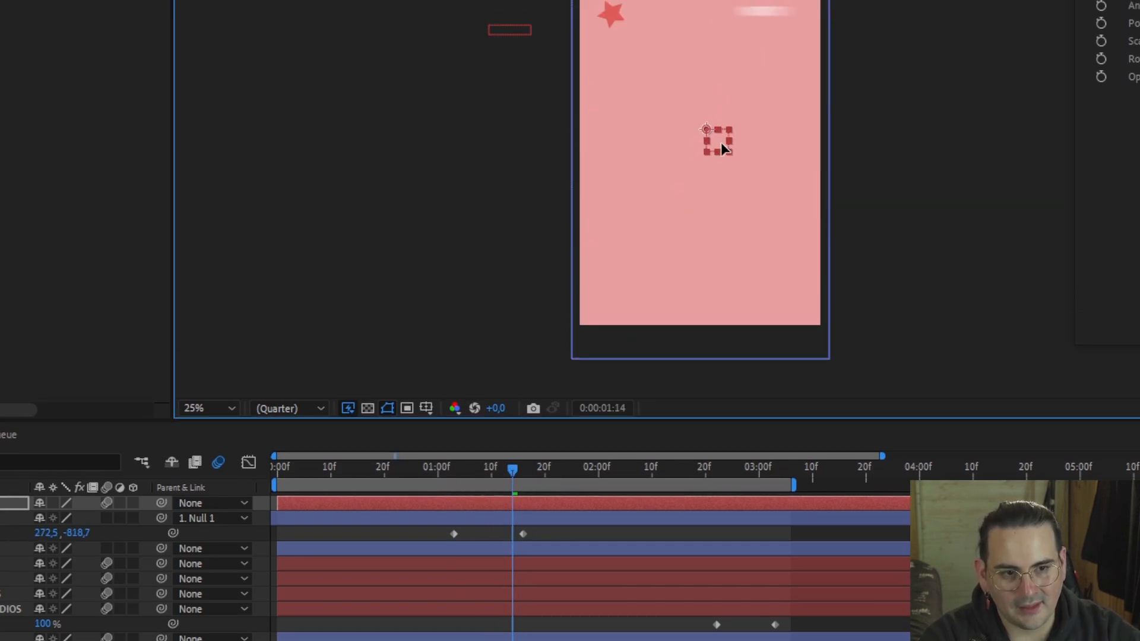
{"action": "mouse_move", "coordinate": [509, 475]}
{"action": "left_mouse_down"}
{"action": "mouse_move", "coordinate": [447, 490]}
{"action": "mouse_move", "coordinate": [501, 475]}
{"action": "left_mouse_up"}
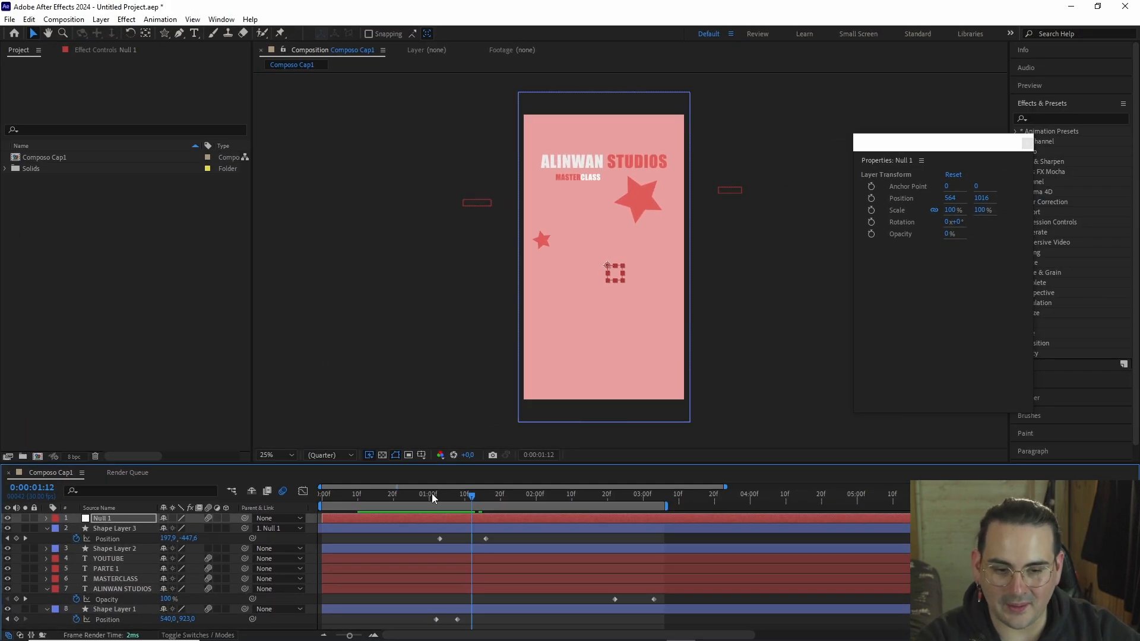
- Preview the composition from its start and scrub through the title, pink background and star movement
{"action": "left_click_drag", "start_coordinate": [545, 478], "coordinate": [653, 487]}
{"action": "left_click_drag", "start_coordinate": [514, 500], "coordinate": [415, 500]}
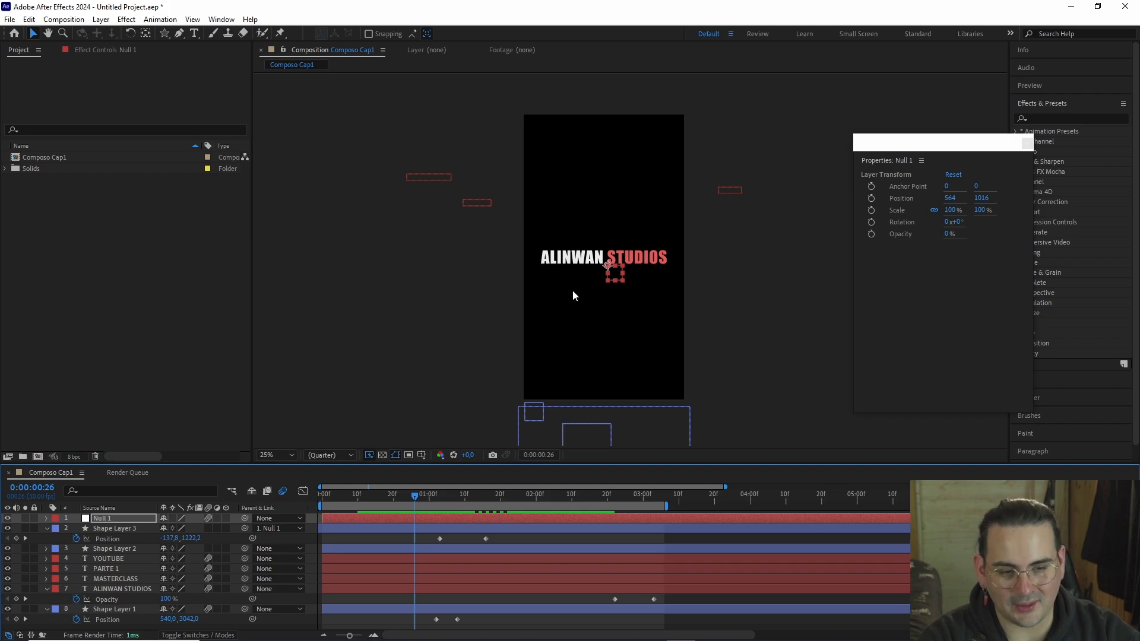
{"action": "key", "text": "space"}
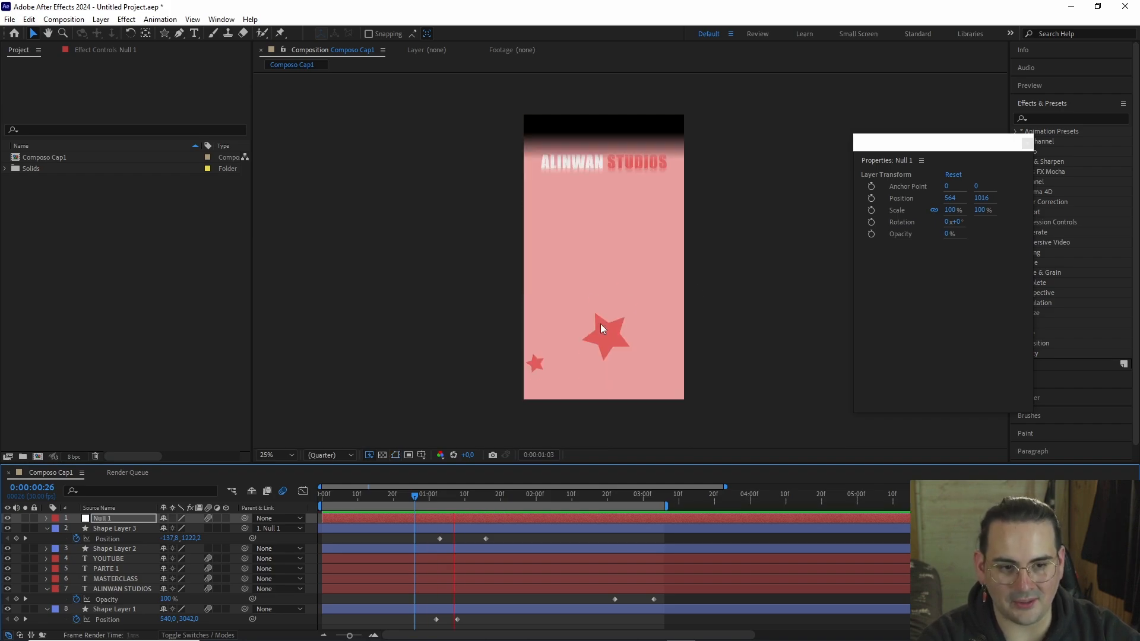
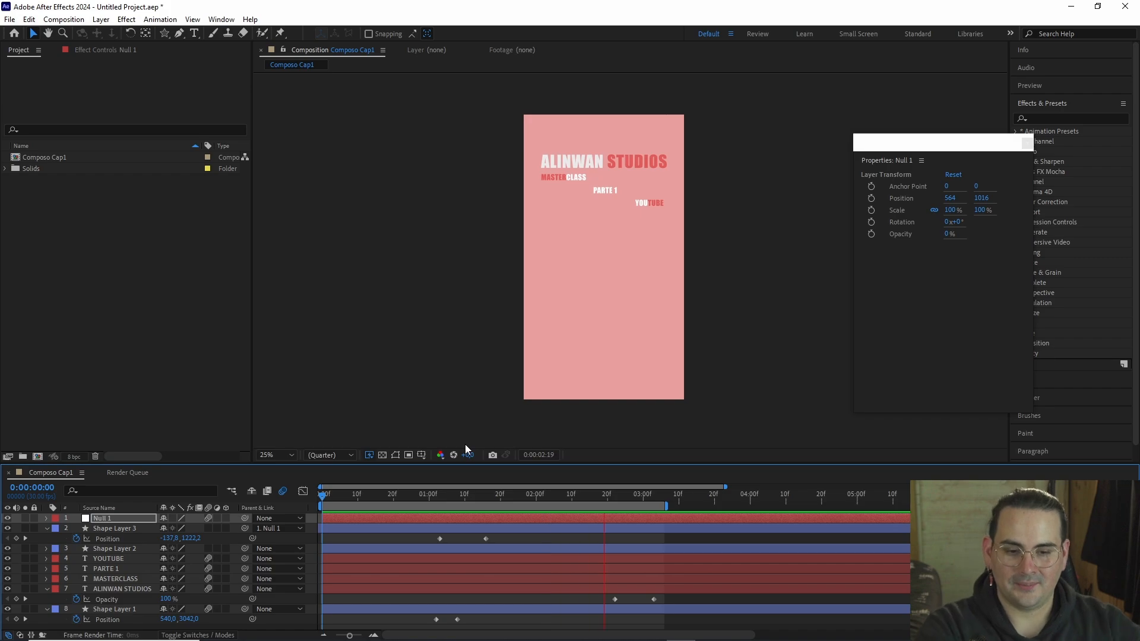
{"action": "key", "text": "space"}
{"action": "key", "text": "space"}
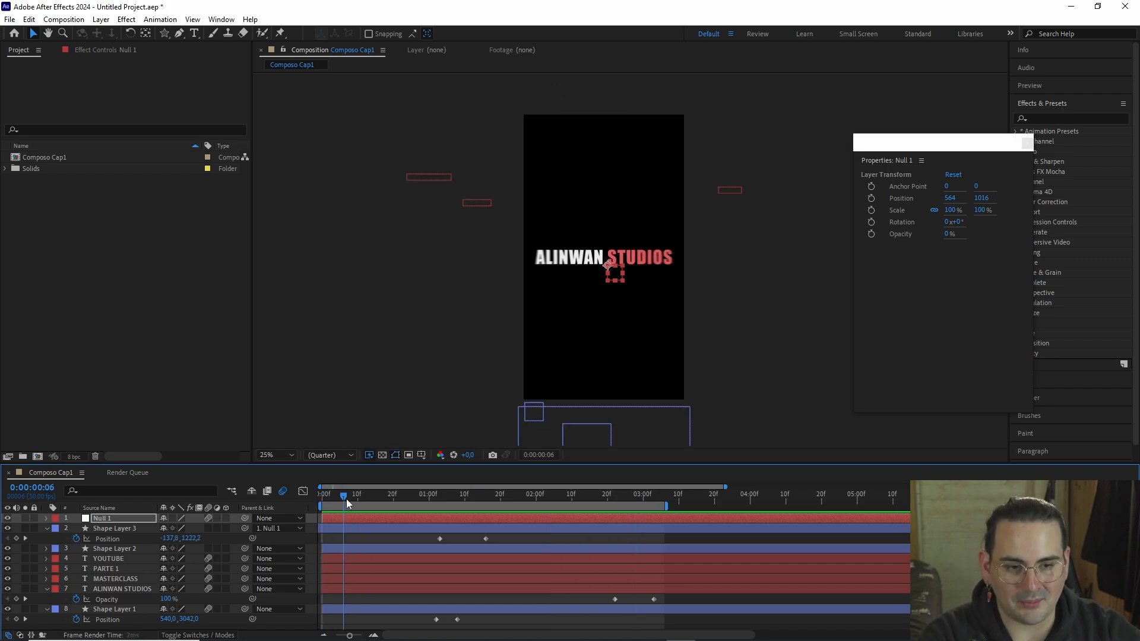
{"action": "key", "text": "space"}
{"action": "key", "text": "space"}
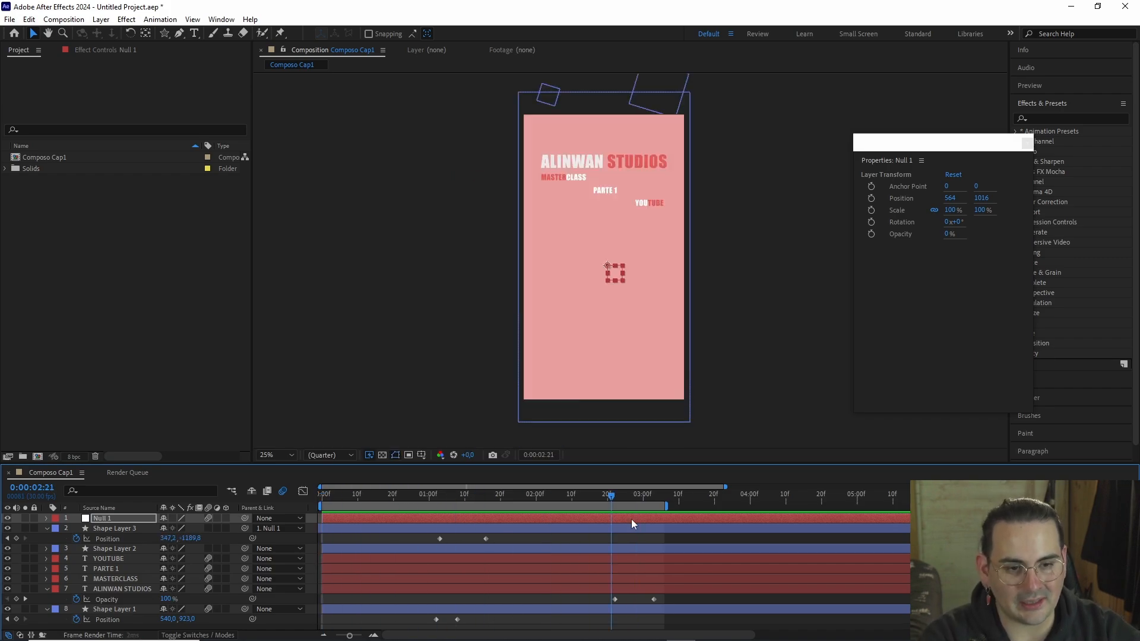
{"action": "key", "text": "space"}
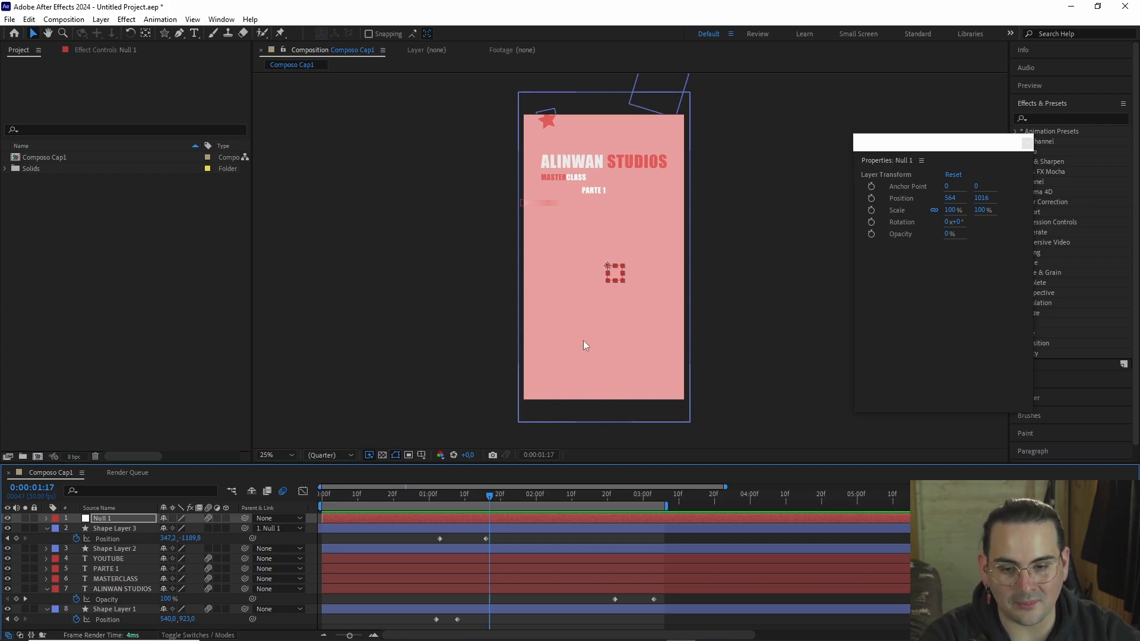
{"action": "left_click_drag", "start_coordinate": [469, 497], "coordinate": [358, 503]}
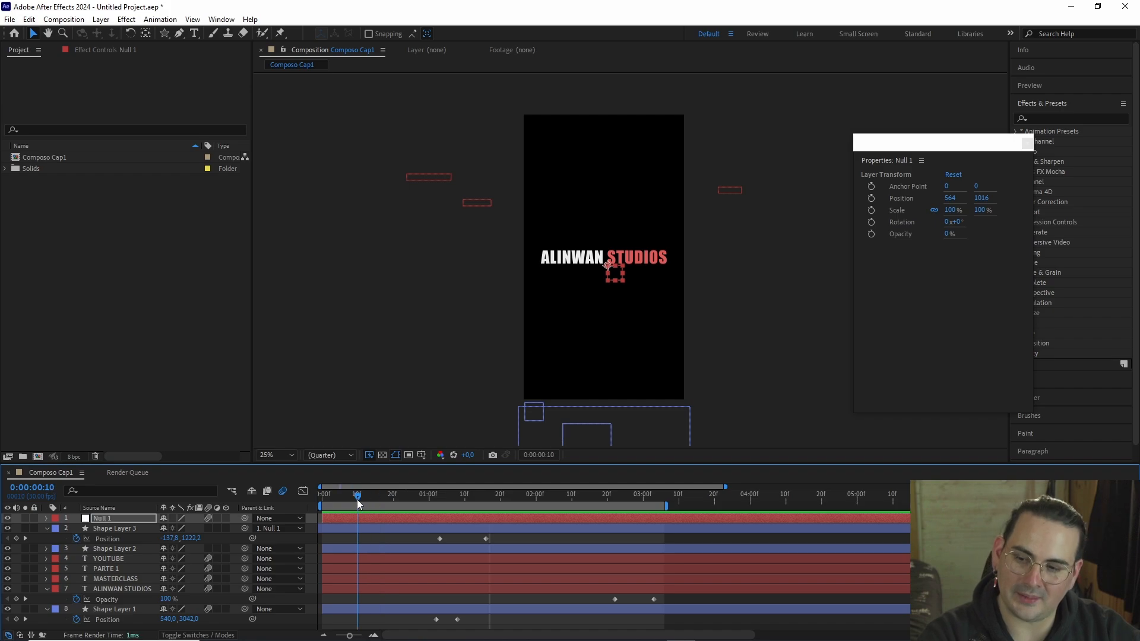
- Import After effects.png from the softwares 3D LOGOS folder into the project
{"action": "right_click", "coordinate": [148, 278]}
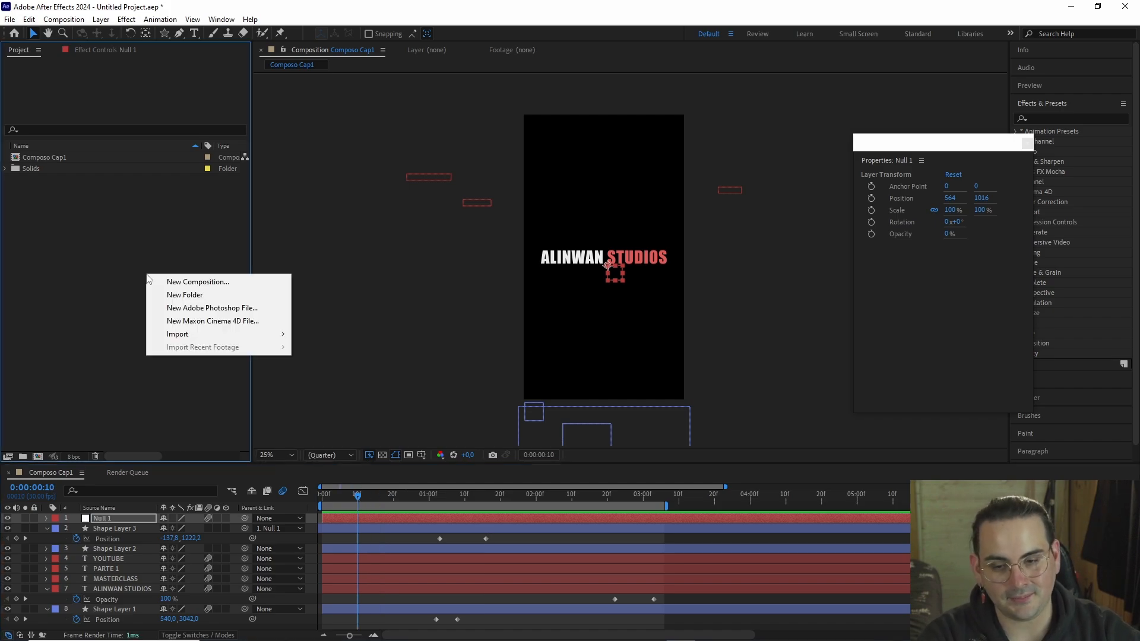
{"action": "left_click", "coordinate": [123, 273]}
{"action": "mouse_move", "coordinate": [279, 638]}
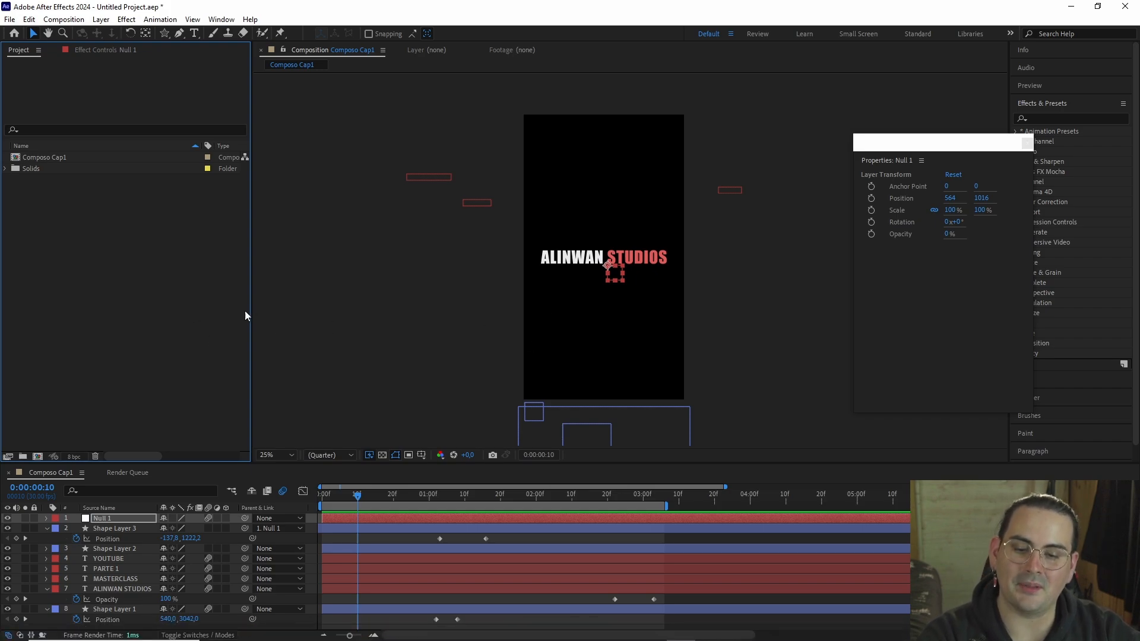
{"action": "left_click_drag", "start_coordinate": [381, 493], "coordinate": [475, 501]}
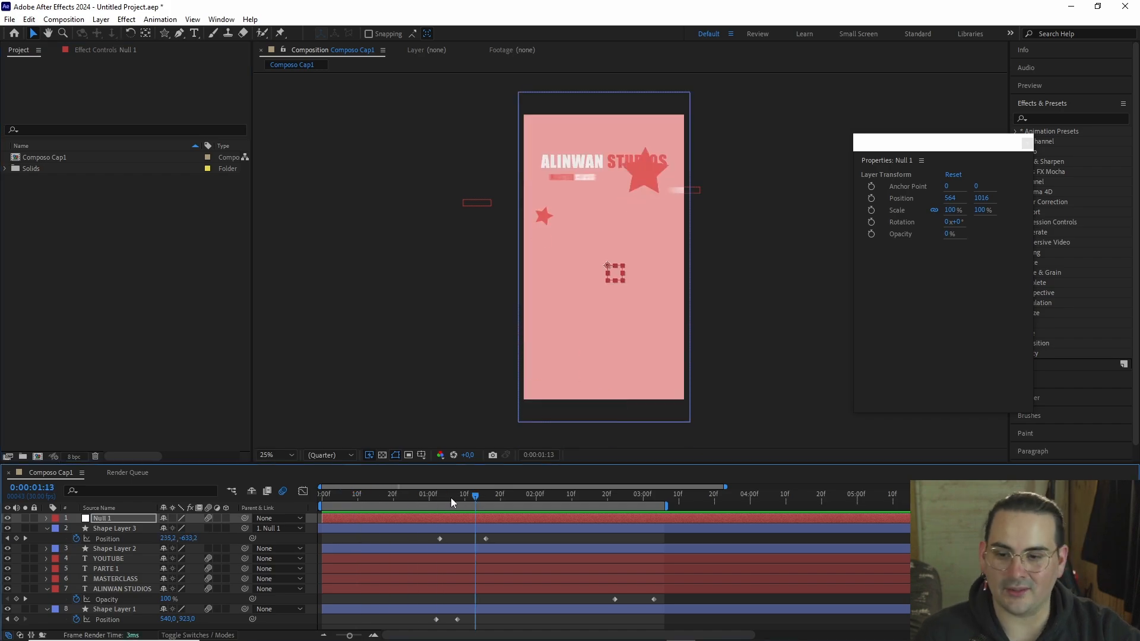
{"action": "left_click_drag", "start_coordinate": [504, 140], "coordinate": [796, 176]}
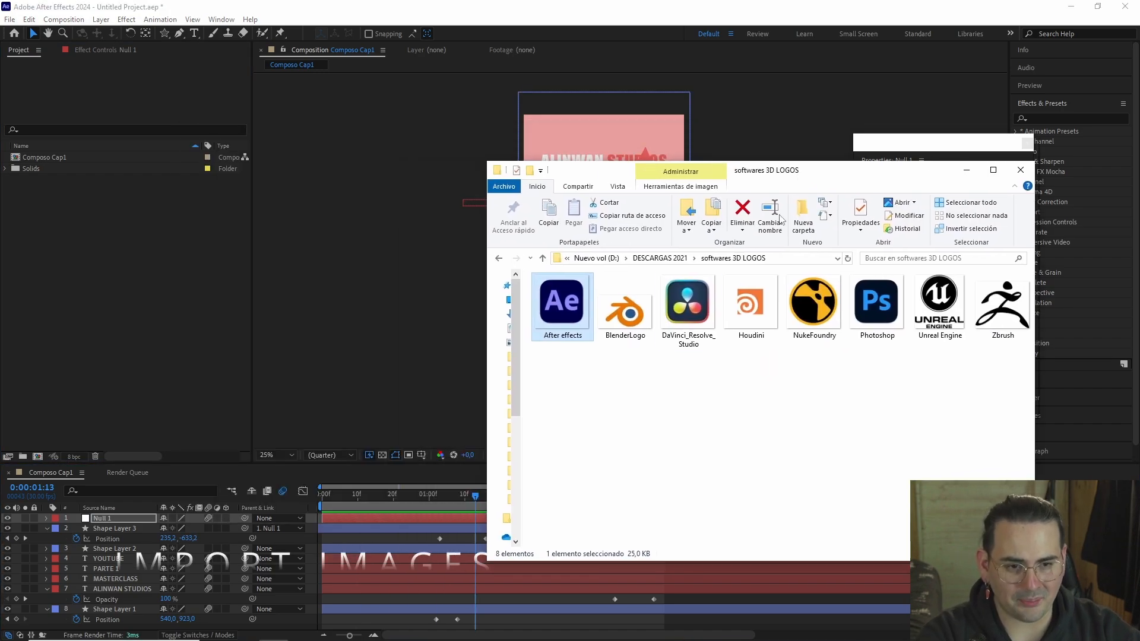
{"action": "left_click_drag", "start_coordinate": [593, 325], "coordinate": [108, 299]}
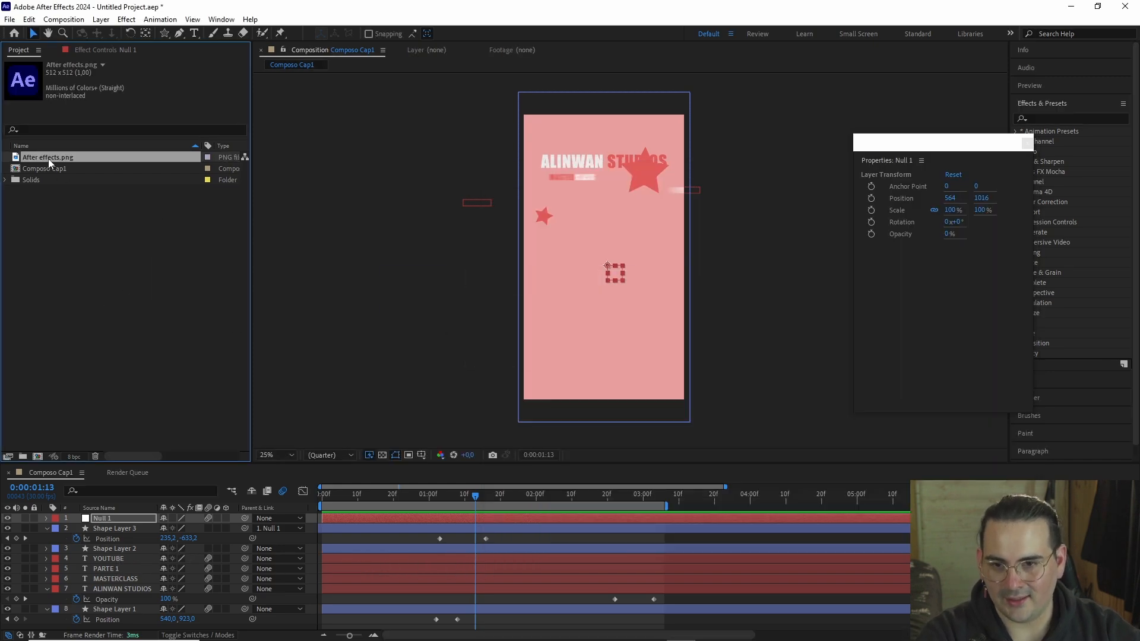
- Inspect the Null 1 item inside the project's Solids folder, then collapse the folder
{"action": "left_click", "coordinate": [5, 180]}
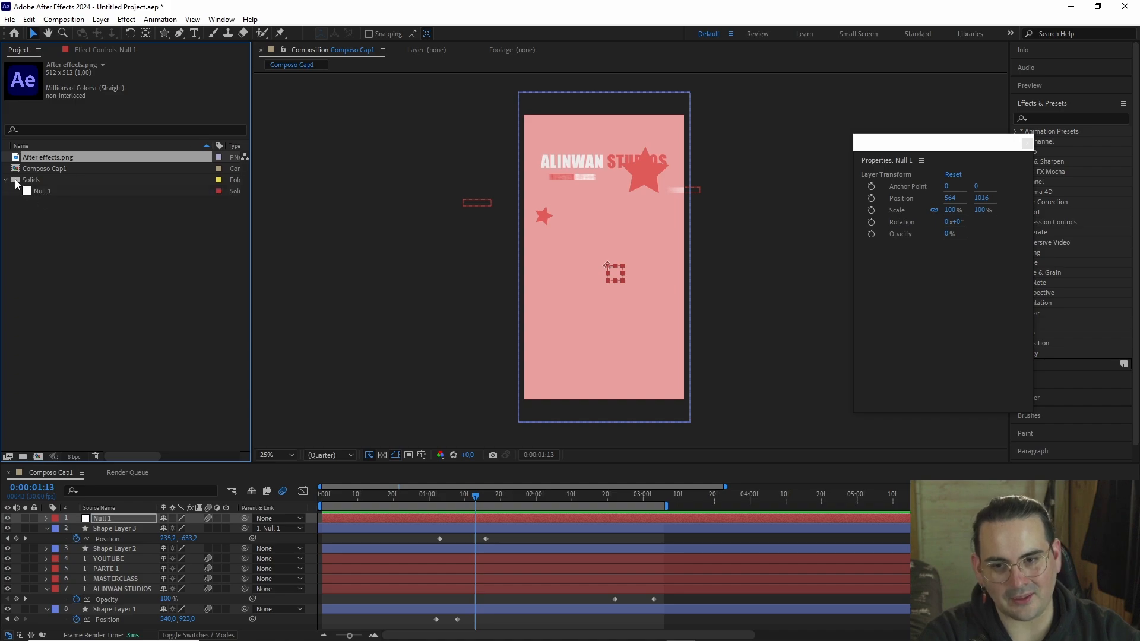
{"action": "left_click", "coordinate": [56, 181]}
{"action": "left_click", "coordinate": [49, 192]}
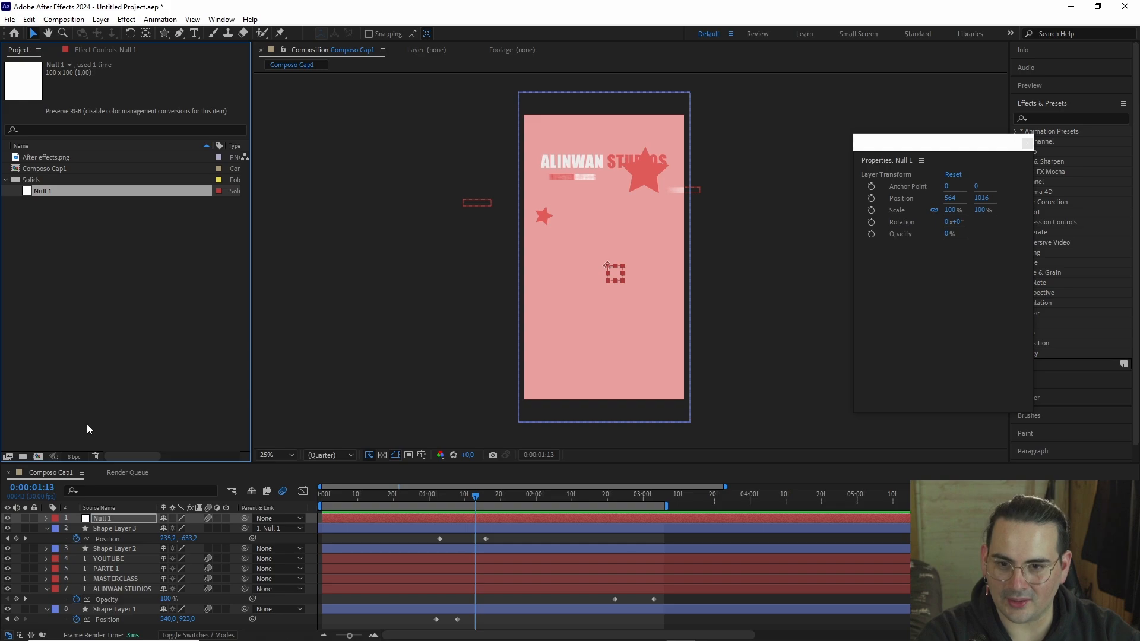
{"action": "left_click", "coordinate": [36, 180]}
{"action": "left_click", "coordinate": [5, 179]}
- Create a project folder named imgs and move After effects.png into it
{"action": "right_click", "coordinate": [56, 219]}
{"action": "left_click", "coordinate": [101, 240]}
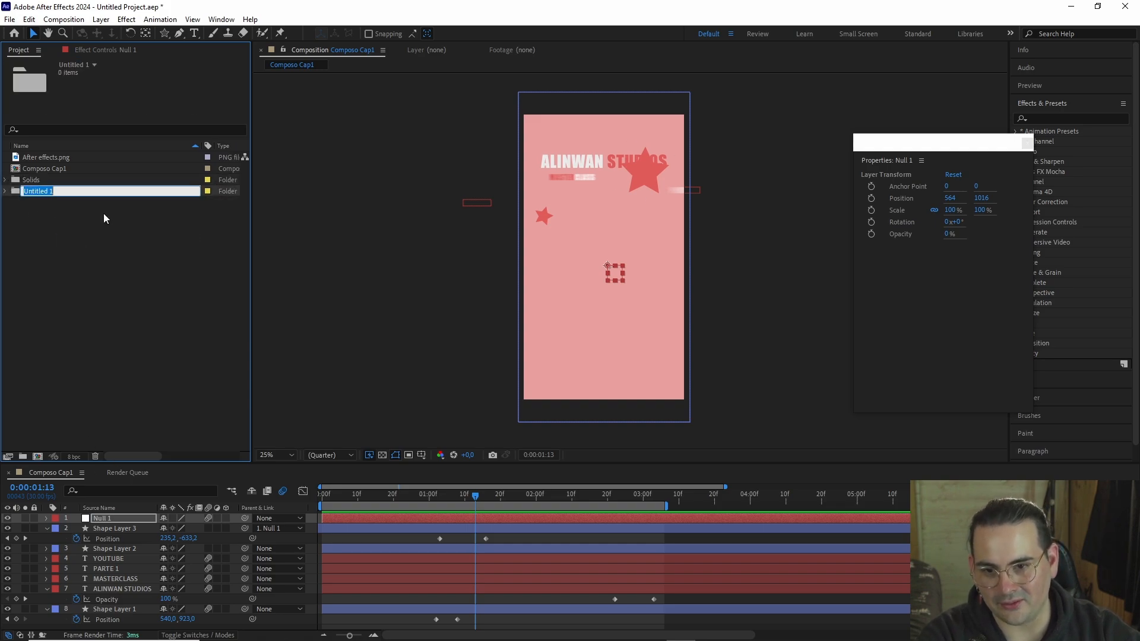
{"action": "type", "text": "imgs"}
{"action": "key", "text": "Return"}
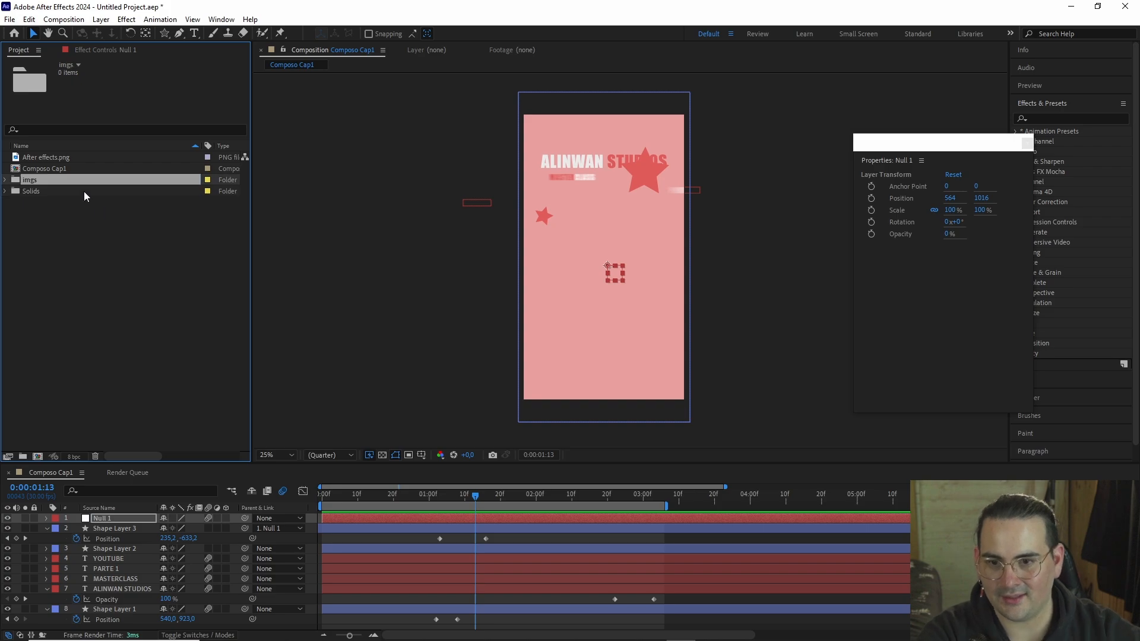
{"action": "left_click_drag", "start_coordinate": [54, 158], "coordinate": [34, 180]}
{"action": "left_click", "coordinate": [6, 169]}
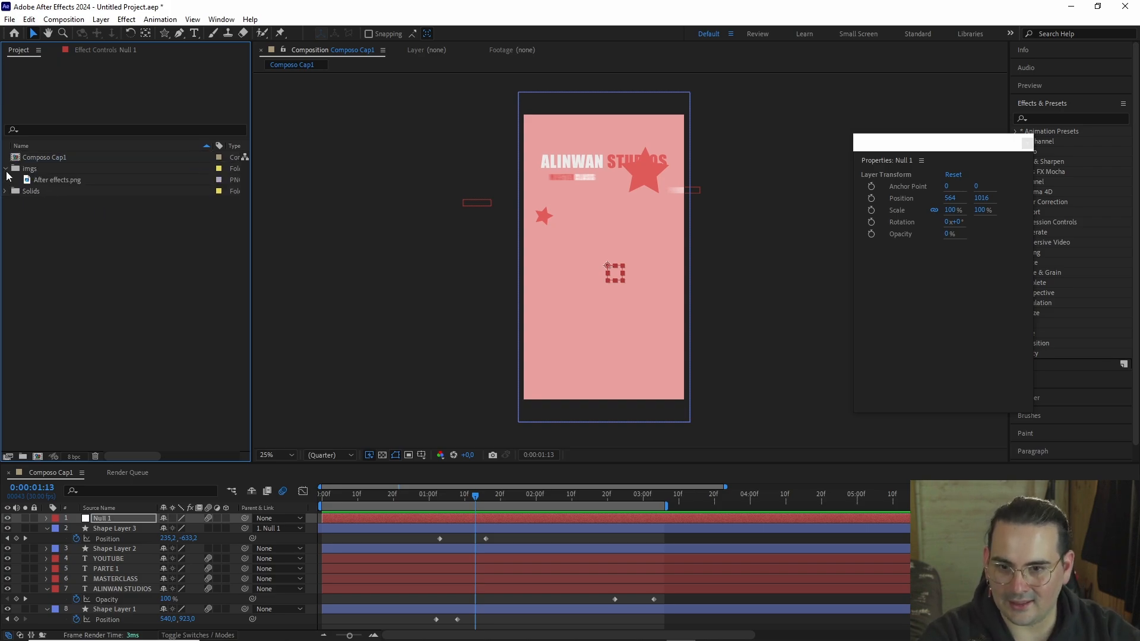
- Add After effects.png to the composition as the uppermost layer and place it at about 524, 1564, centred low in the frame
{"action": "left_click", "coordinate": [71, 180]}
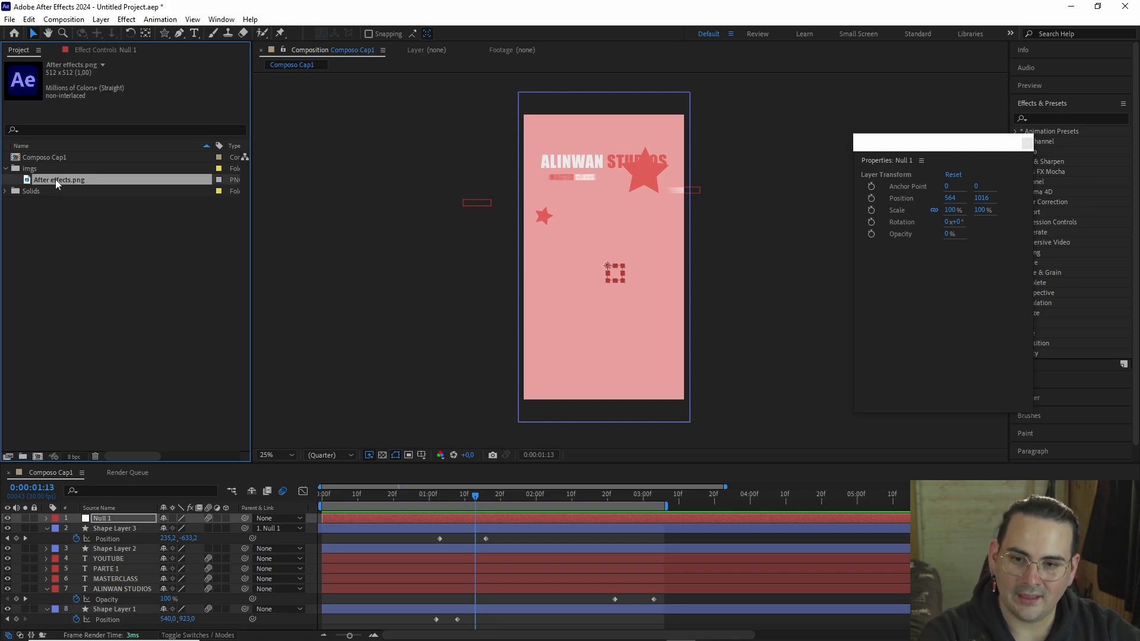
{"action": "left_click_drag", "start_coordinate": [55, 179], "coordinate": [130, 518]}
{"action": "mouse_move", "coordinate": [478, 508]}
{"action": "left_mouse_down"}
{"action": "mouse_move", "coordinate": [400, 505]}
{"action": "mouse_move", "coordinate": [487, 501]}
{"action": "mouse_move", "coordinate": [468, 500]}
{"action": "left_mouse_up"}
{"action": "left_click_drag", "start_coordinate": [611, 269], "coordinate": [612, 346]}
{"action": "left_click_drag", "start_coordinate": [352, 497], "coordinate": [487, 503]}
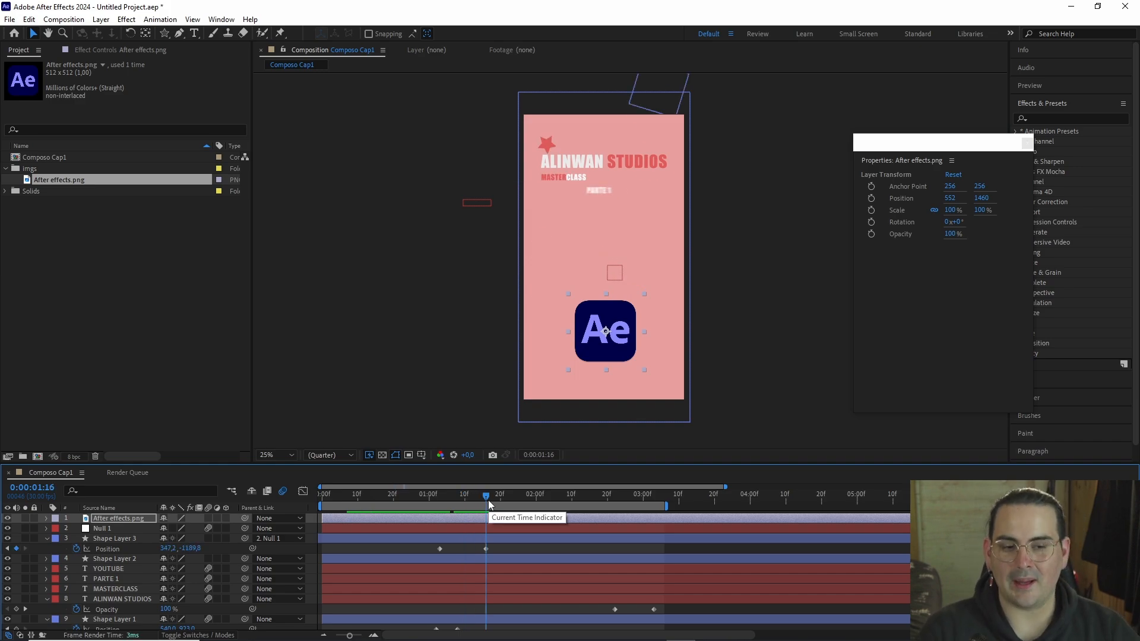
{"action": "left_click_drag", "start_coordinate": [605, 353], "coordinate": [601, 370]}
- Scale the After Effects logo layer to 75% and scrub the animation to check when it should appear
{"action": "key", "text": "s"}
{"action": "left_click_drag", "start_coordinate": [178, 529], "coordinate": [164, 530]}
{"action": "left_click_drag", "start_coordinate": [385, 496], "coordinate": [493, 506]}
{"action": "key", "text": "p"}
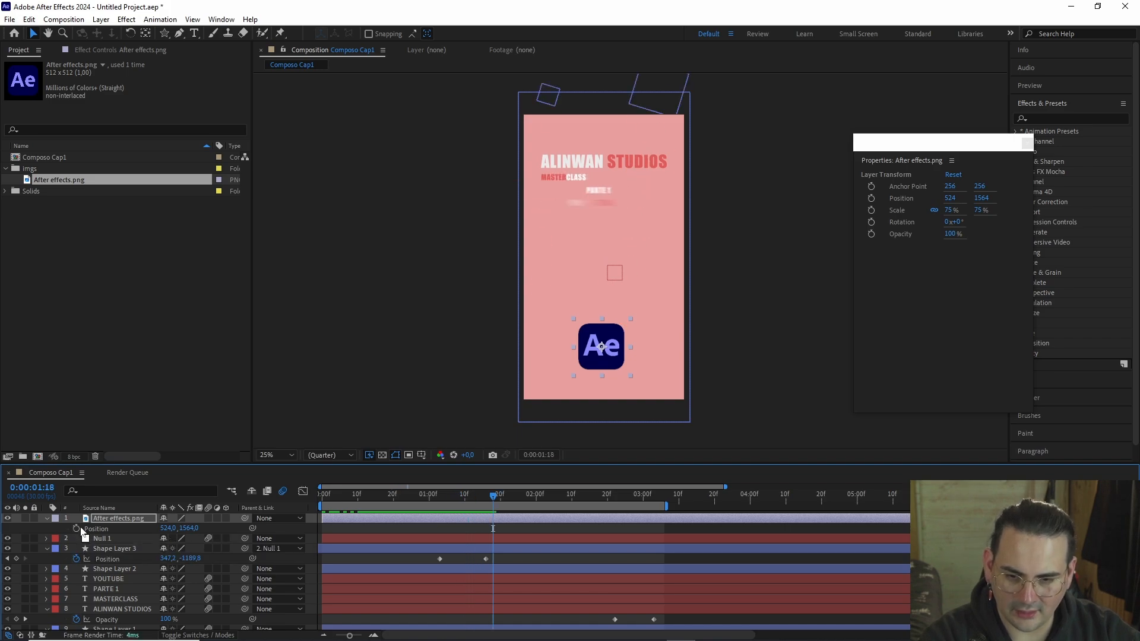
{"action": "left_click_drag", "start_coordinate": [454, 505], "coordinate": [482, 504]}
- Set the After Effects logo's scale to 0% and keyframe it at 0:00:01:17
{"action": "key", "text": "s"}
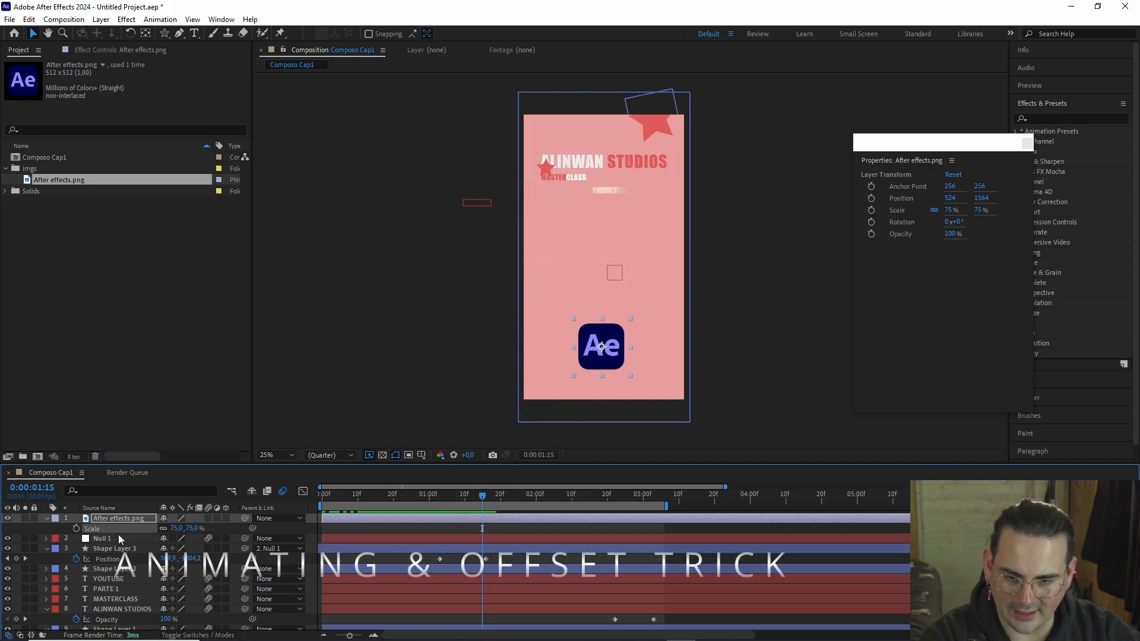
{"action": "left_click", "coordinate": [173, 529]}
{"action": "type", "text": "0"}
{"action": "key", "text": "Return"}
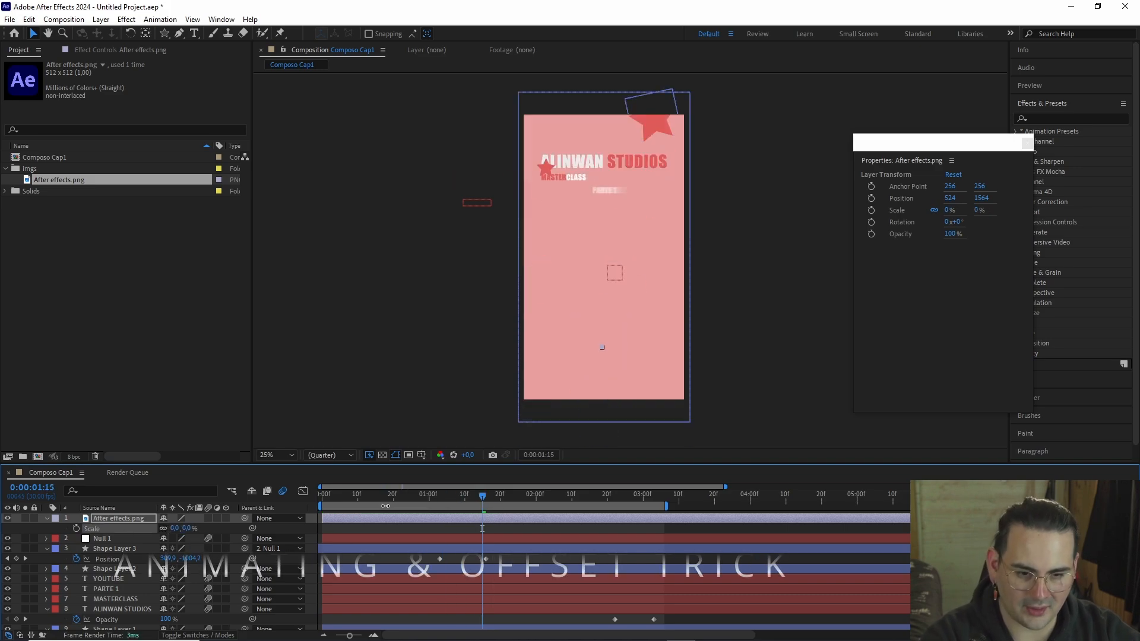
{"action": "mouse_move", "coordinate": [485, 494]}
{"action": "left_mouse_down"}
{"action": "mouse_move", "coordinate": [433, 499]}
{"action": "mouse_move", "coordinate": [489, 500]}
{"action": "left_mouse_up"}
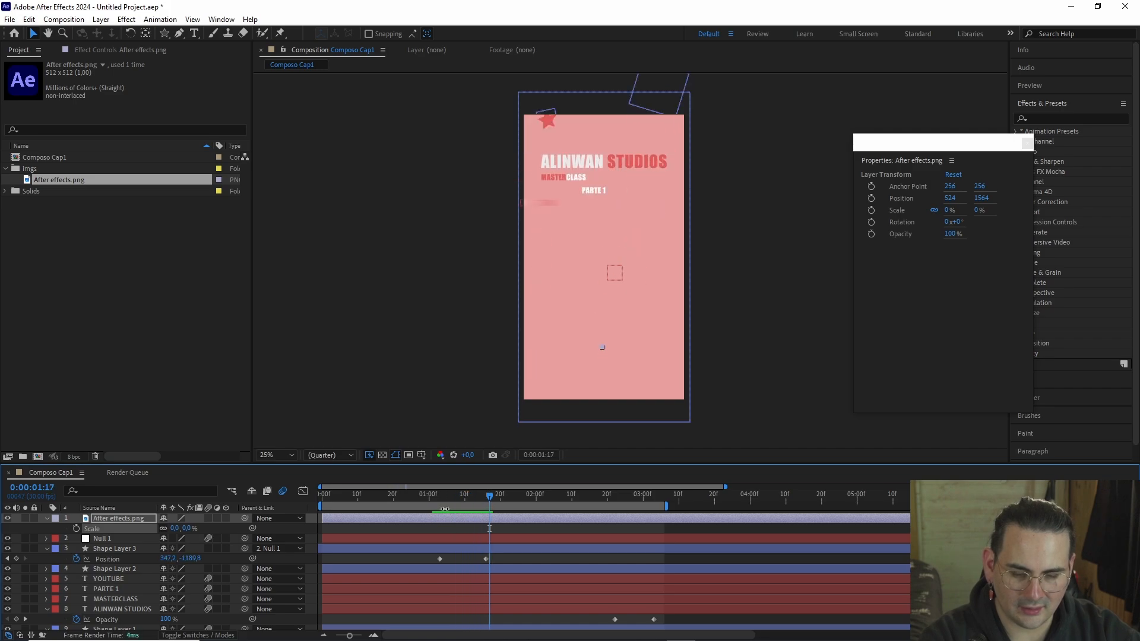
- Keyframe the logo's scale at 75% at 0:00:01:21 and preview the pop-in
{"action": "key", "text": "equal"}
{"action": "key", "text": "Page_Down"}
{"action": "key", "text": "Page_Down"}
{"action": "key", "text": "Page_Down"}
{"action": "key", "text": "Page_Down"}
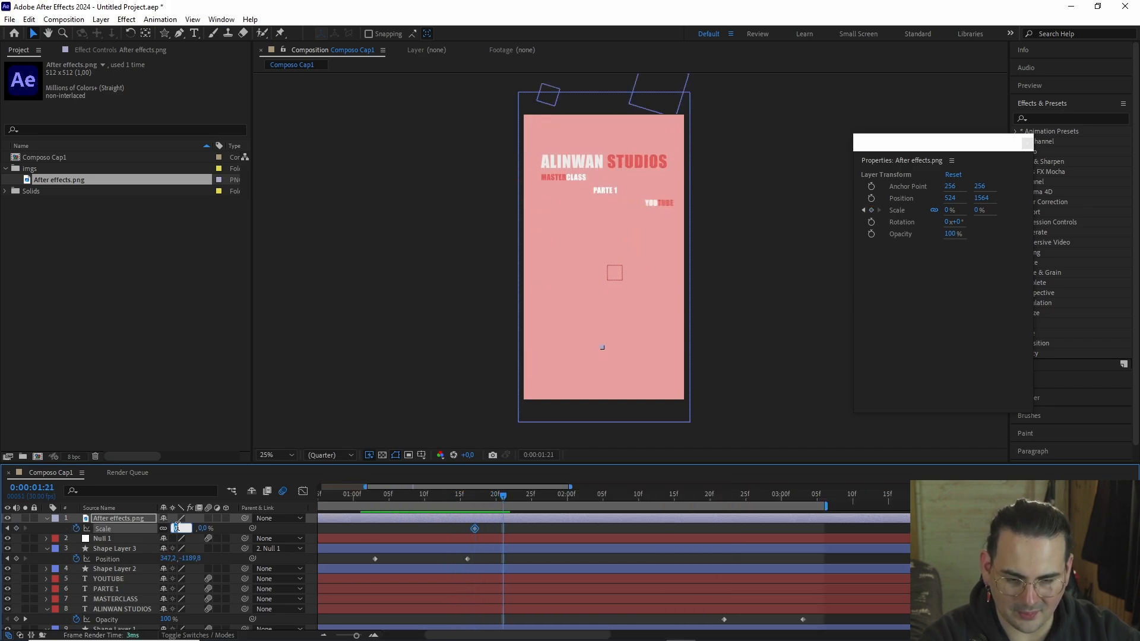
{"action": "type", "text": "10"}
{"action": "key", "text": "Return"}
{"action": "left_click_drag", "start_coordinate": [182, 528], "coordinate": [220, 528]}
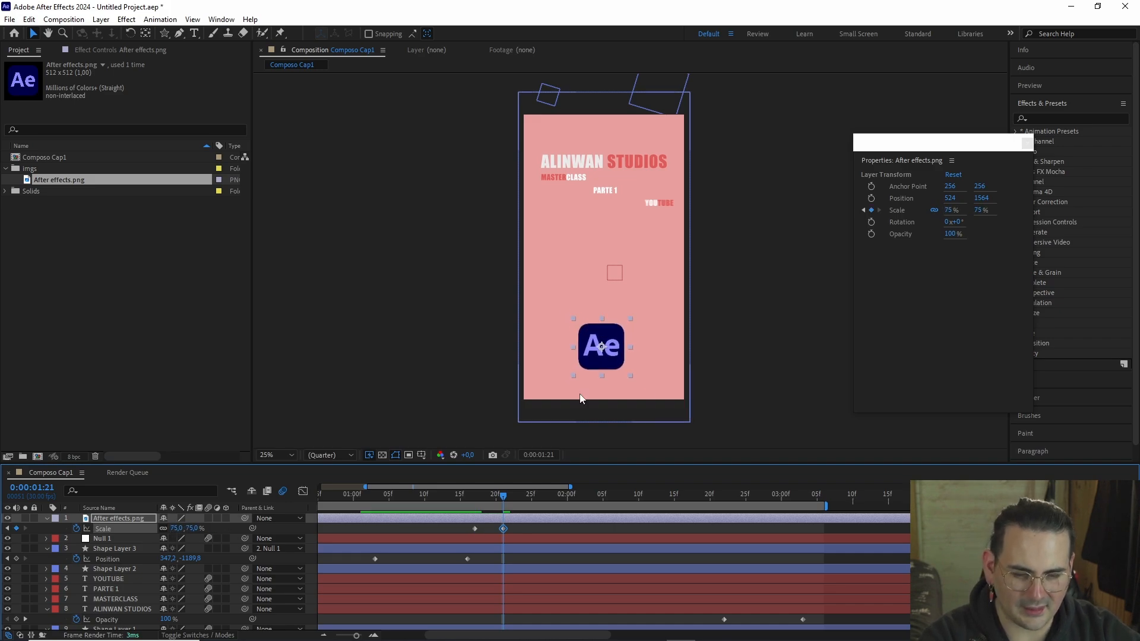
{"action": "key", "text": "space"}
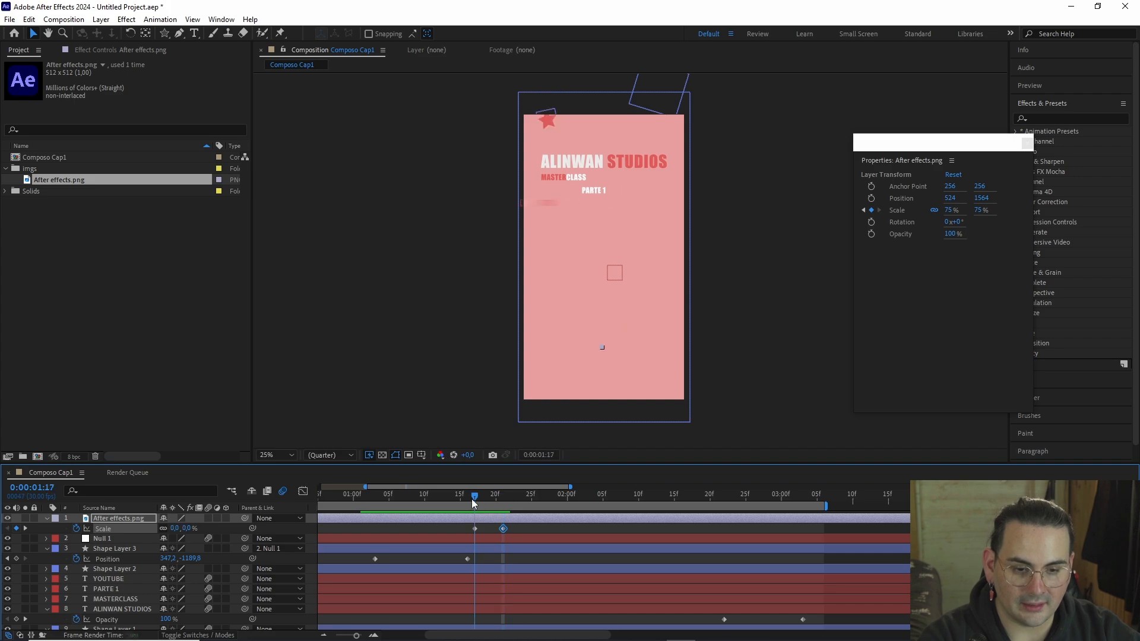
{"action": "key", "text": "space"}
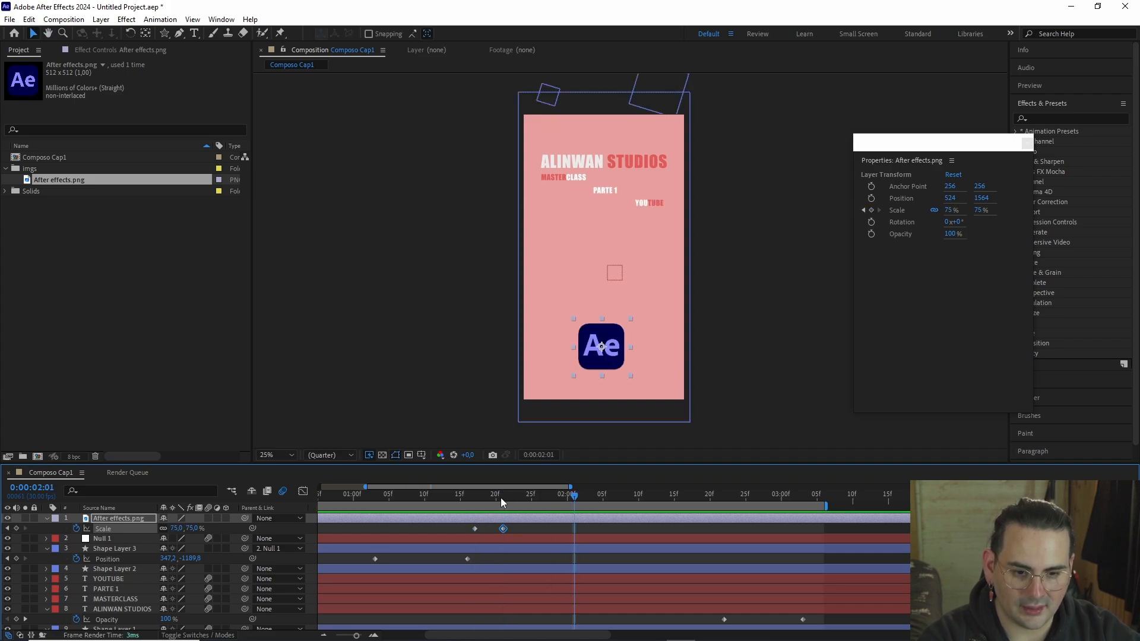
- Add a larger scale keyframe for the logo at 0:00:01:23 and copy the 75% keyframe to 0:00:01:25
{"action": "key", "text": "equal"}
{"action": "key", "text": "Page_Down"}
{"action": "left_click_drag", "start_coordinate": [177, 529], "coordinate": [194, 529]}
{"action": "left_click", "coordinate": [497, 529]}
{"action": "key", "text": "ctrl+c"}
{"action": "left_click_drag", "start_coordinate": [528, 495], "coordinate": [457, 499]}
{"action": "key", "text": "ctrl+v"}
- Preview the logo's bouncing scale animation and return to its first keyframe at 0:00:01:17
{"action": "scroll", "coordinate": [486, 540], "scroll_direction": "down", "scroll_amount": 1}
{"action": "key", "text": "space"}
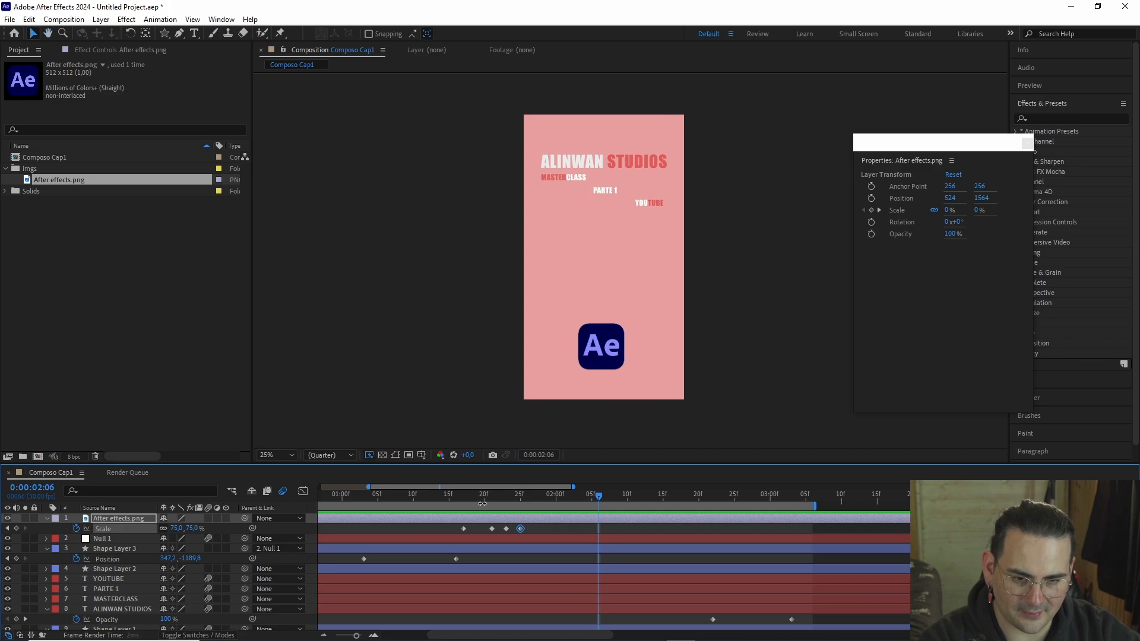
{"action": "left_click", "coordinate": [483, 499]}
{"action": "left_click", "coordinate": [209, 518]}
{"action": "key", "text": "space"}
{"action": "mouse_move", "coordinate": [480, 499]}
{"action": "left_mouse_down"}
{"action": "mouse_move", "coordinate": [450, 502]}
{"action": "mouse_move", "coordinate": [505, 501]}
{"action": "mouse_move", "coordinate": [466, 509]}
{"action": "left_mouse_up"}
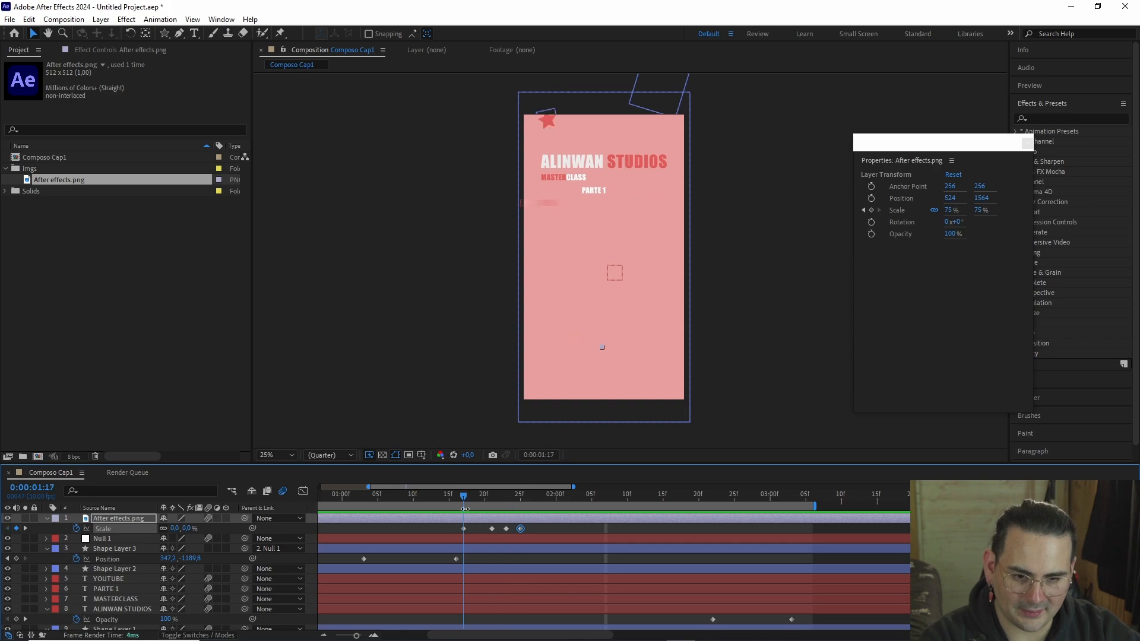
- Move the After Effects logo up to a Y position of 799 and preview its pop-in
{"action": "key", "text": "p"}
{"action": "left_click_drag", "start_coordinate": [194, 532], "coordinate": [114, 511]}
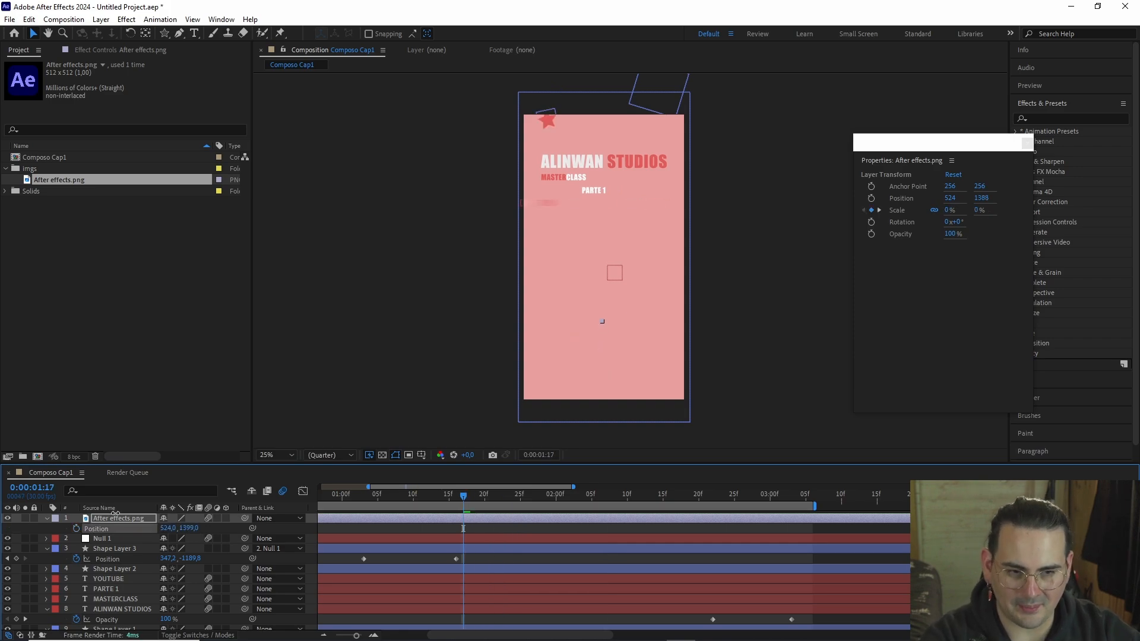
{"action": "left_click_drag", "start_coordinate": [473, 503], "coordinate": [440, 504]}
{"action": "key", "text": "space"}
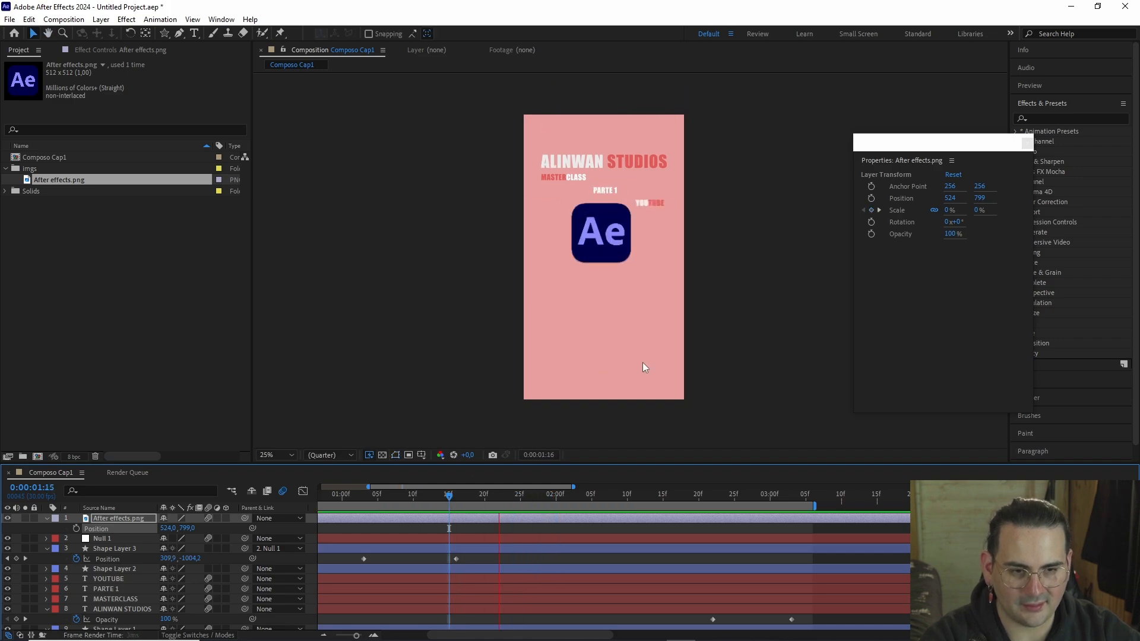
{"action": "key", "text": "space"}
{"action": "left_click", "coordinate": [406, 495]}
{"action": "key", "text": "space"}
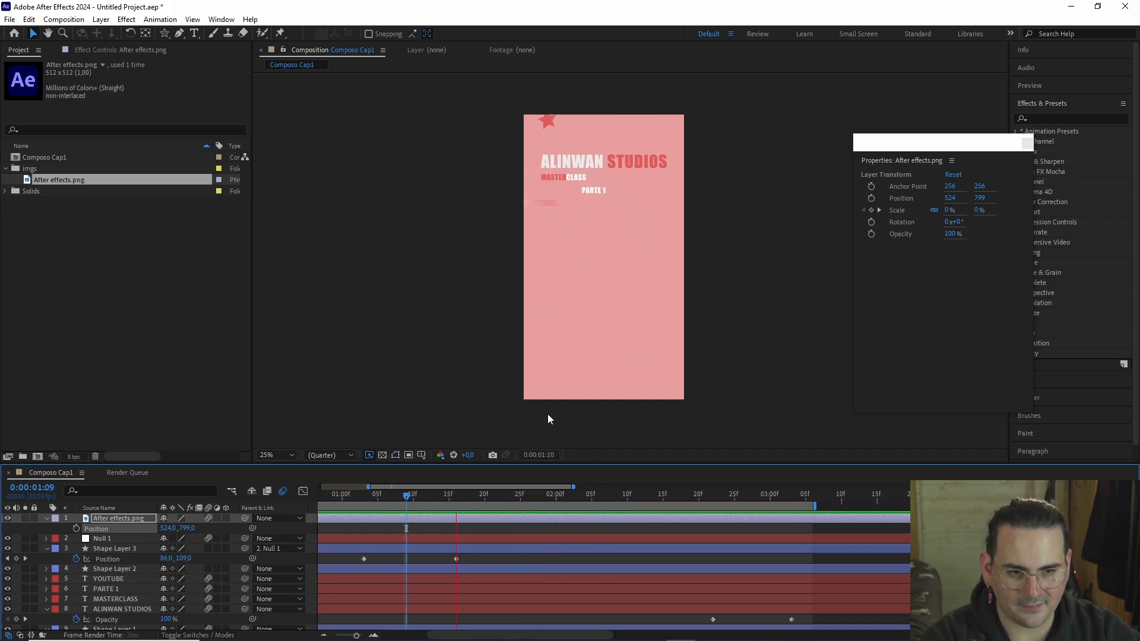
{"action": "key", "text": "space"}
- Duplicate the logo twice, place the copies at Y positions 1265 and 1696, and preview all three popping in
{"action": "left_click_drag", "start_coordinate": [463, 498], "coordinate": [507, 503]}
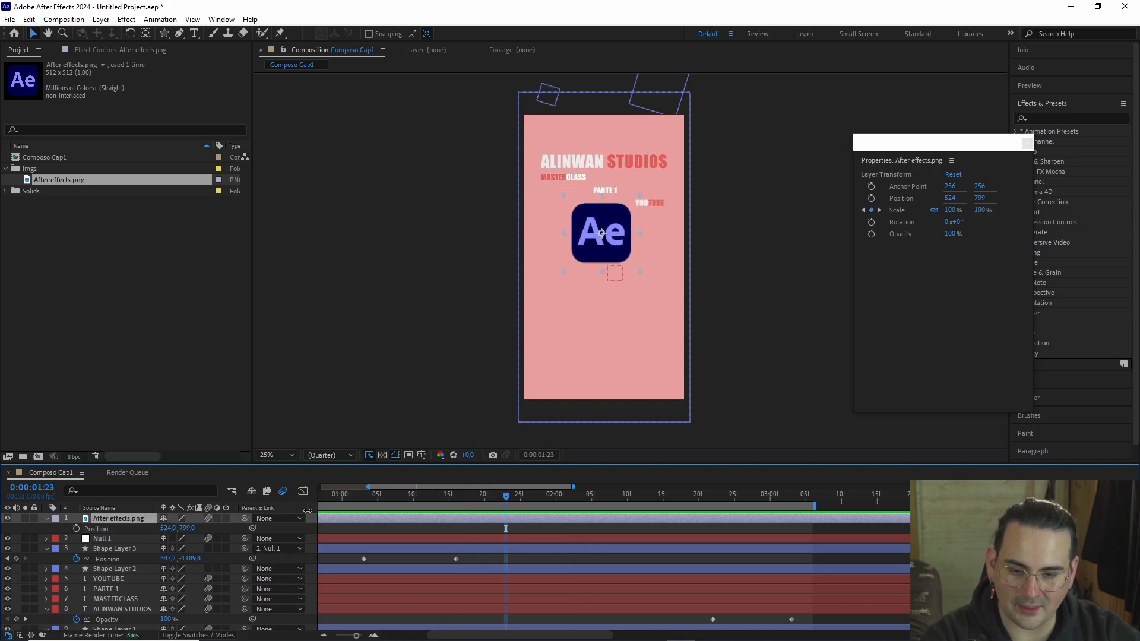
{"action": "key", "text": "ctrl+d"}
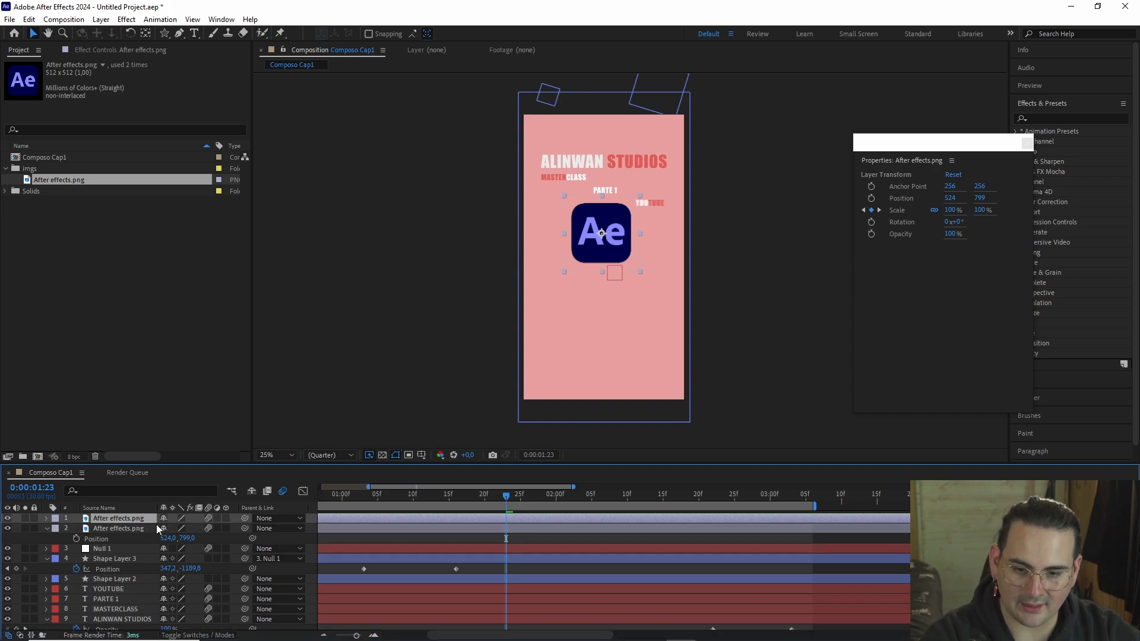
{"action": "left_click_drag", "start_coordinate": [187, 528], "coordinate": [518, 529]}
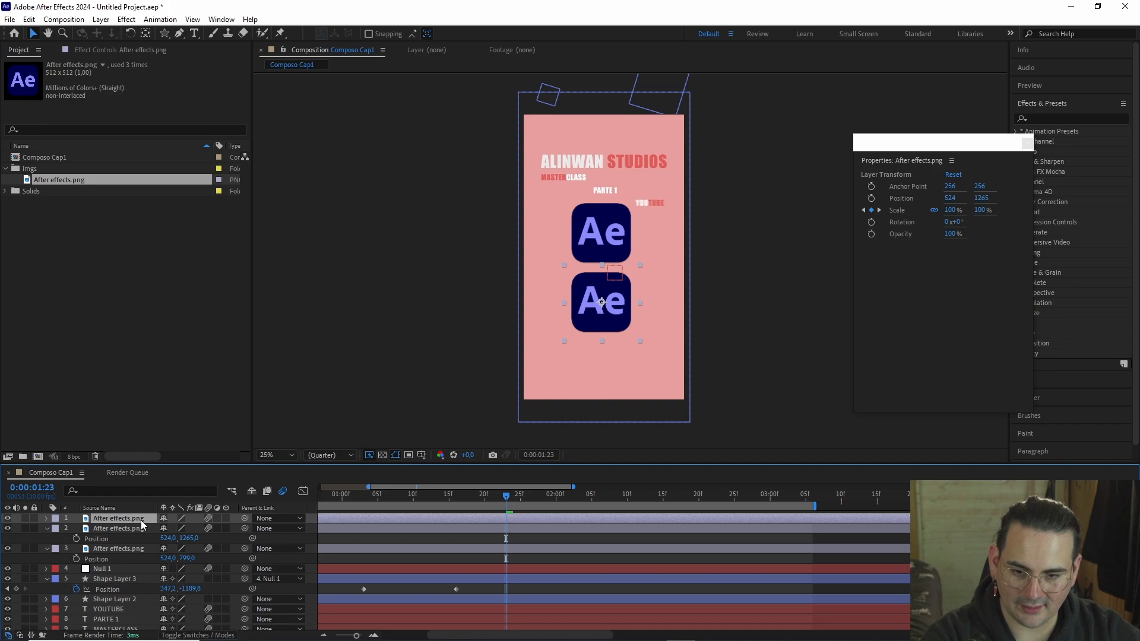
{"action": "key", "text": "ctrl+d"}
{"action": "left_click_drag", "start_coordinate": [187, 528], "coordinate": [462, 532]}
{"action": "left_click_drag", "start_coordinate": [507, 497], "coordinate": [434, 495]}
{"action": "key", "text": "space"}
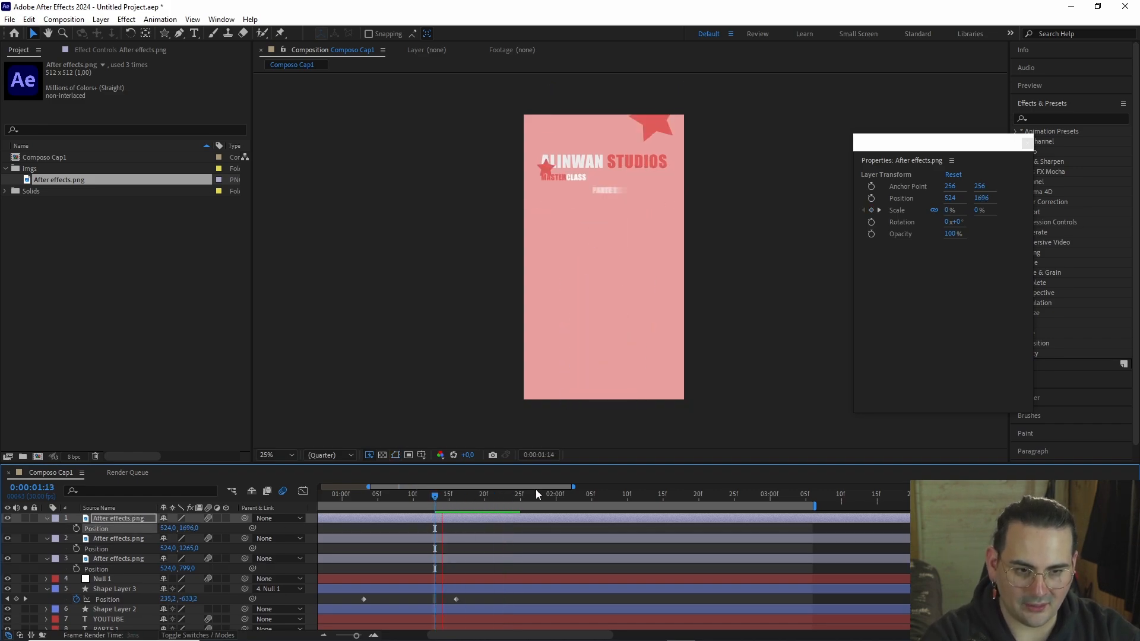
{"action": "key", "text": "space"}
{"action": "mouse_move", "coordinate": [550, 500]}
{"action": "left_mouse_down"}
{"action": "mouse_move", "coordinate": [483, 496]}
{"action": "mouse_move", "coordinate": [528, 498]}
{"action": "left_mouse_up"}
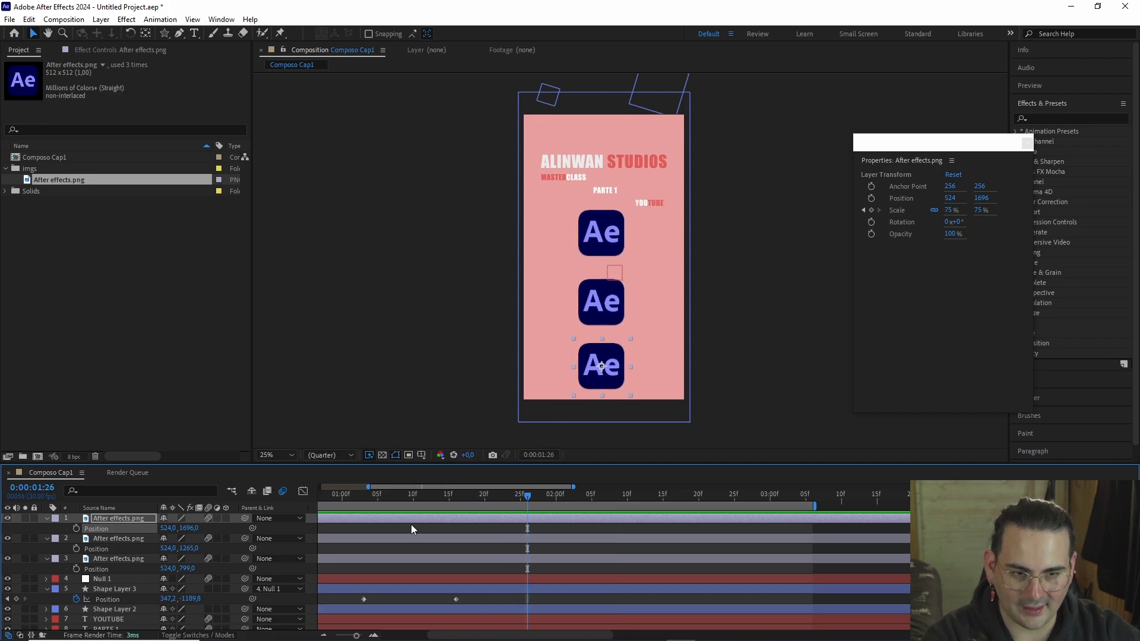
- Even out the logo spacing by setting the middle logo's Y position to 1181 and the bottom one's to 1594, and preview it
{"action": "left_click", "coordinate": [120, 558]}
{"action": "left_click", "coordinate": [133, 539]}
{"action": "left_click_drag", "start_coordinate": [188, 548], "coordinate": [131, 523]}
{"action": "left_click", "coordinate": [132, 518]}
{"action": "left_click_drag", "start_coordinate": [526, 497], "coordinate": [392, 498]}
{"action": "key", "text": "space"}
{"action": "key", "text": "space"}
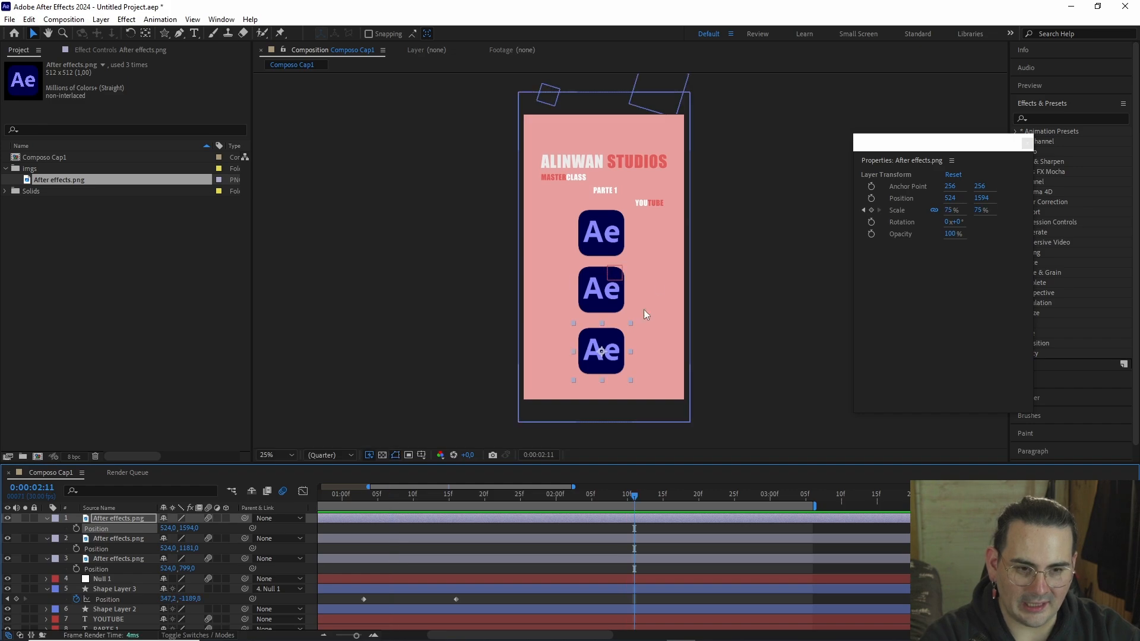
- Collapse the position properties of the three After Effects logo layers
{"action": "left_click", "coordinate": [72, 559]}
{"action": "left_click", "coordinate": [47, 539]}
{"action": "left_click", "coordinate": [47, 518]}
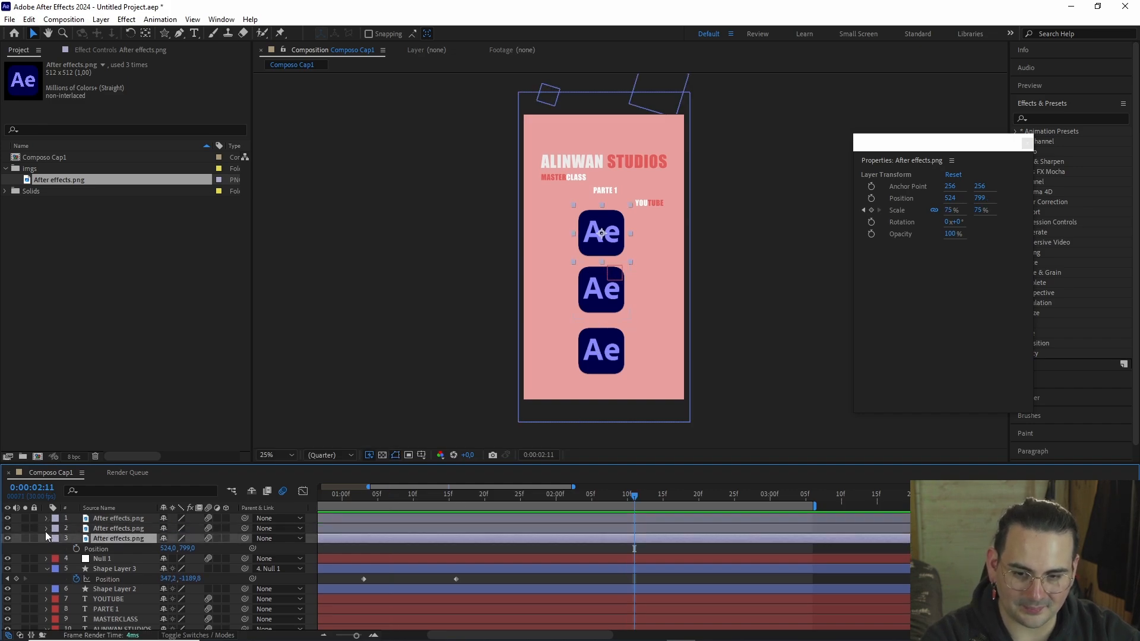
{"action": "left_click", "coordinate": [46, 539]}
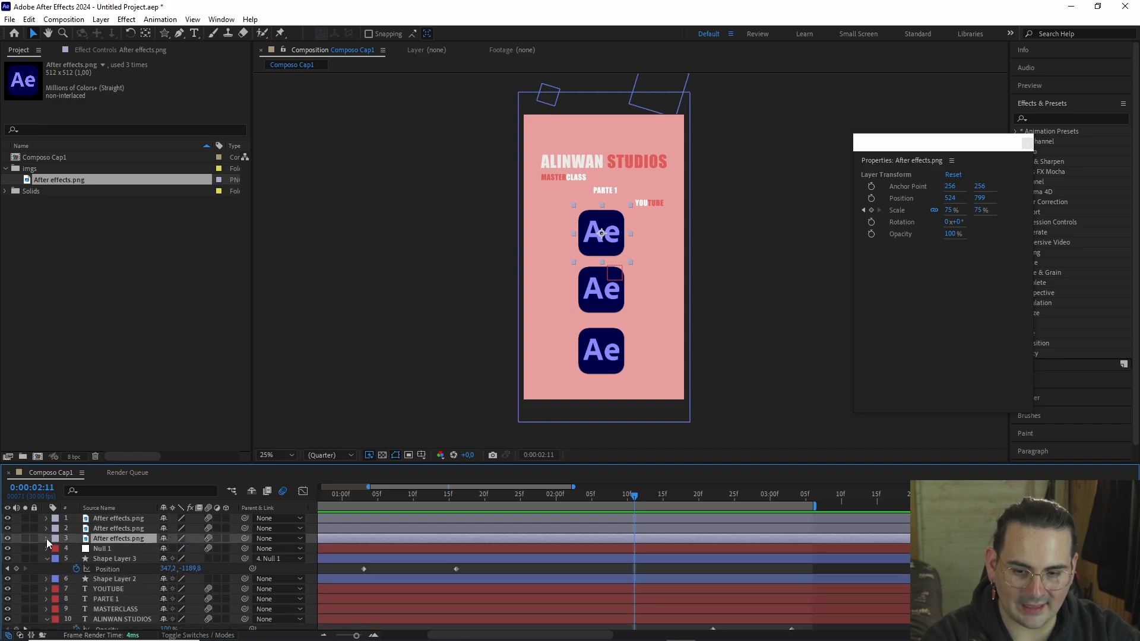
- Try to keyframe only the bottom logo's position, moving it to X 1444 at 0:00:02:13, and undo the attempt
{"action": "left_click", "coordinate": [130, 529]}
{"action": "left_click", "coordinate": [132, 519]}
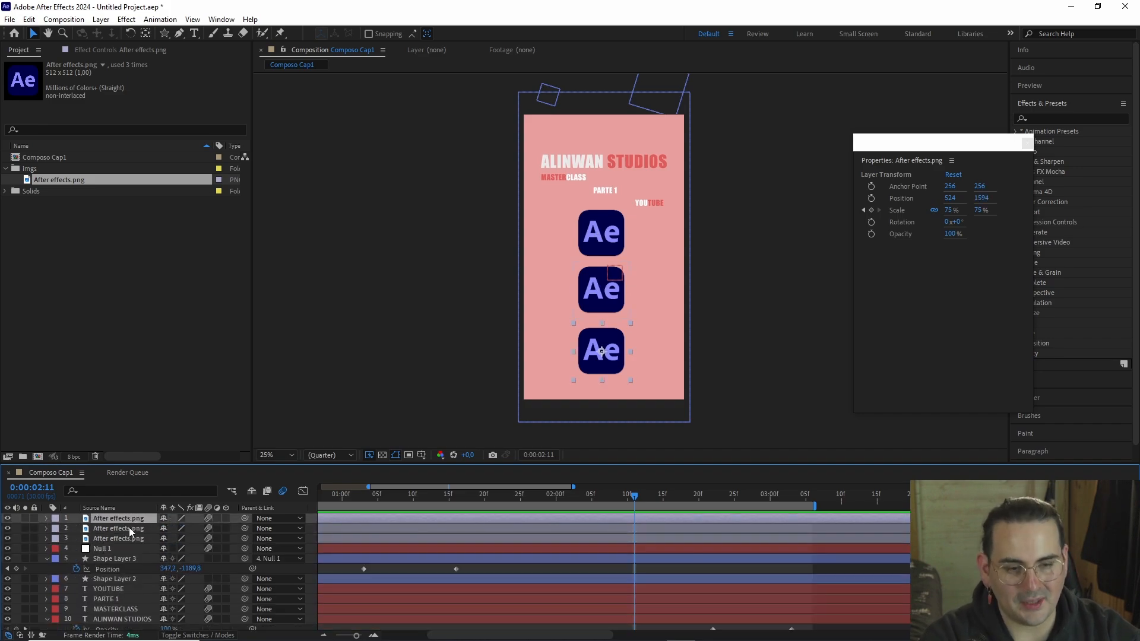
{"action": "key", "text": "p"}
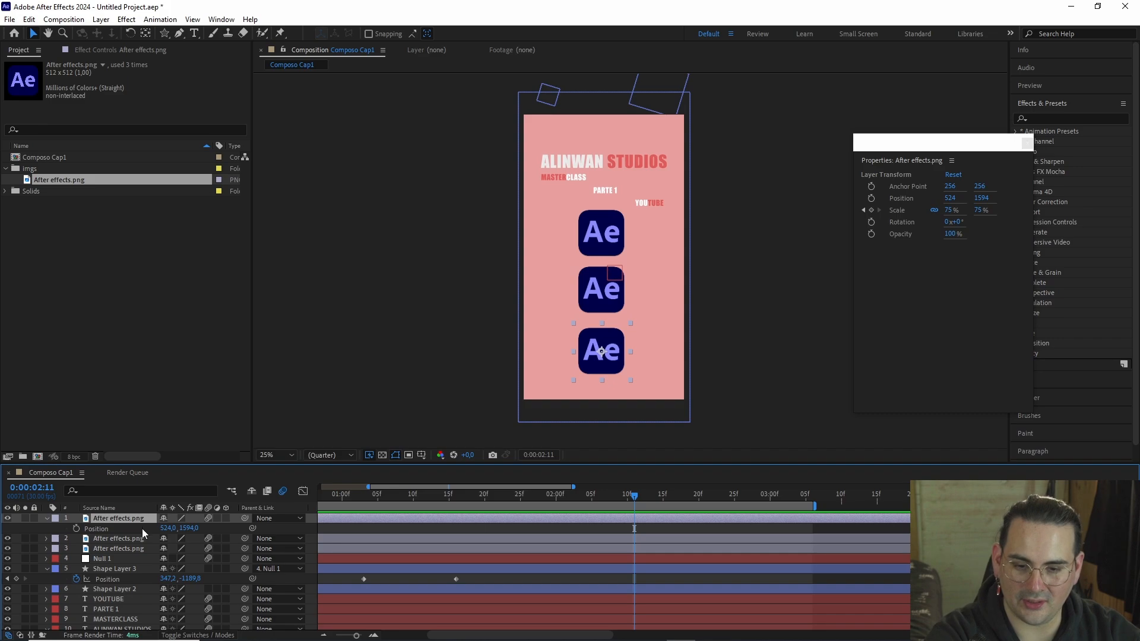
{"action": "left_click", "coordinate": [76, 529]}
{"action": "left_click_drag", "start_coordinate": [641, 502], "coordinate": [649, 499]}
{"action": "left_click_drag", "start_coordinate": [169, 528], "coordinate": [223, 527]}
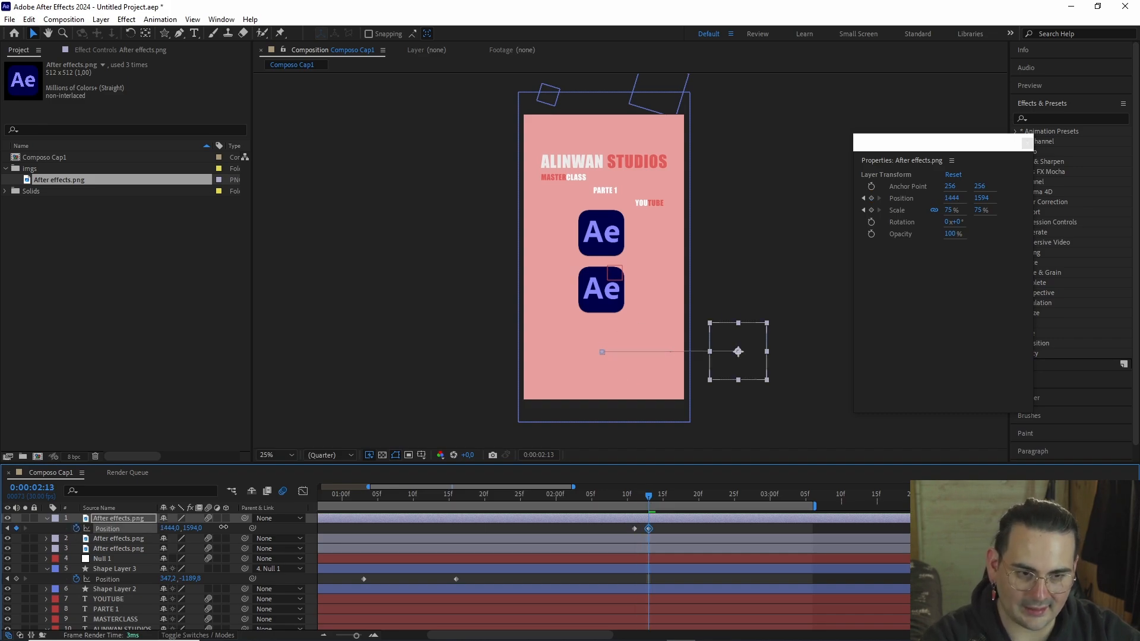
{"action": "key", "text": "ctrl+z"}
{"action": "key", "text": "ctrl+z"}
{"action": "left_click", "coordinate": [634, 497]}
{"action": "left_click", "coordinate": [47, 519]}
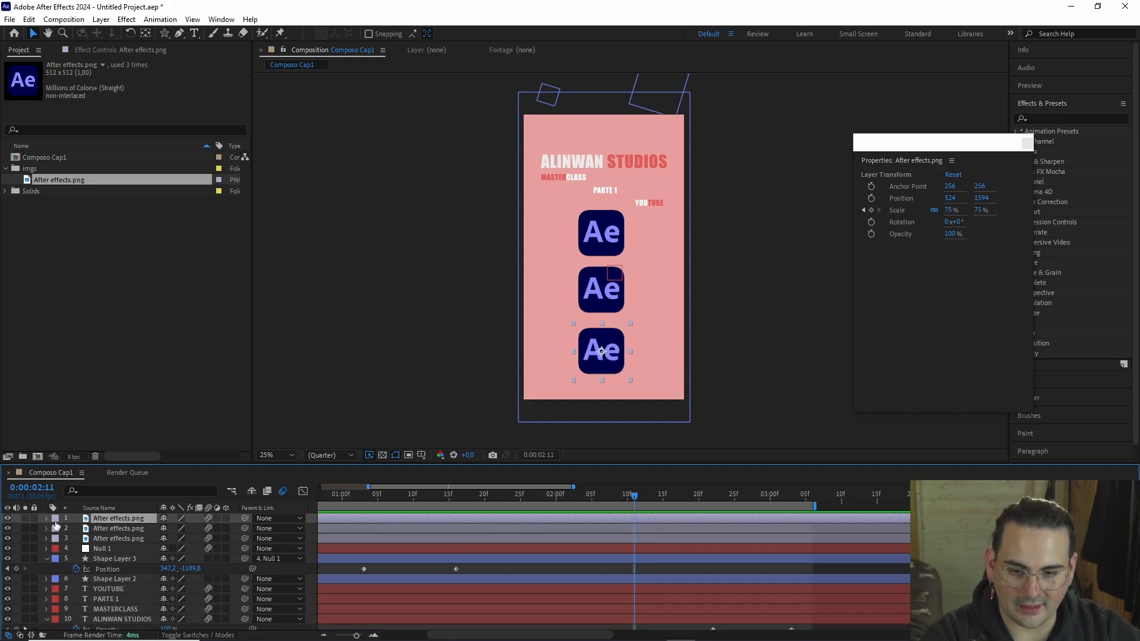
- Add a new null object to the composition
{"action": "left_click", "coordinate": [101, 20]}
{"action": "mouse_move", "coordinate": [135, 34]}
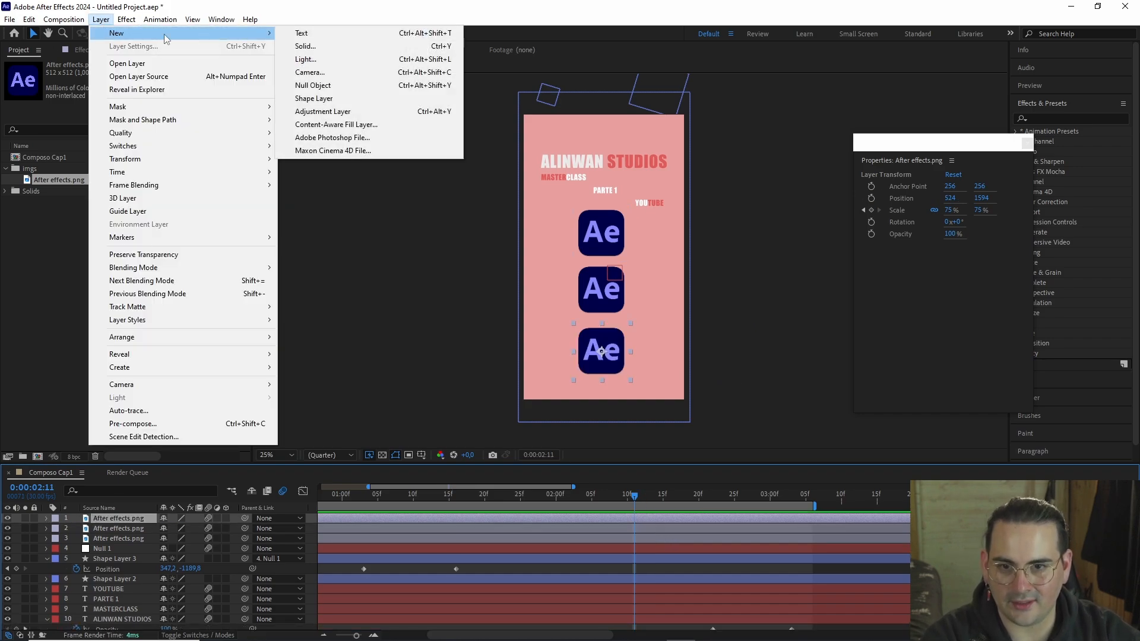
{"action": "left_click", "coordinate": [313, 86]}
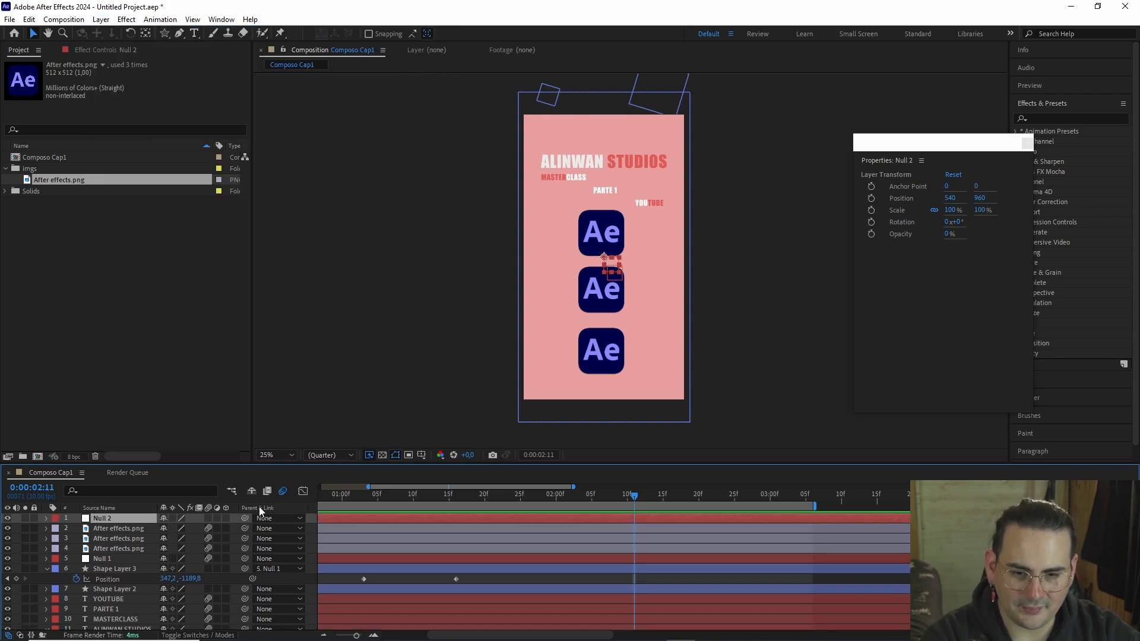
- Parent the three After Effects logo layers to Null 2 and show the null's position property
{"action": "left_click", "coordinate": [110, 544]}
{"action": "left_click", "coordinate": [116, 531], "text": "shift"}
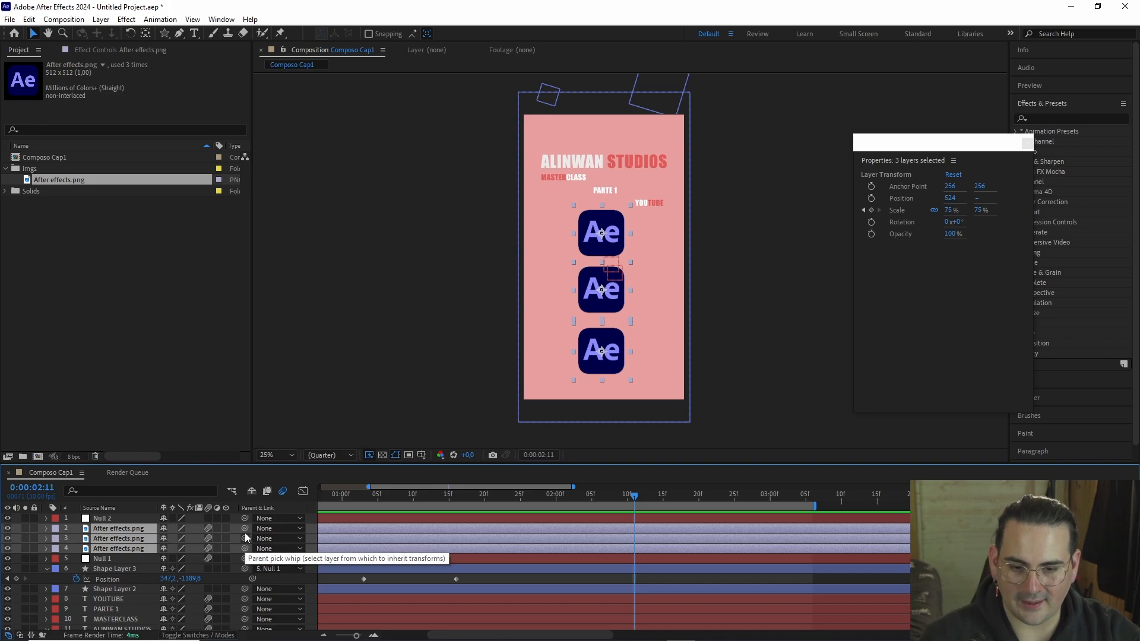
{"action": "left_click_drag", "start_coordinate": [245, 529], "coordinate": [230, 528]}
{"action": "left_click_drag", "start_coordinate": [158, 526], "coordinate": [116, 520]}
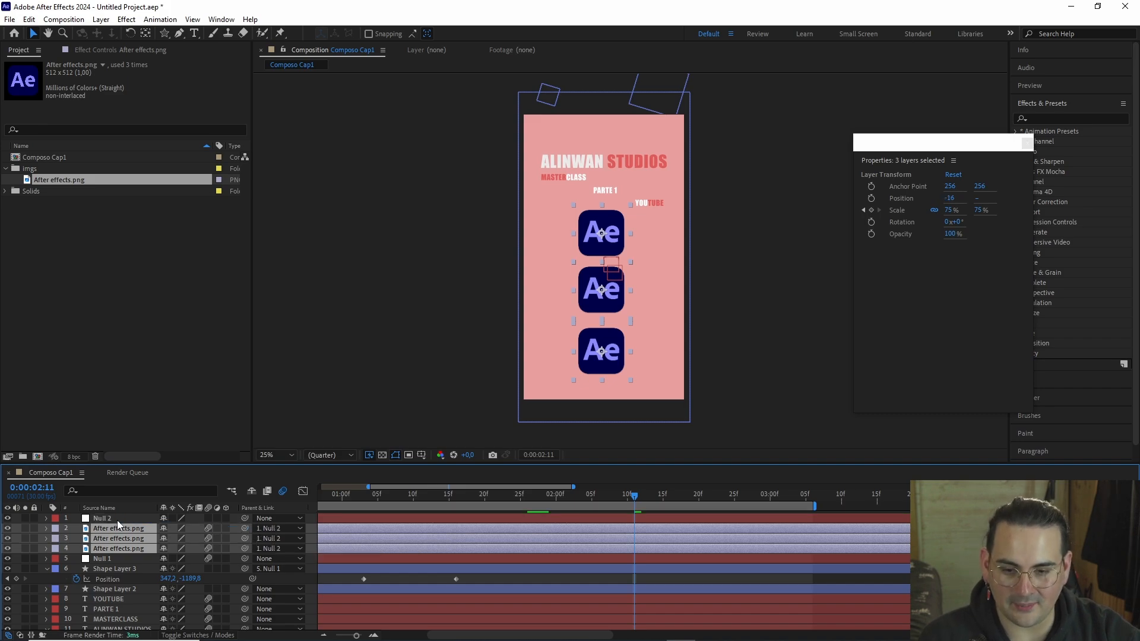
{"action": "left_click", "coordinate": [119, 520]}
{"action": "key", "text": "p"}
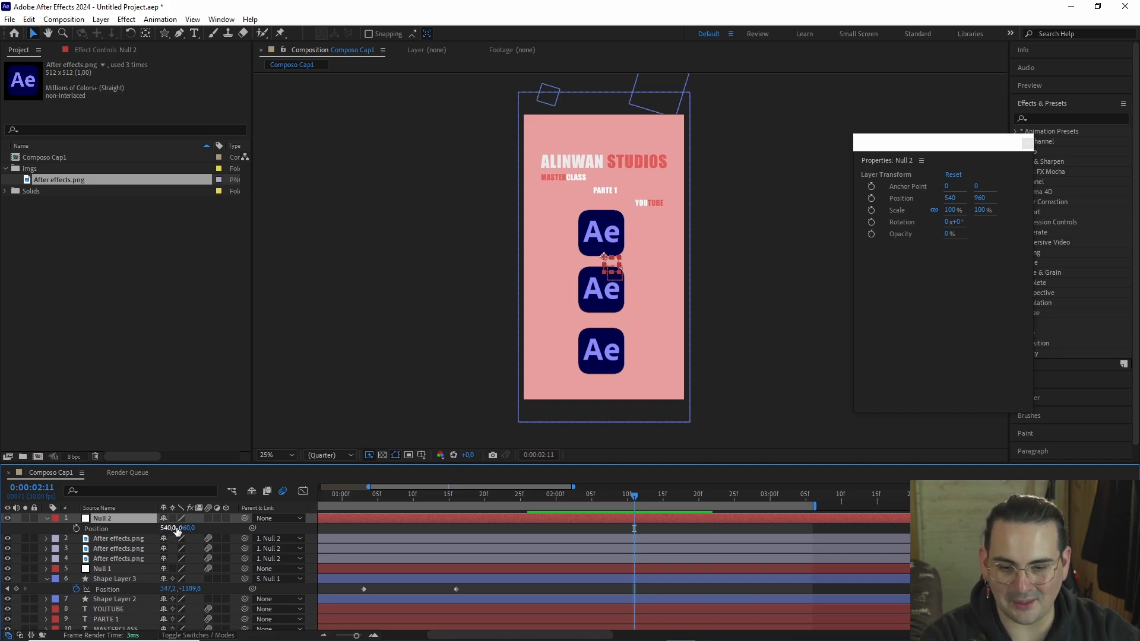
- Test moving the three logos together through Null 2's vertical and horizontal position, undoing each change
{"action": "left_click_drag", "start_coordinate": [188, 528], "coordinate": [439, 460]}
{"action": "key", "text": "ctrl+z"}
{"action": "left_click_drag", "start_coordinate": [173, 527], "coordinate": [485, 525]}
{"action": "key", "text": "ctrl+z"}
- Keyframe Null 2's position so the logos shift slightly left and slide out past the composition's right edge
{"action": "left_click_drag", "start_coordinate": [637, 498], "coordinate": [718, 502]}
{"action": "left_click", "coordinate": [76, 528]}
{"action": "key", "text": "equal"}
{"action": "left_click_drag", "start_coordinate": [168, 528], "coordinate": [67, 528]}
{"action": "left_click_drag", "start_coordinate": [716, 495], "coordinate": [774, 496]}
{"action": "left_click_drag", "start_coordinate": [168, 528], "coordinate": [287, 528]}
- Preview the whole composition from the start and scrub through the title, star and logo animations
{"action": "left_click_drag", "start_coordinate": [745, 496], "coordinate": [587, 500]}
{"action": "key", "text": "minus"}
{"action": "key", "text": "minus"}
{"action": "key", "text": "minus"}
{"action": "left_click_drag", "start_coordinate": [465, 503], "coordinate": [409, 502]}
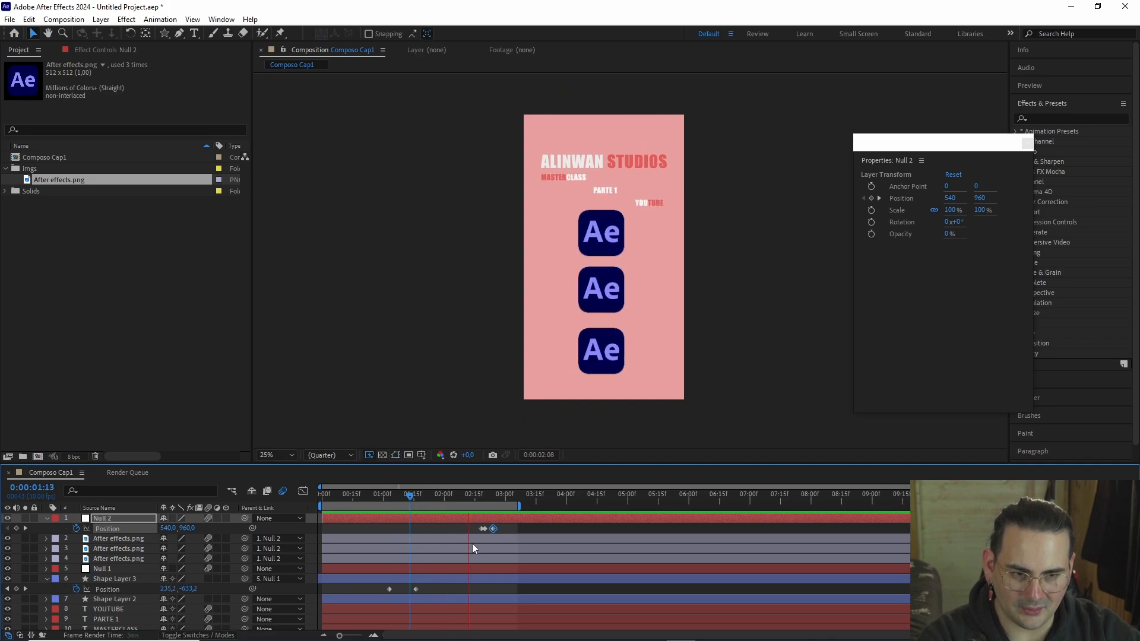
{"action": "key", "text": "space"}
{"action": "left_click_drag", "start_coordinate": [460, 493], "coordinate": [315, 518]}
{"action": "key", "text": "space"}
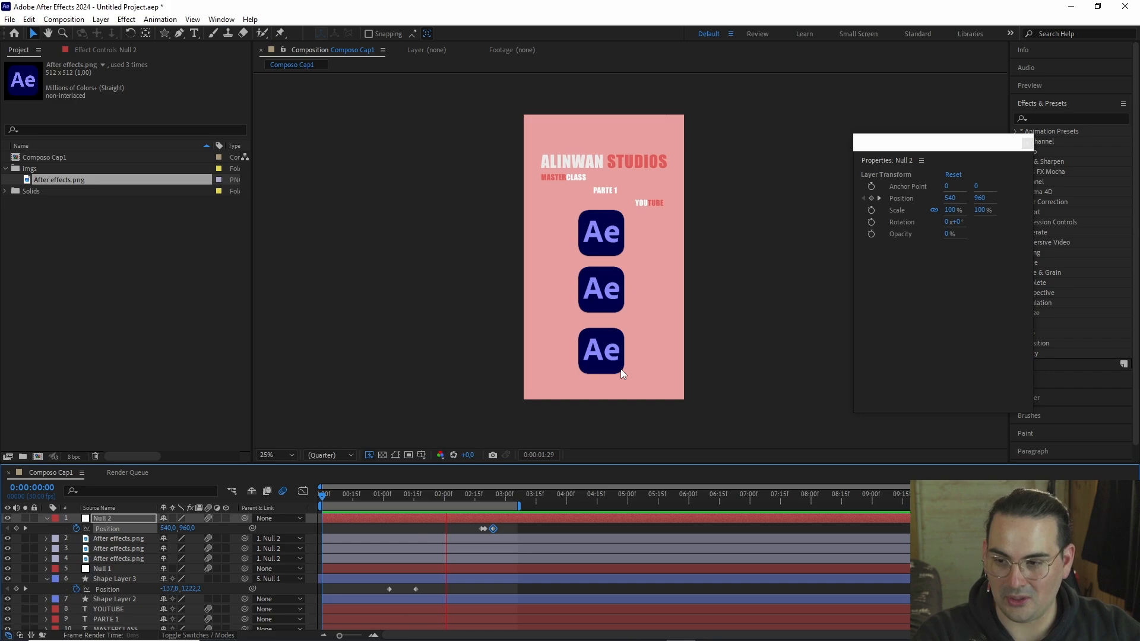
{"action": "mouse_move", "coordinate": [463, 497]}
{"action": "left_mouse_down"}
{"action": "mouse_move", "coordinate": [433, 497]}
{"action": "mouse_move", "coordinate": [486, 500]}
{"action": "mouse_move", "coordinate": [414, 514]}
{"action": "mouse_move", "coordinate": [442, 498]}
{"action": "left_mouse_up"}
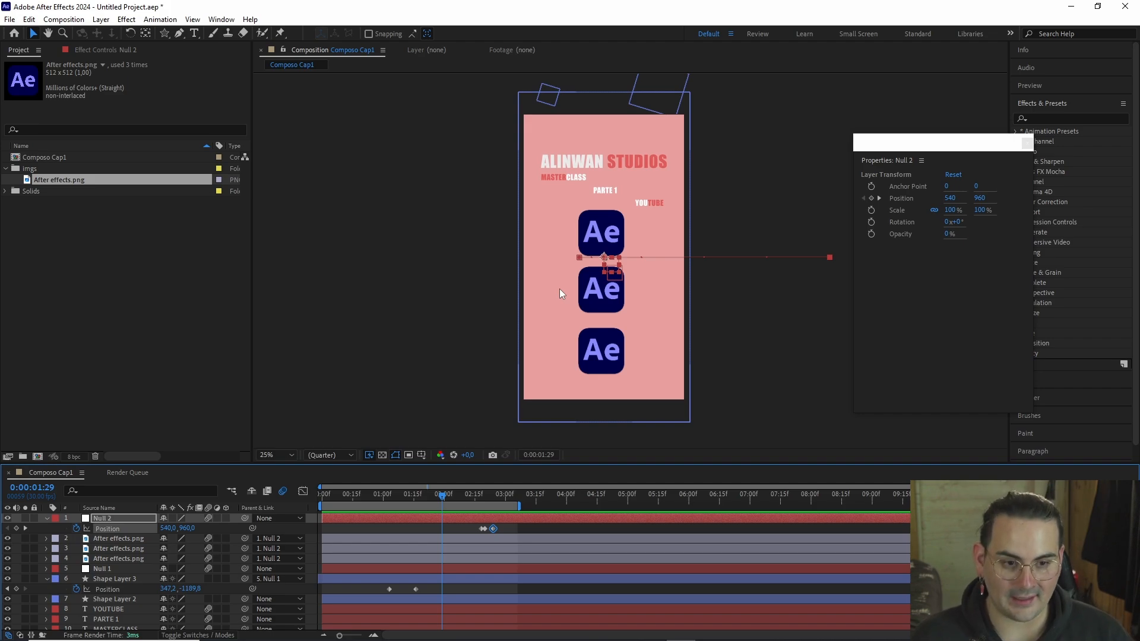
{"action": "left_click_drag", "start_coordinate": [433, 488], "coordinate": [407, 497]}
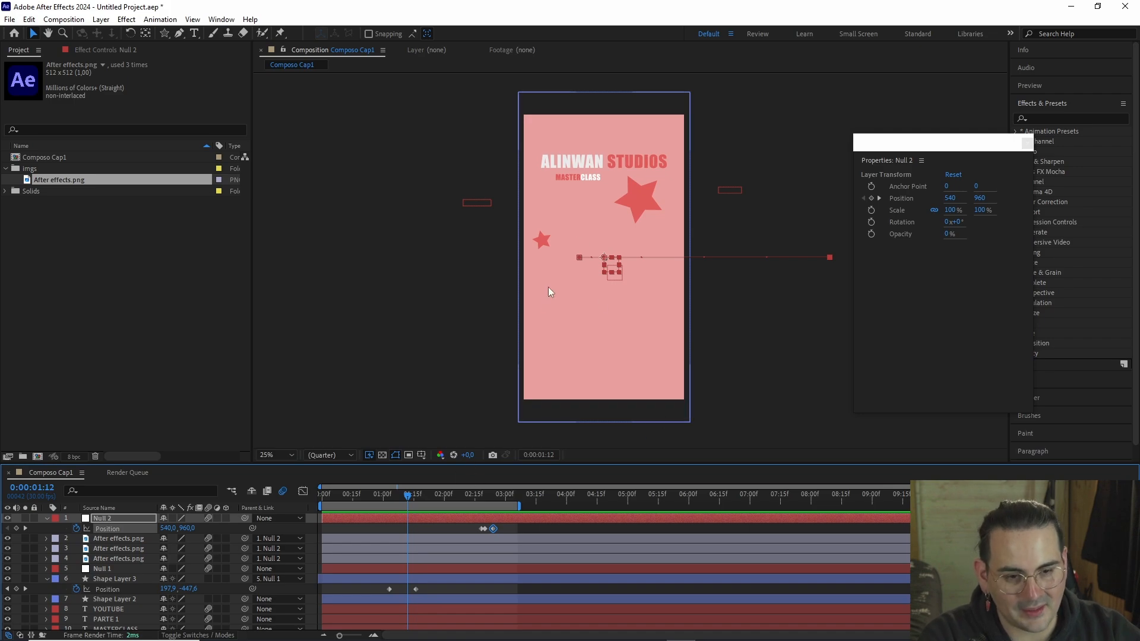
{"action": "key", "text": "comma"}
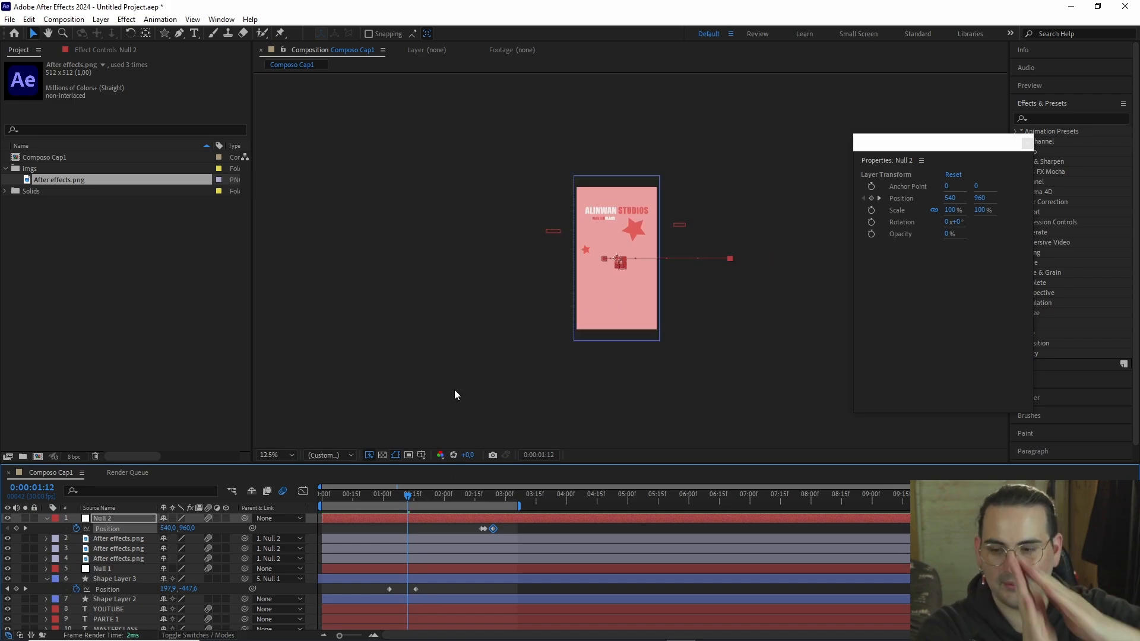
{"action": "key", "text": "period"}
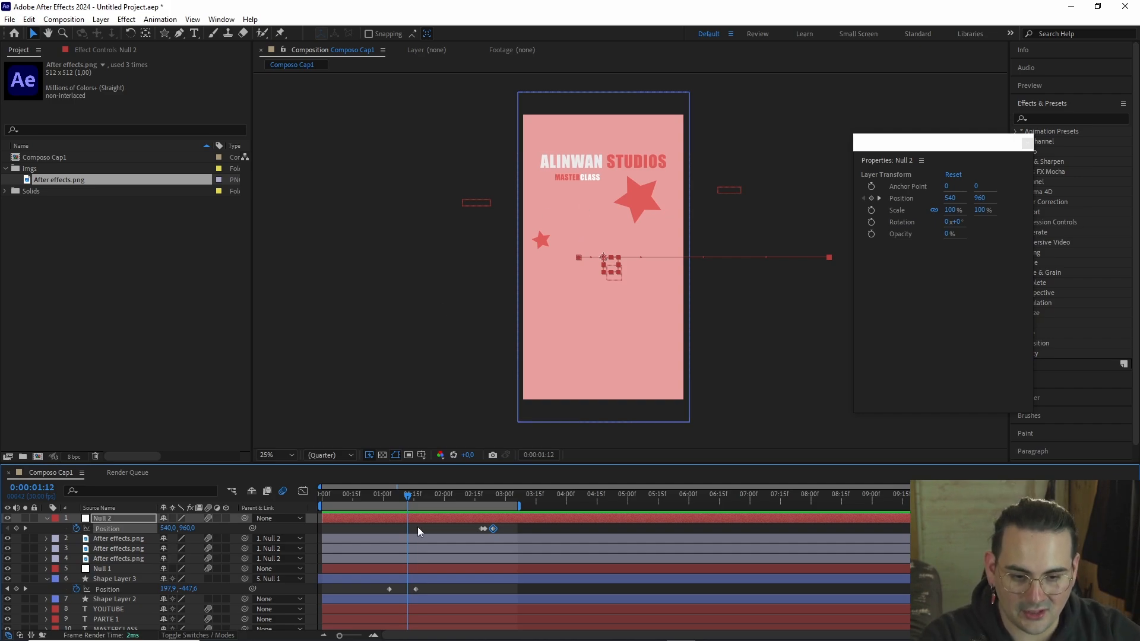
- Show the scale keyframes of all three After Effects logo layers
{"action": "left_click_drag", "start_coordinate": [407, 497], "coordinate": [428, 509]}
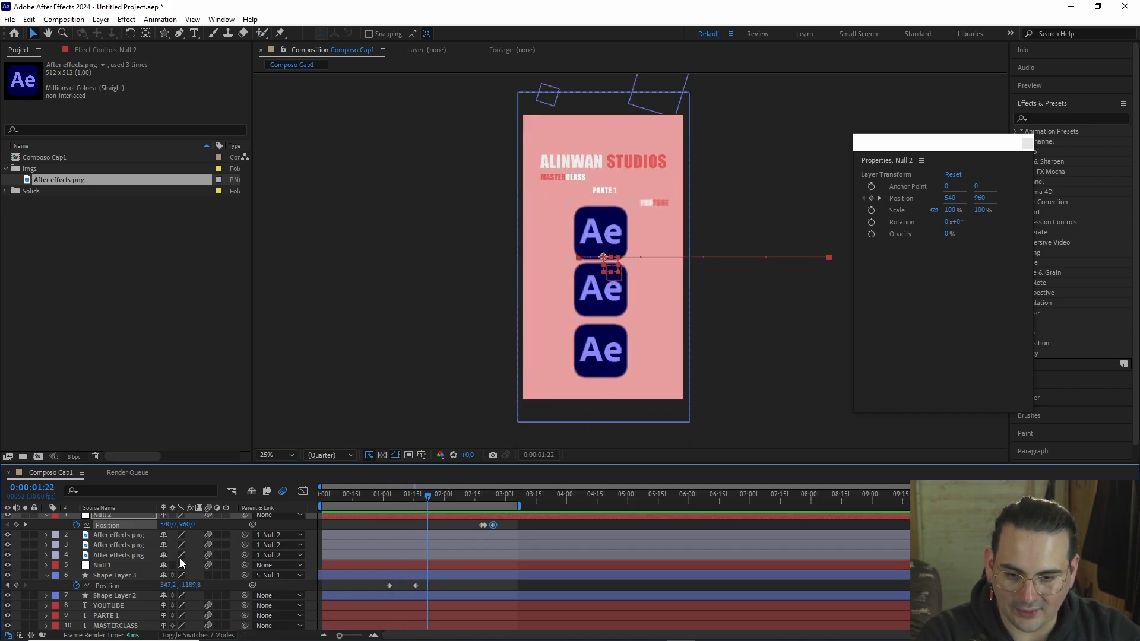
{"action": "left_click", "coordinate": [131, 547]}
{"action": "key", "text": "u"}
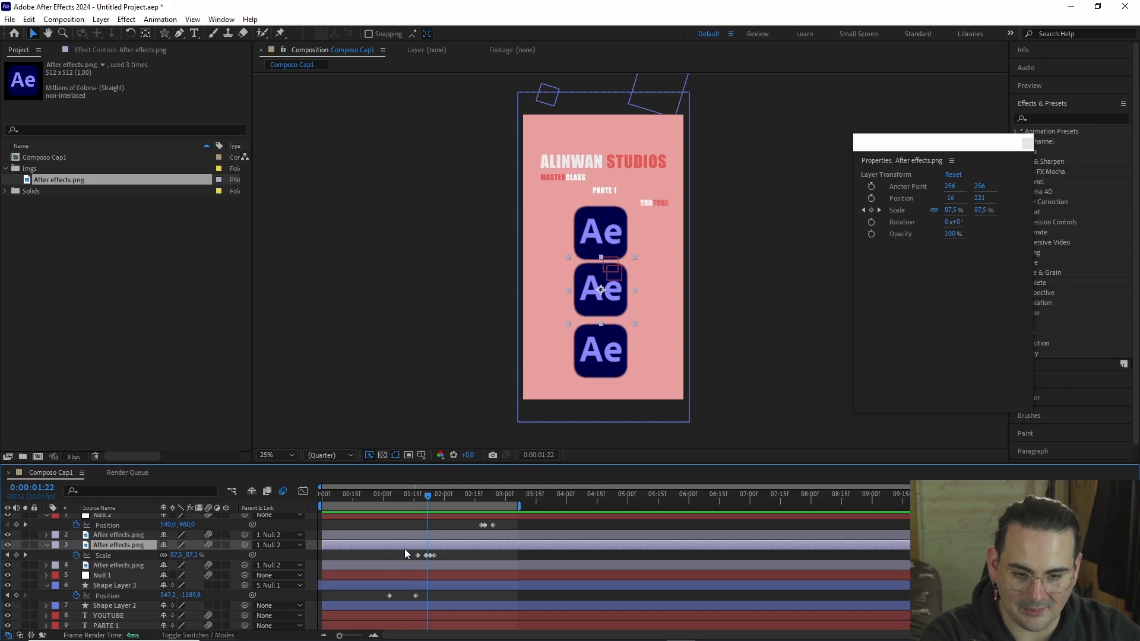
{"action": "left_click", "coordinate": [416, 537]}
{"action": "key", "text": "u"}
{"action": "left_click", "coordinate": [432, 575]}
{"action": "key", "text": "u"}
- Stagger the middle and bottom logo layers later in time so the logos pop in one after another, and preview it
{"action": "mouse_move", "coordinate": [428, 503]}
{"action": "left_mouse_down"}
{"action": "mouse_move", "coordinate": [412, 501]}
{"action": "mouse_move", "coordinate": [445, 514]}
{"action": "mouse_move", "coordinate": [418, 517]}
{"action": "mouse_move", "coordinate": [439, 519]}
{"action": "left_mouse_up"}
{"action": "left_click_drag", "start_coordinate": [432, 557], "coordinate": [470, 537]}
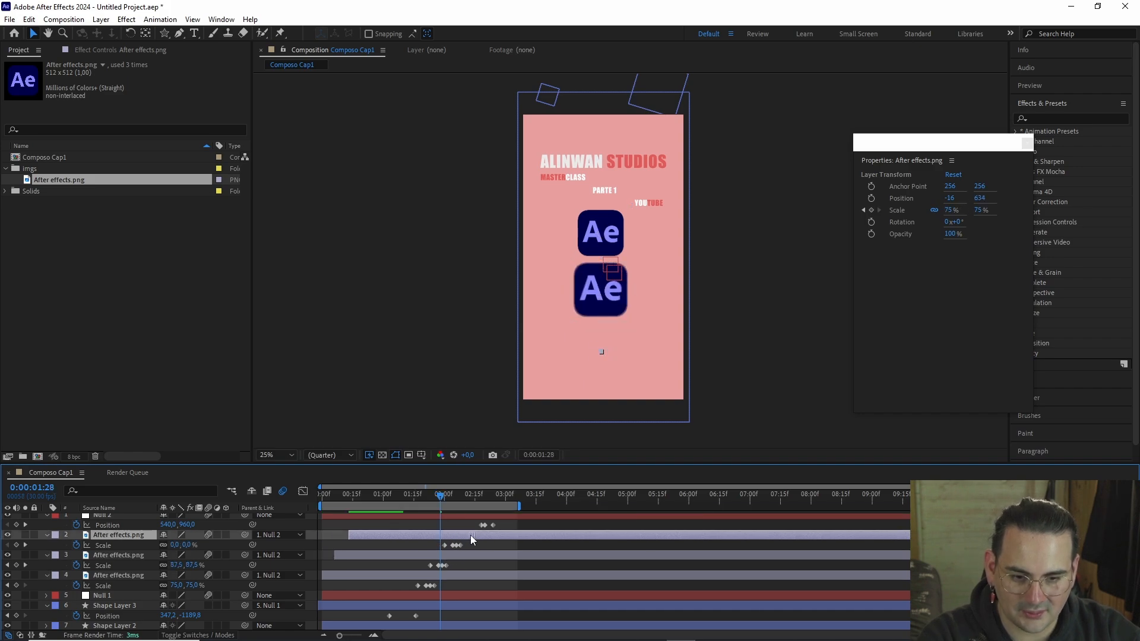
{"action": "left_click_drag", "start_coordinate": [444, 500], "coordinate": [406, 499]}
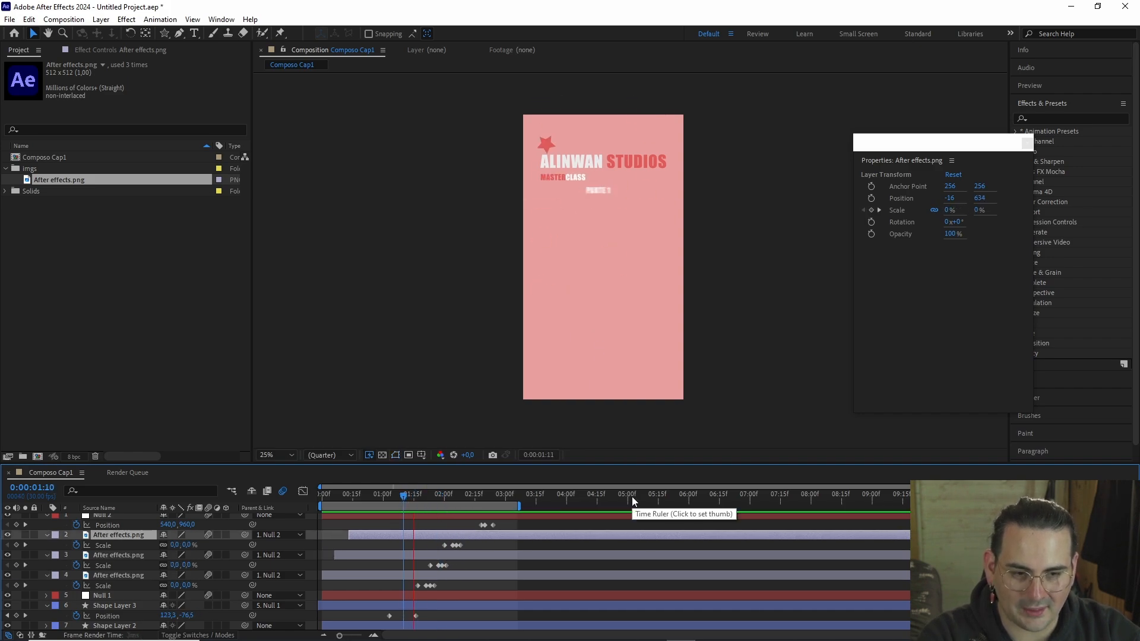
{"action": "key", "text": "space"}
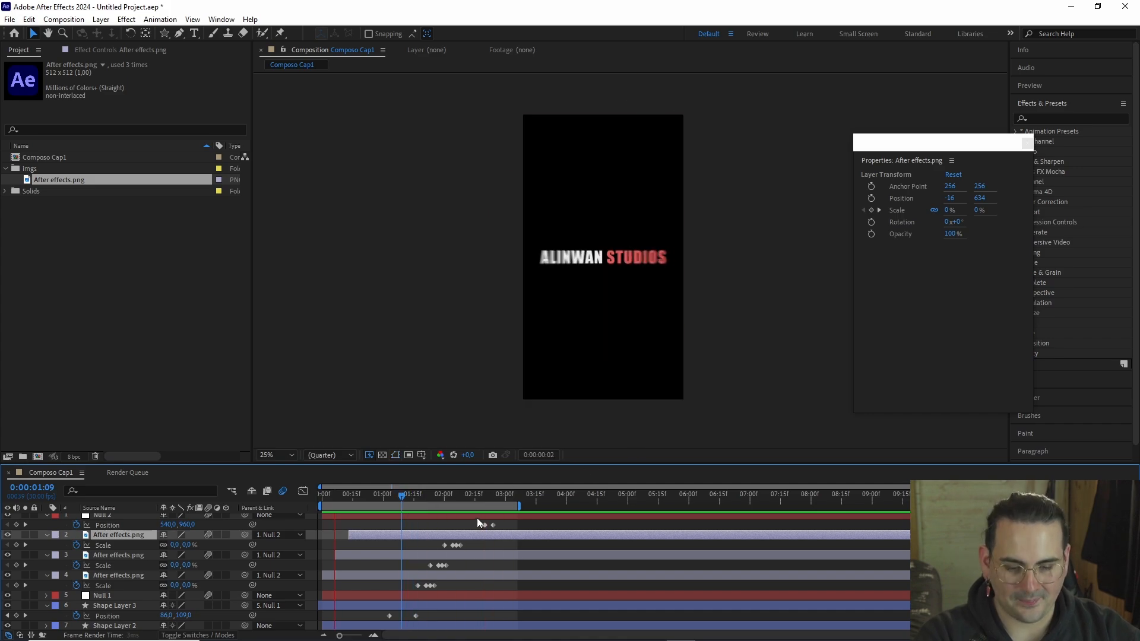
- Shift the Null 2 layer later so its position keyframes start at about 0:00:03:00, and preview the logos' exit
{"action": "left_click_drag", "start_coordinate": [480, 517], "coordinate": [504, 516]}
{"action": "left_click_drag", "start_coordinate": [436, 493], "coordinate": [427, 492]}
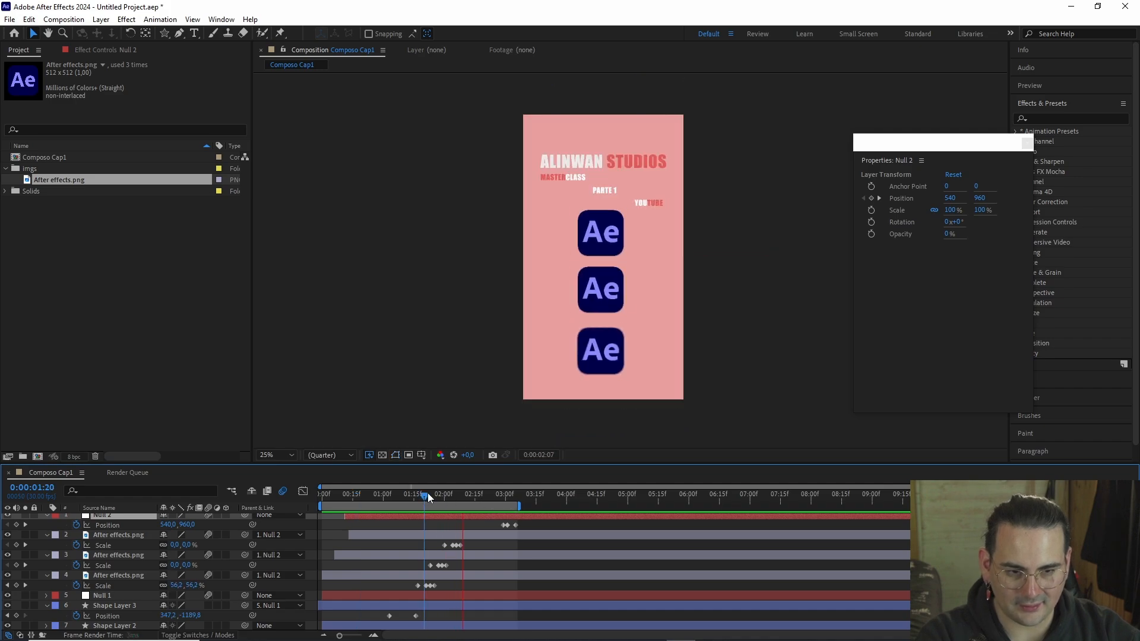
{"action": "key", "text": "space"}
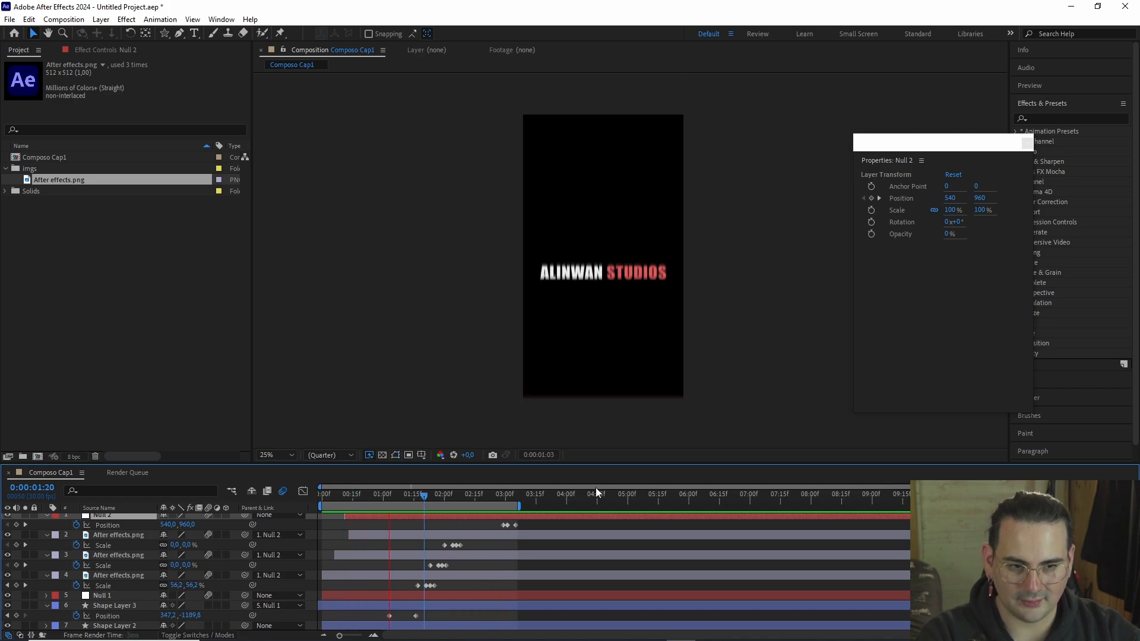